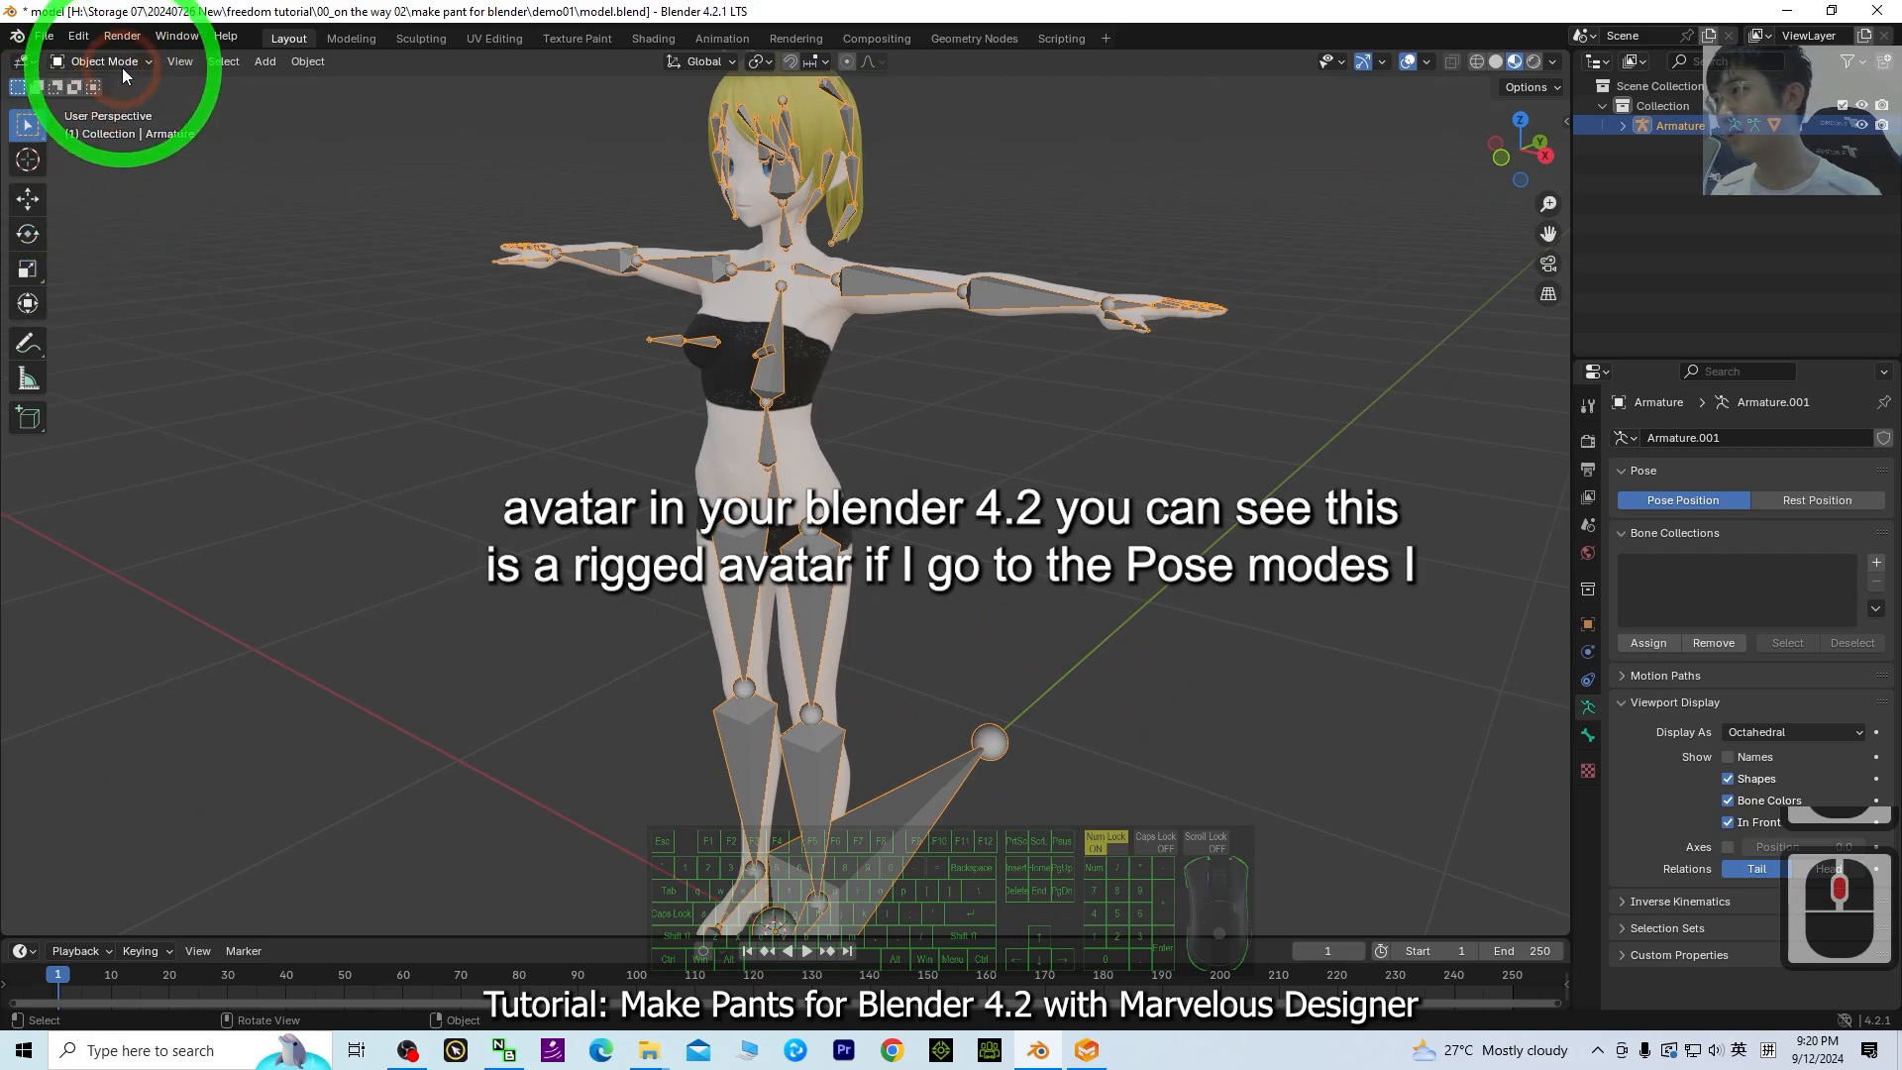
# - Switch the armature to Pose Mode and select the avatar's left leg bone
pyautogui.click(109, 62)
pyautogui.click(120, 127)
pyautogui.click(792, 580)
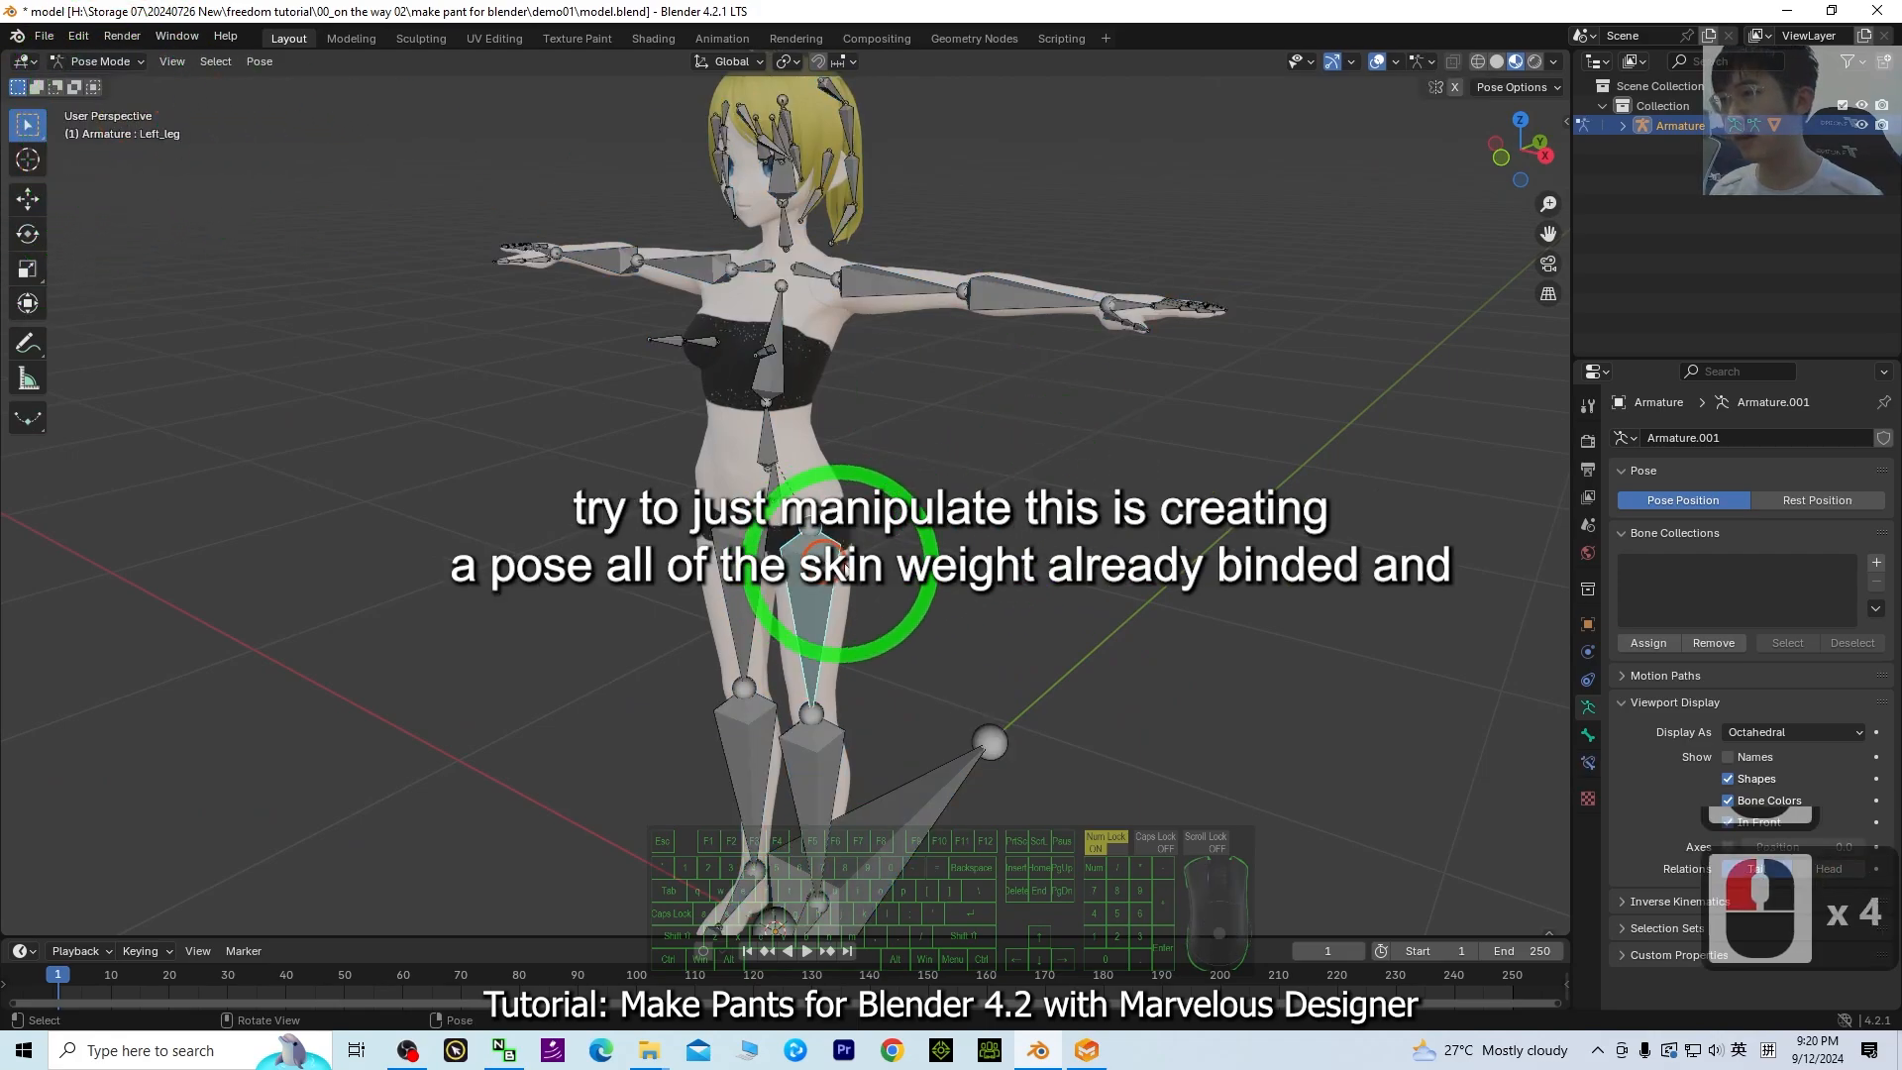
# - Try rotating the left leg bone to test the rig, and undo the rotation
pyautogui.moveTo(793, 579); pyautogui.dragTo(1040, 607, button='middle')
pyautogui.click(27, 235)
pyautogui.moveTo(804, 451); pyautogui.dragTo(786, 574)
pyautogui.moveTo(786, 574); pyautogui.dragTo(1296, 642, button='middle')
pyautogui.hotkey('ctrl', 'z')
# - Examine the rigged avatar's body and legs up close and from several angles
pyautogui.moveTo(1400, 577); pyautogui.dragTo(990, 538, button='middle')
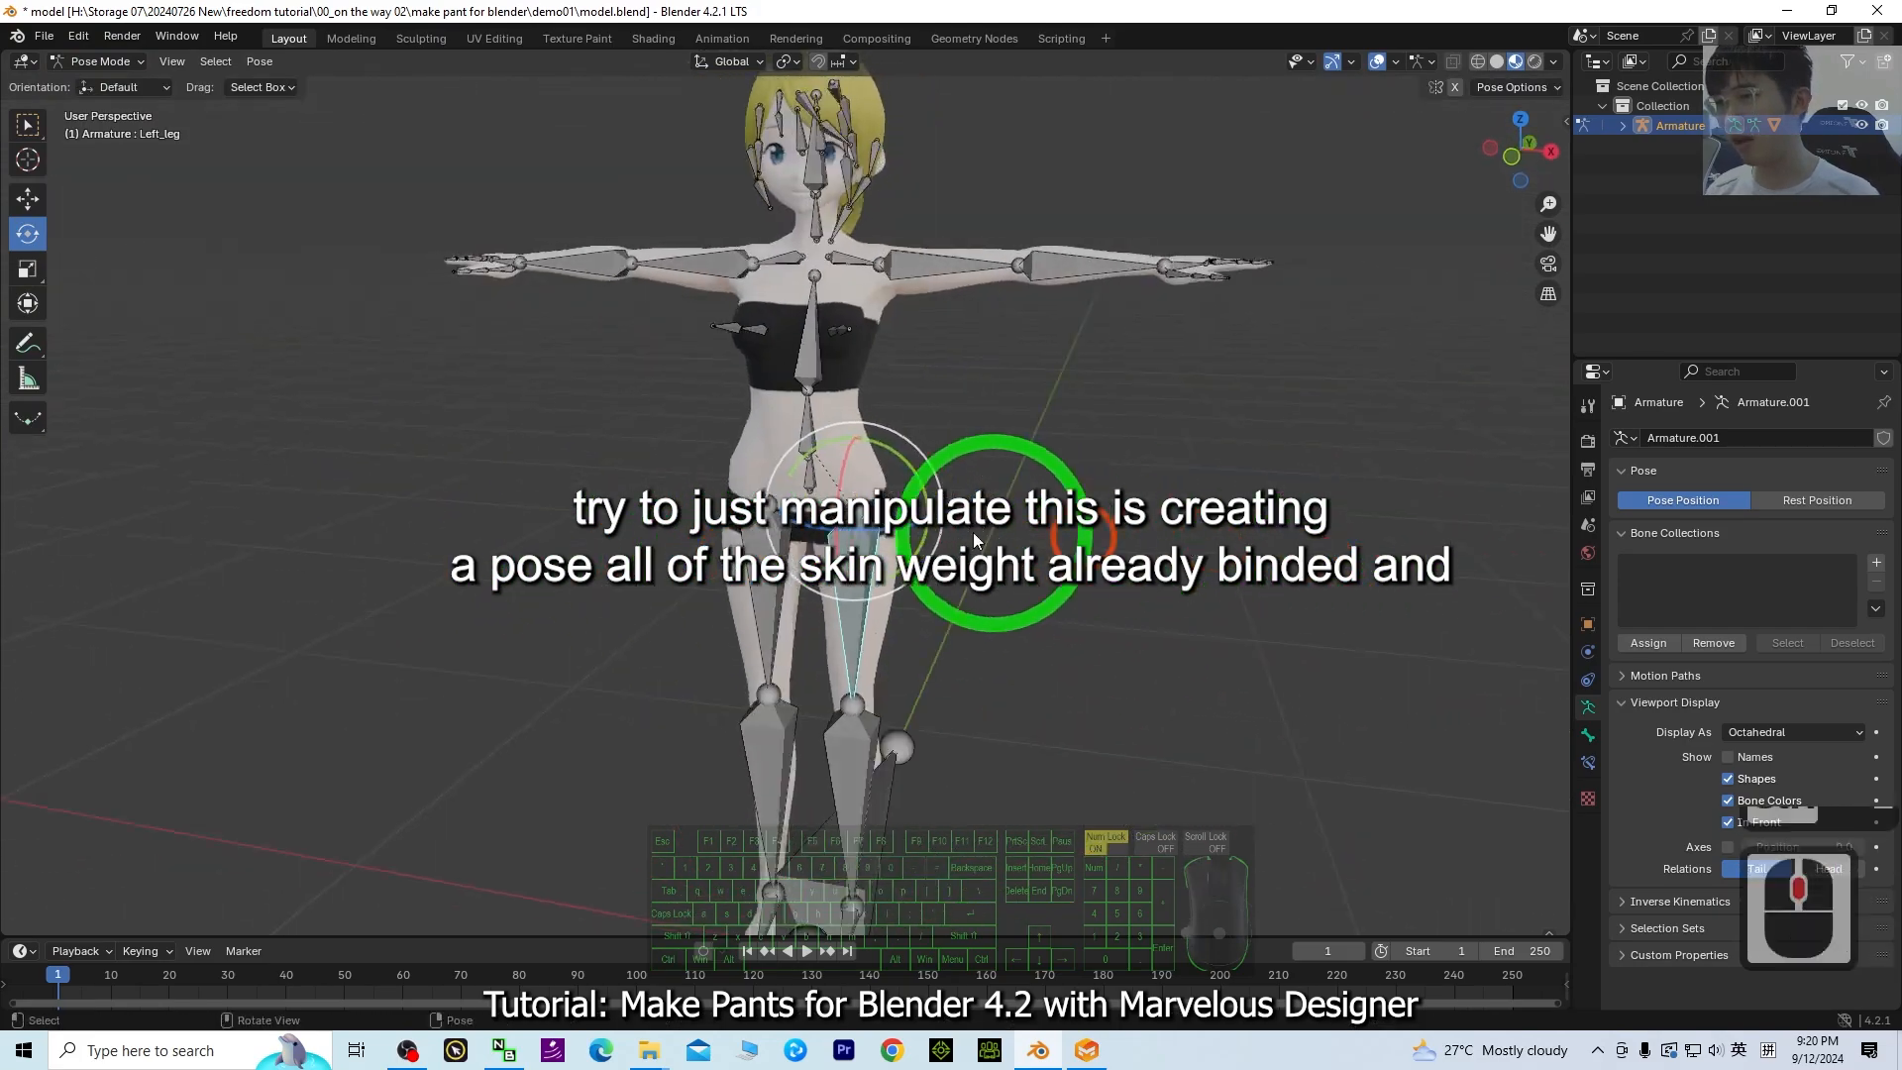
pyautogui.scroll(4, 923, 590)
pyautogui.scroll(-2, 952, 627)
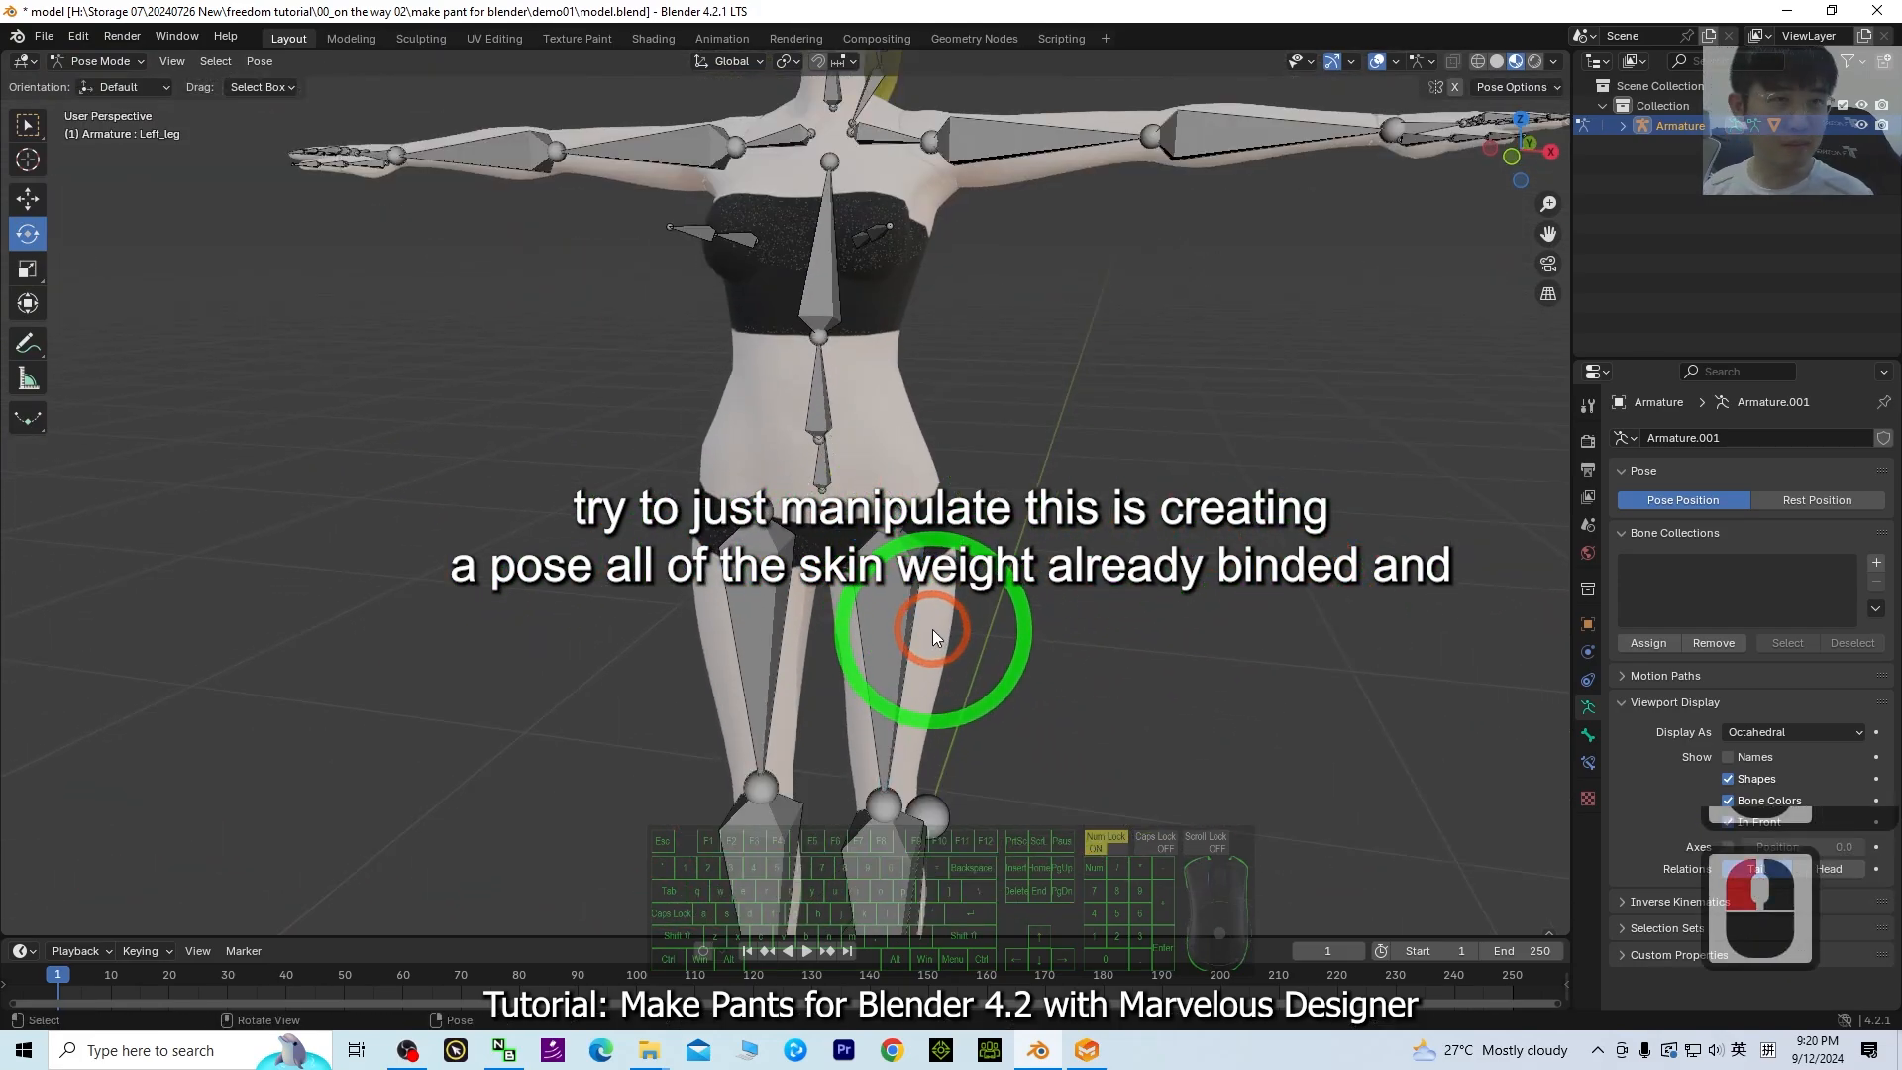
pyautogui.scroll(4, 809, 582)
pyautogui.scroll(-4, 809, 581)
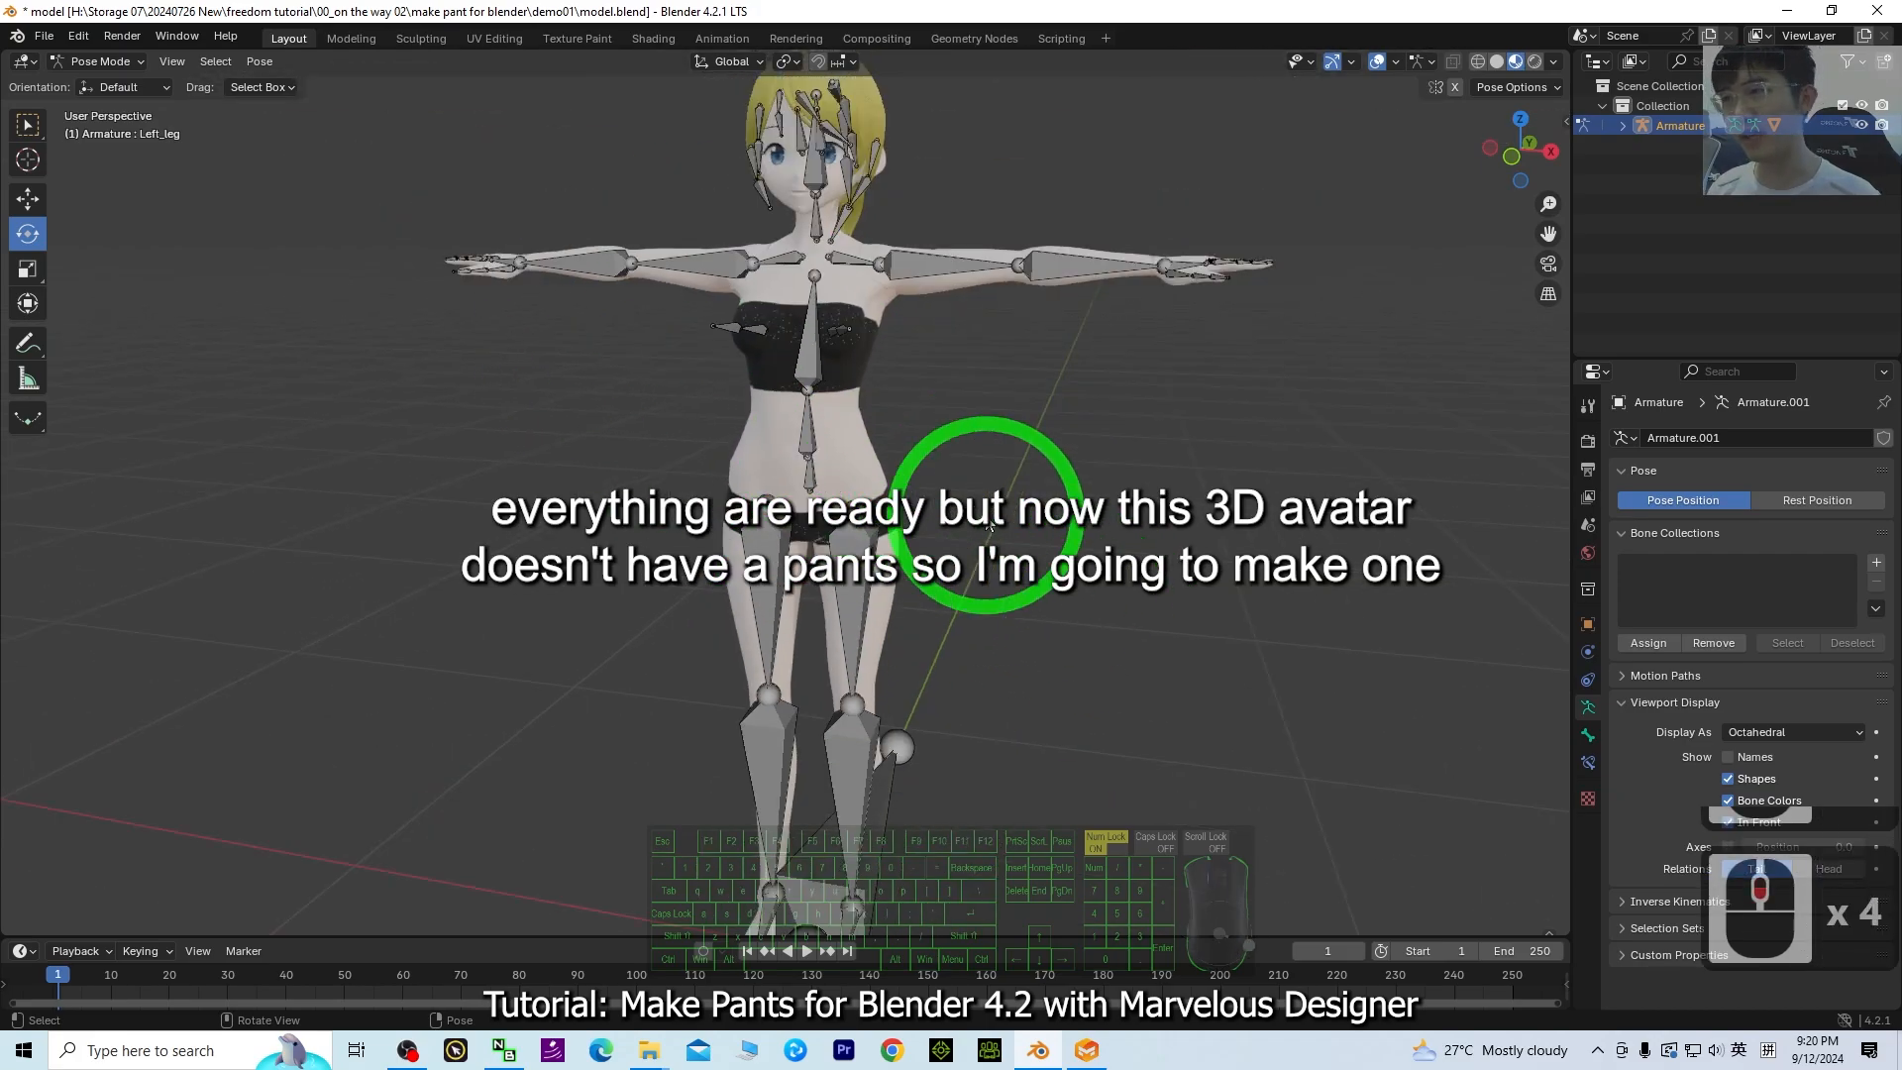
pyautogui.moveTo(1006, 496); pyautogui.dragTo(848, 523, button='middle')
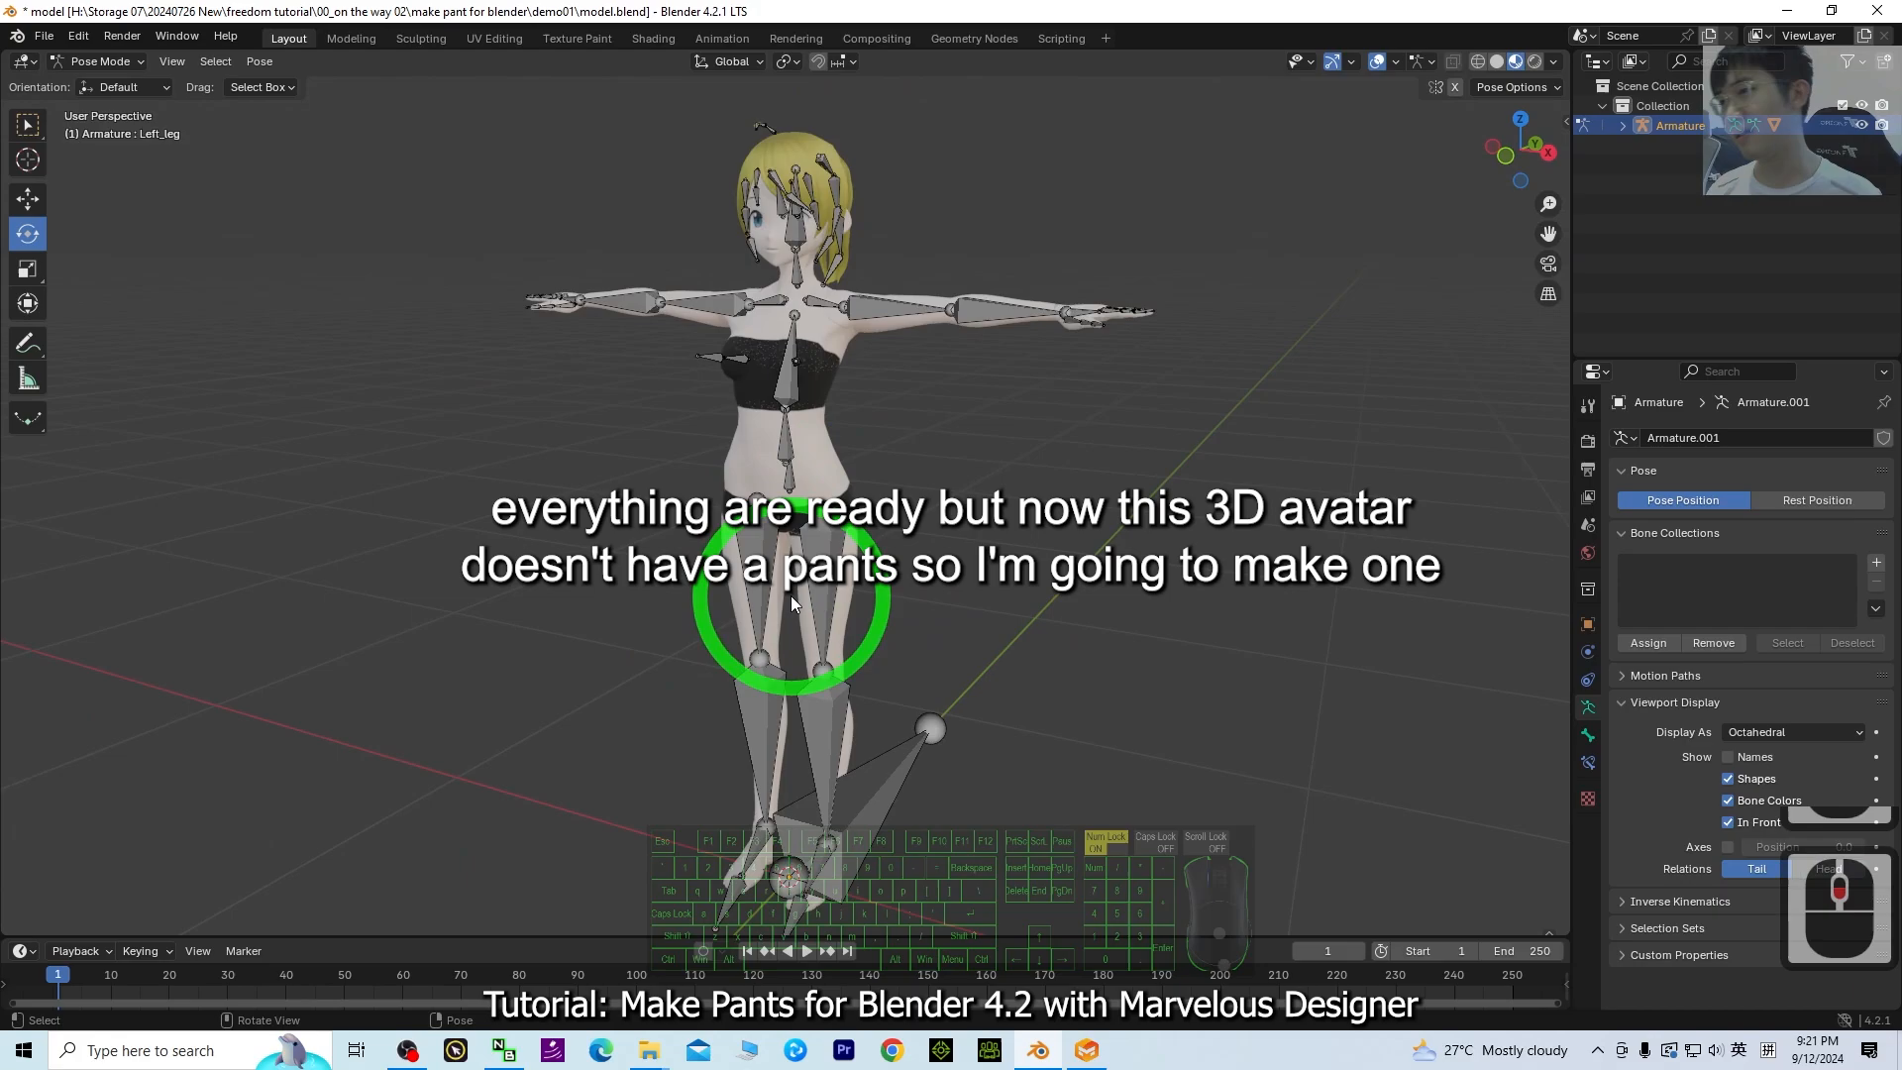
pyautogui.scroll(4, 792, 599)
pyautogui.scroll(-2, 663, 668)
pyautogui.moveTo(684, 704)
pyautogui.mouseDown(button='middle')
pyautogui.moveTo(758, 684)
pyautogui.moveTo(675, 709)
pyautogui.mouseUp(button='middle')
pyautogui.scroll(-2, 1010, 538)
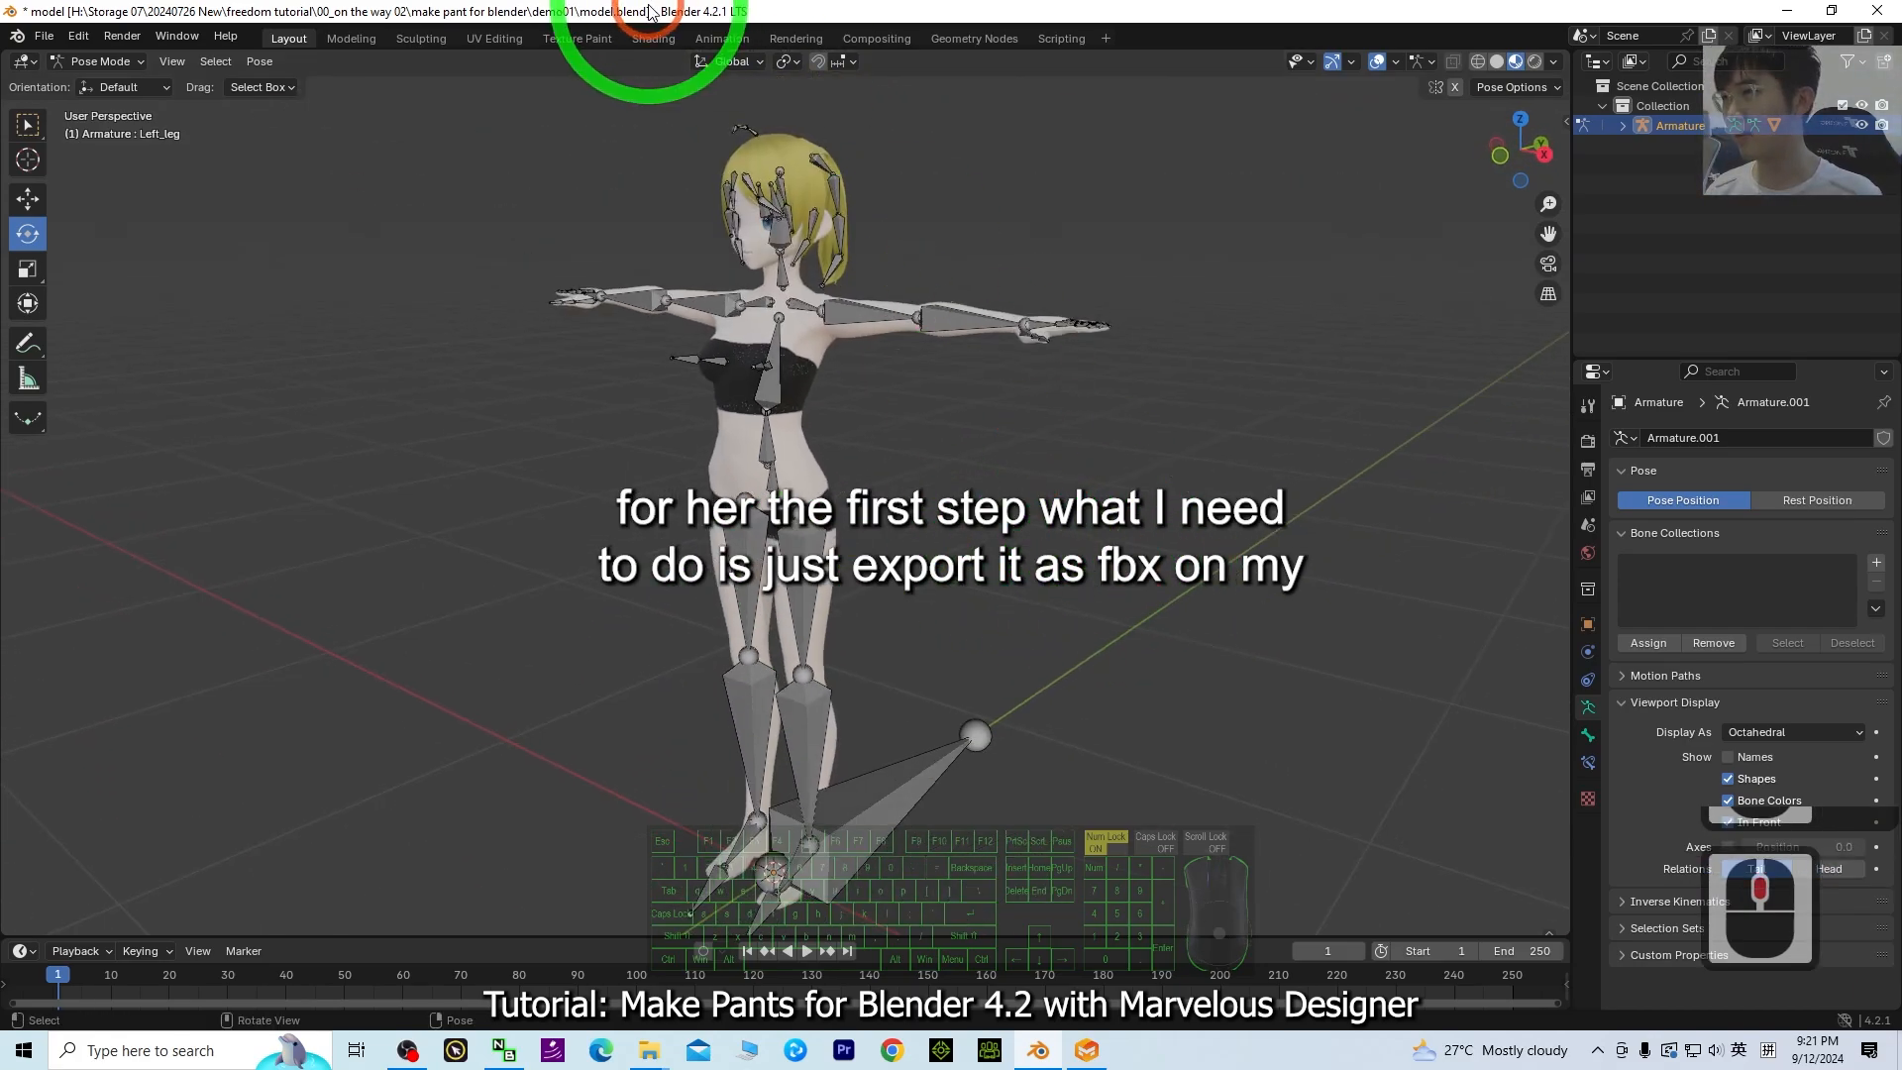
# - Start an FBX export of the avatar with the Desktop as the destination folder
pyautogui.moveTo(648, 12); pyautogui.dragTo(1010, 65)
pyautogui.click(420, 93)
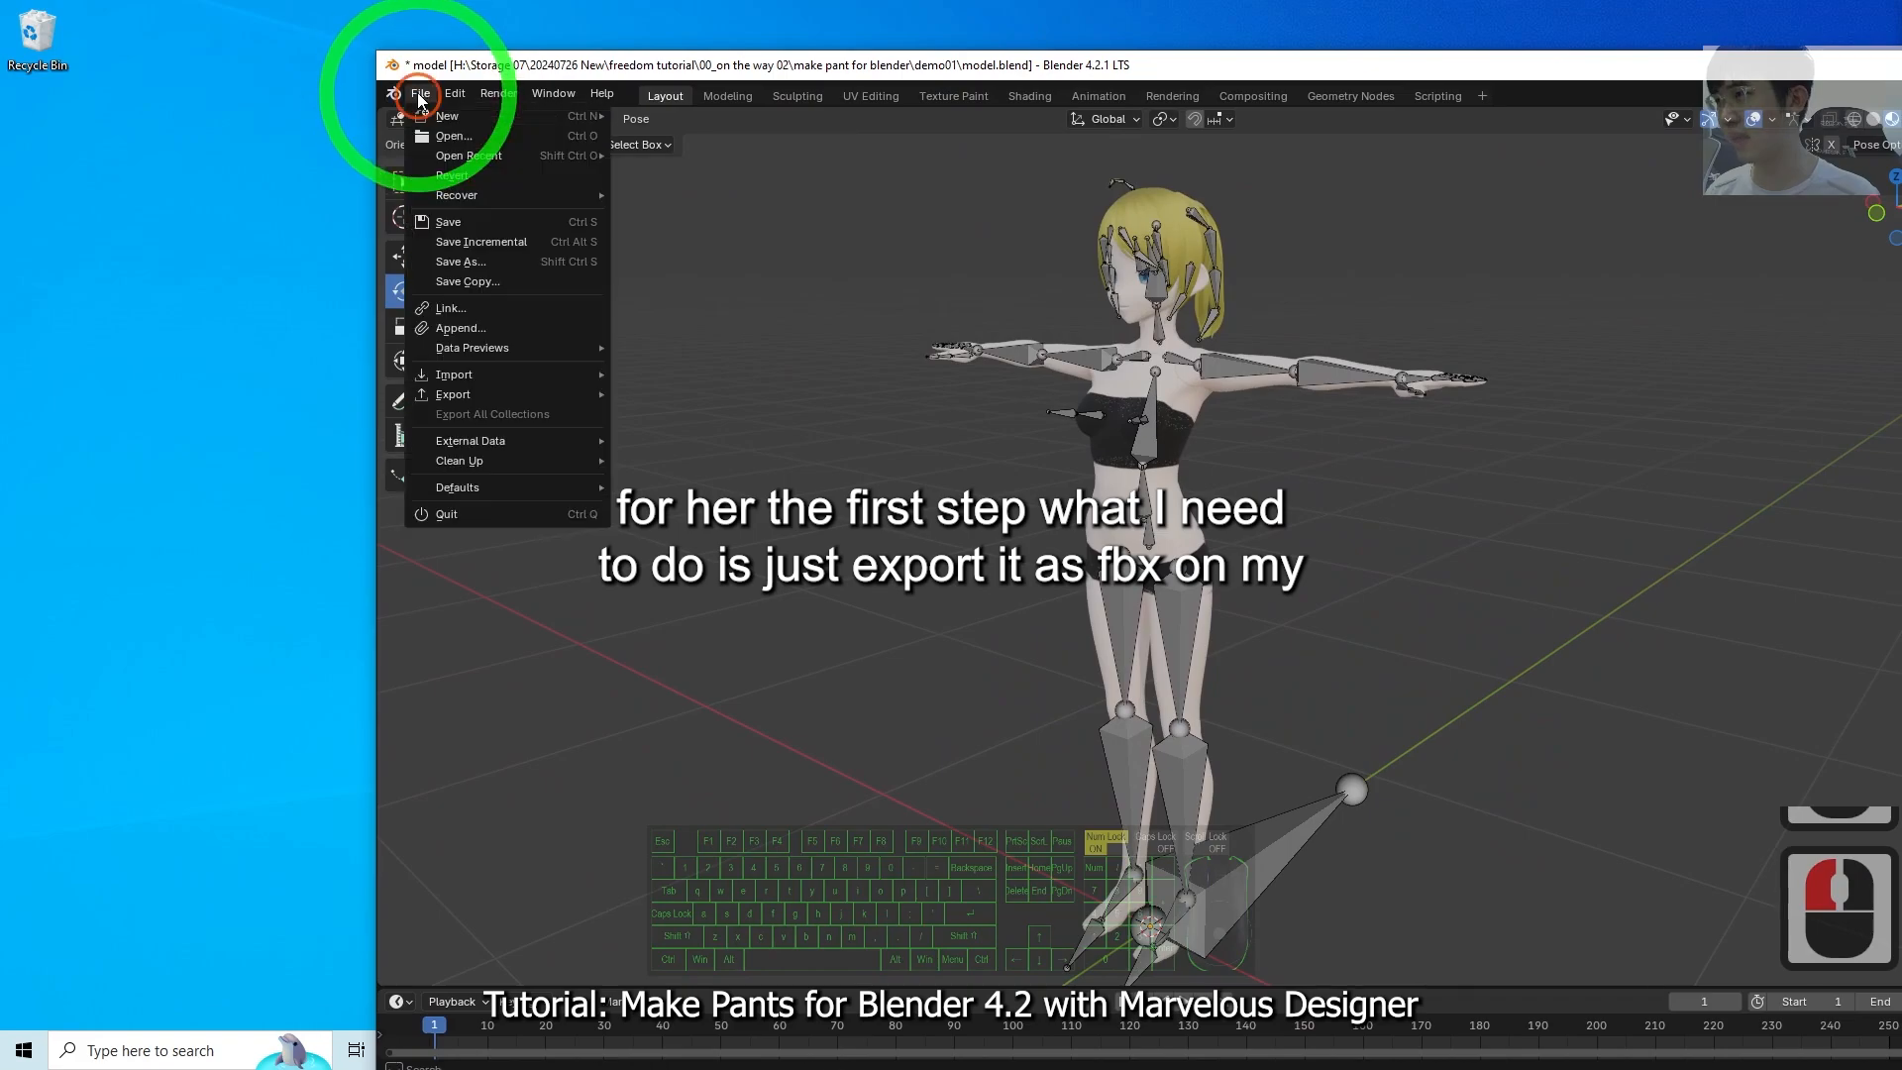
pyautogui.moveTo(475, 392)
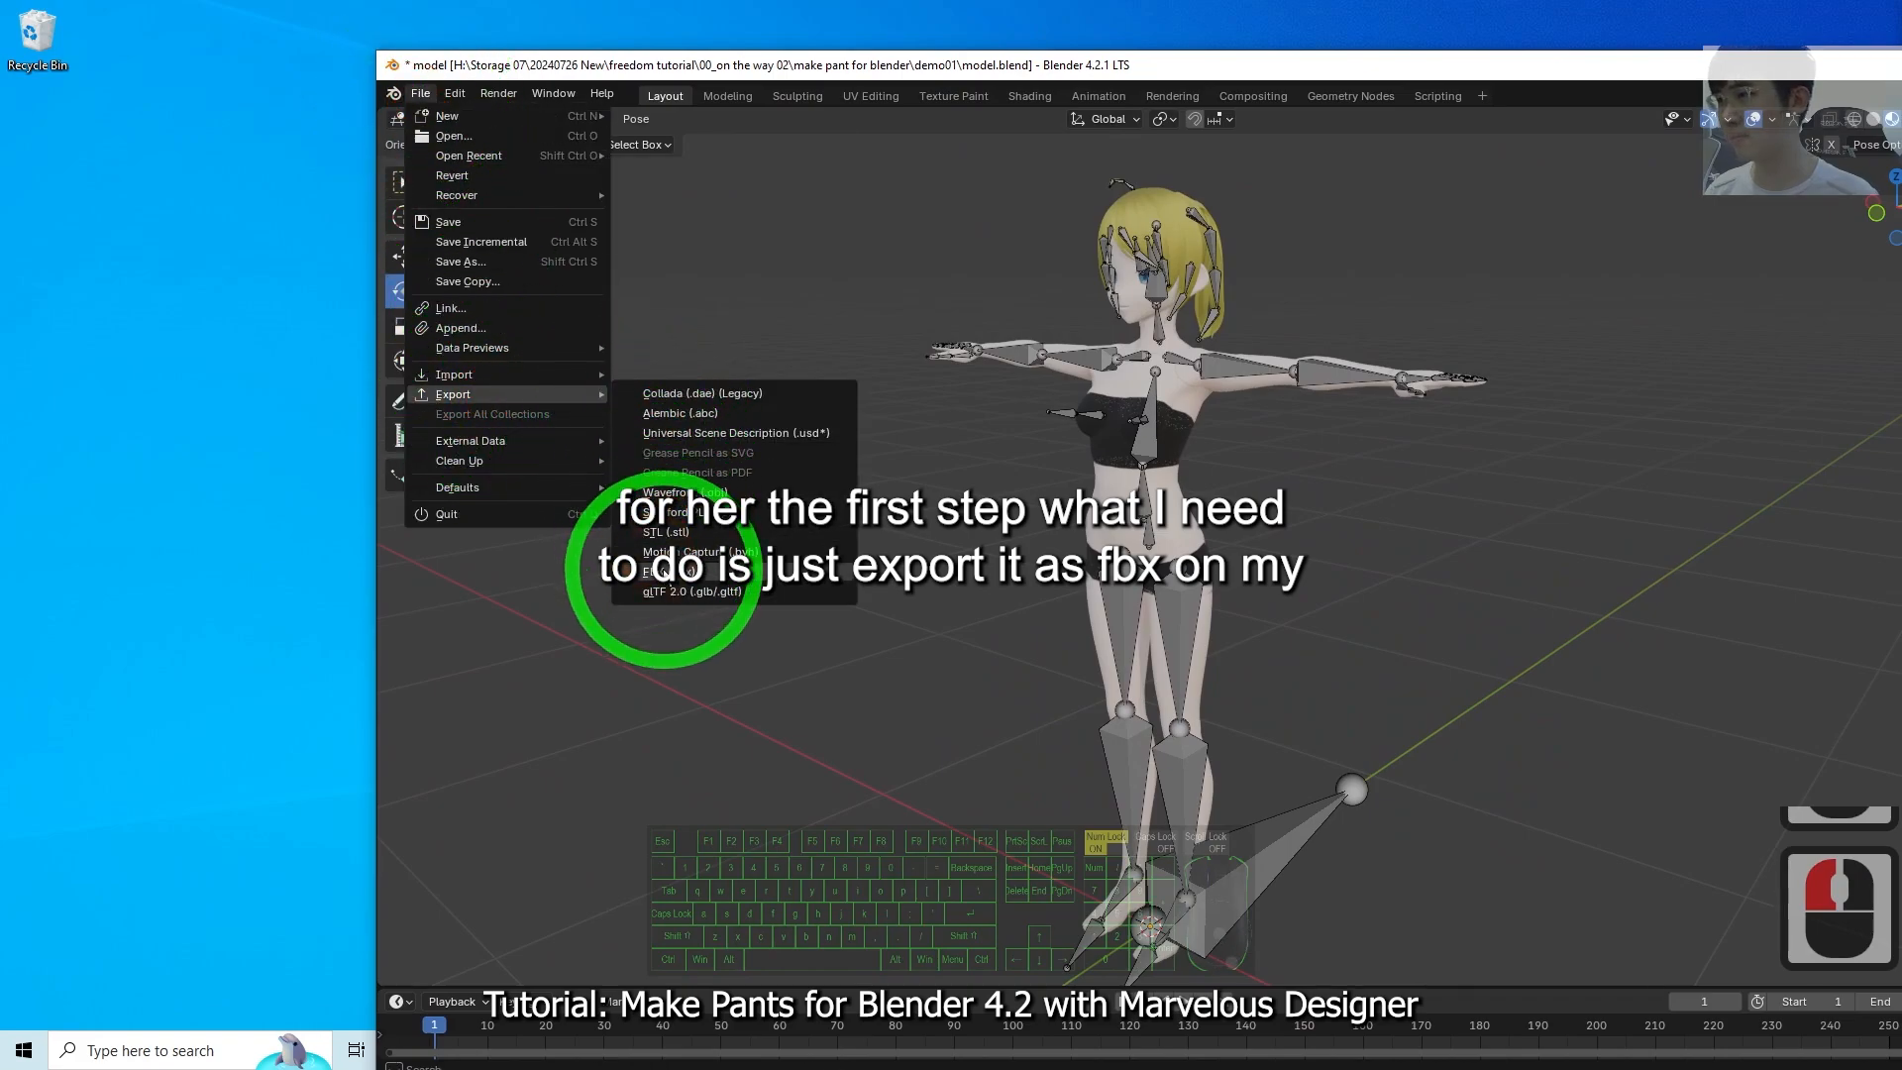
pyautogui.click(658, 572)
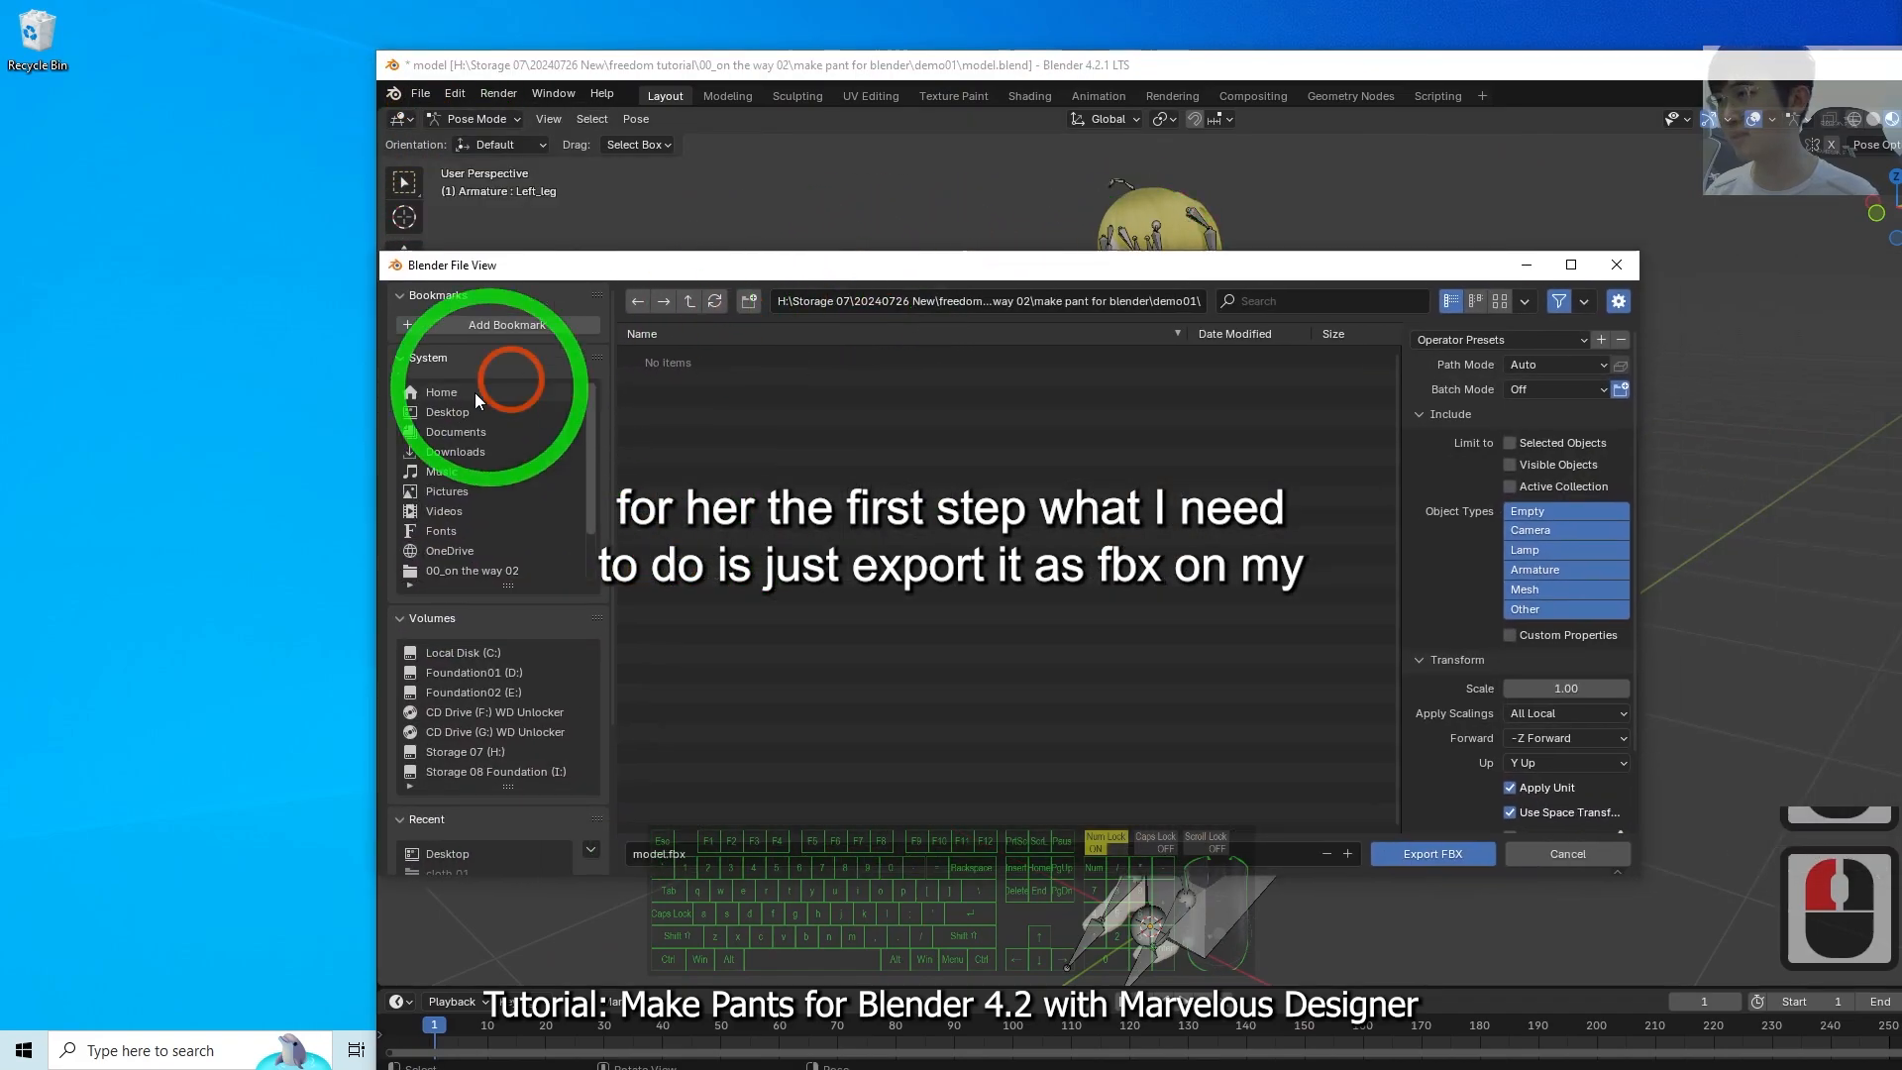
pyautogui.click(465, 414)
pyautogui.rightClick(743, 564)
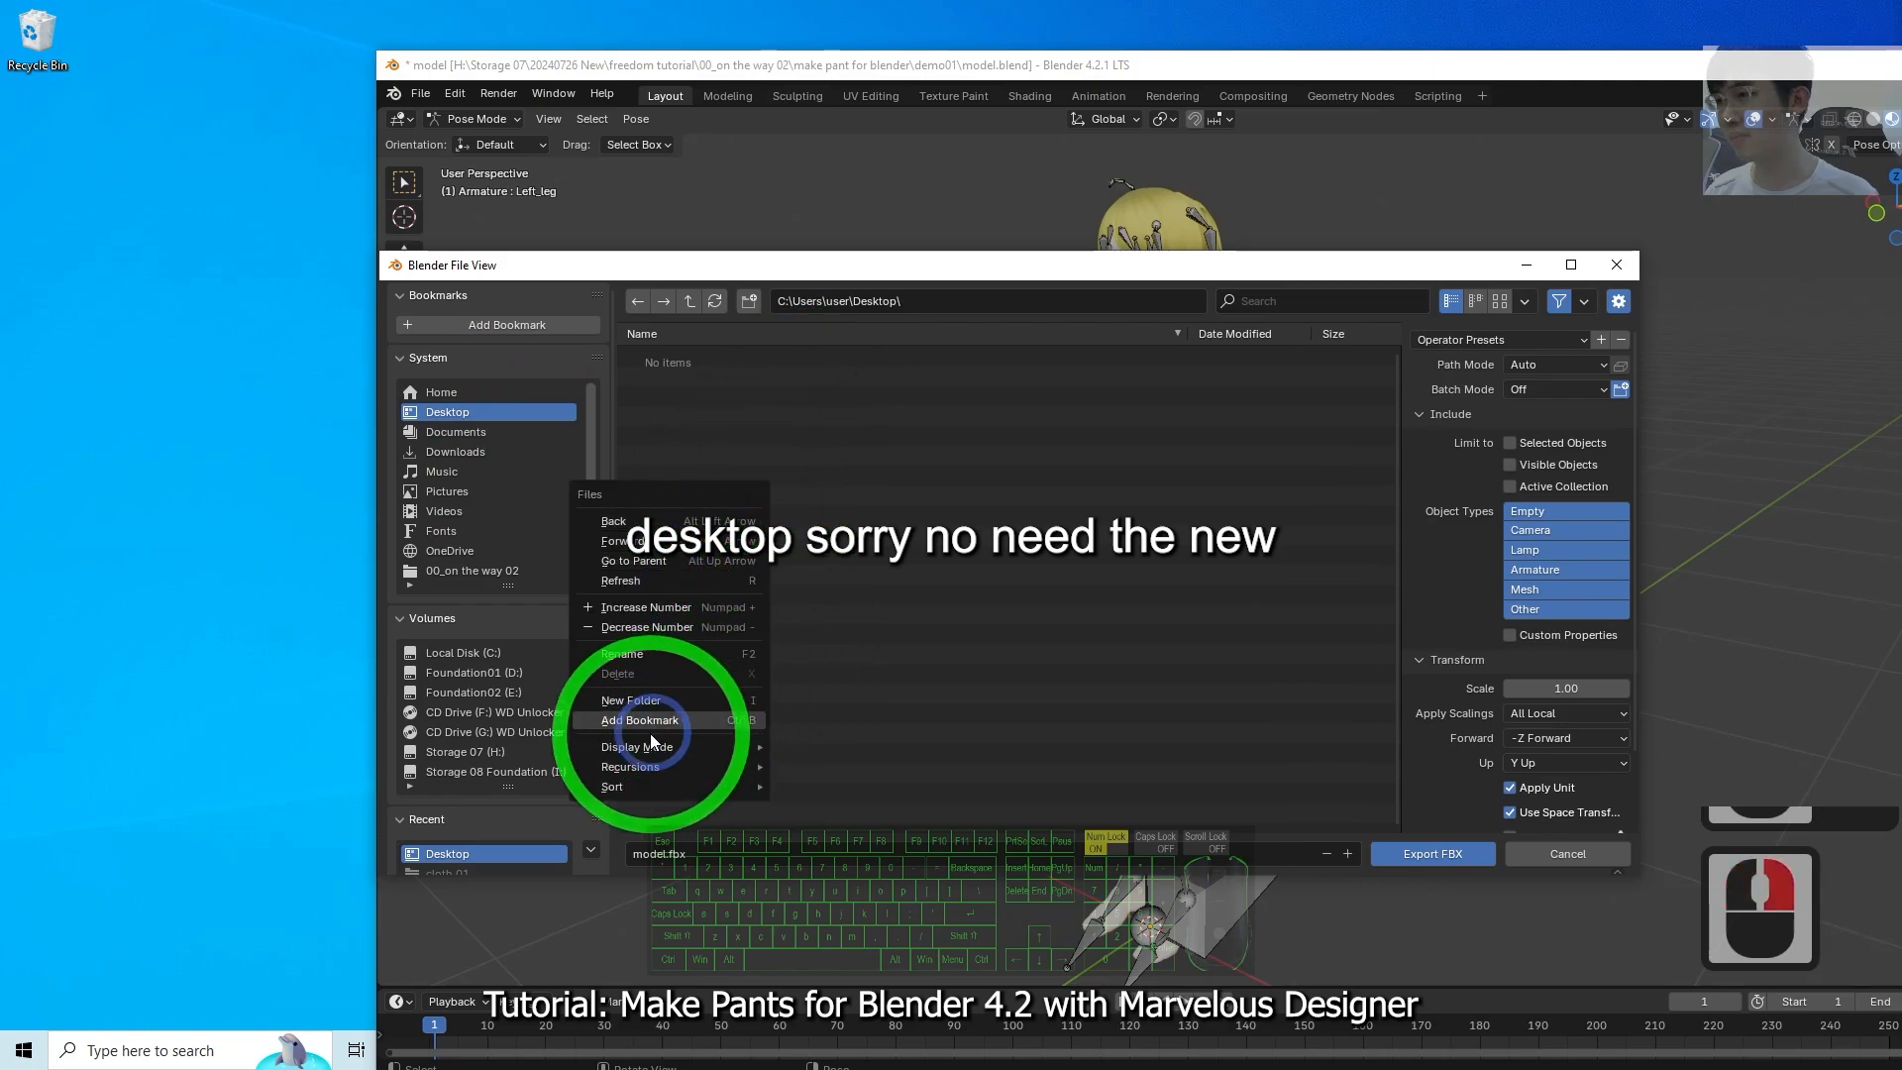
pyautogui.click(655, 698)
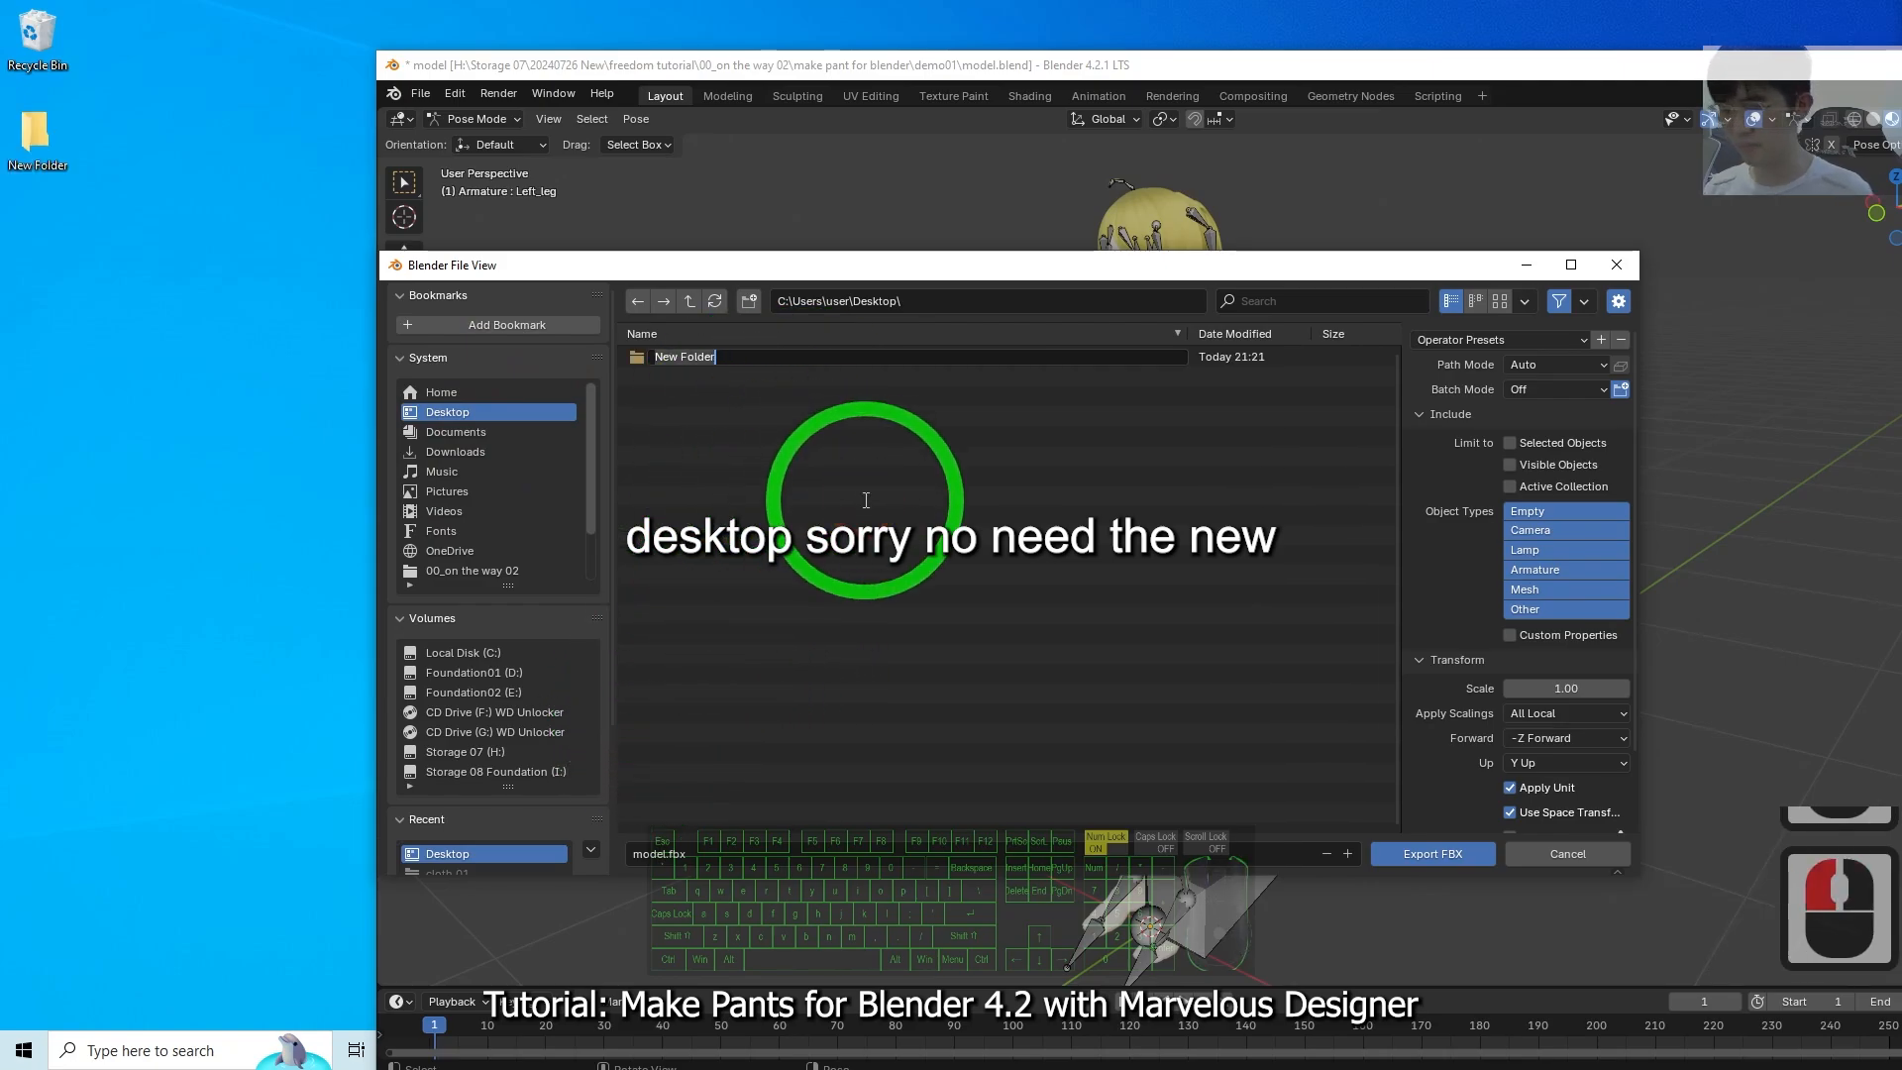
pyautogui.press('Return')
pyautogui.click(57, 159)
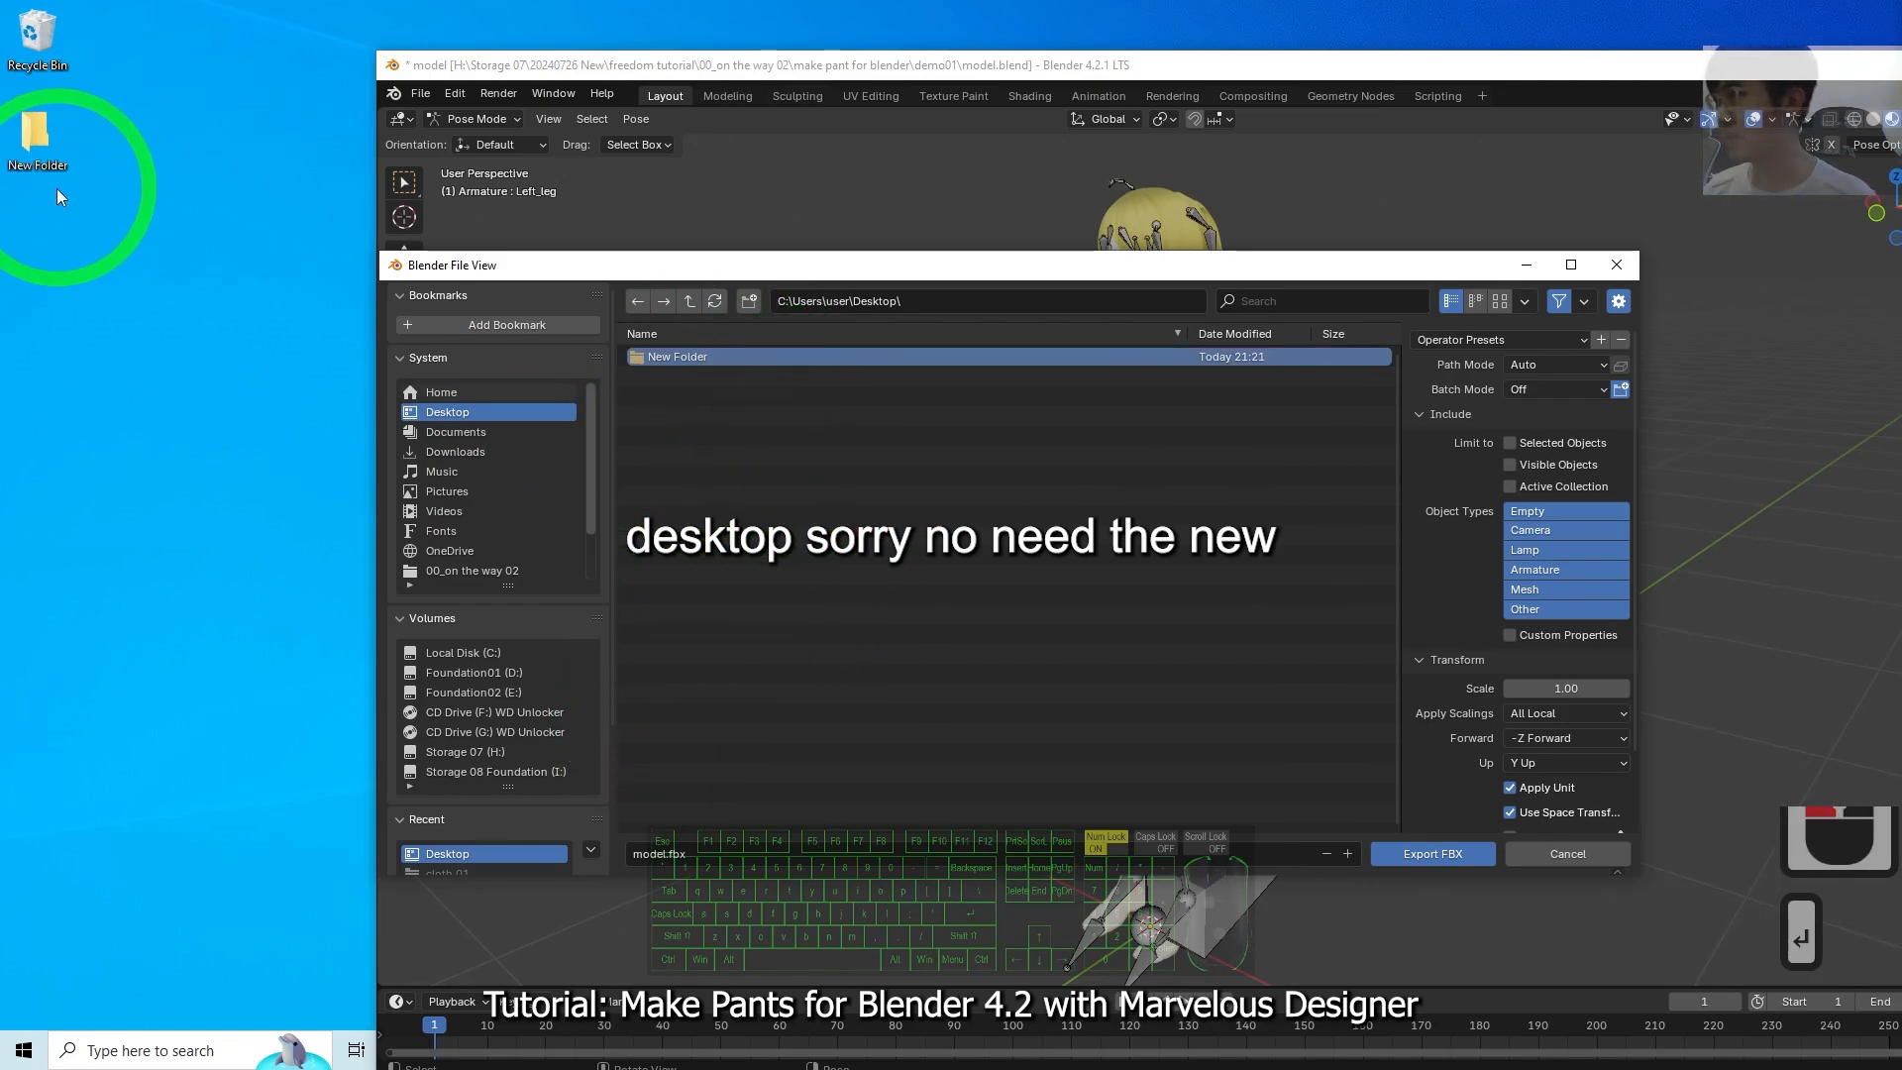
pyautogui.press('Delete')
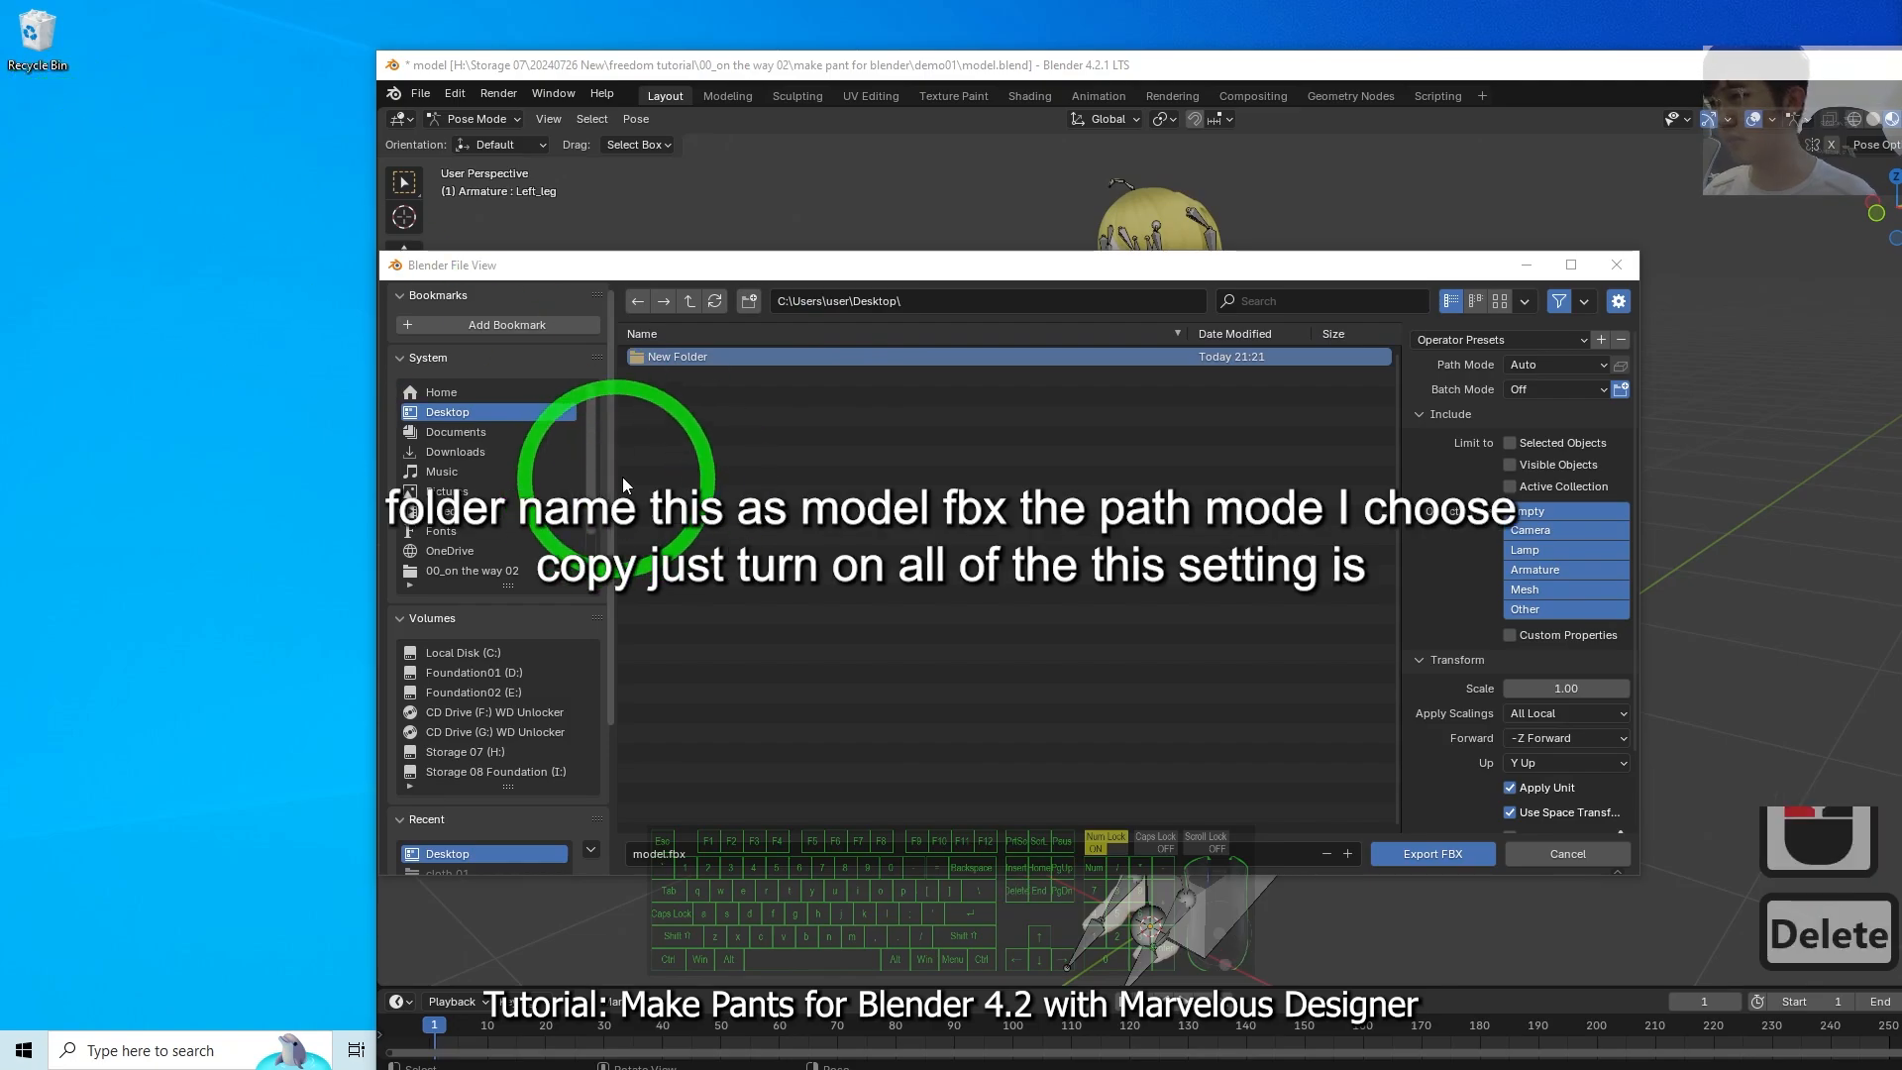
pyautogui.click(221, 254)
pyautogui.rightClick(759, 442)
pyautogui.click(1042, 481)
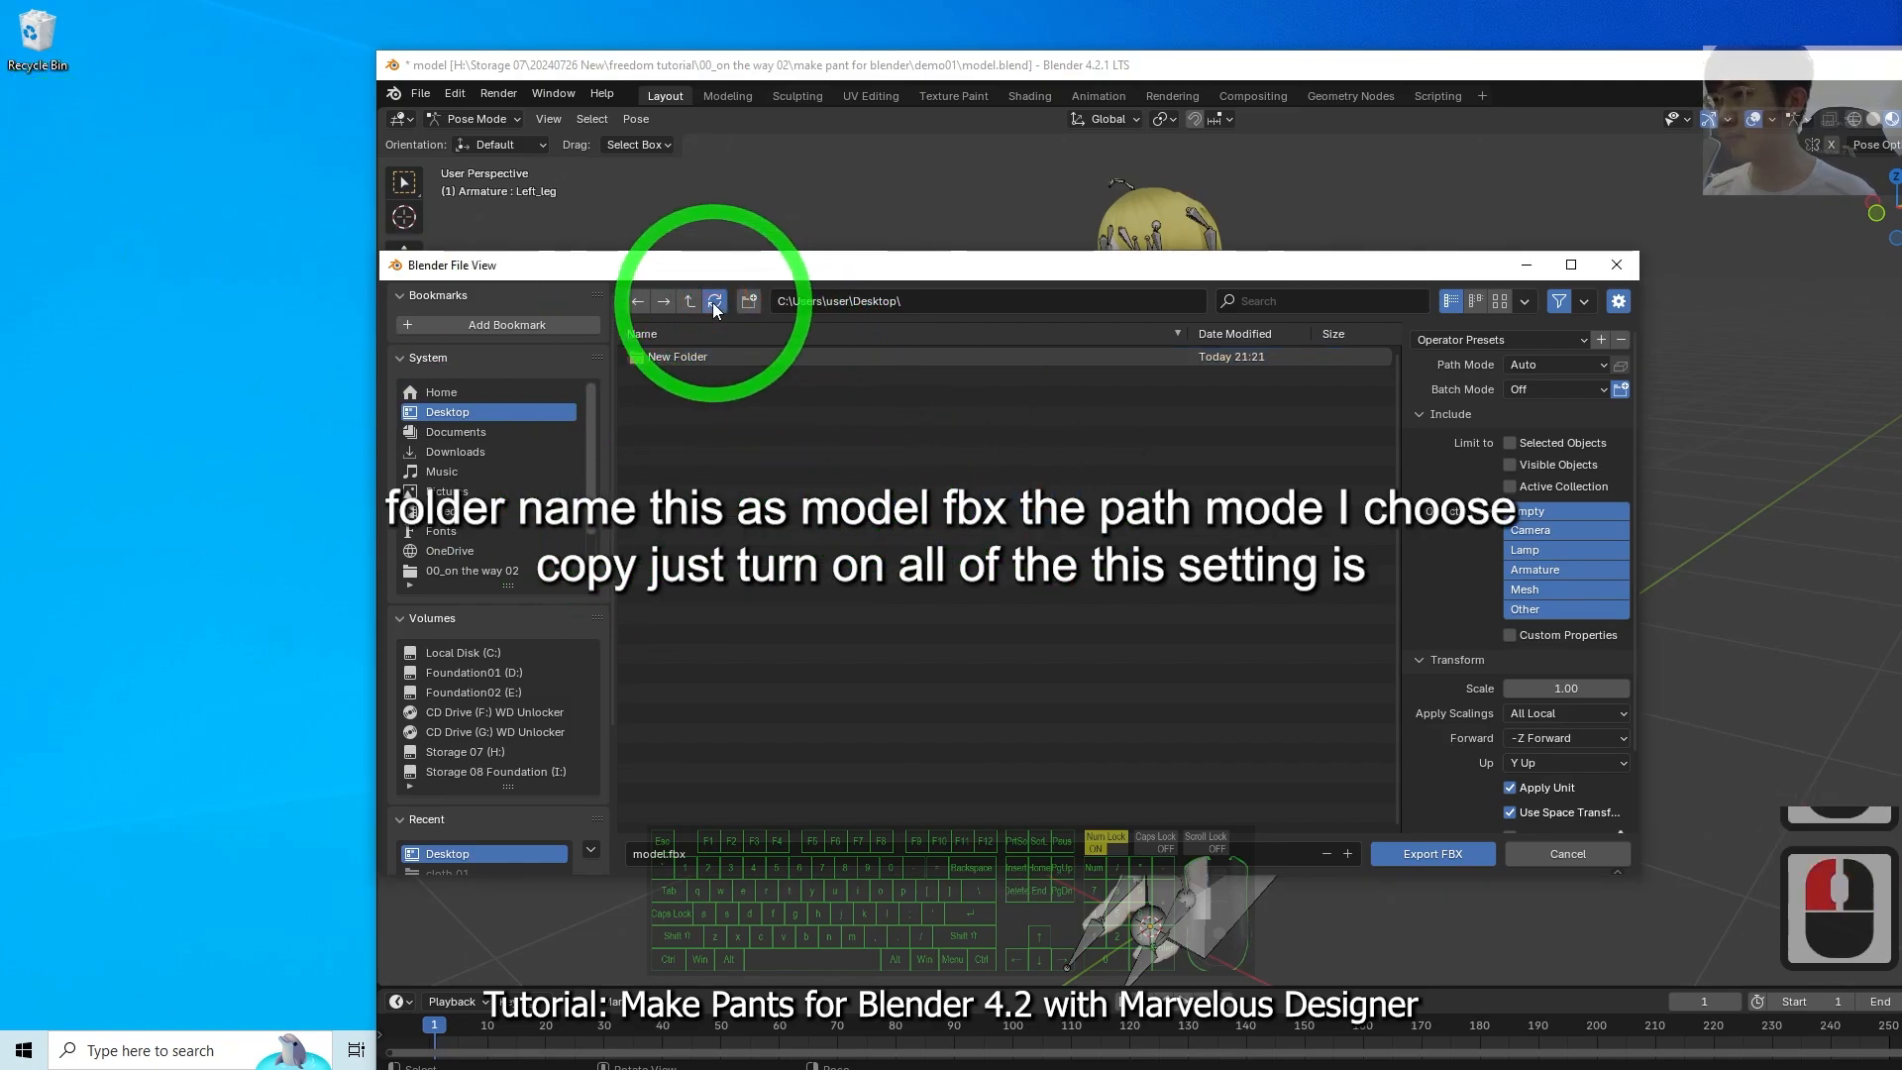
# - Export the avatar as model.fbx with Path Mode set to Copy and the textures embedded
pyautogui.doubleClick(679, 852)
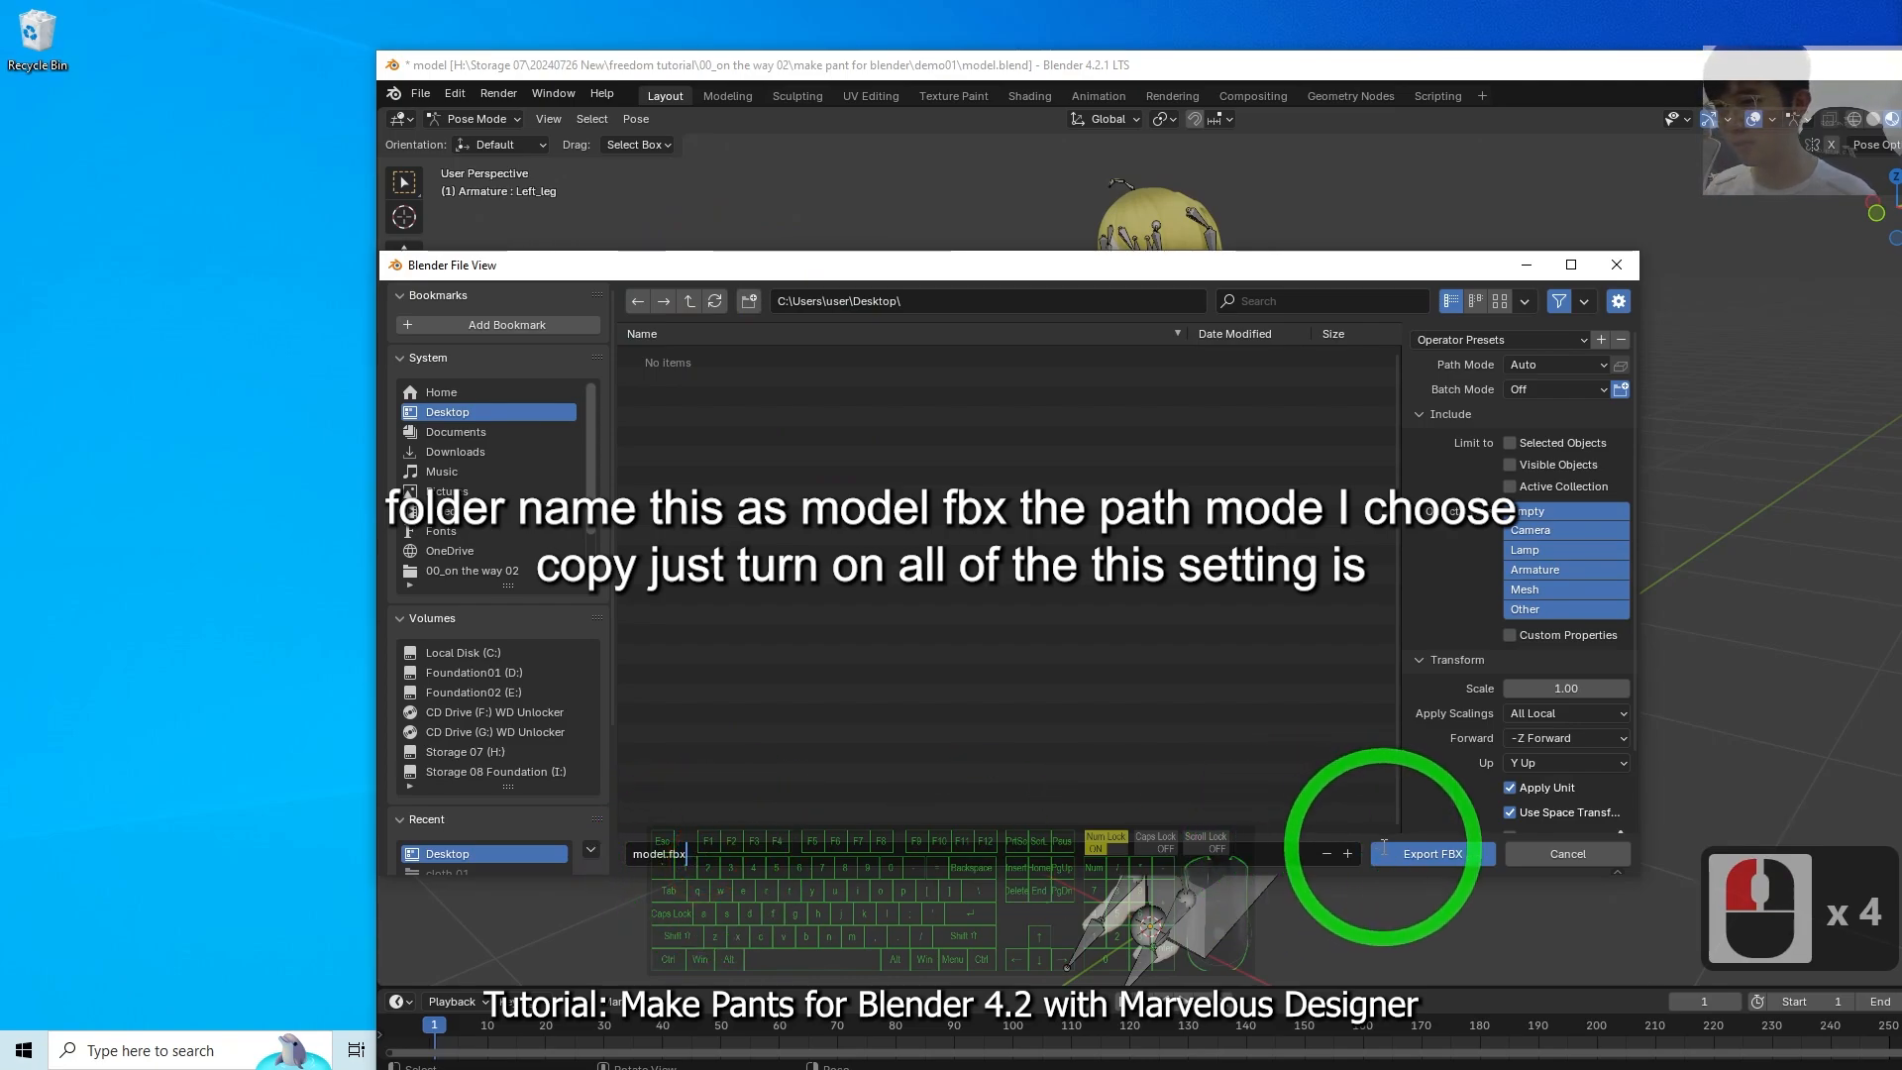
pyautogui.click(1411, 864)
pyautogui.click(1555, 365)
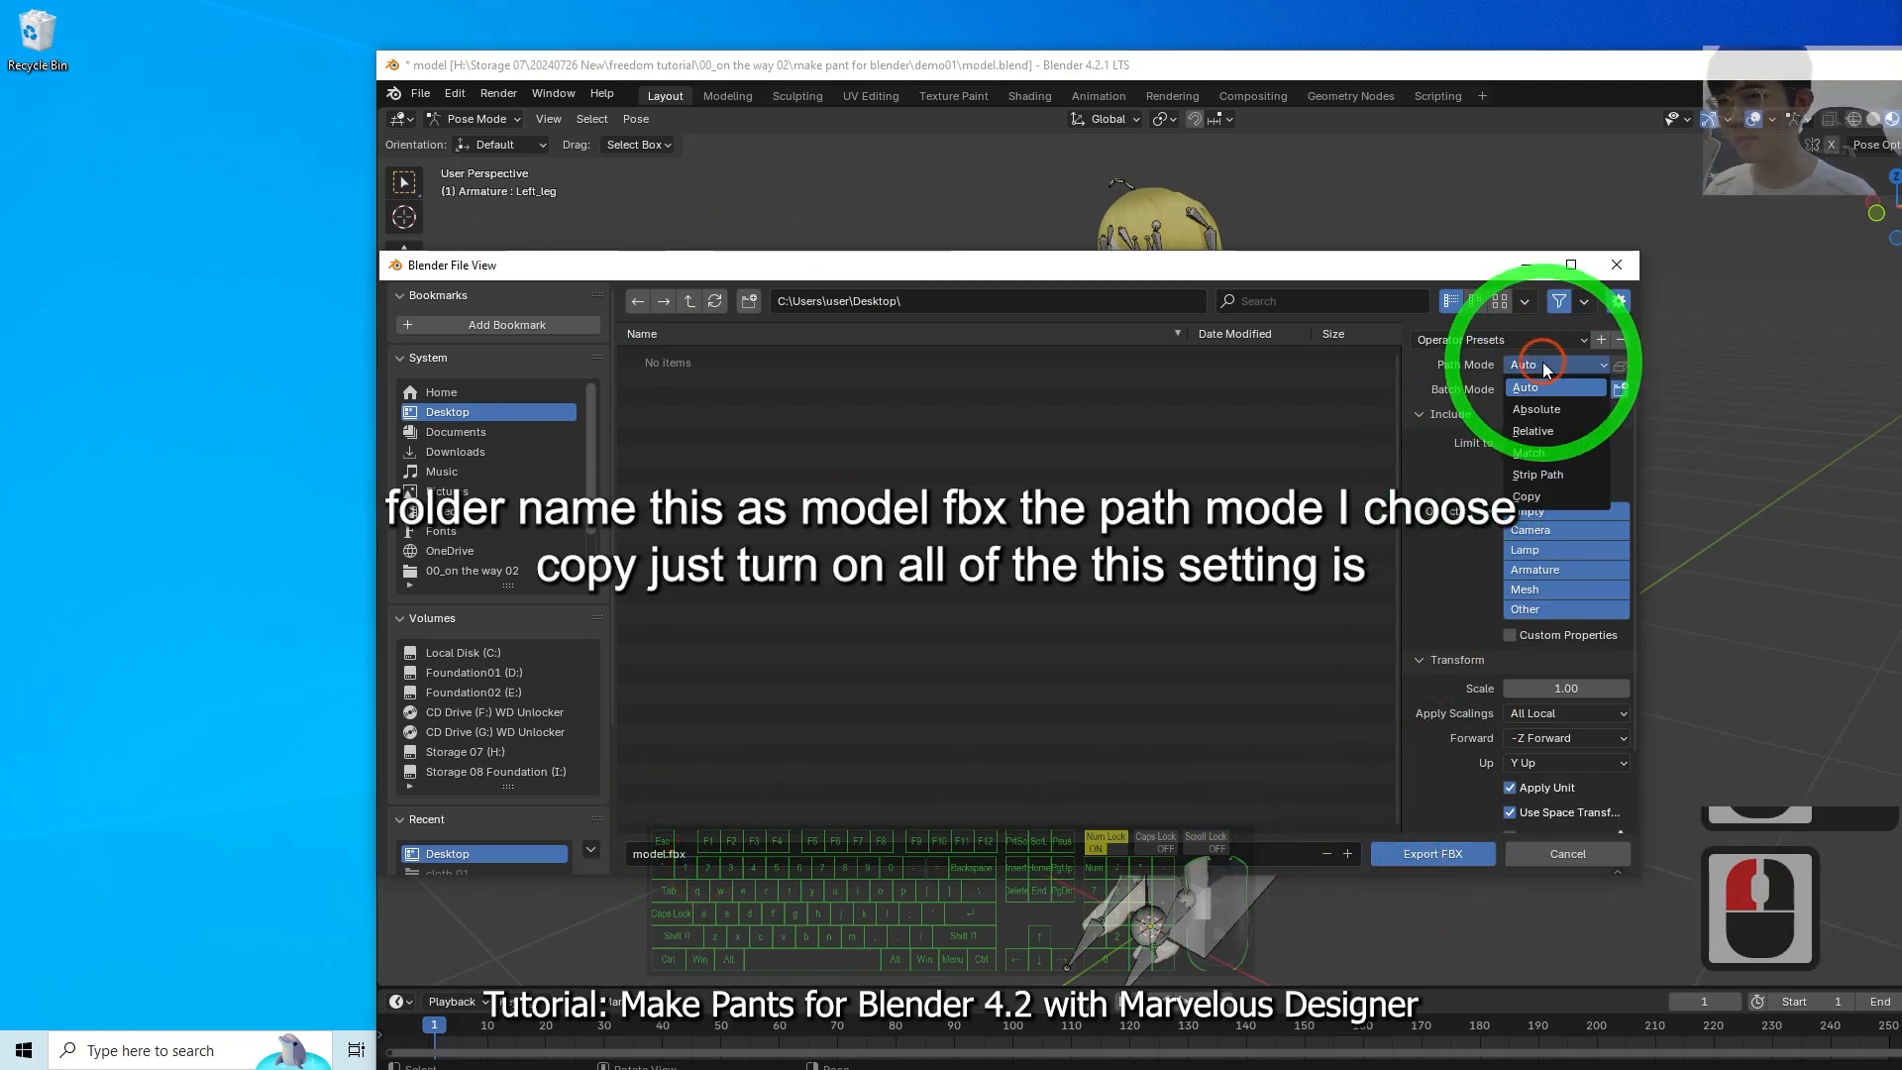
pyautogui.click(1544, 487)
pyautogui.click(1620, 365)
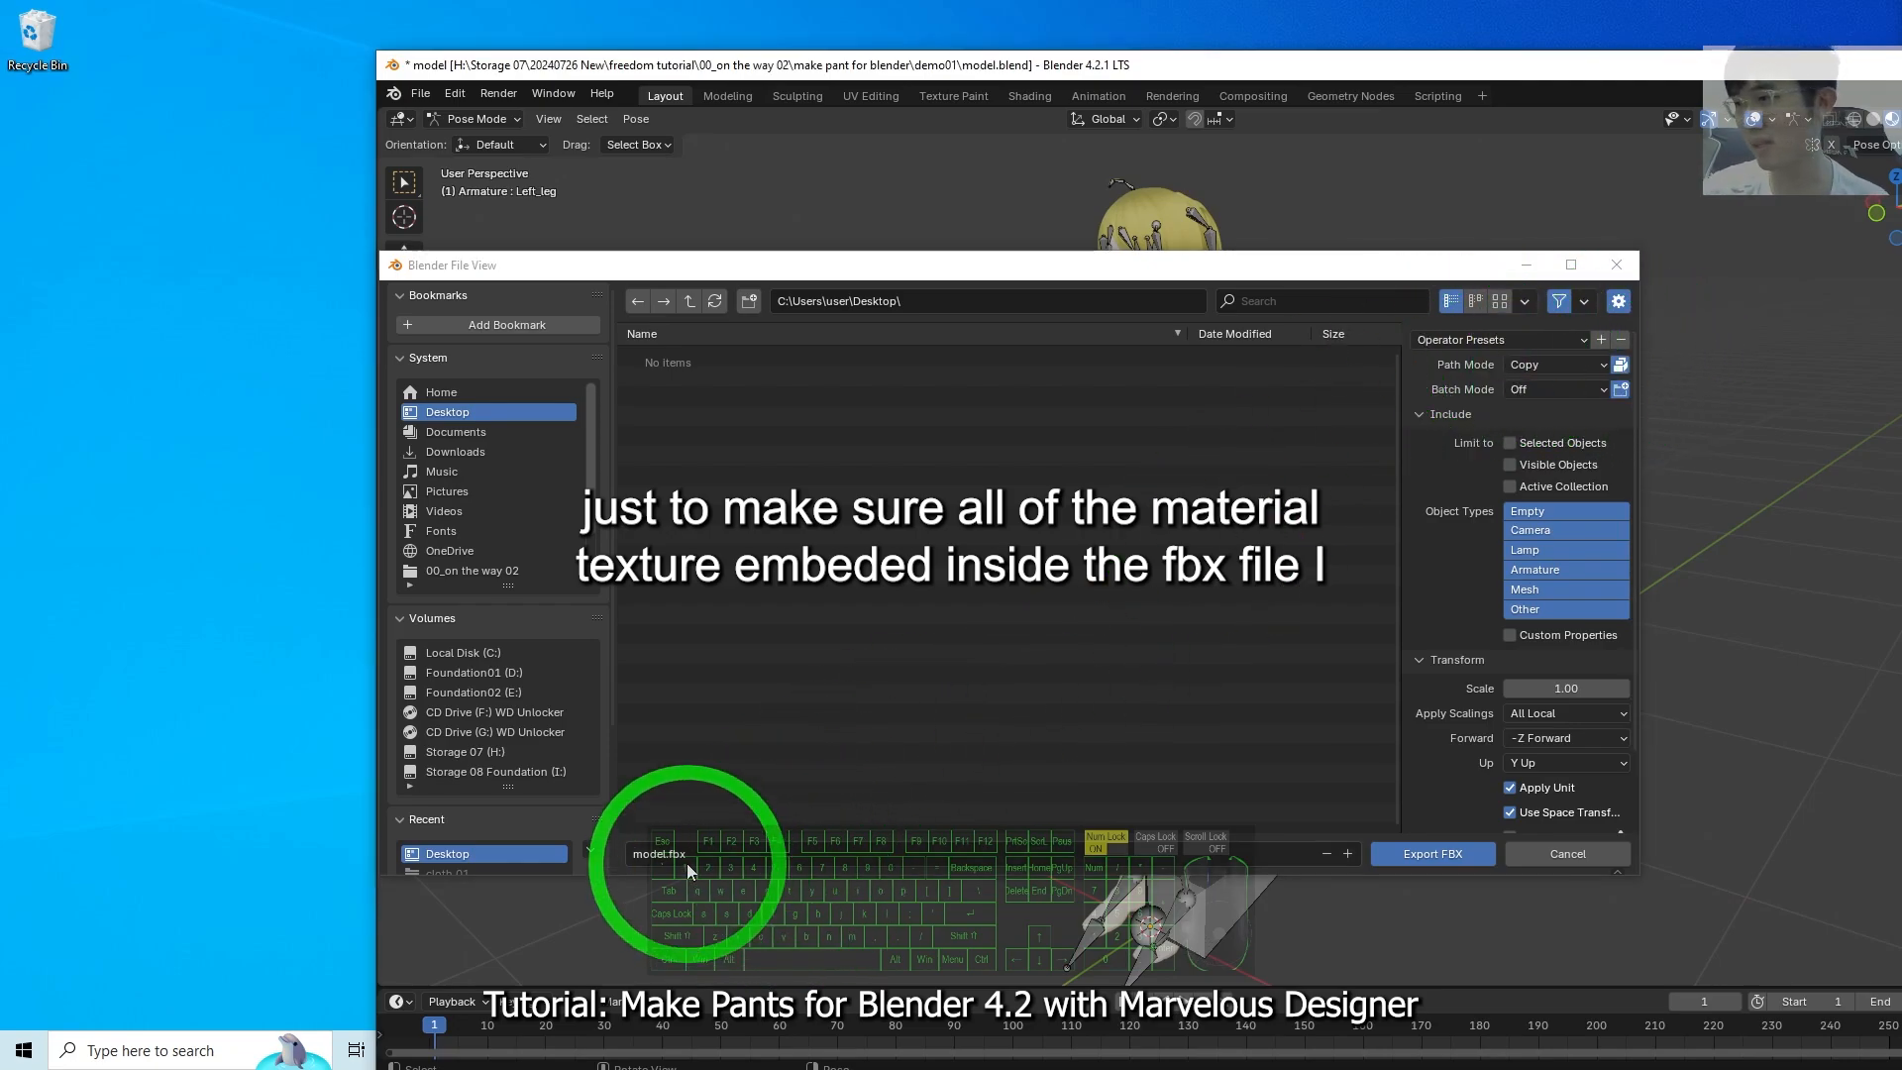
pyautogui.click(1458, 852)
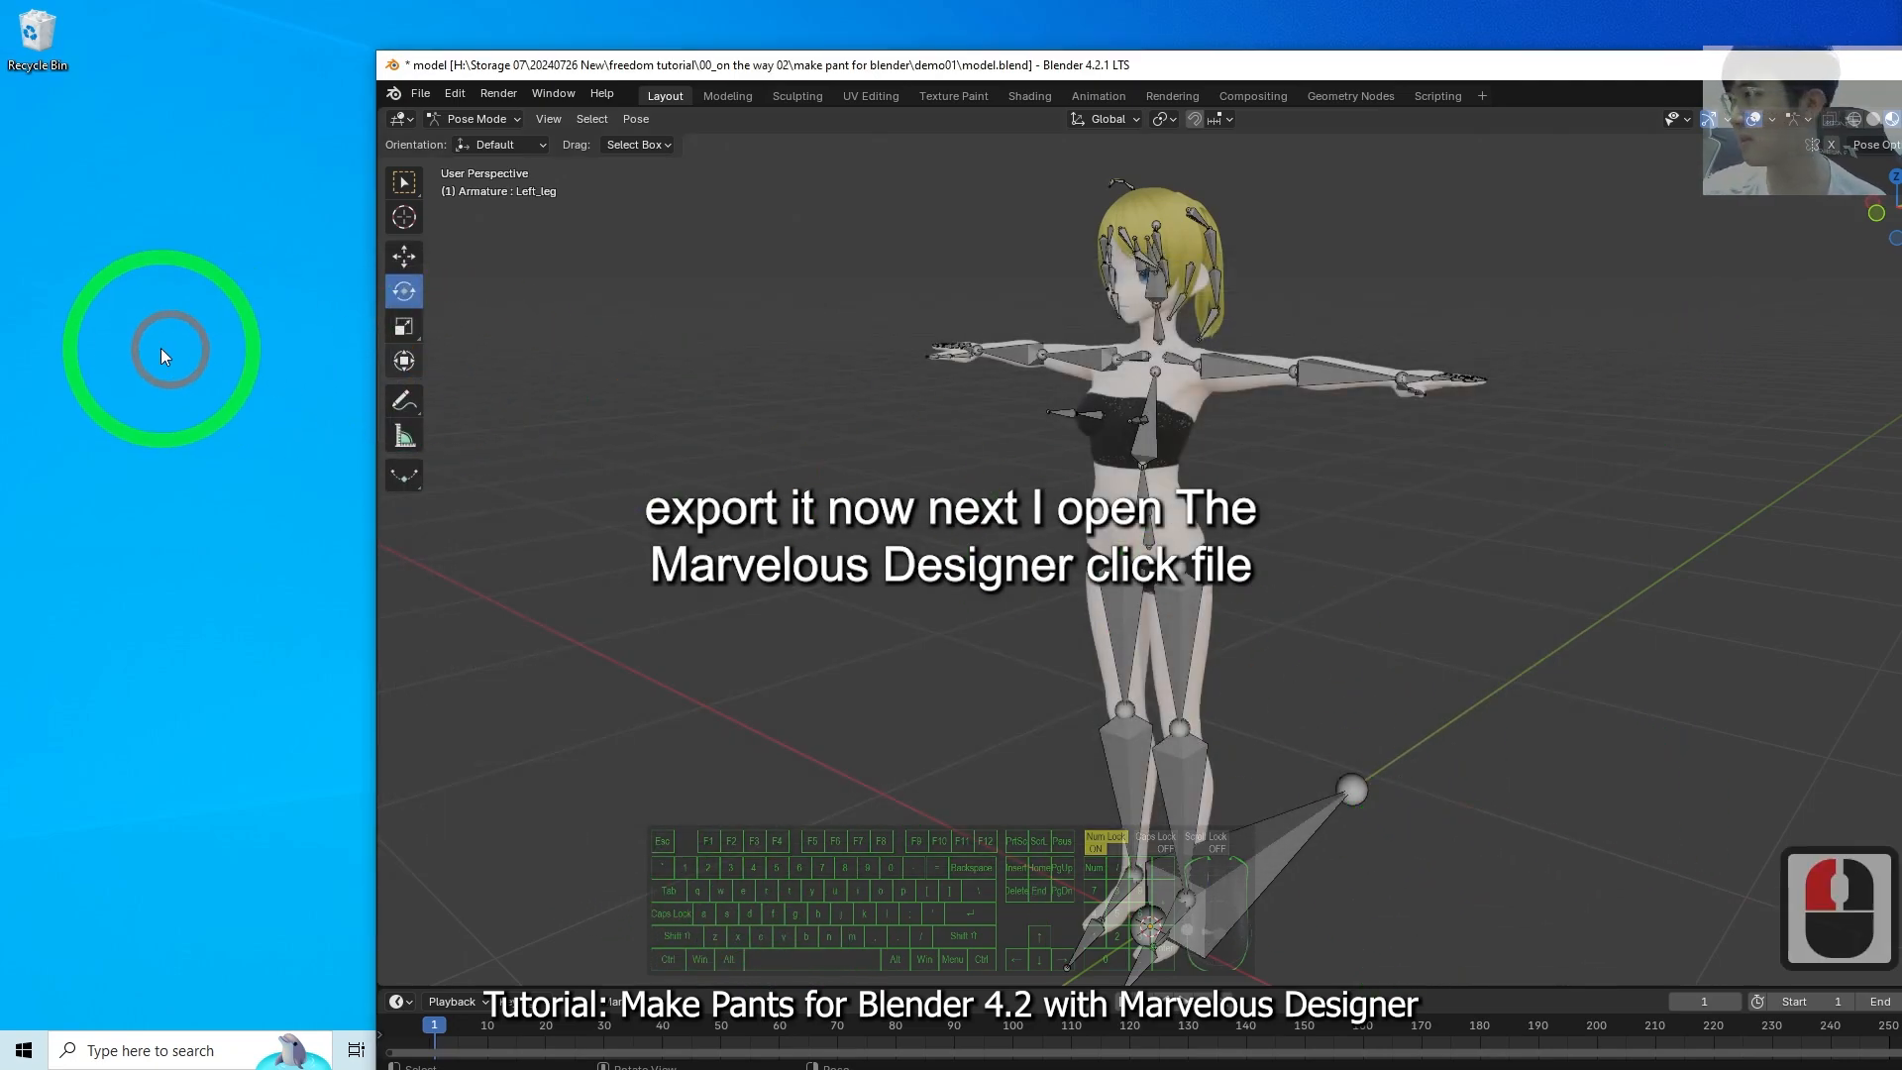
# - Check the exported model.fbx on the desktop, minimise Blender and switch to Marvelous Designer
pyautogui.click(42, 134)
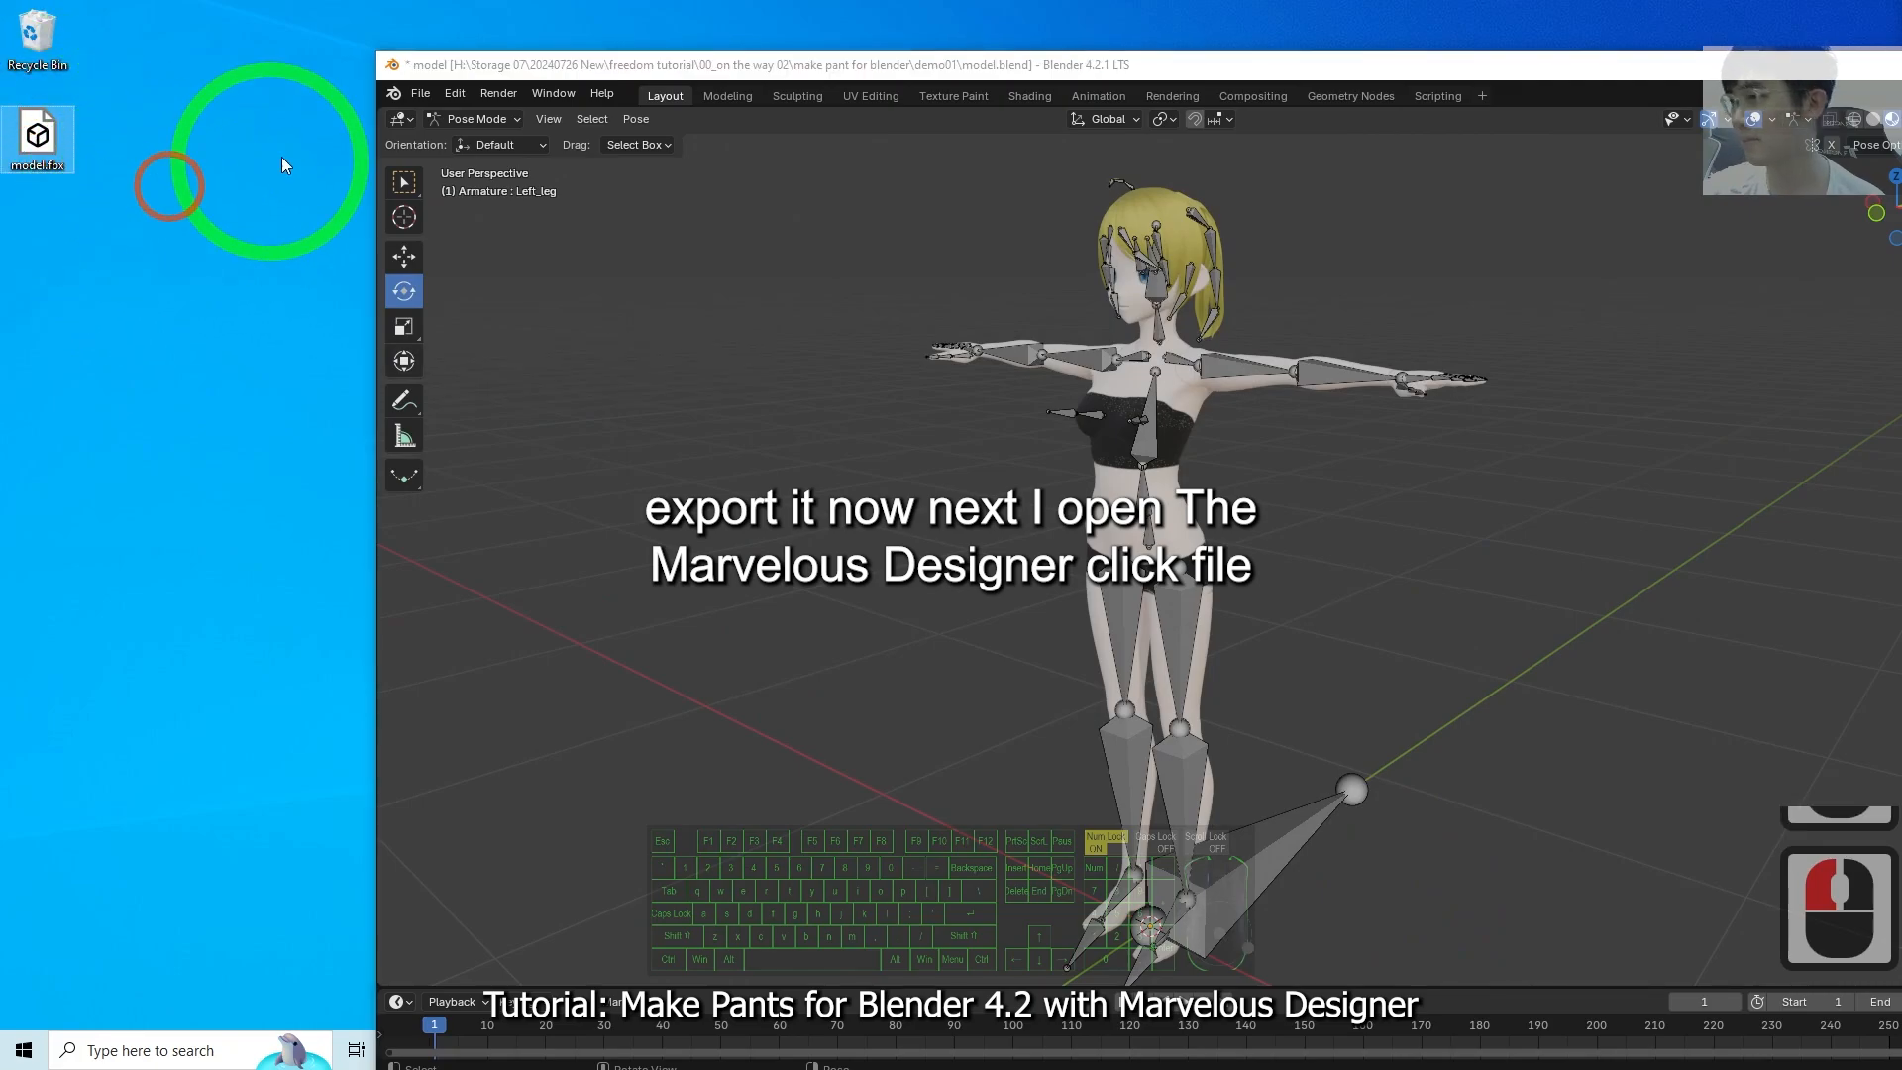
pyautogui.moveTo(1324, 58); pyautogui.dragTo(1181, 8)
pyautogui.click(1803, 10)
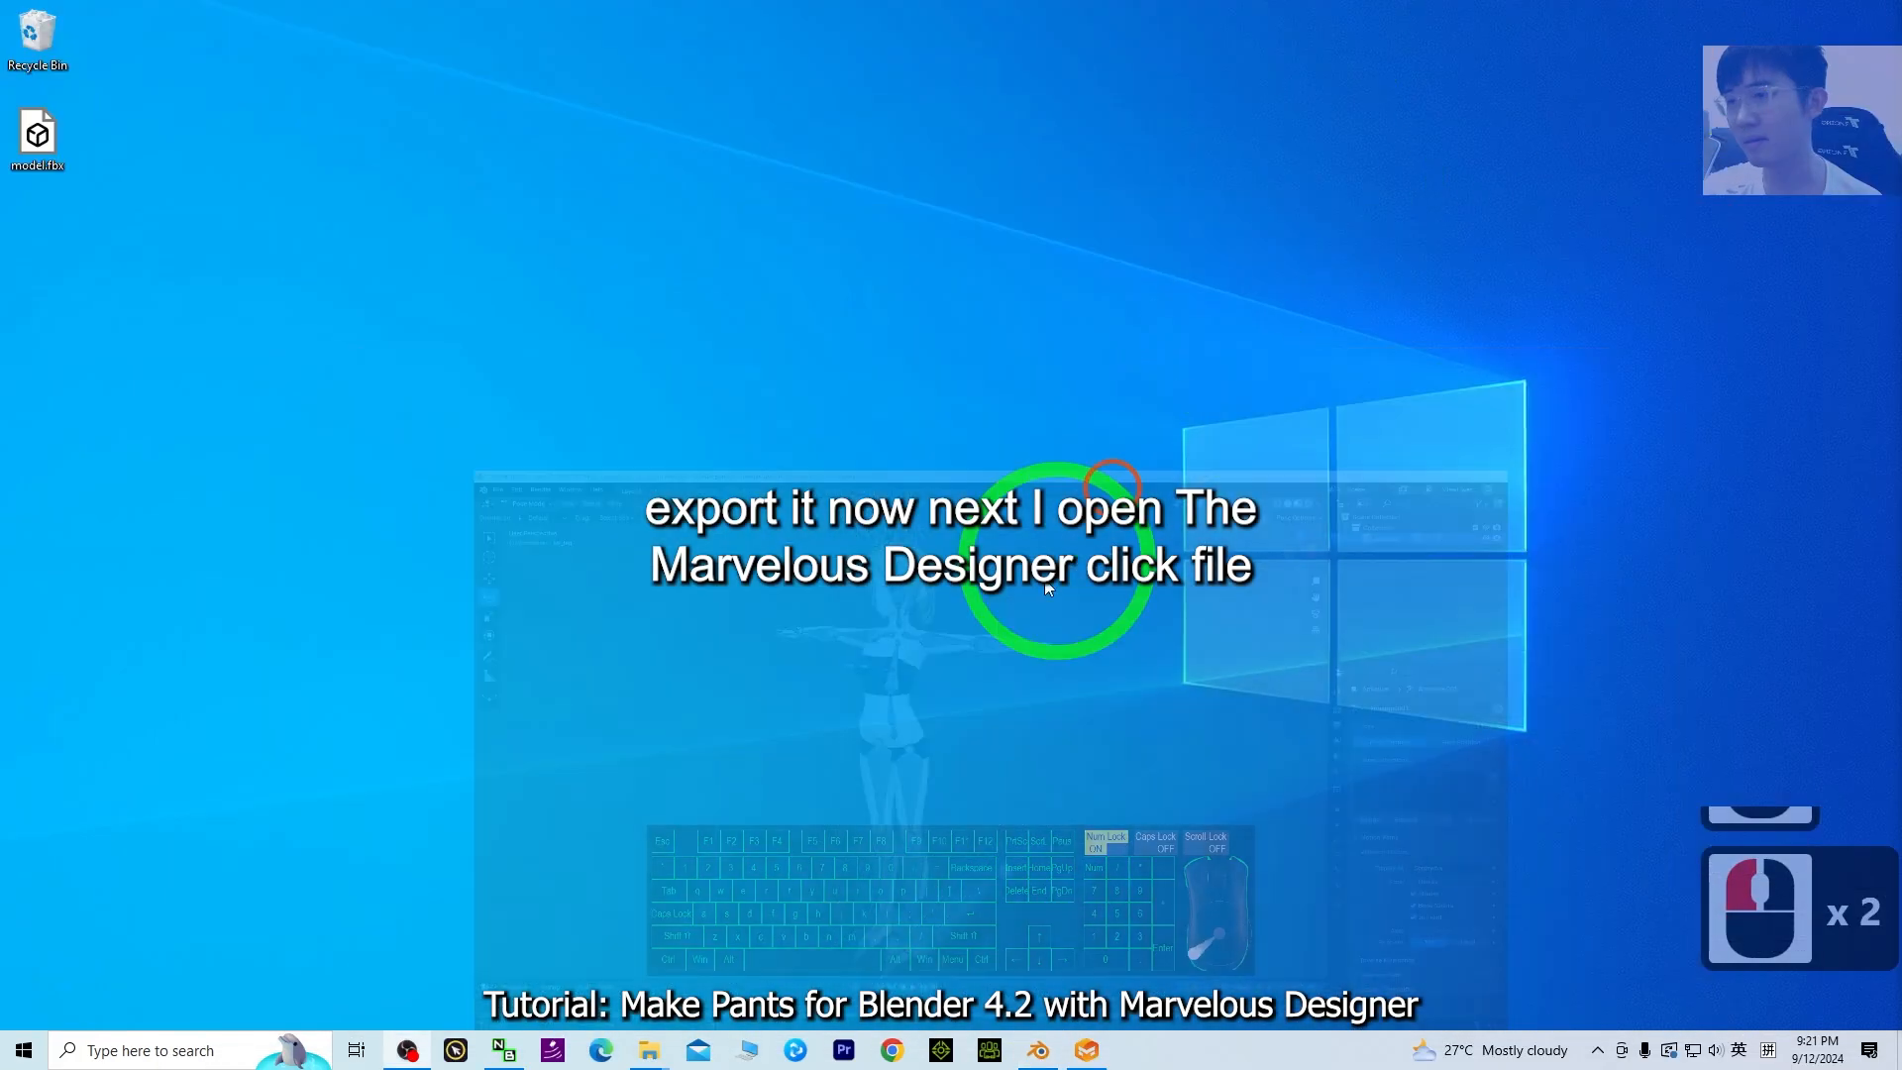
pyautogui.click(1086, 1050)
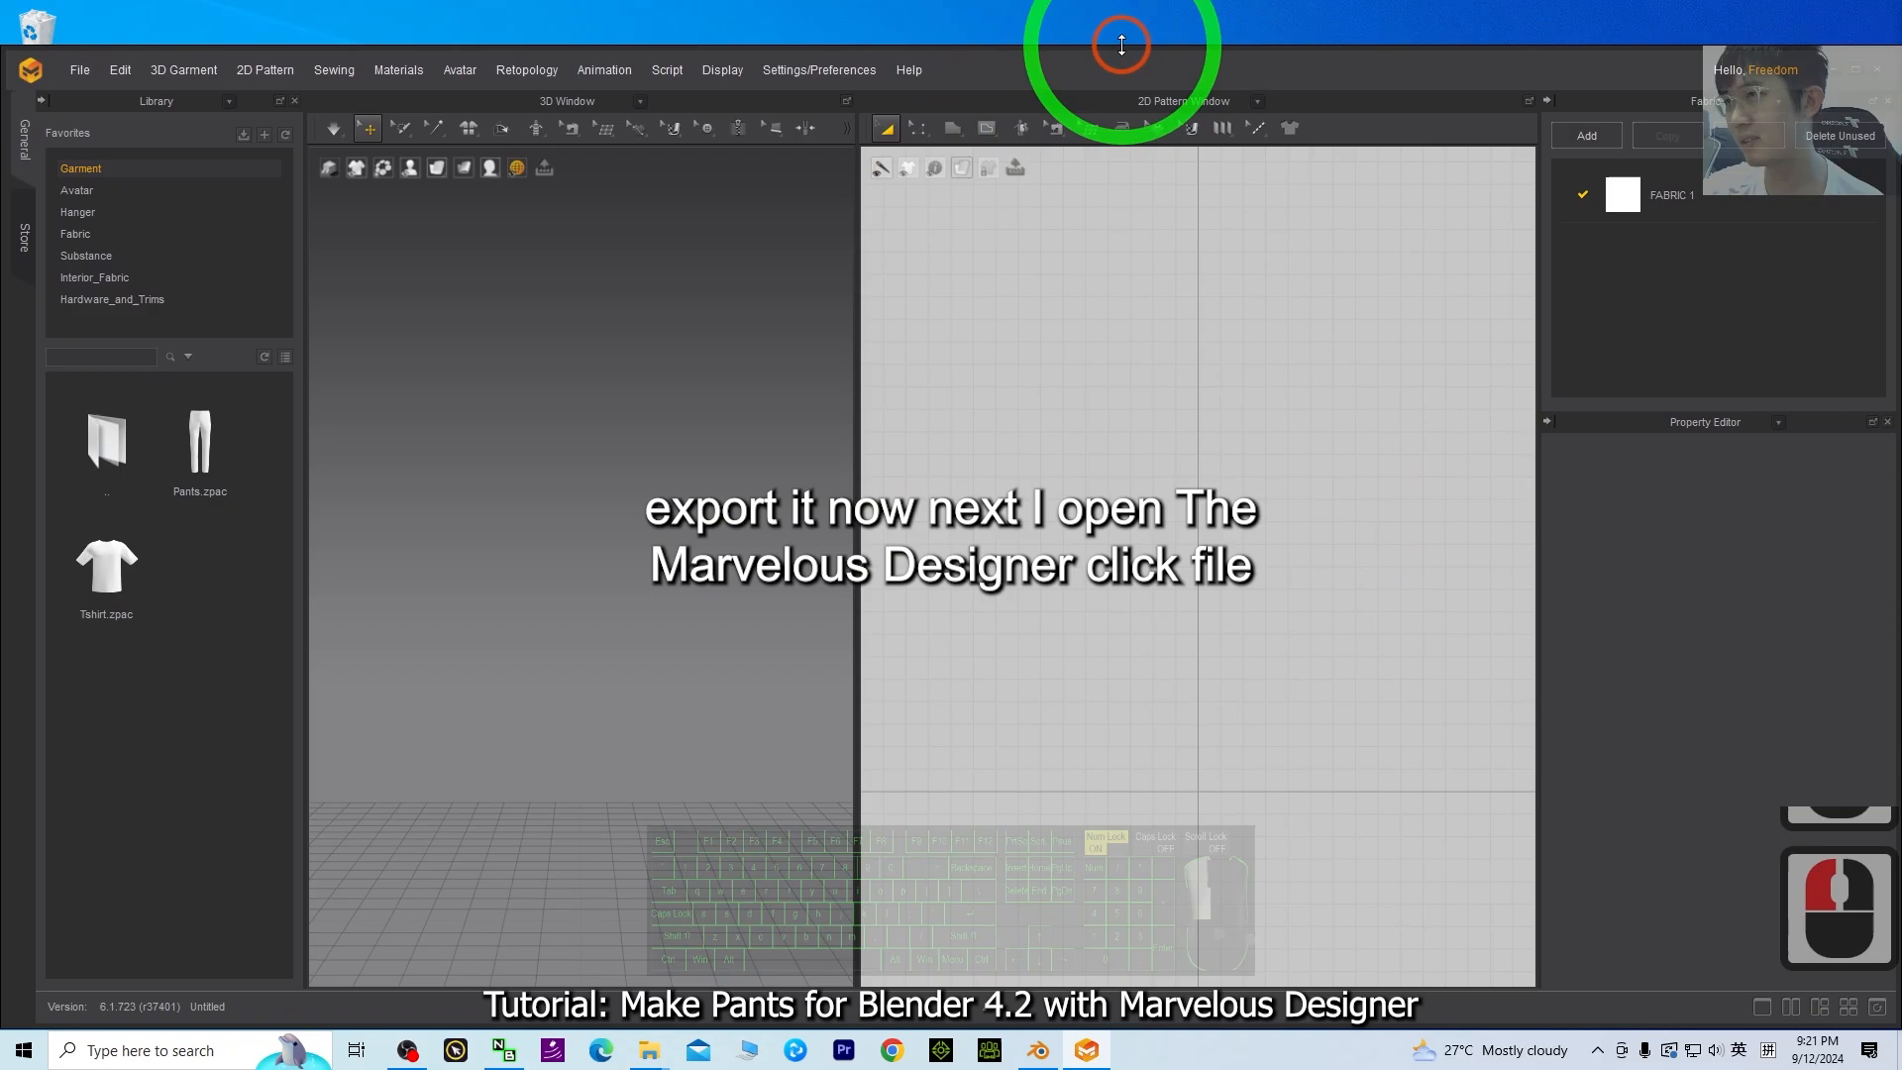
# - Start an FBX import and open model.fbx from the Desktop folder
pyautogui.click(57, 19)
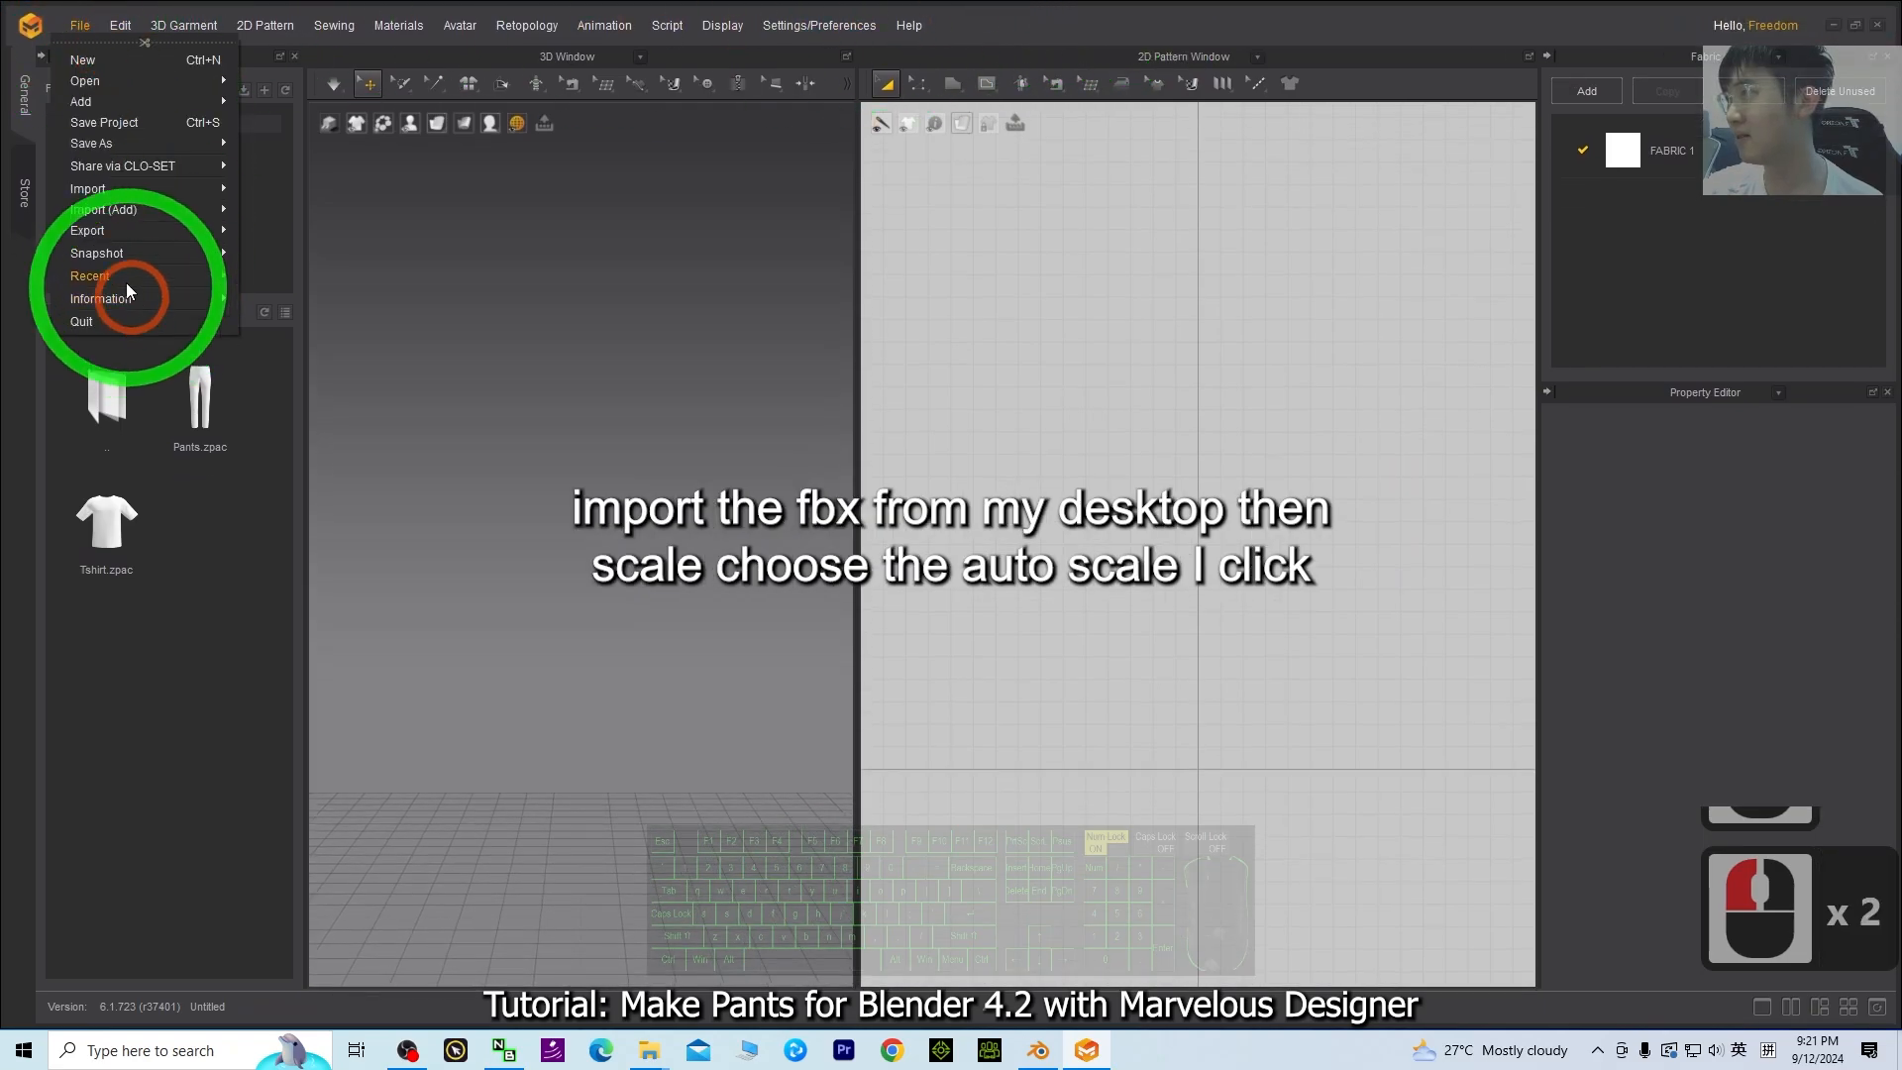
pyautogui.click(112, 190)
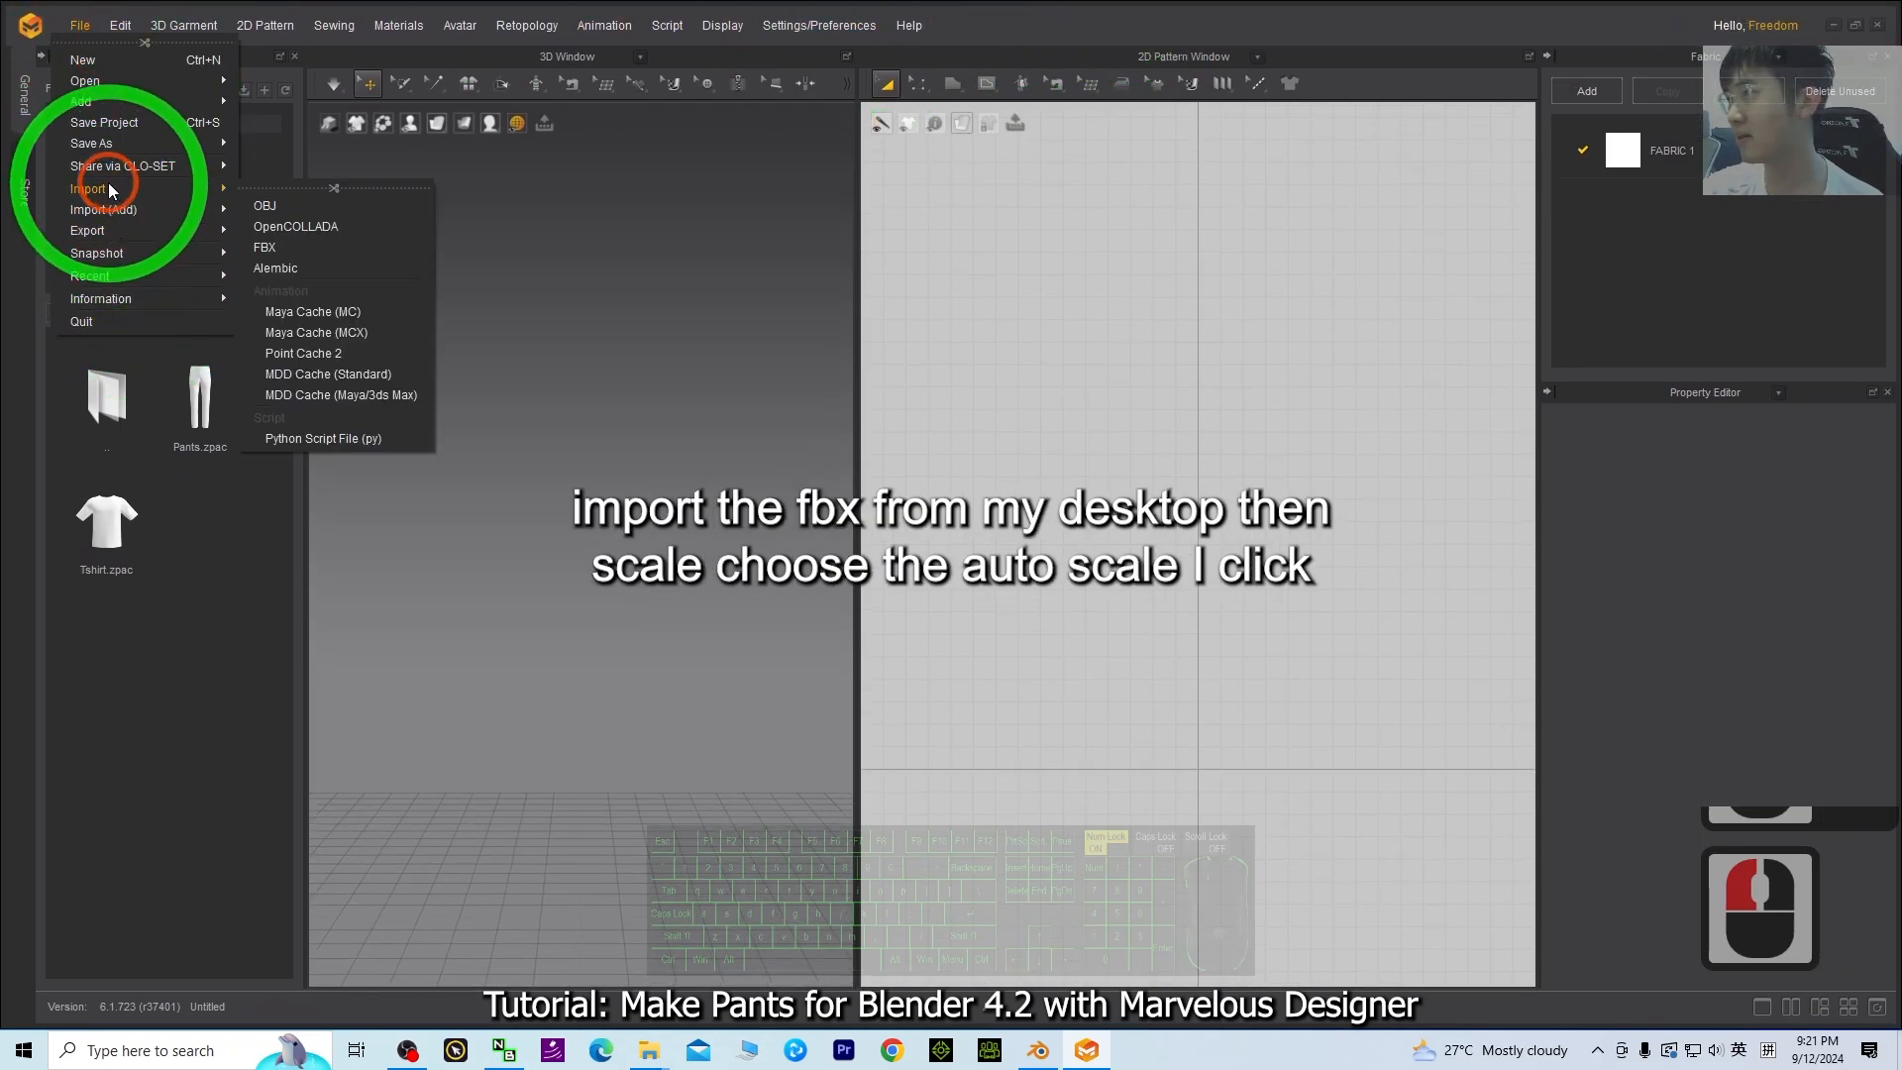
pyautogui.click(264, 247)
pyautogui.moveTo(152, 219); pyautogui.dragTo(153, 163)
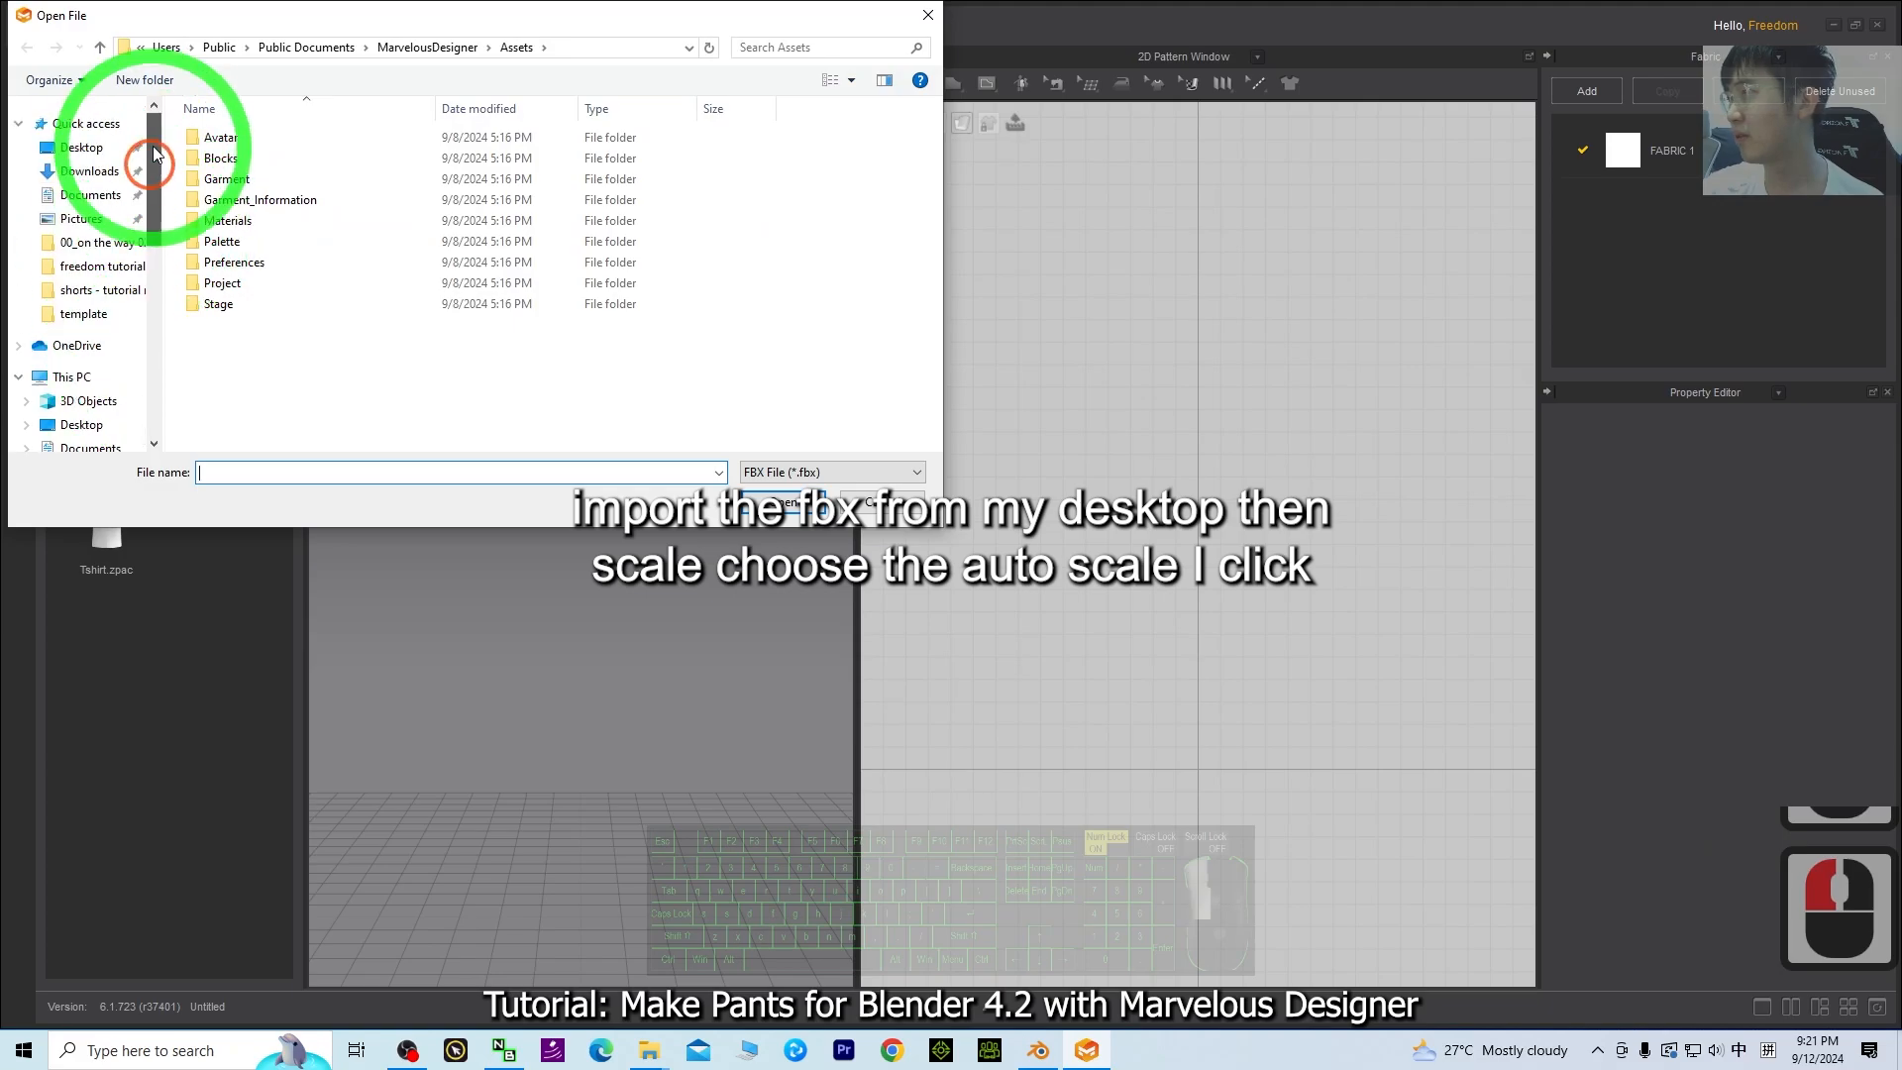
pyautogui.click(79, 149)
pyautogui.doubleClick(233, 153)
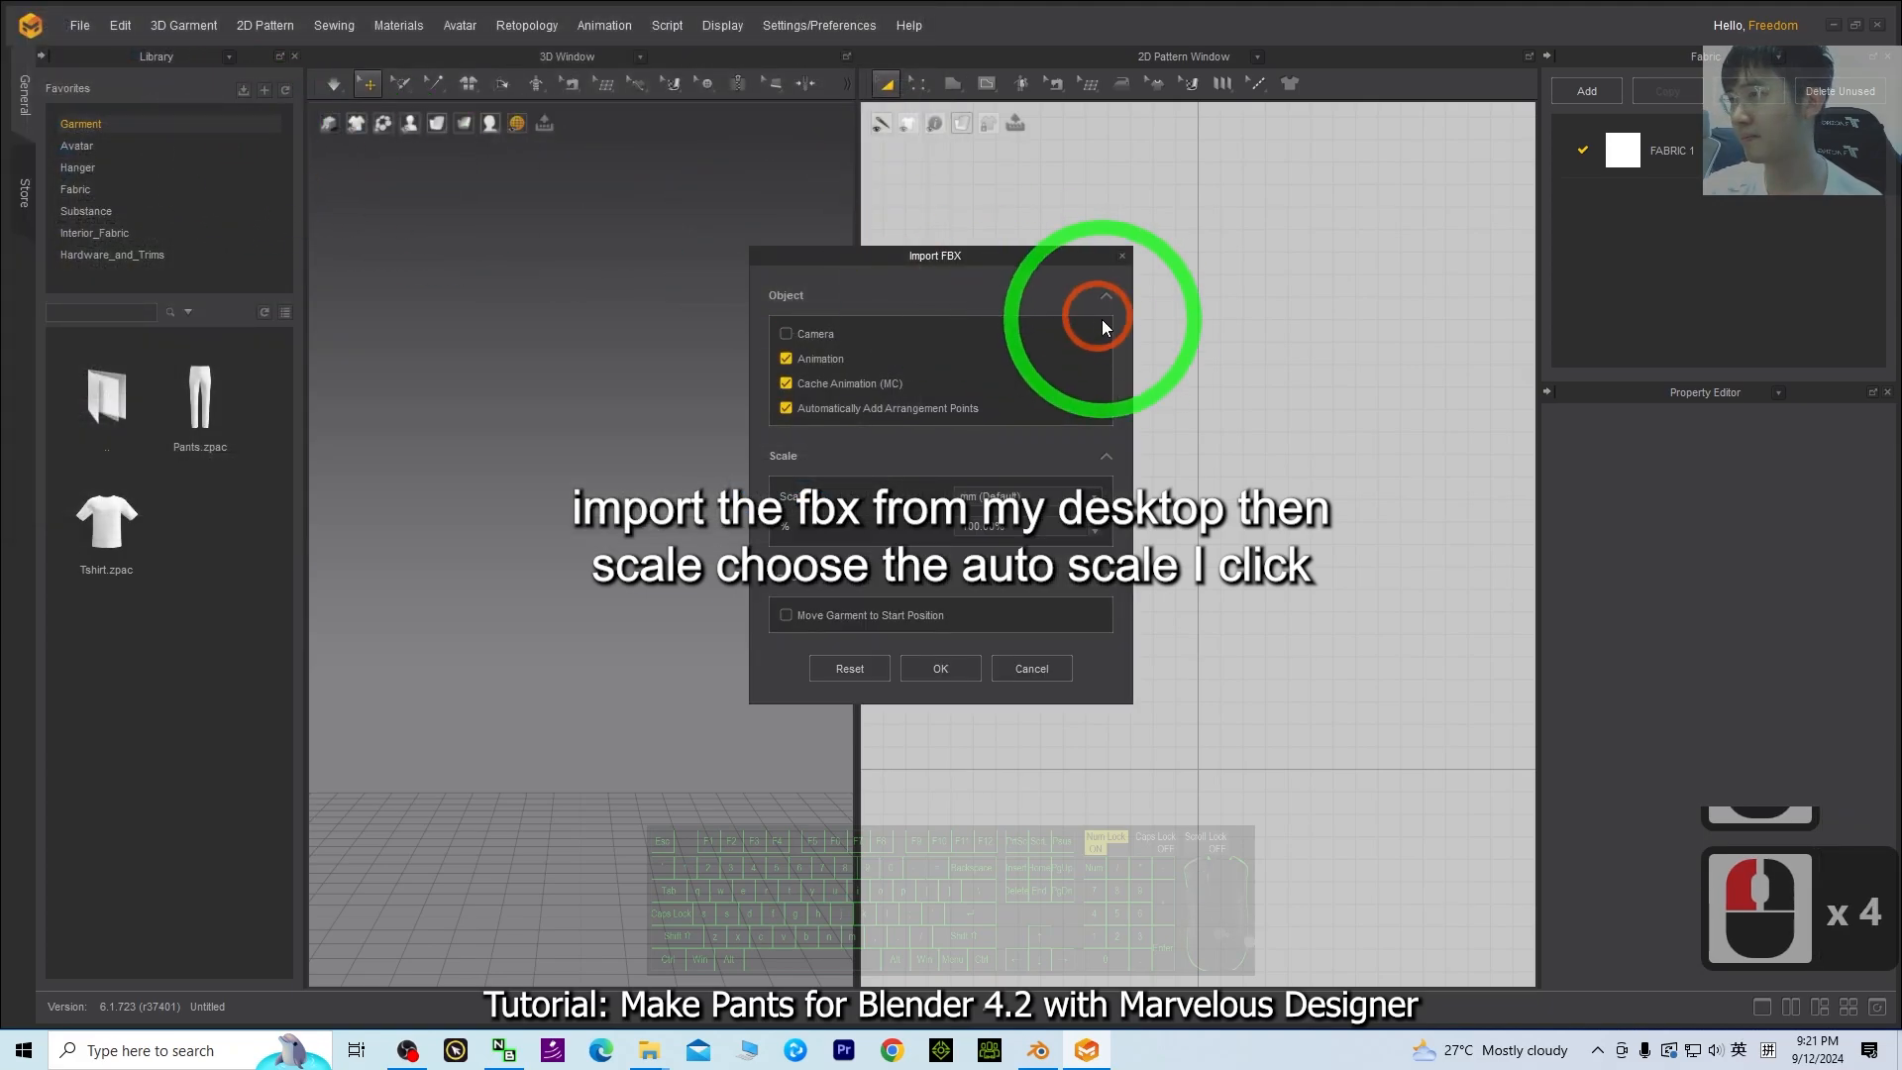
# - Set the import scale to Auto Scale and import the avatar with the other options unchanged
pyautogui.click(1011, 495)
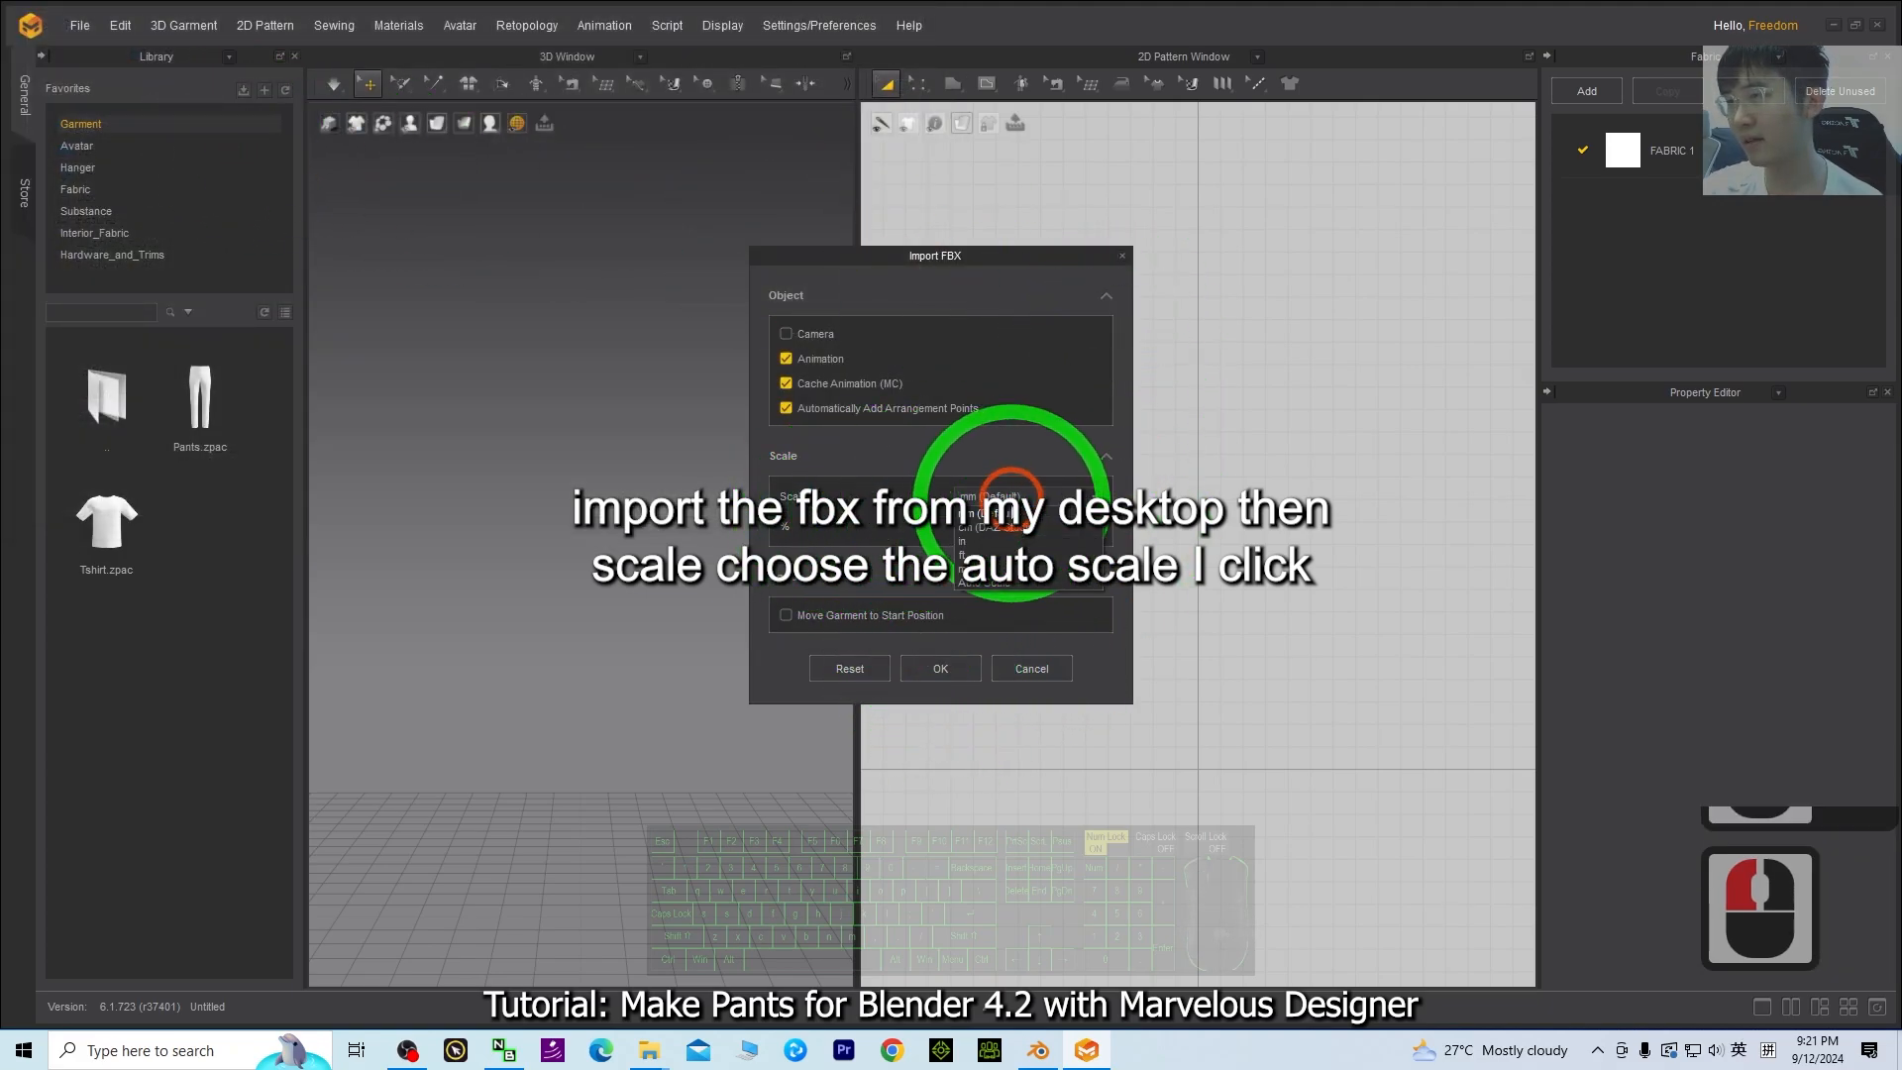
pyautogui.click(996, 592)
pyautogui.click(940, 668)
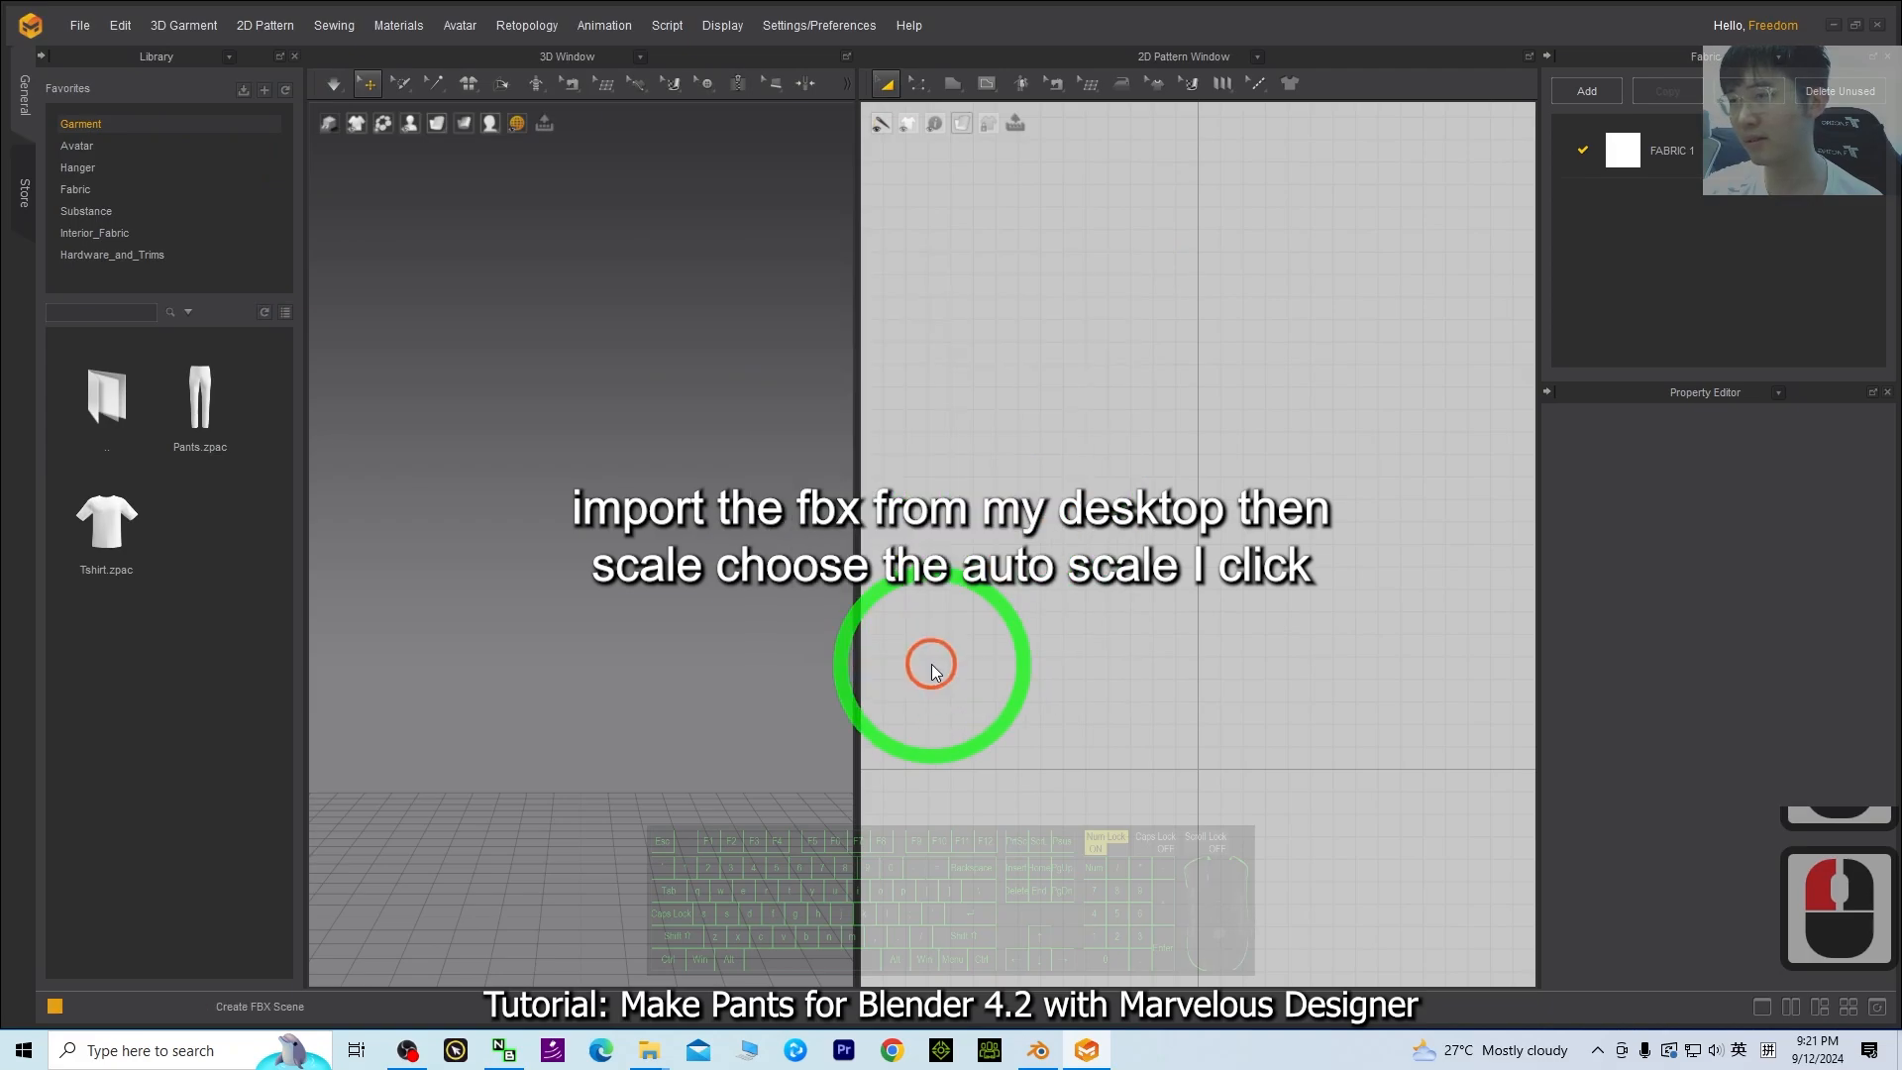
pyautogui.click(1476, 591)
# - Activate the Polygon tool for drawing a pants pattern over the avatar's silhouette in the 2D pattern area
pyautogui.scroll(-2, 658, 462)
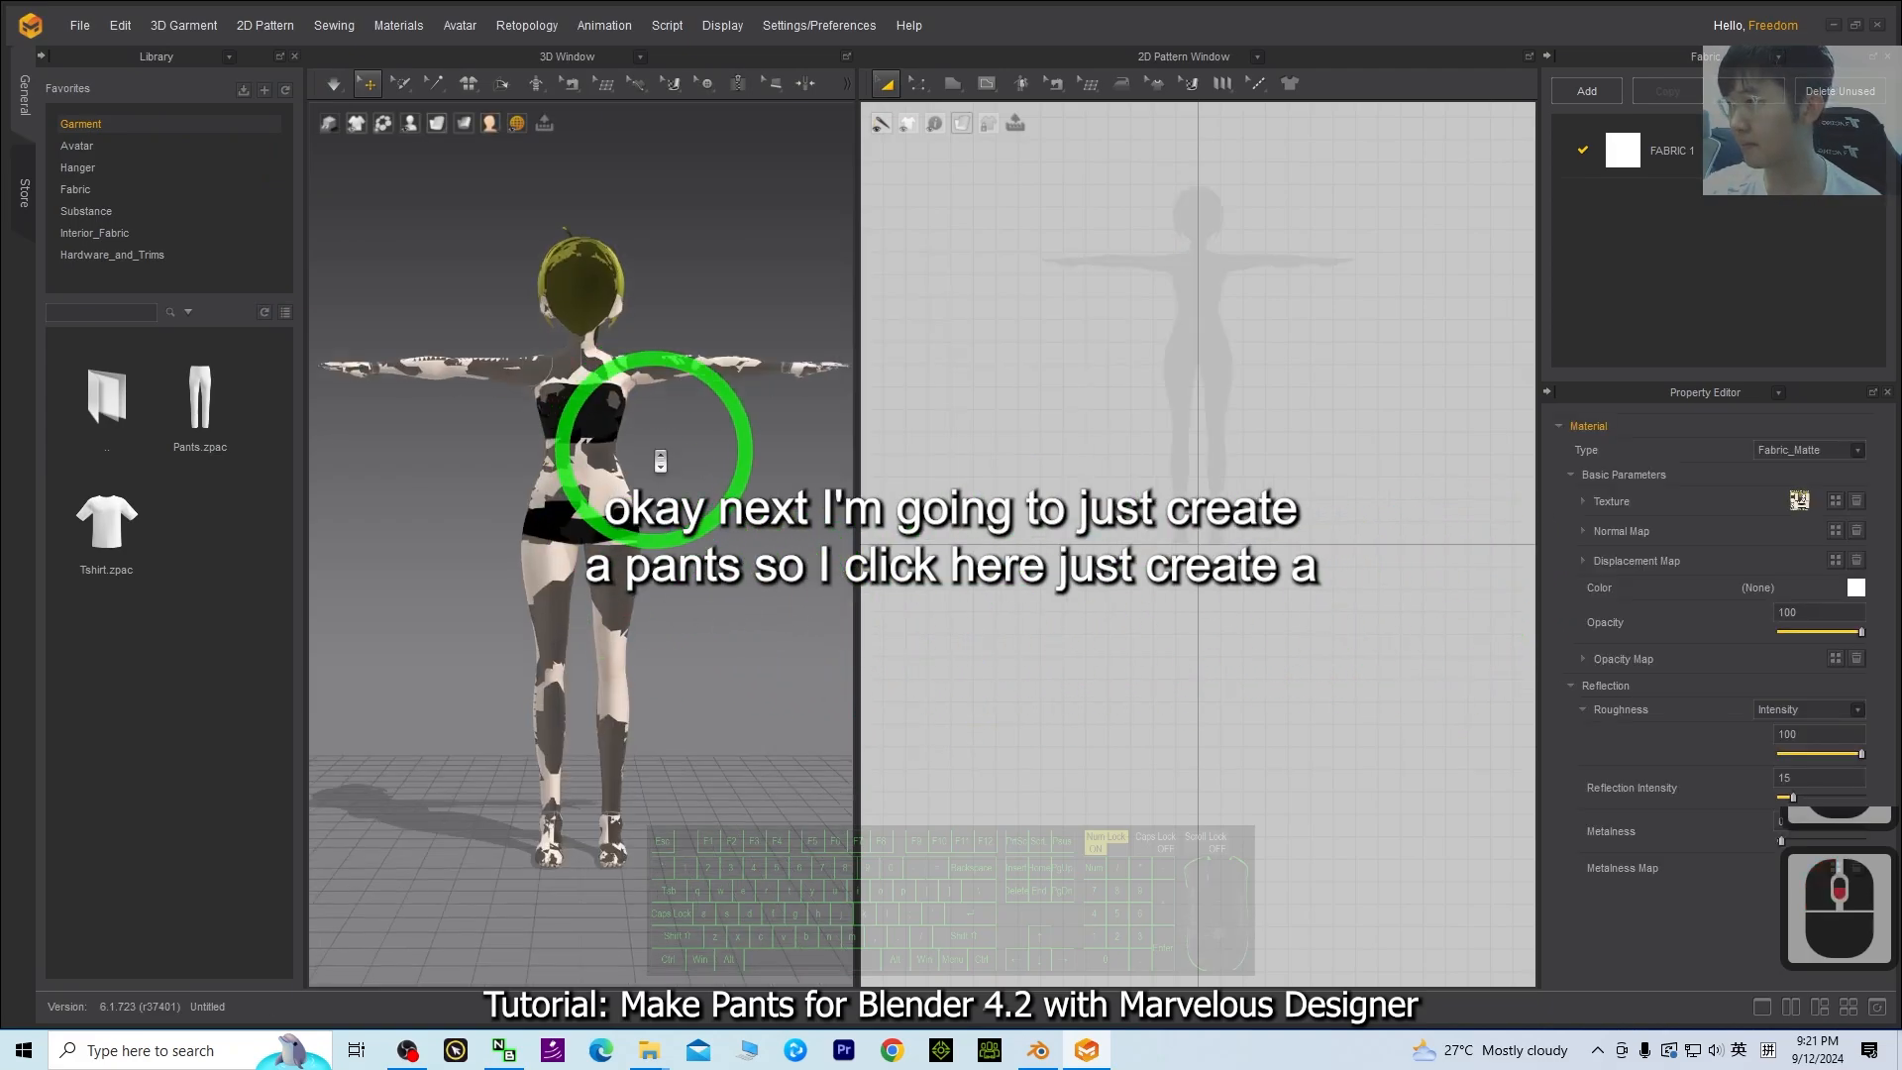
pyautogui.scroll(3, 746, 492)
pyautogui.moveTo(789, 529); pyautogui.dragTo(751, 567, button='right')
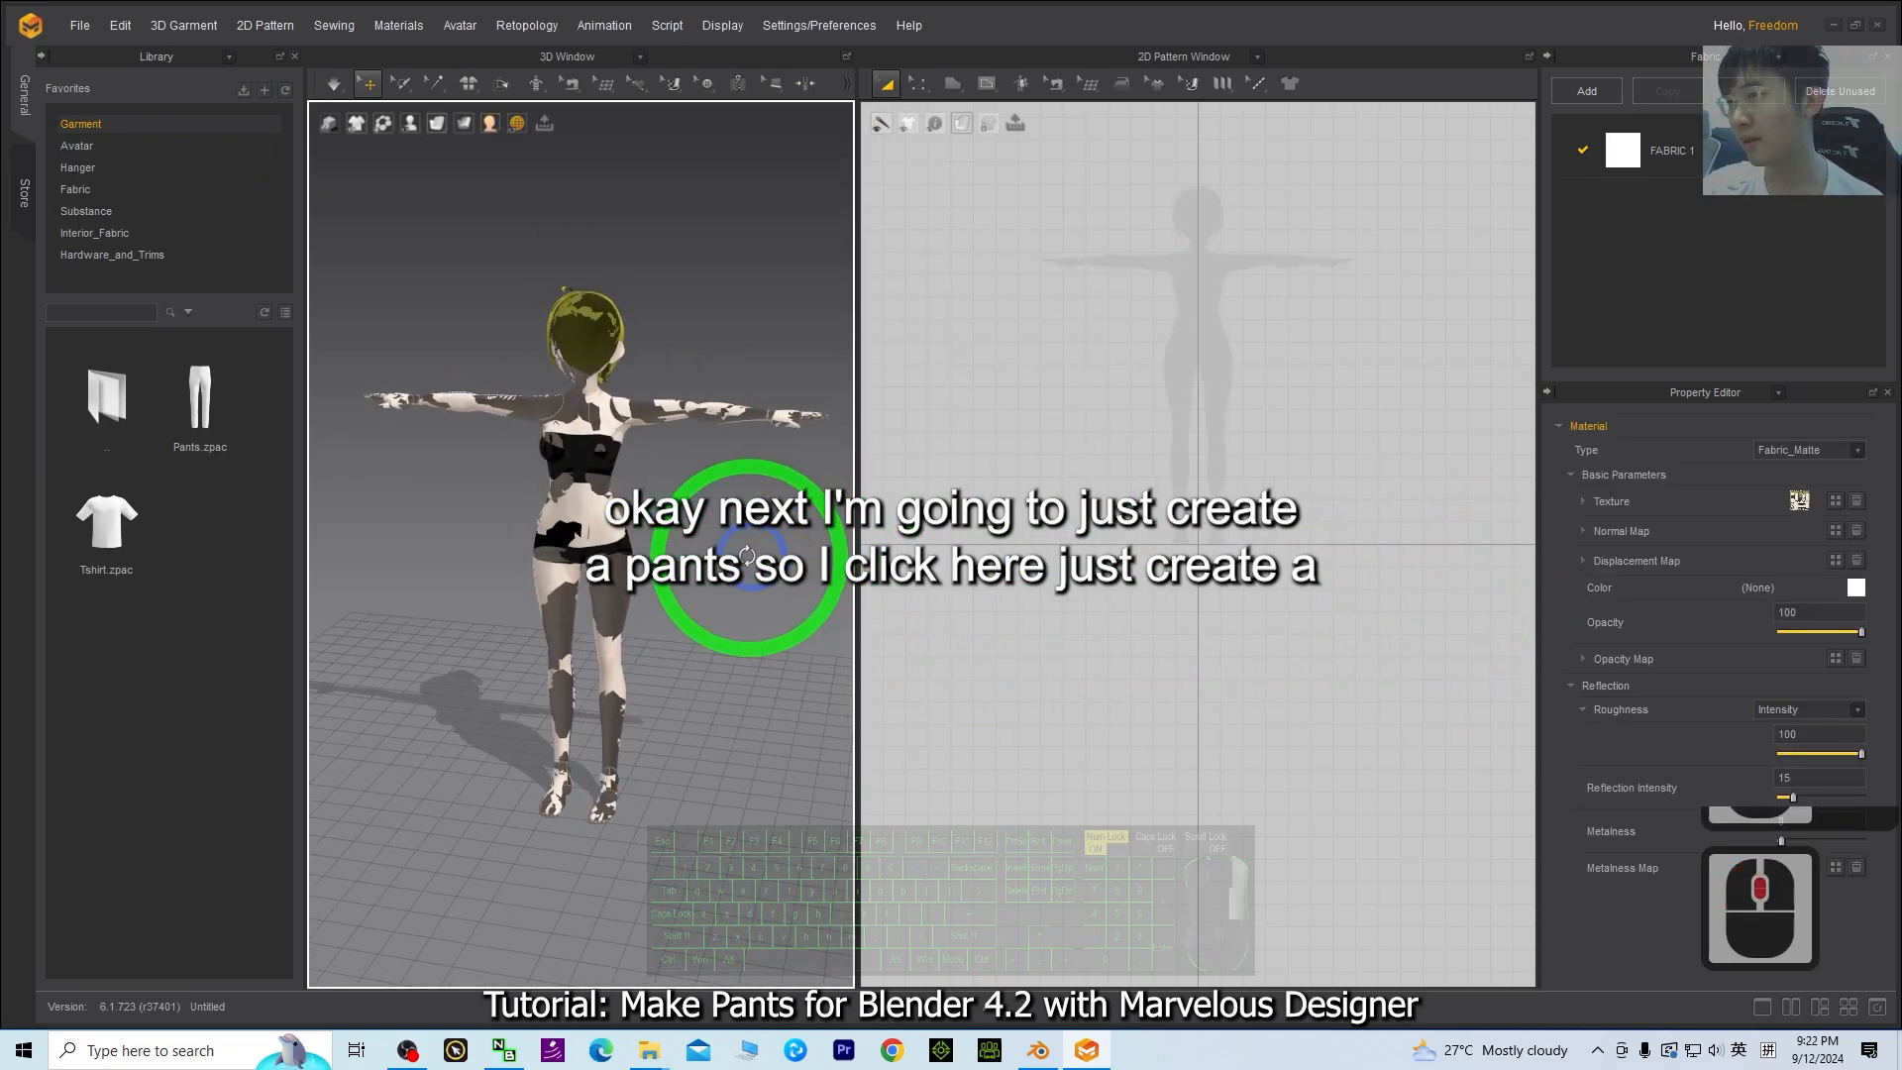
pyautogui.scroll(-5, 1405, 359)
pyautogui.scroll(-3, 1201, 603)
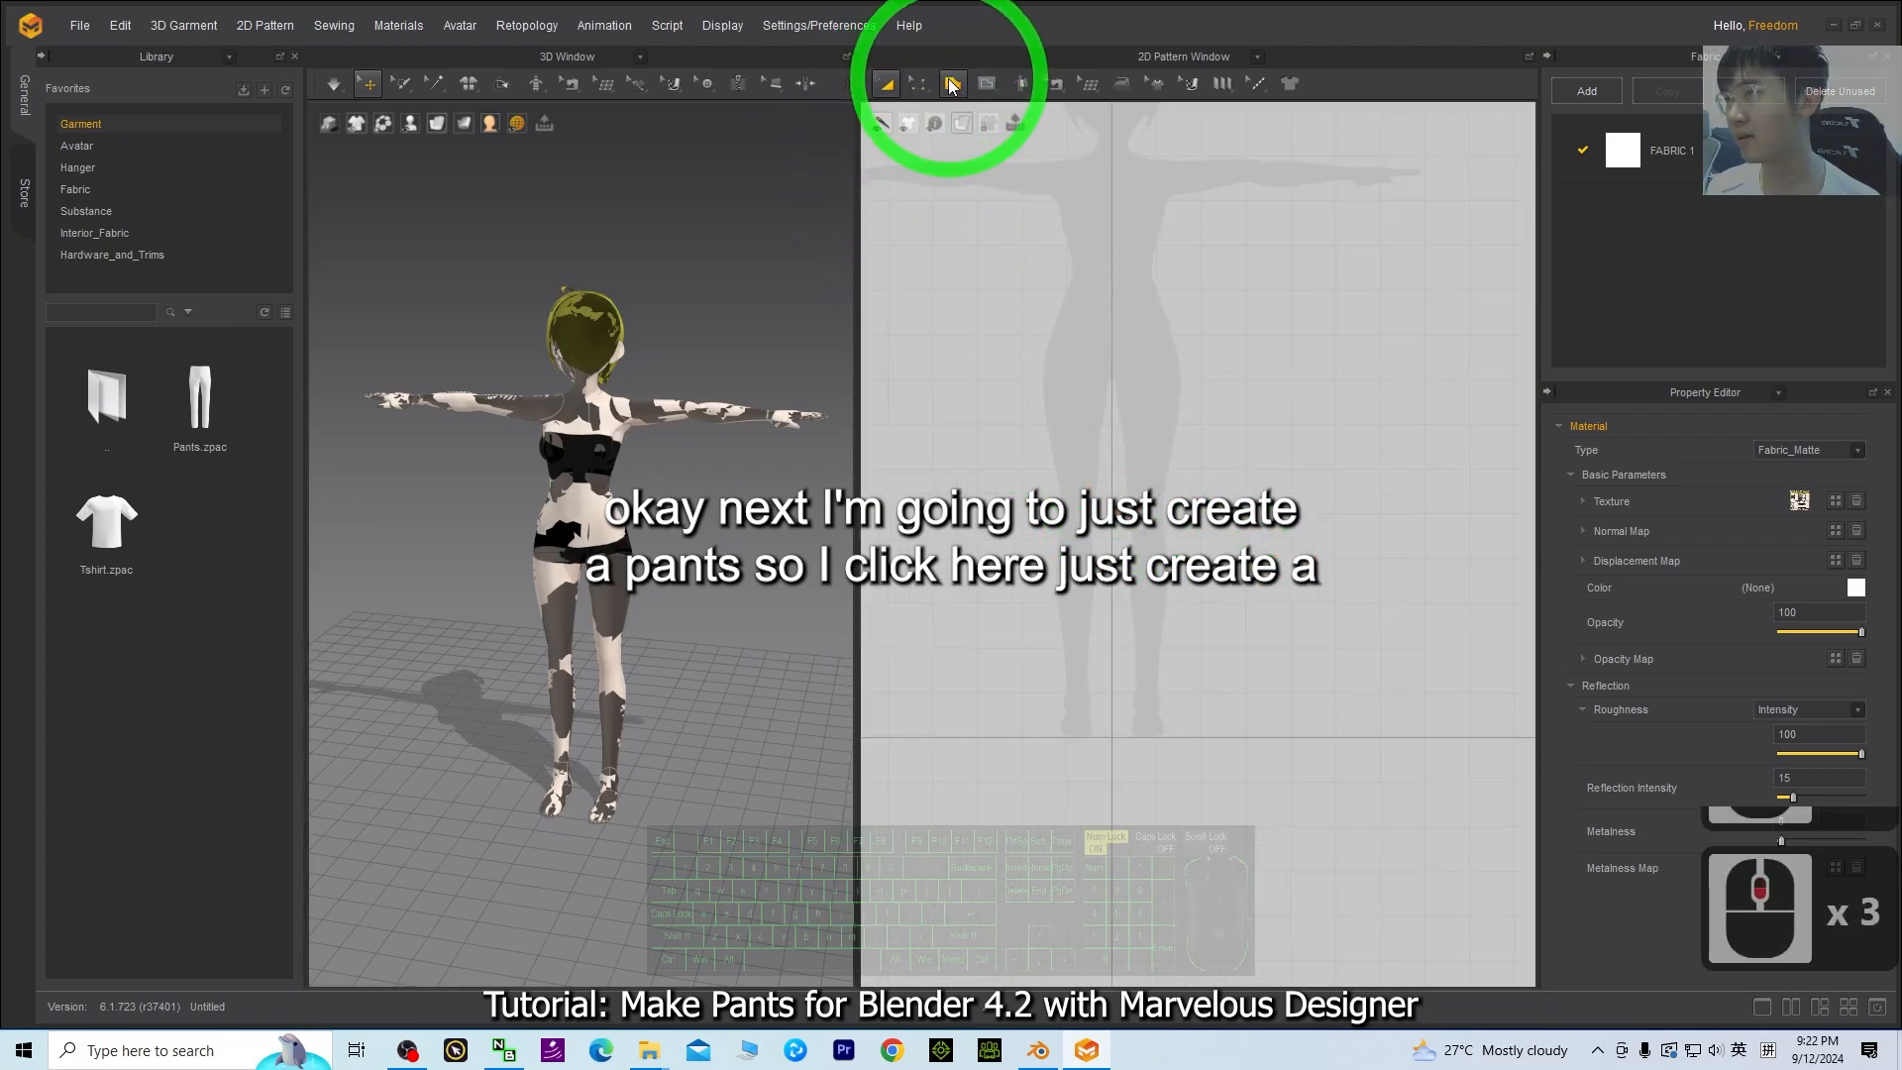
pyautogui.moveTo(952, 83); pyautogui.dragTo(984, 136)
pyautogui.click(983, 128)
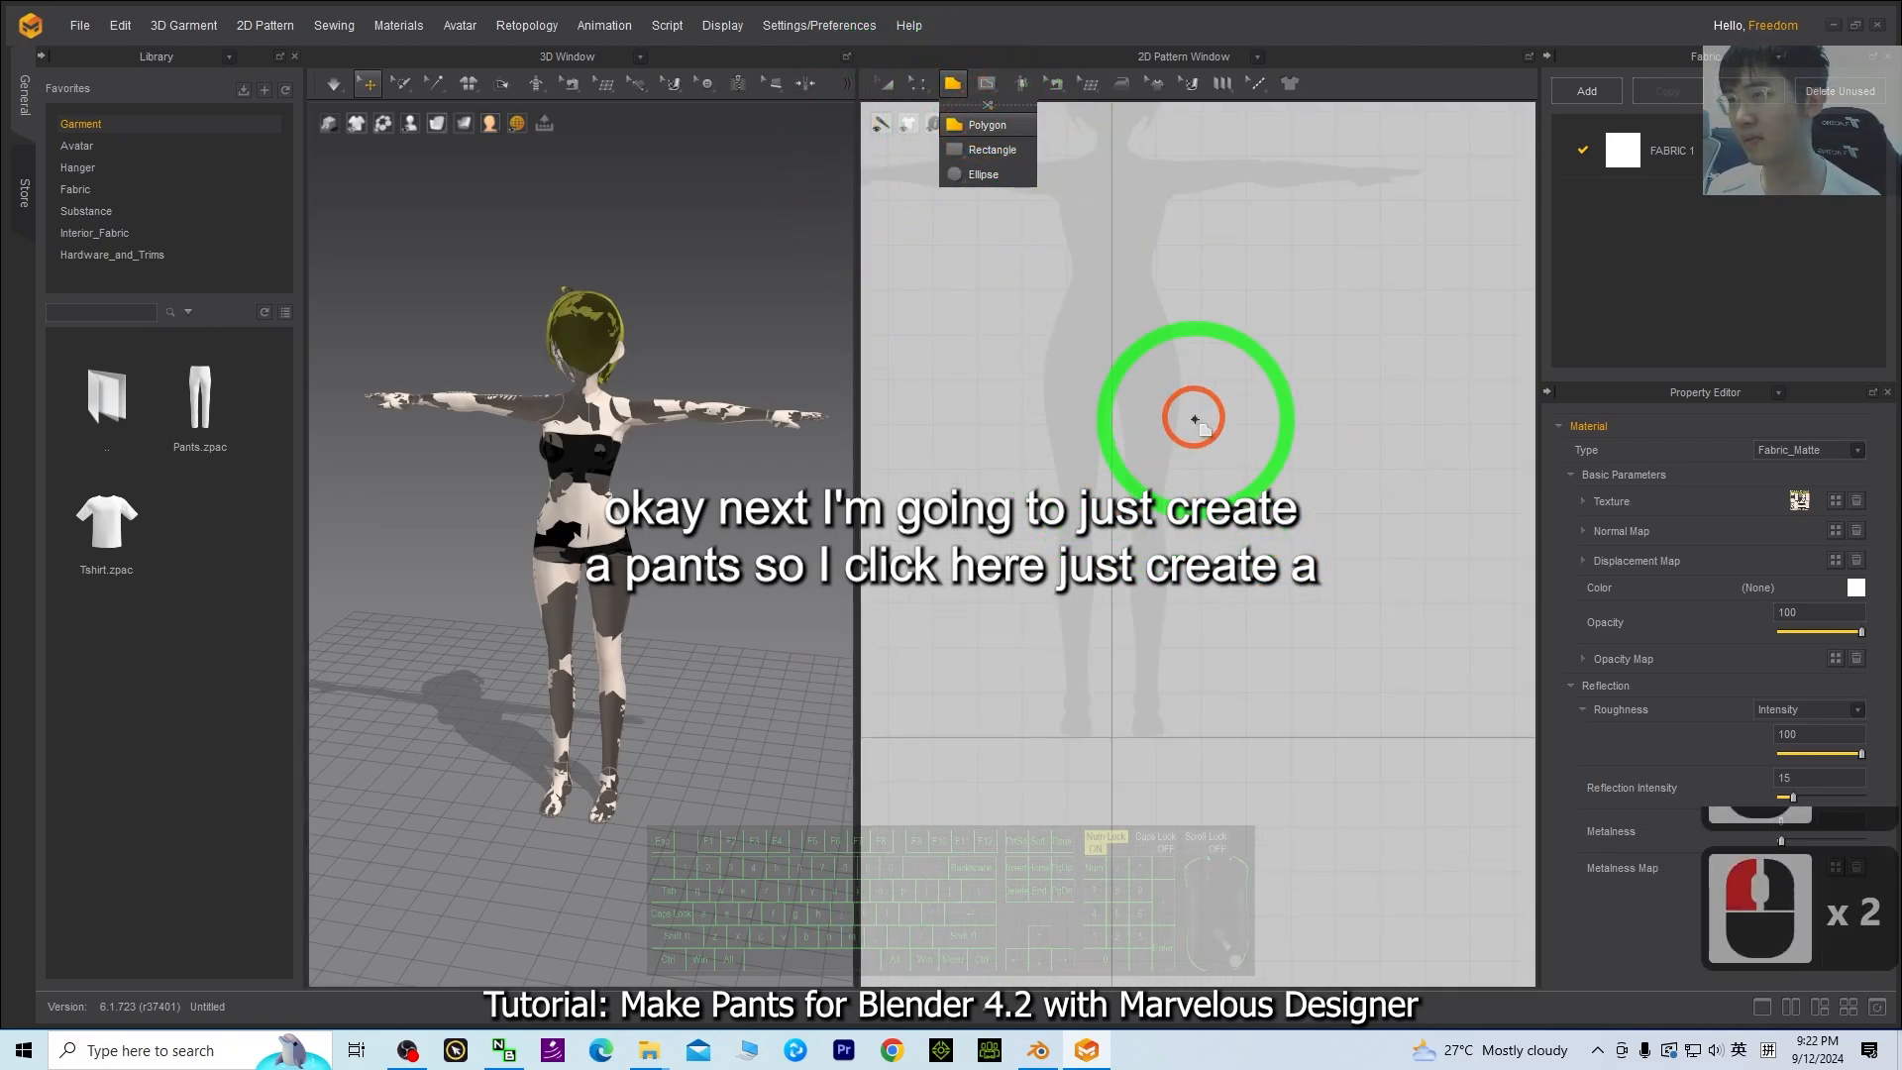
pyautogui.click(1046, 314)
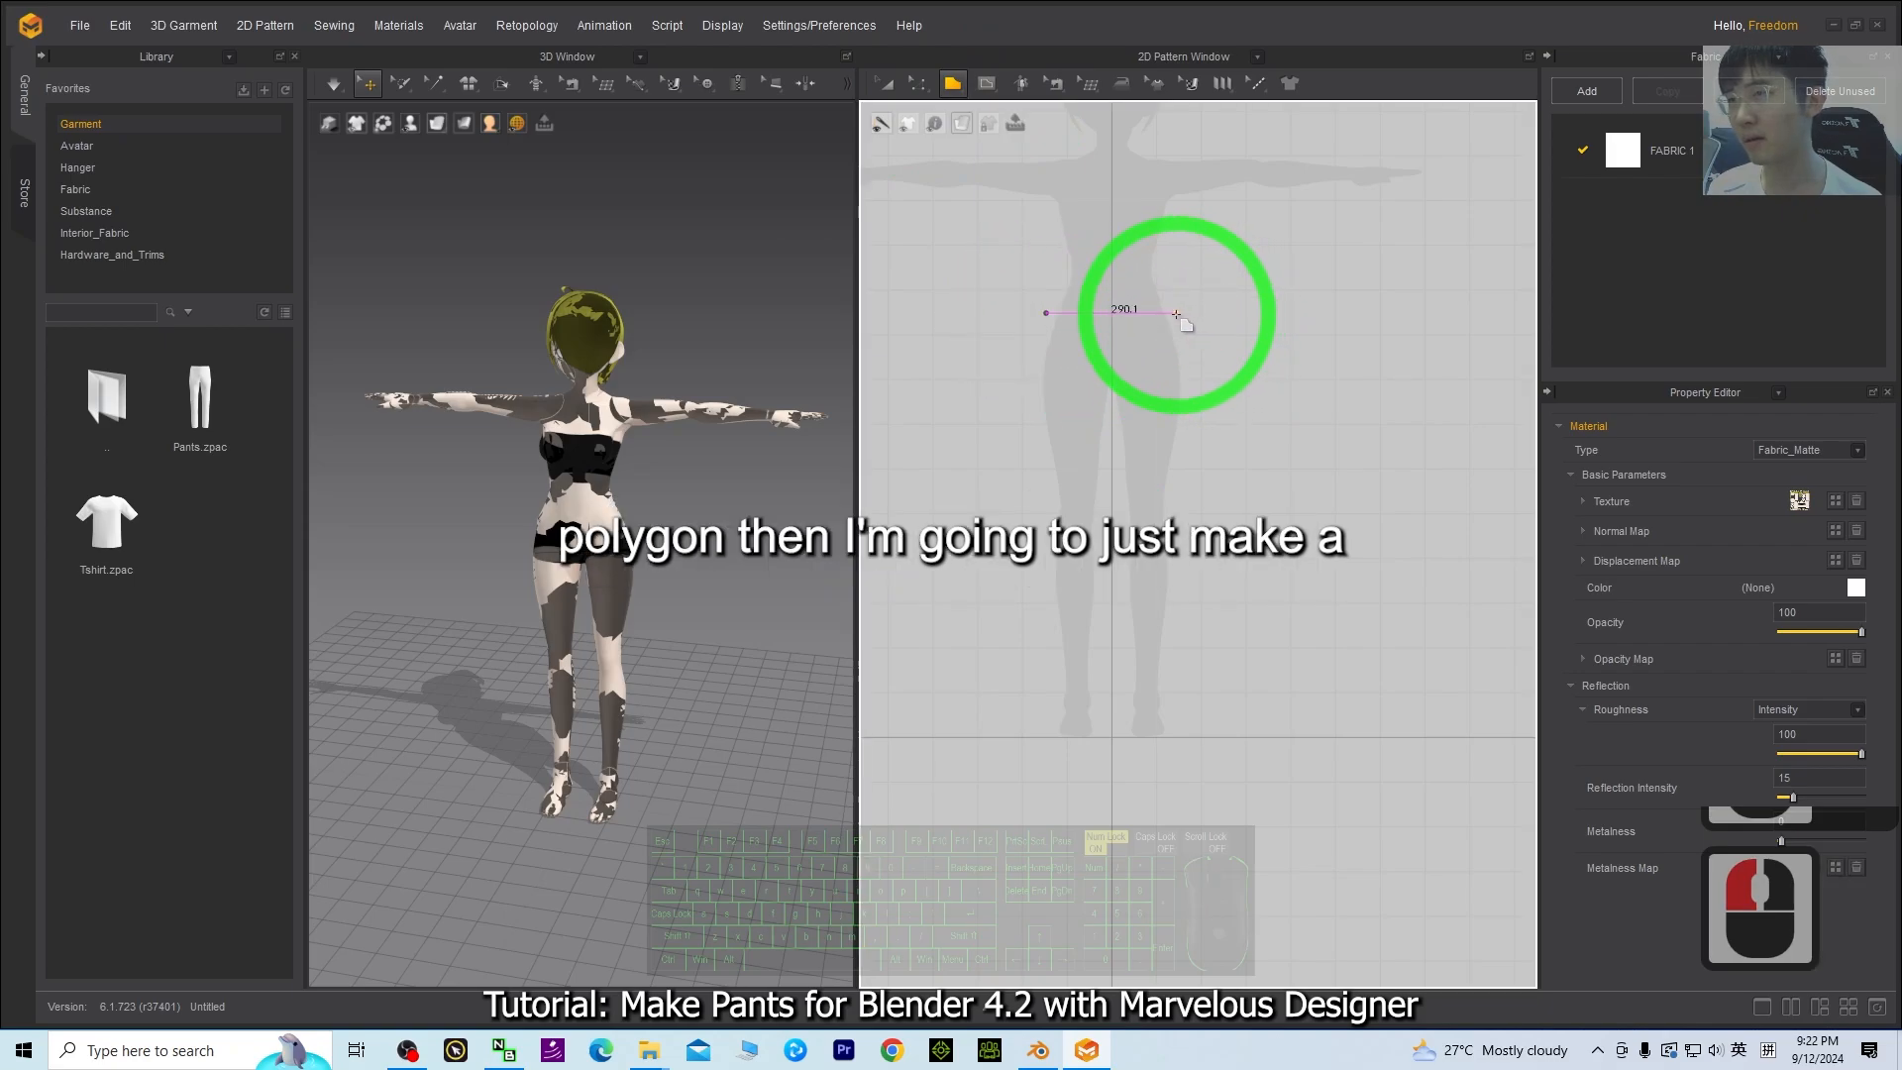
pyautogui.click(1176, 313)
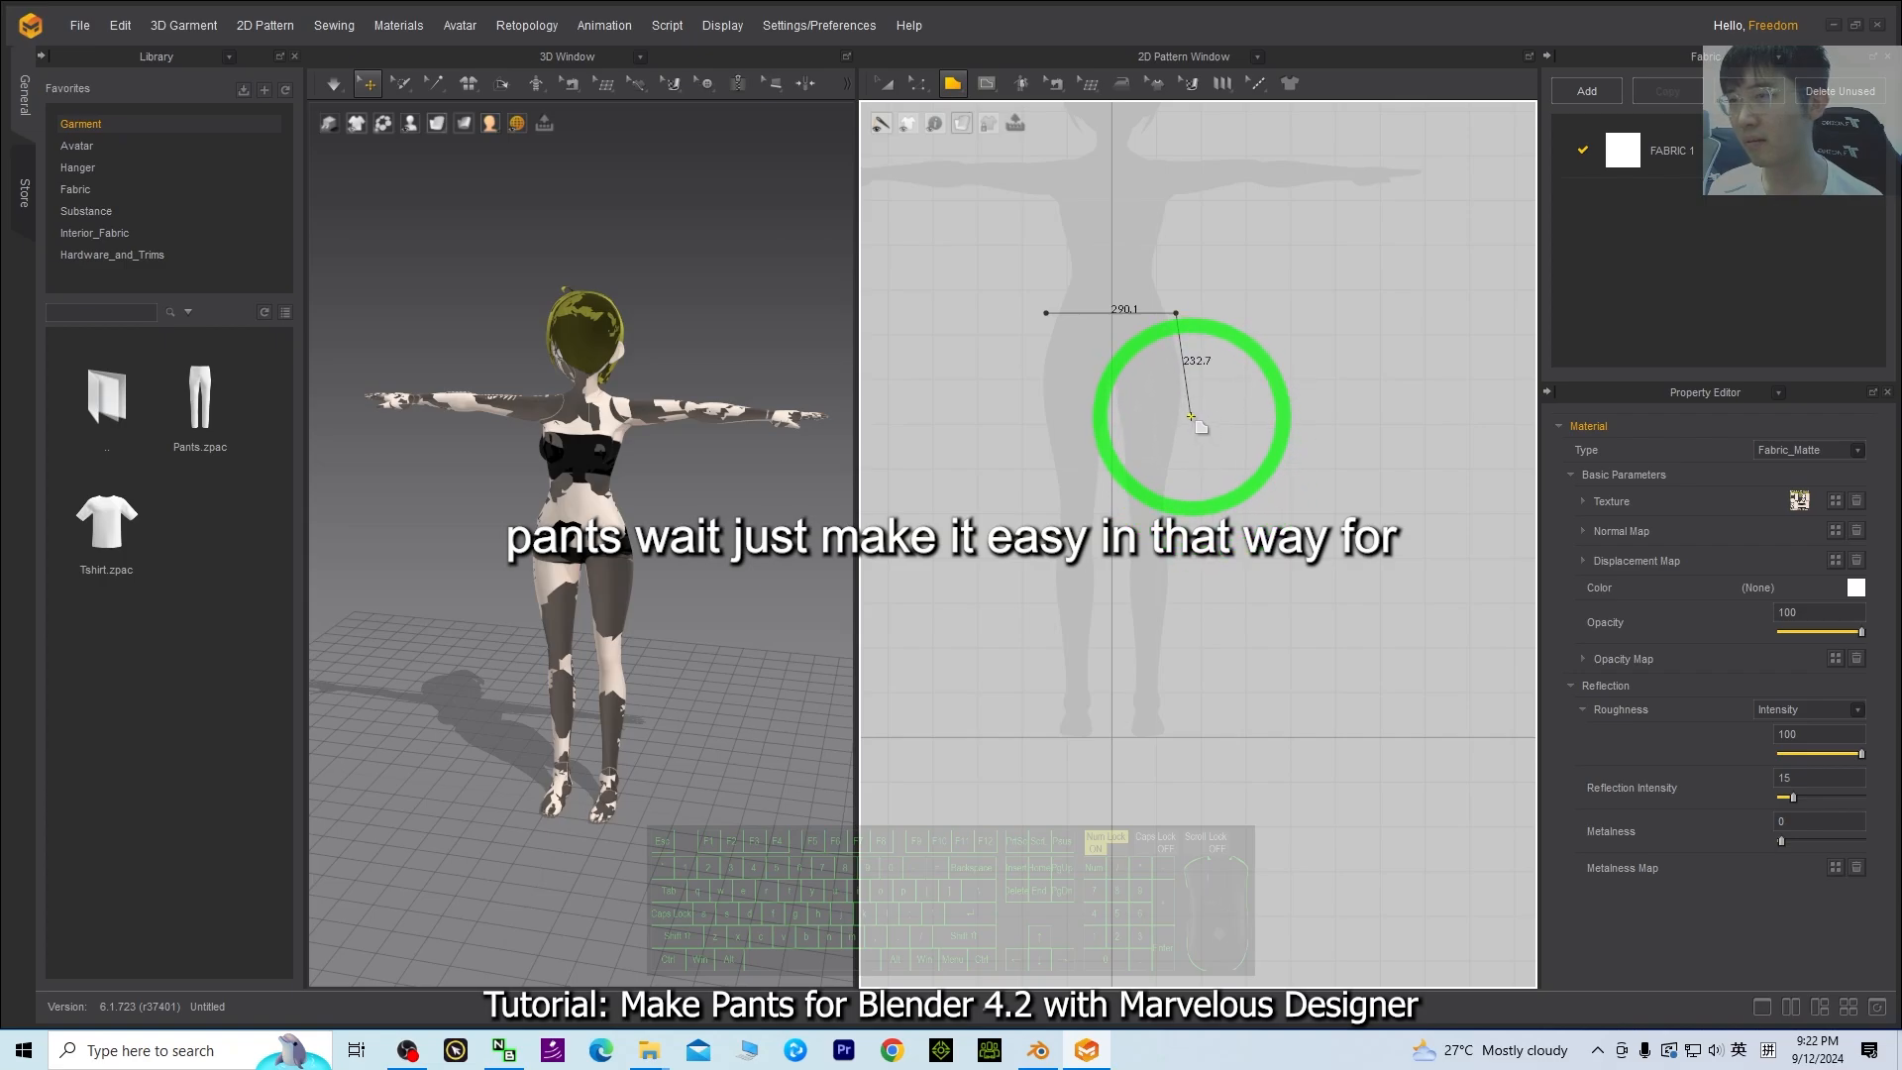
pyautogui.click(1187, 512)
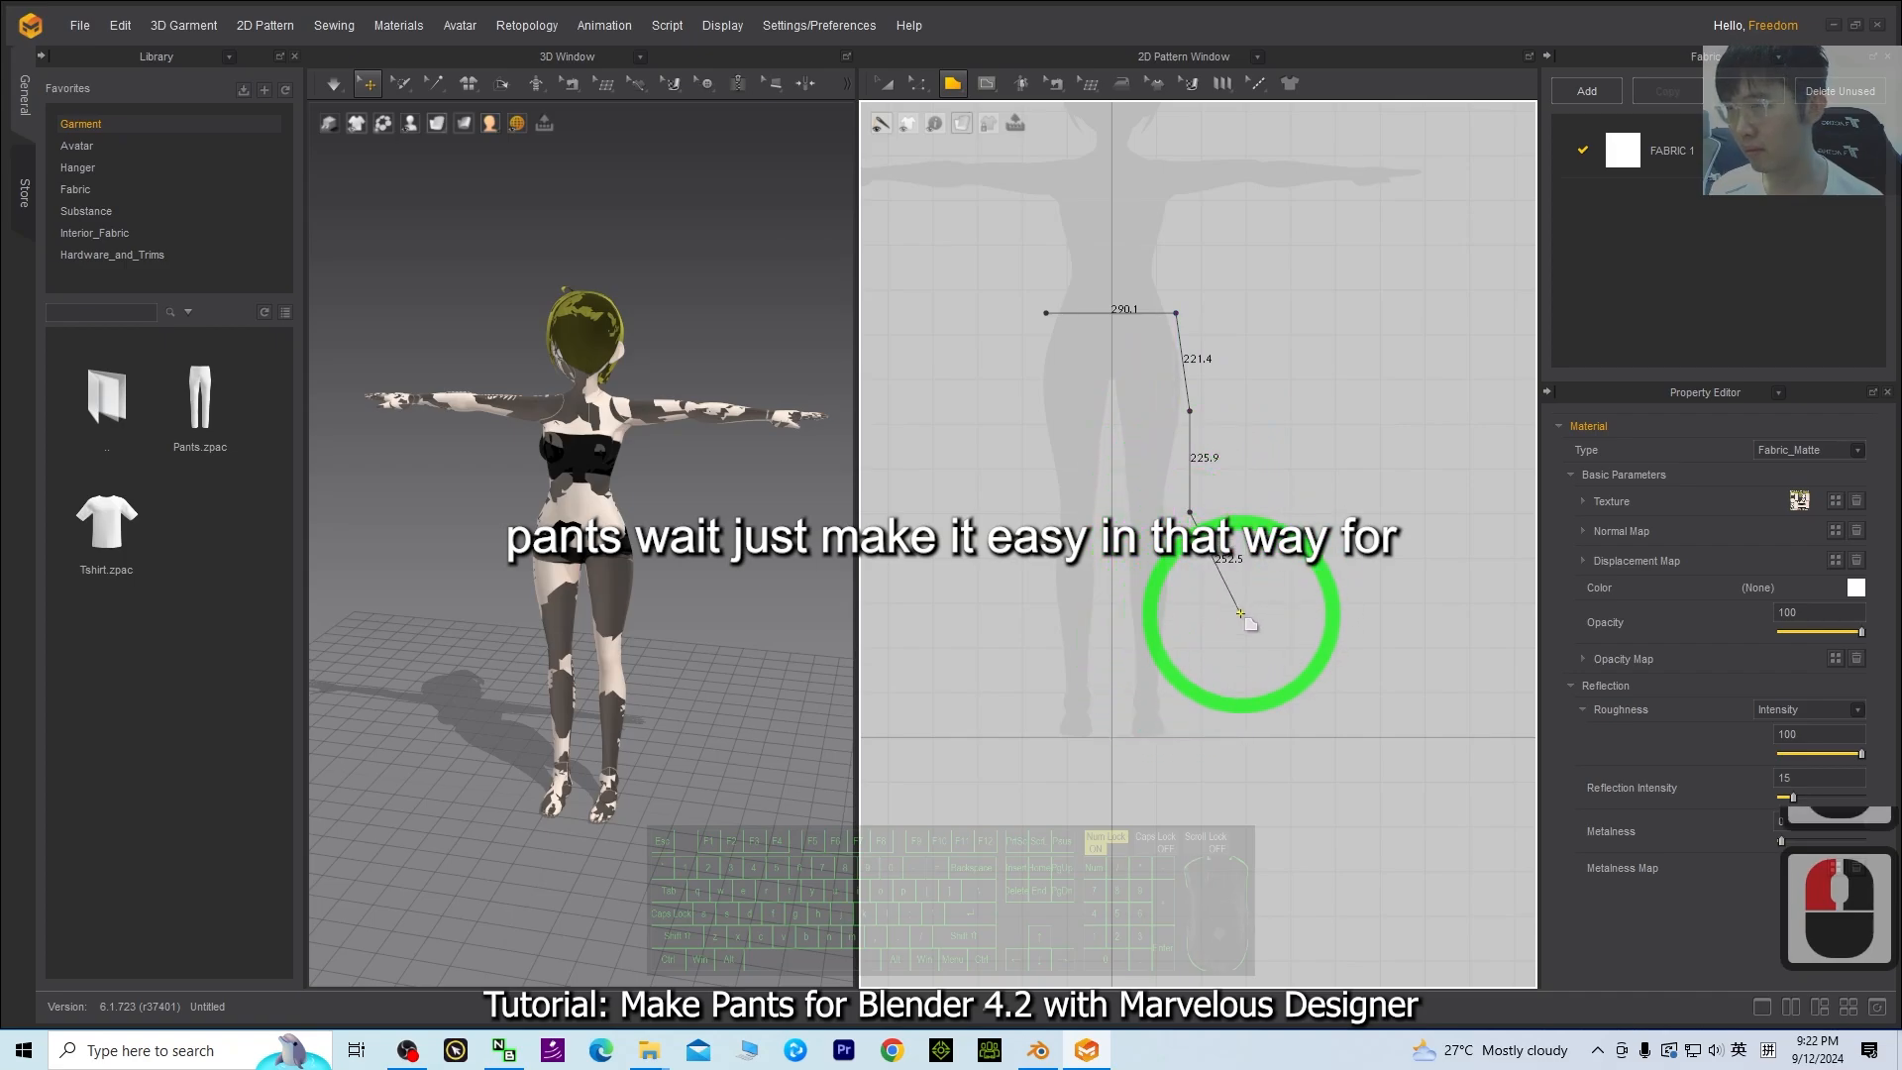
pyautogui.hotkey('ctrl', 'z')
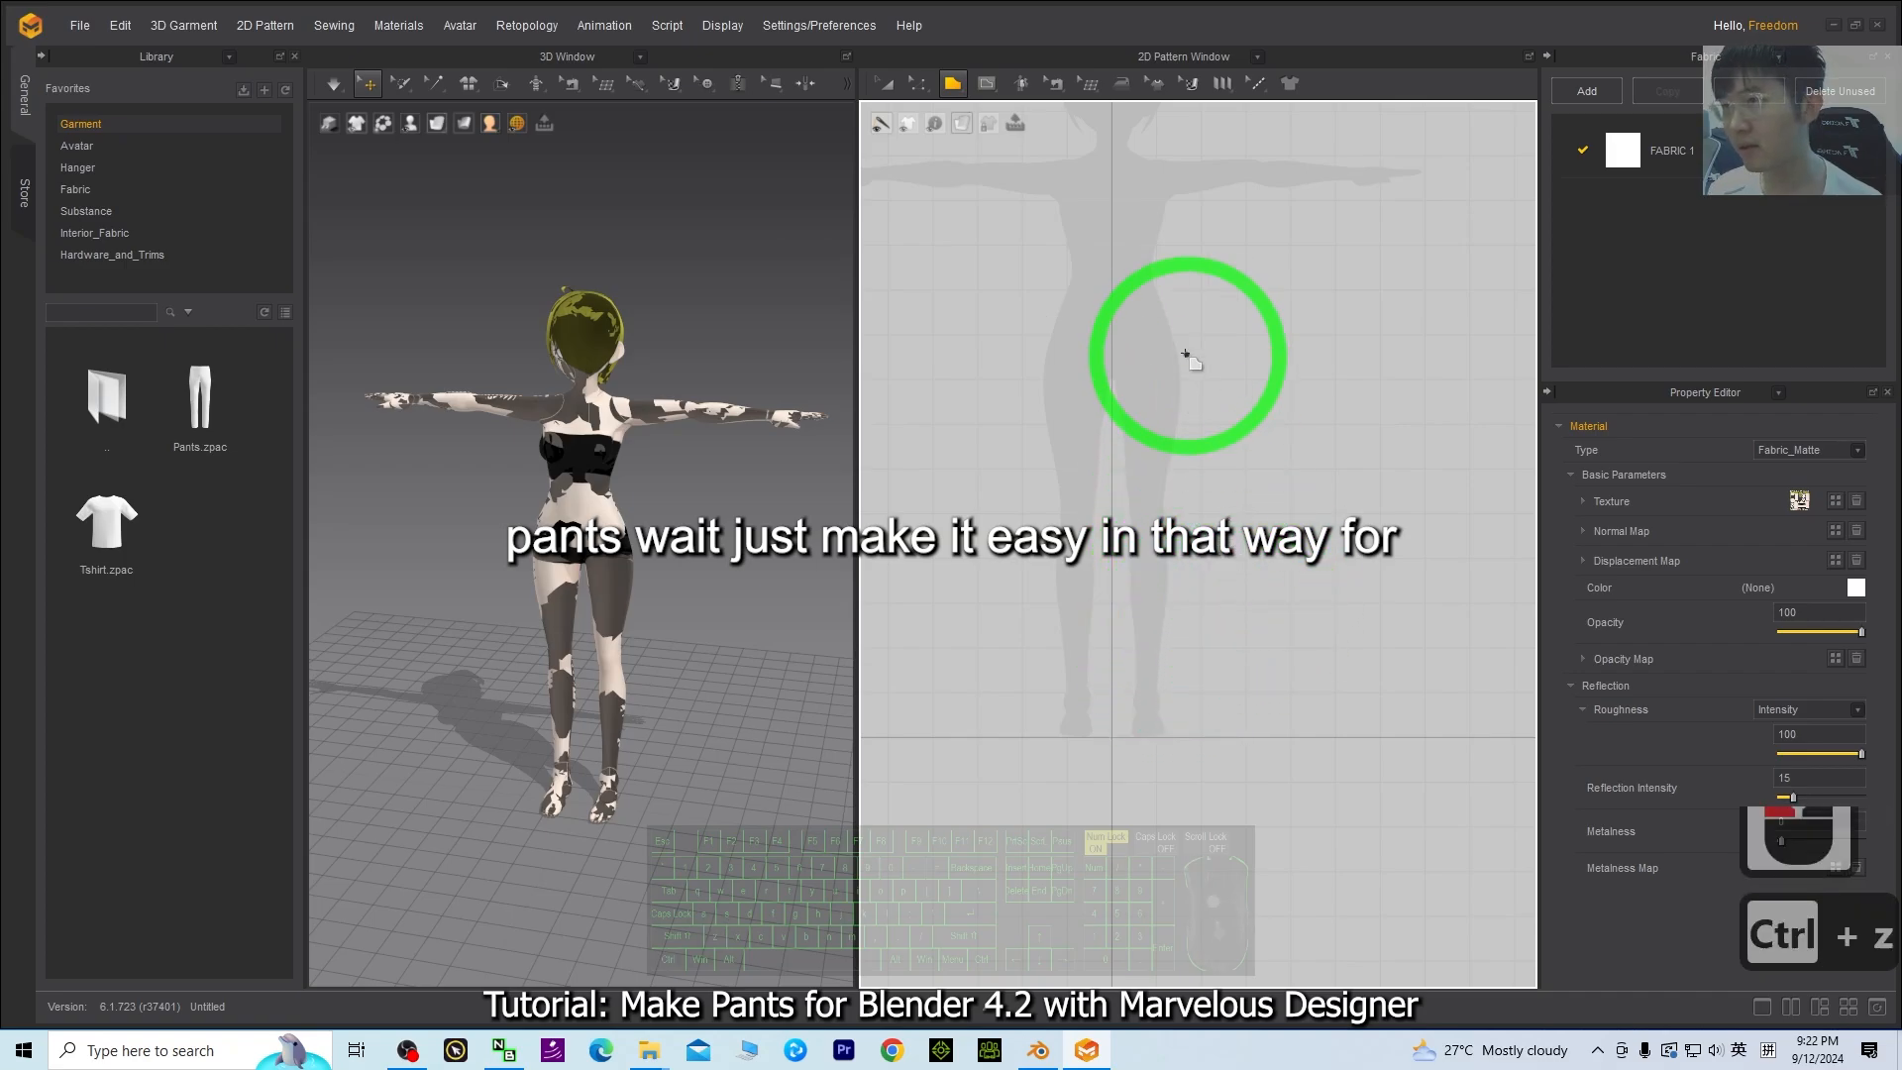
# - Draw a closed pants outline over the silhouette from hips to ankles, about 317 mm wide at the waist, with two separate legs
pyautogui.click(1041, 337)
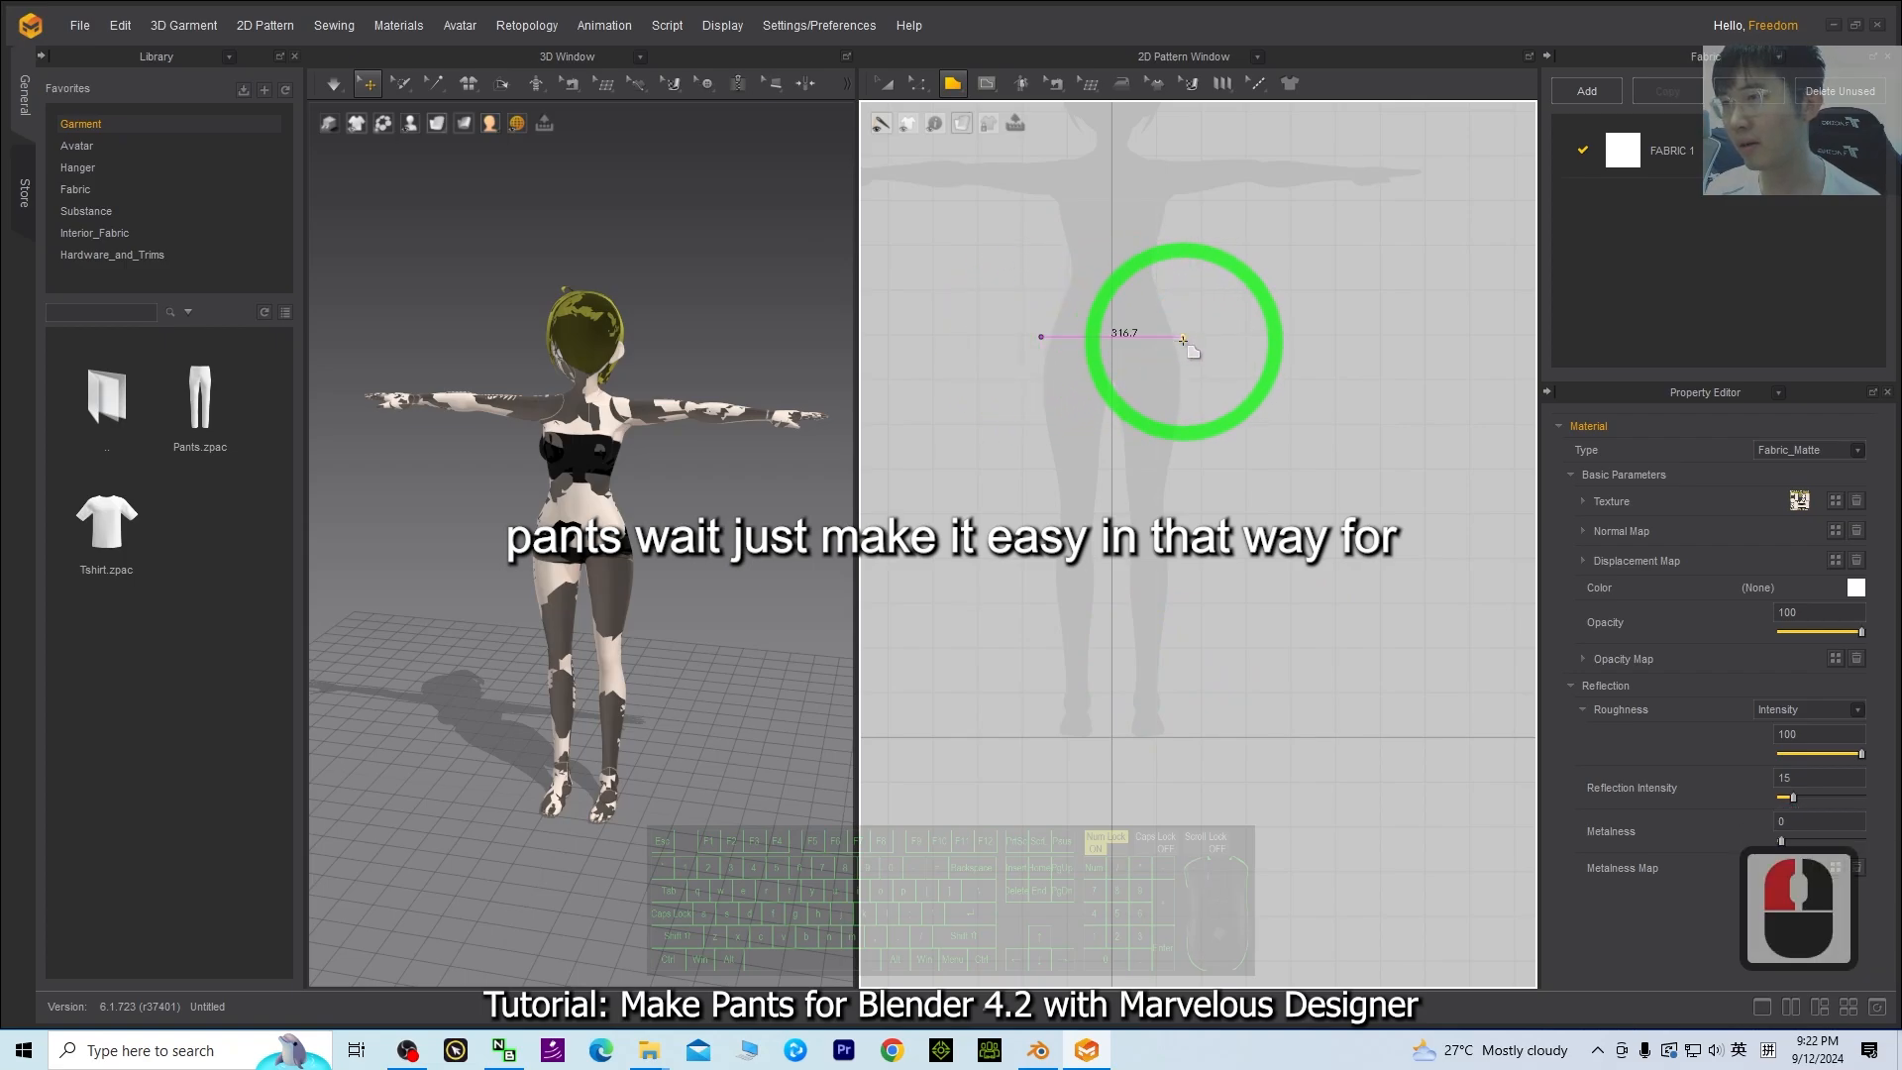
pyautogui.click(1185, 425)
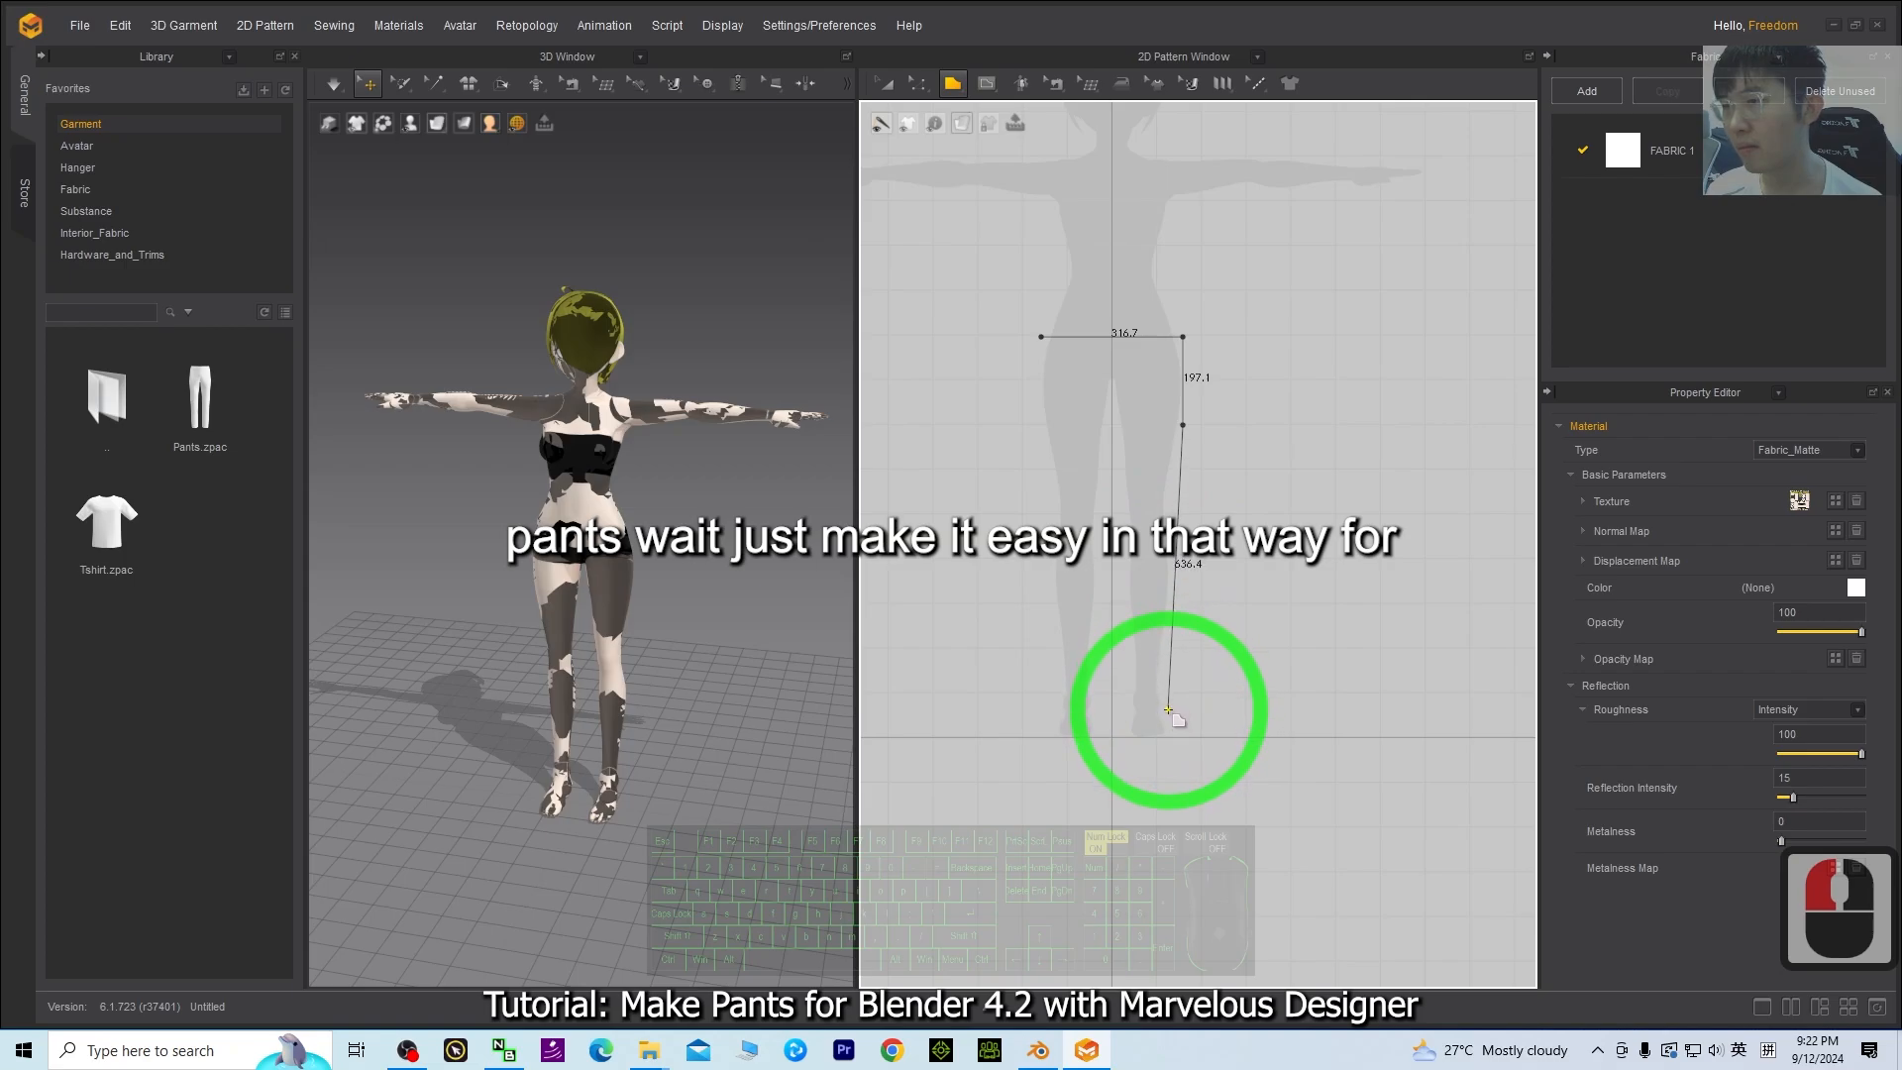
pyautogui.click(1169, 710)
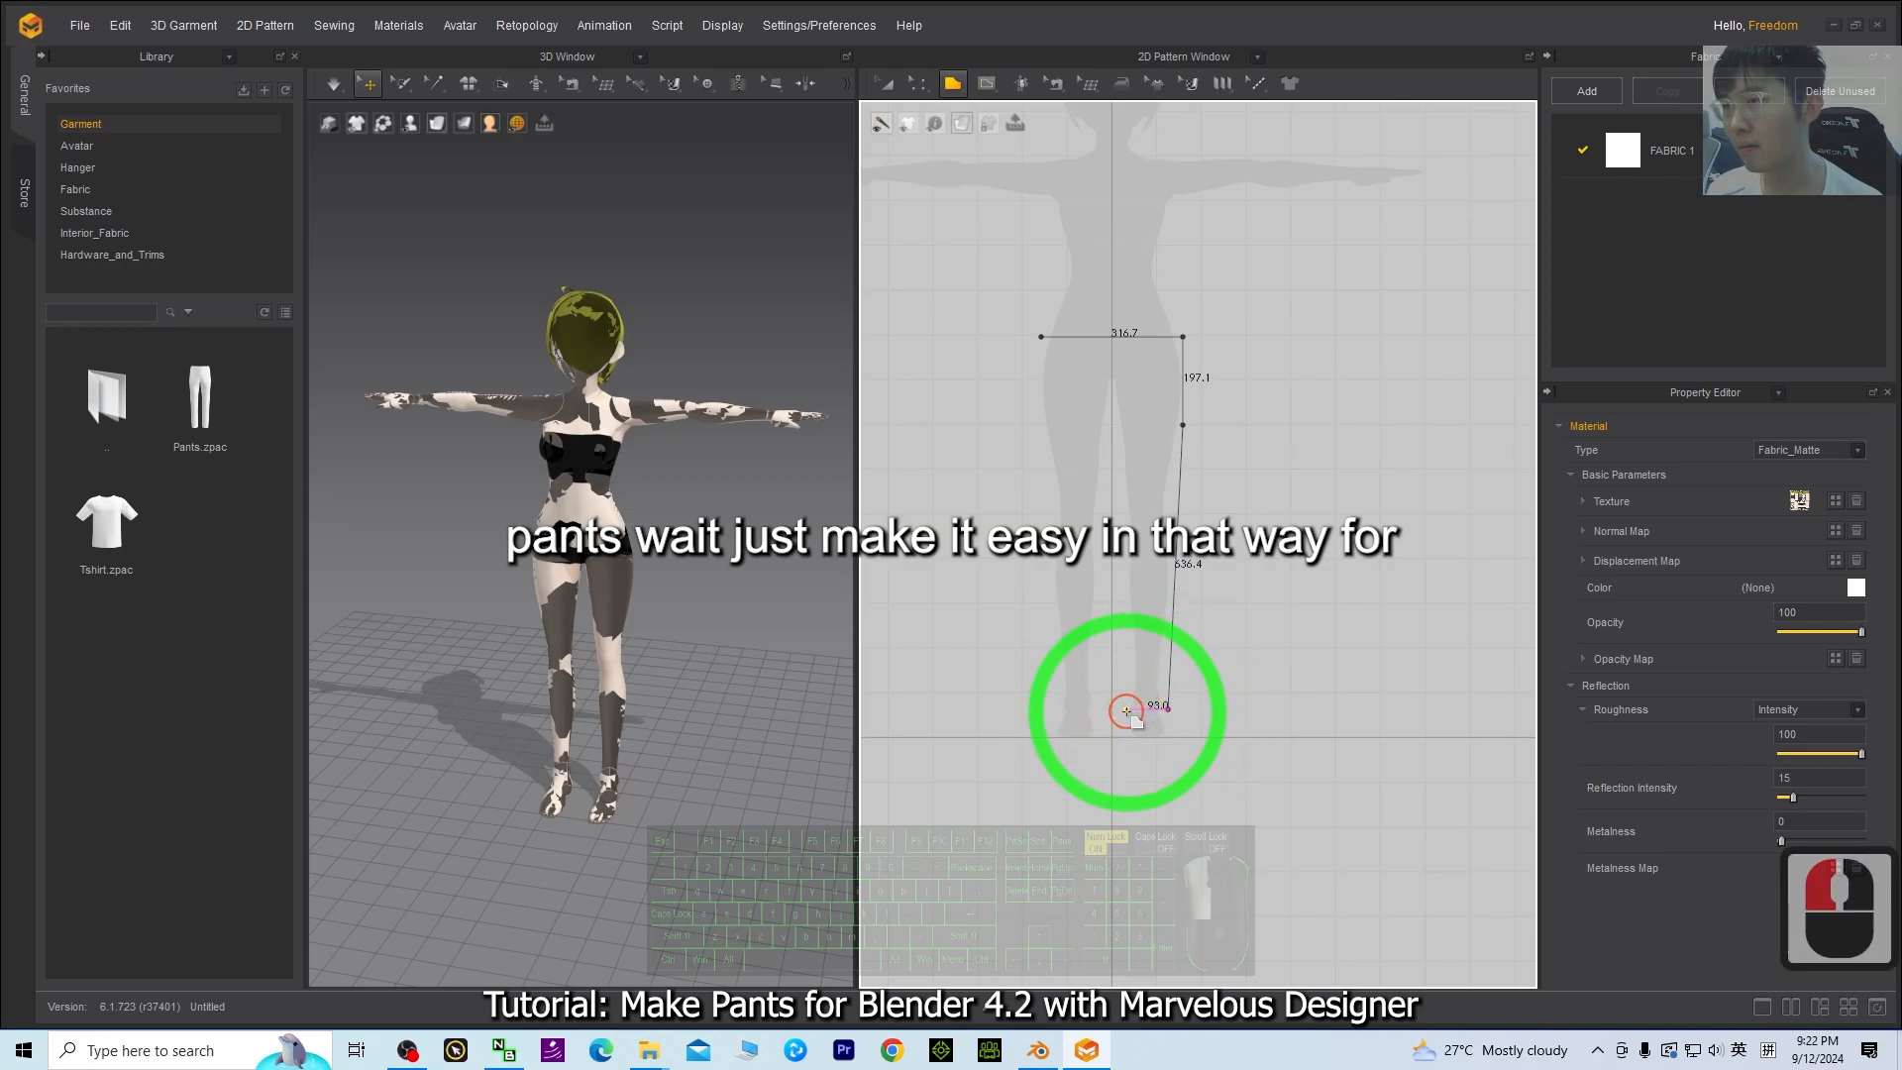
pyautogui.click(1126, 711)
pyautogui.click(1112, 424)
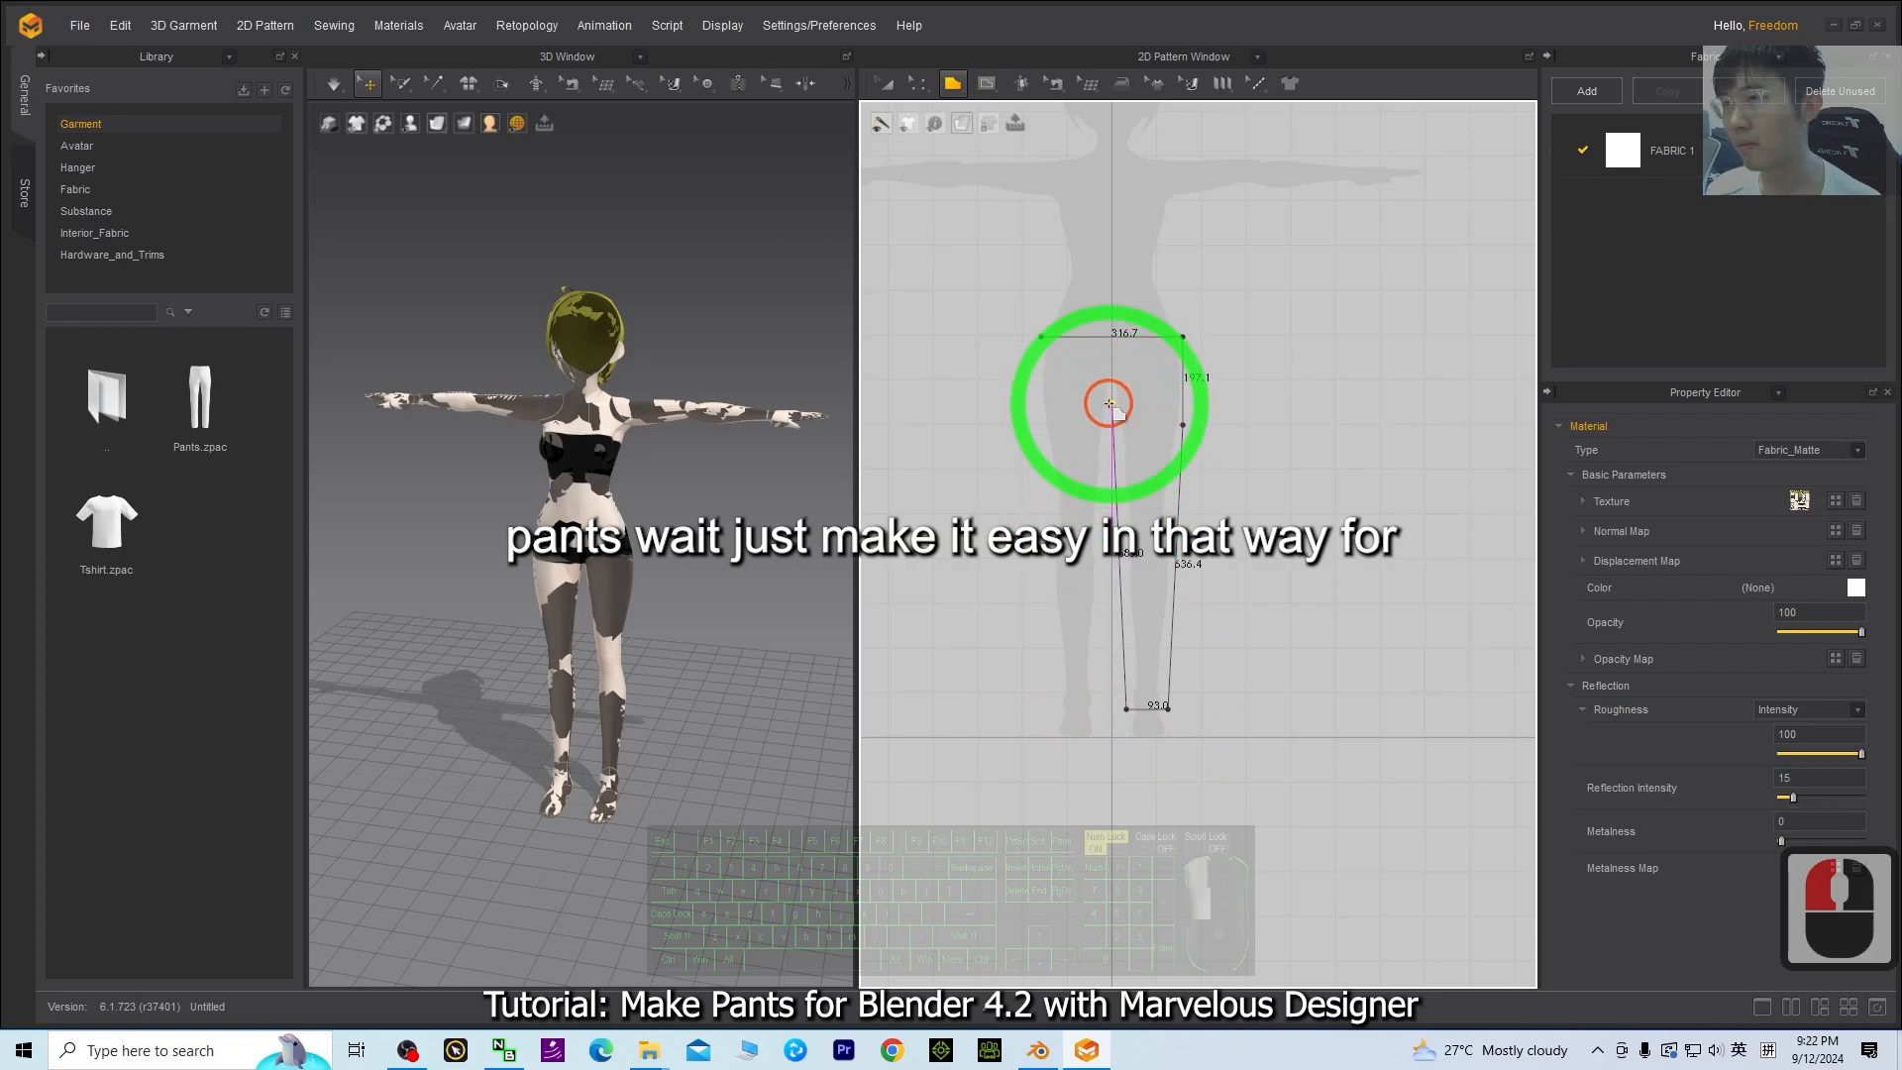
pyautogui.click(1109, 403)
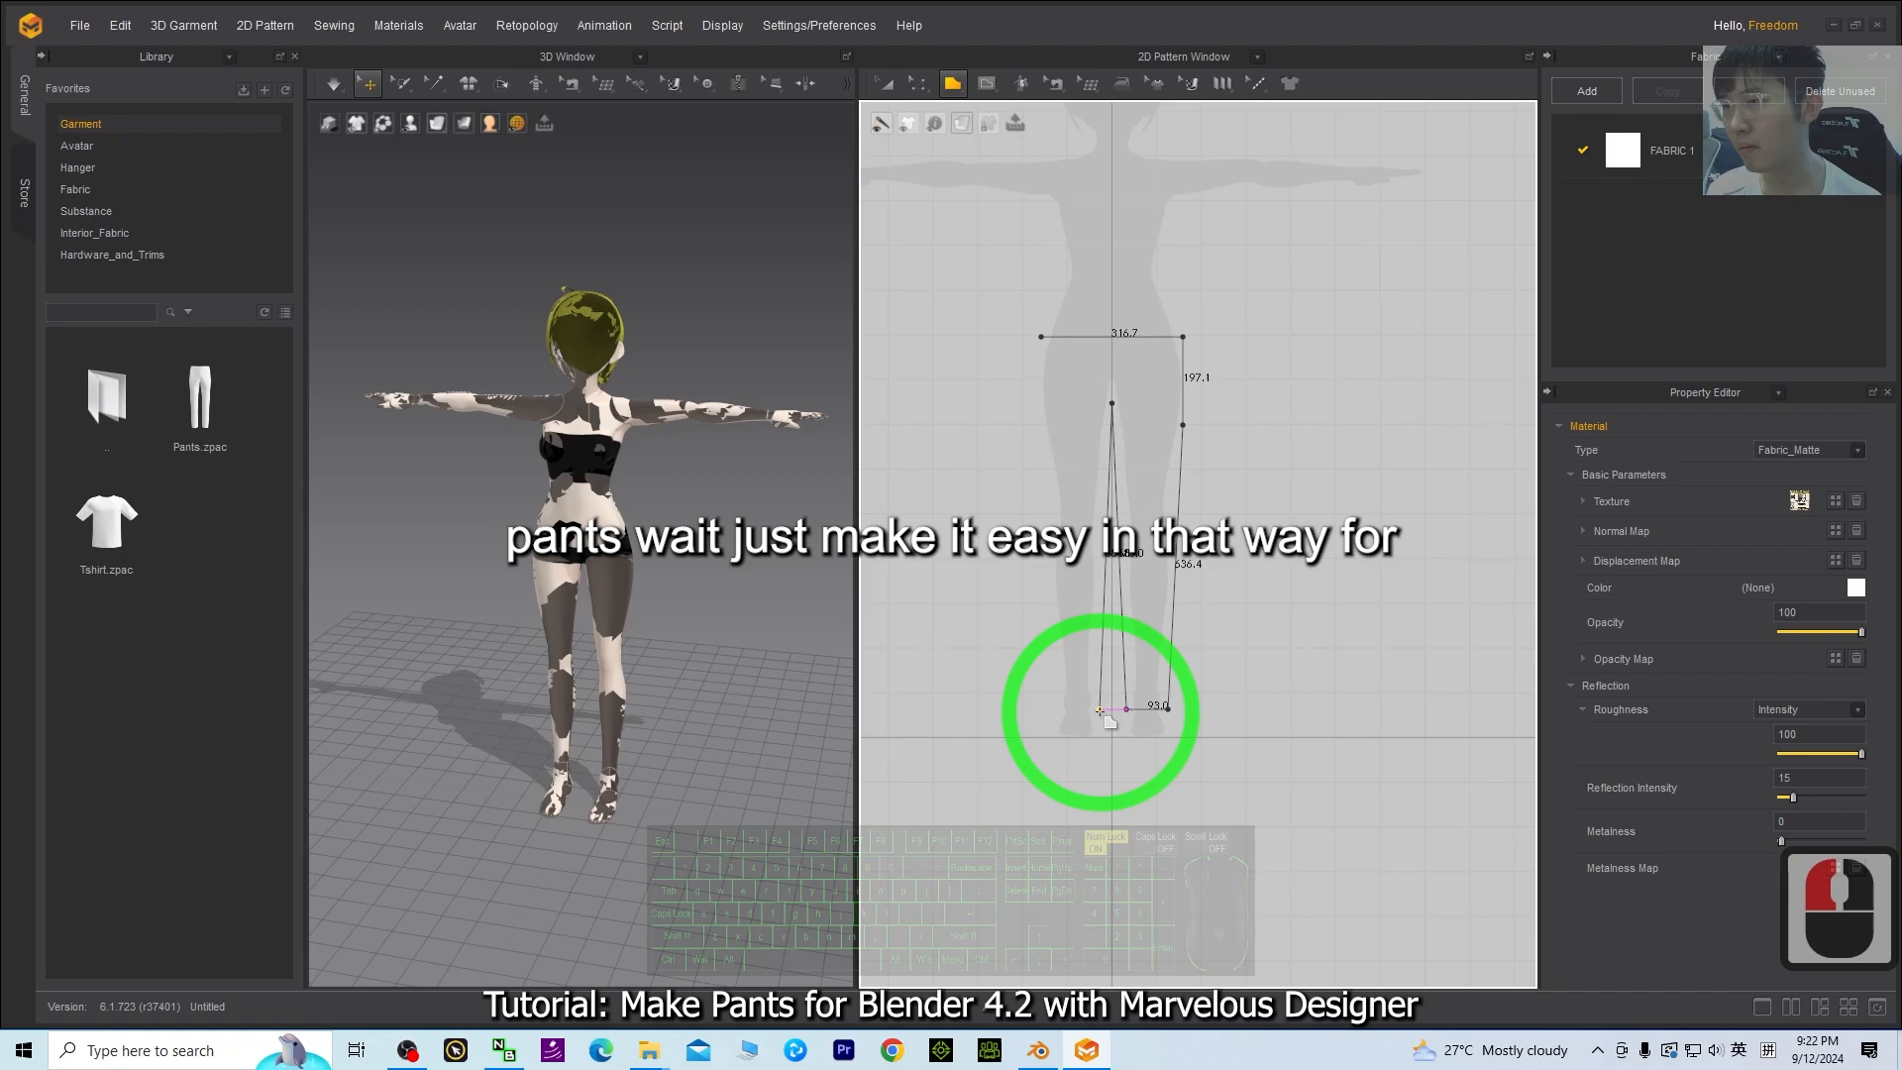
pyautogui.click(1085, 707)
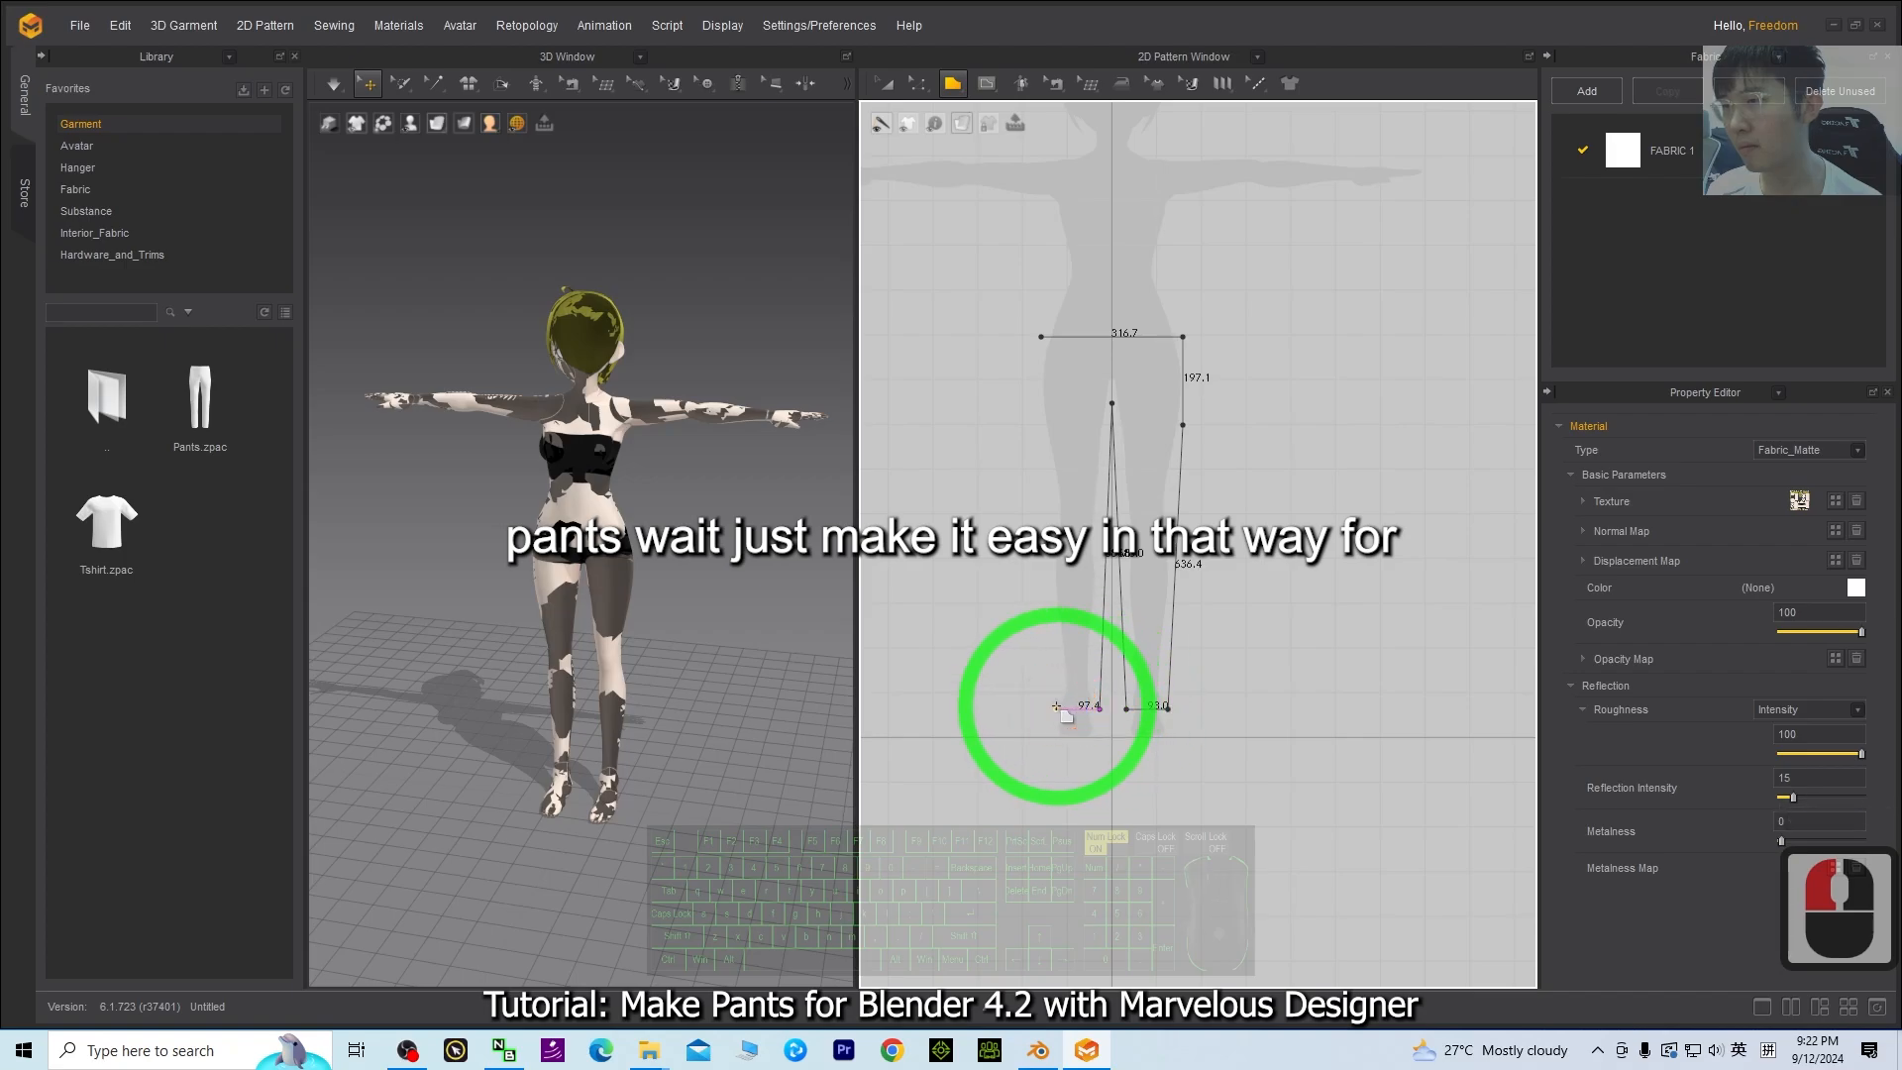
pyautogui.click(1056, 706)
pyautogui.click(1037, 456)
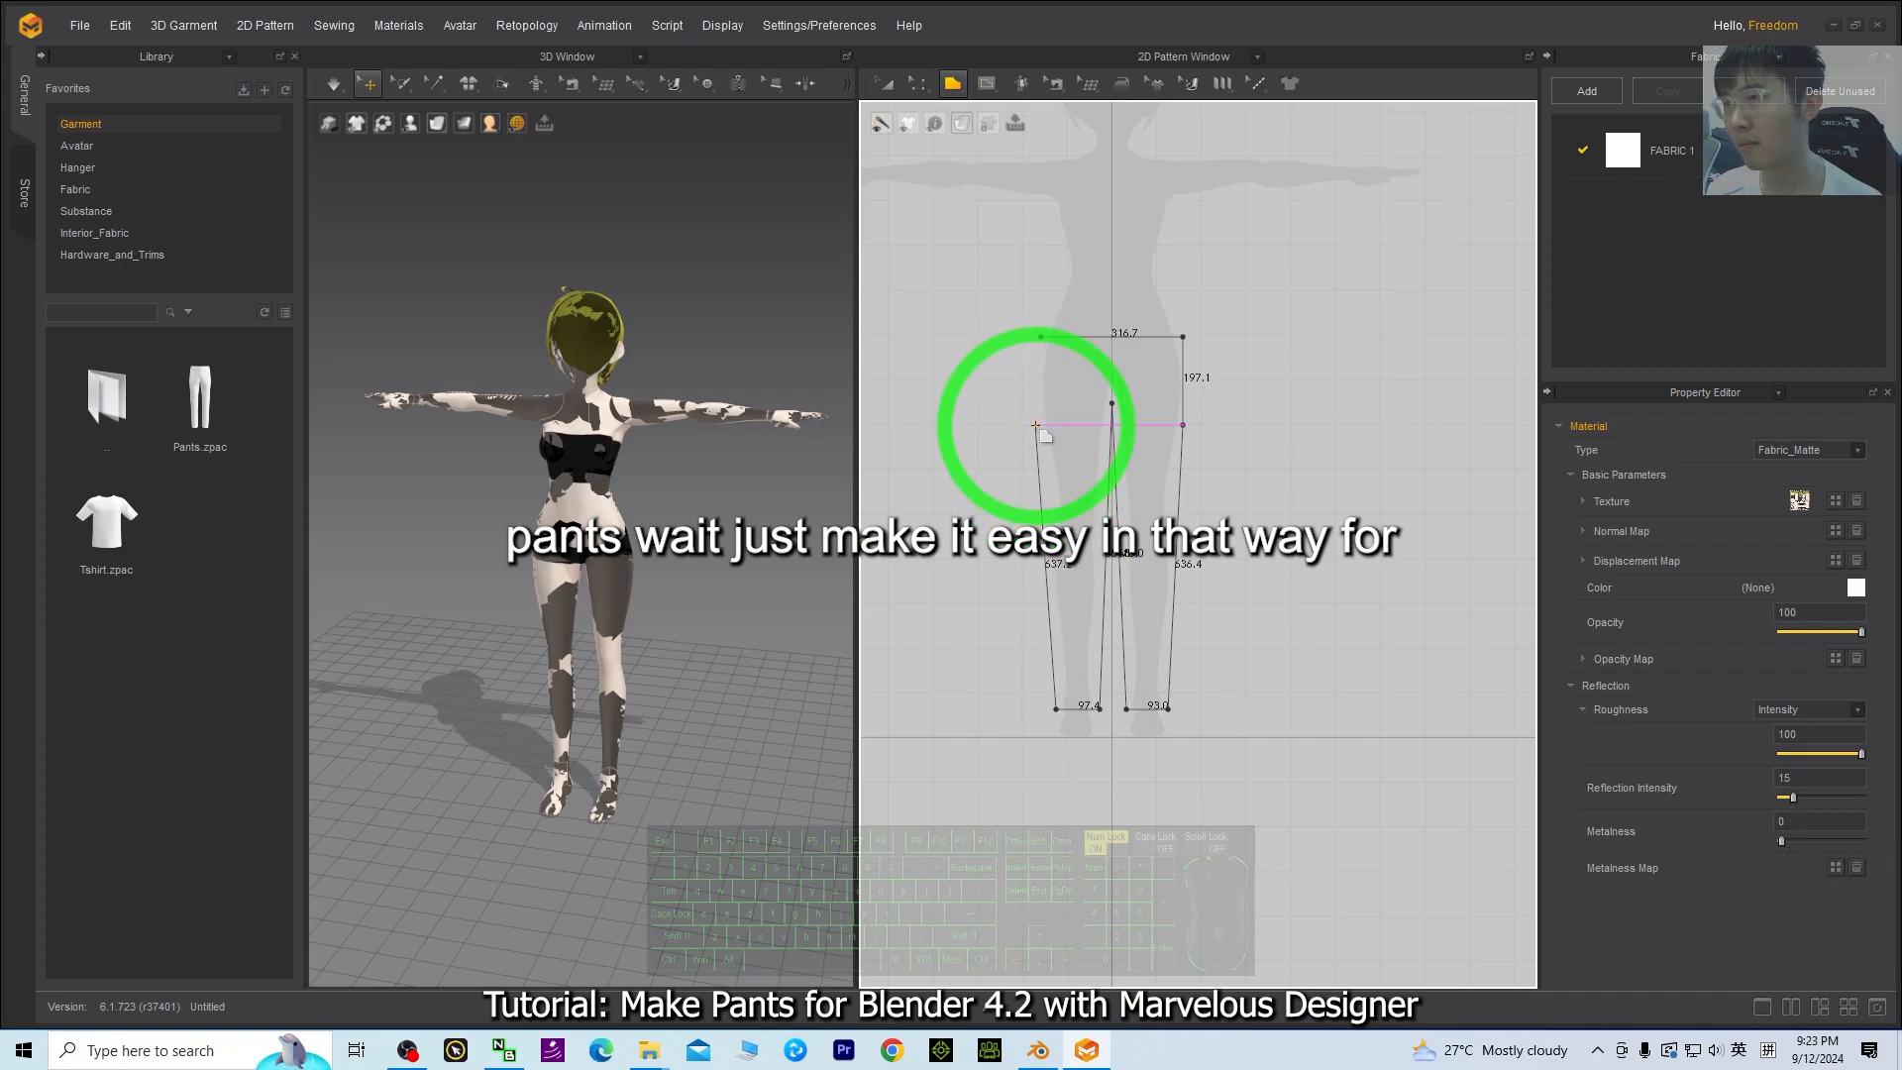
pyautogui.click(1037, 426)
pyautogui.click(1041, 338)
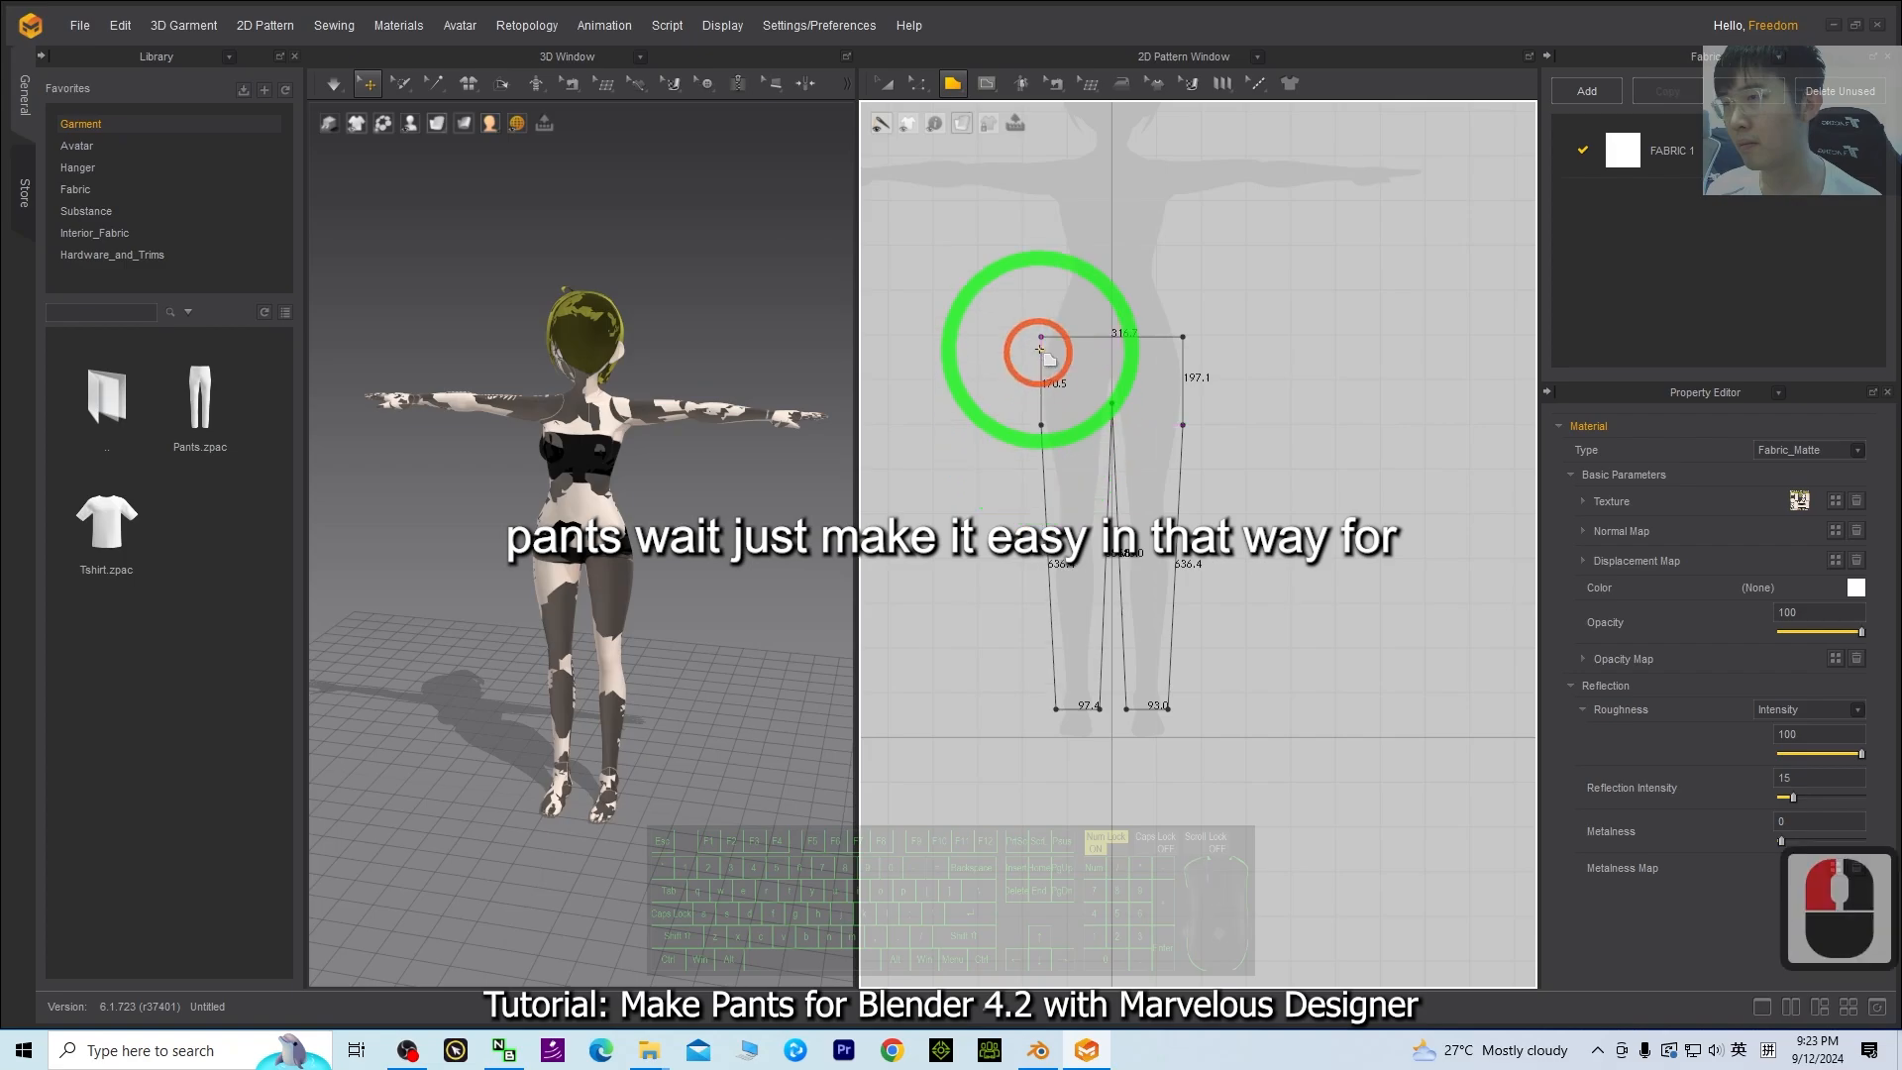
# - Stop drawing polygons and activate the Transform Pattern tool
pyautogui.click(1340, 495)
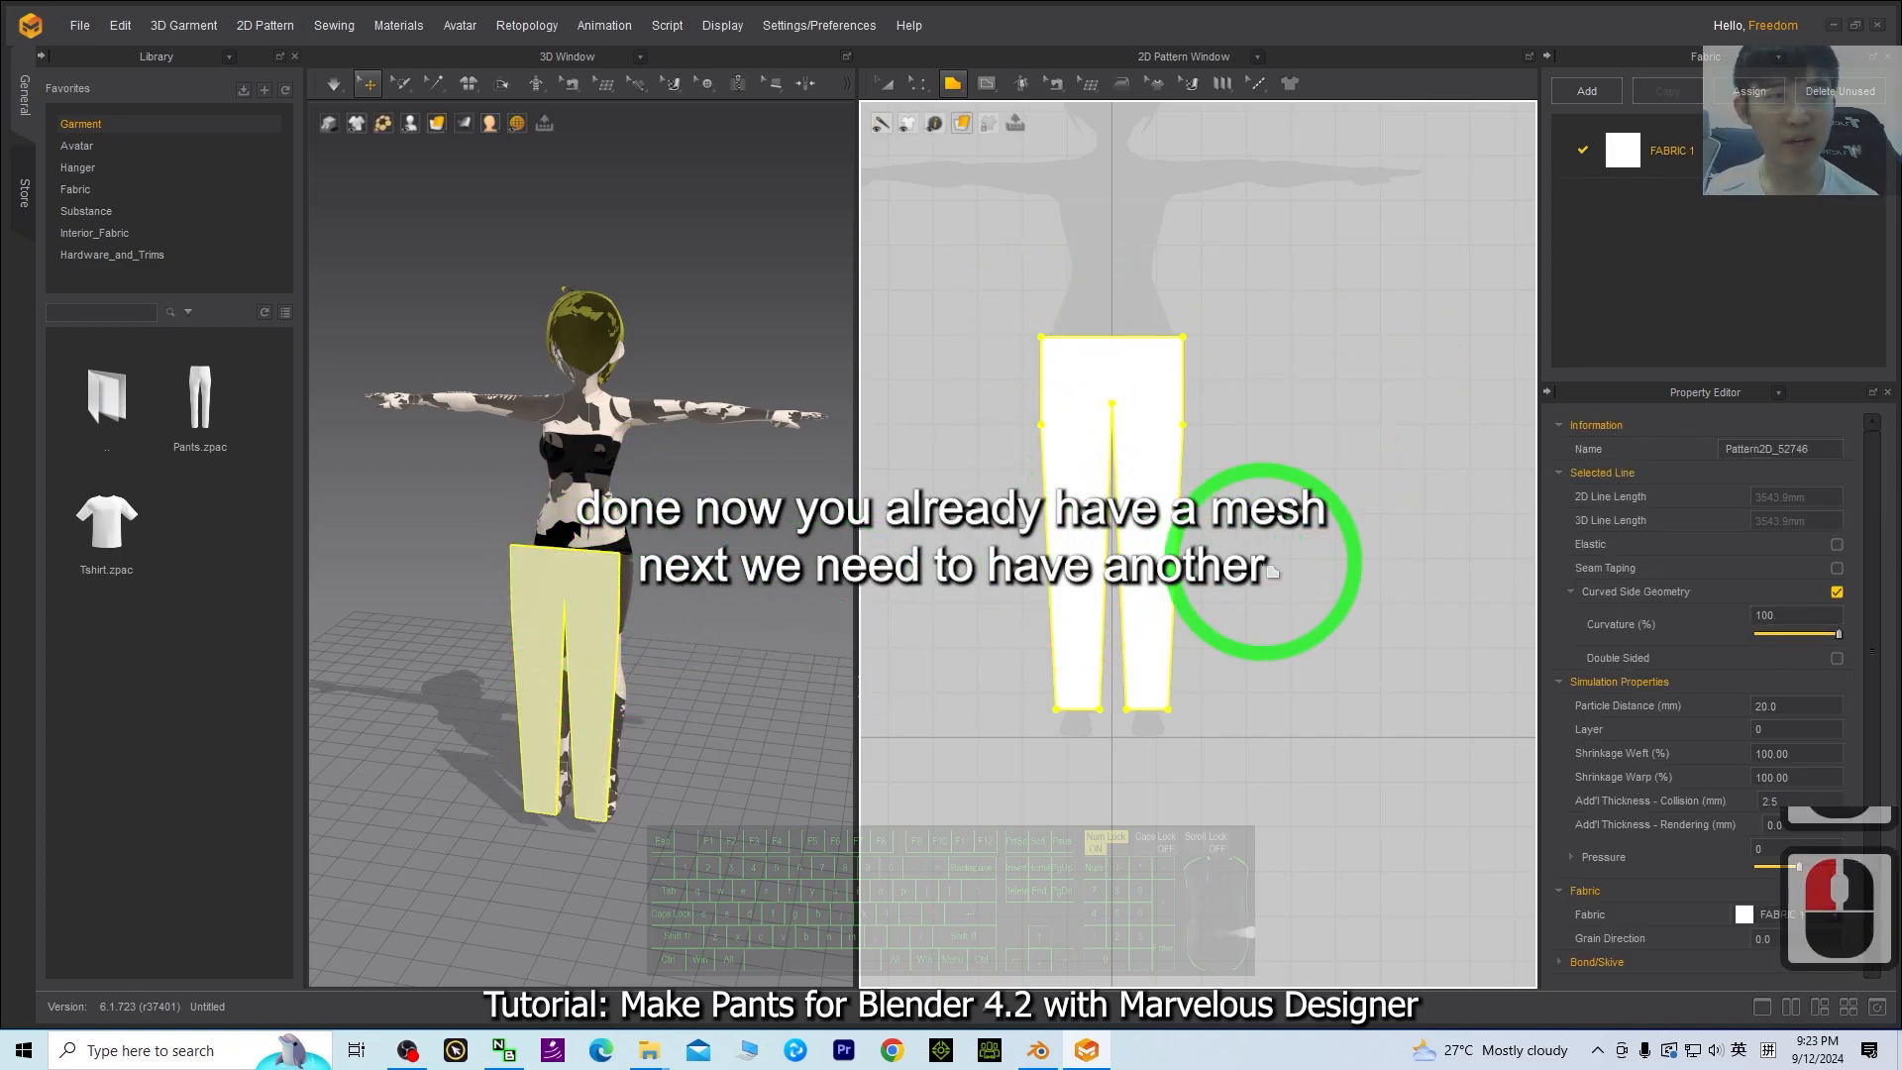
pyautogui.moveTo(1302, 535); pyautogui.dragTo(1303, 565, button='middle')
pyautogui.click(1336, 484)
pyautogui.rightClick(1346, 484)
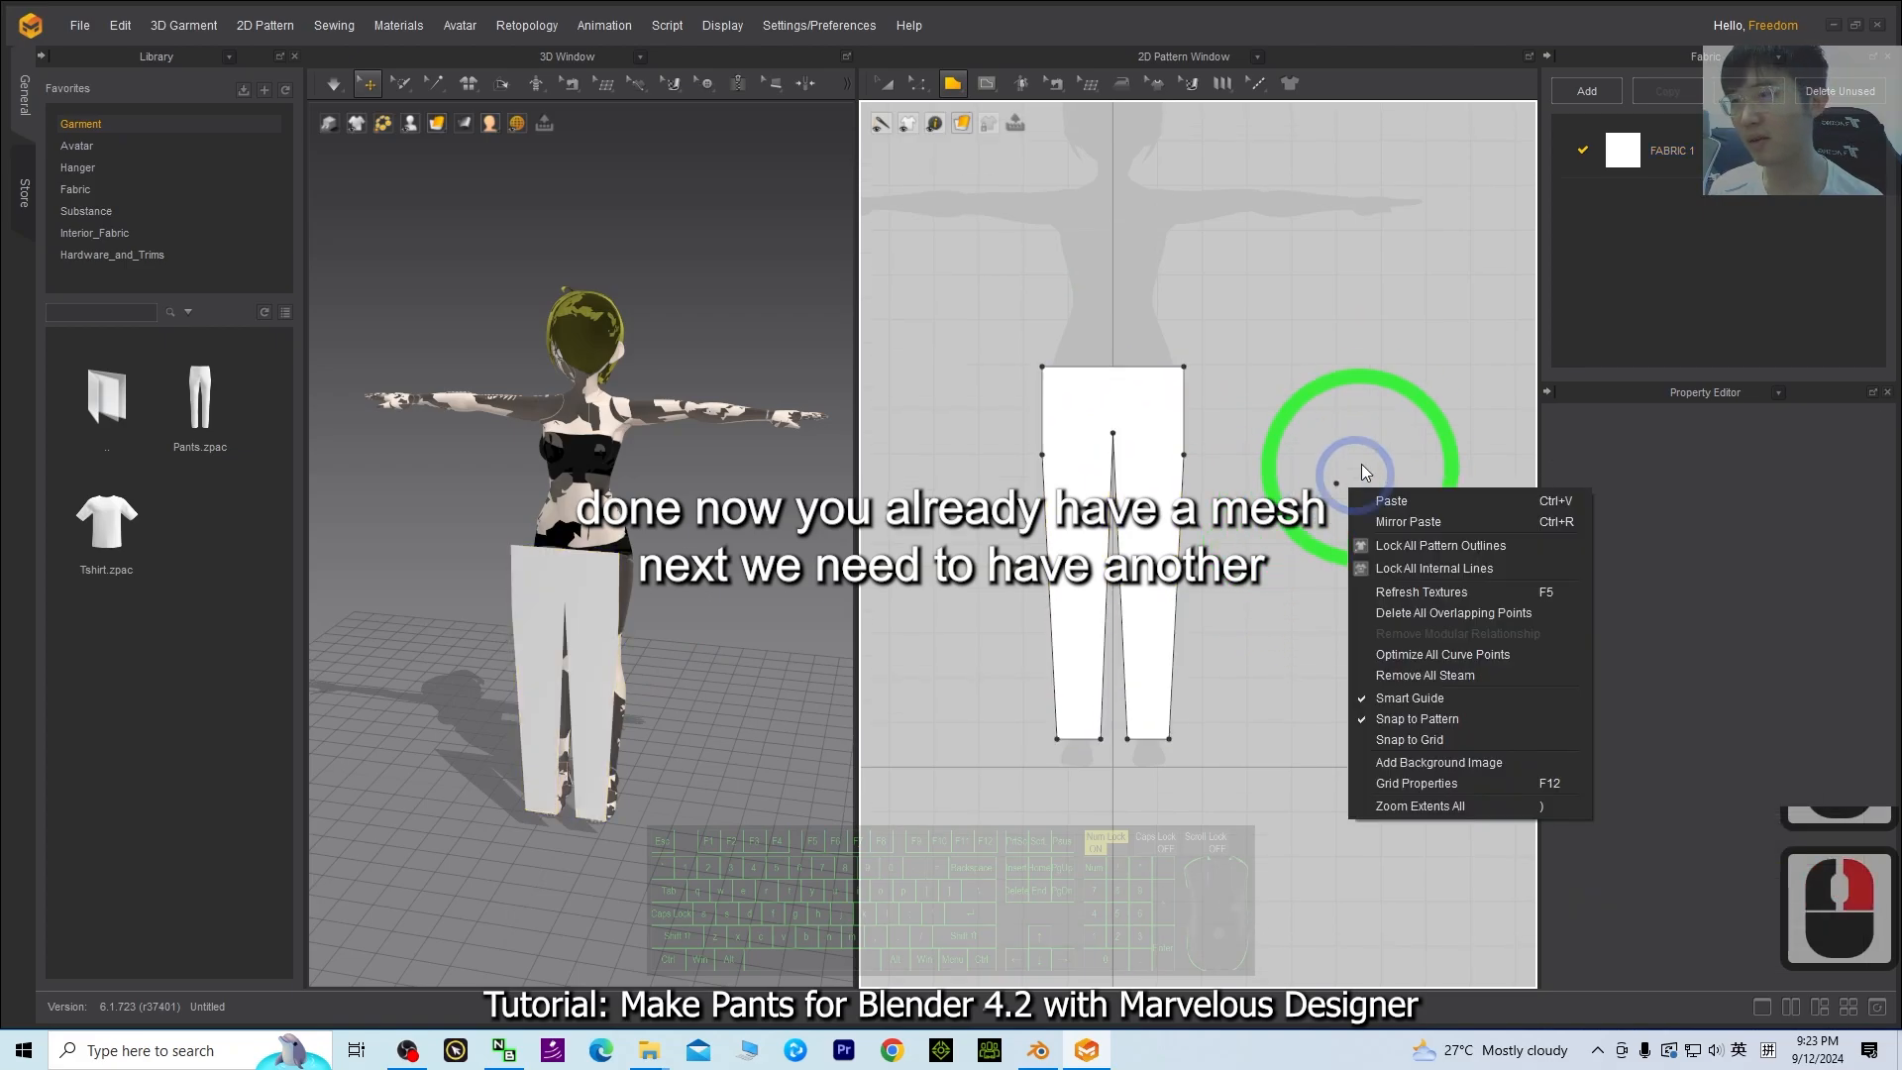
pyautogui.click(1402, 411)
pyautogui.moveTo(1395, 484)
pyautogui.mouseDown(button='middle')
pyautogui.moveTo(1368, 551)
pyautogui.moveTo(1387, 517)
pyautogui.mouseUp(button='middle')
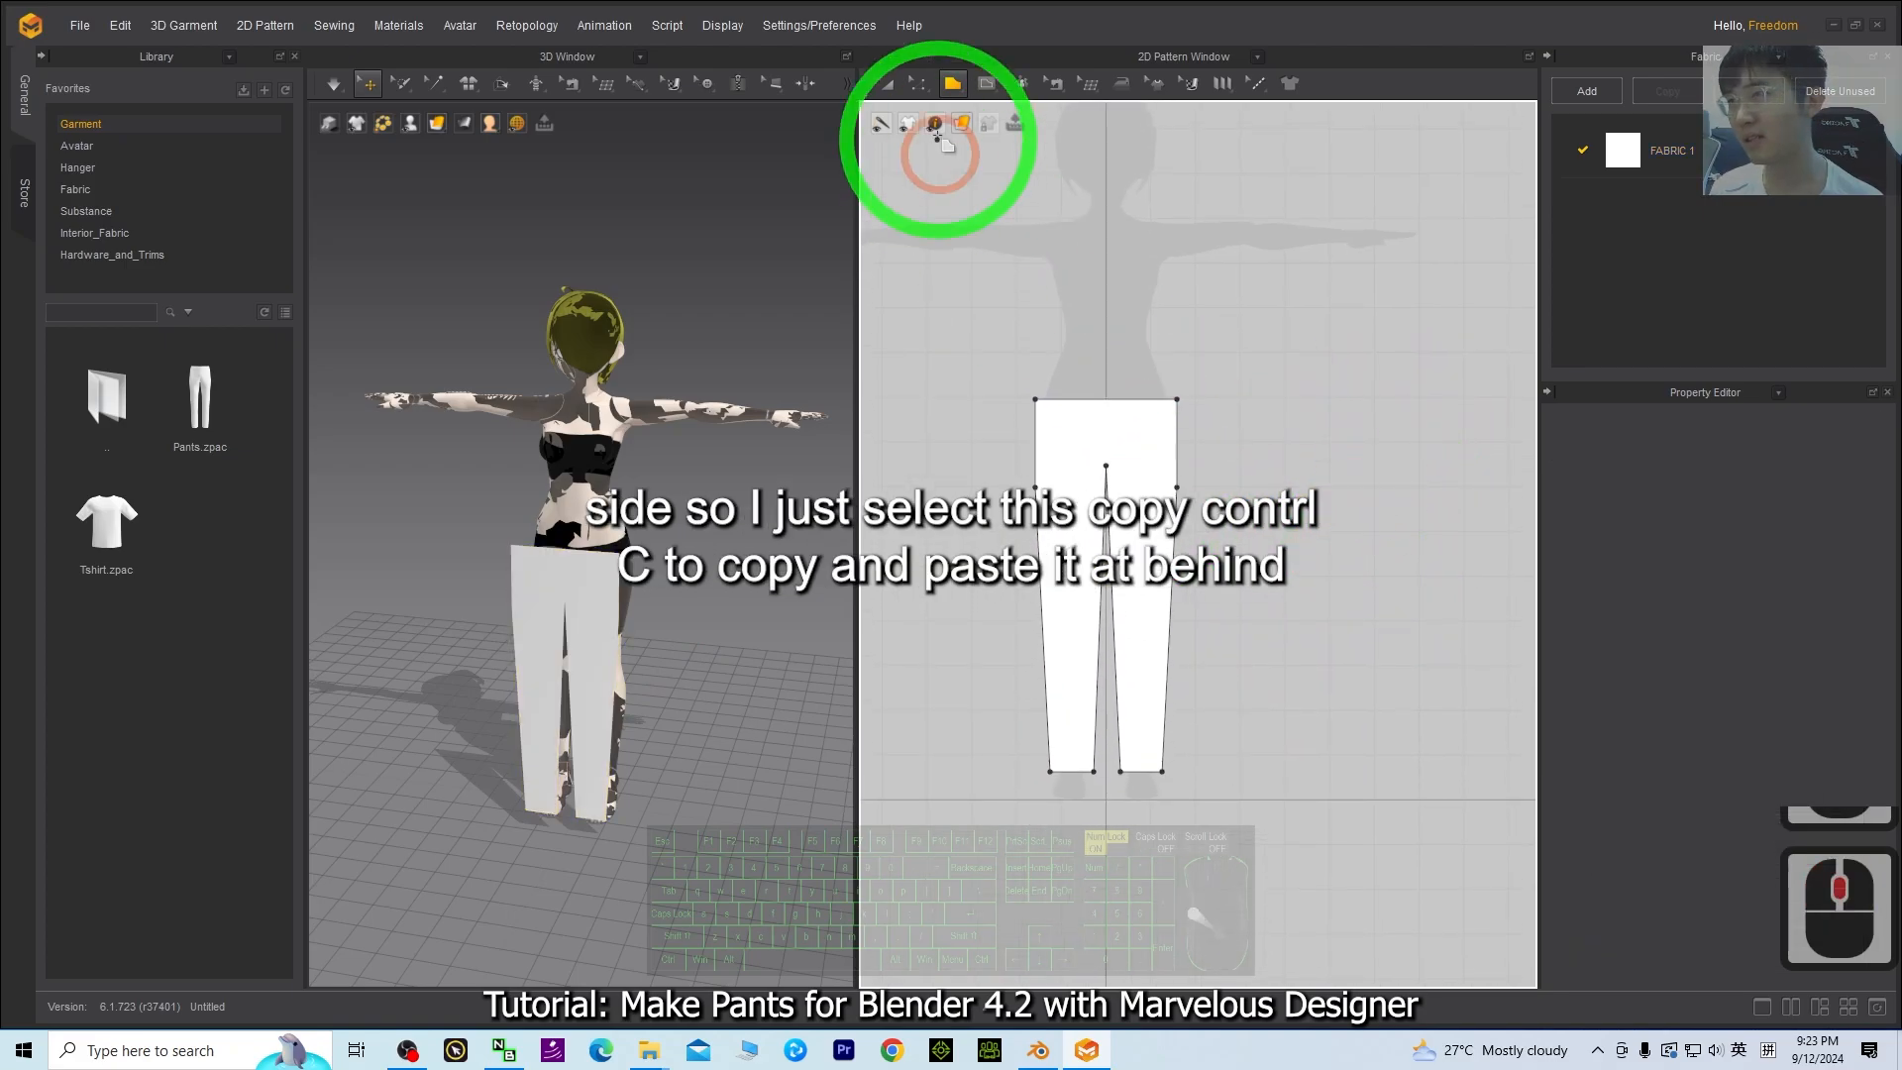
pyautogui.click(888, 83)
pyautogui.moveTo(1426, 583); pyautogui.dragTo(1426, 574, button='middle')
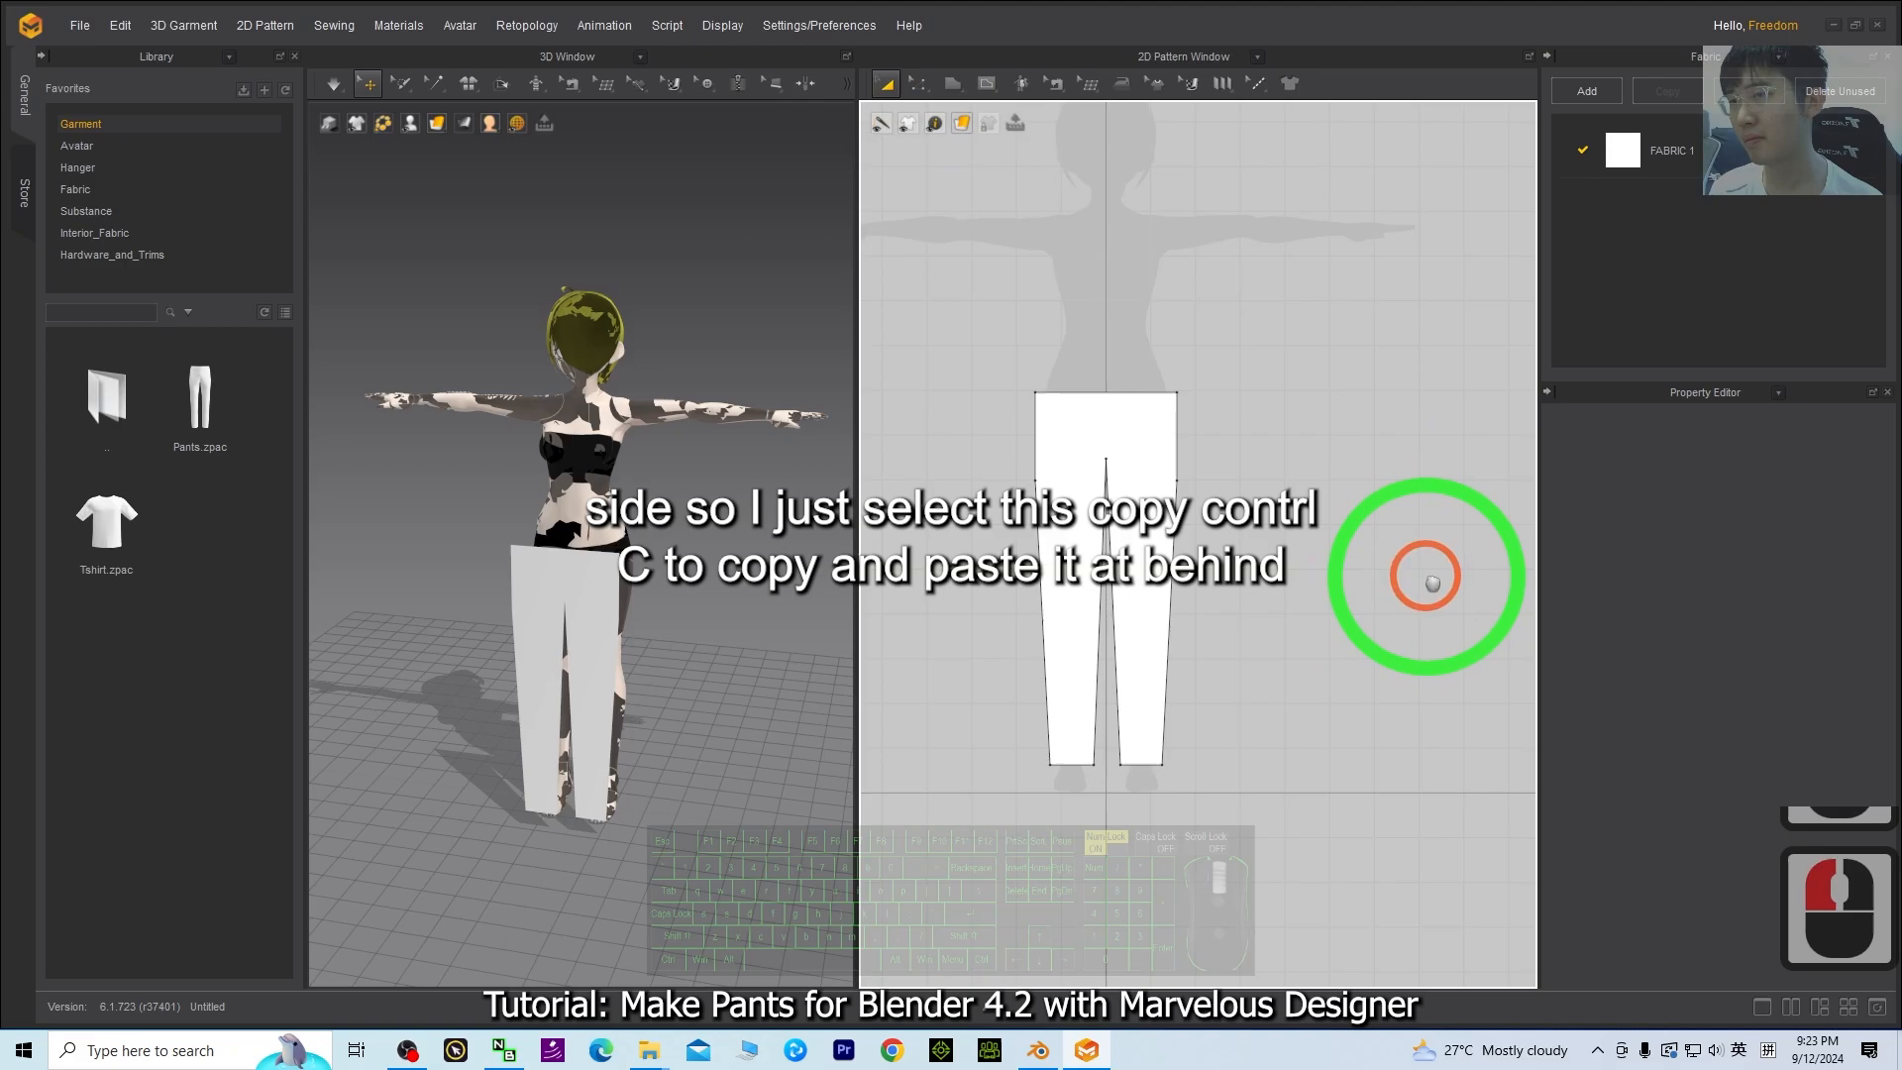
pyautogui.rightClick(1377, 542)
pyautogui.moveTo(1384, 475); pyautogui.dragTo(1395, 509, button='middle')
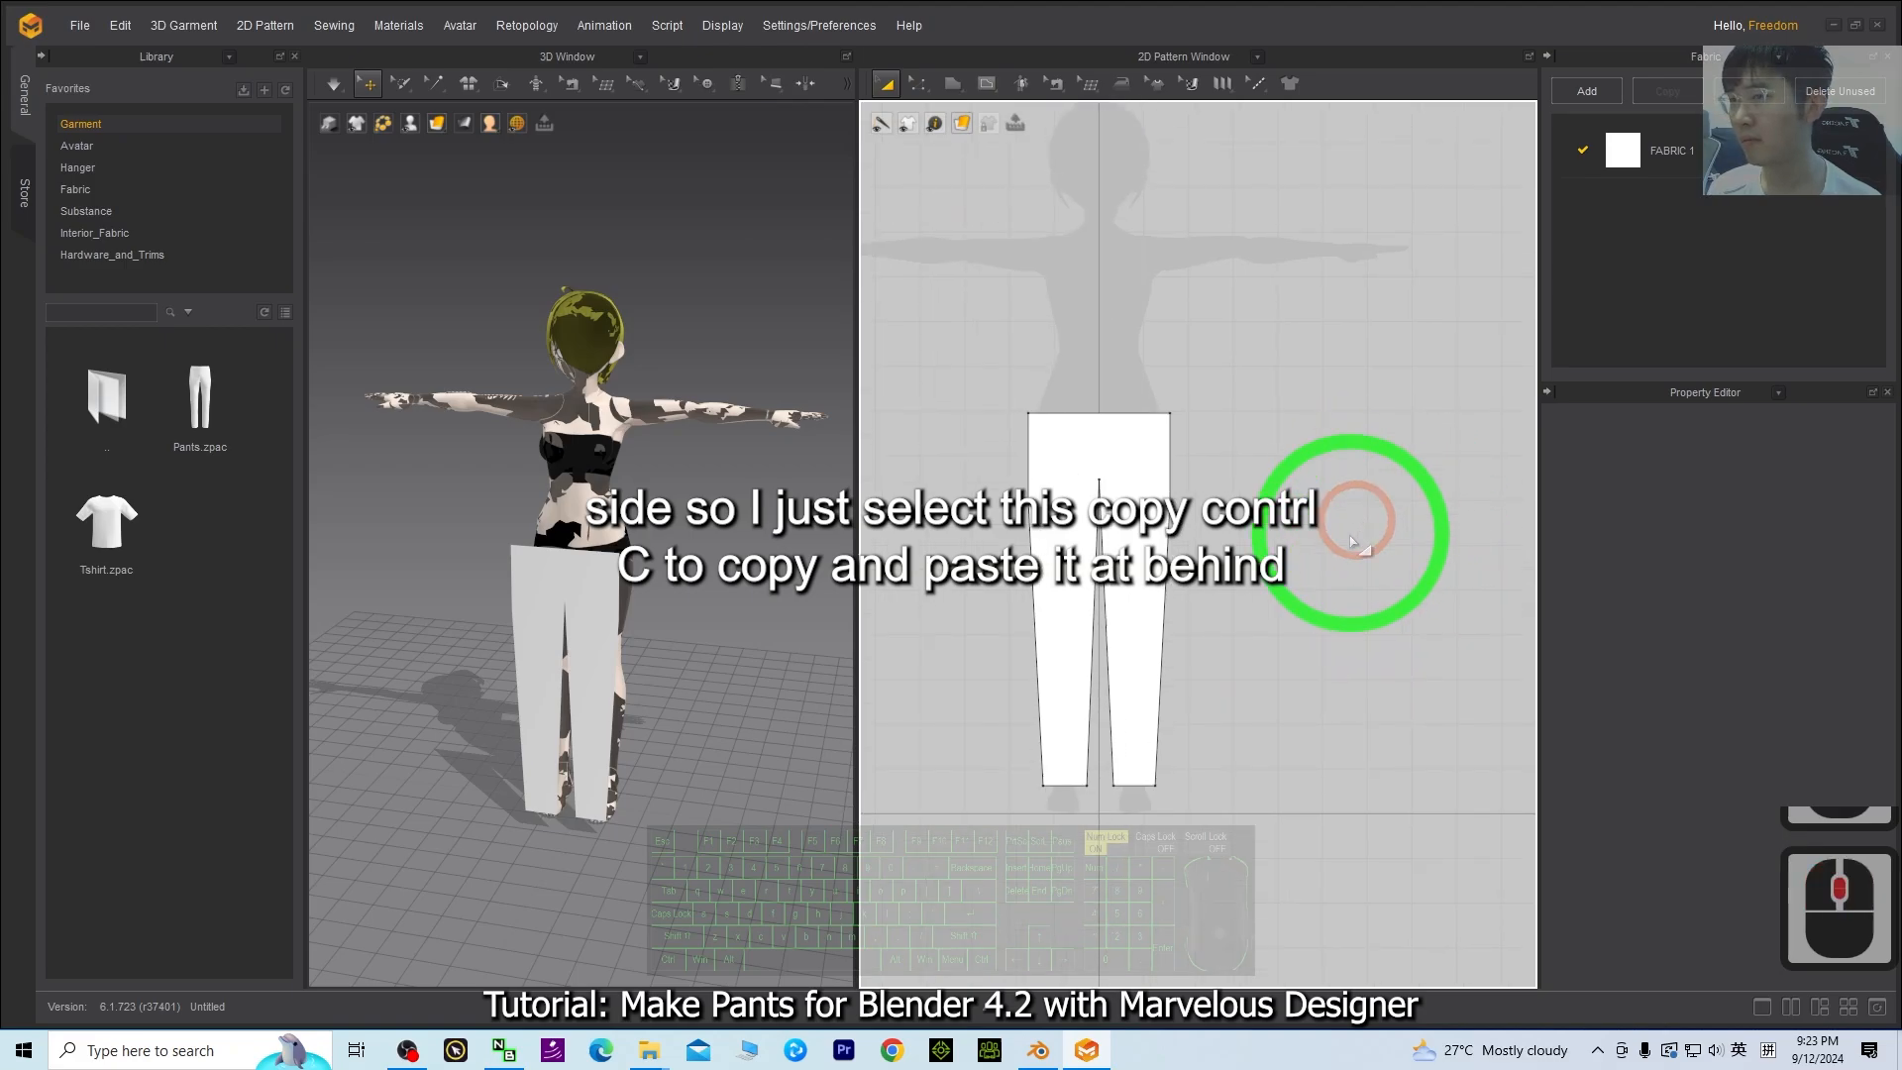
pyautogui.rightClick(1376, 593)
pyautogui.click(1057, 169)
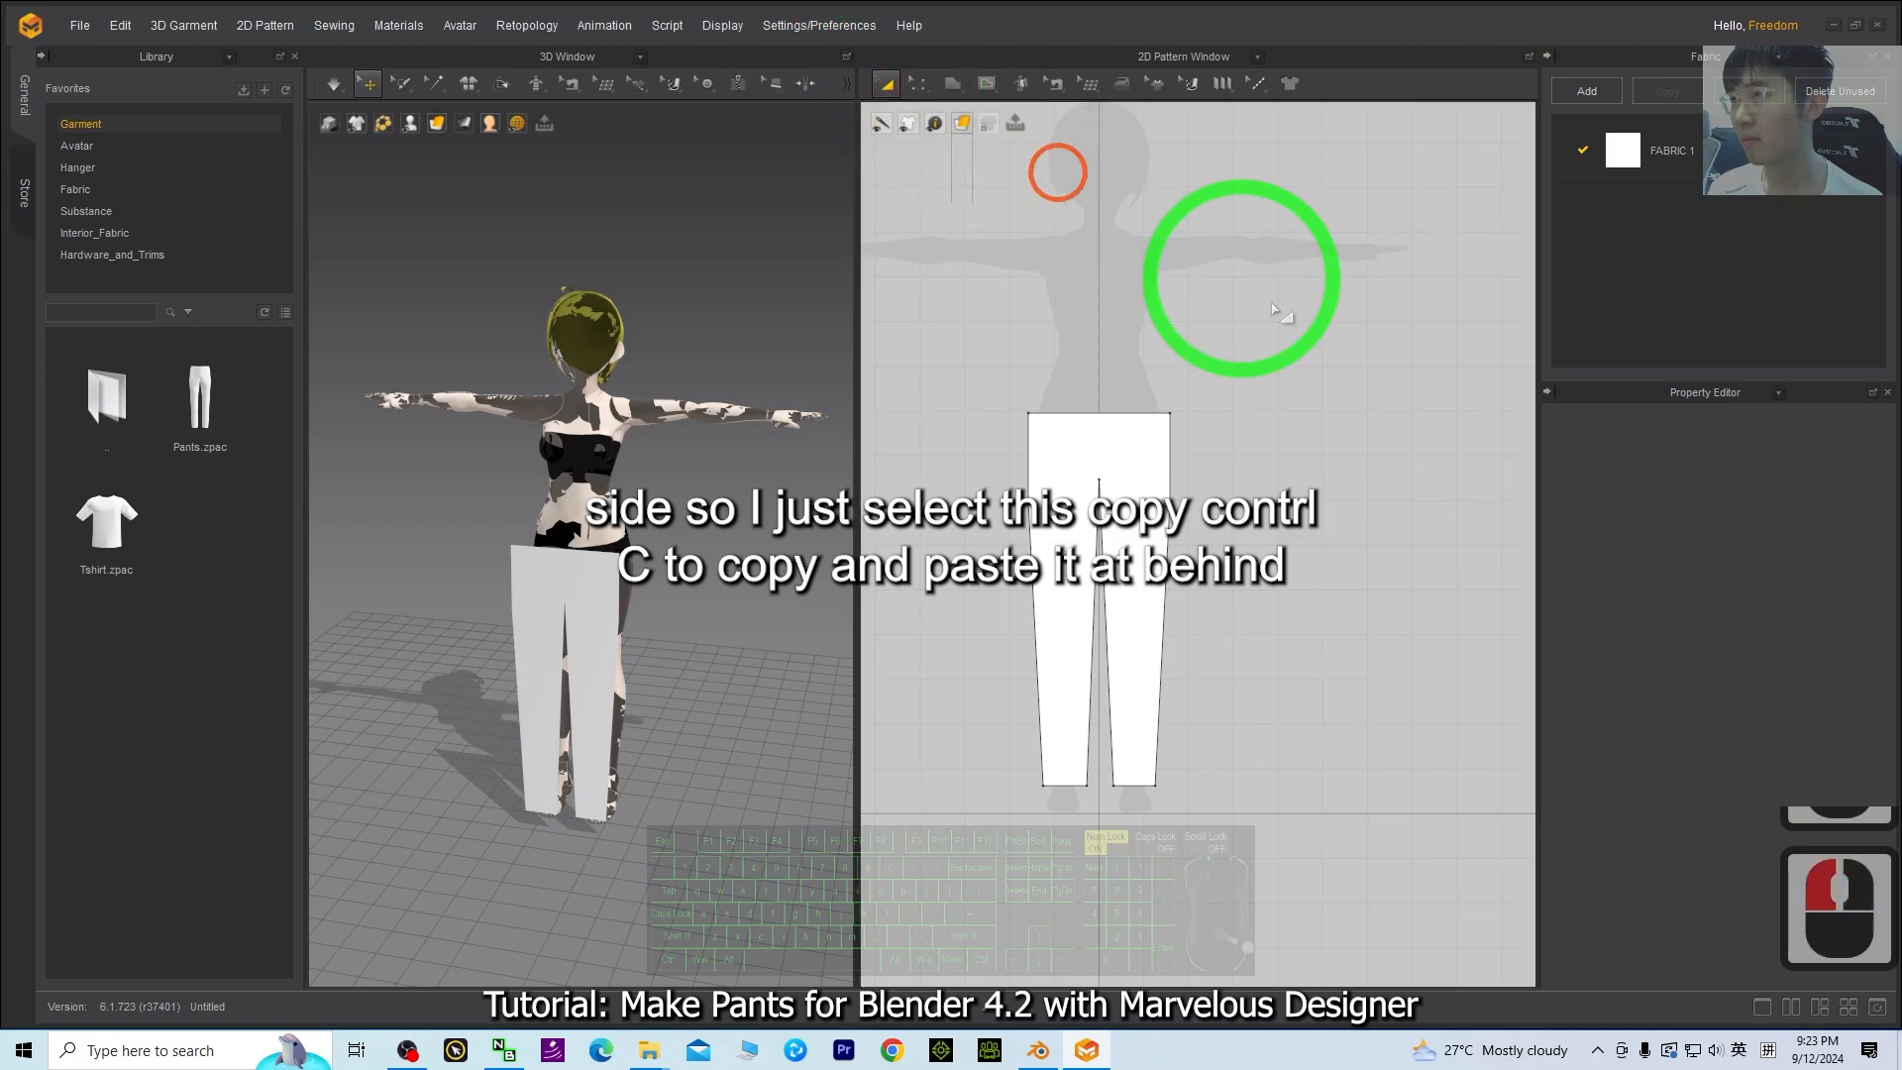
pyautogui.moveTo(1419, 544); pyautogui.dragTo(1412, 579)
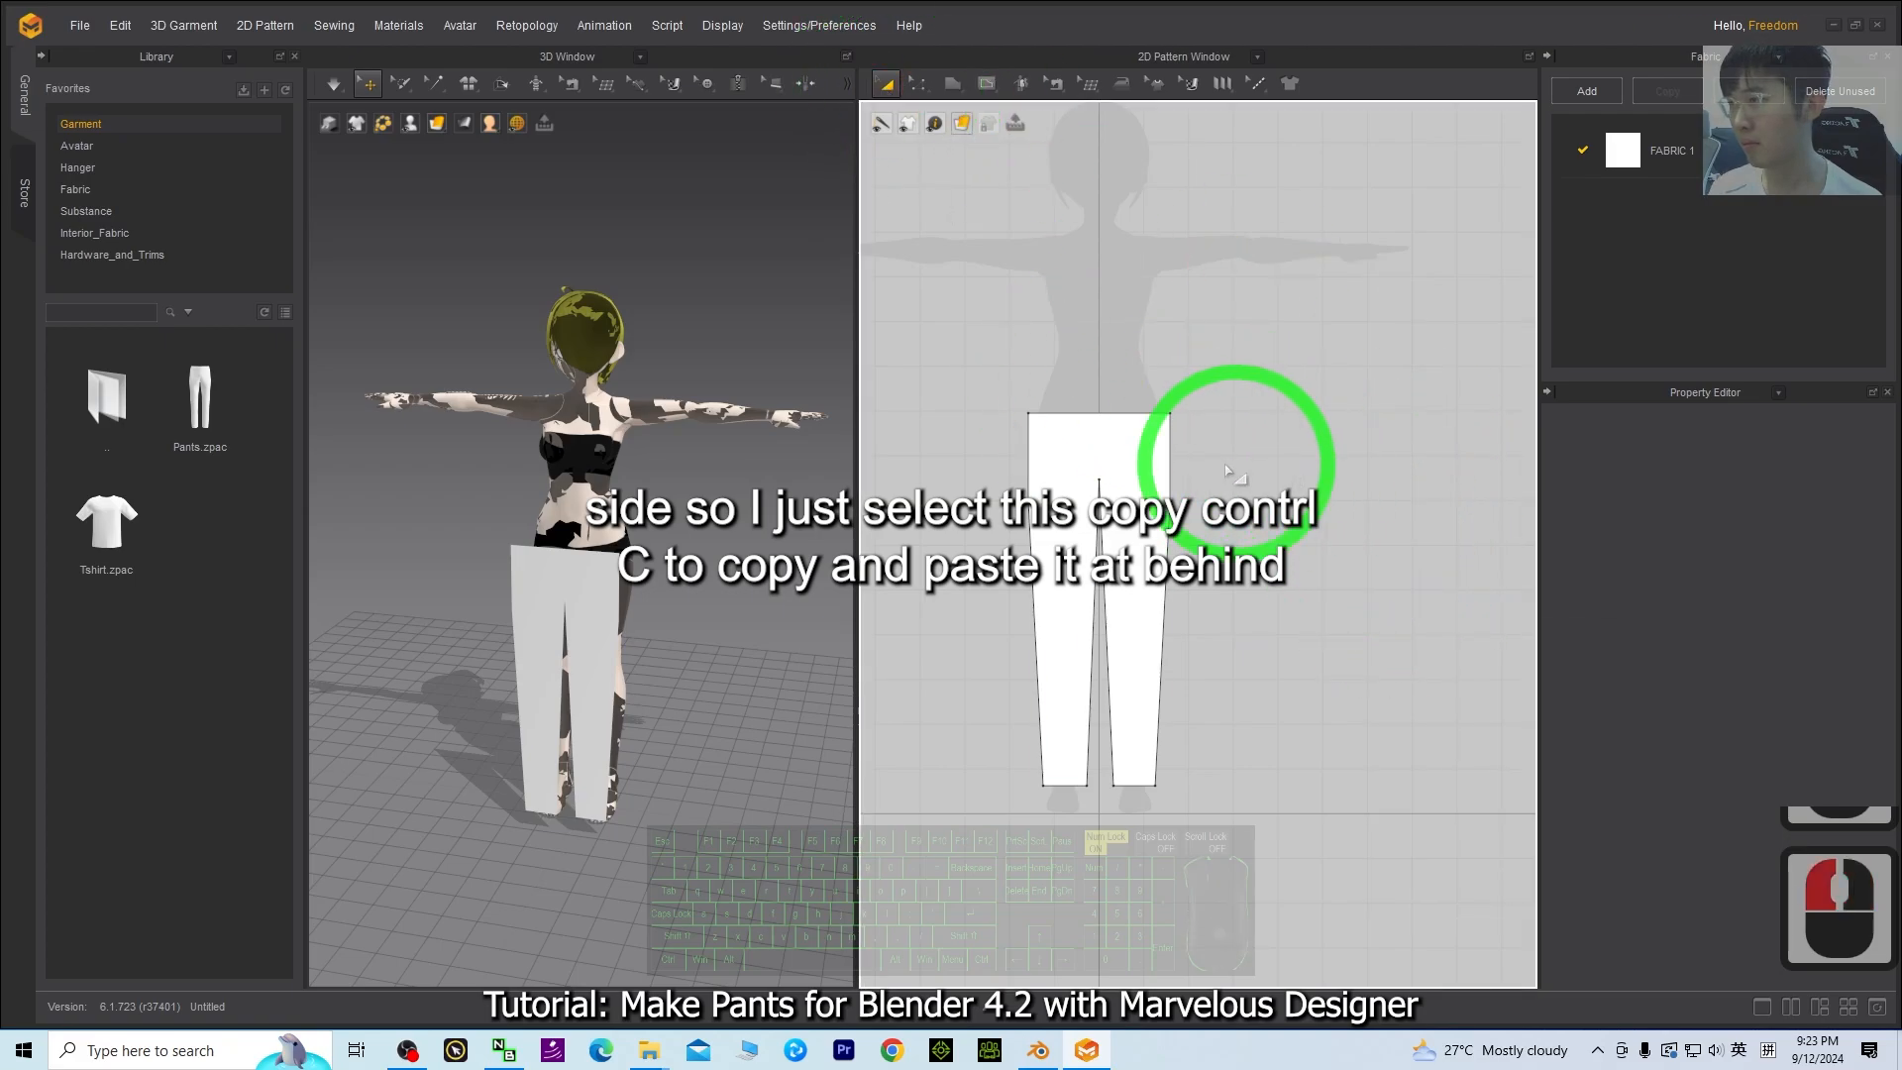
pyautogui.click(686, 274)
pyautogui.moveTo(690, 277)
pyautogui.mouseDown(button='right')
pyautogui.moveTo(702, 339)
pyautogui.moveTo(654, 285)
pyautogui.mouseUp(button='right')
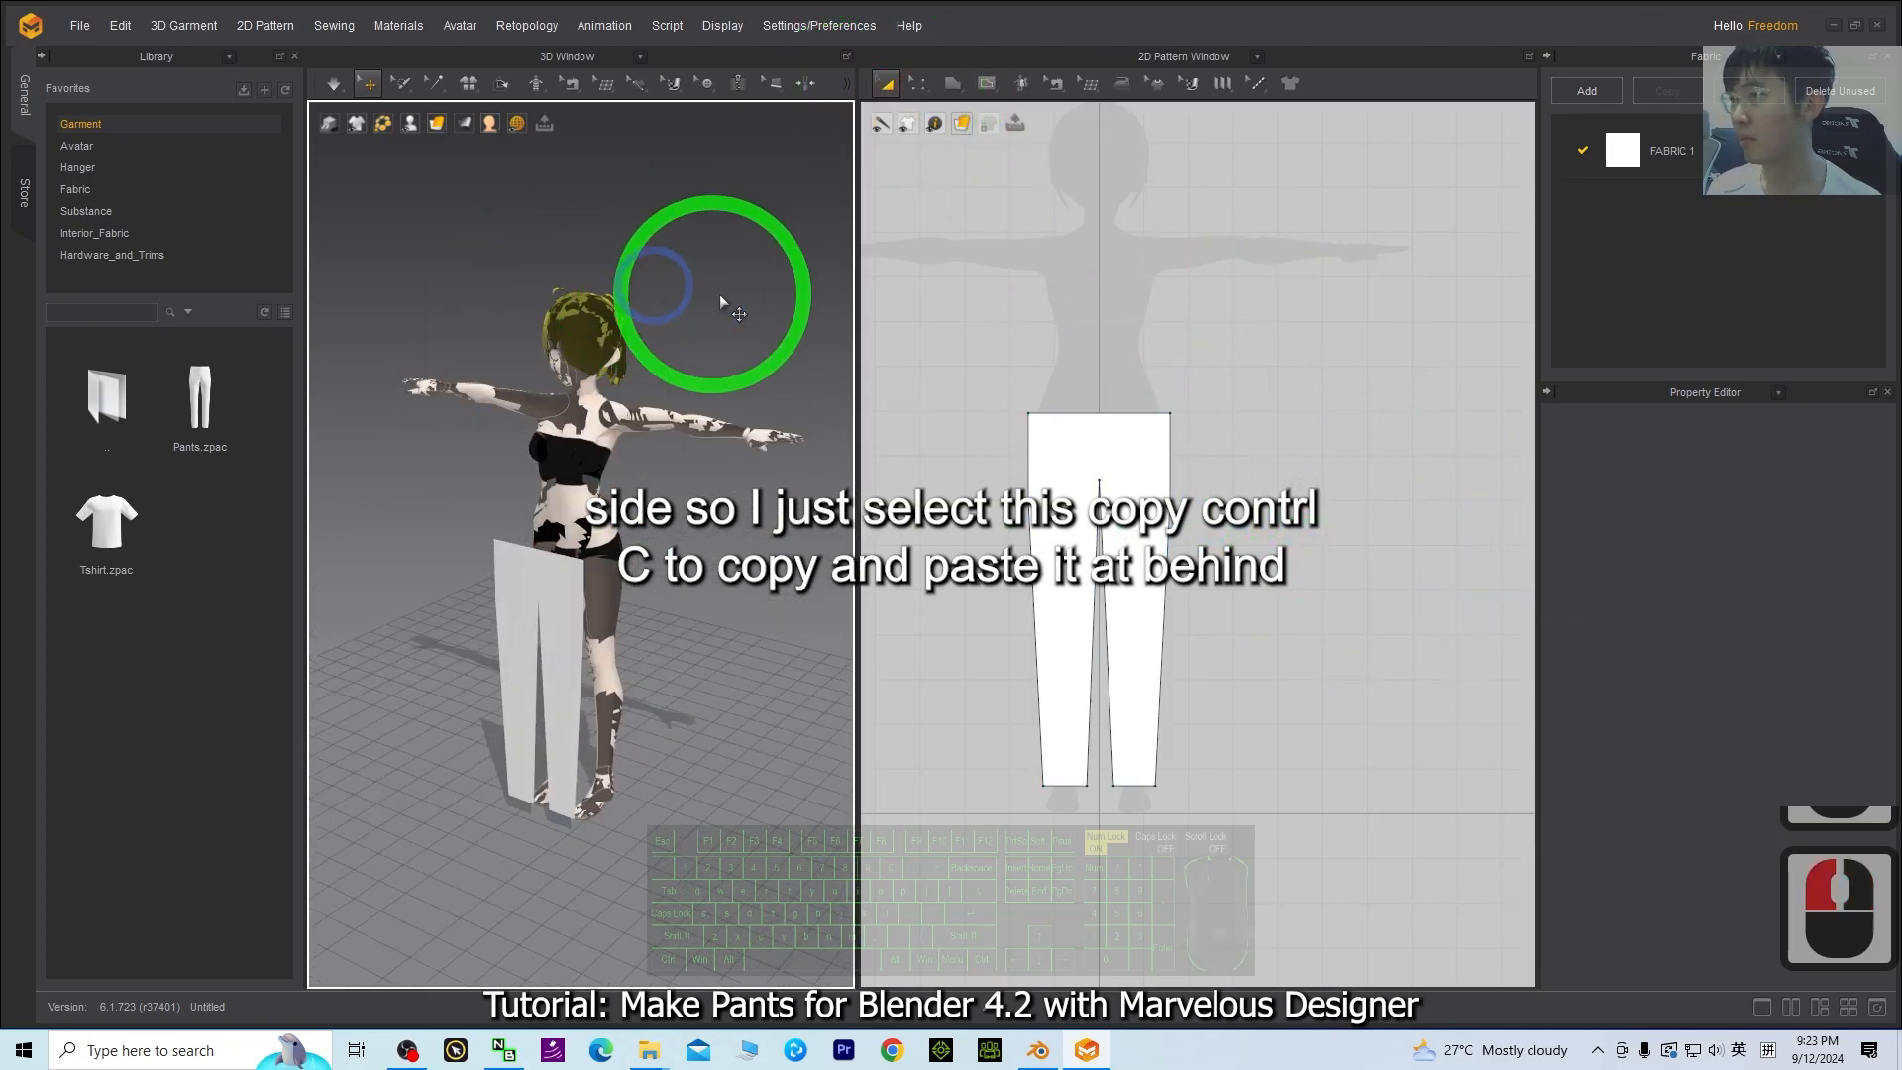
pyautogui.moveTo(1359, 563); pyautogui.dragTo(1406, 615, button='right')
# - Copy the pants pattern and paste the duplicate beside the avatar's silhouette in the 2D pattern area
pyautogui.moveTo(1282, 485); pyautogui.dragTo(1334, 531, button='middle')
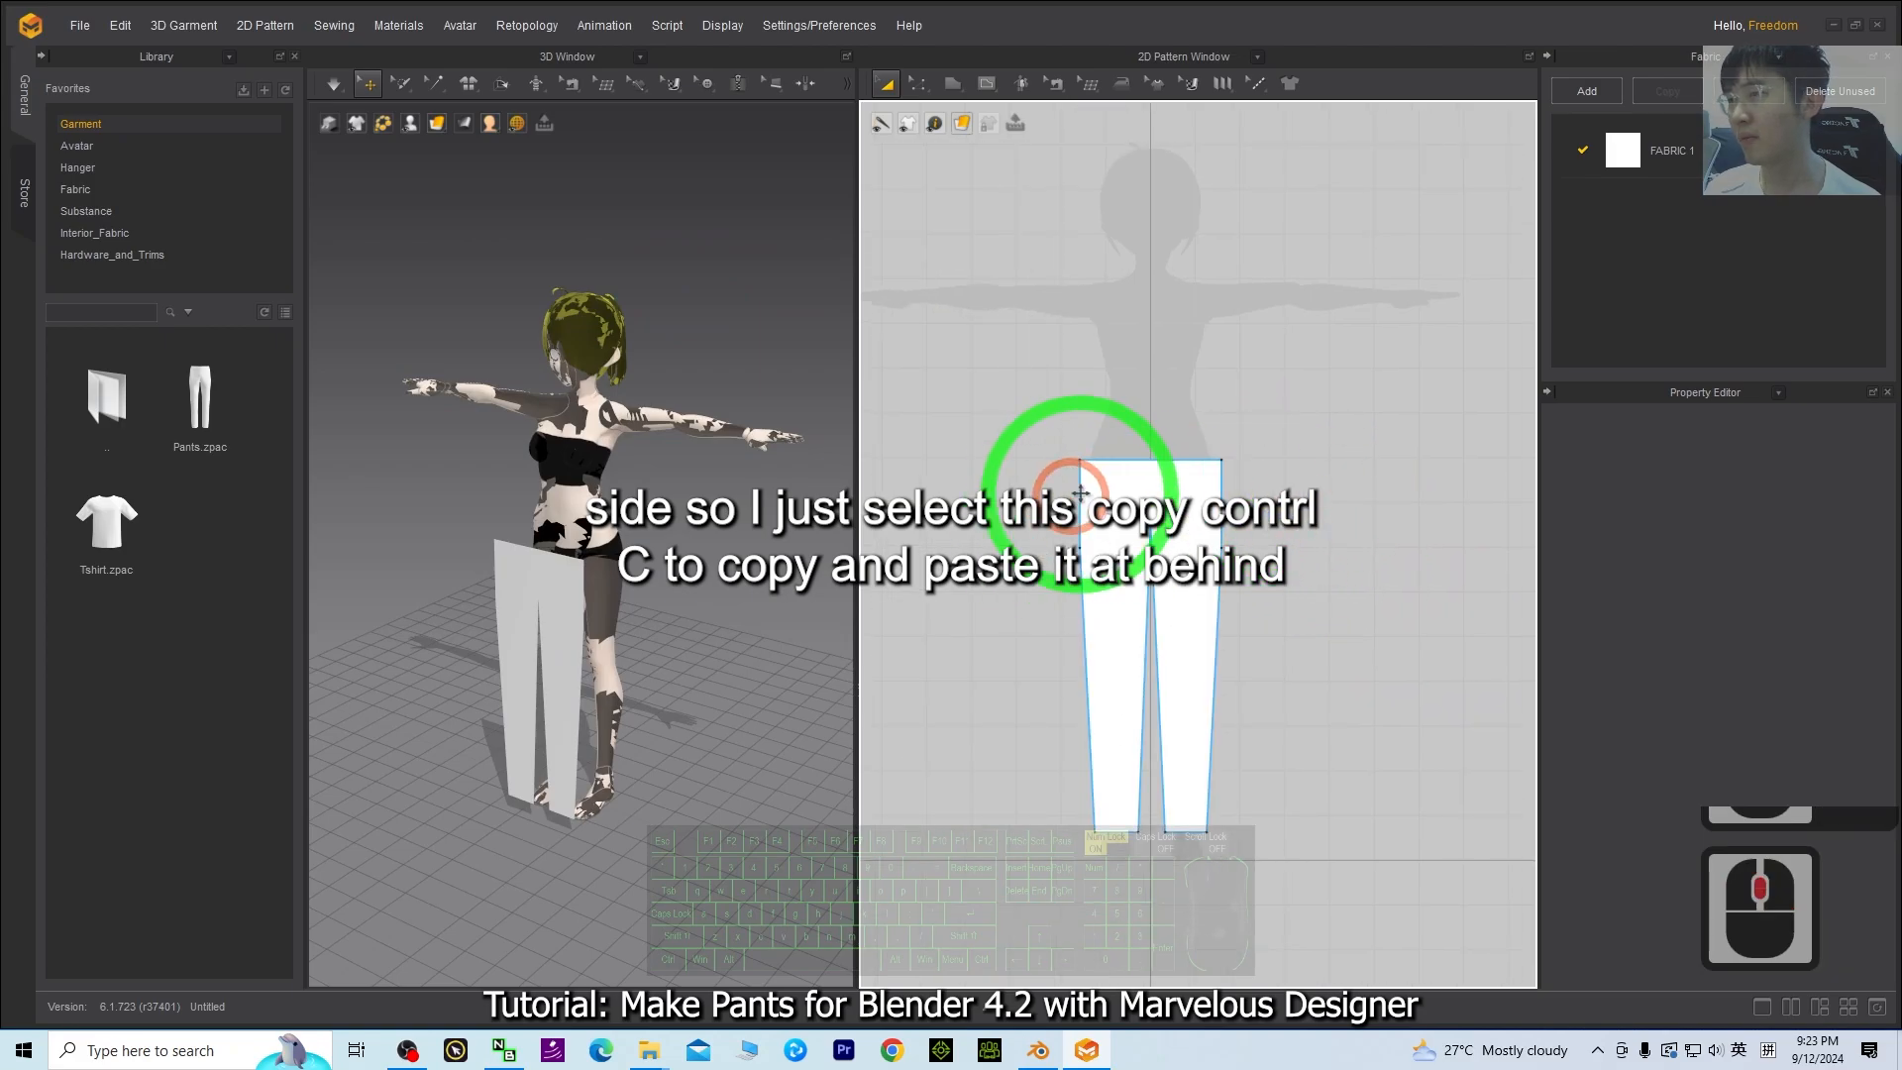
pyautogui.doubleClick(1165, 518)
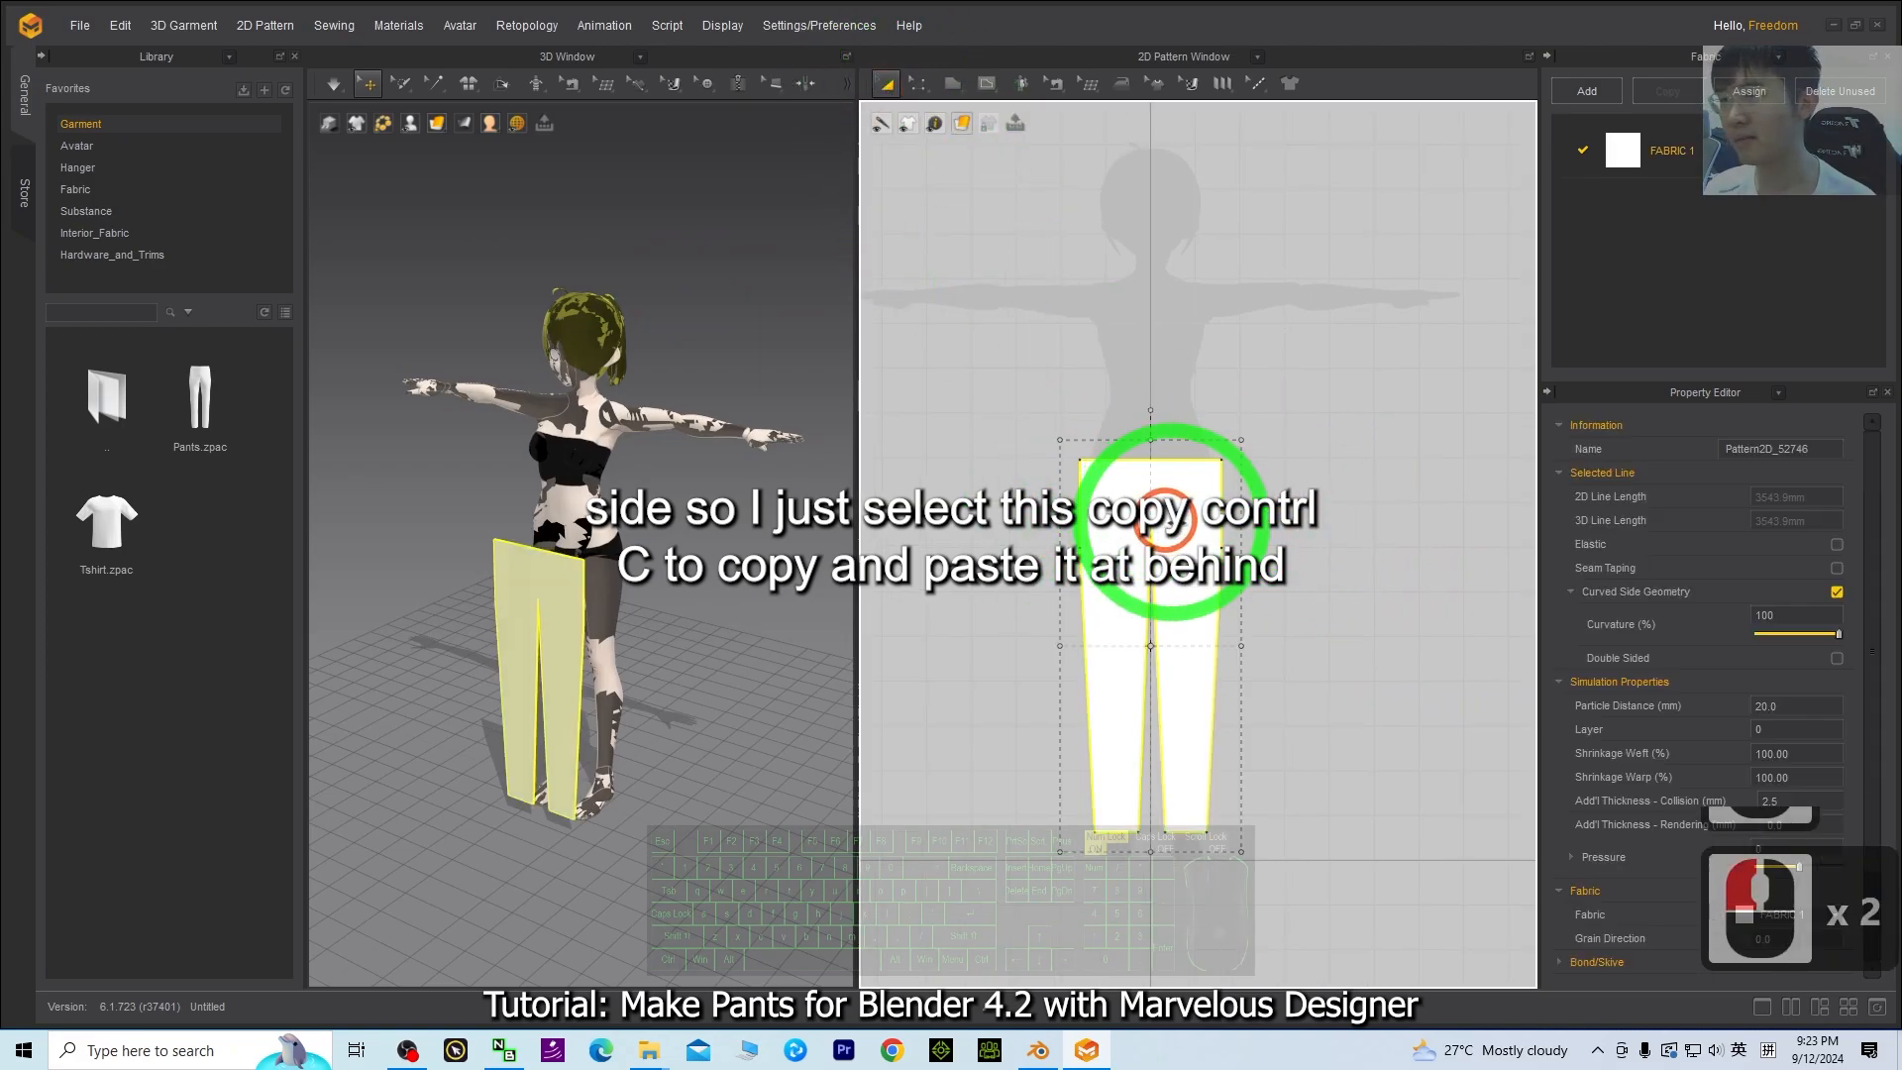
pyautogui.hotkey('ctrl', 'c')
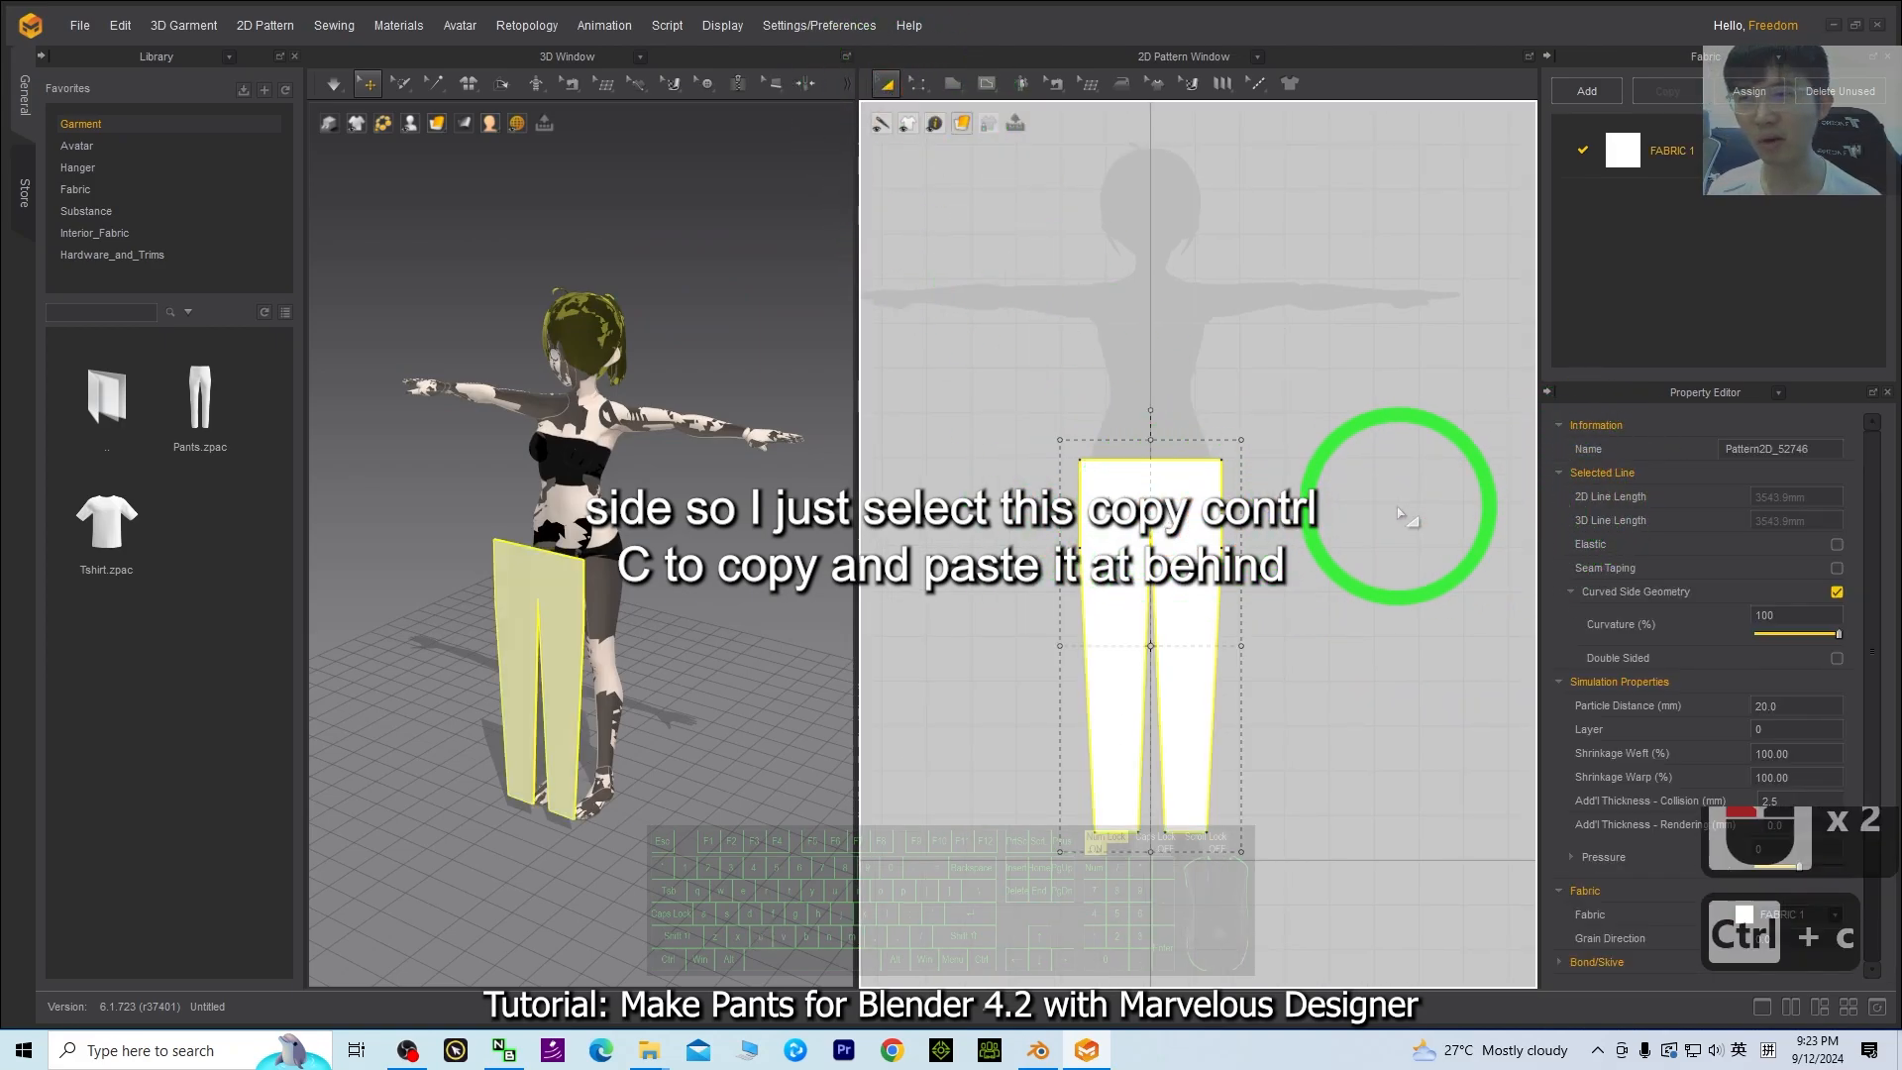
pyautogui.hotkey('ctrl', 'v')
pyautogui.click(1359, 393)
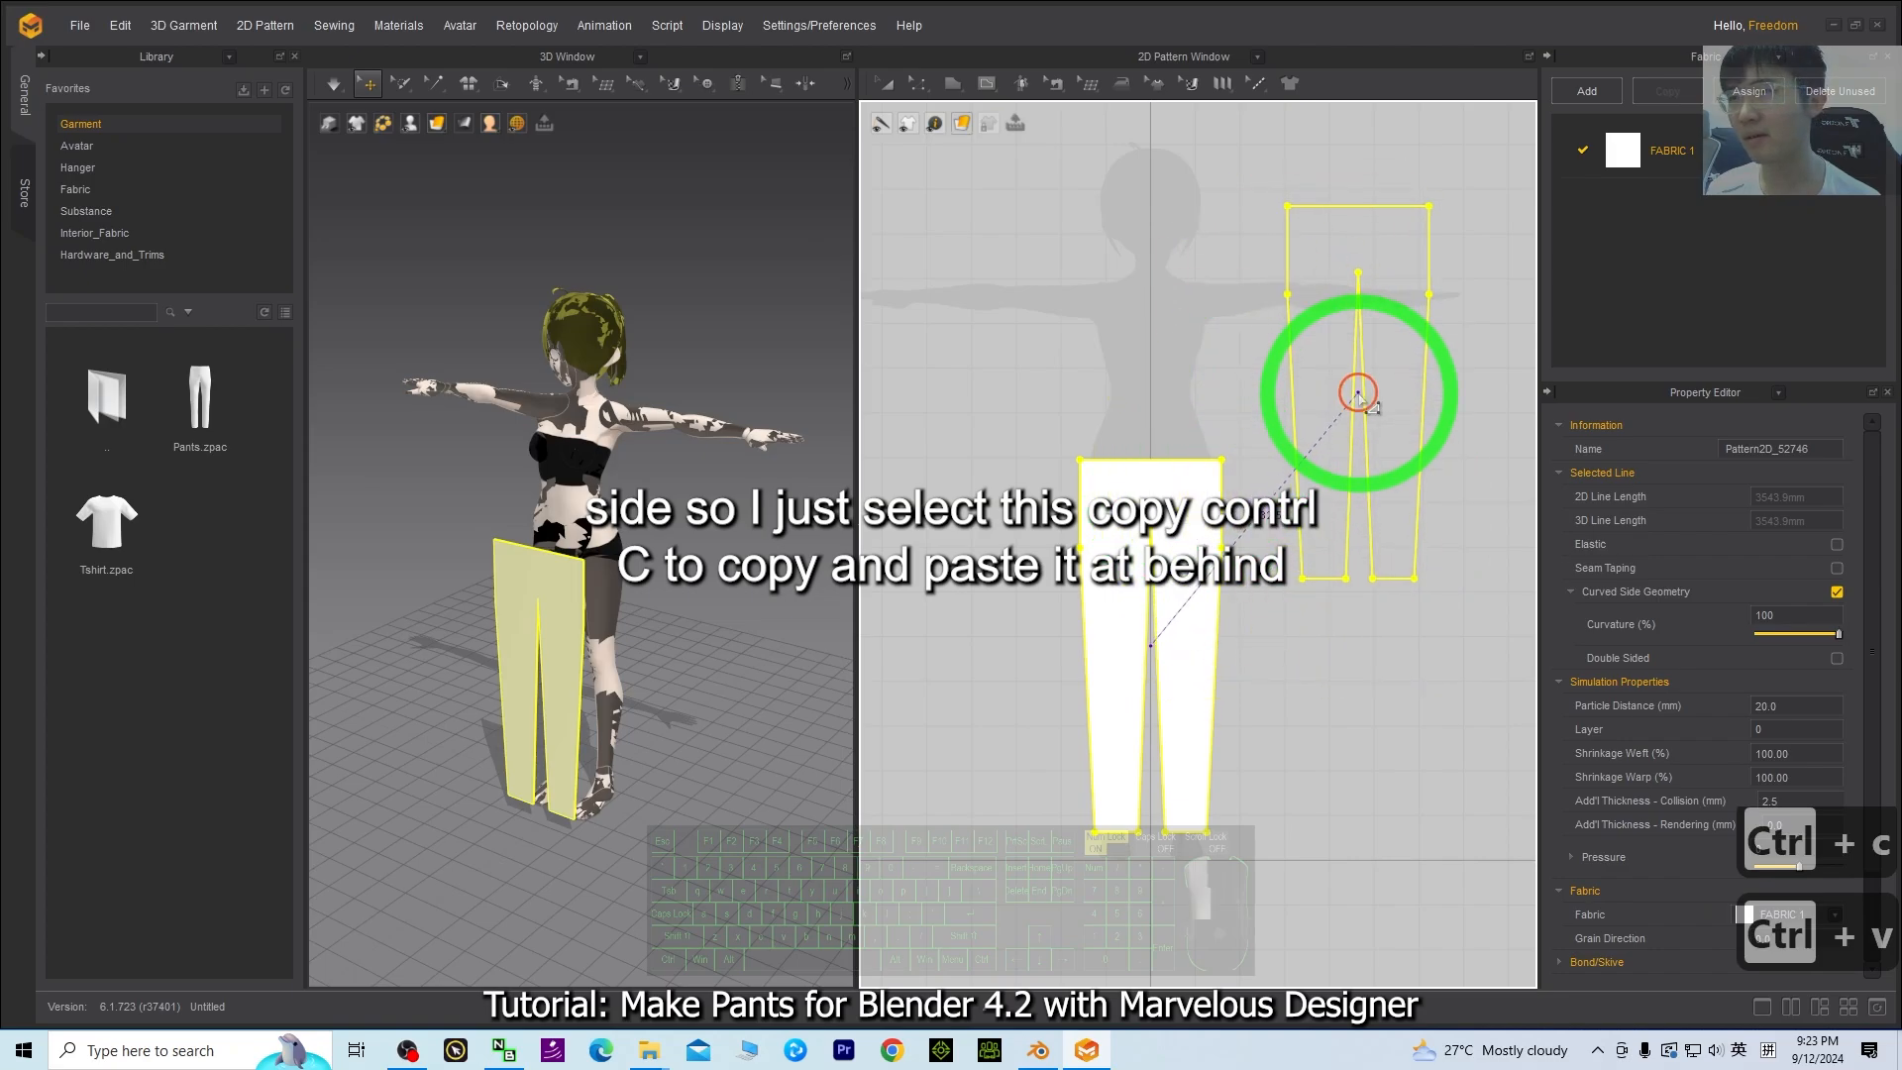
# - Move the pasted pants piece sideways in the 3D scene until it lines up with the avatar's body
pyautogui.moveTo(786, 756); pyautogui.dragTo(841, 776, button='right')
pyautogui.click(720, 420)
pyautogui.moveTo(670, 722); pyautogui.dragTo(725, 707, button='right')
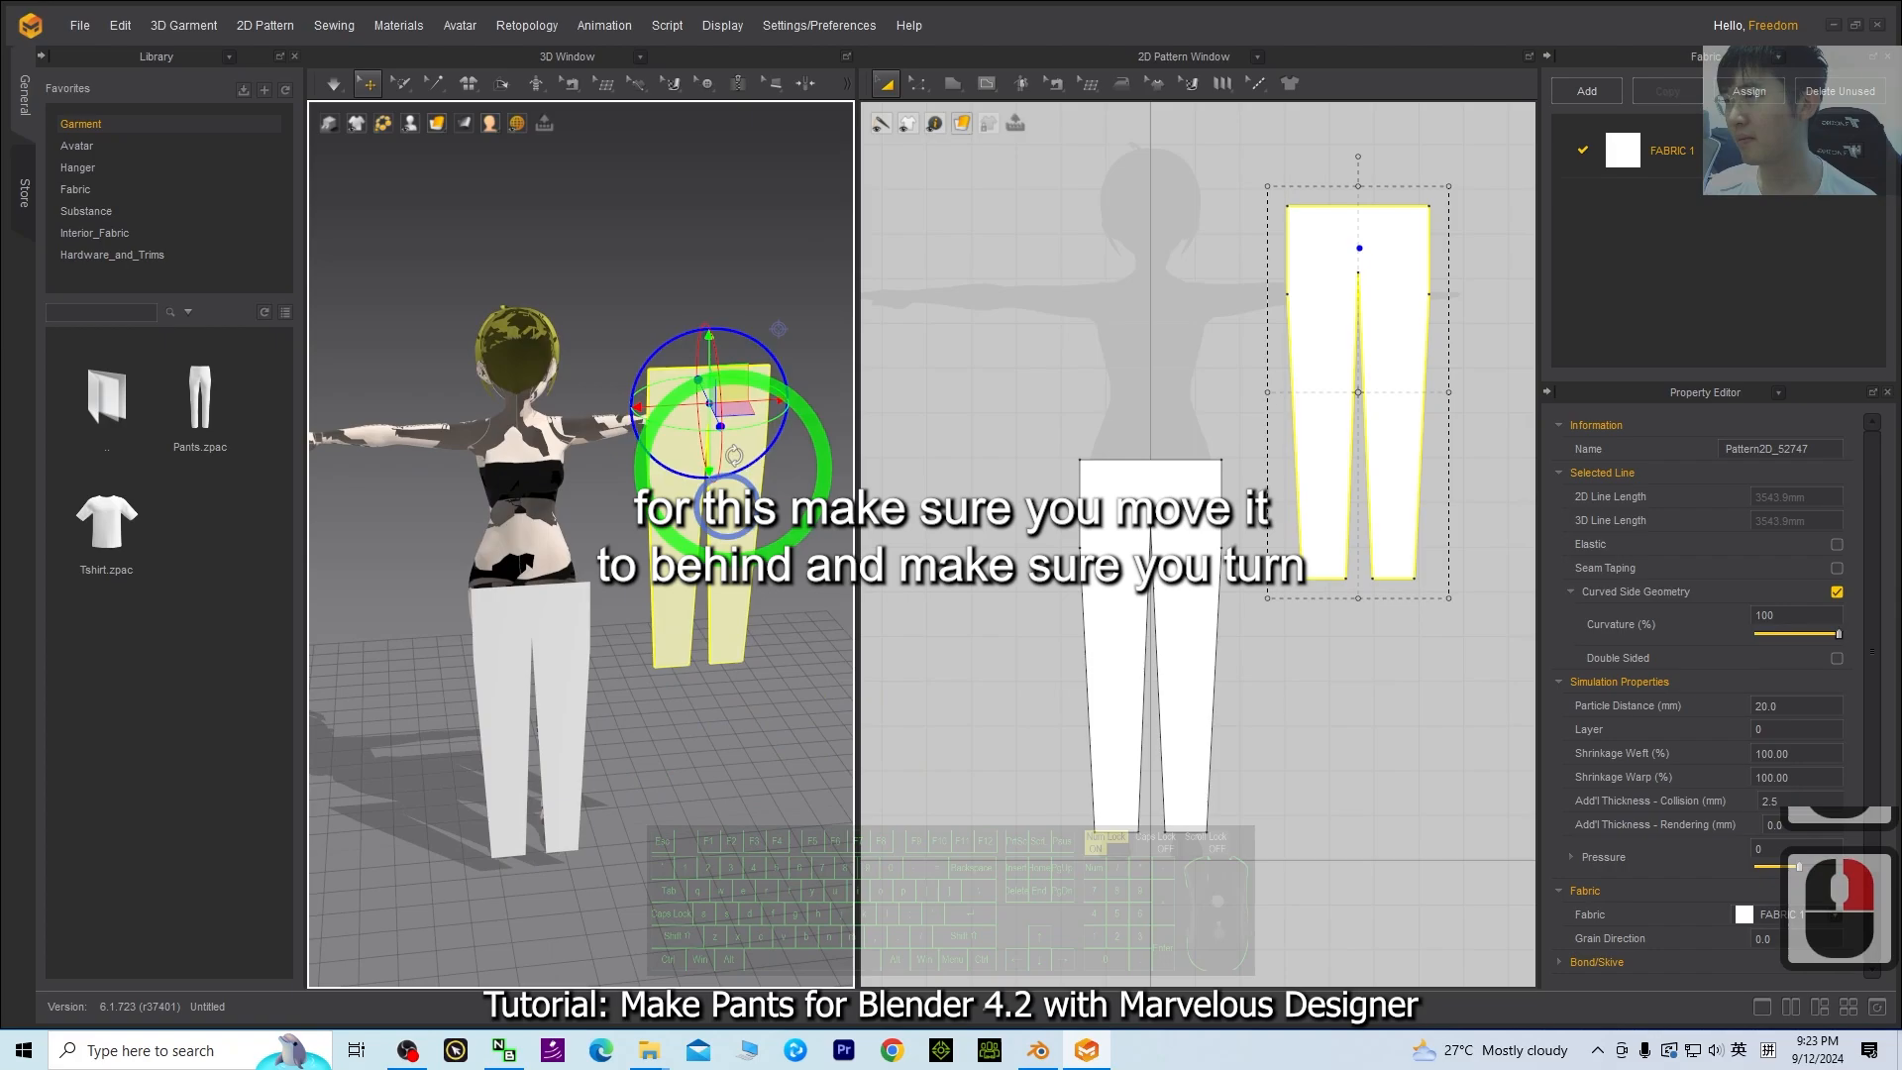
pyautogui.moveTo(778, 405); pyautogui.dragTo(603, 398)
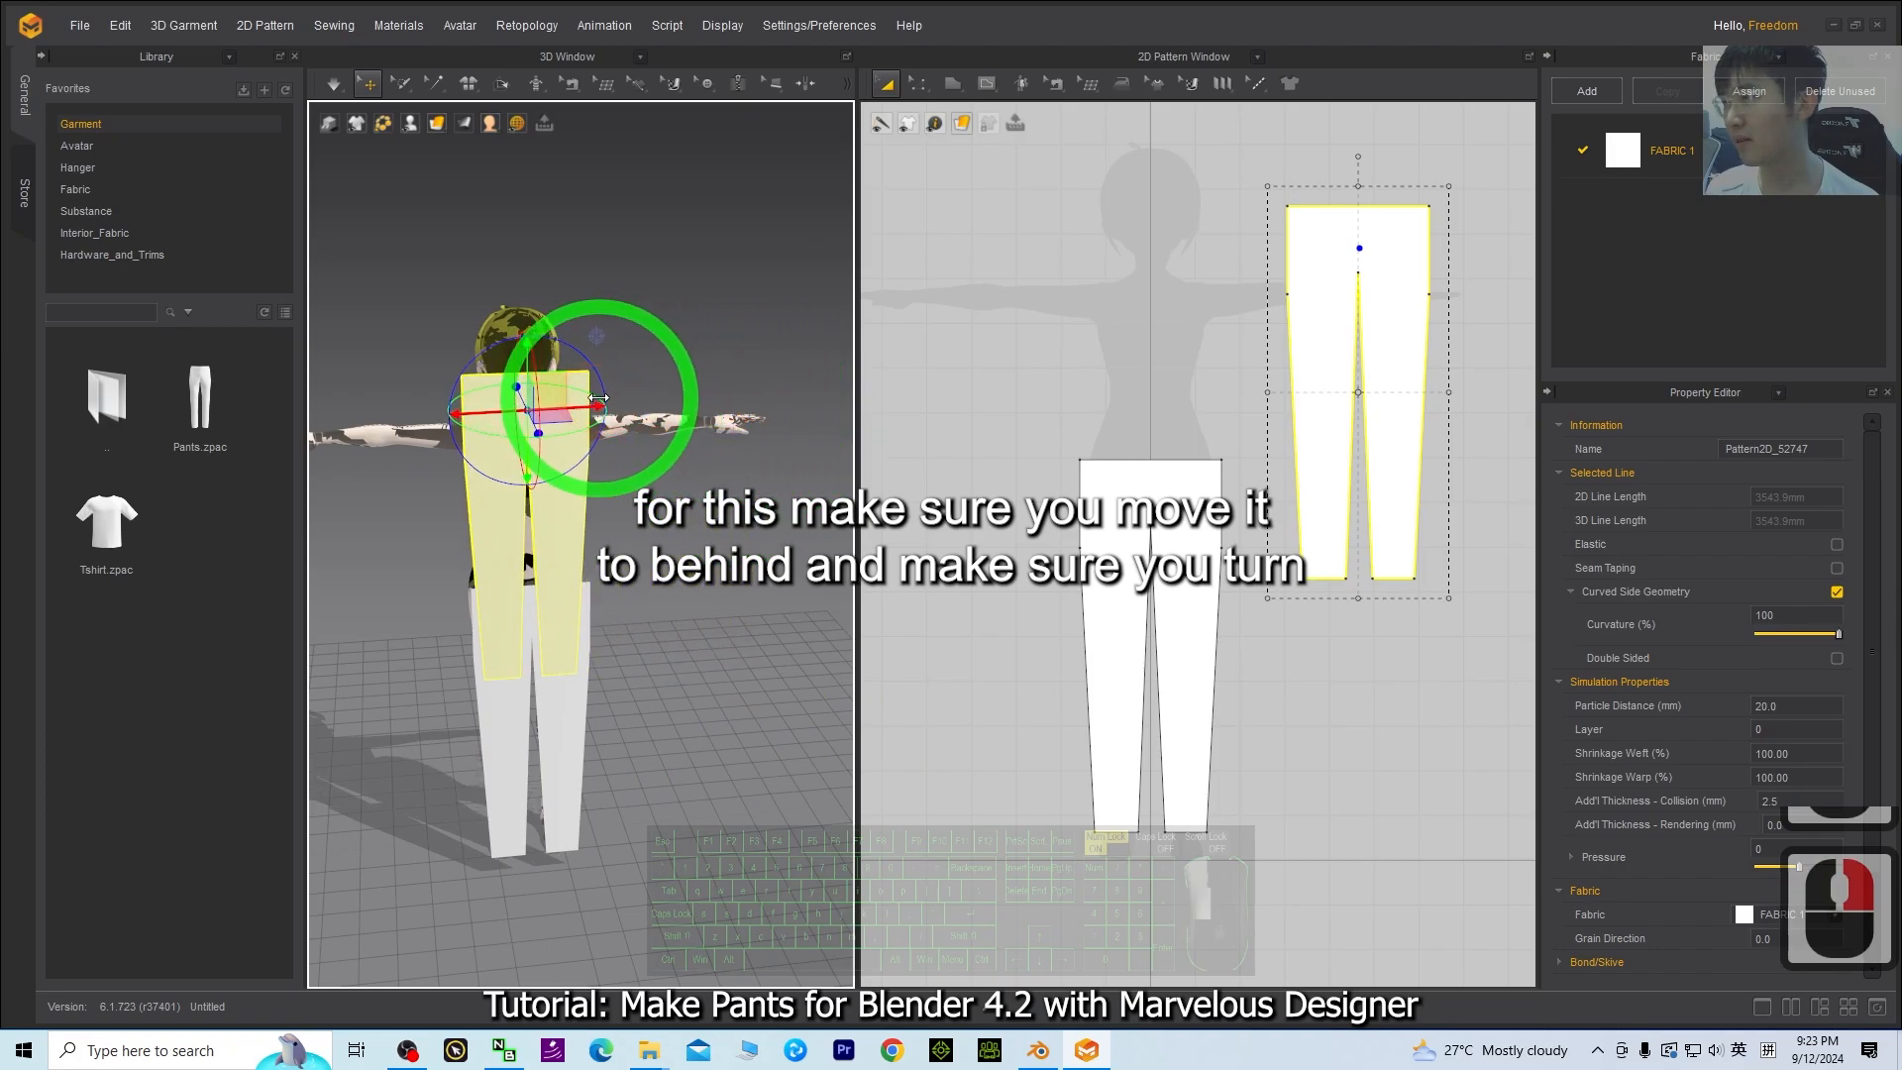
# - Turn the pasted pants piece around its vertical axis to face backwards and lower it behind the avatar's hips and legs
pyautogui.moveTo(742, 607); pyautogui.dragTo(458, 628, button='right')
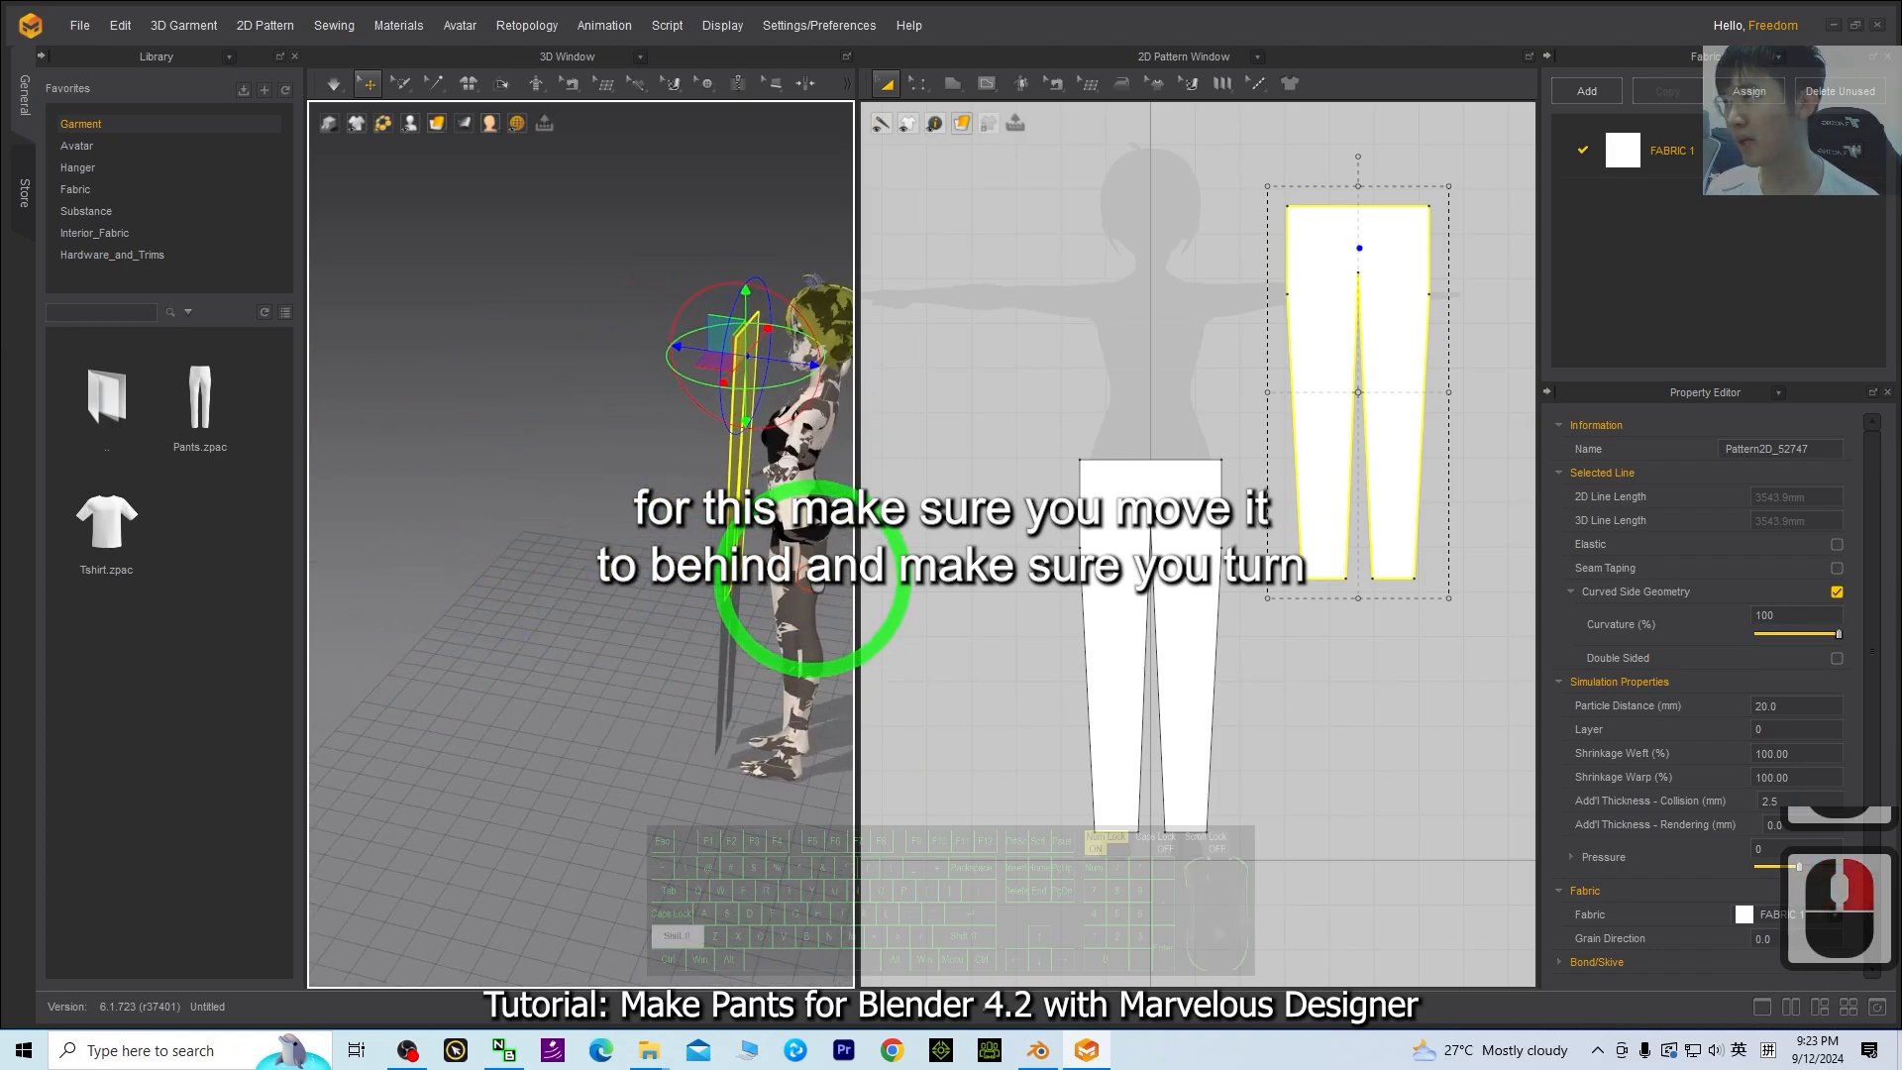
pyautogui.keyDown('shift'); pyautogui.moveTo(812, 579); pyautogui.dragTo(526, 692, button='middle'); pyautogui.keyUp('shift')
pyautogui.moveTo(557, 363); pyautogui.dragTo(587, 570, button='right')
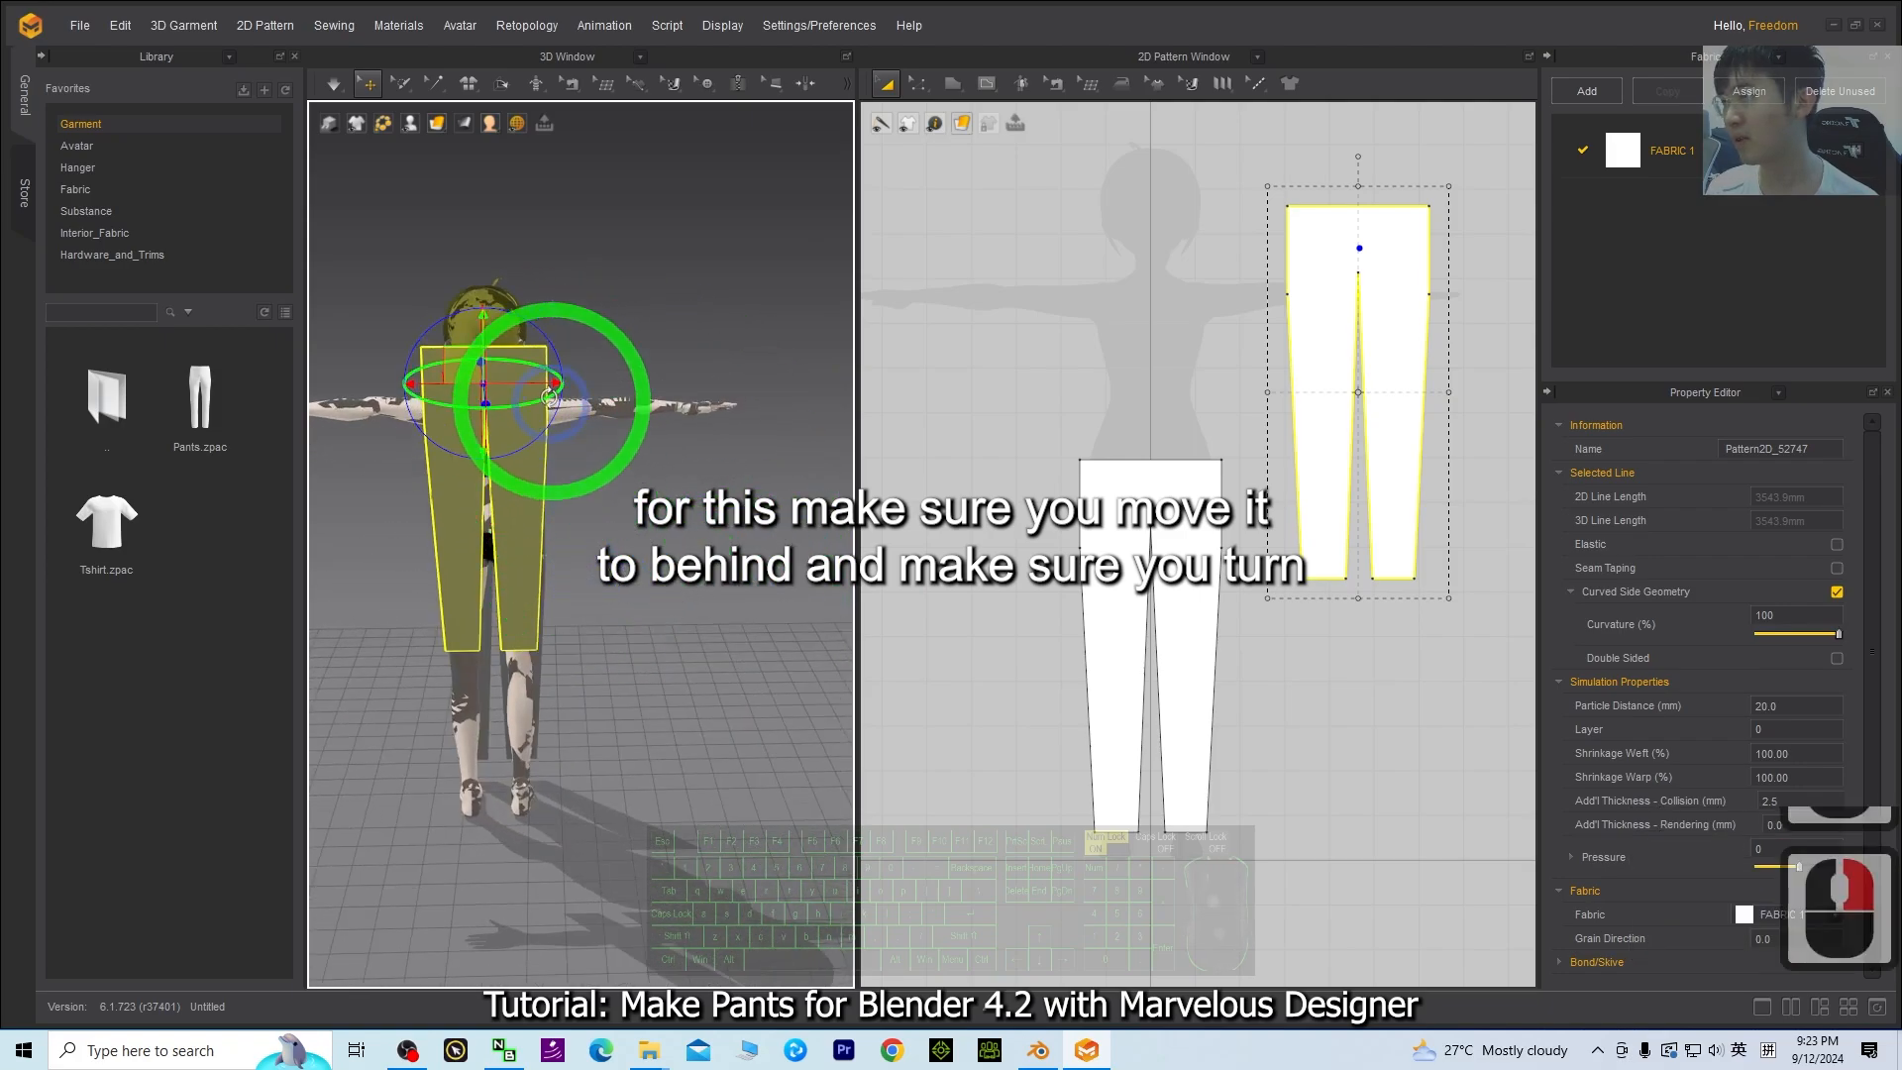
pyautogui.moveTo(453, 411); pyautogui.dragTo(200, 420)
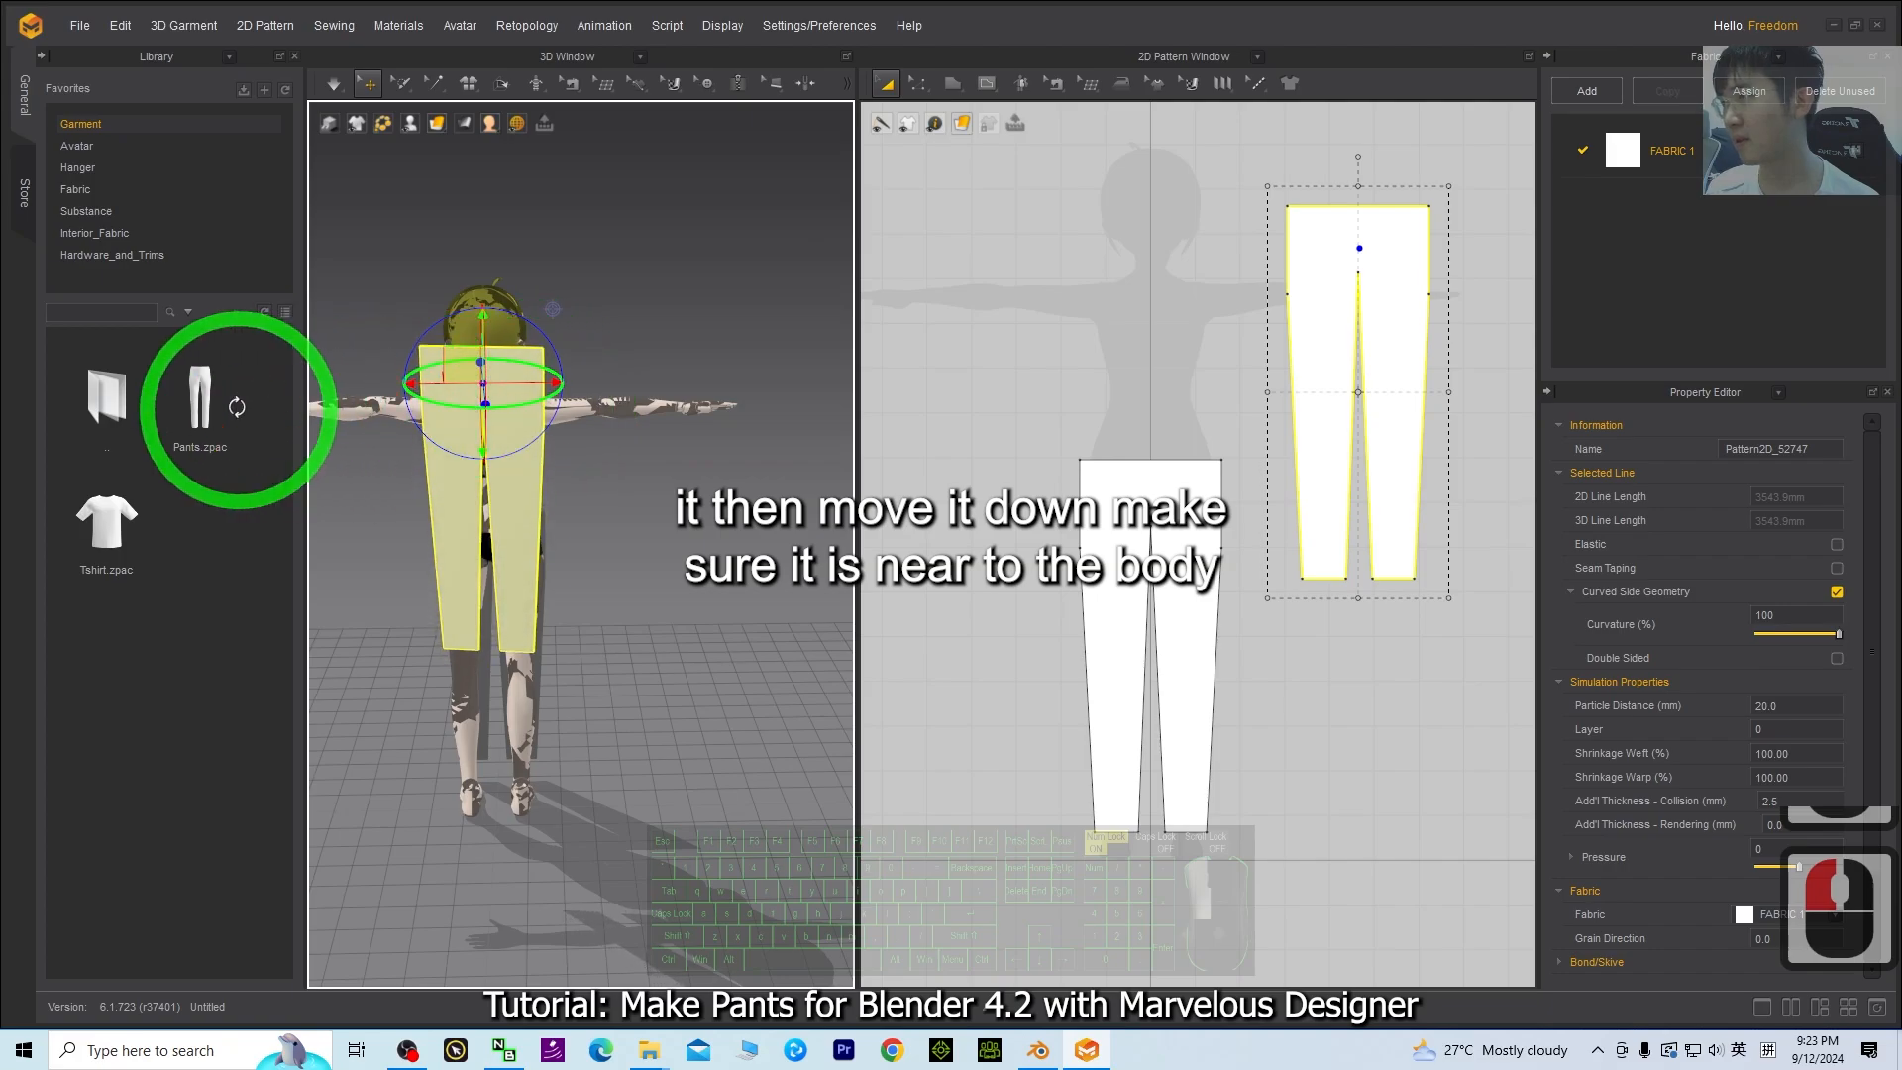
pyautogui.moveTo(425, 658); pyautogui.dragTo(507, 259, button='right')
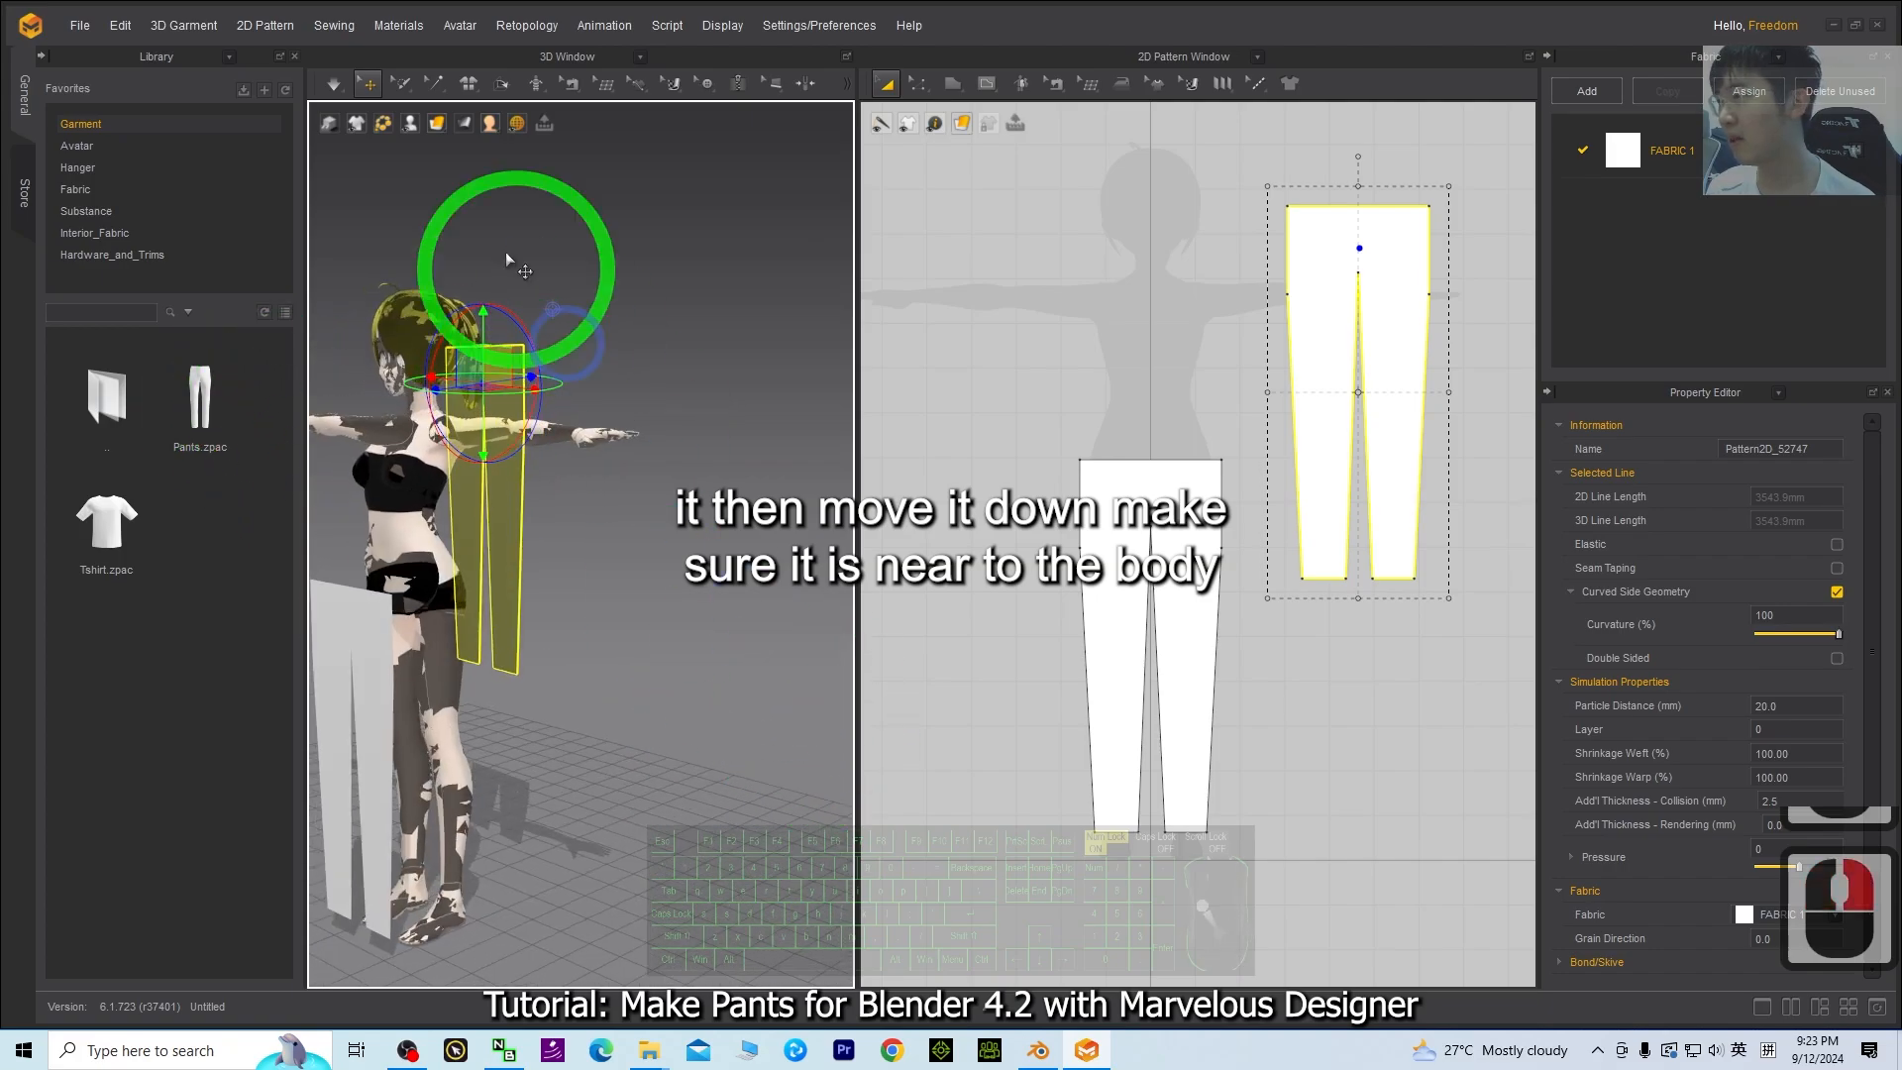
pyautogui.moveTo(479, 336); pyautogui.dragTo(469, 528)
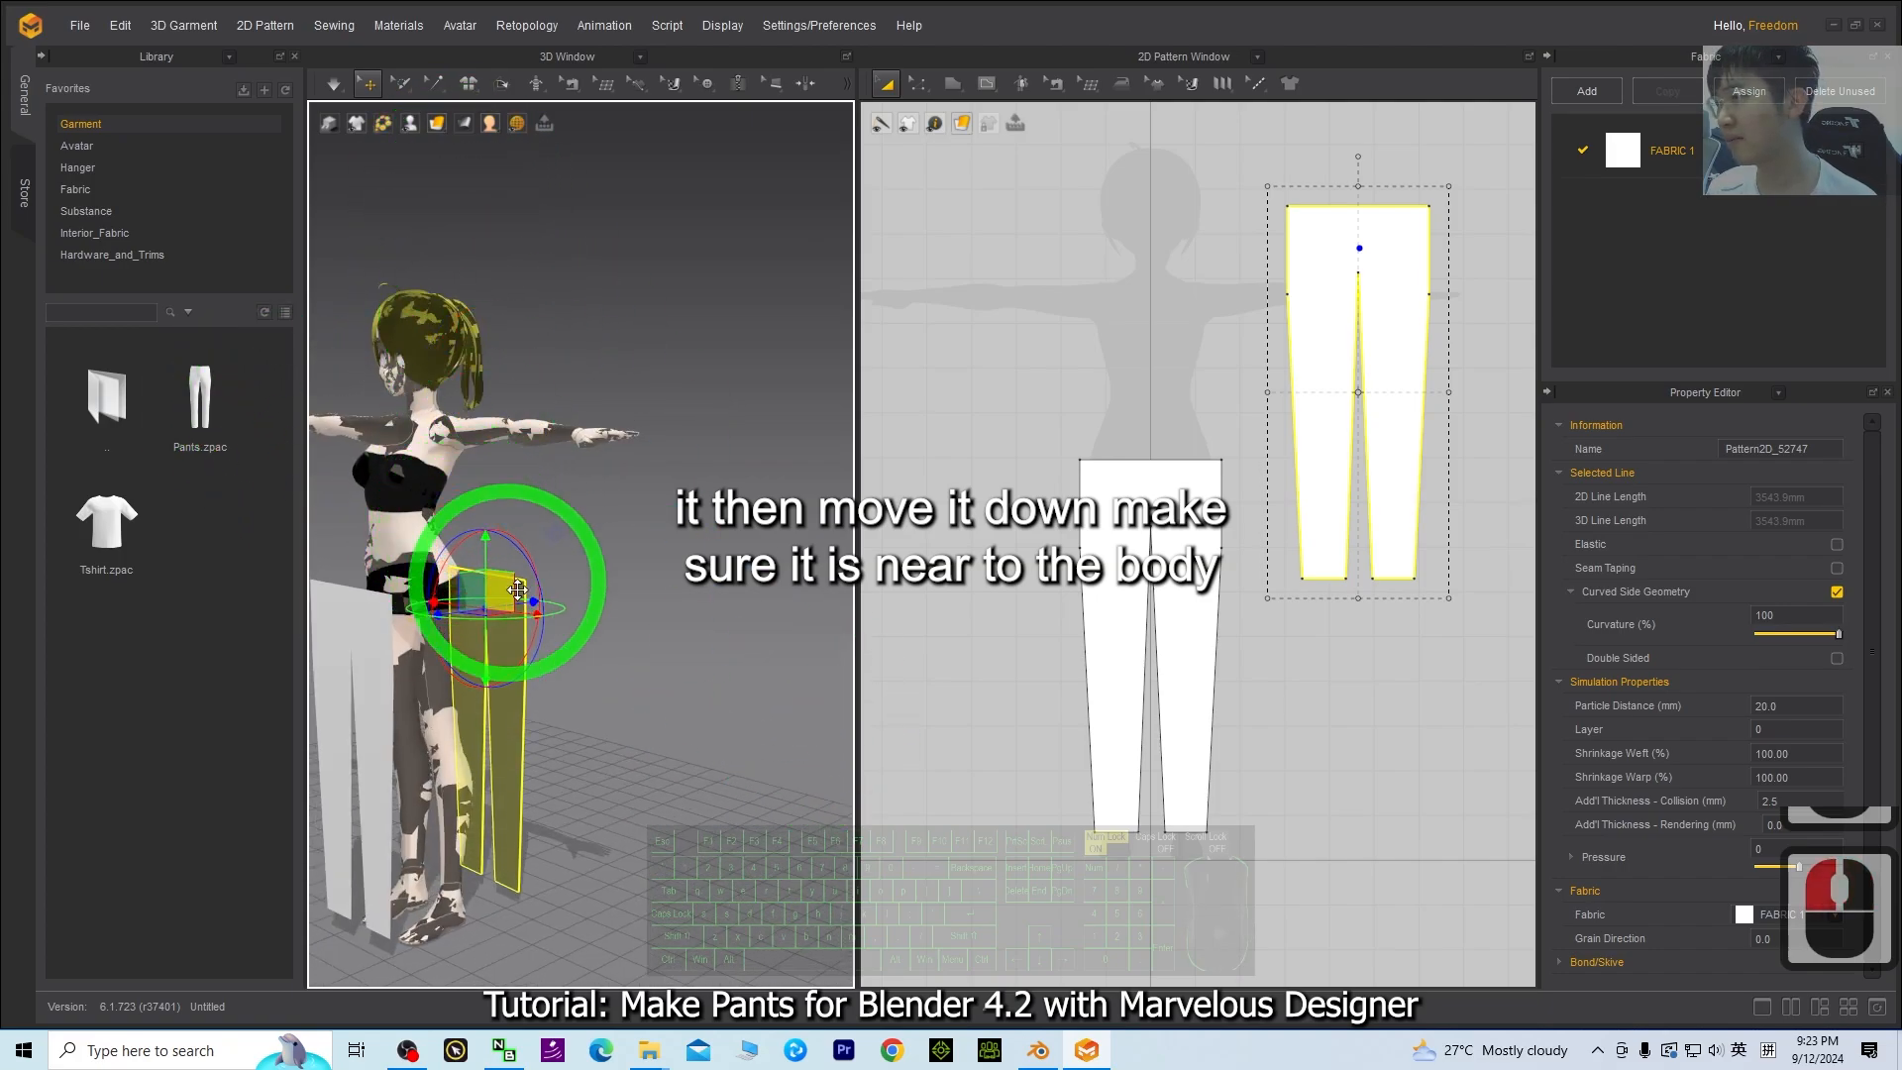
# - Move the front pants piece closer to the avatar's body in the 3D scene
pyautogui.moveTo(517, 591); pyautogui.dragTo(794, 787, button='right')
pyautogui.click(550, 691)
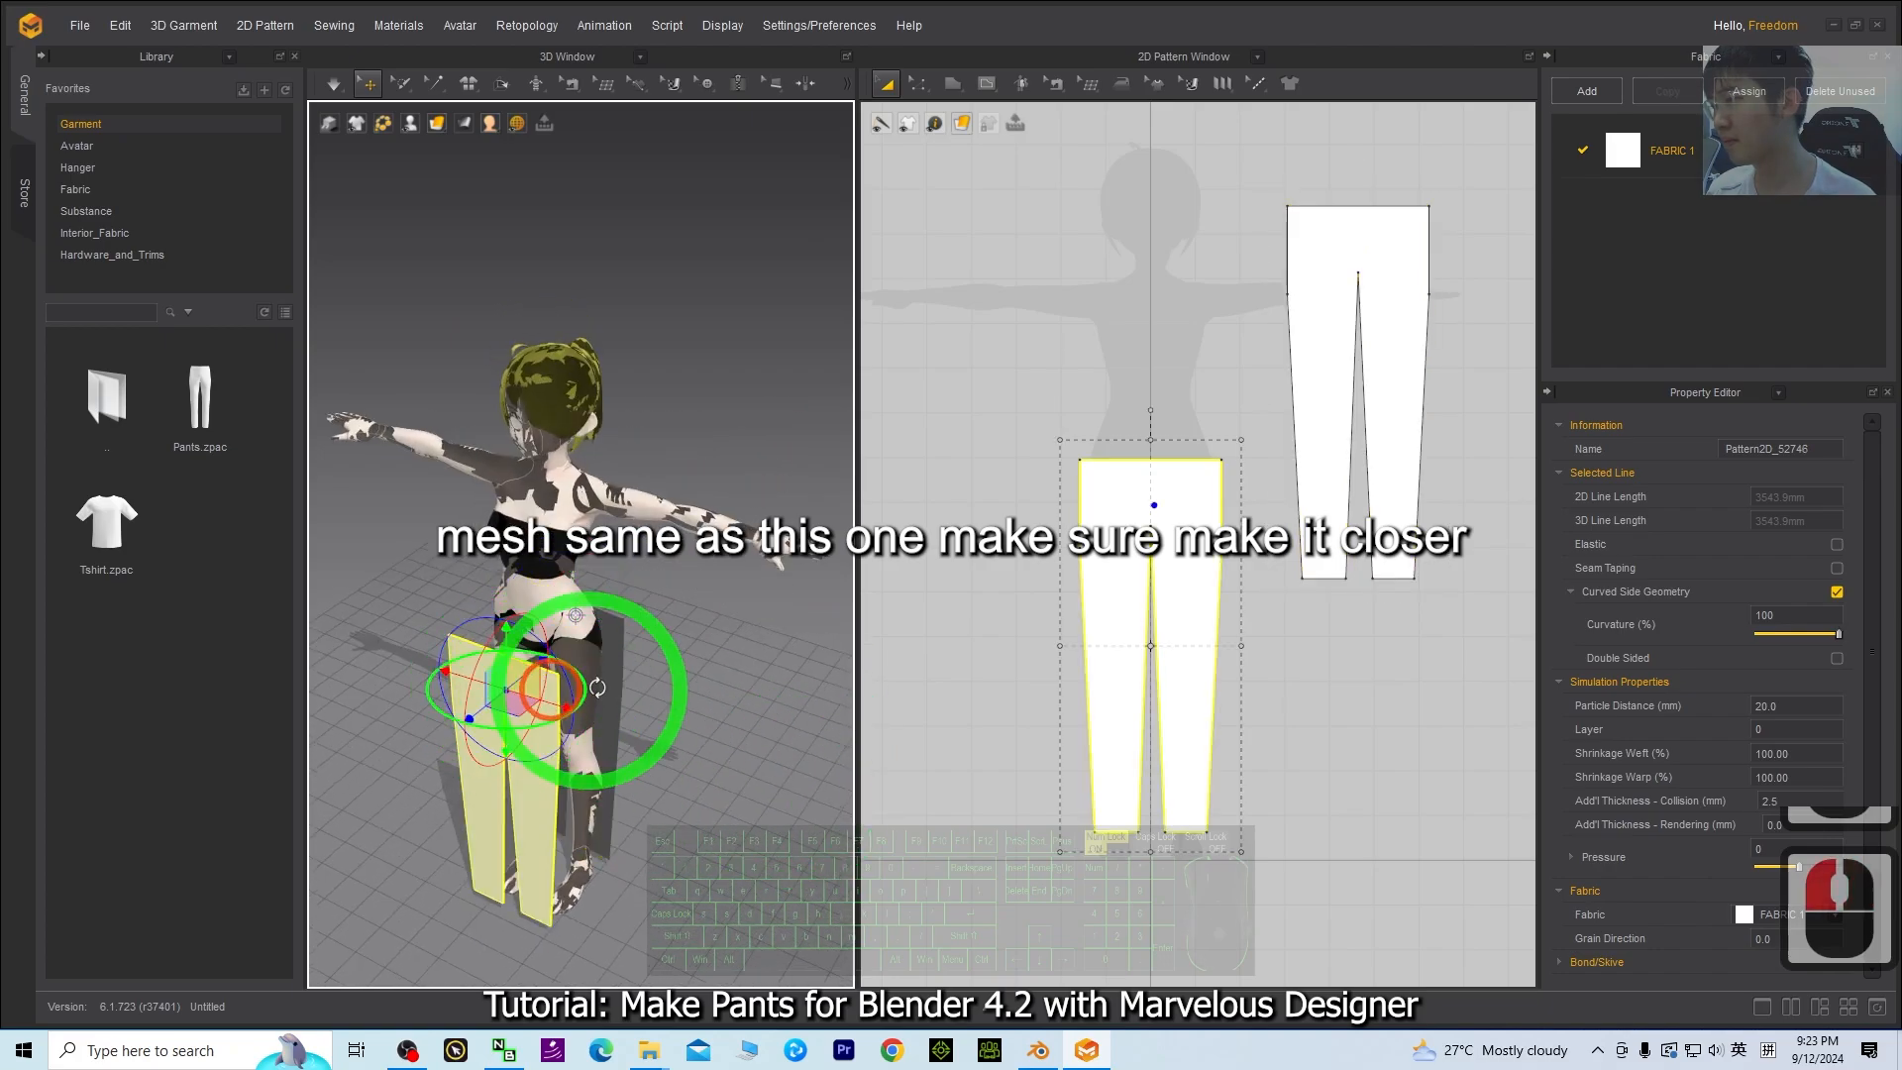
pyautogui.moveTo(597, 687); pyautogui.dragTo(525, 685, button='right')
pyautogui.moveTo(537, 686); pyautogui.dragTo(572, 691)
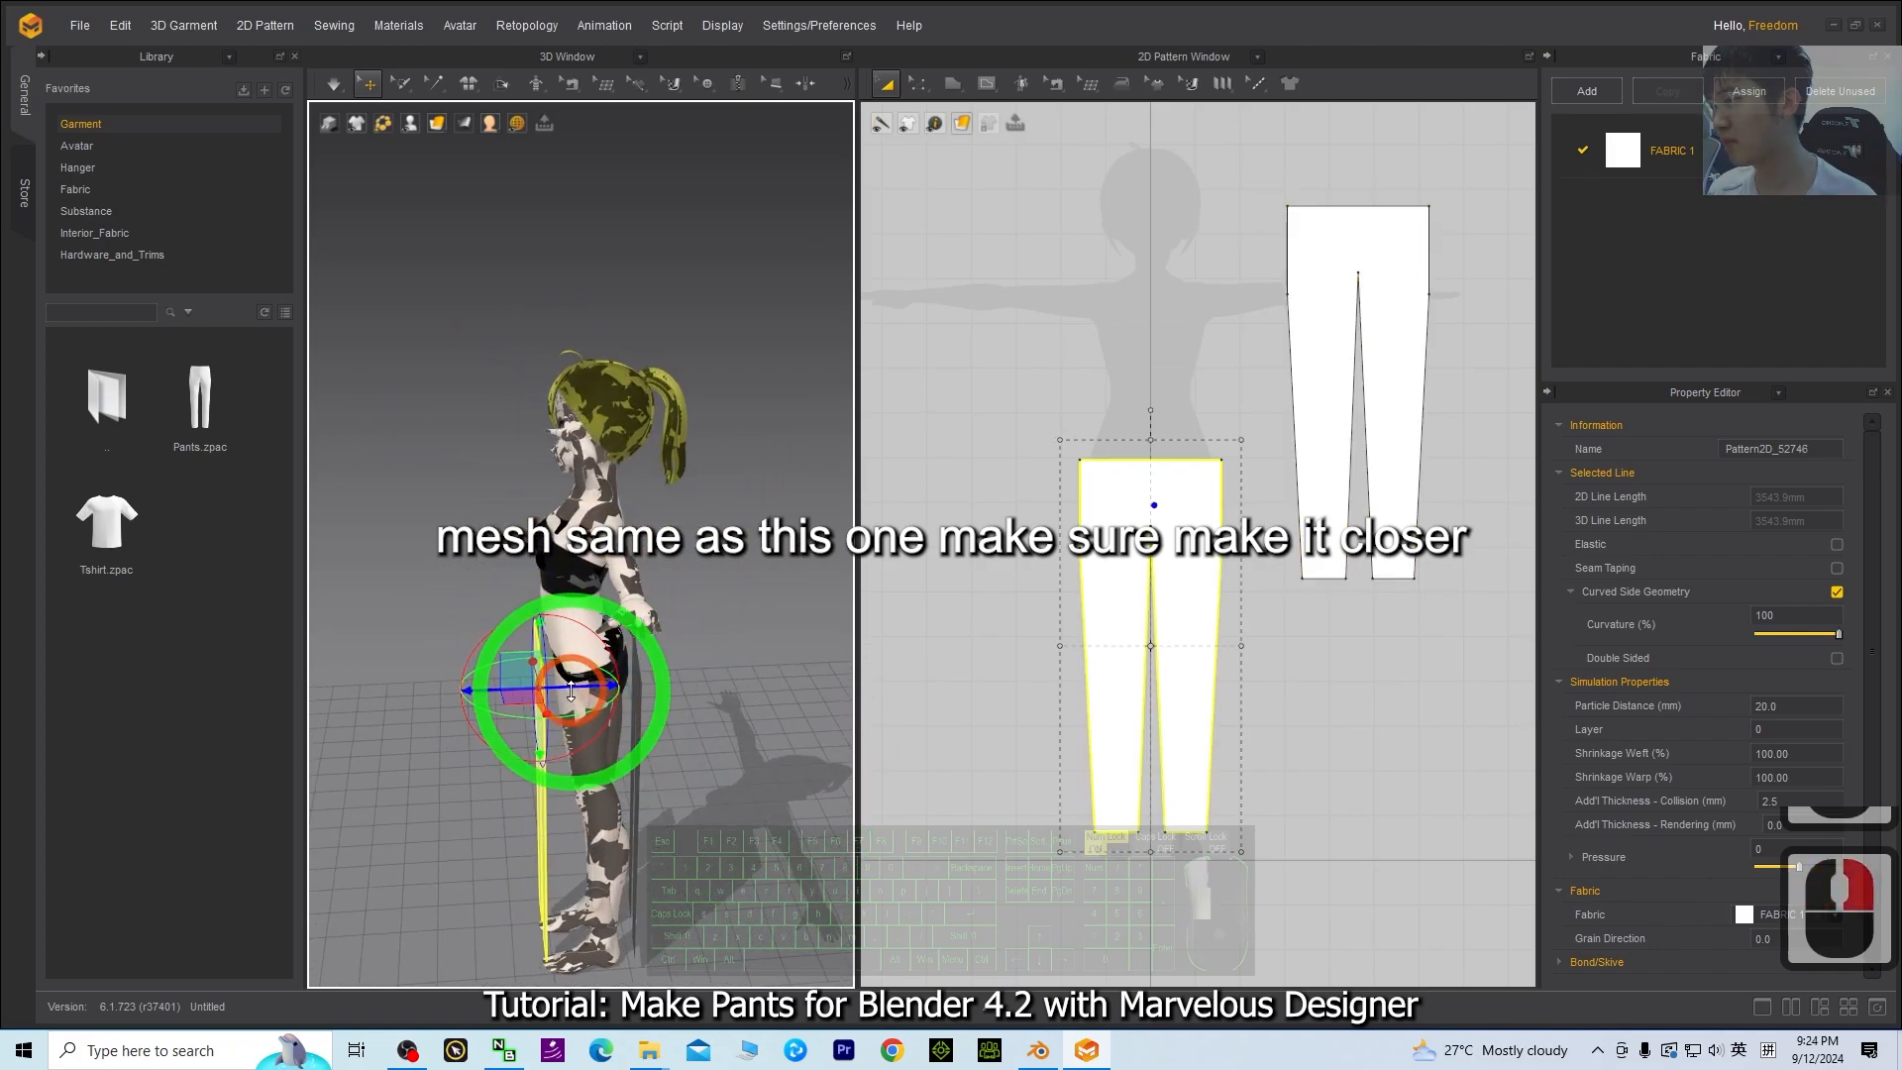
pyautogui.moveTo(572, 690)
pyautogui.mouseDown(button='right')
pyautogui.moveTo(295, 806)
pyautogui.moveTo(477, 763)
pyautogui.moveTo(509, 785)
pyautogui.moveTo(711, 734)
pyautogui.mouseUp(button='right')
pyautogui.keyDown('shift'); pyautogui.moveTo(745, 794); pyautogui.dragTo(765, 719, button='middle'); pyautogui.keyUp('shift')
pyautogui.moveTo(765, 719); pyautogui.dragTo(696, 726, button='right')
# - Use Free Sewing to join the front piece's left outer edge, waist to hem, to the back piece's right outer edge
pyautogui.click(1152, 455)
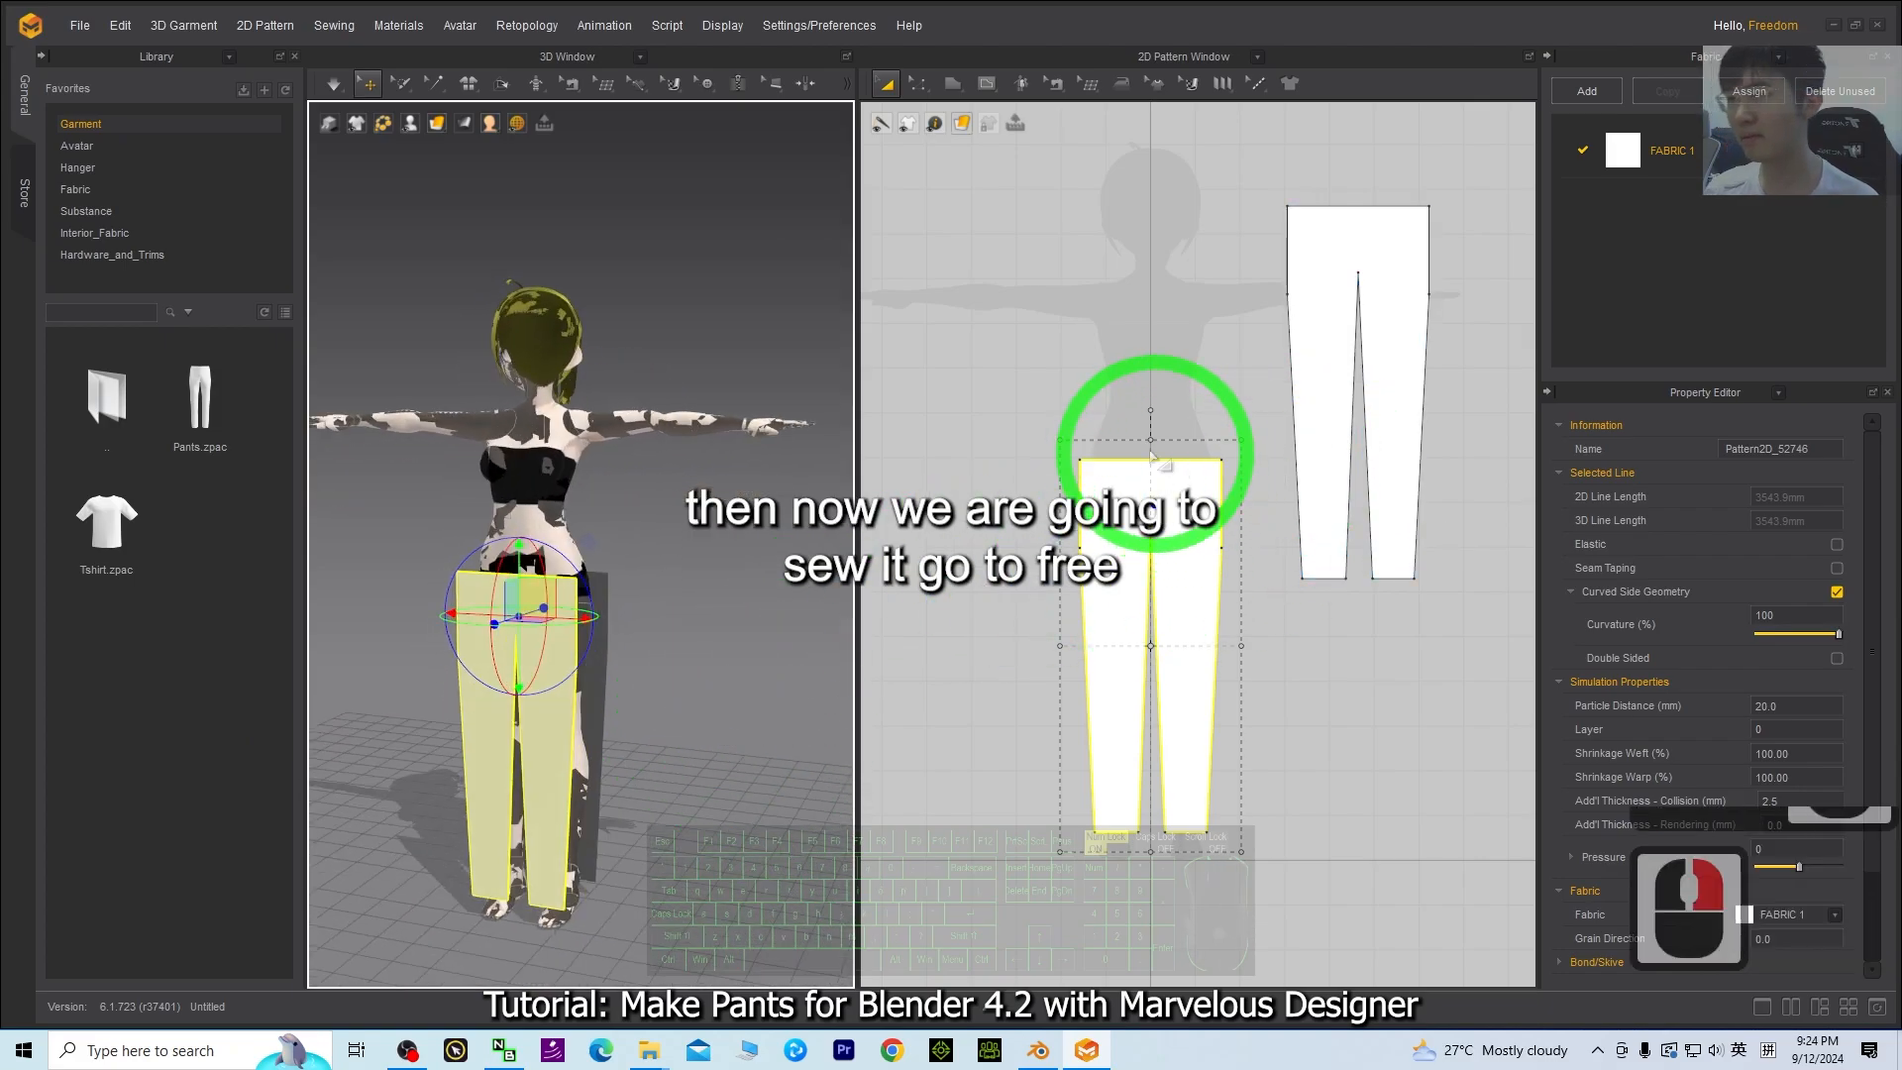
pyautogui.click(1054, 85)
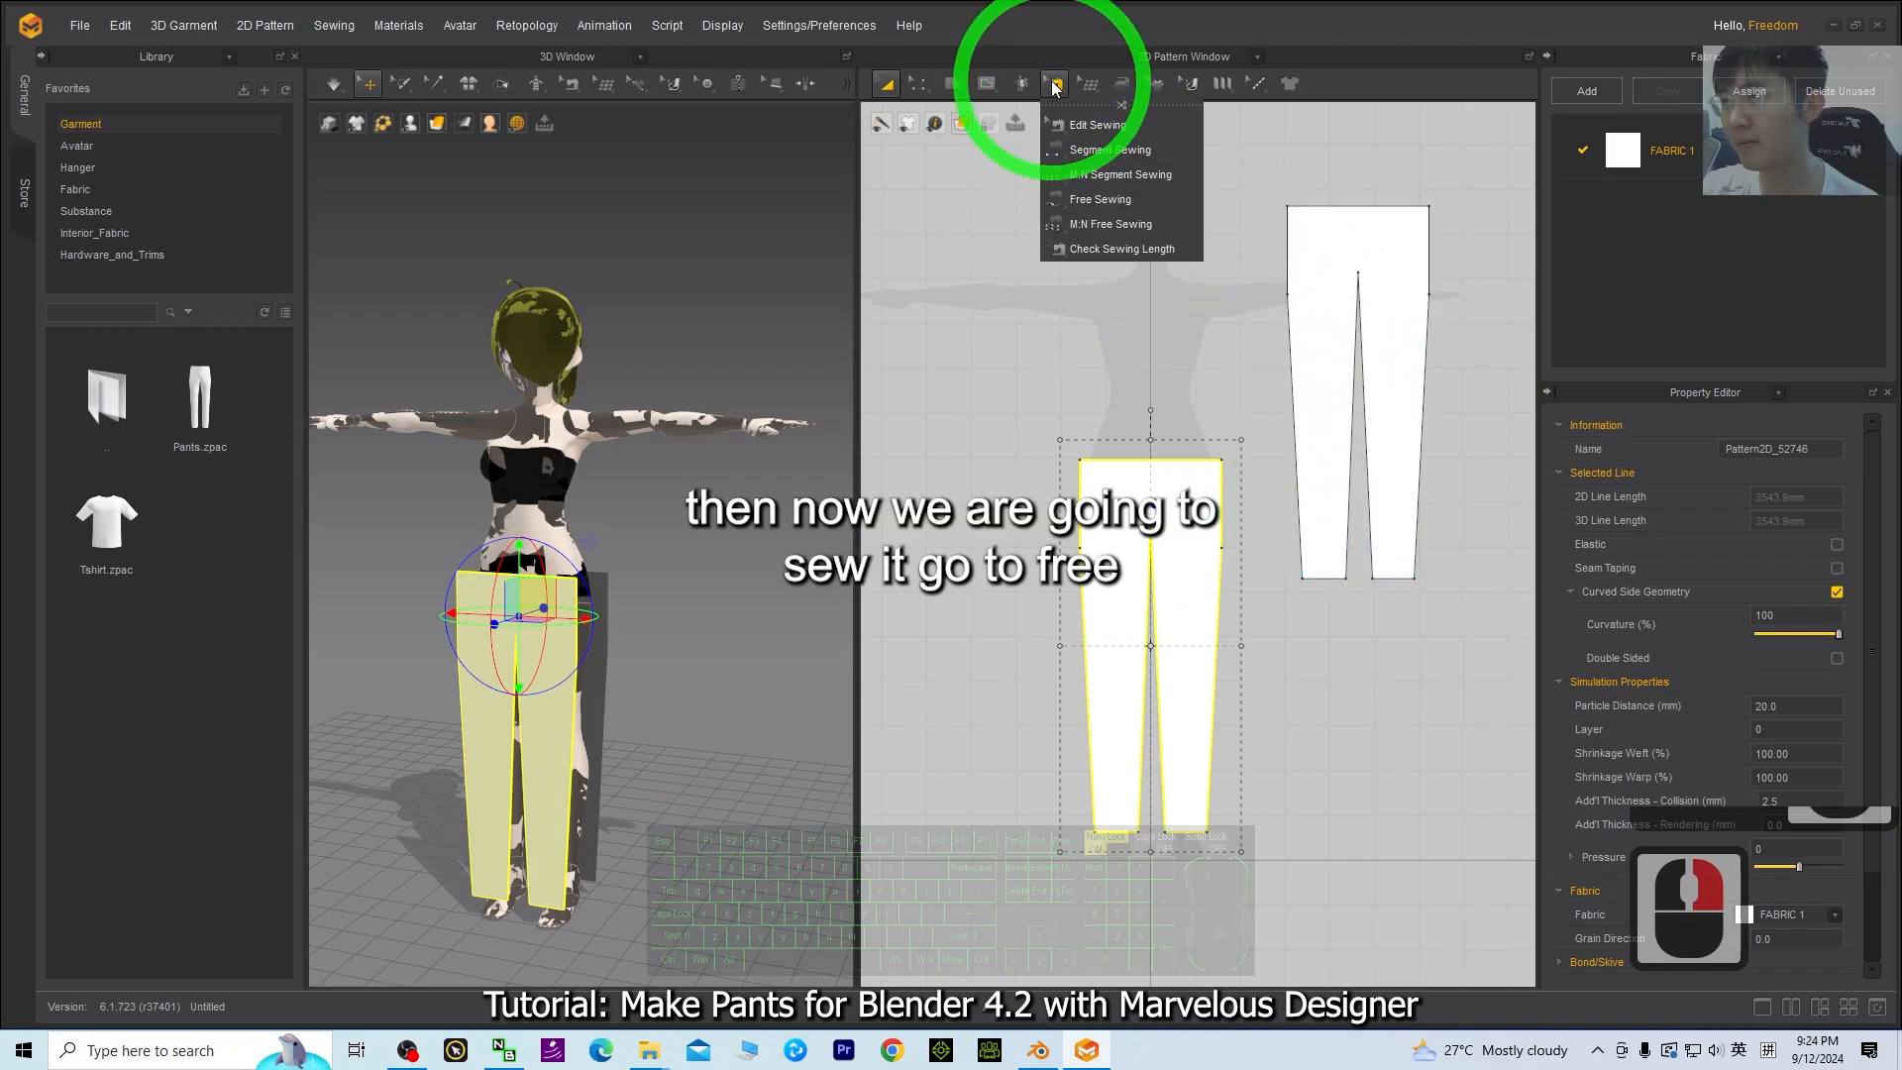
pyautogui.click(1099, 199)
pyautogui.click(1081, 463)
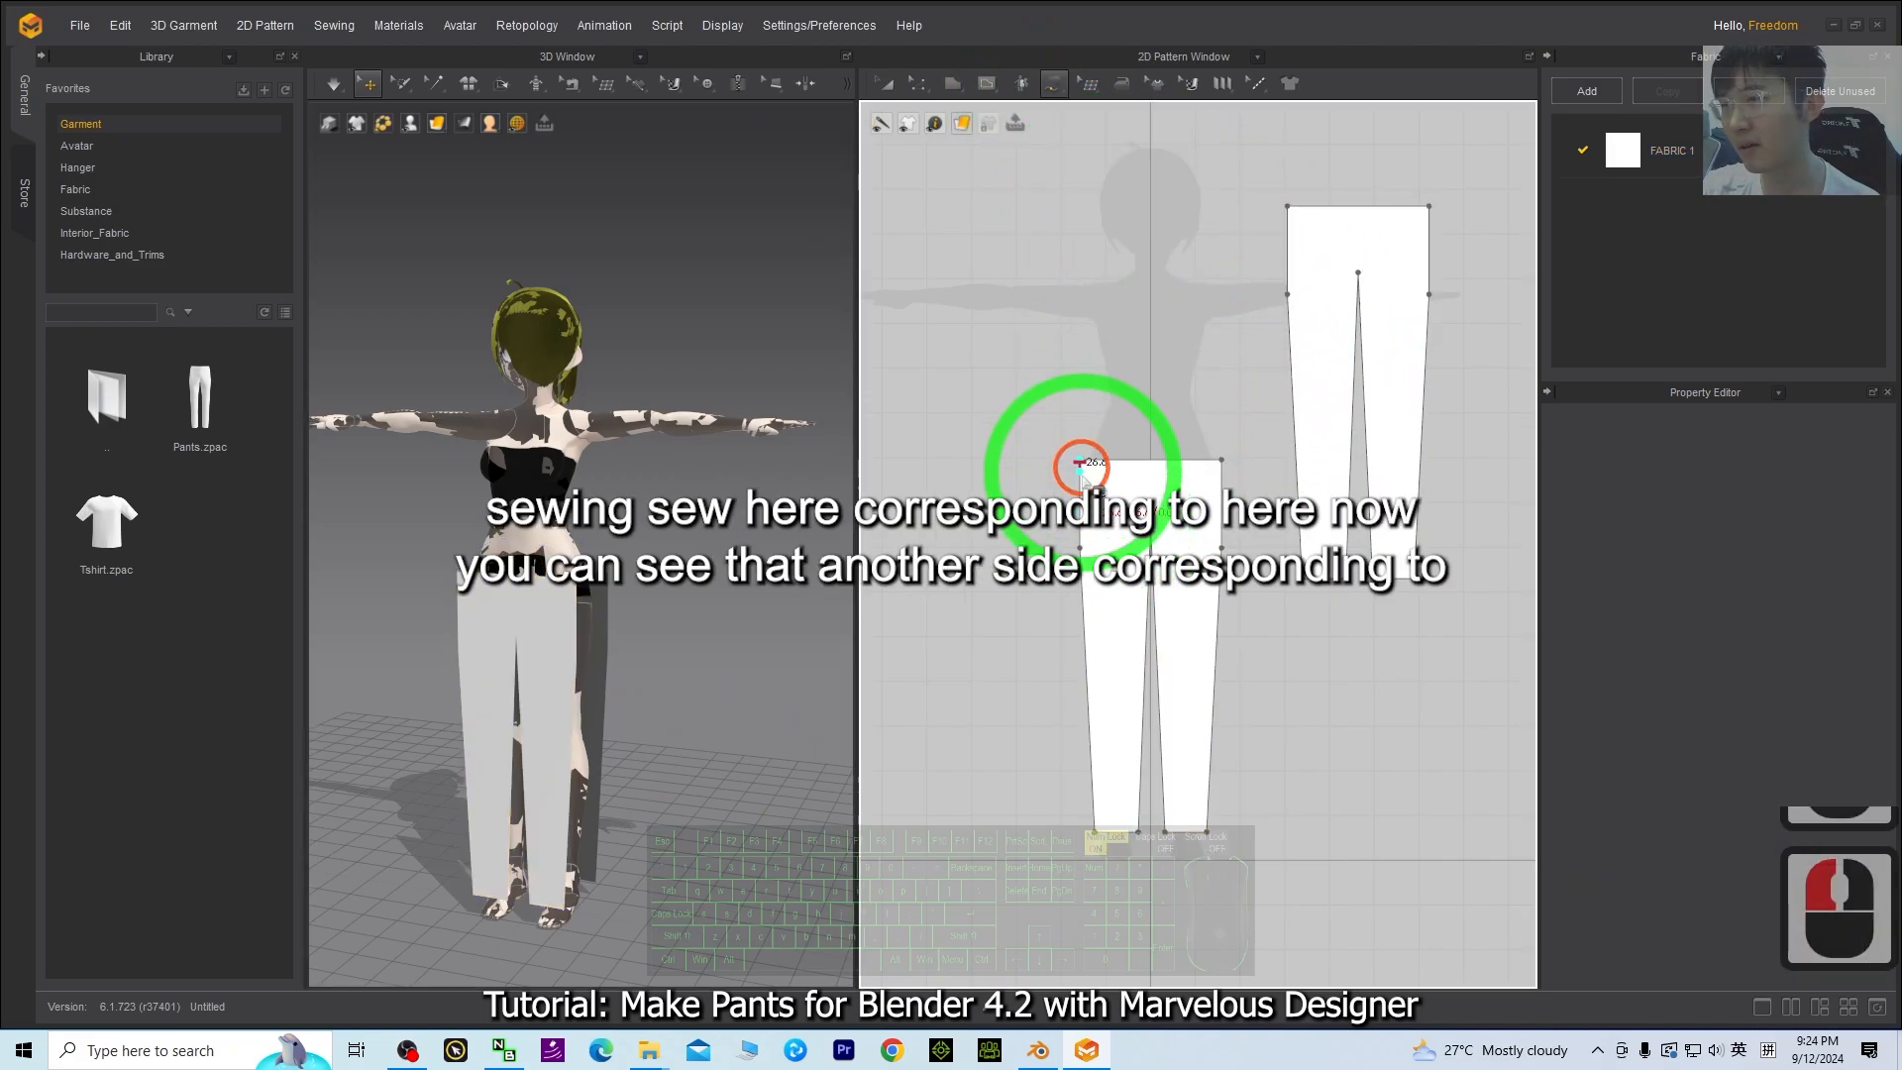
pyautogui.click(1093, 831)
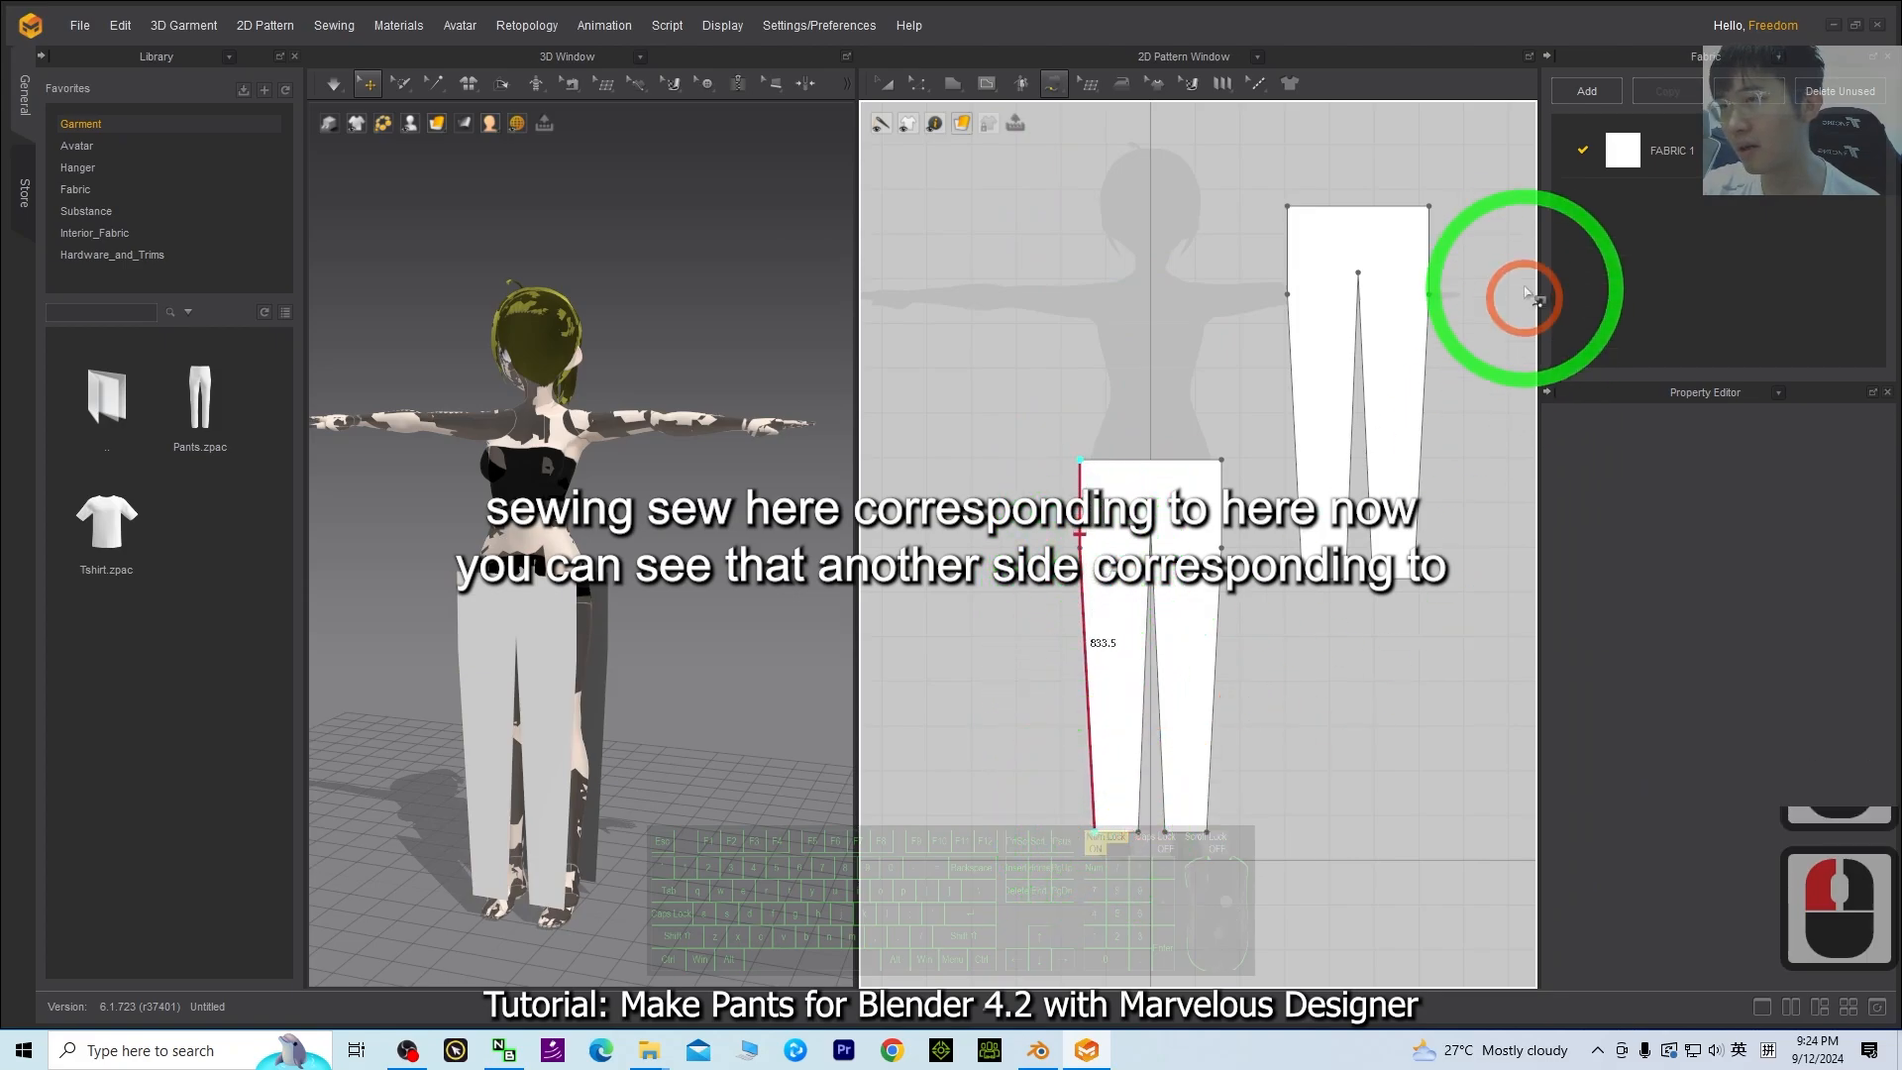
pyautogui.click(1427, 209)
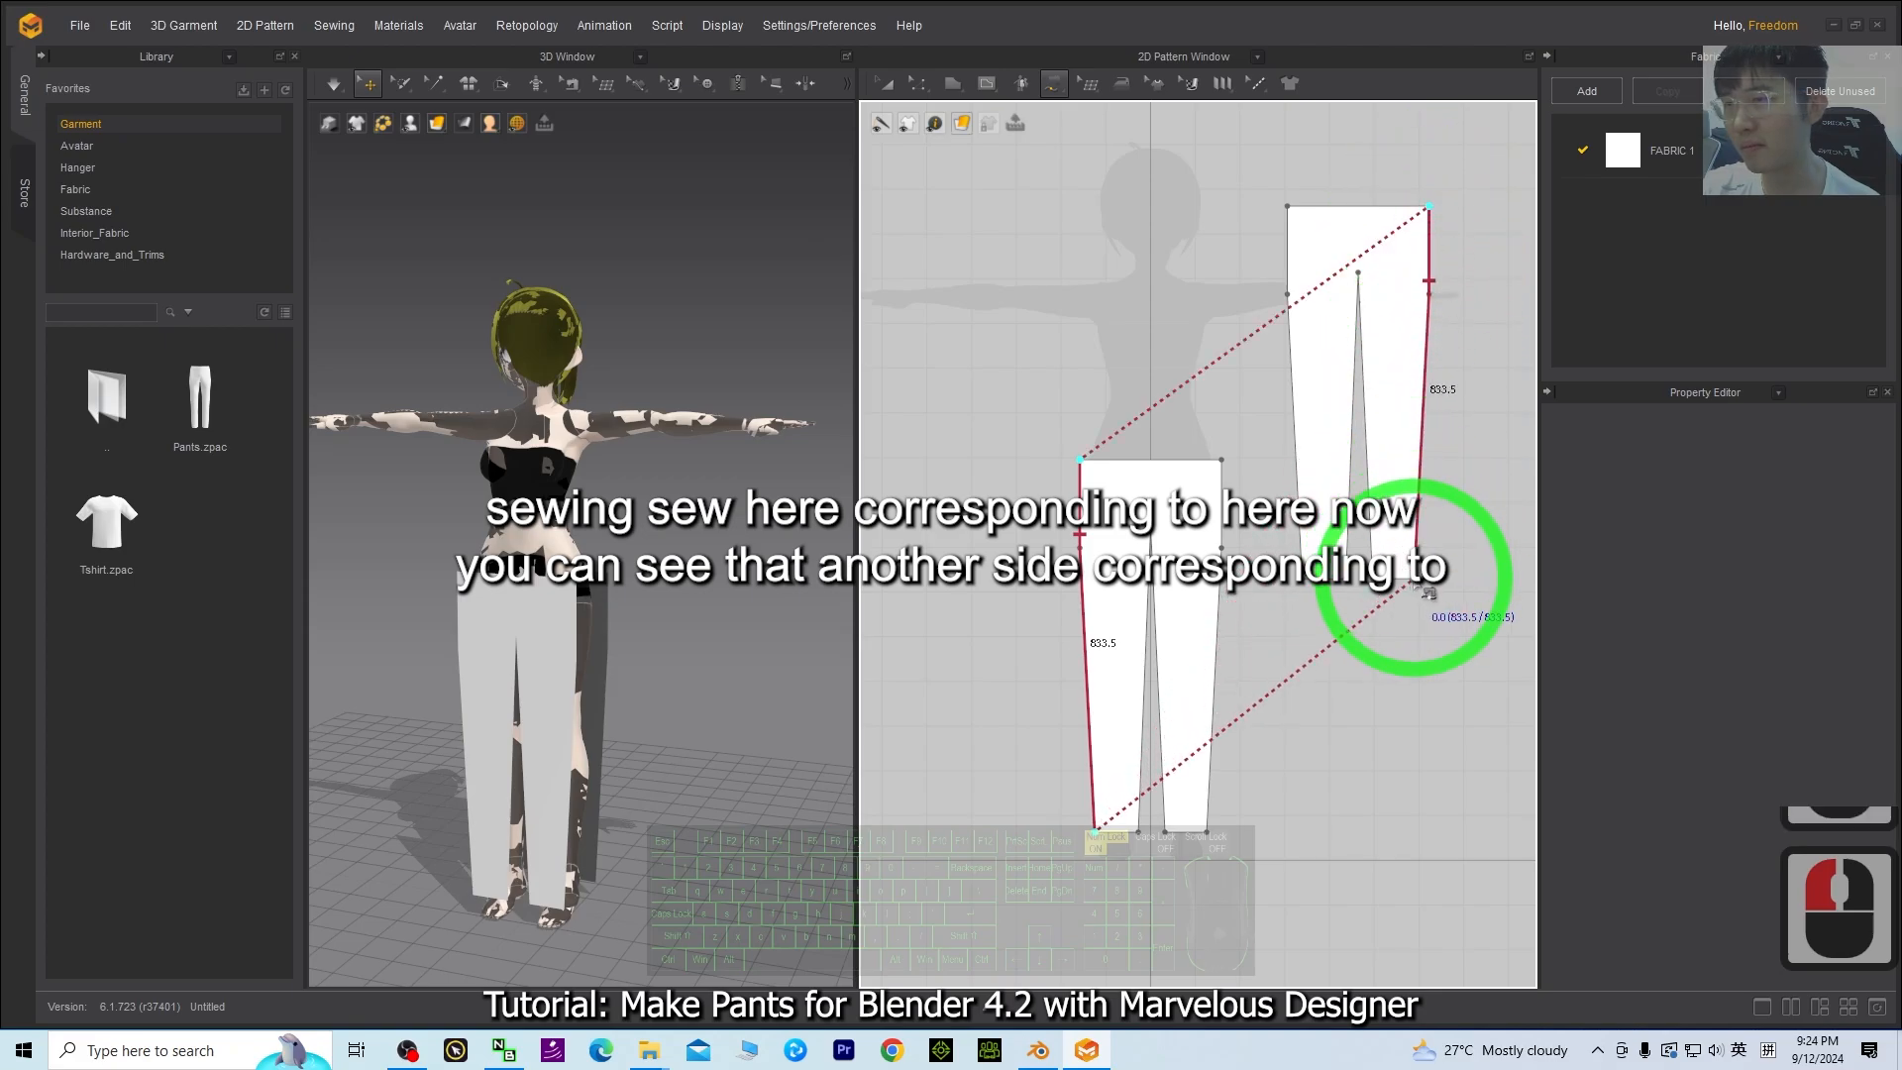
# - Use Free Sewing to join the back piece's left outer edge, waist to hem, to the front piece's right outer edge
pyautogui.moveTo(662, 674); pyautogui.dragTo(861, 706, button='right')
pyautogui.moveTo(408, 624); pyautogui.dragTo(947, 331, button='right')
pyautogui.moveTo(1288, 208); pyautogui.dragTo(1296, 495)
pyautogui.click(1235, 471)
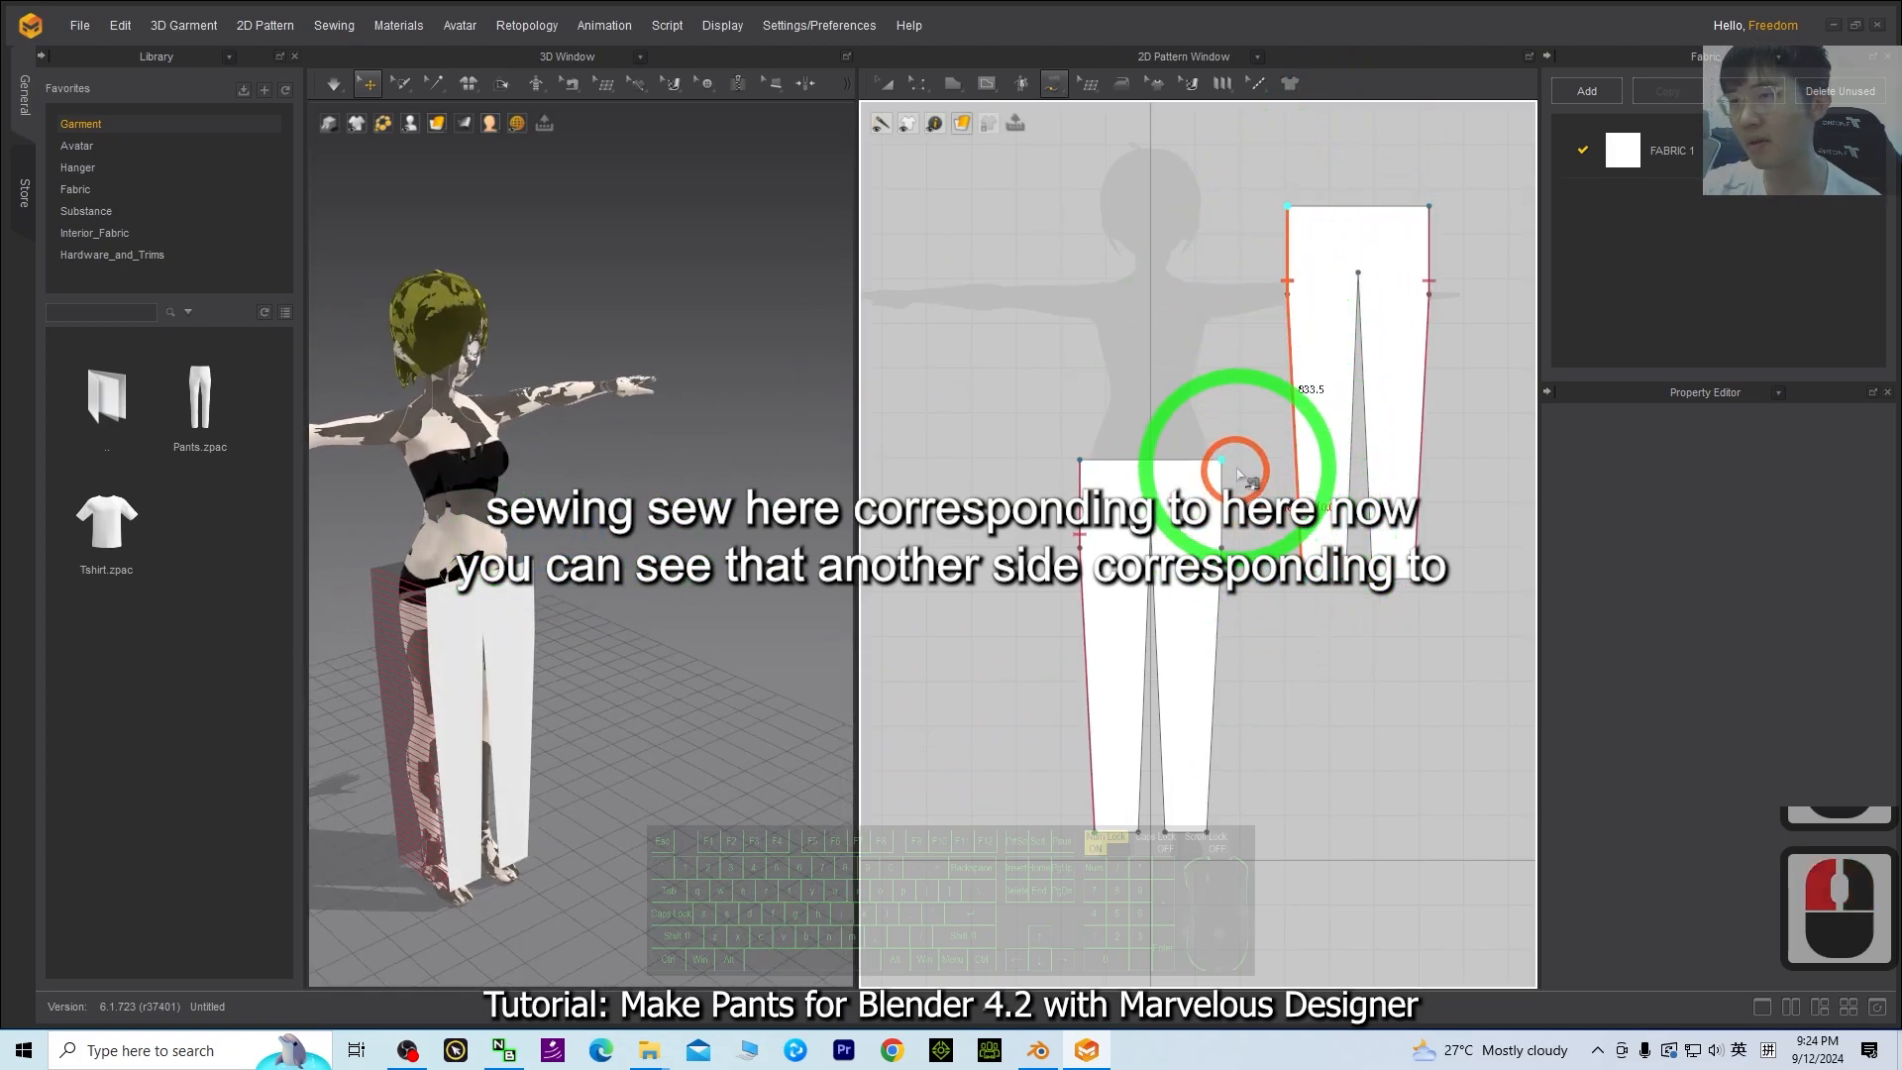
pyautogui.click(1224, 460)
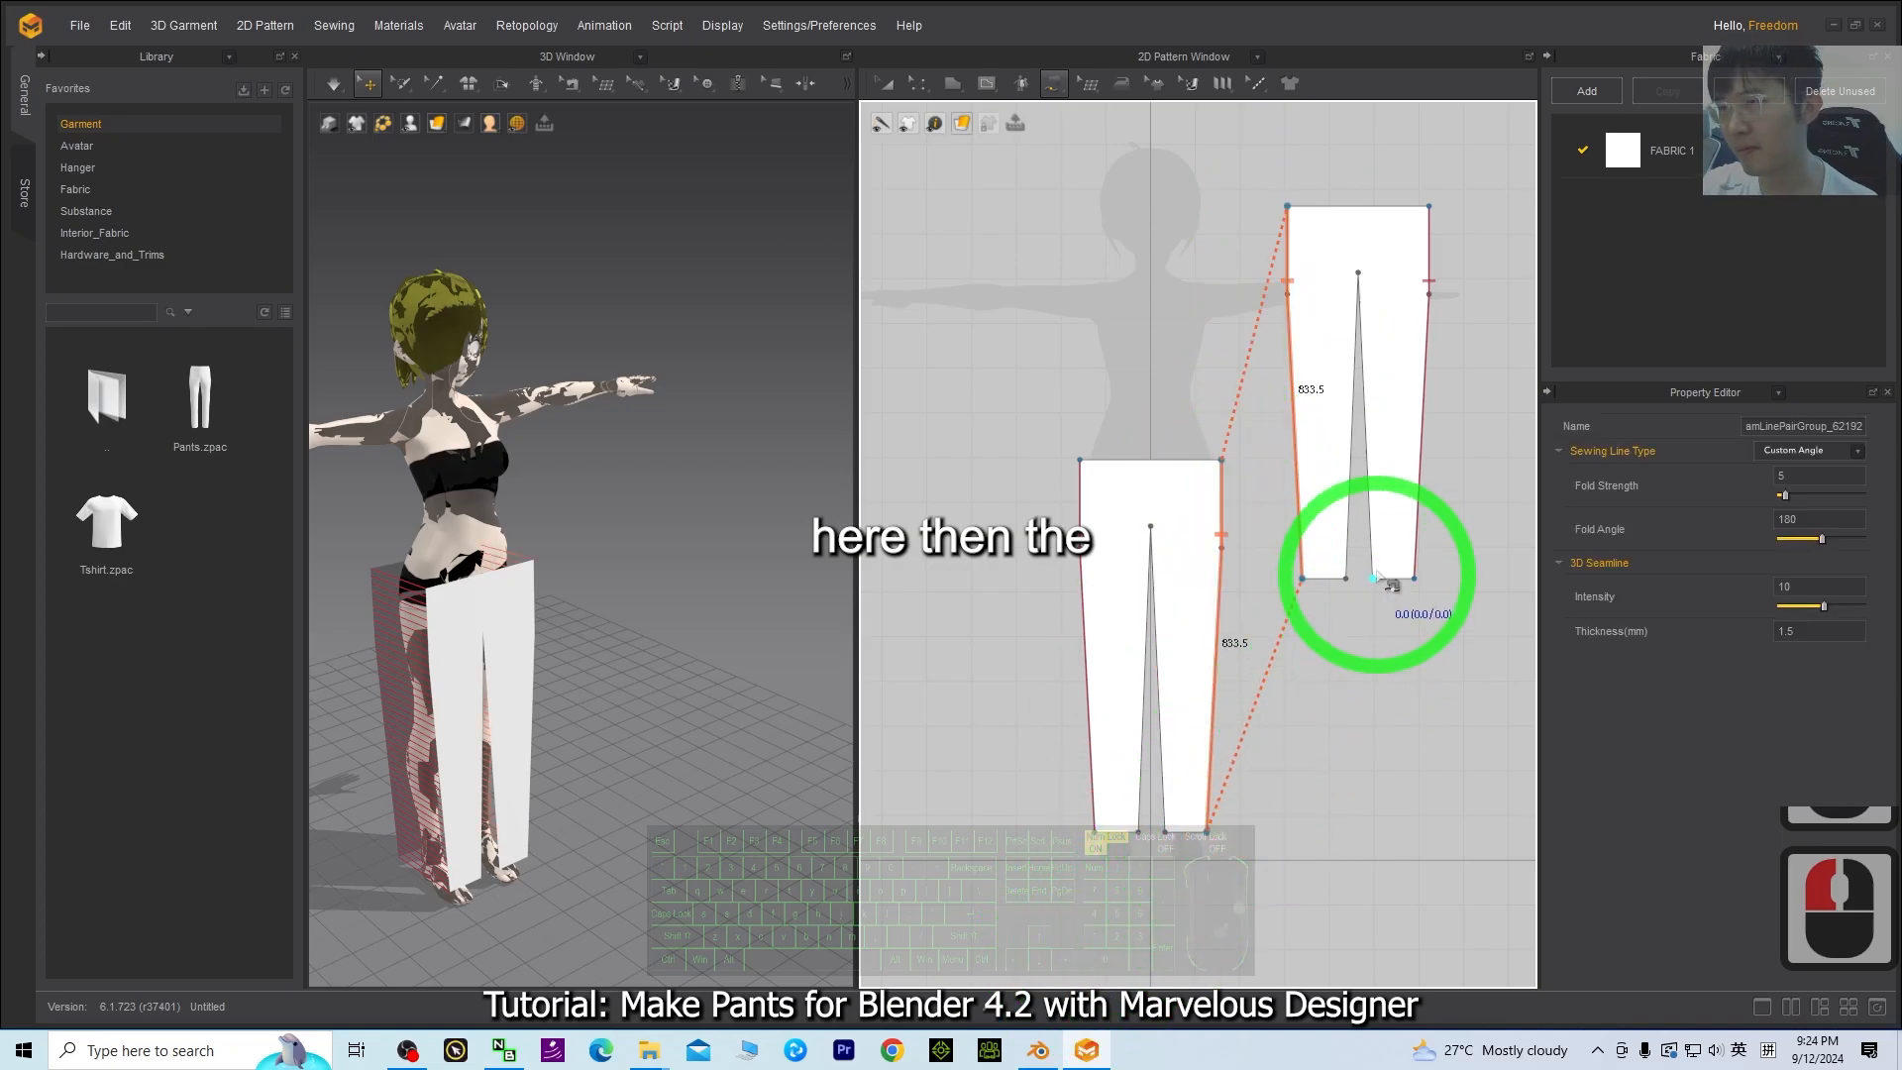
pyautogui.click(1358, 275)
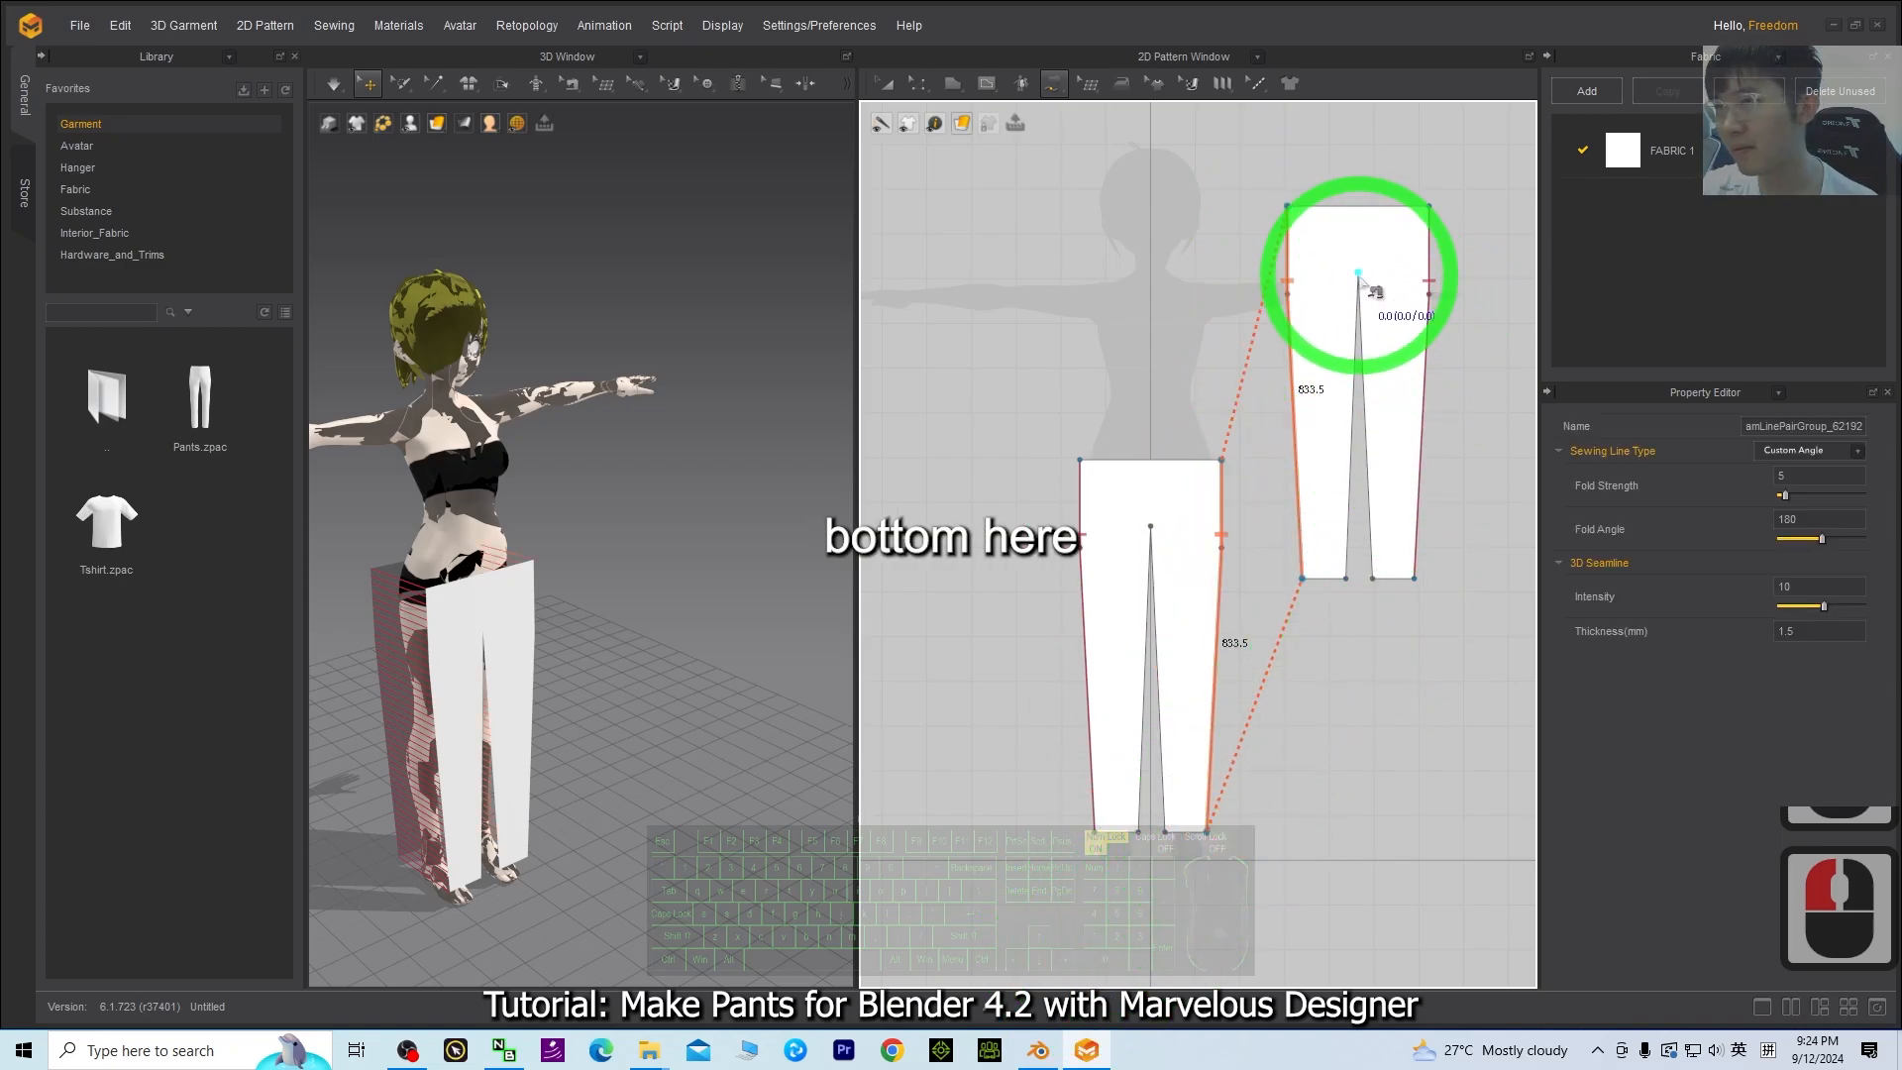
pyautogui.moveTo(616, 639); pyautogui.dragTo(679, 565, button='right')
pyautogui.moveTo(1358, 274); pyautogui.dragTo(1384, 548)
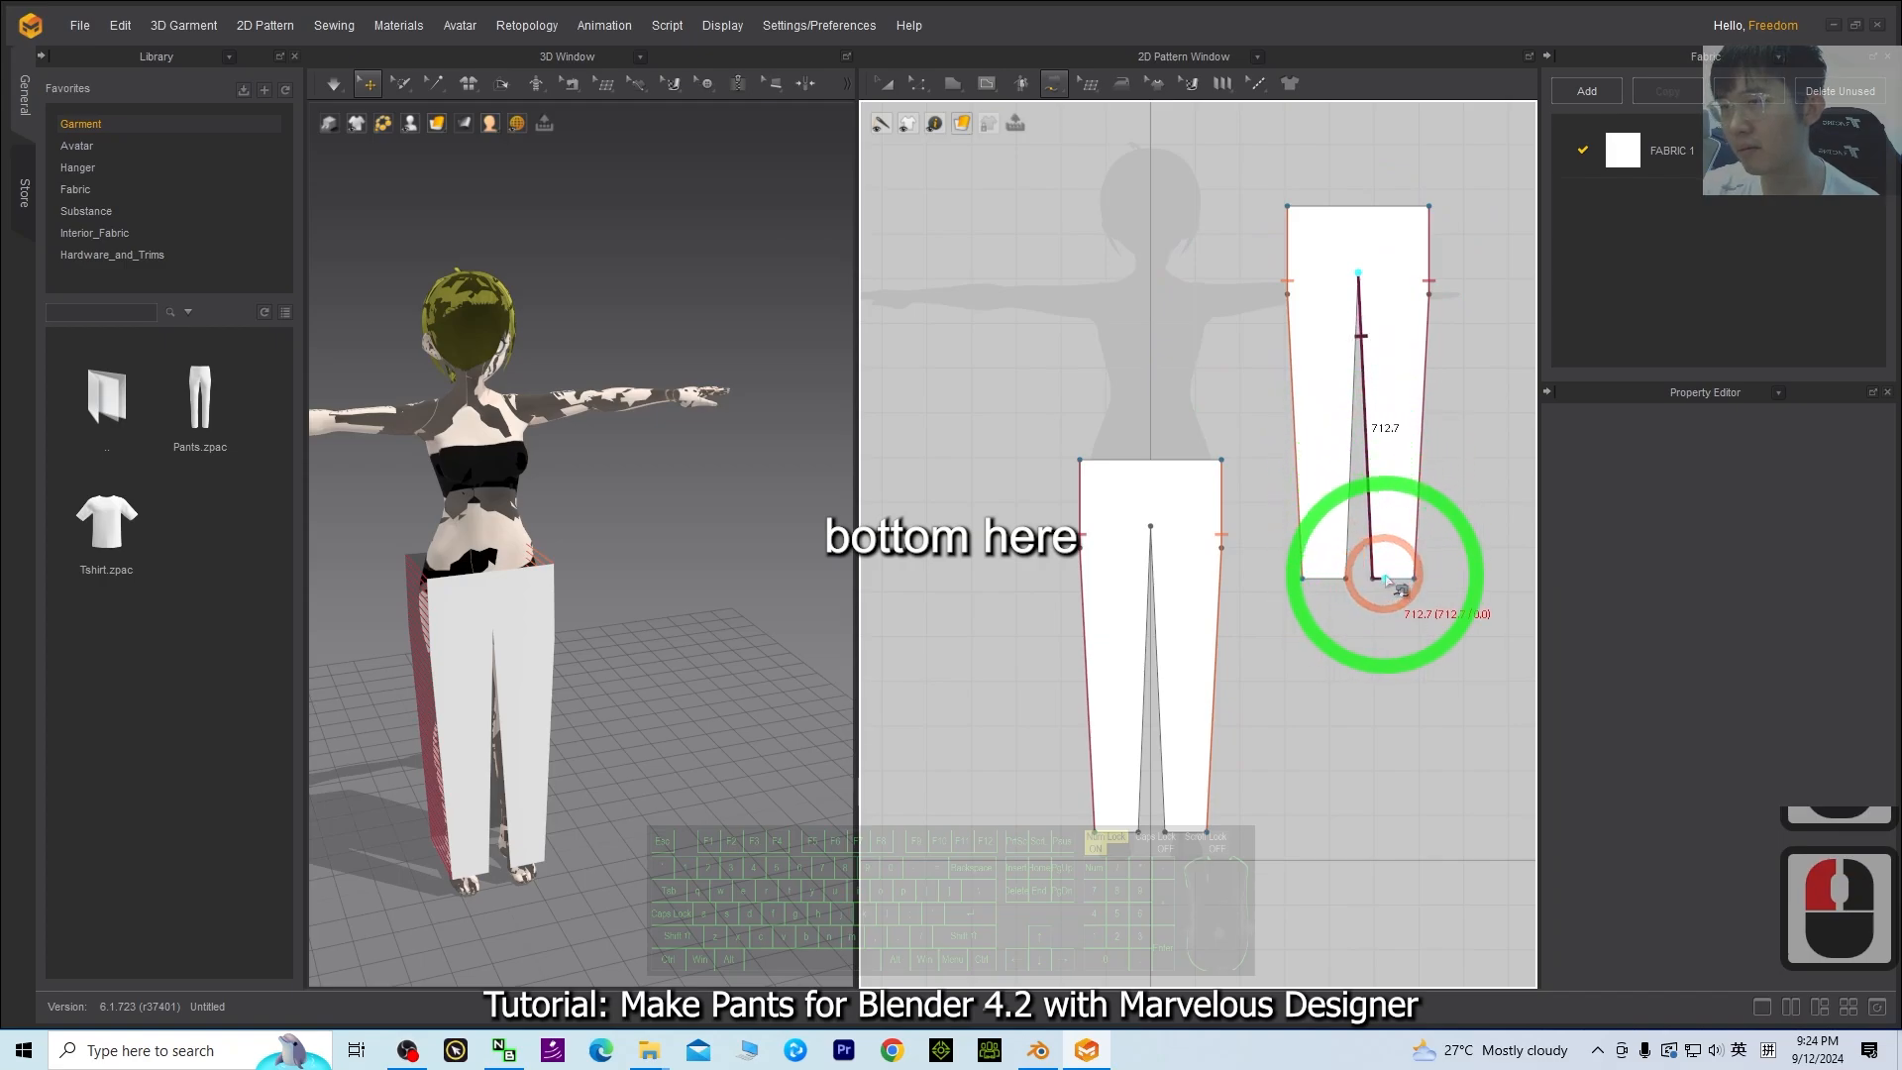
pyautogui.moveTo(1379, 580); pyautogui.dragTo(1383, 578)
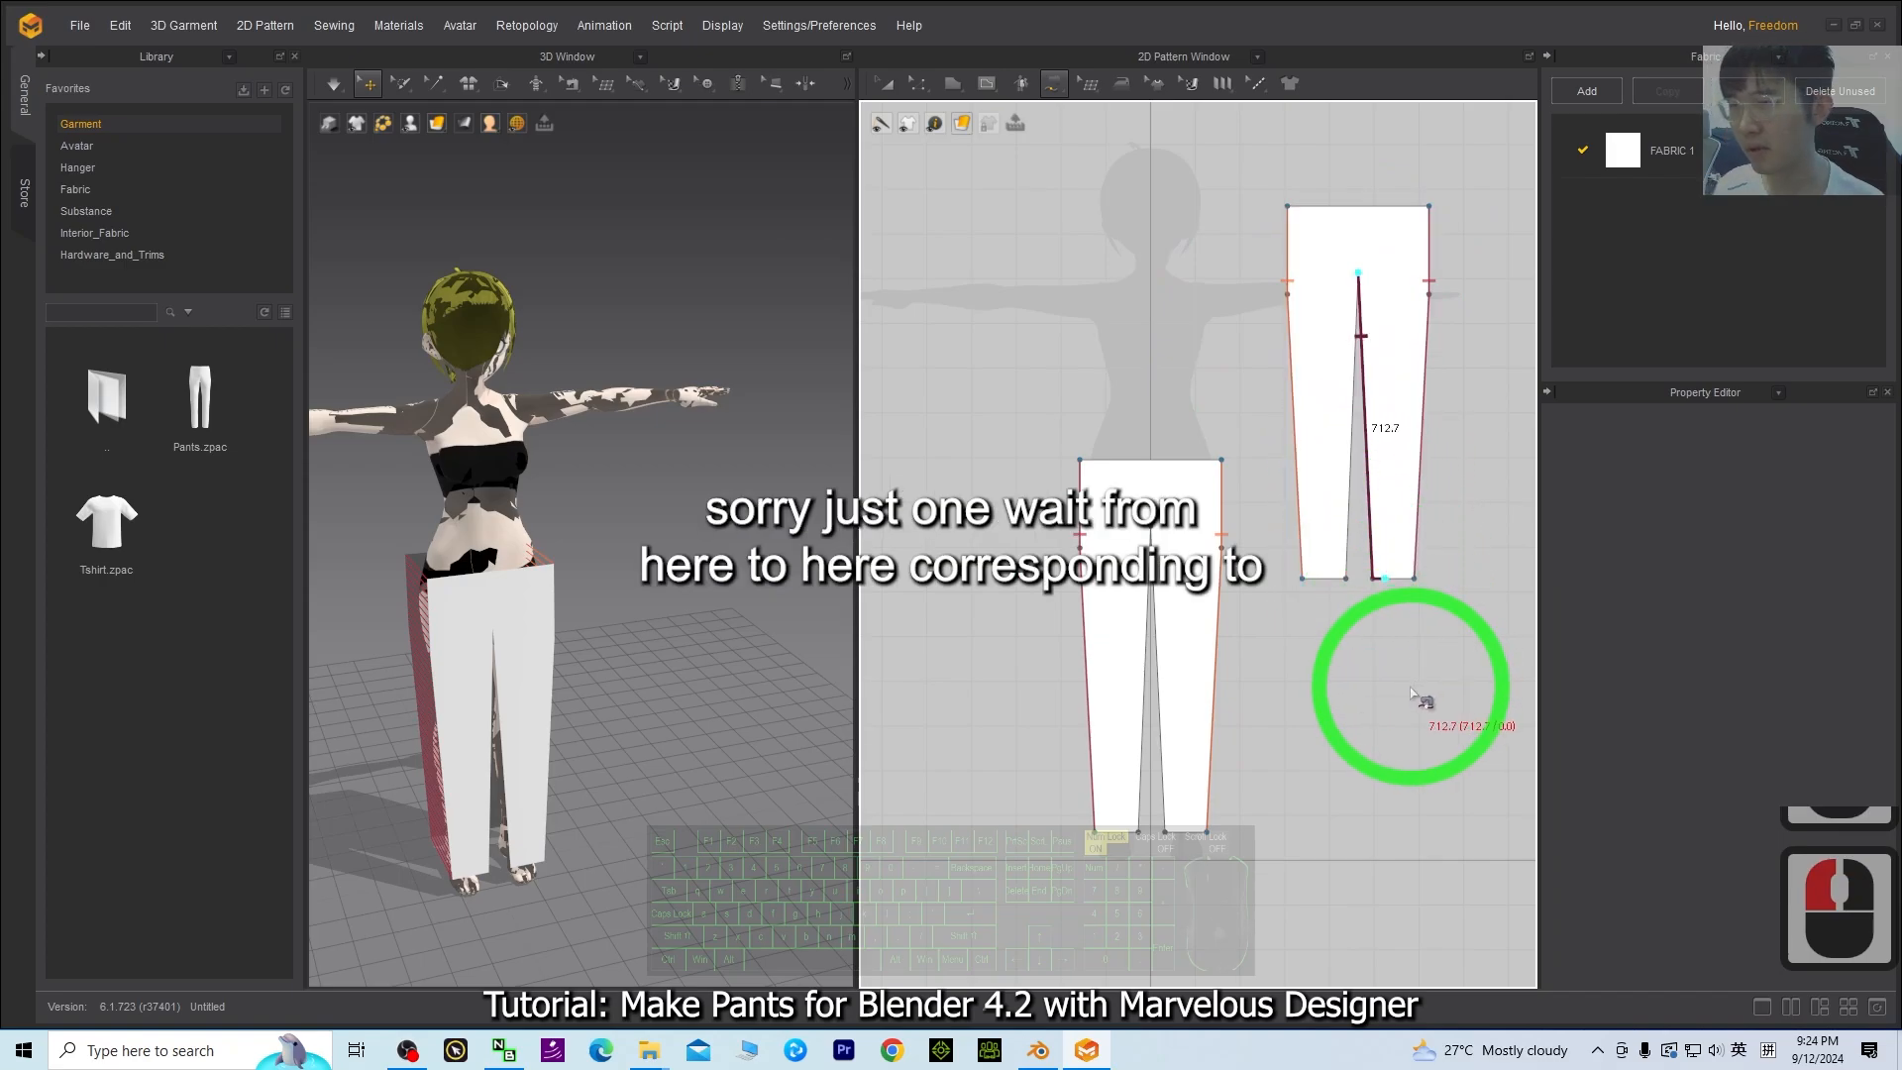
pyautogui.hotkey('ctrl', 'z')
pyautogui.click(1360, 297)
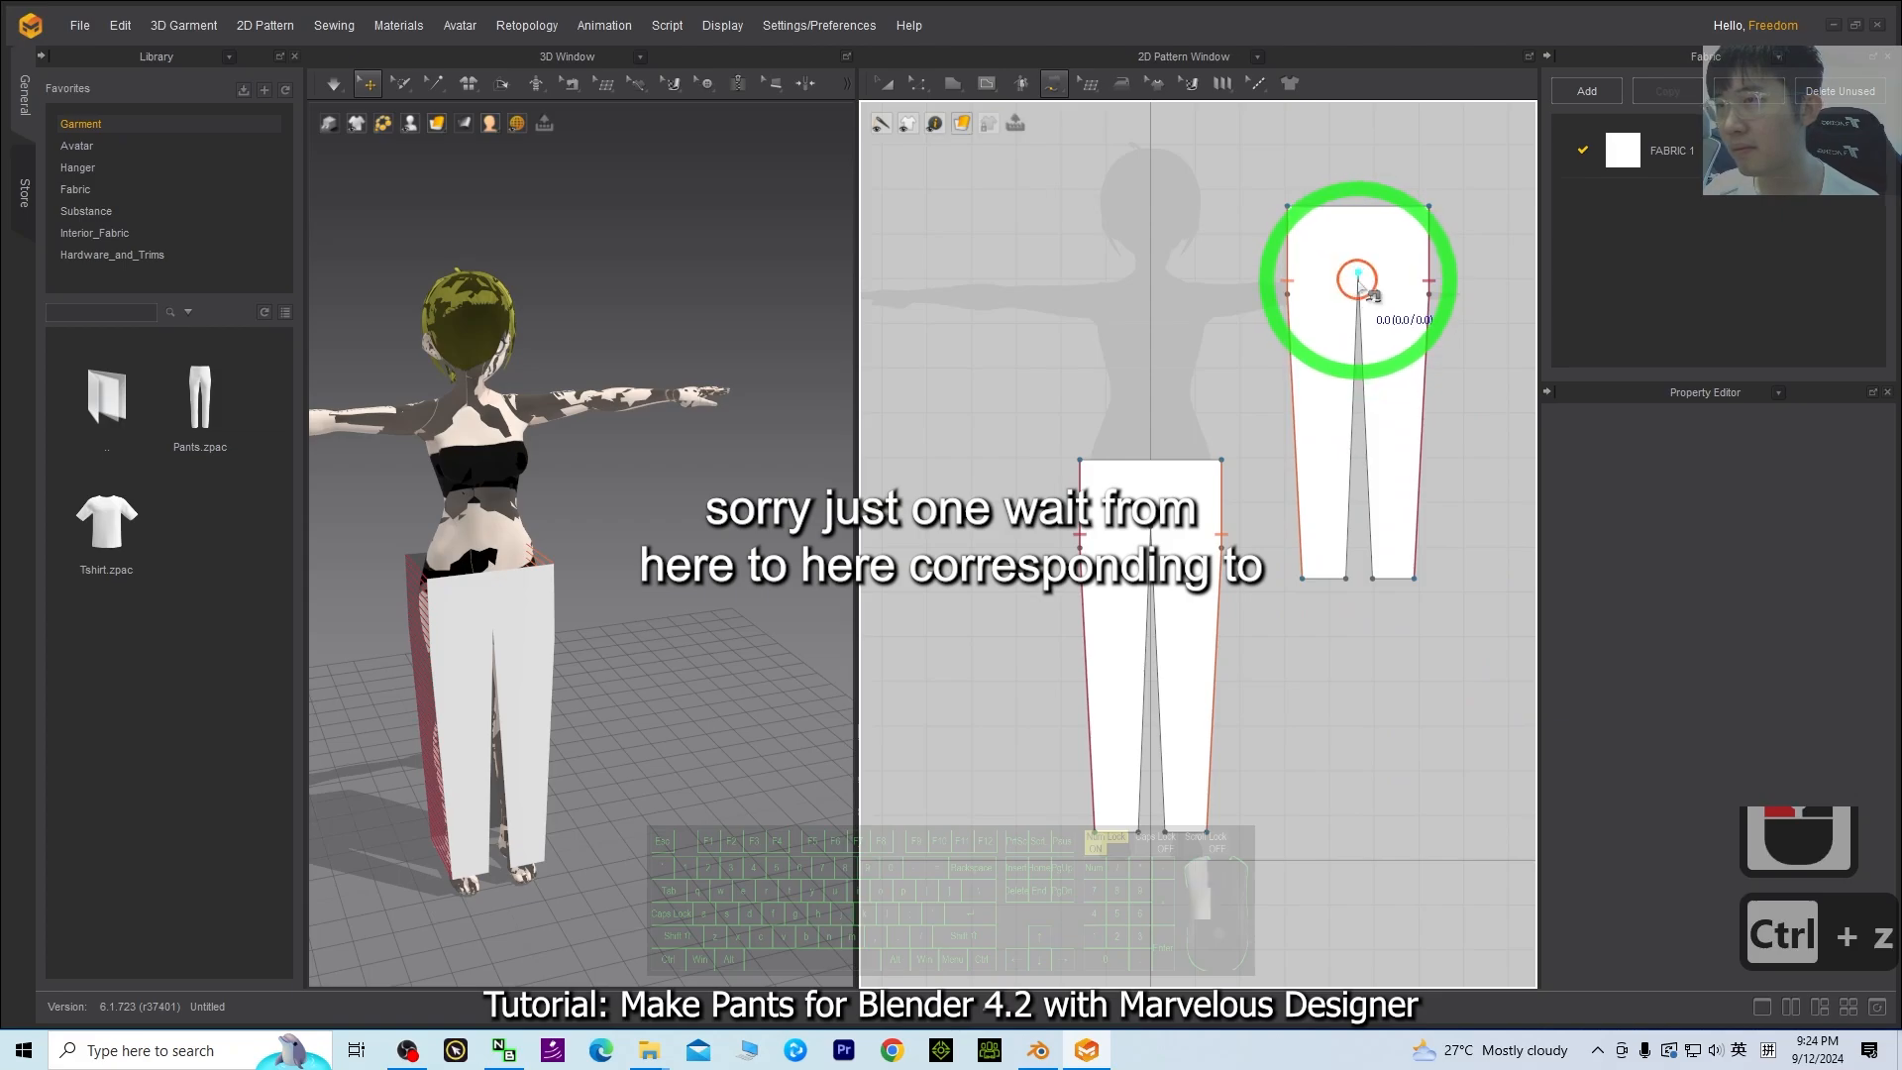
pyautogui.moveTo(1360, 285); pyautogui.dragTo(1494, 543)
pyautogui.hotkey('ctrl', 'z')
pyautogui.click(1400, 269)
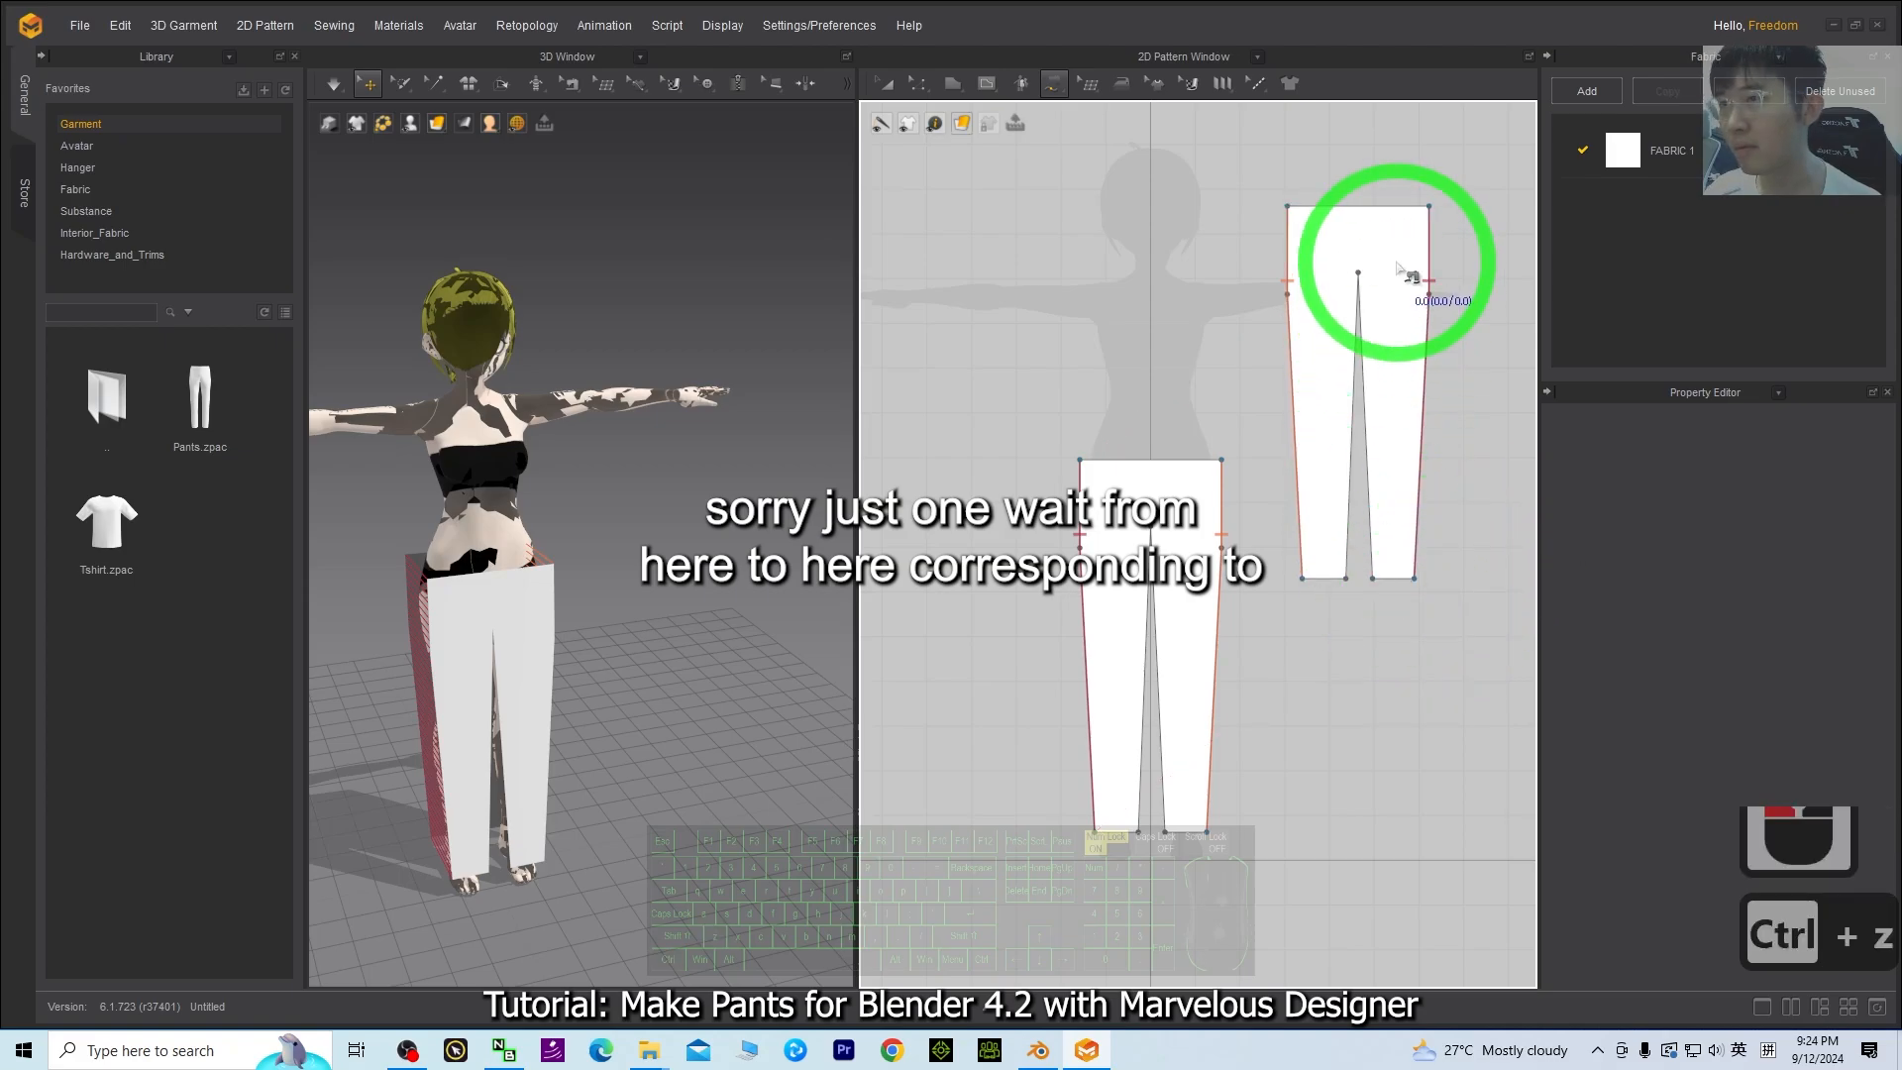
# - Sew both inseams from crotch to hem, joining each inner leg edge of the back piece to the opposite-side inner leg edge of the front piece
pyautogui.moveTo(1360, 273)
pyautogui.mouseDown()
pyautogui.moveTo(1389, 574)
pyautogui.moveTo(1358, 273)
pyautogui.mouseUp()
pyautogui.hotkey('ctrl', 'z')
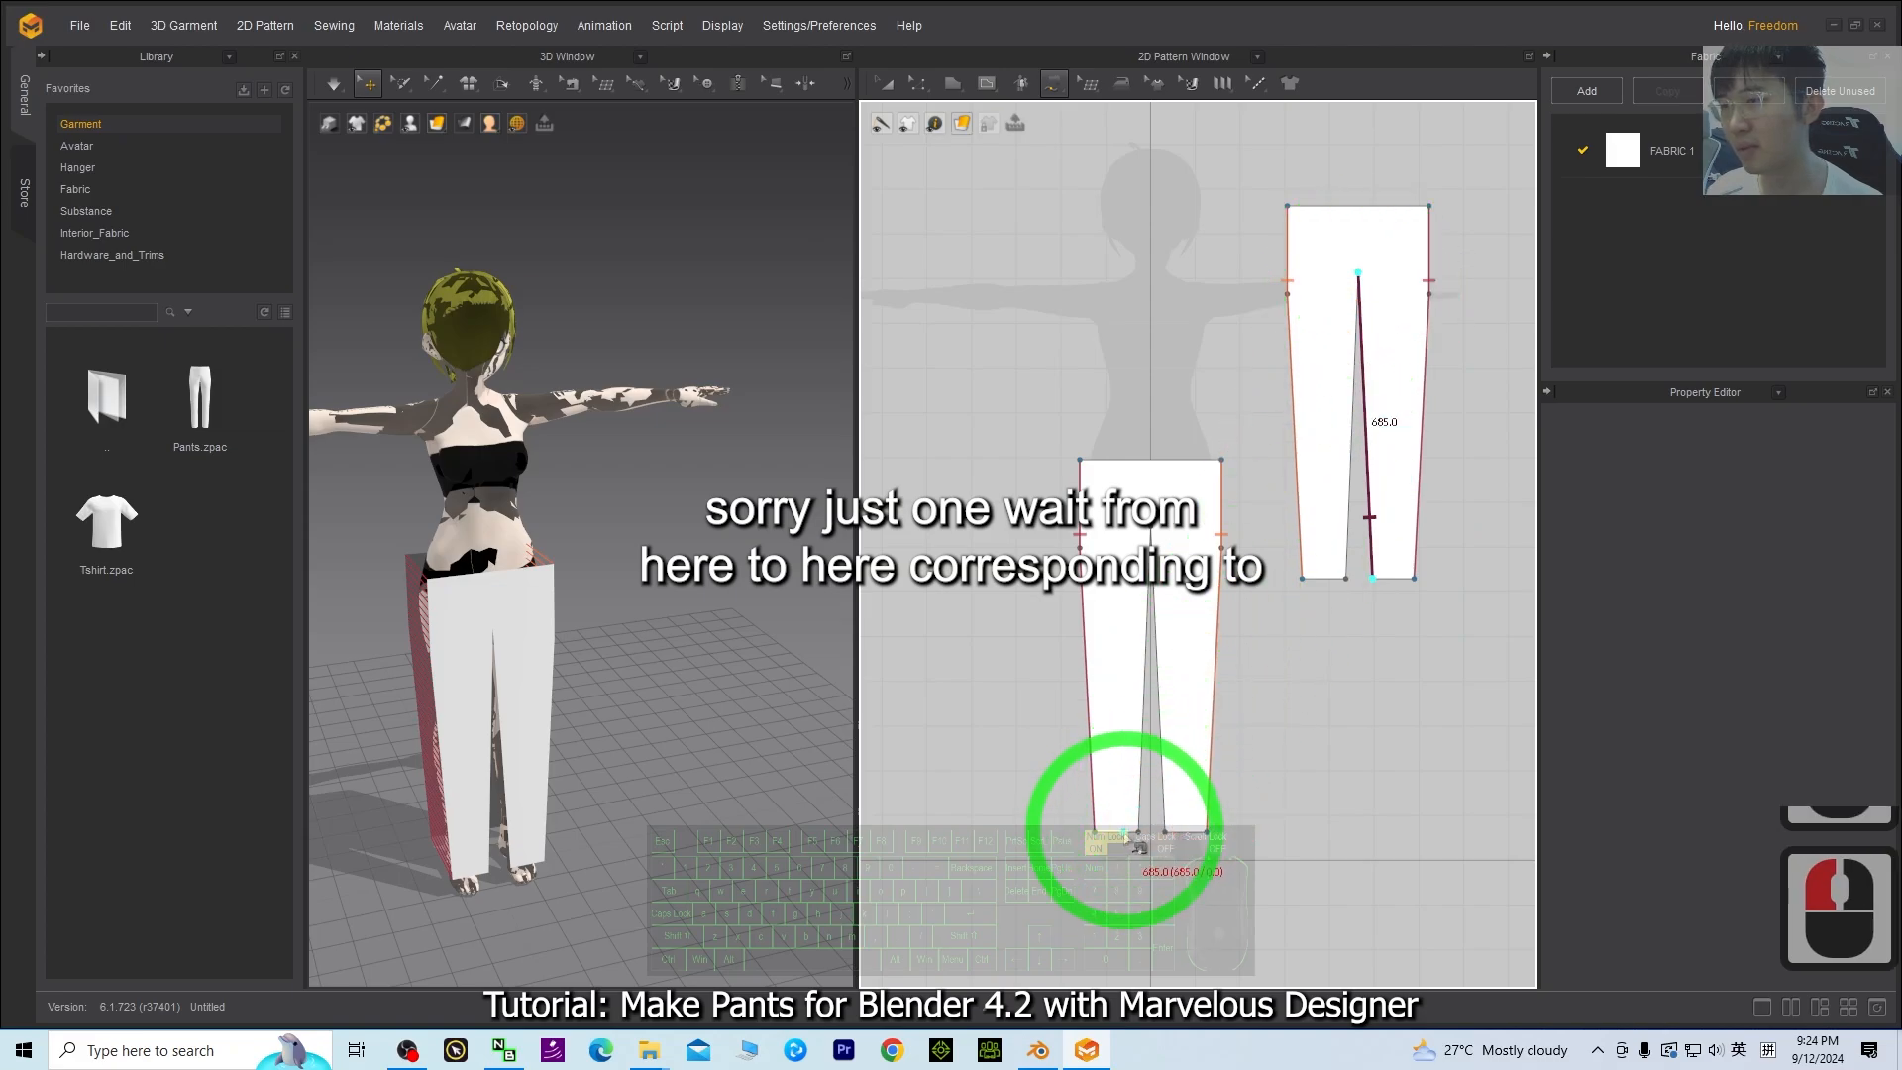
pyautogui.moveTo(1139, 828); pyautogui.dragTo(1150, 525)
pyautogui.moveTo(1344, 579); pyautogui.dragTo(1357, 276)
pyautogui.moveTo(1169, 822); pyautogui.dragTo(1155, 540)
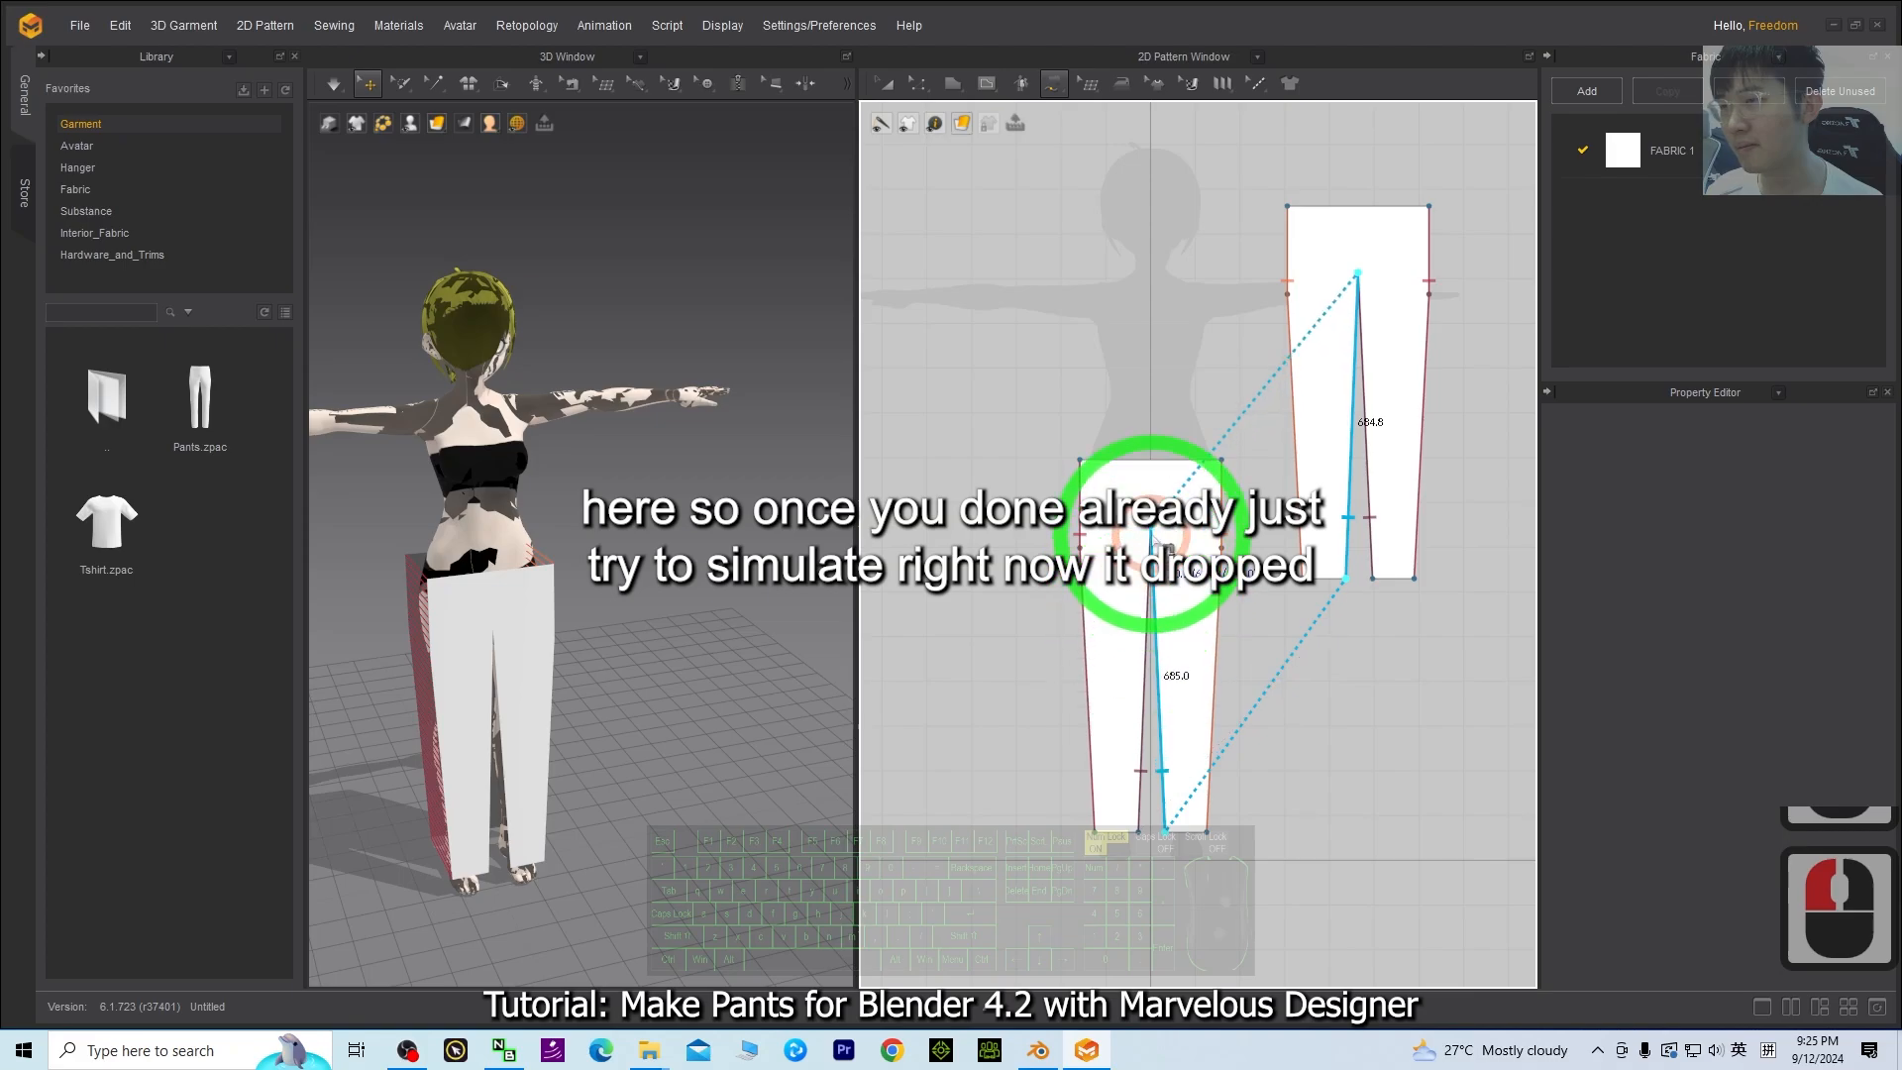
# - Test the sewn pants on the avatar with a Normal simulation and undo the drape
pyautogui.moveTo(666, 760); pyautogui.dragTo(538, 741, button='right')
pyautogui.scroll(8, 637, 628)
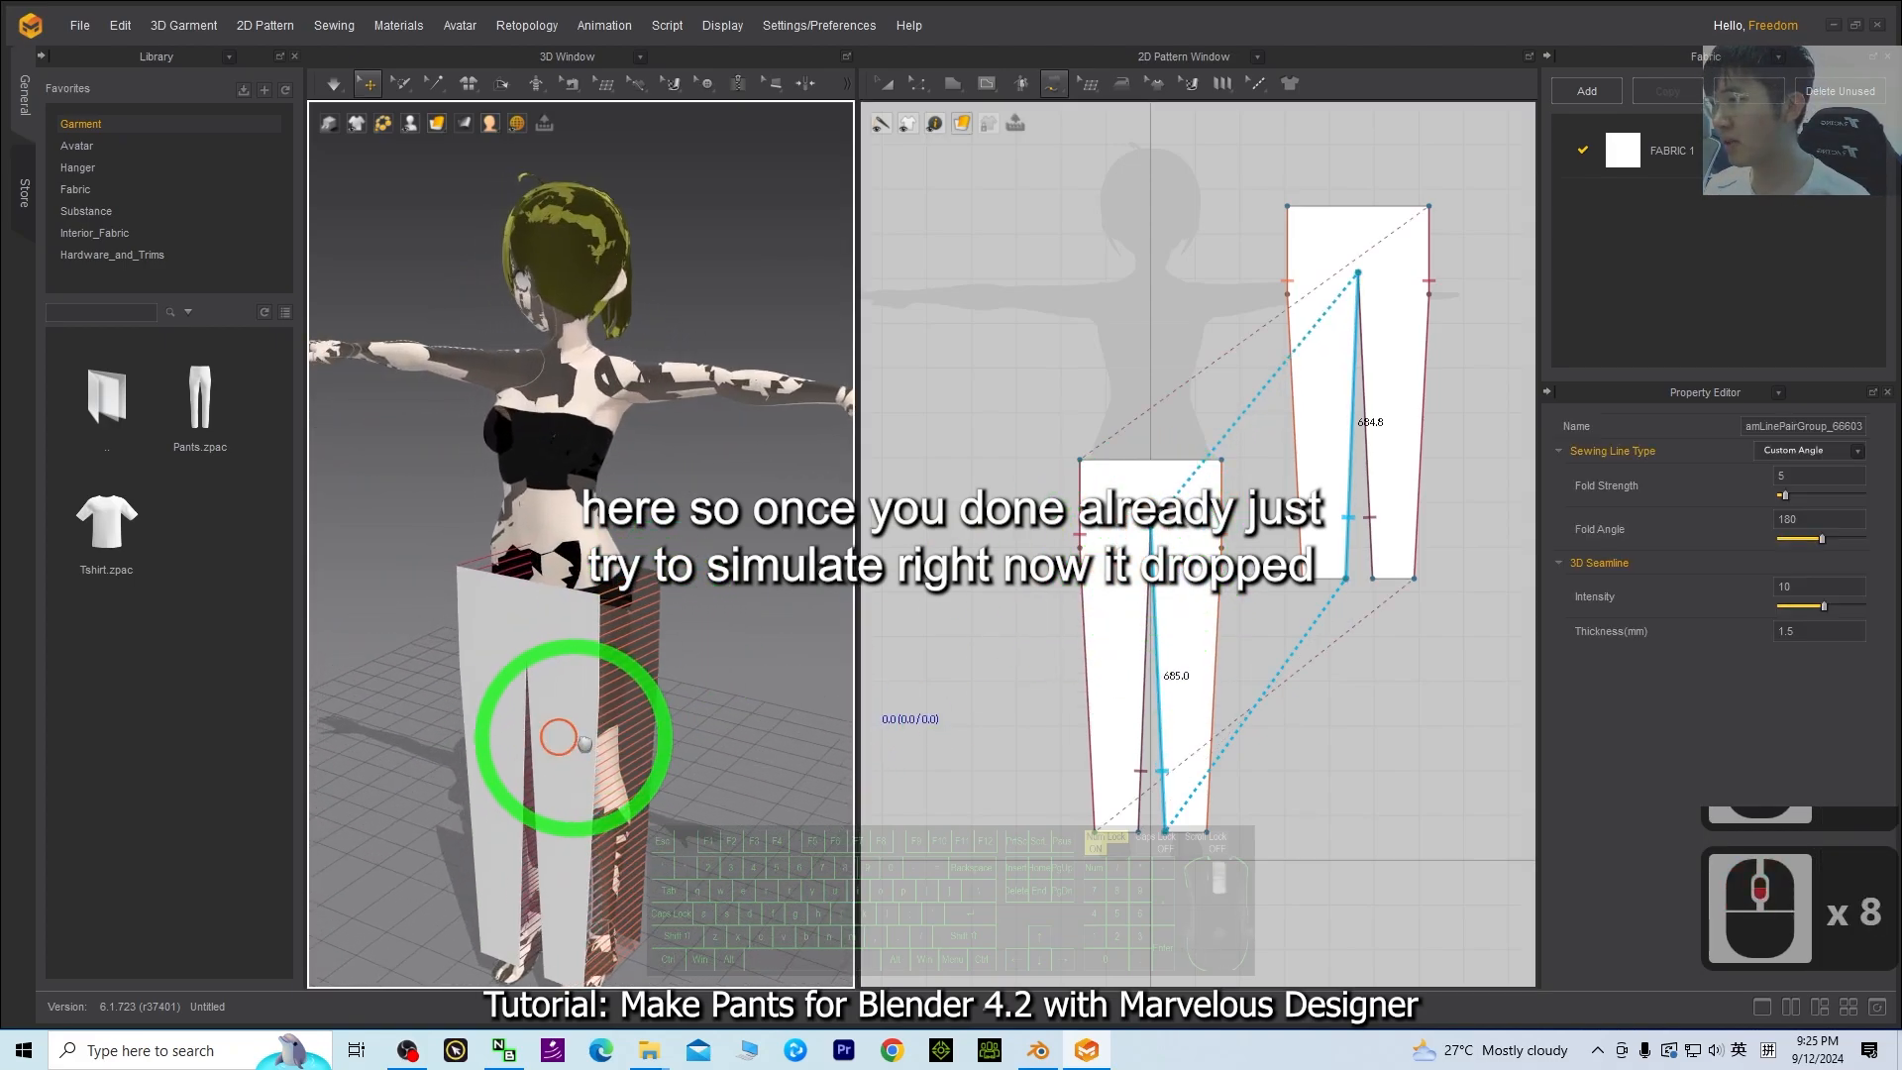
pyautogui.click(335, 73)
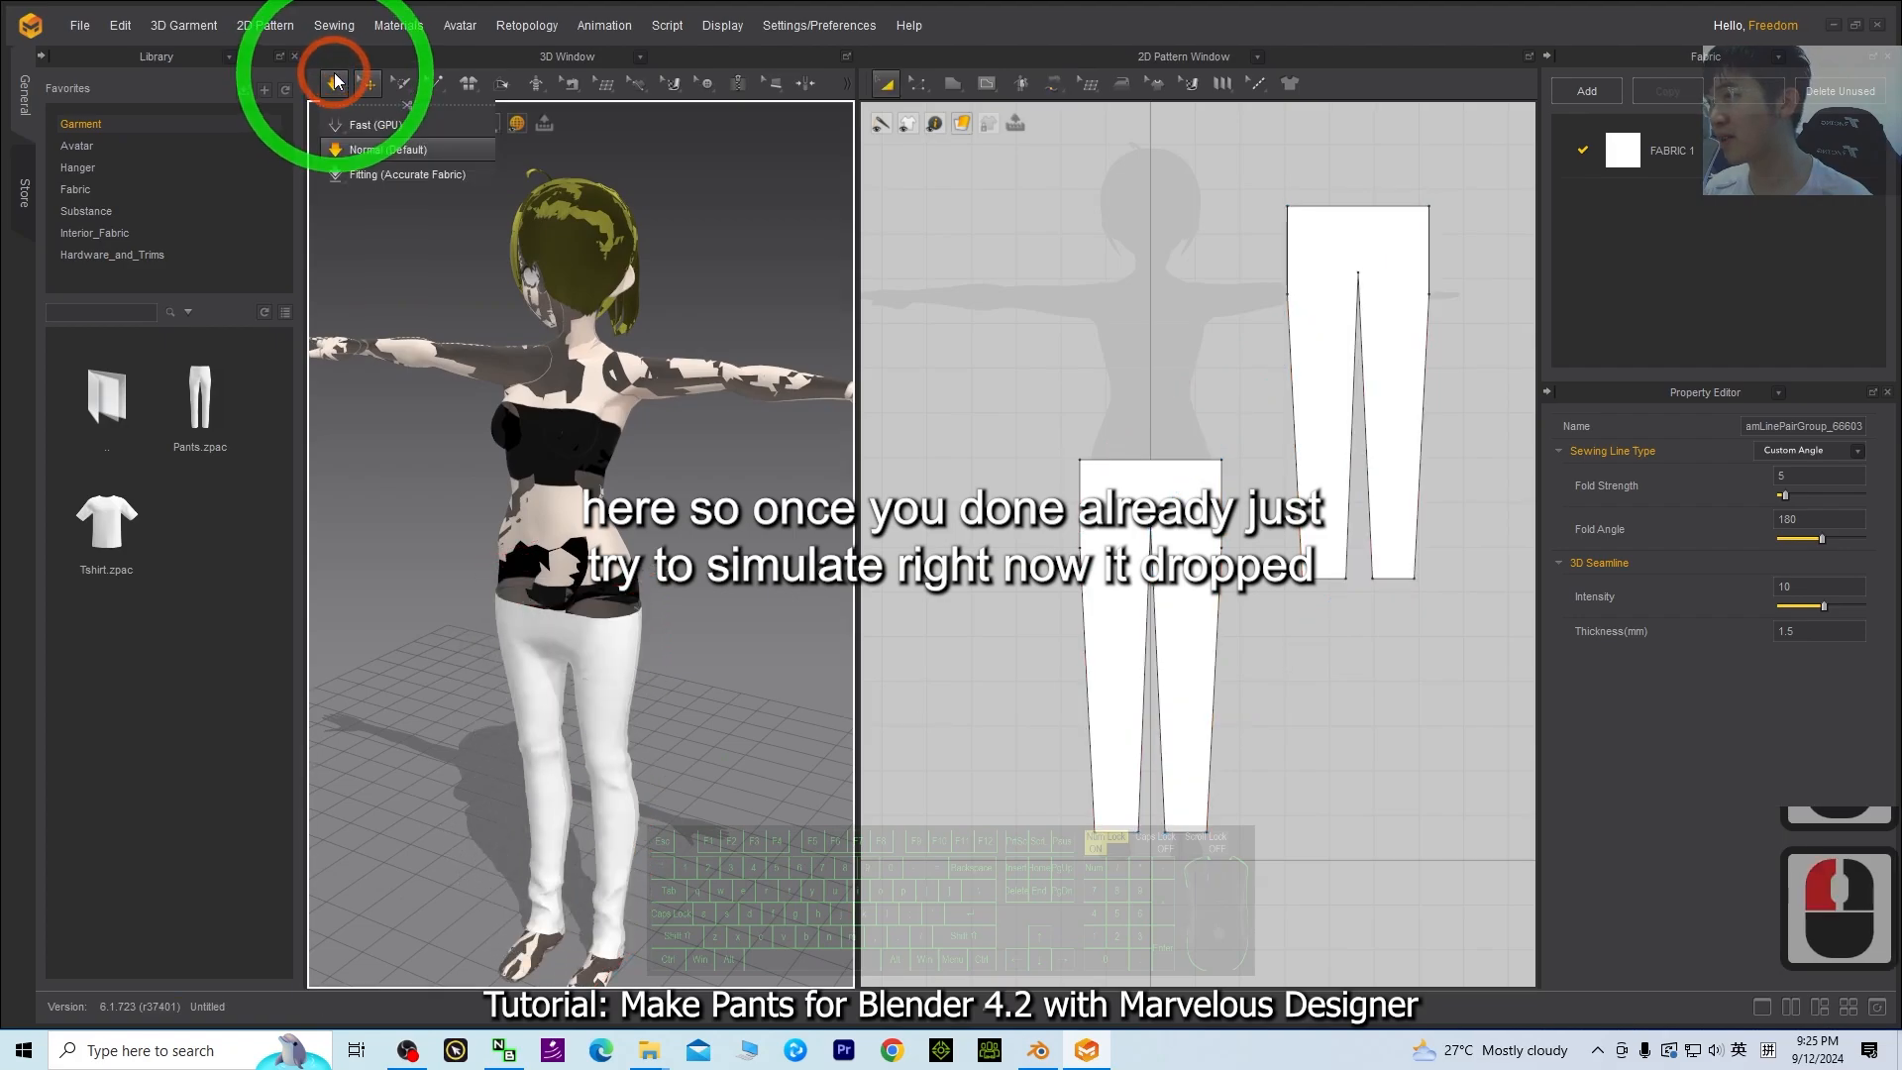
pyautogui.moveTo(658, 743); pyautogui.dragTo(615, 722, button='right')
pyautogui.hotkey('ctrl', 'z')
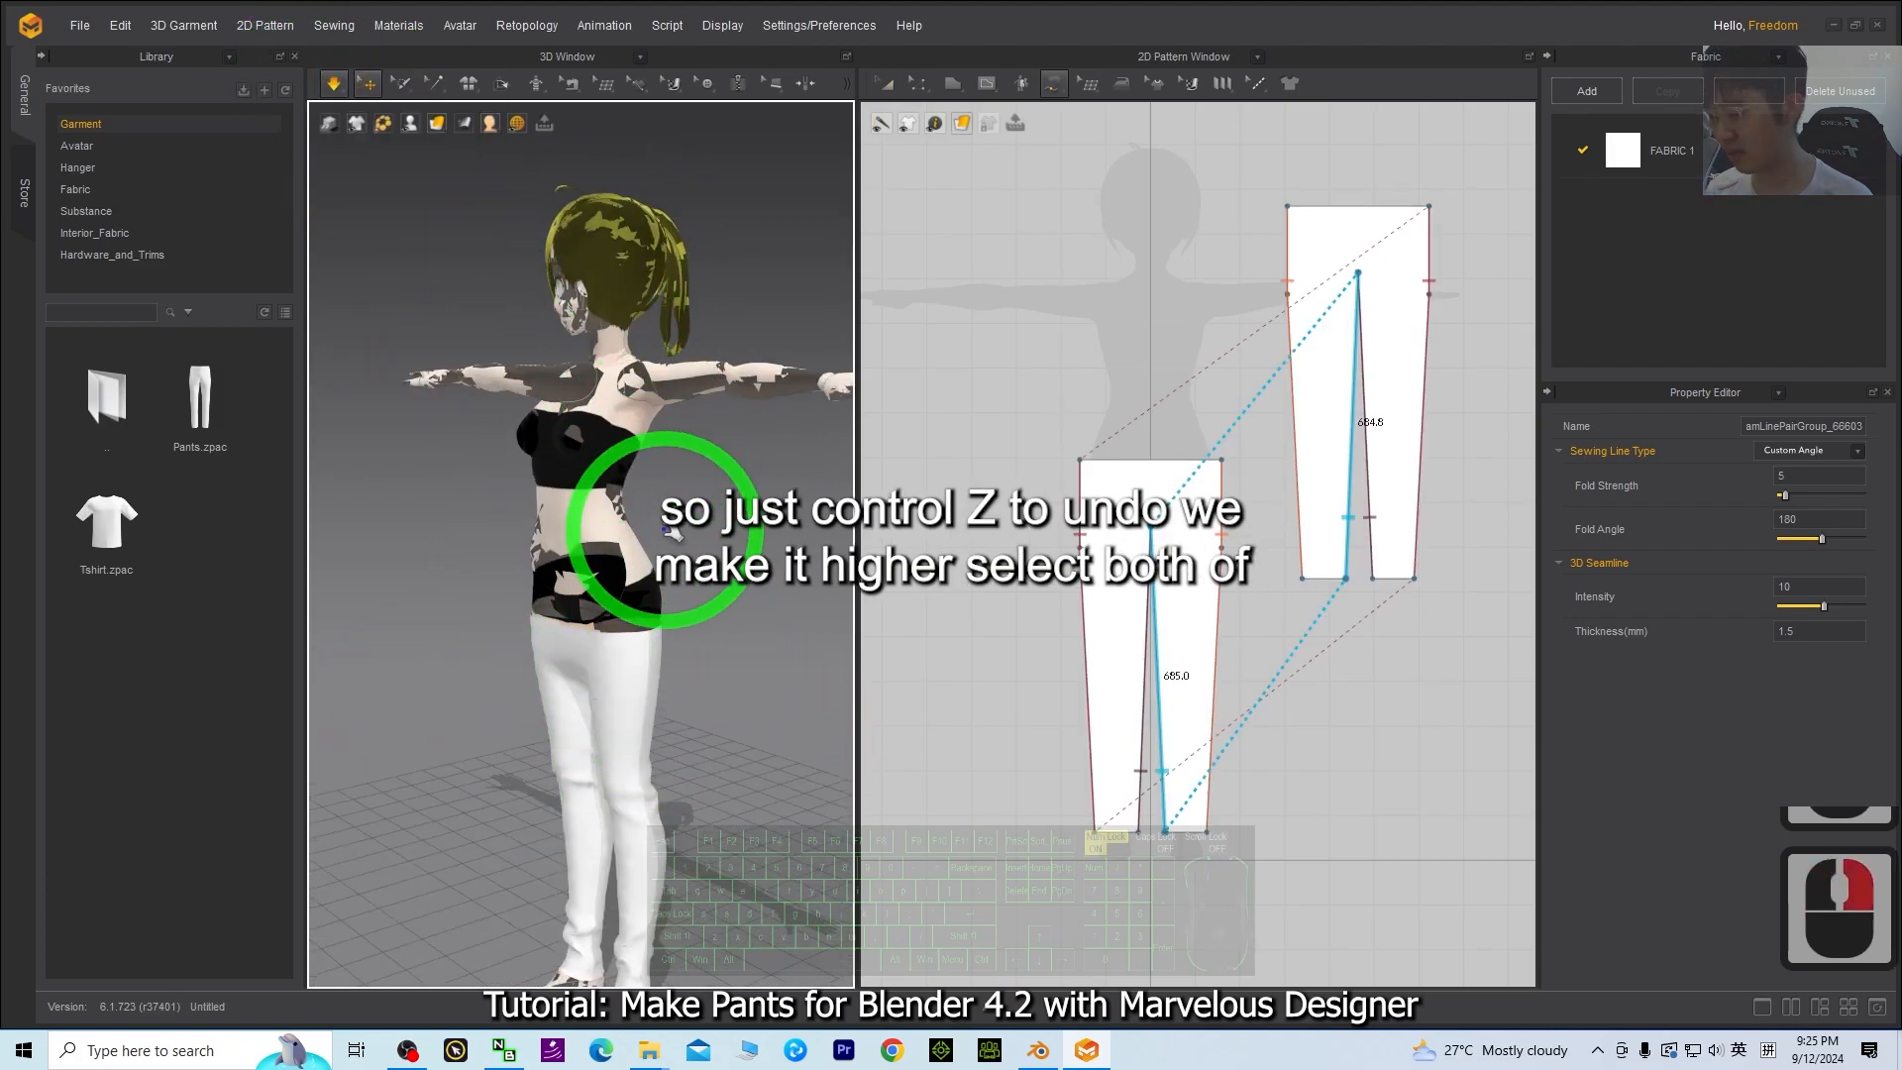
pyautogui.hotkey('ctrl', 'z')
# - Select both the front and back pants pieces in the 3D scene and raise them together toward the avatar's waist
pyautogui.moveTo(759, 592)
pyautogui.mouseDown(button='right')
pyautogui.moveTo(628, 554)
pyautogui.moveTo(756, 574)
pyautogui.mouseUp(button='right')
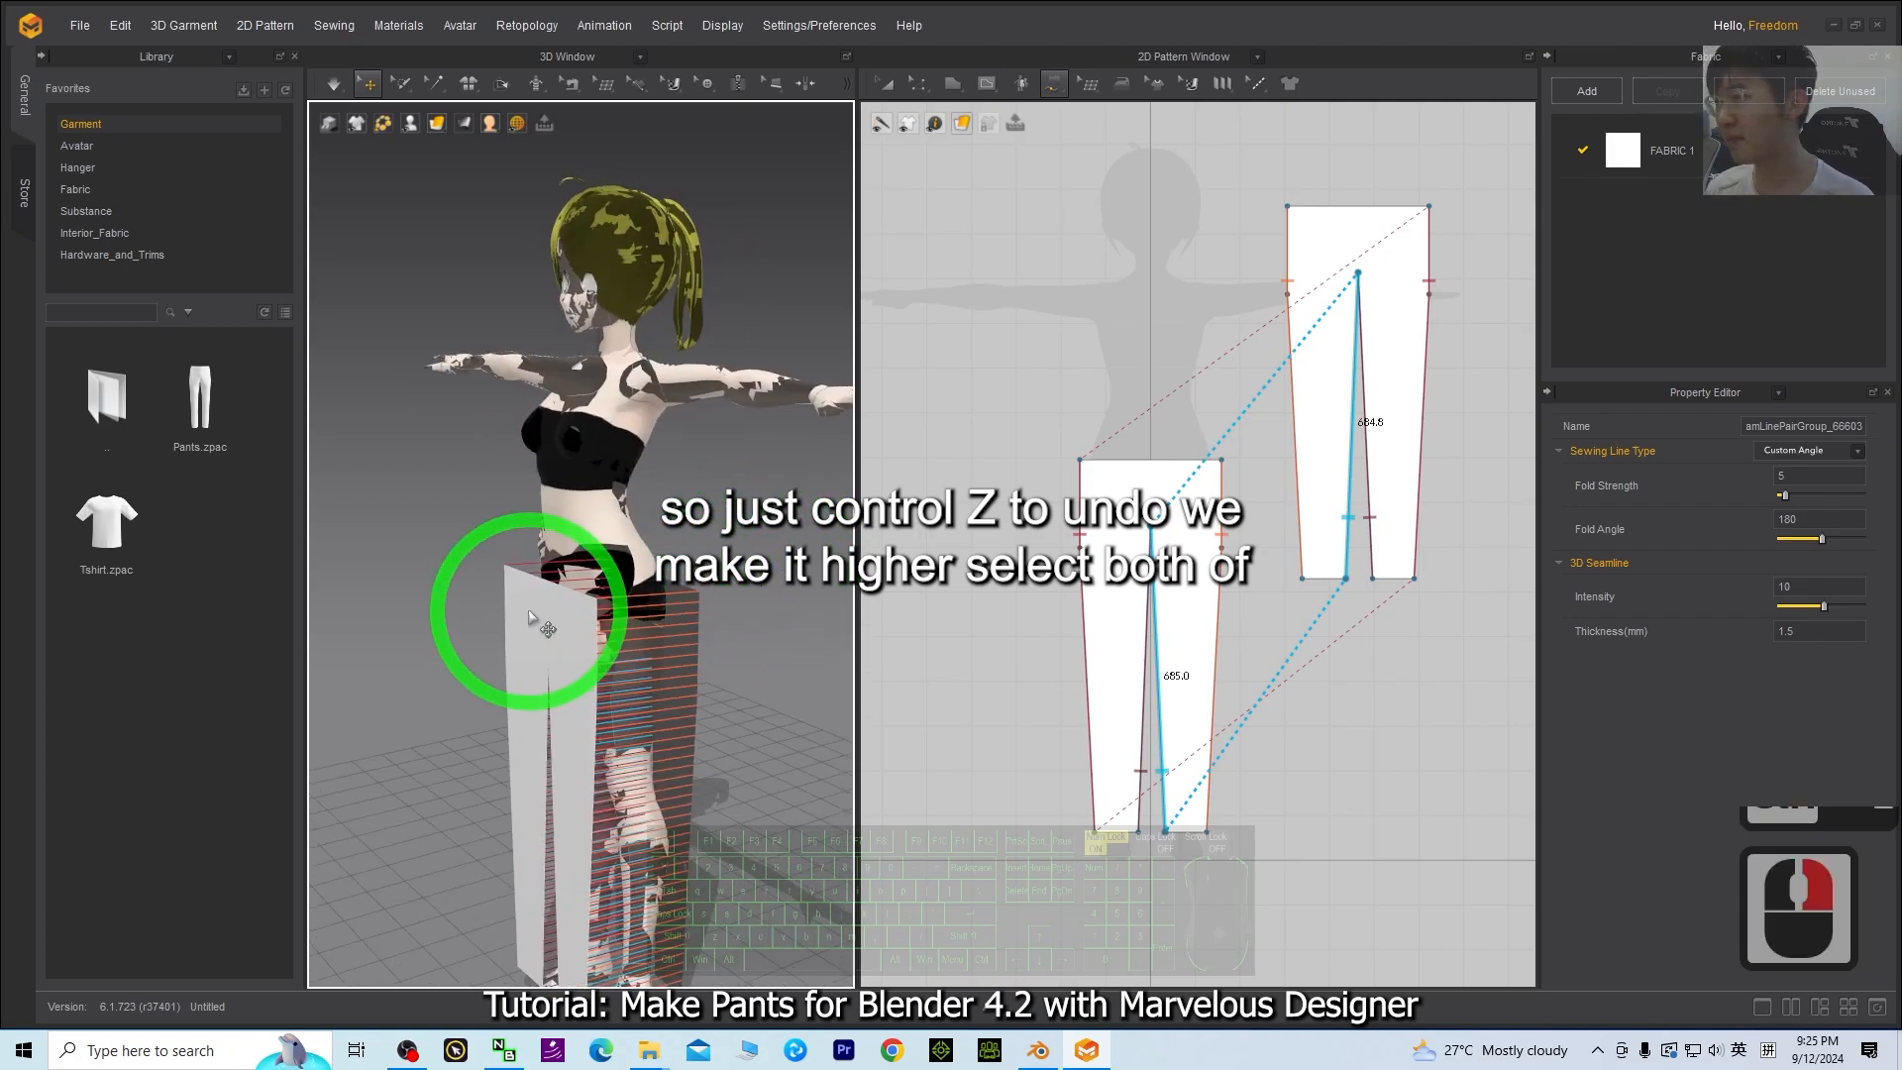
pyautogui.click(534, 594)
pyautogui.moveTo(552, 607); pyautogui.dragTo(680, 681, button='right')
pyautogui.keyDown('ctrl'); pyautogui.click(672, 650); pyautogui.keyUp('ctrl')
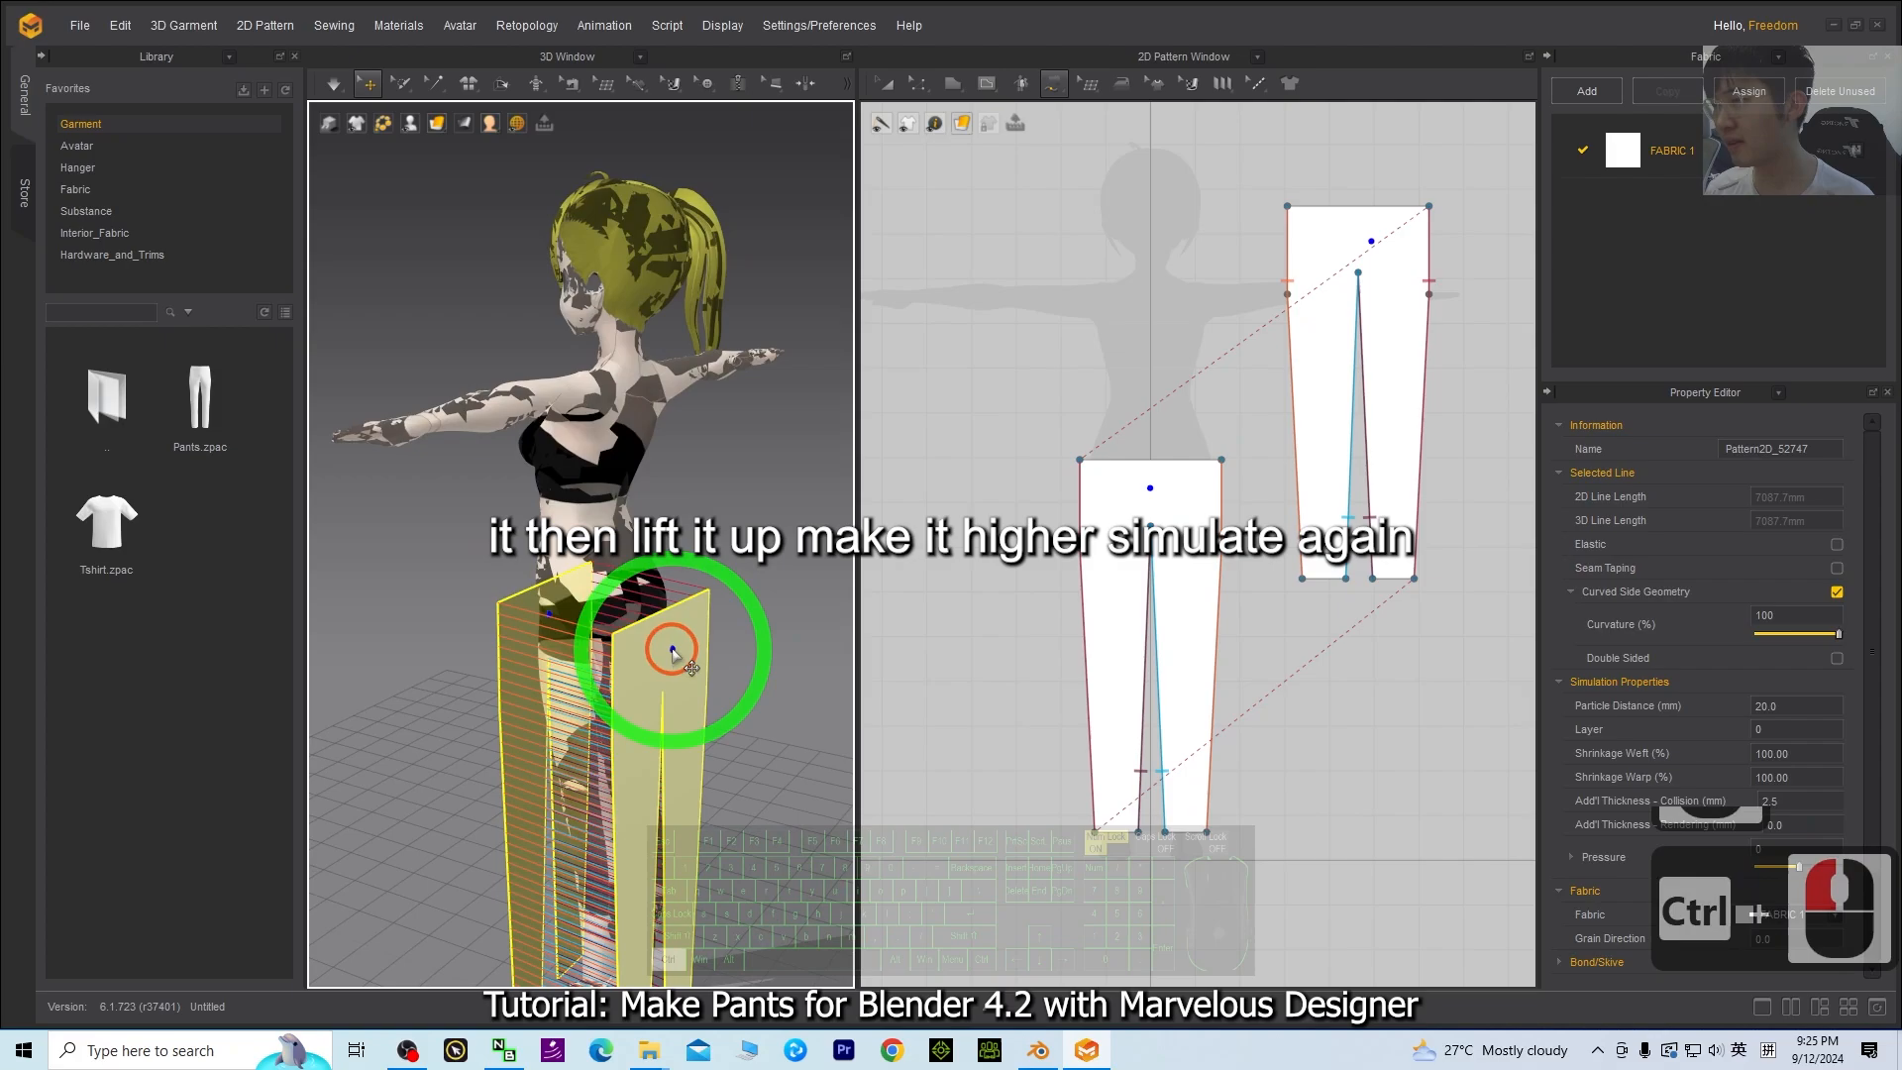
pyautogui.moveTo(443, 676); pyautogui.dragTo(668, 681, button='right')
pyautogui.keyDown('ctrl'); pyautogui.click(560, 643); pyautogui.keyUp('ctrl')
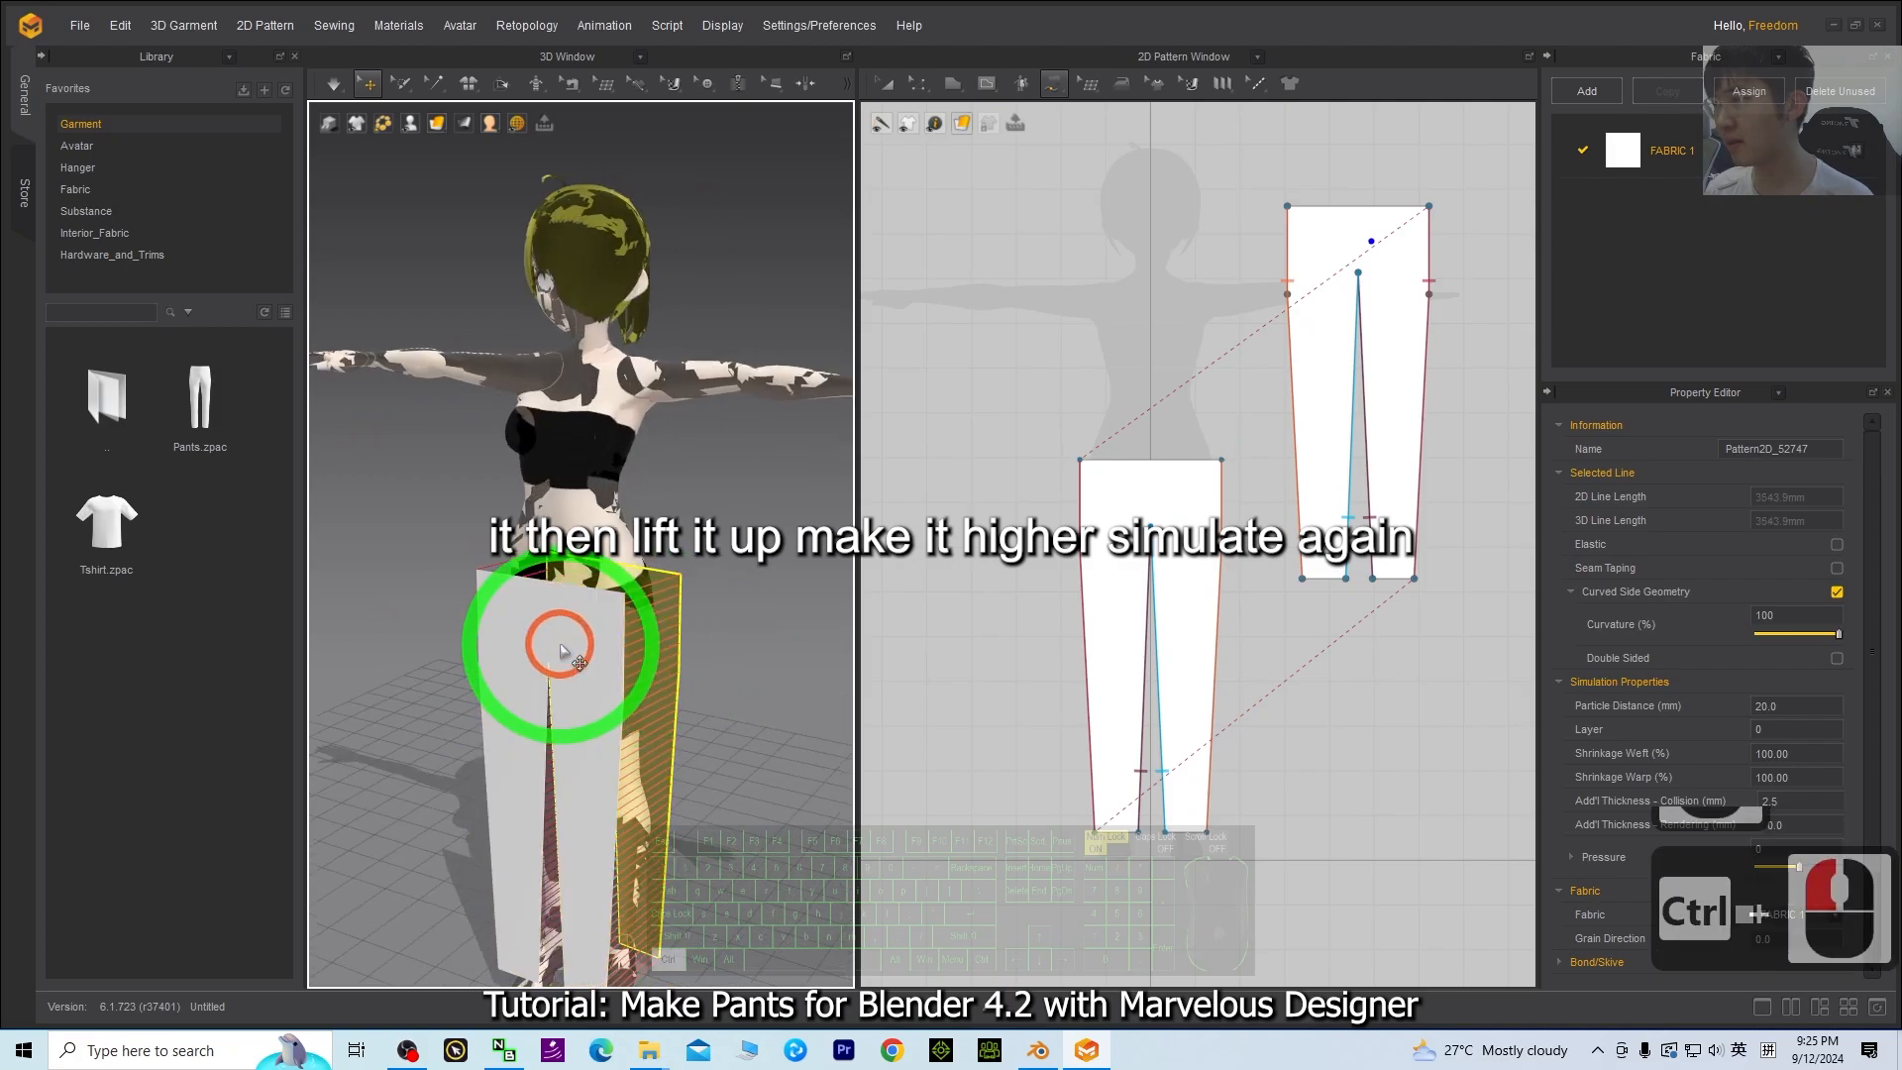
pyautogui.keyDown('ctrl'); pyautogui.click(561, 643); pyautogui.keyUp('ctrl')
pyautogui.click(560, 640)
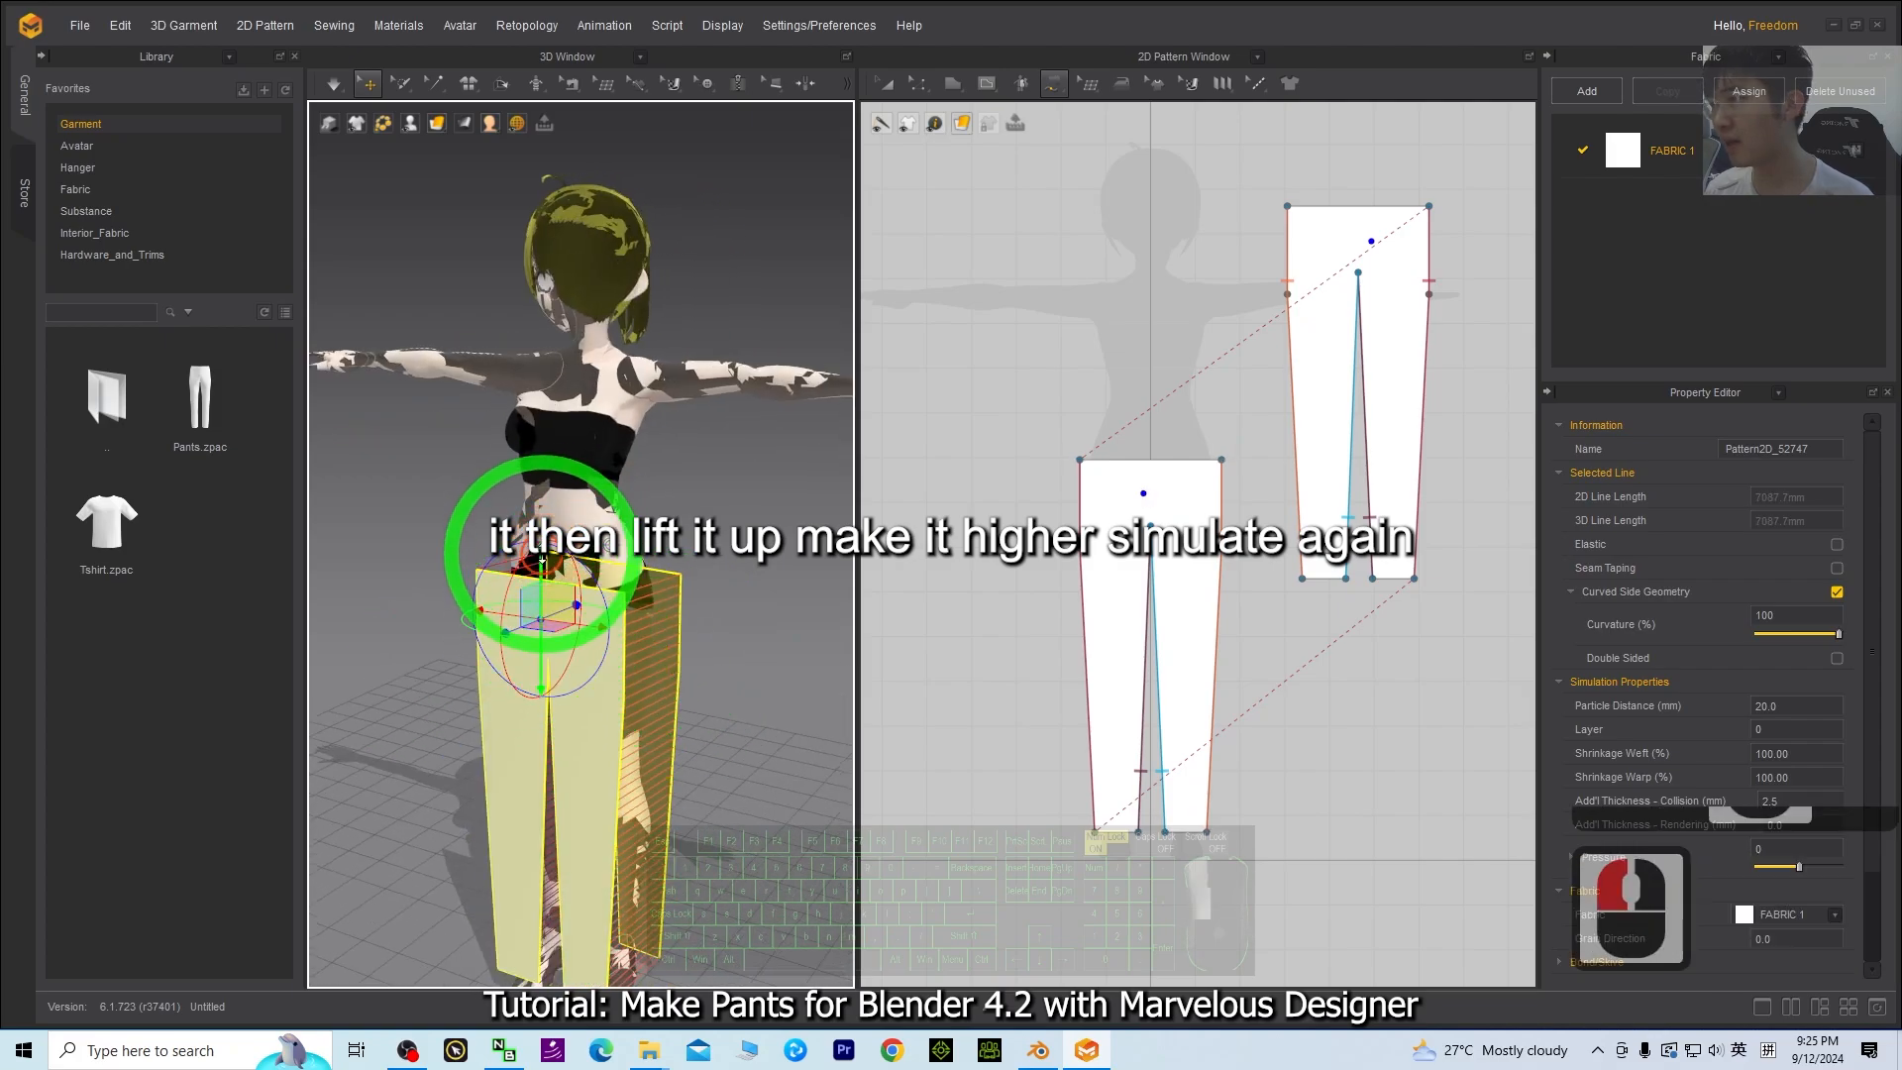
pyautogui.moveTo(542, 563); pyautogui.dragTo(544, 504)
# - Simulate the raised pants, examine the fit from several sides of the avatar, and undo the simulation
pyautogui.moveTo(746, 710); pyautogui.dragTo(466, 424, button='right')
pyautogui.click(335, 87)
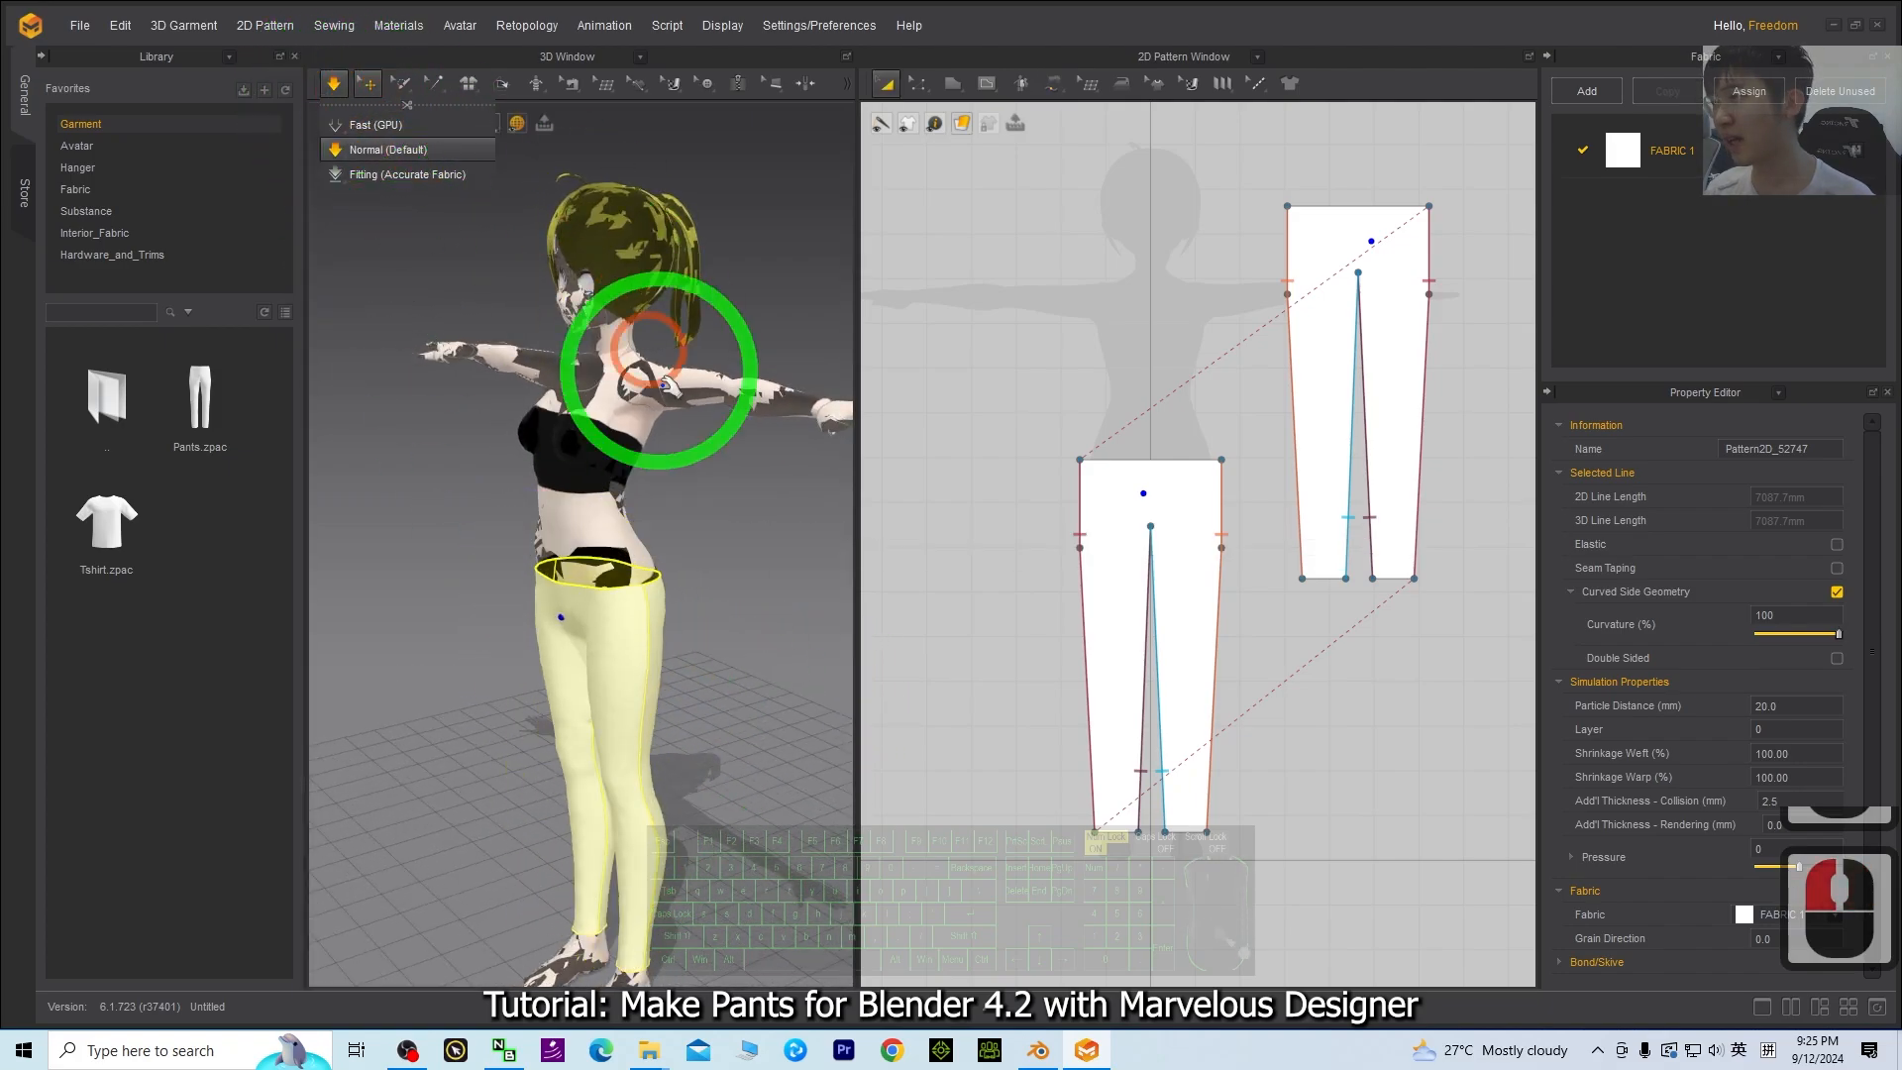
pyautogui.moveTo(436, 705); pyautogui.dragTo(706, 738, button='right')
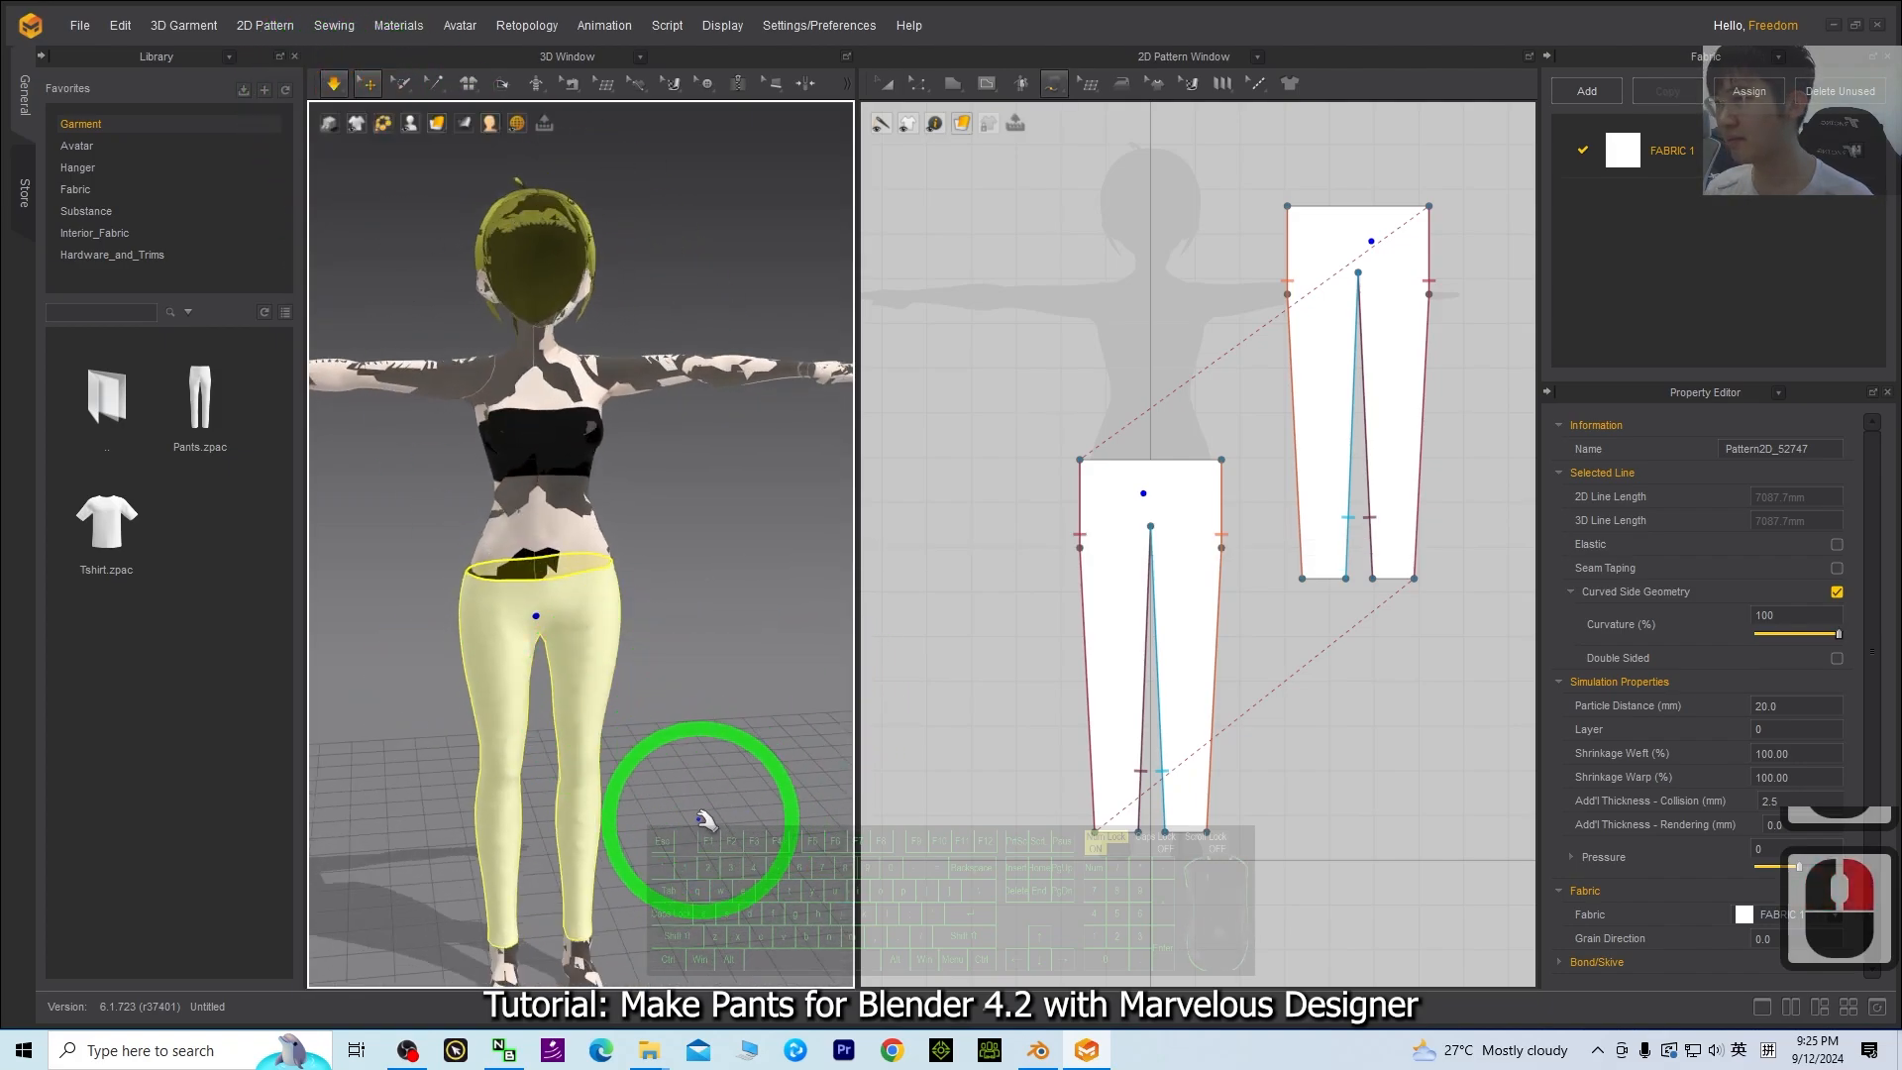
pyautogui.moveTo(704, 819); pyautogui.dragTo(745, 847, button='right')
pyautogui.scroll(5, 656, 644)
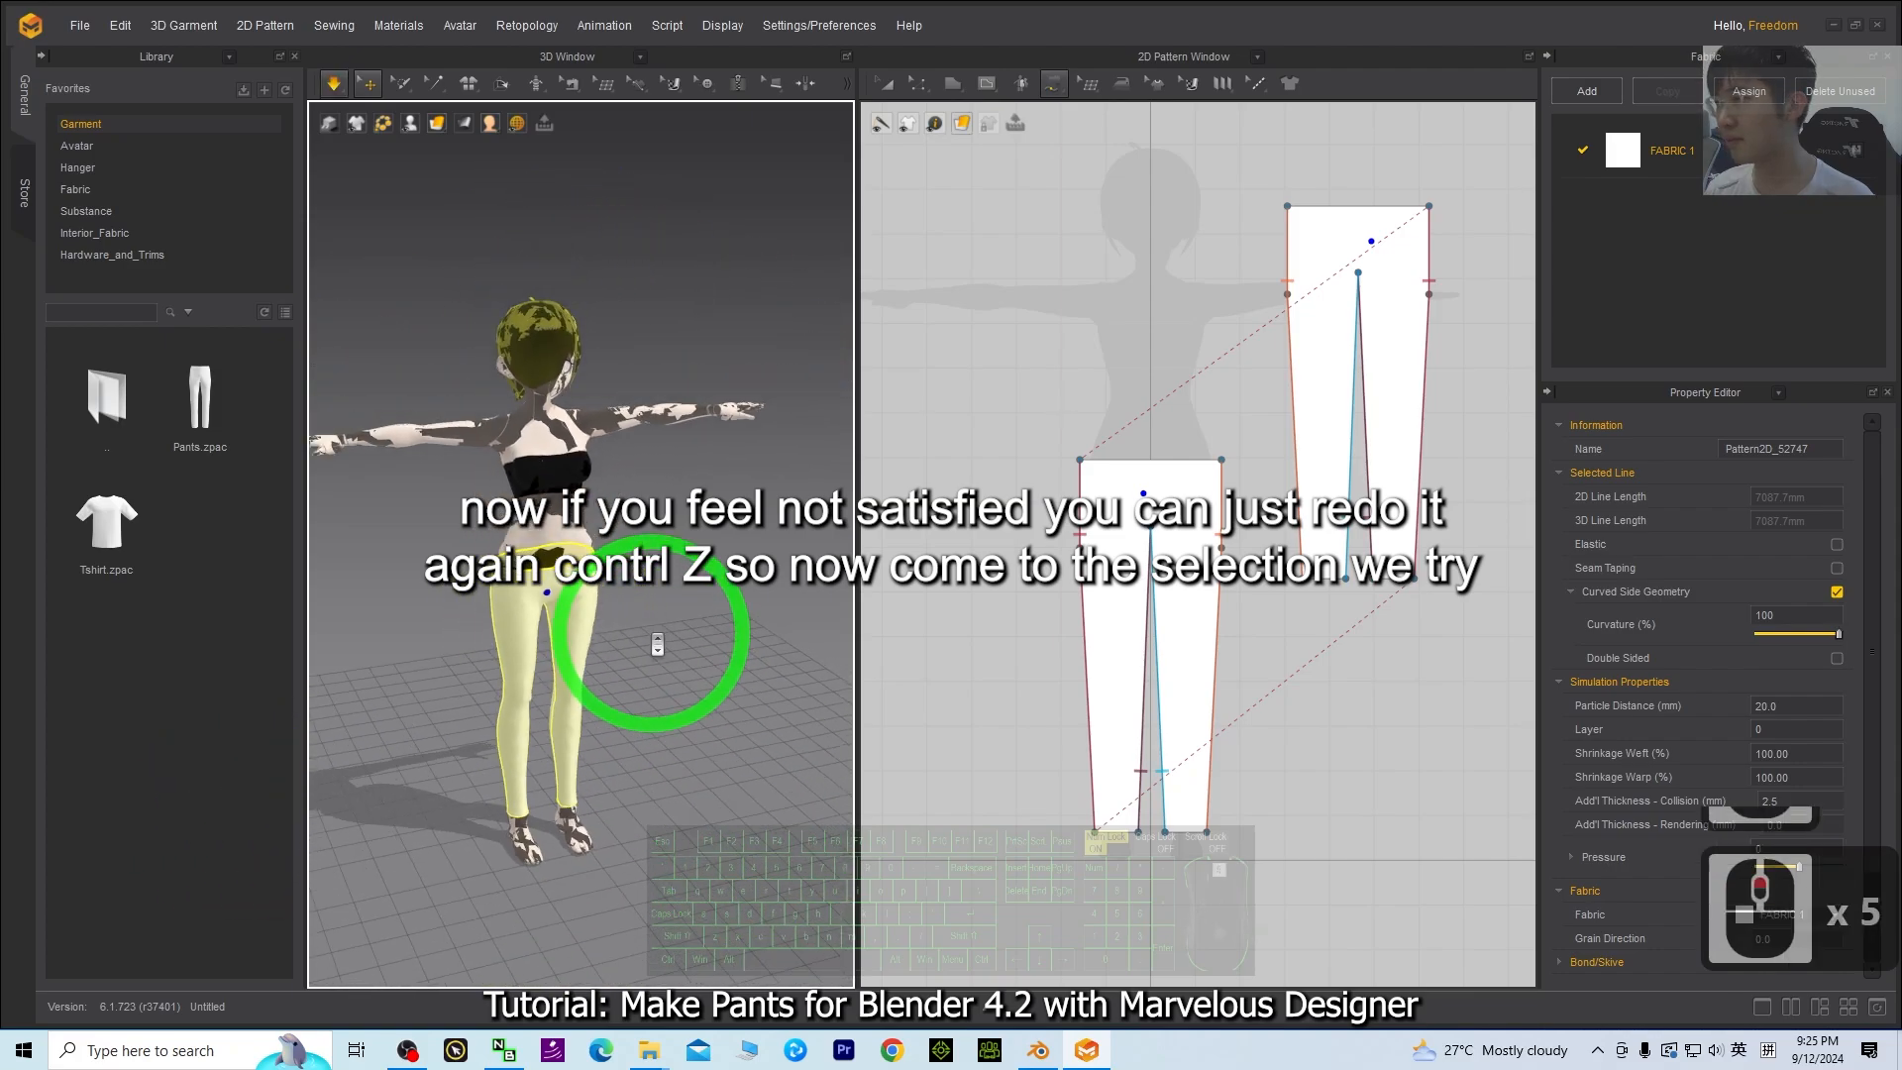
pyautogui.scroll(4, 657, 644)
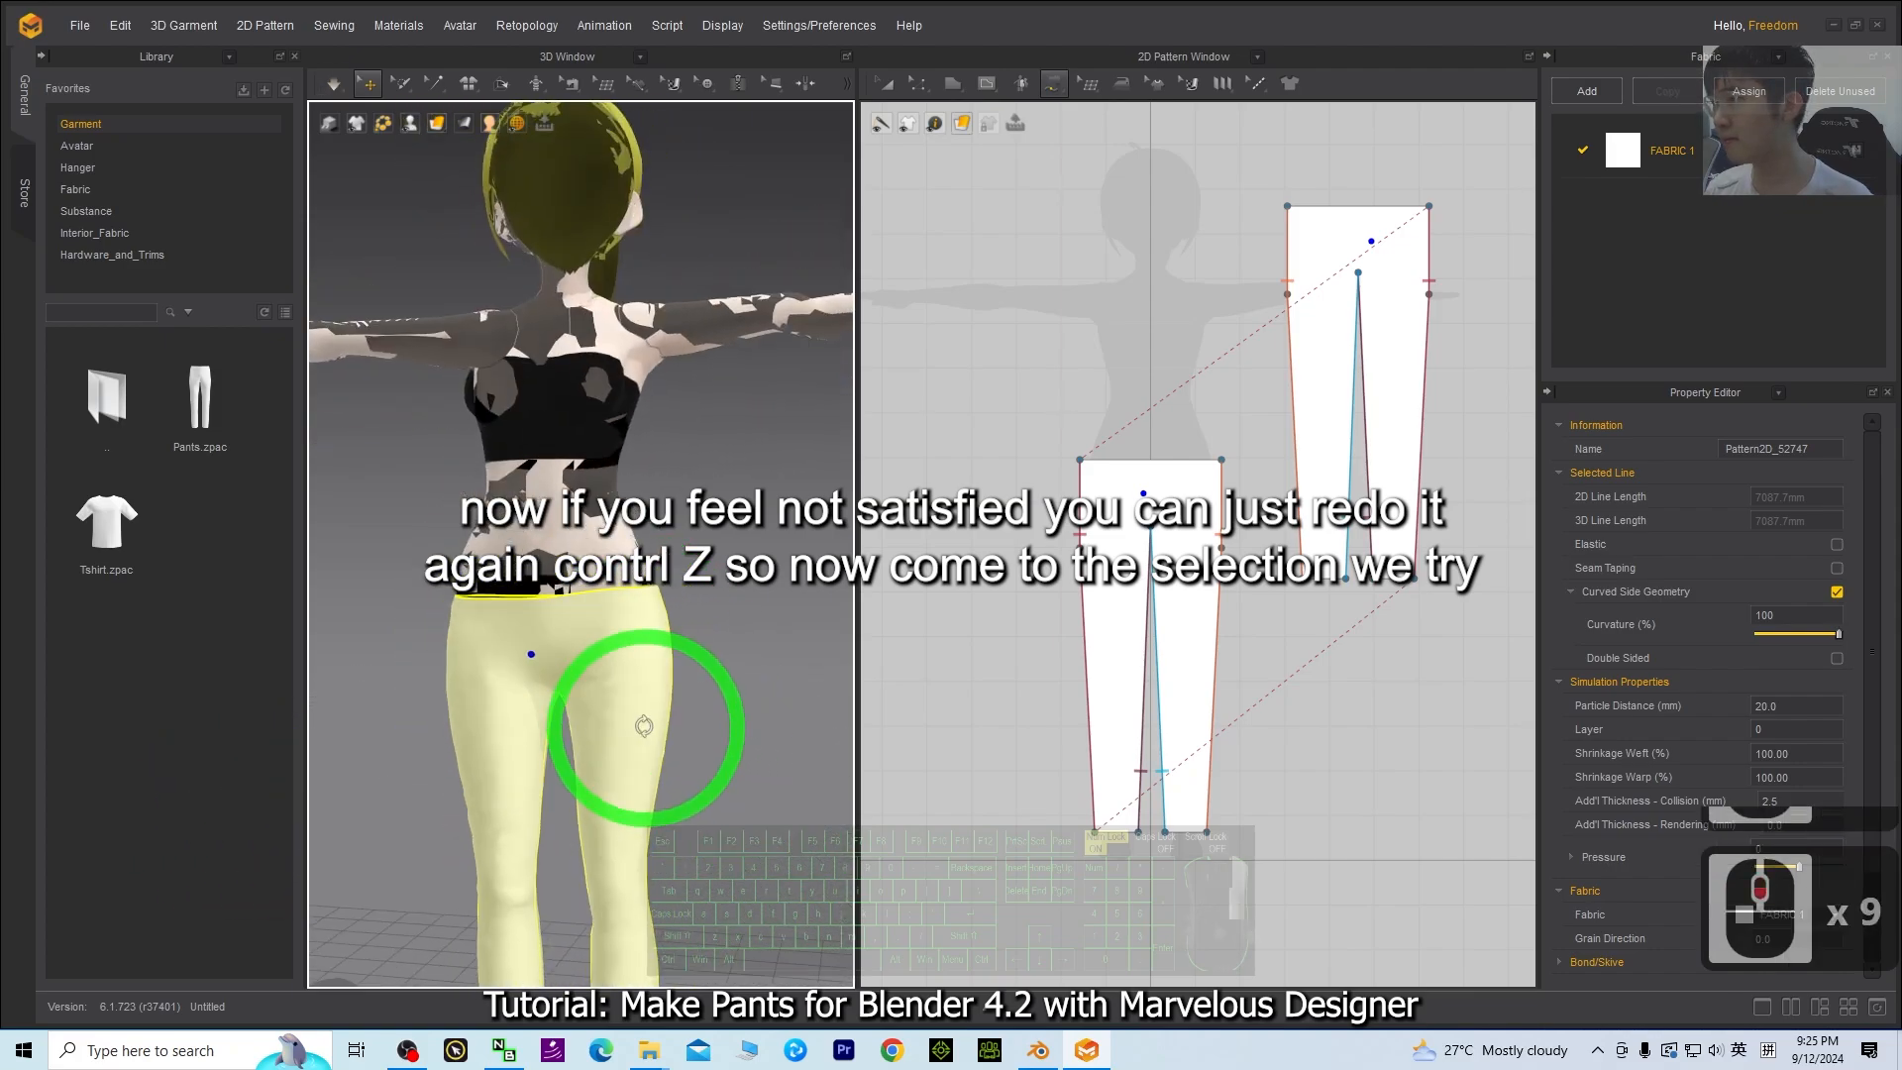
pyautogui.moveTo(644, 726); pyautogui.dragTo(810, 733, button='right')
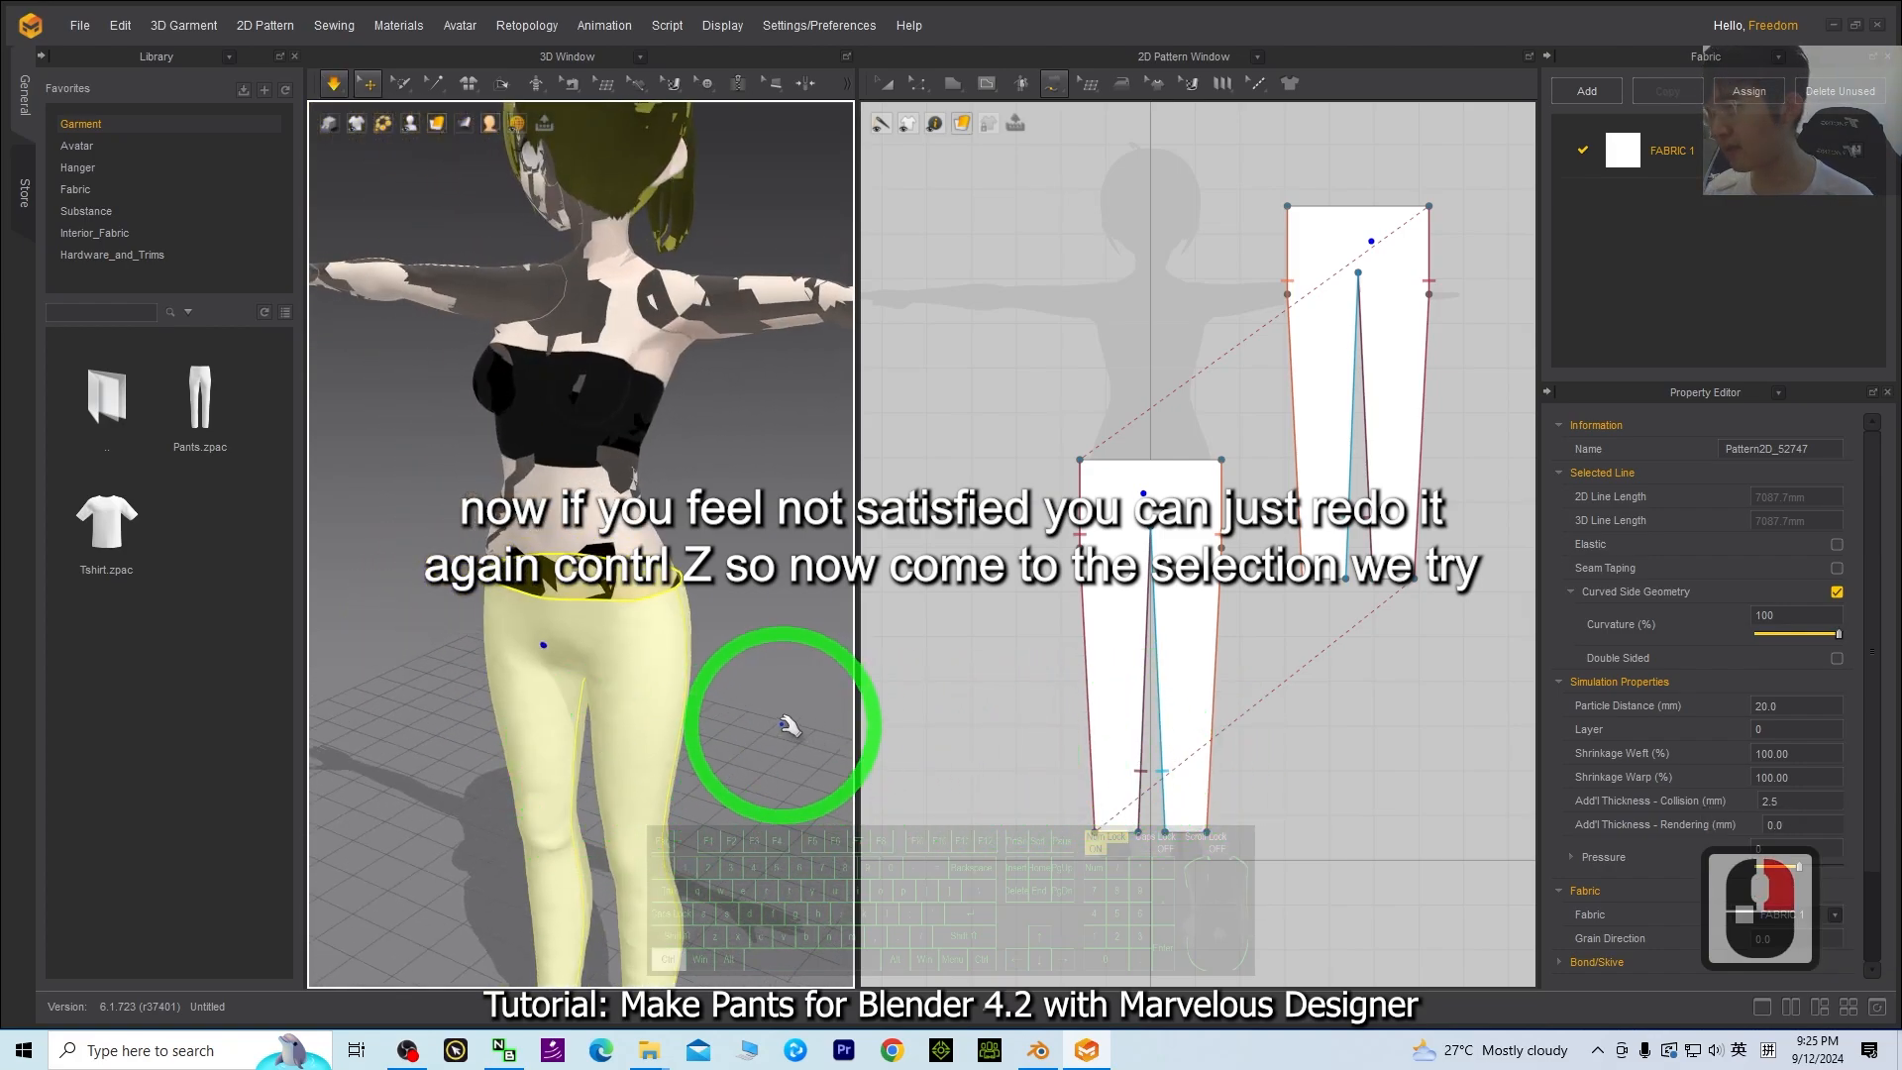
pyautogui.hotkey('ctrl', 'z')
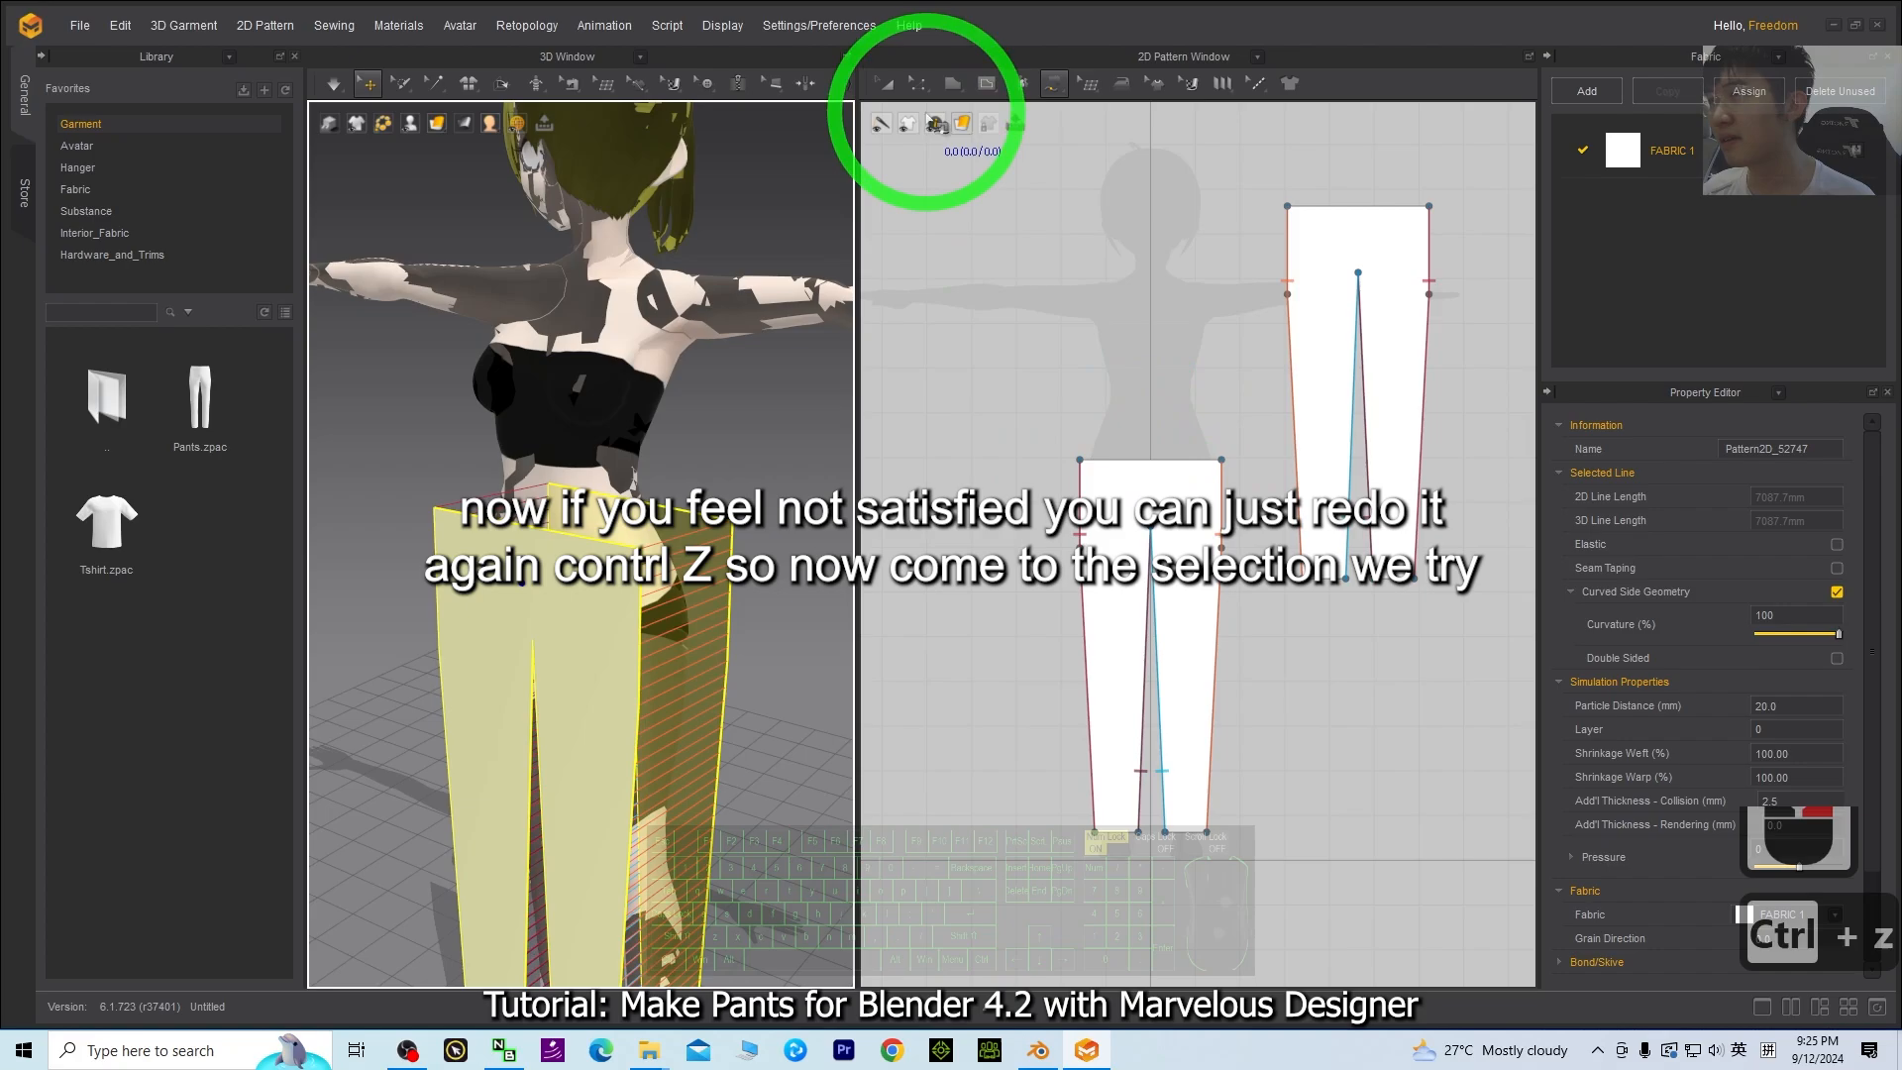
# - Raise the front piece's waist edge by about 75 mm and the back piece's waist edge by a similar amount
pyautogui.click(917, 83)
pyautogui.click(918, 83)
pyautogui.click(1137, 446)
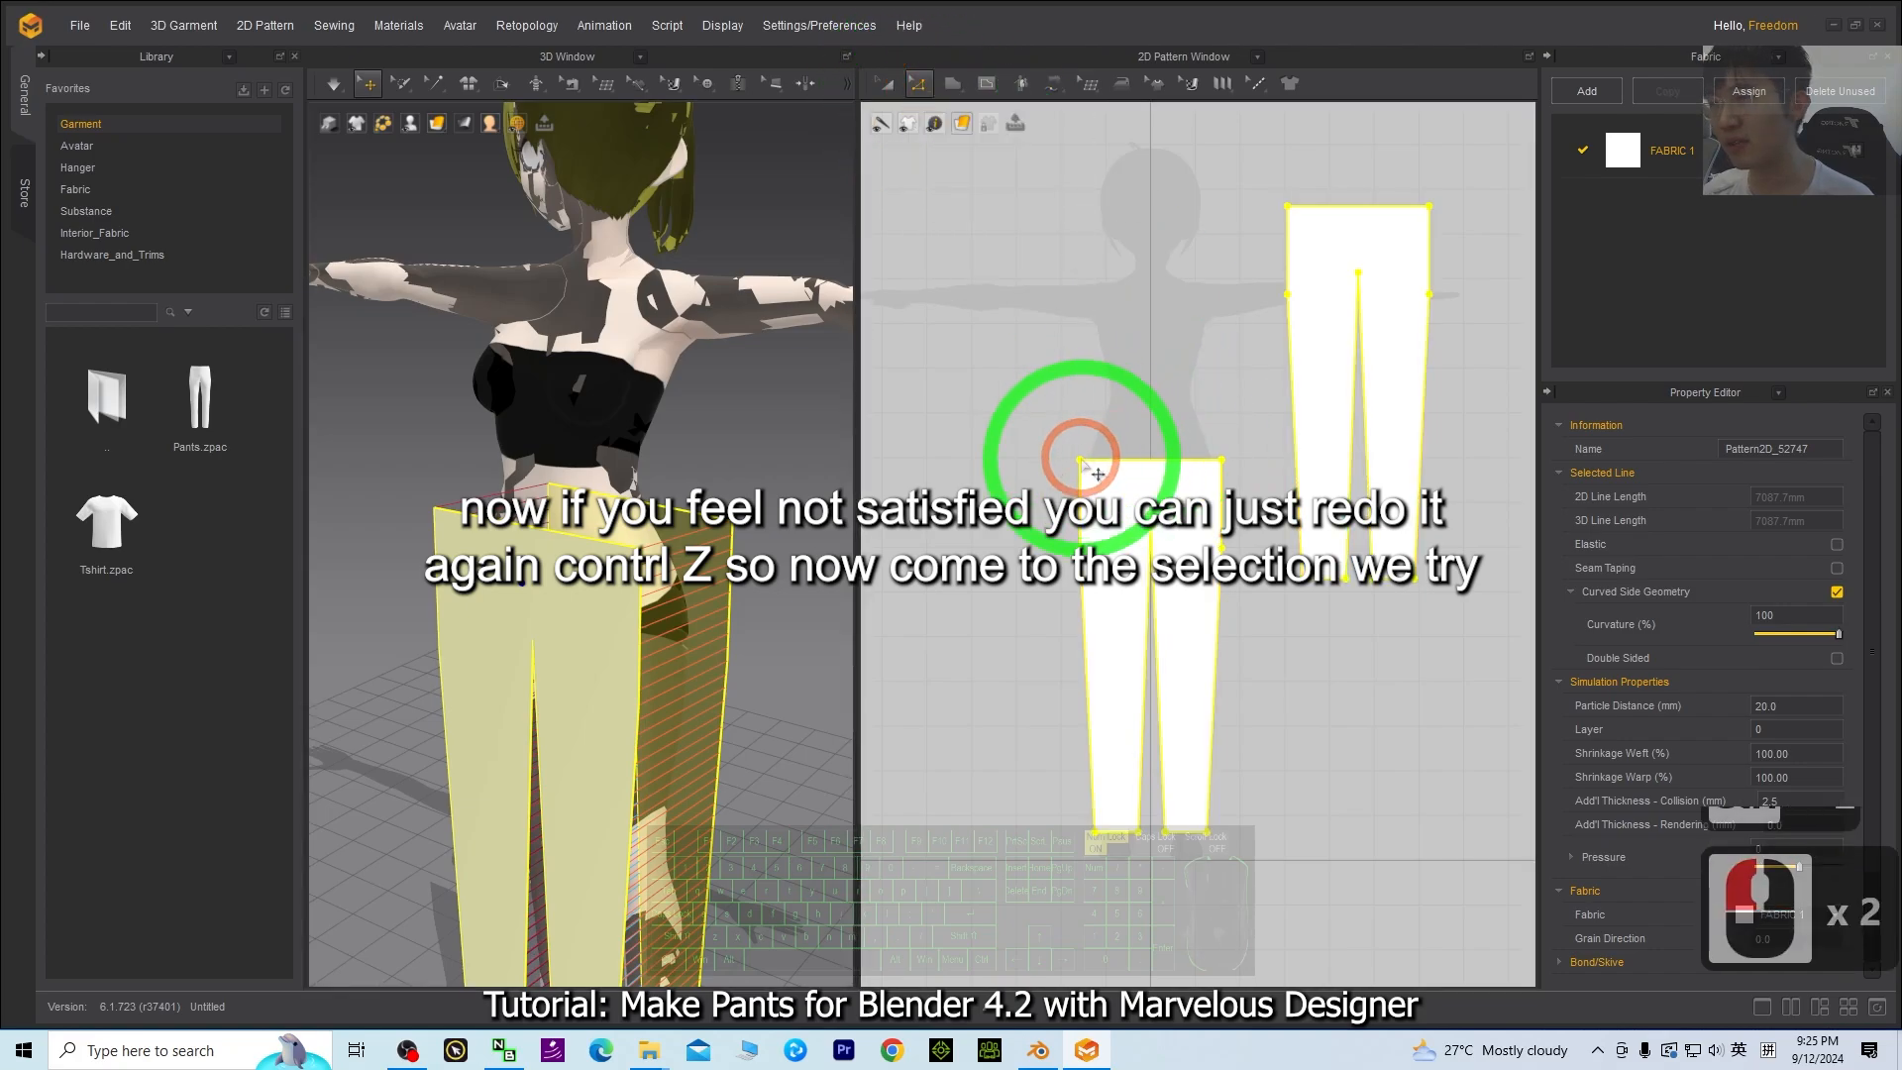
pyautogui.click(1204, 461)
pyautogui.keyDown('shift'); pyautogui.click(1213, 462); pyautogui.keyUp('shift')
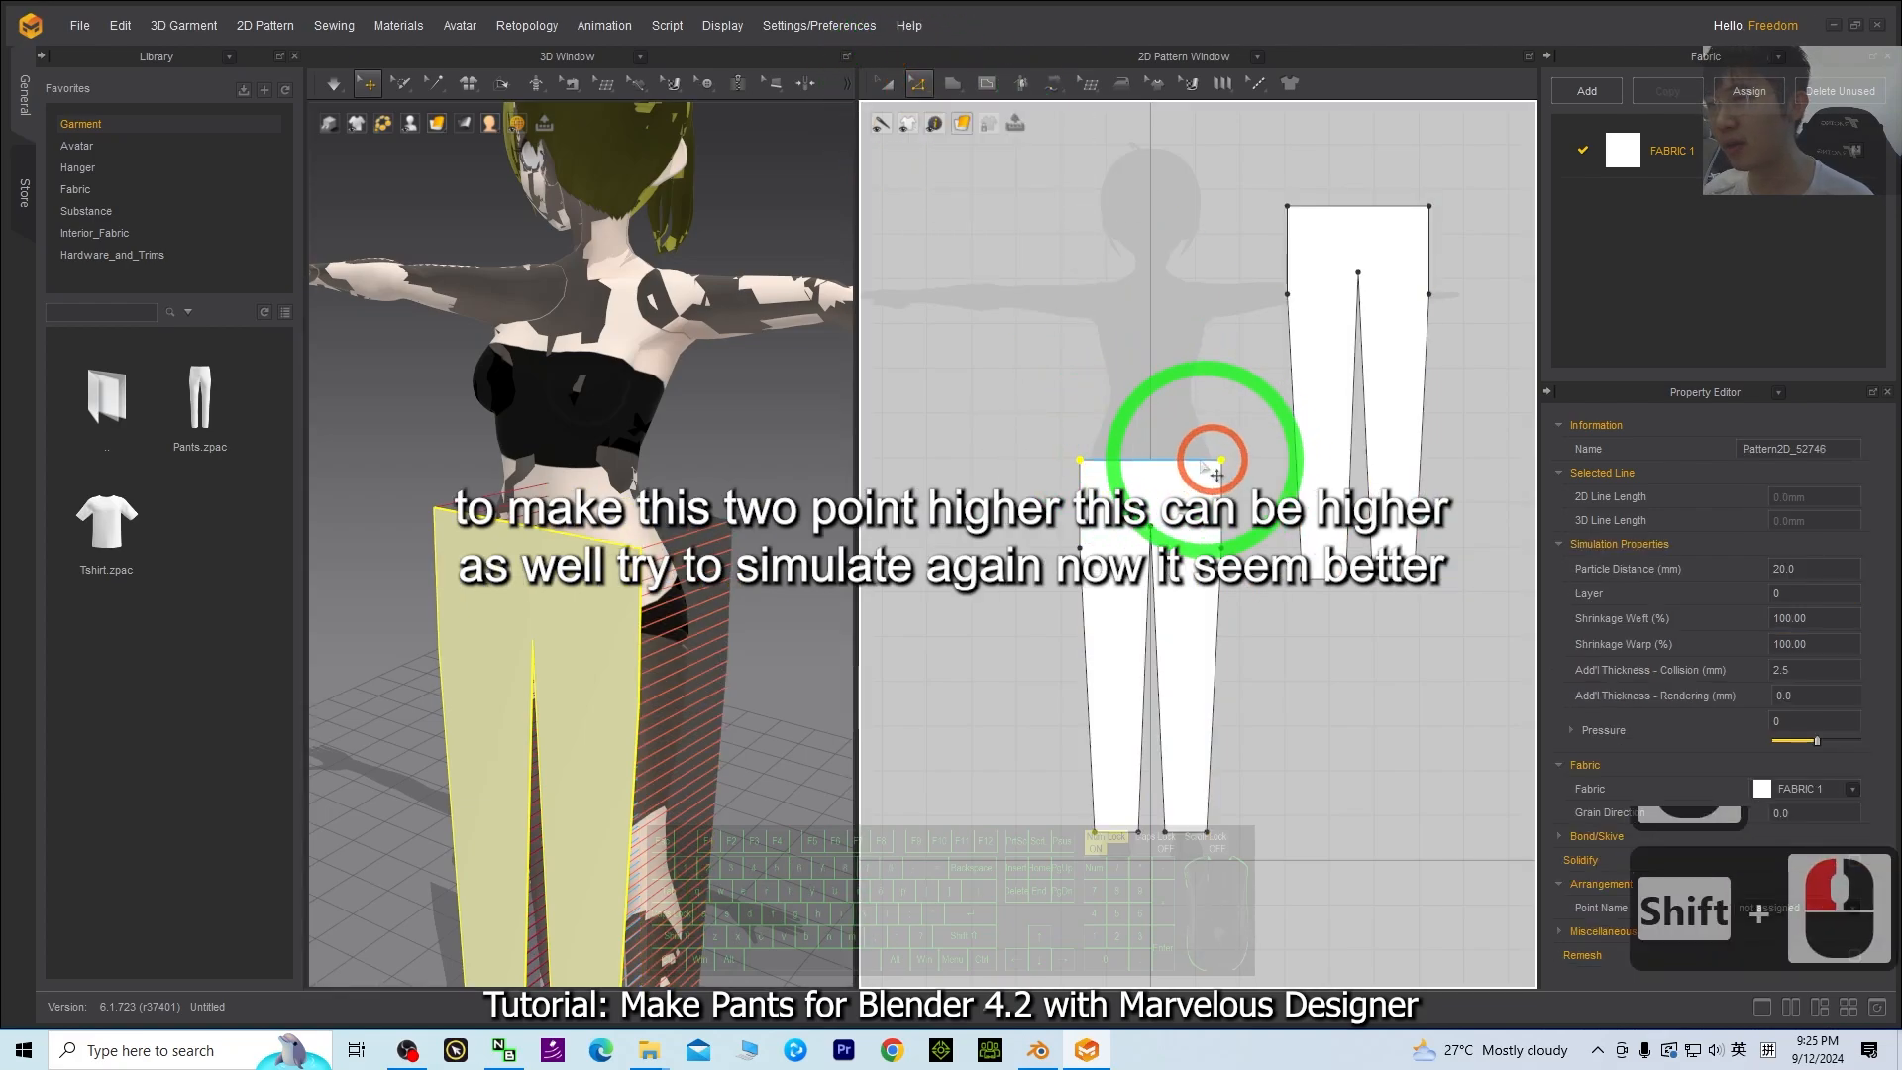
pyautogui.keyDown('shift'); pyautogui.moveTo(1157, 458); pyautogui.dragTo(1160, 438); pyautogui.keyUp('shift')
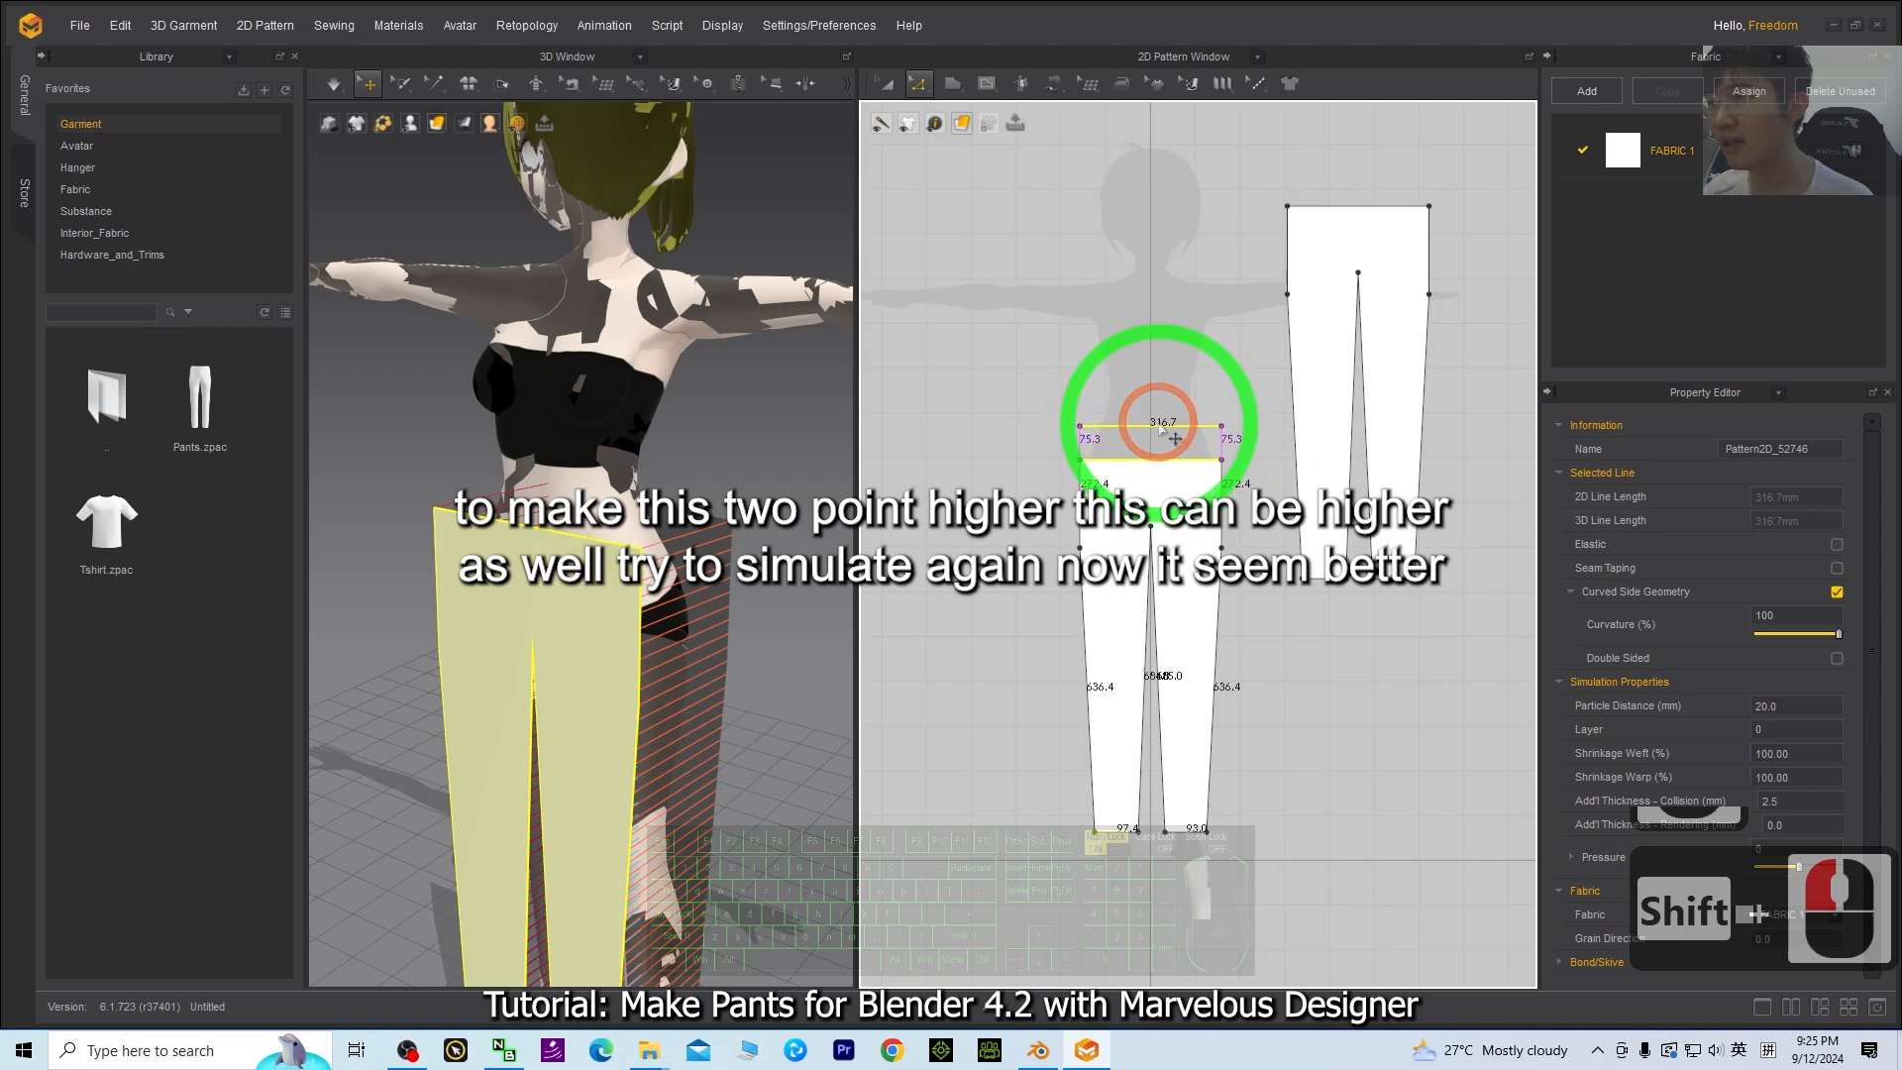
pyautogui.click(1355, 208)
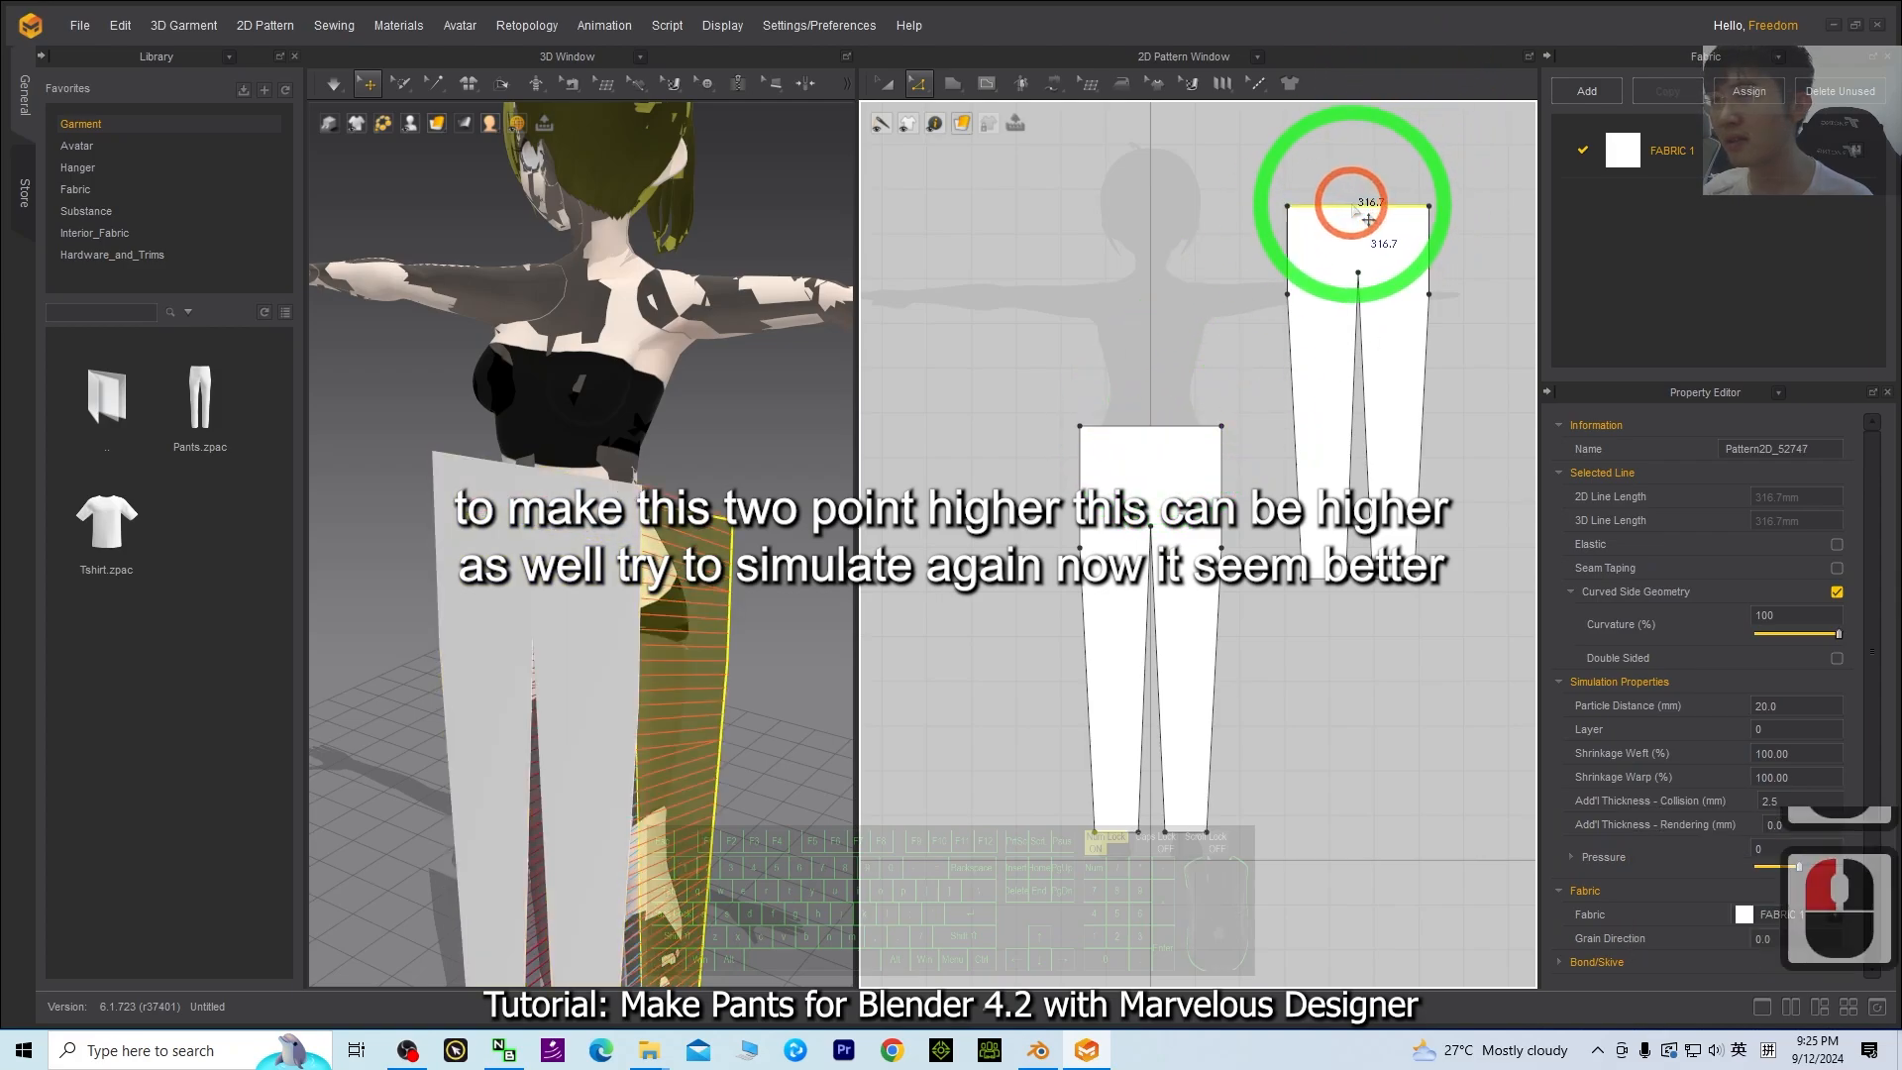
pyautogui.moveTo(1353, 206); pyautogui.dragTo(1356, 178)
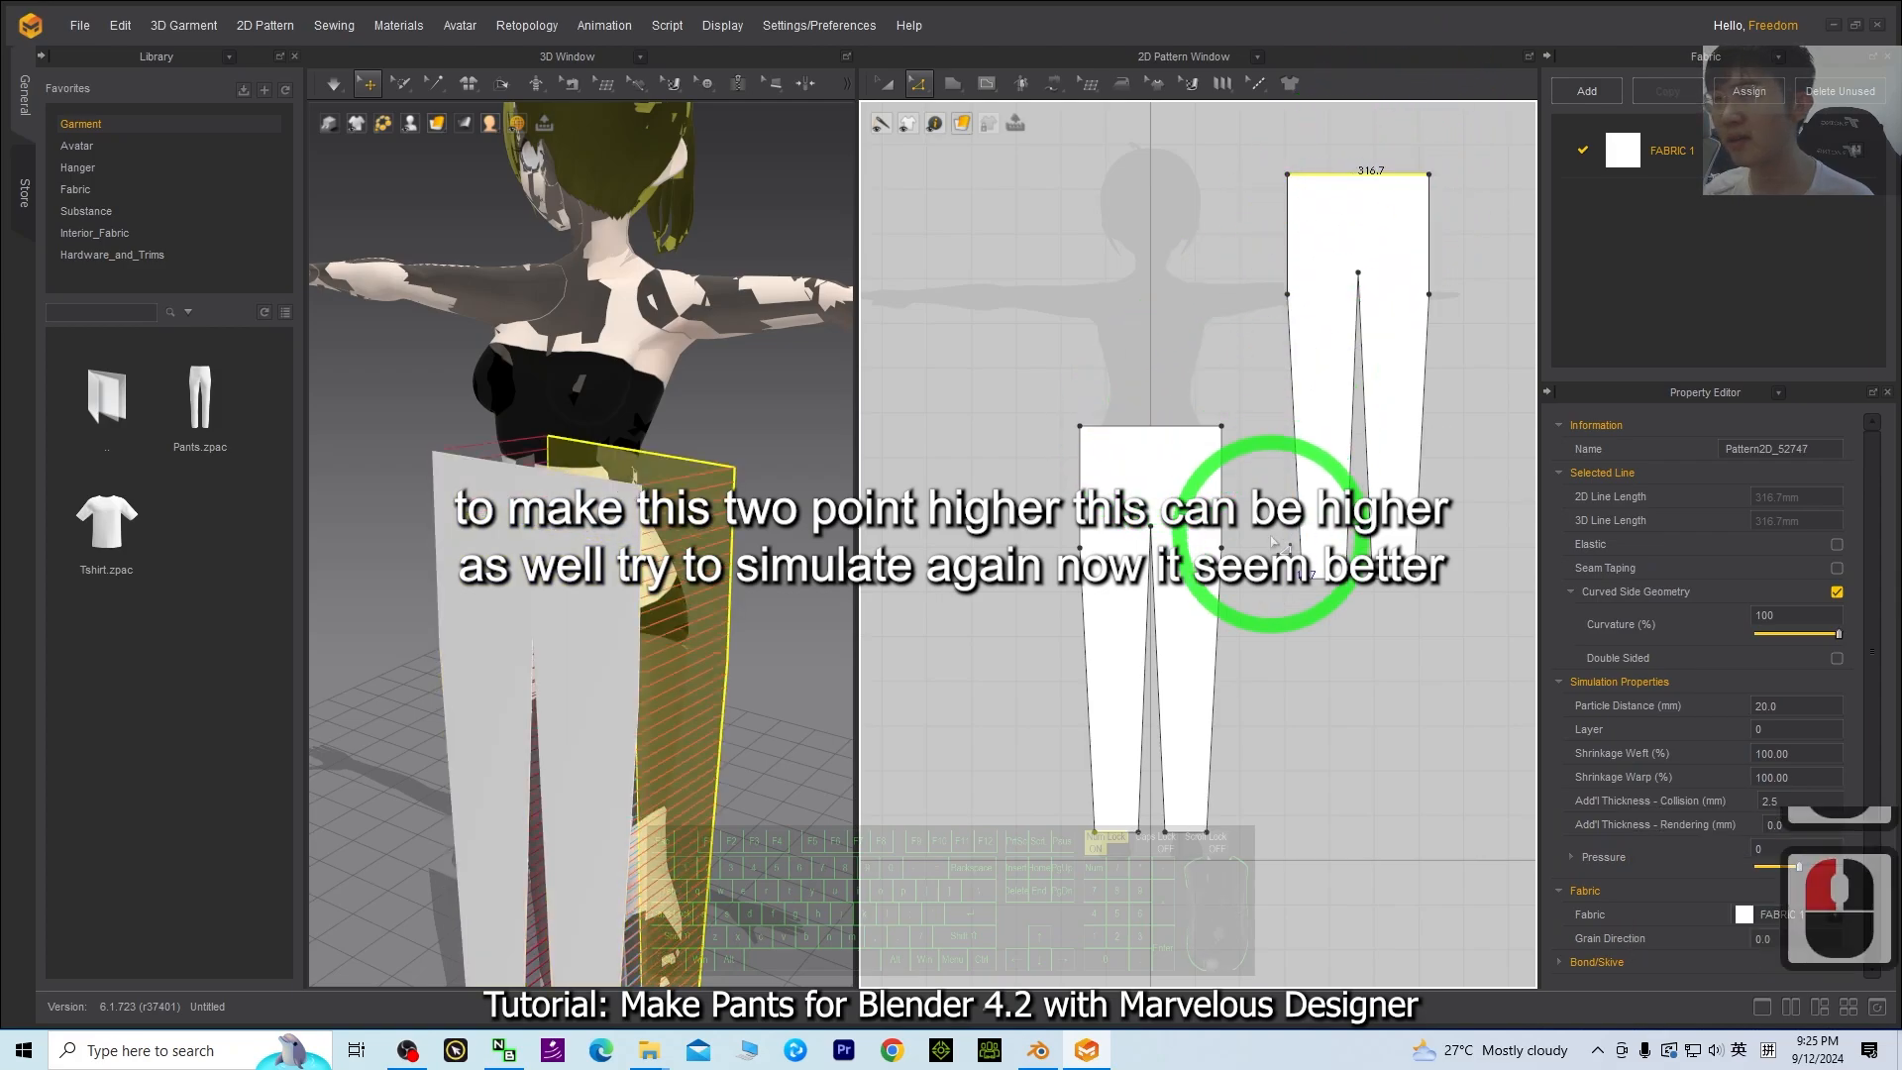
# - Simulate the higher-waisted pants onto the avatar, check the drape from different angles, and clear the selection
pyautogui.click(333, 83)
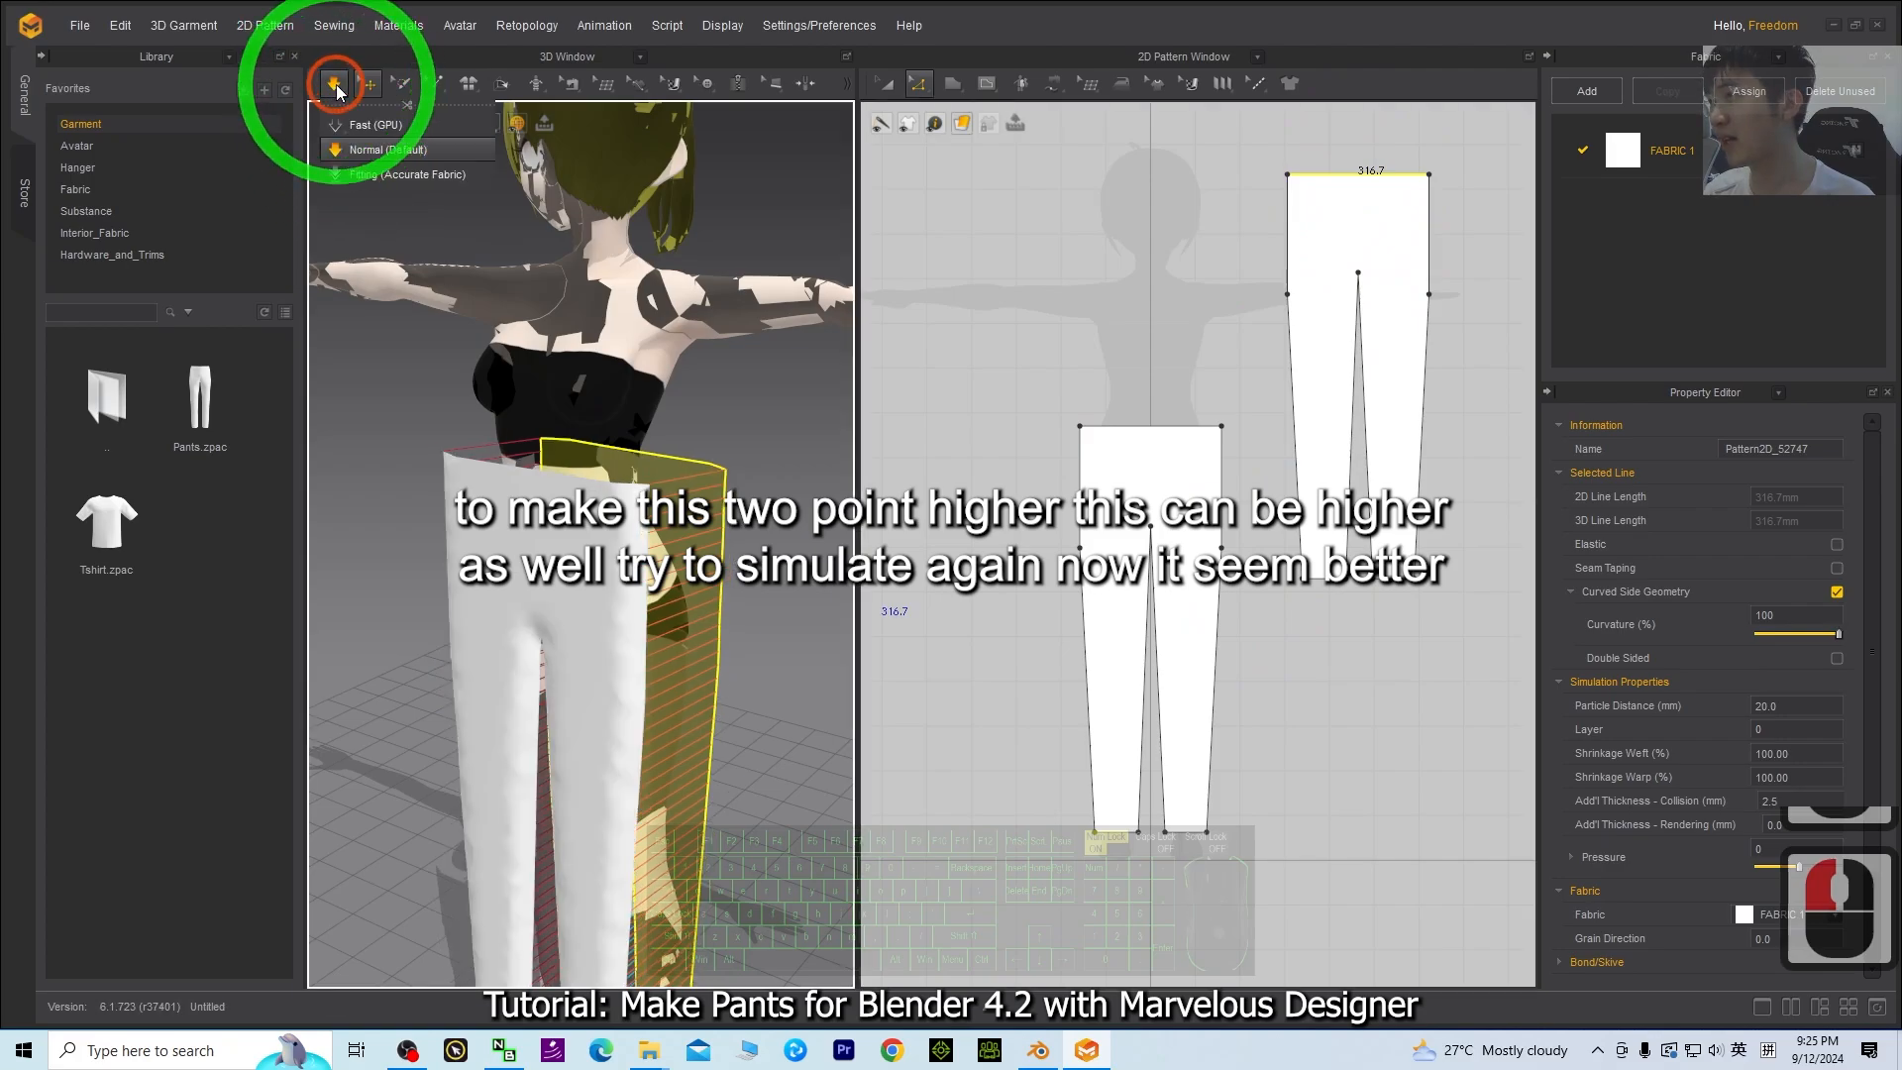
pyautogui.scroll(-5, 730, 671)
pyautogui.scroll(6, 713, 714)
pyautogui.moveTo(371, 794); pyautogui.dragTo(585, 535, button='right')
pyautogui.press('space')
pyautogui.press('space')
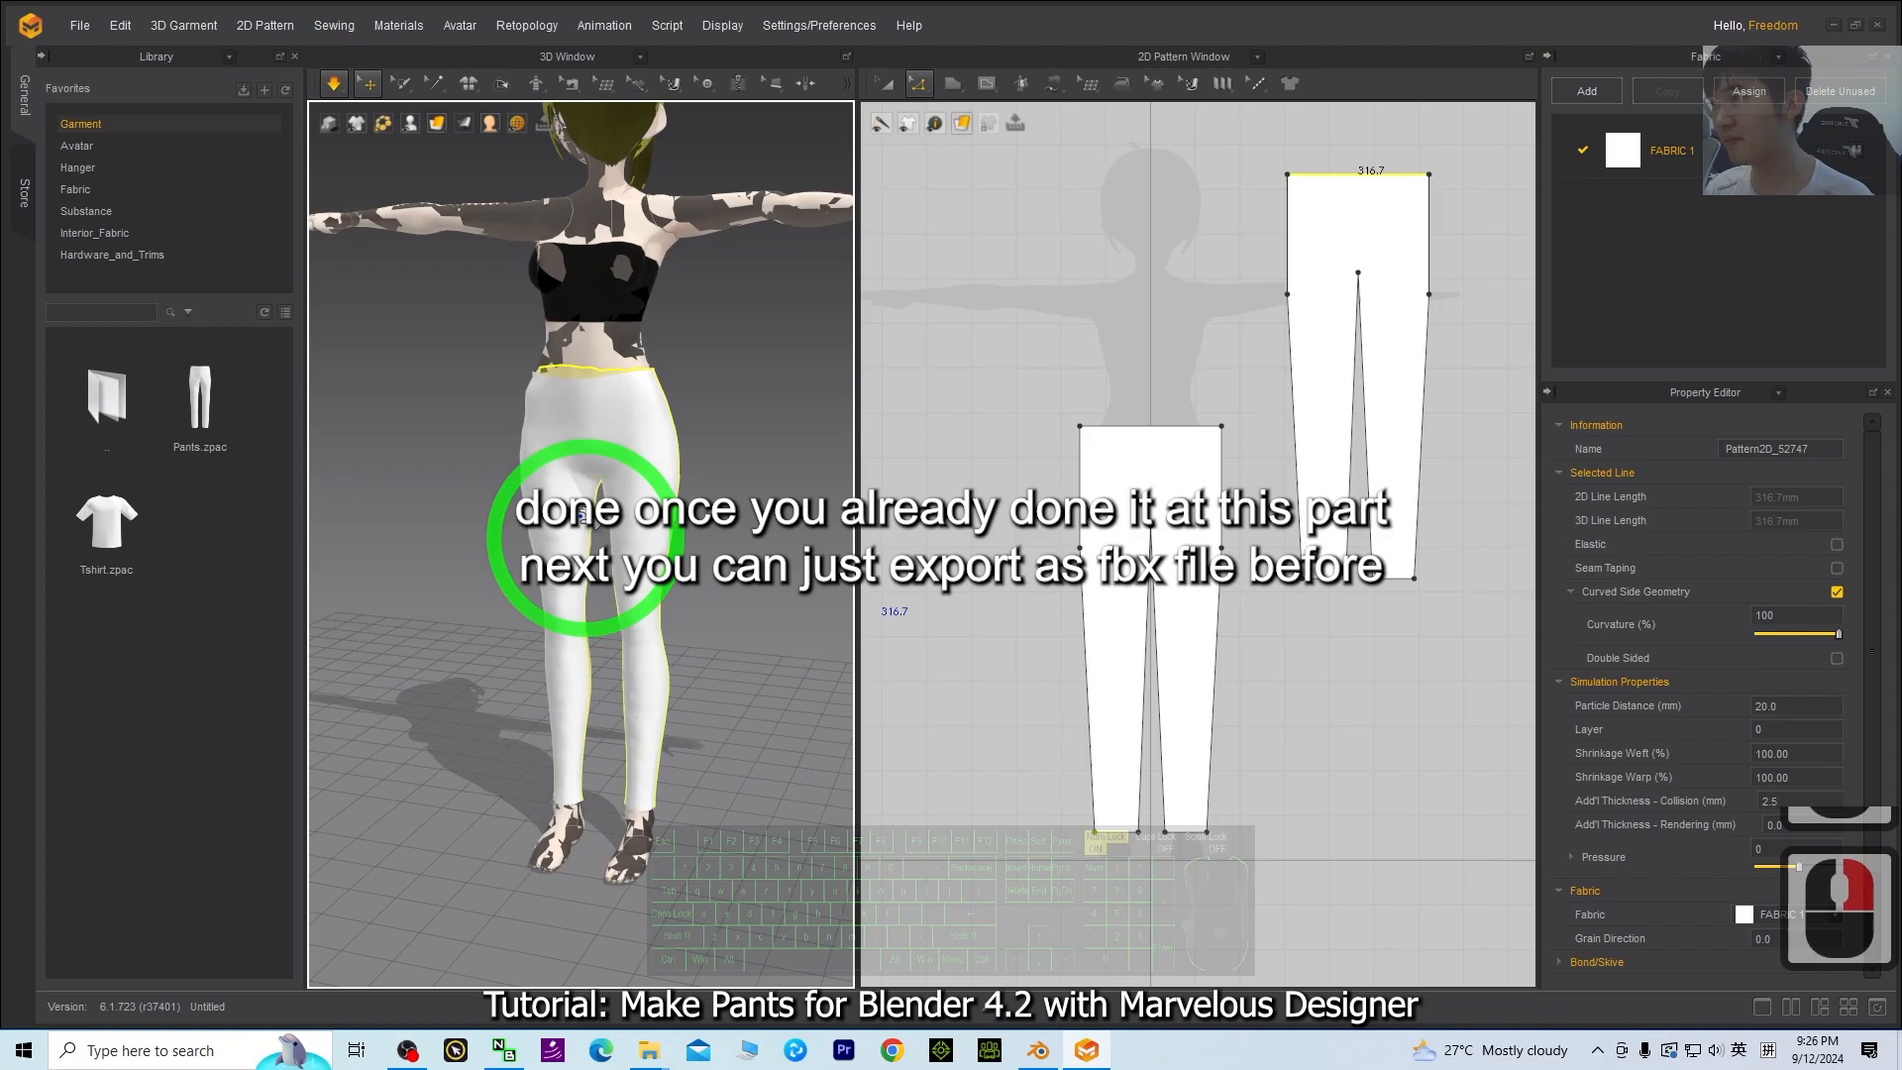
pyautogui.moveTo(767, 438); pyautogui.dragTo(854, 588, button='right')
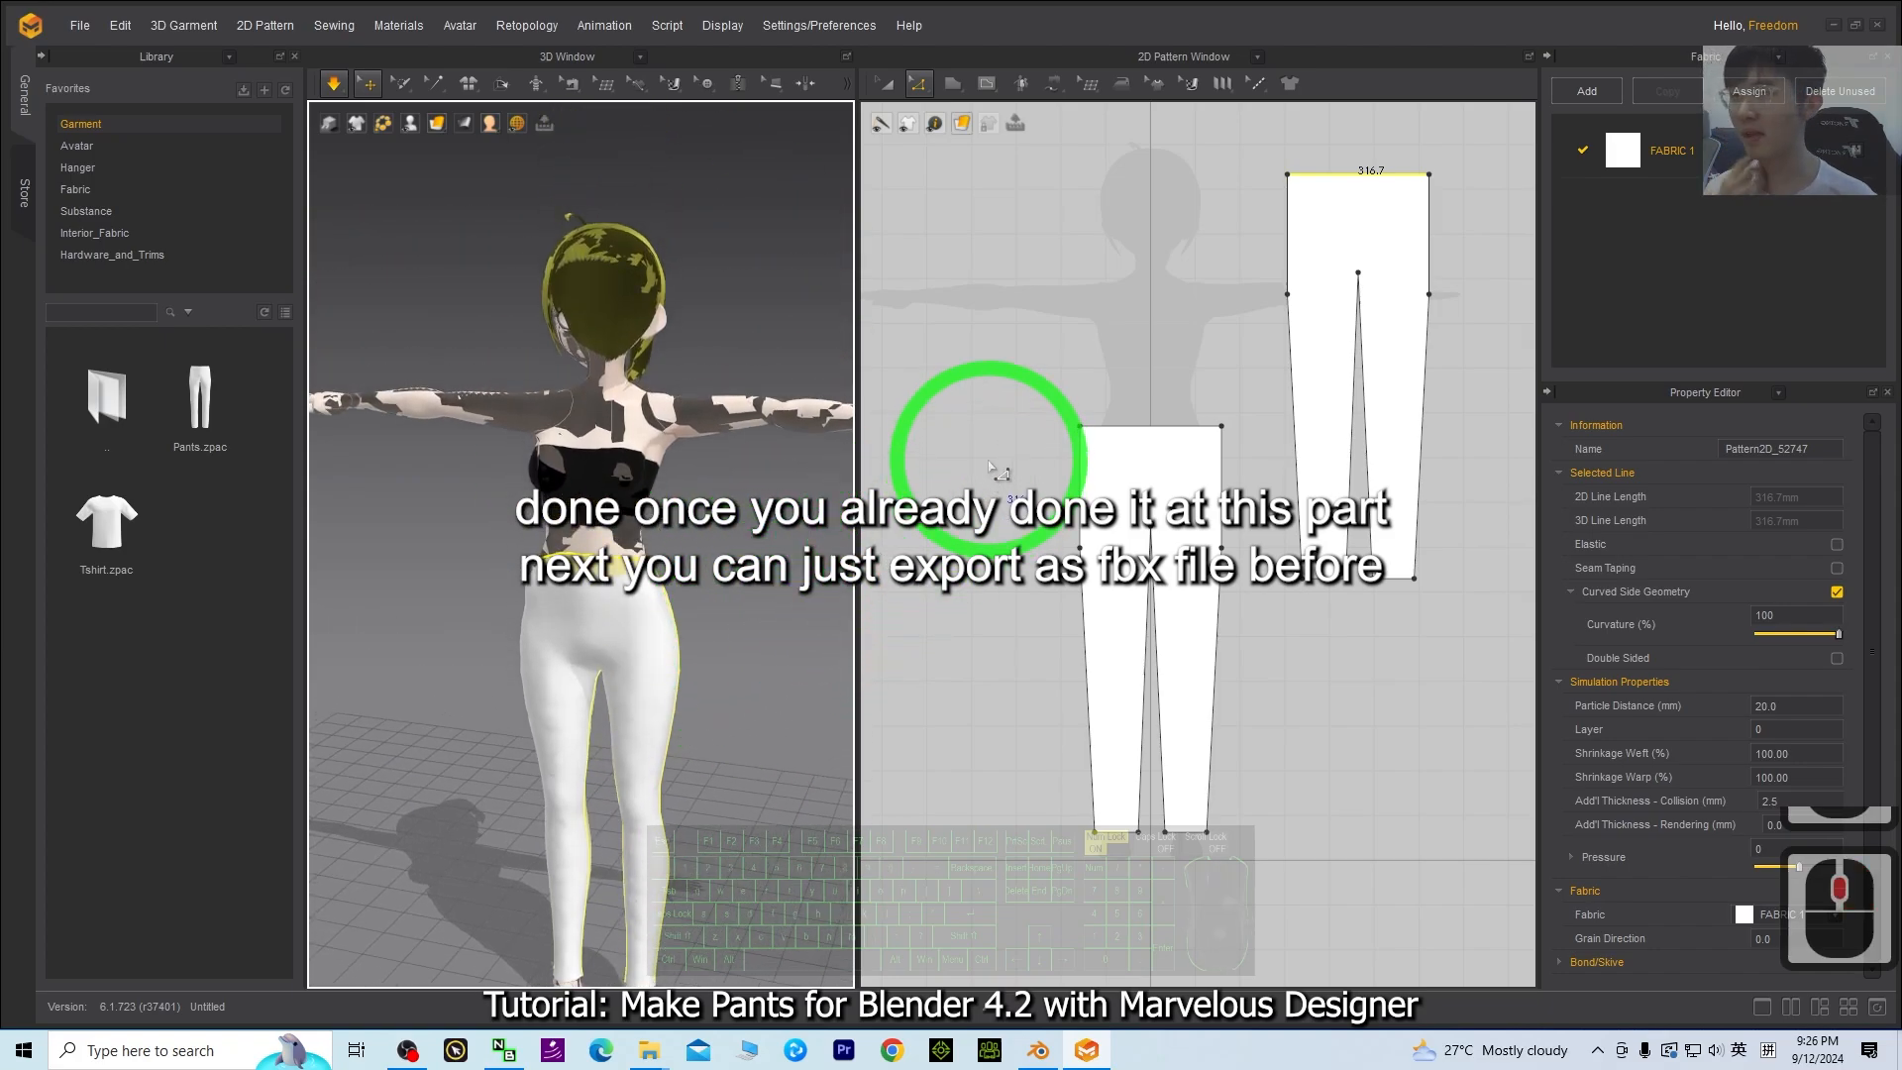
pyautogui.click(800, 582)
pyautogui.click(1101, 406)
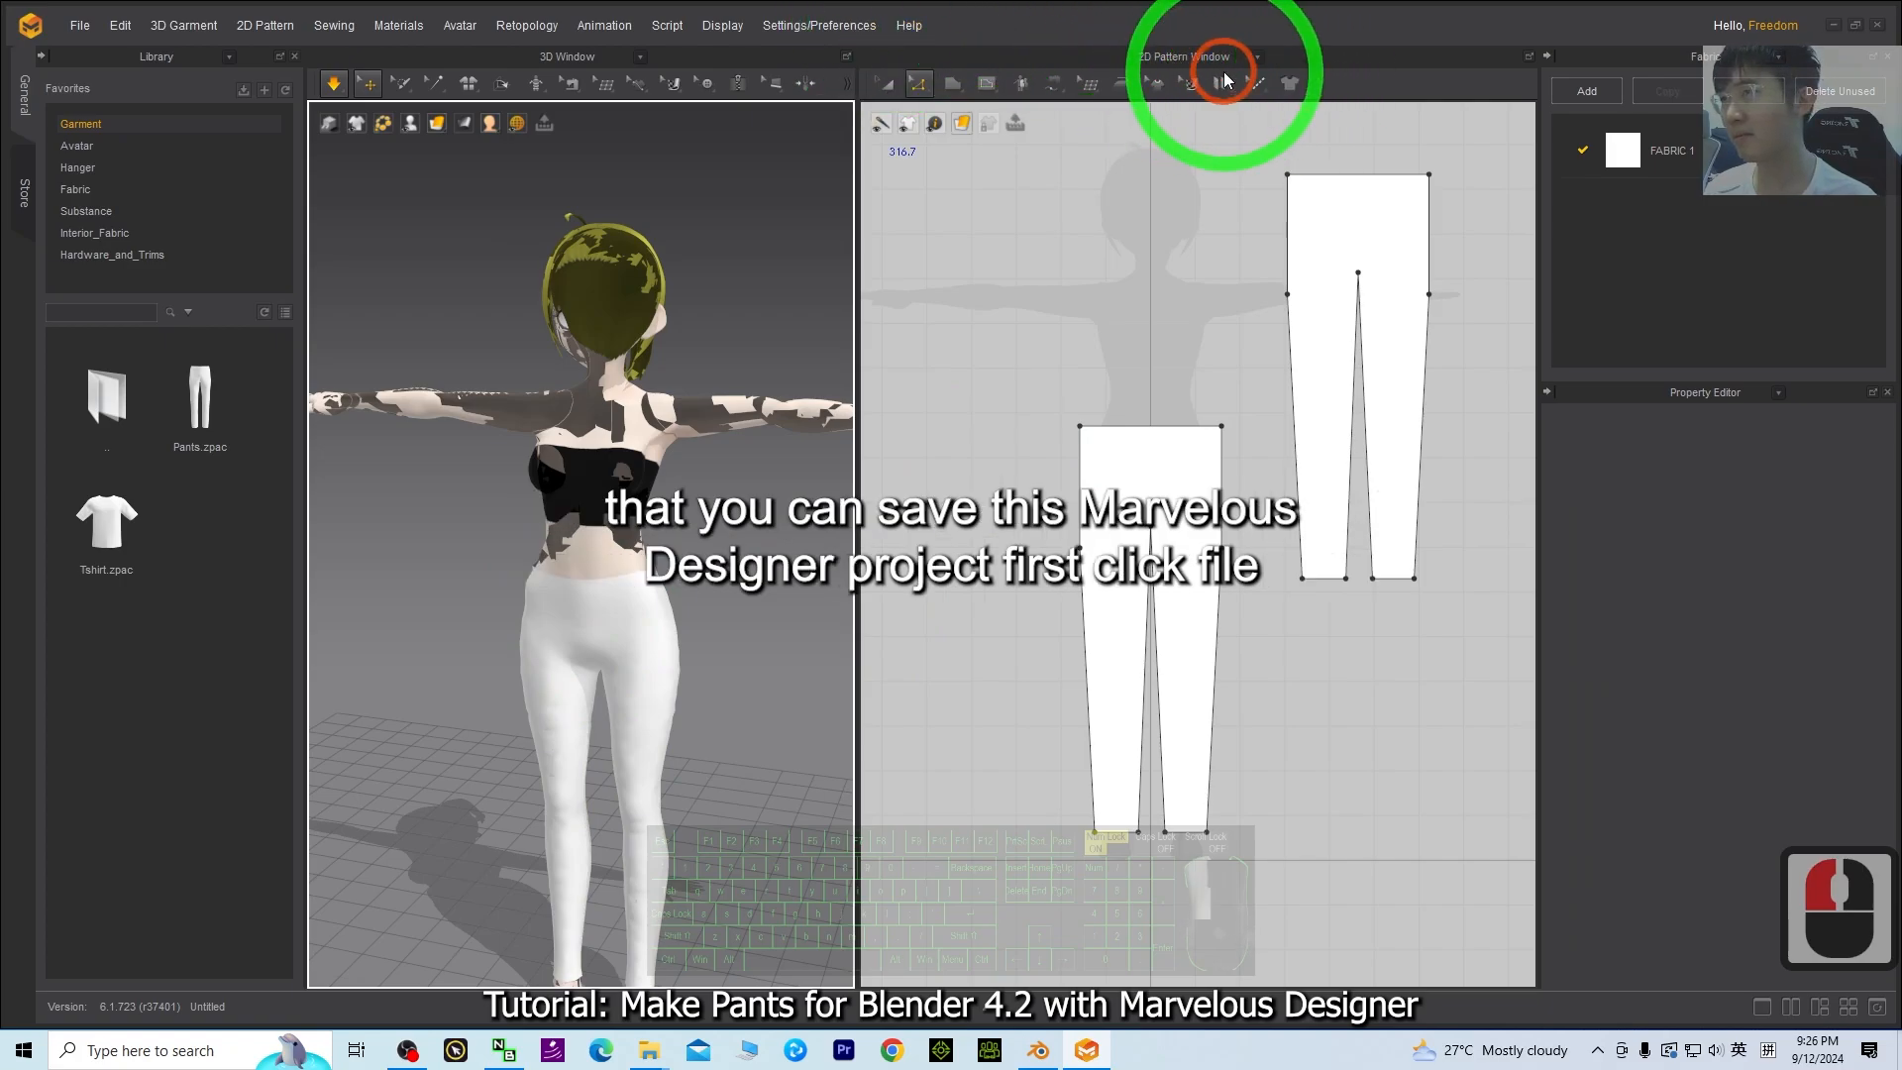
# - Shrink the application window from full screen and reposition it over the desktop
pyautogui.click(1857, 26)
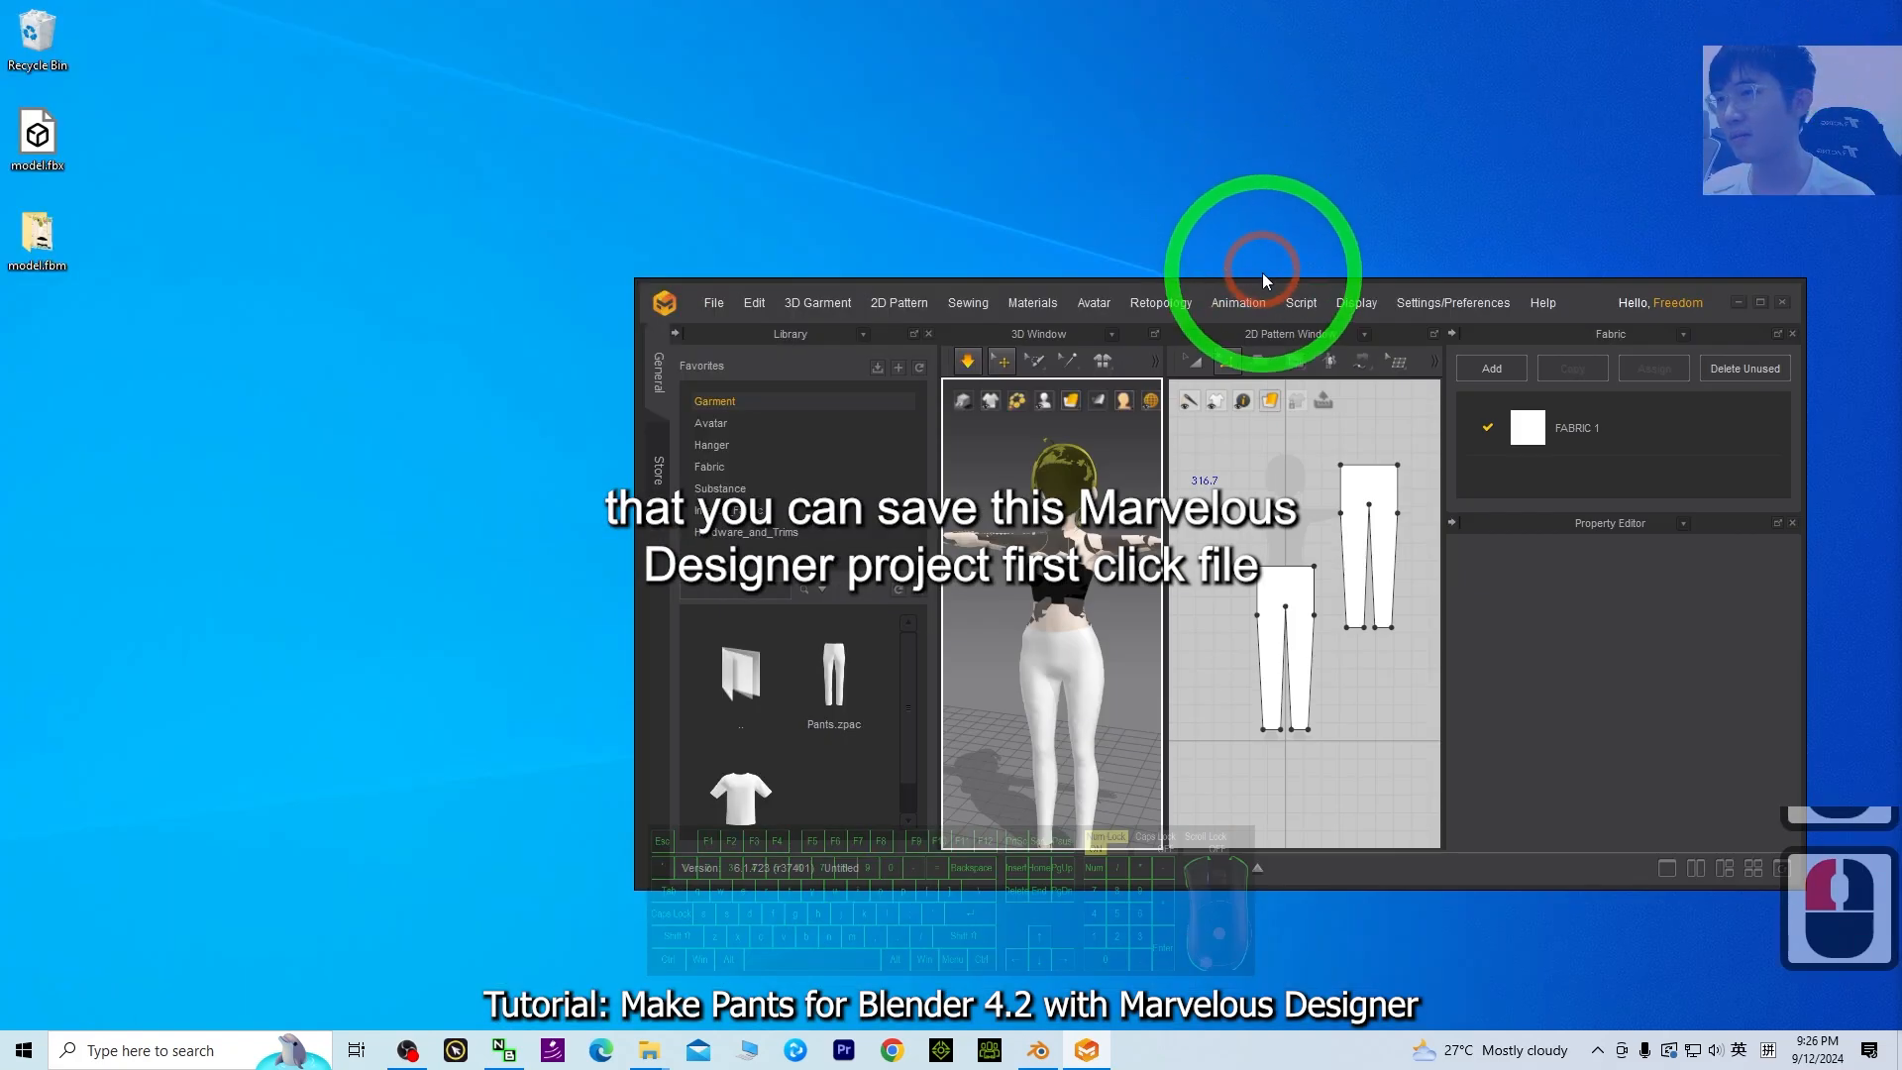
pyautogui.moveTo(1289, 282); pyautogui.dragTo(1290, 41)
pyautogui.moveTo(1578, 63); pyautogui.dragTo(1549, 149)
# - Save the project as a new project file named pant 01, with This PC chosen as the location
pyautogui.click(679, 145)
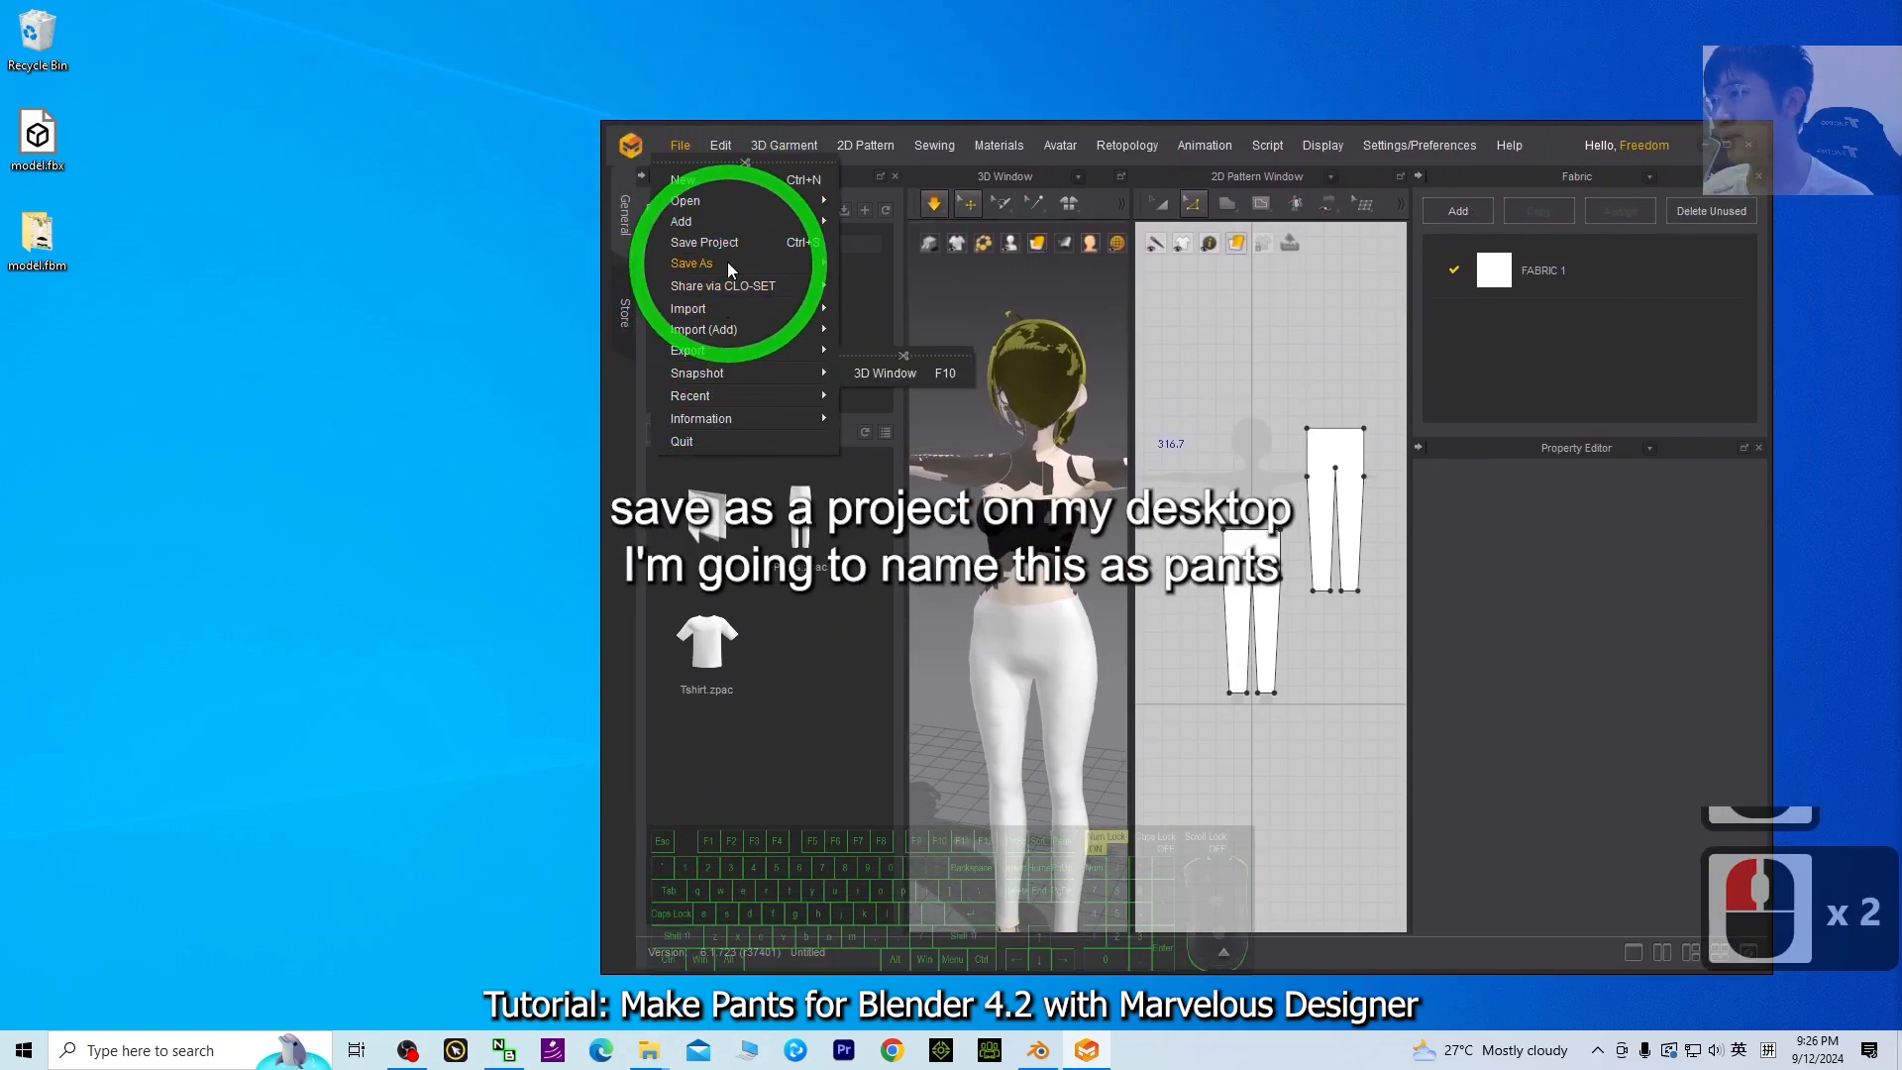
pyautogui.moveTo(728, 265)
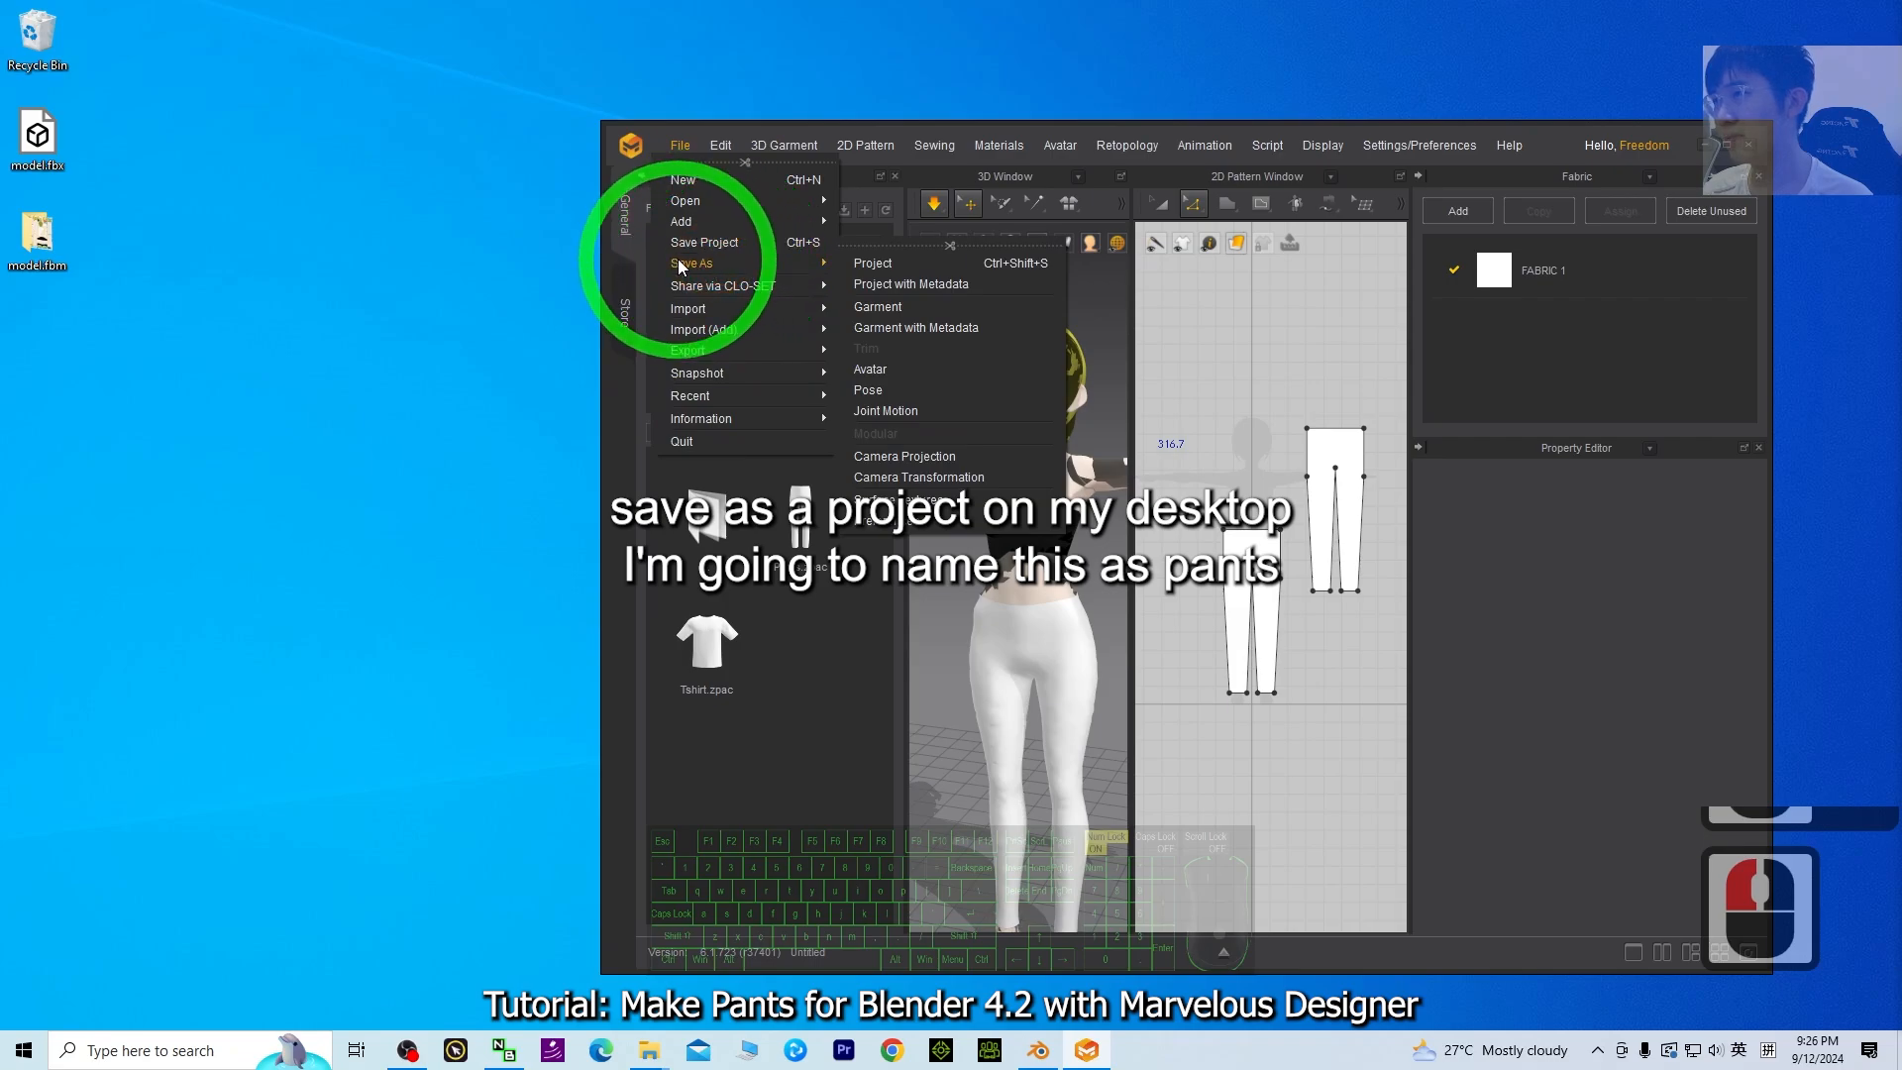
pyautogui.click(896, 261)
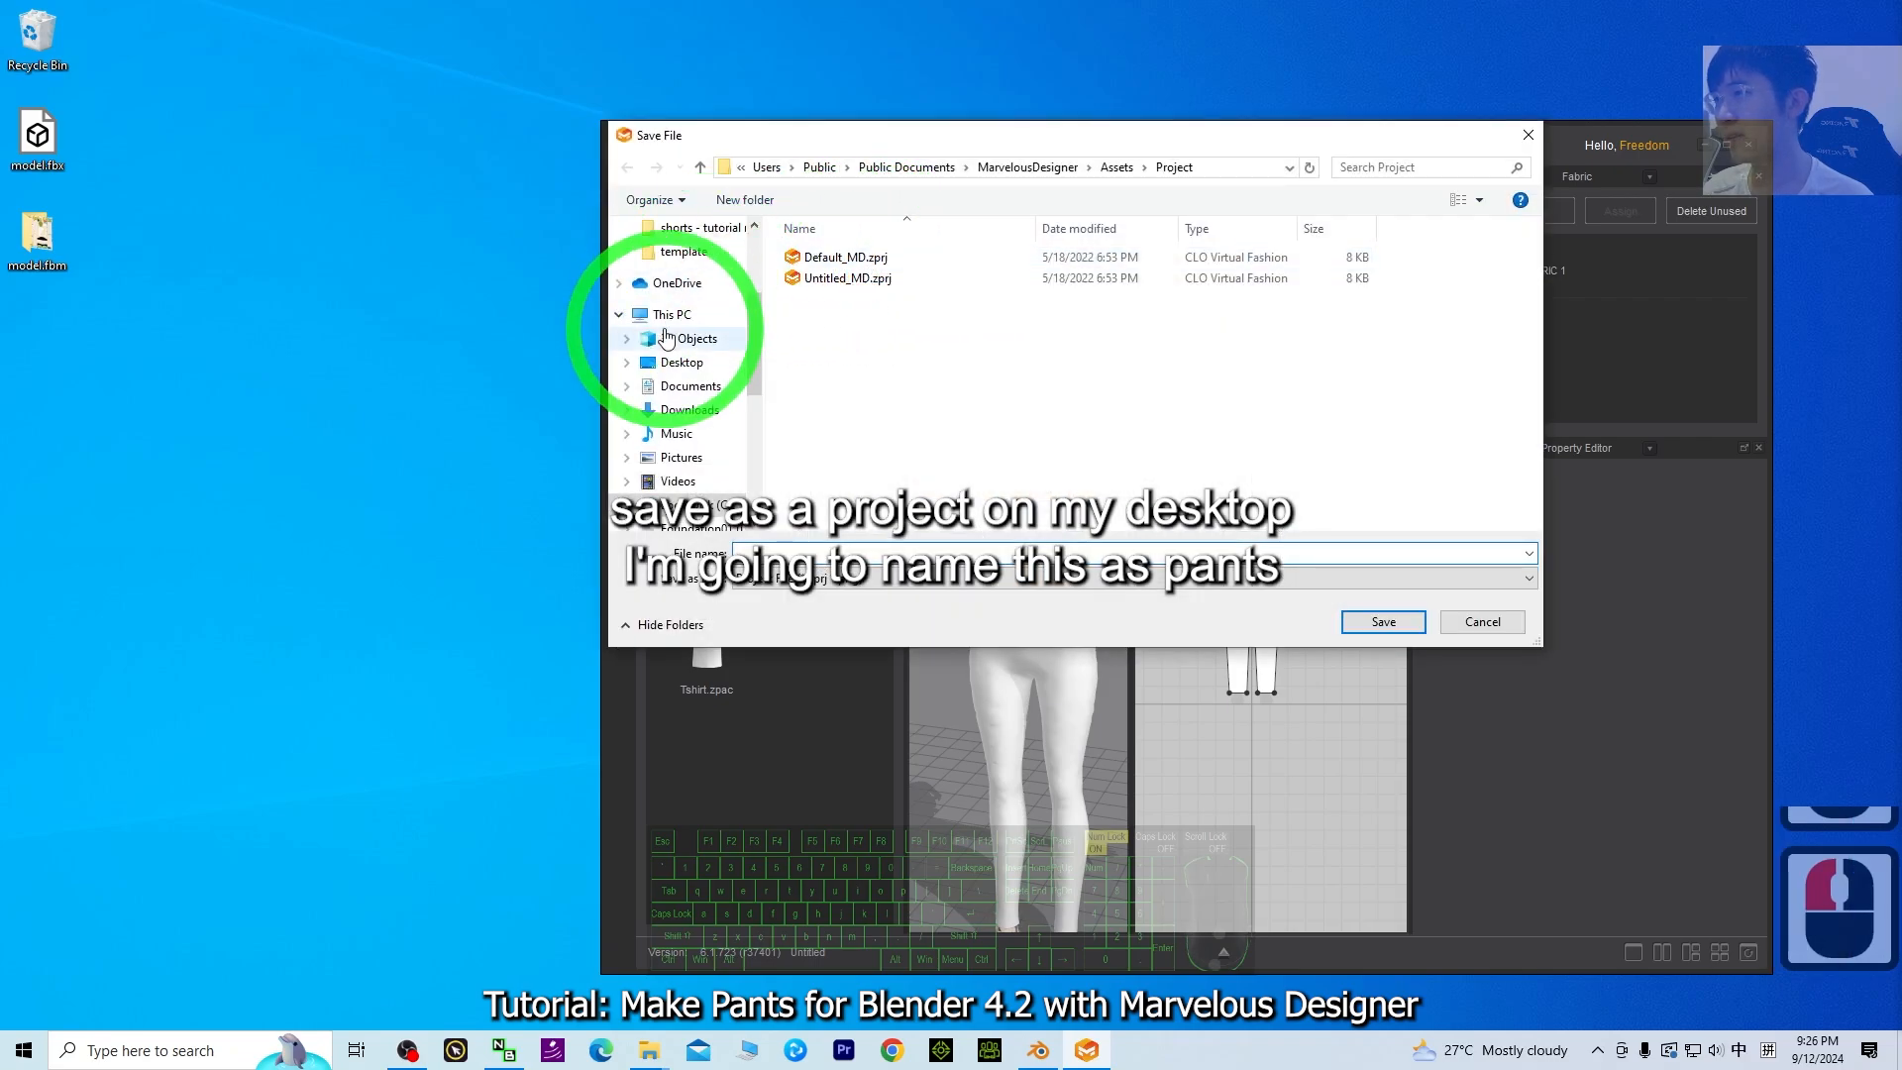
pyautogui.click(673, 316)
pyautogui.click(779, 553)
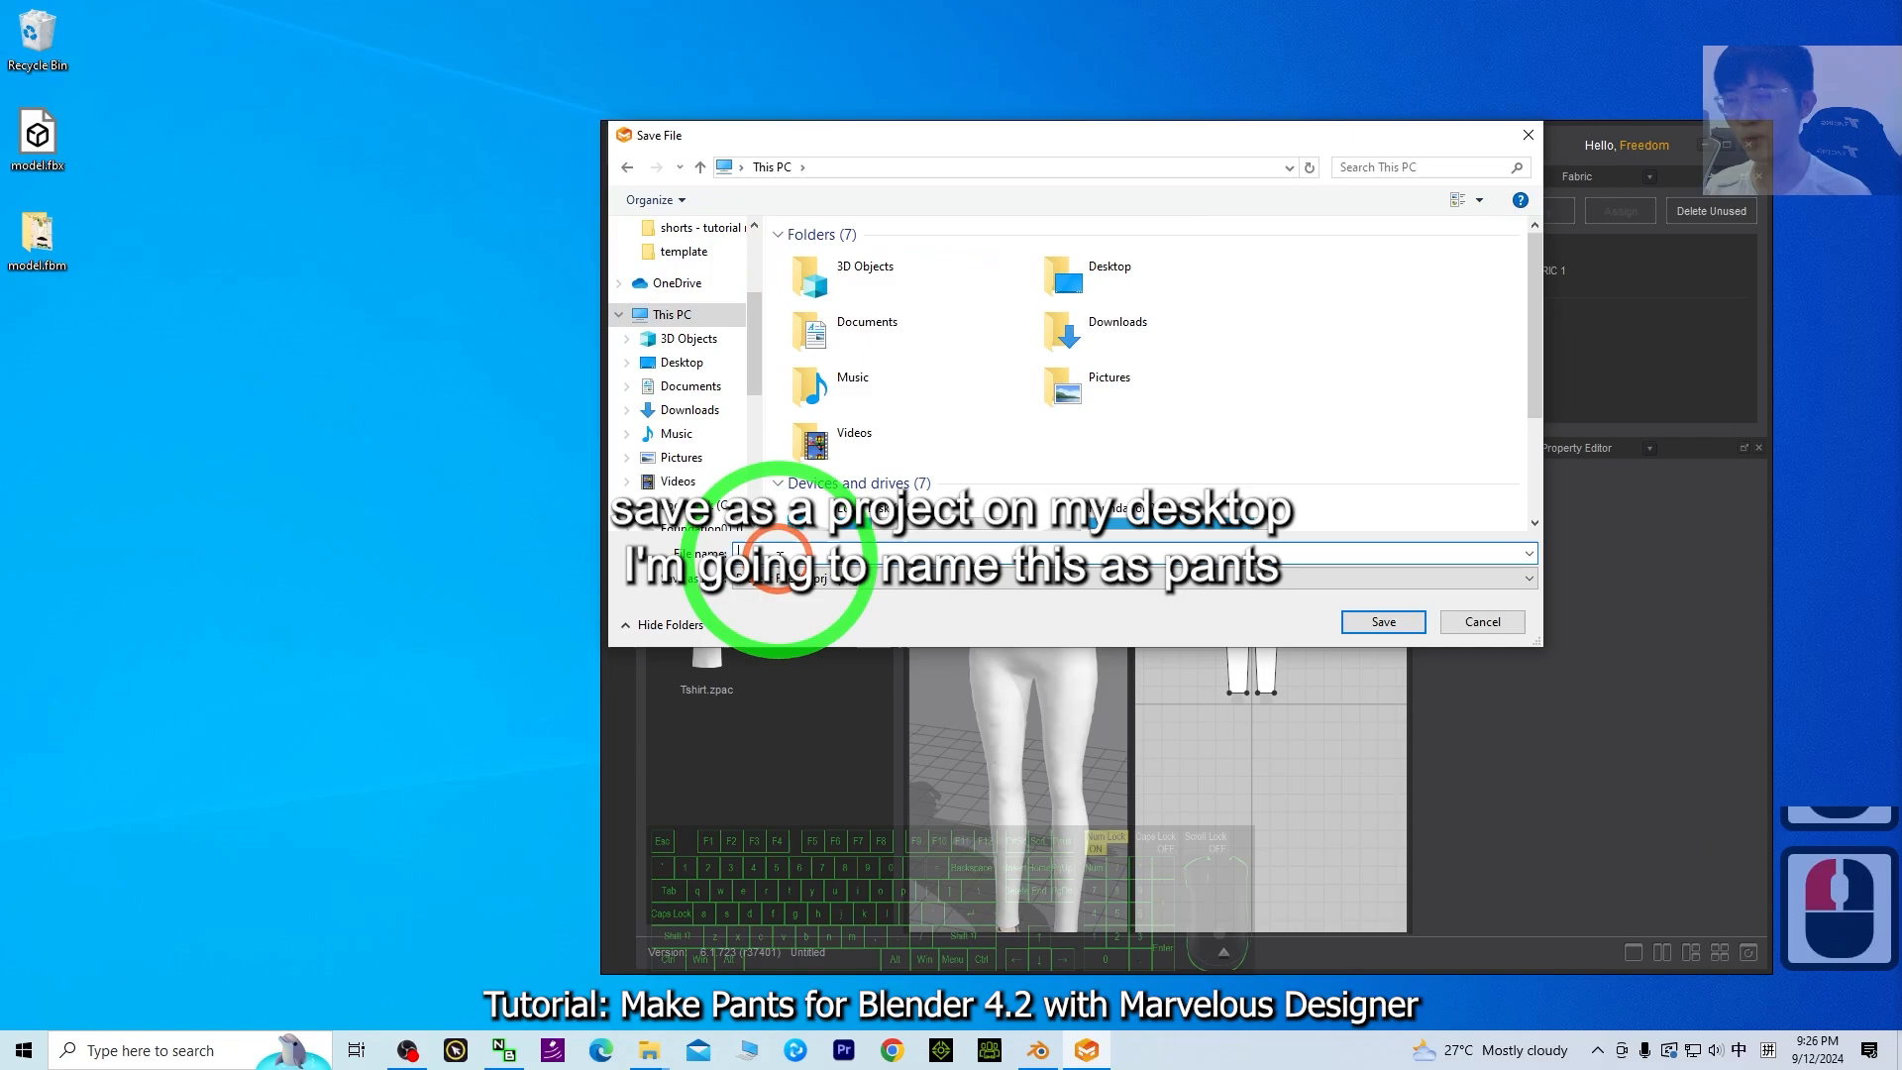
pyautogui.write('pant')
pyautogui.press('shift')
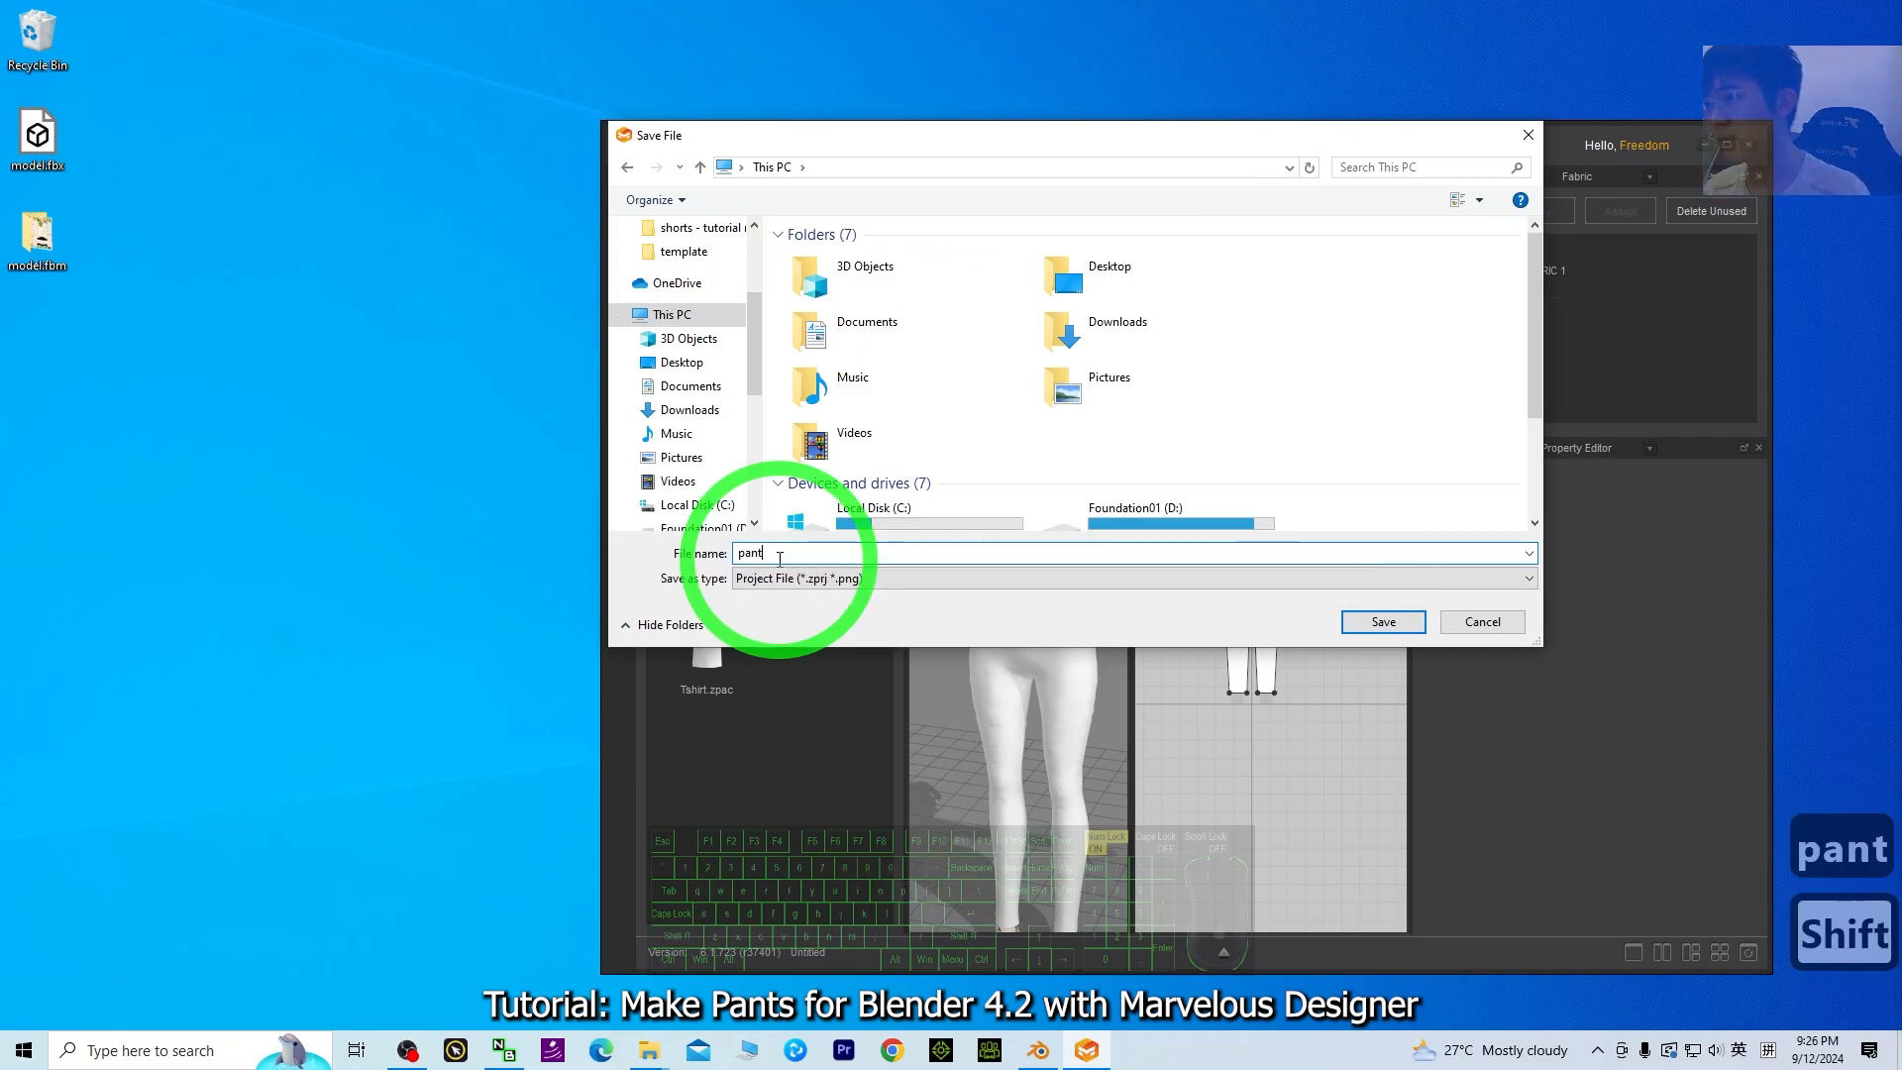
pyautogui.hotkey('alt', 'shift')
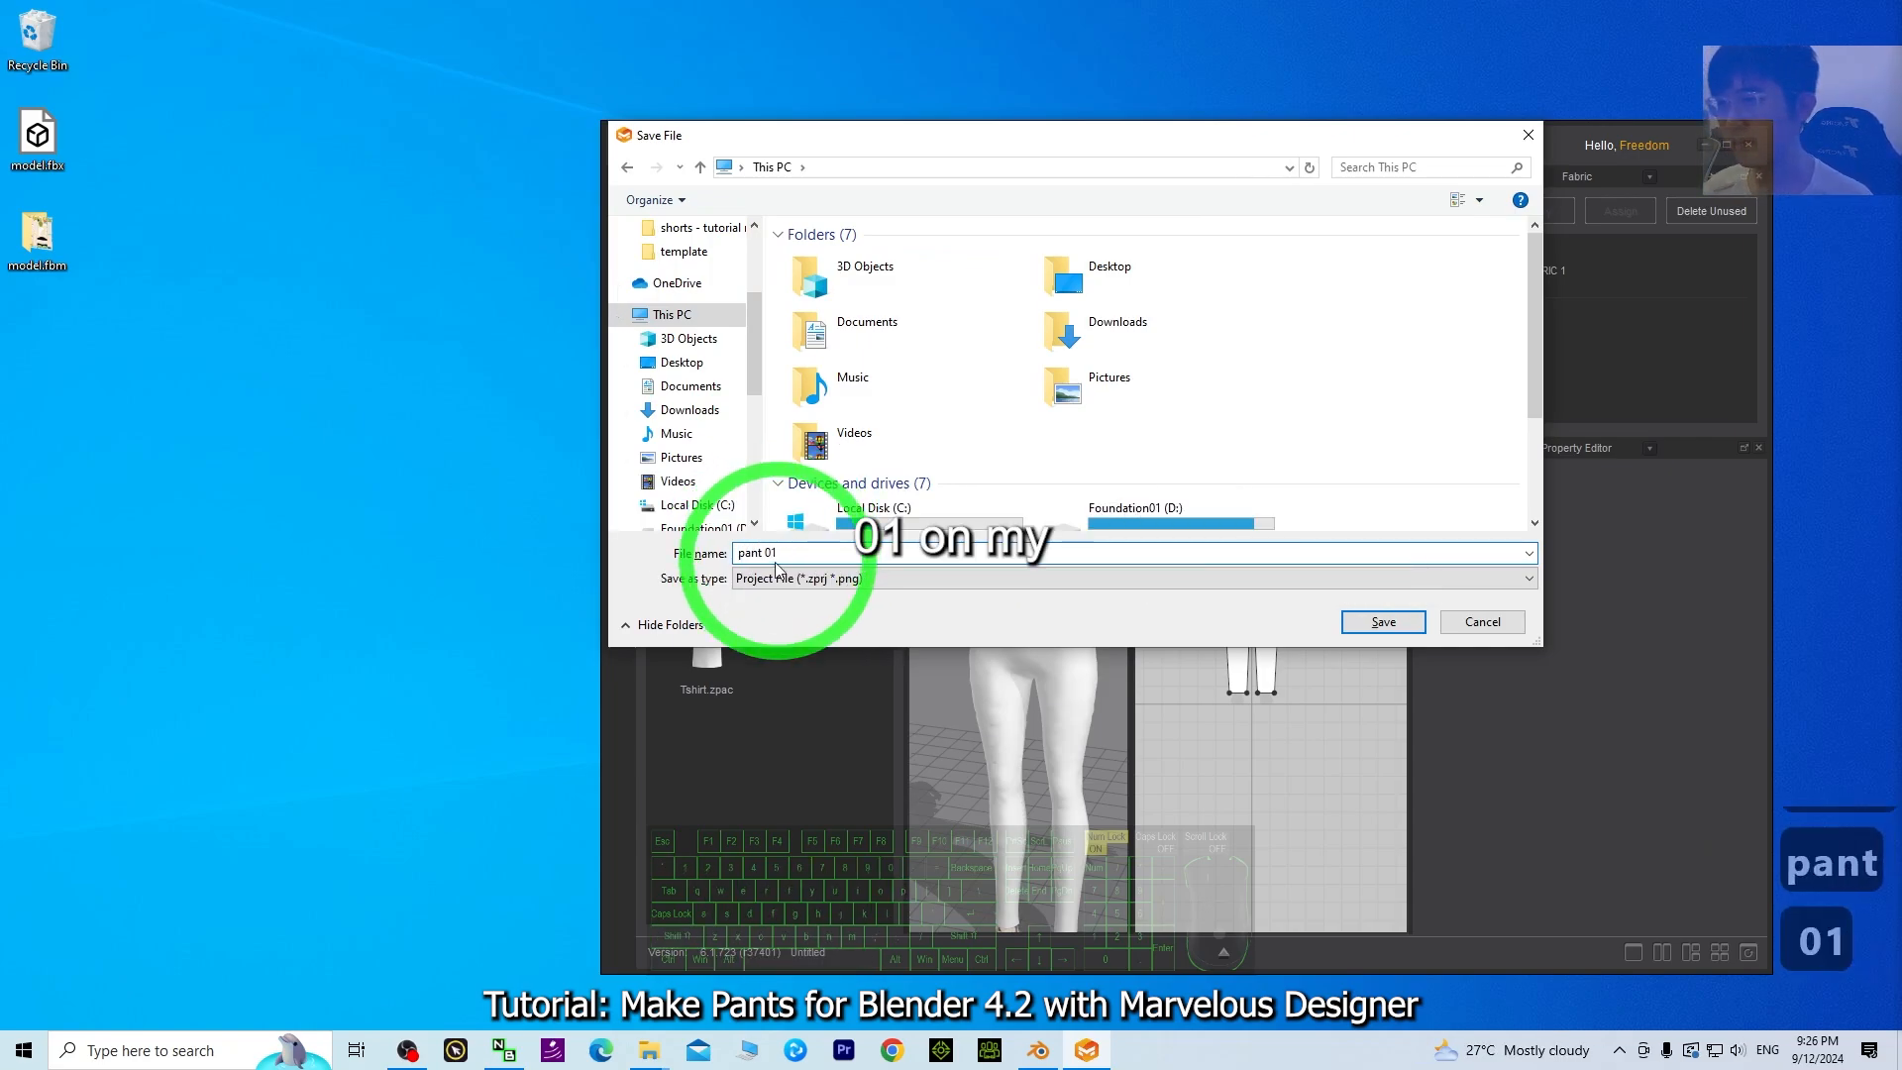
pyautogui.write('01')
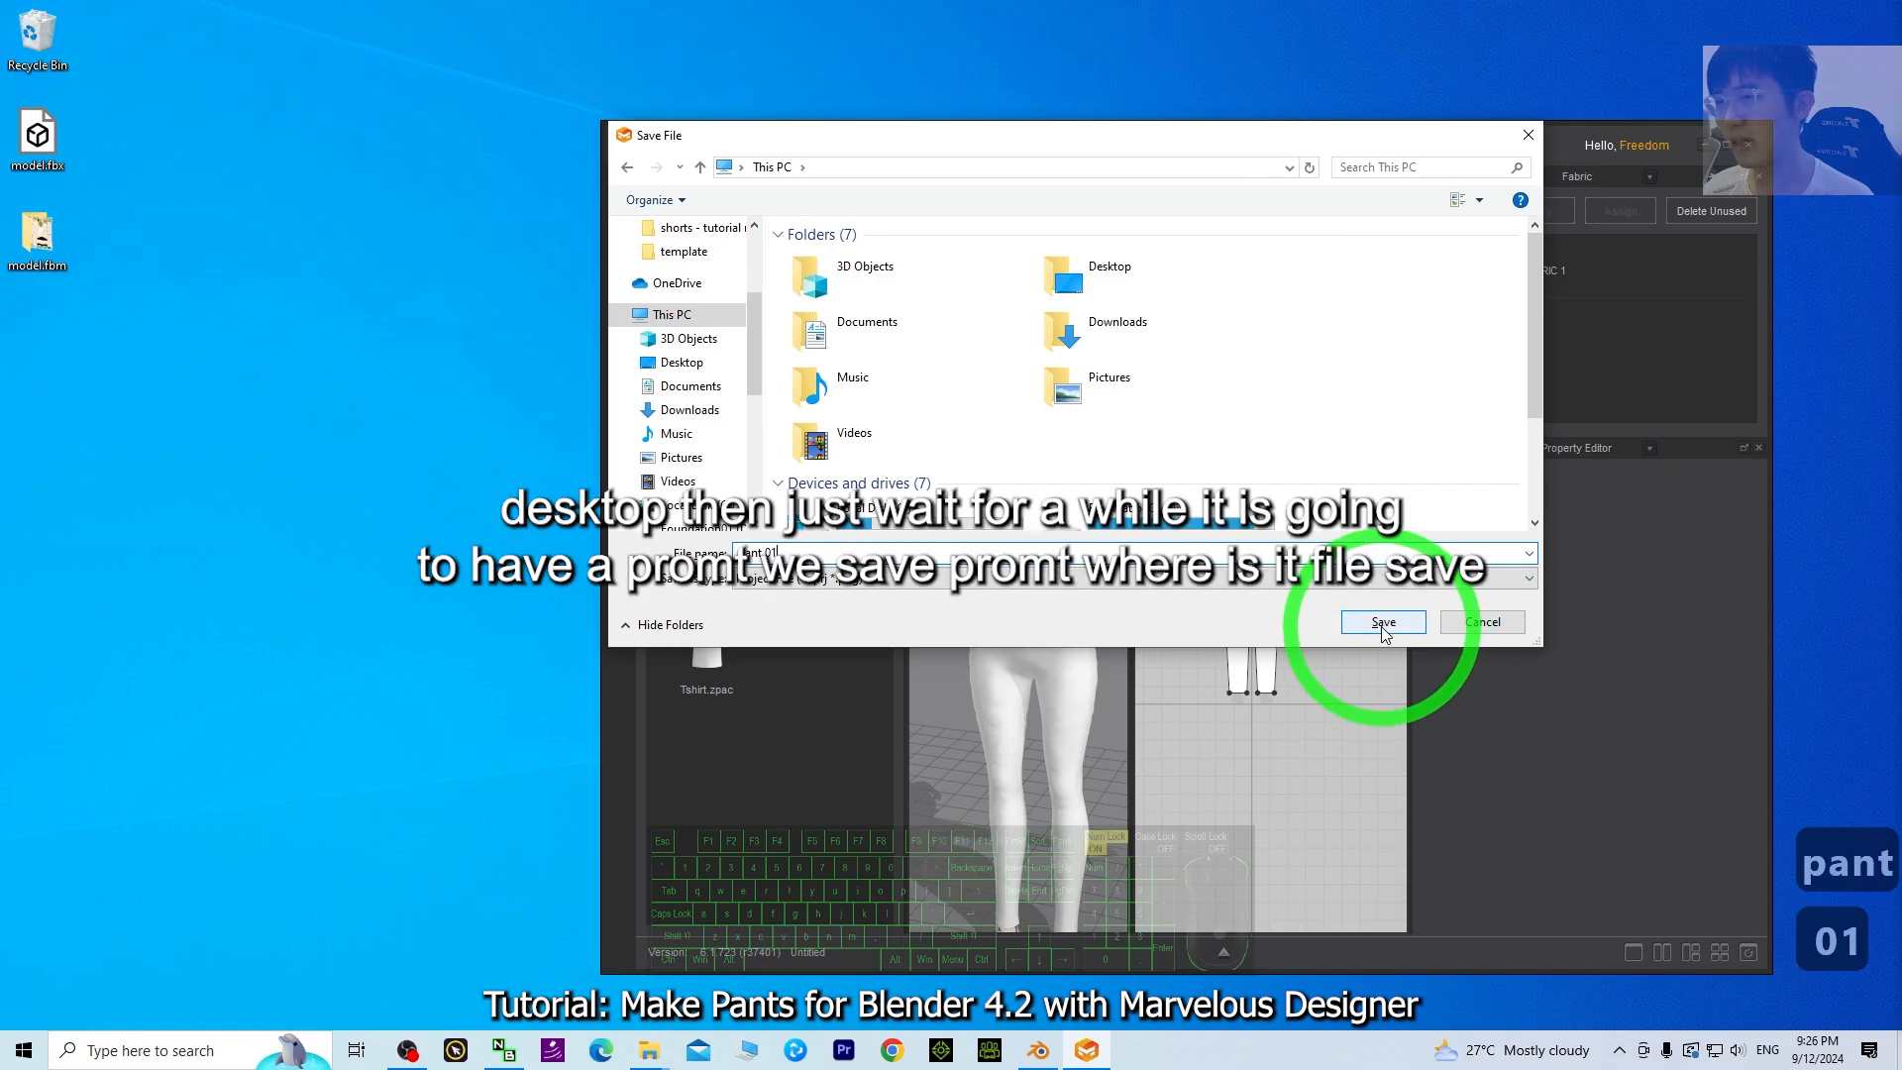
pyautogui.click(1382, 621)
pyautogui.click(80, 347)
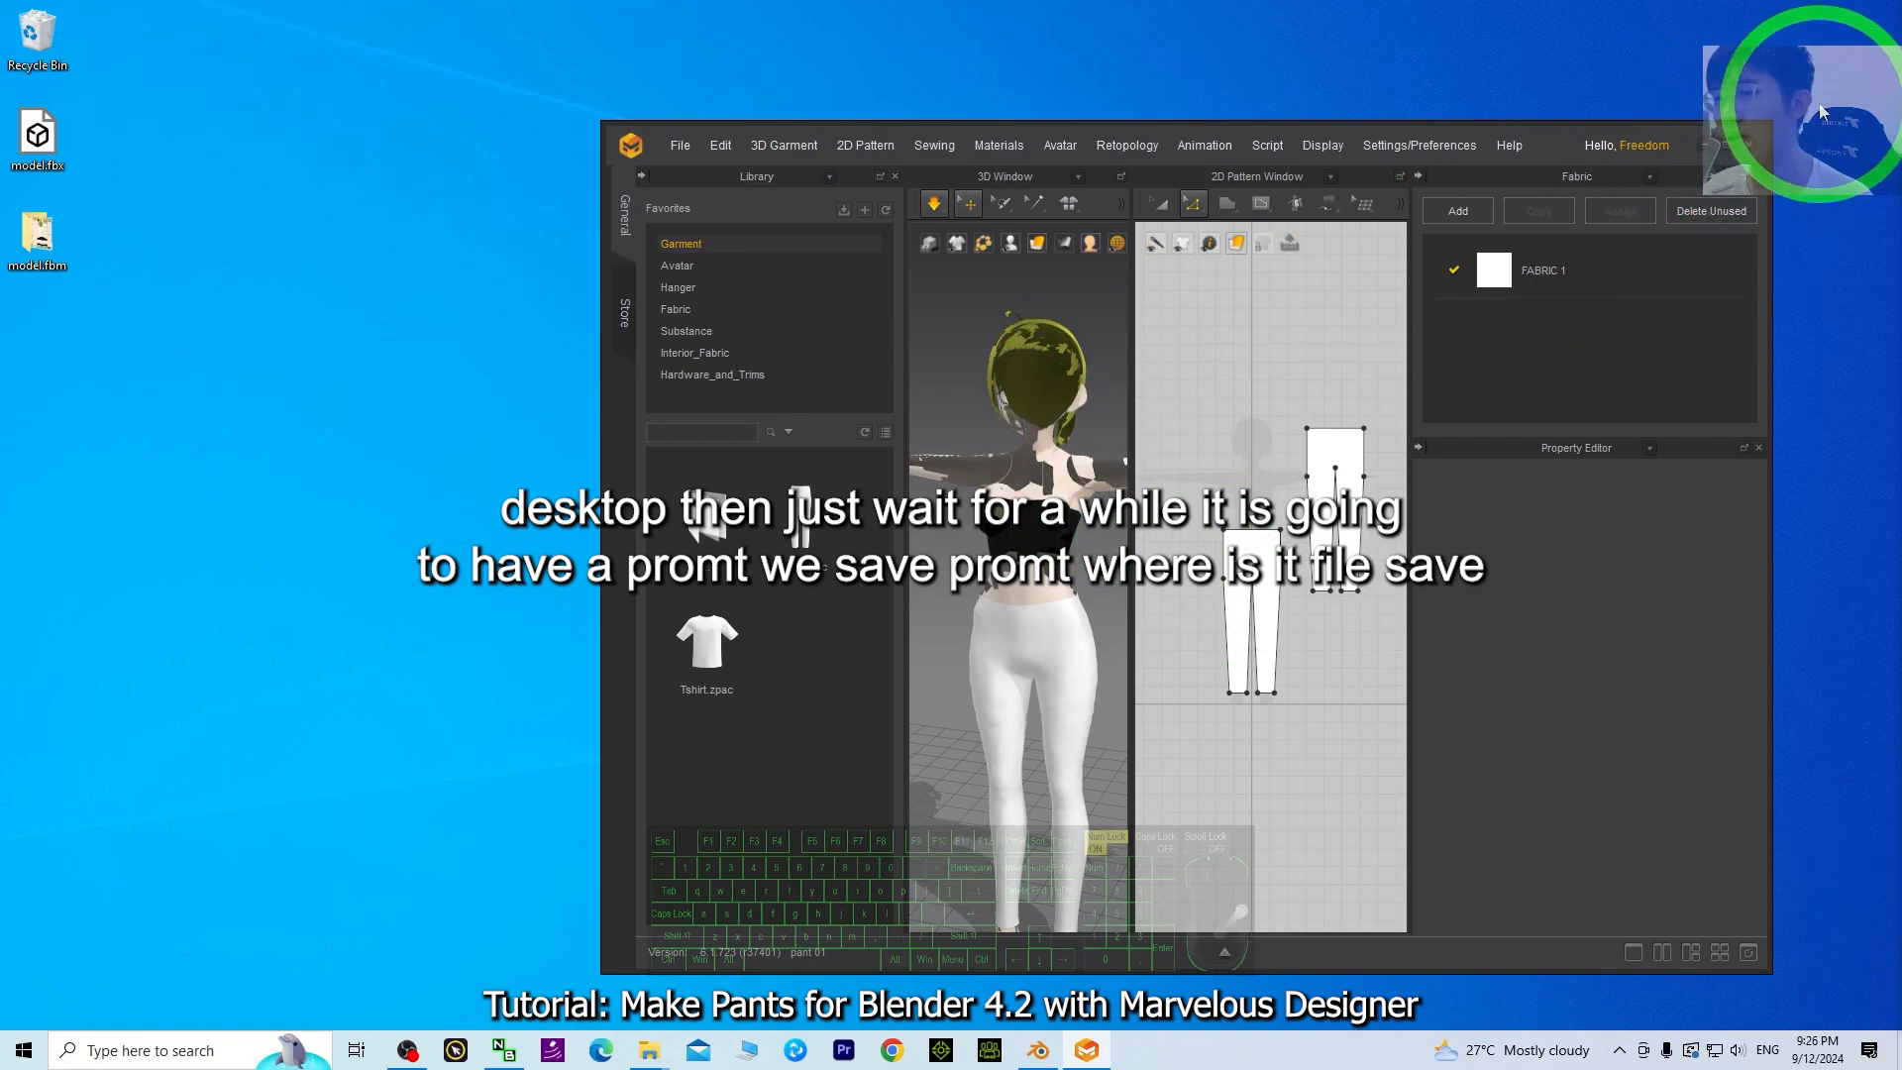
pyautogui.click(1727, 149)
pyautogui.scroll(5, 753, 466)
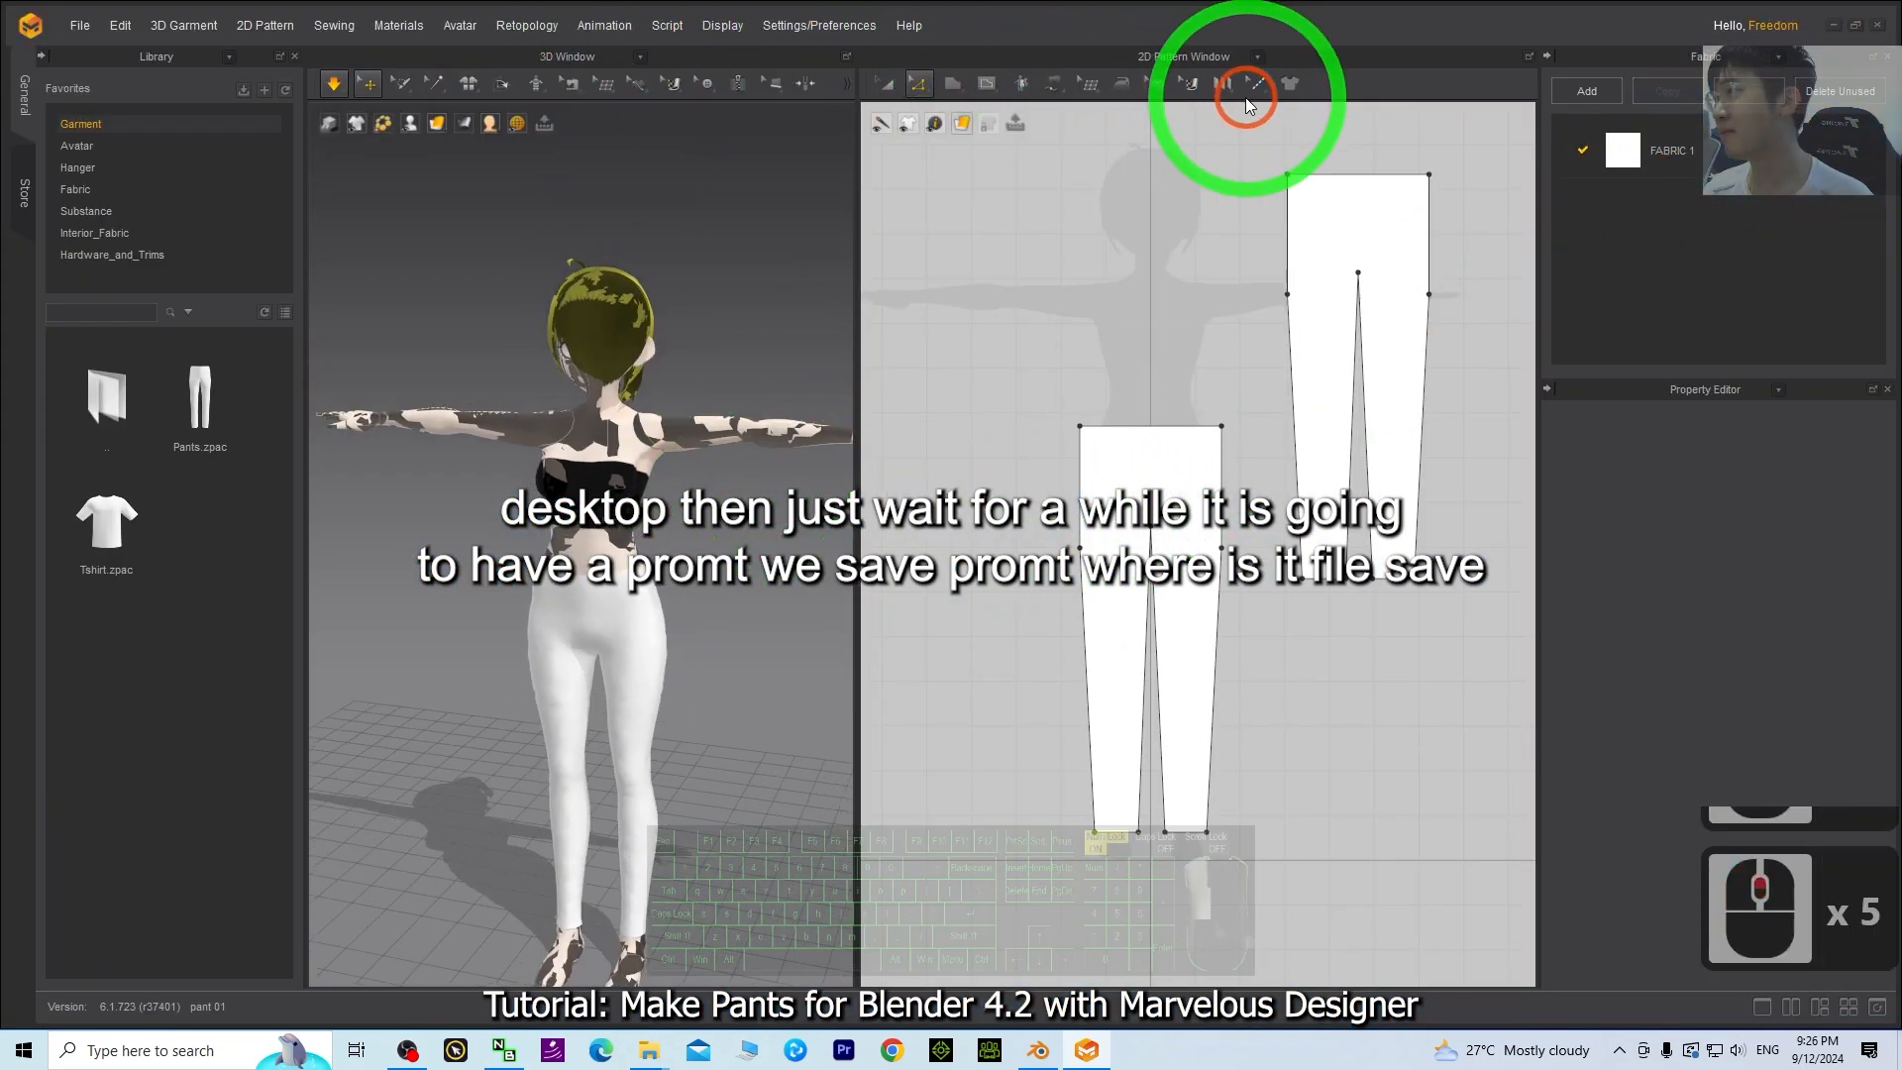
pyautogui.click(1214, 47)
pyautogui.click(1856, 27)
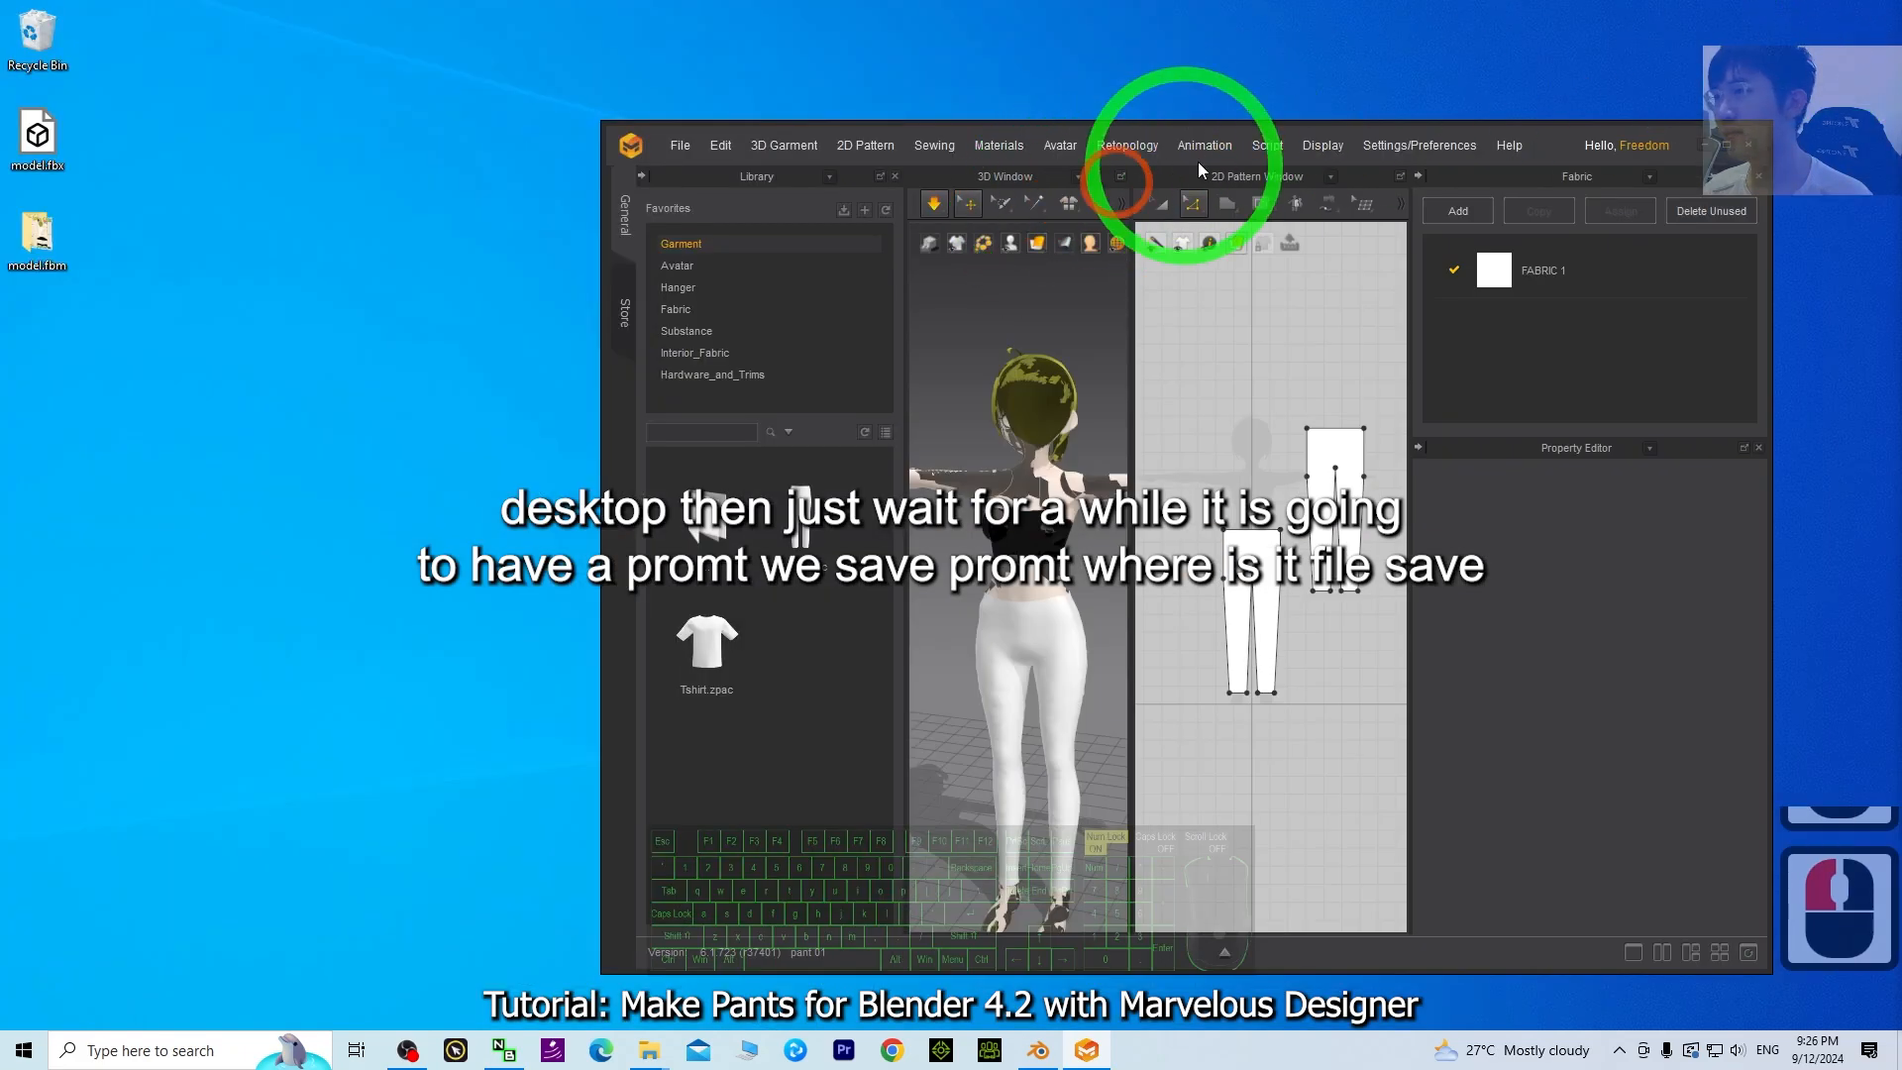
# - Save the current project again under its existing name
pyautogui.click(682, 146)
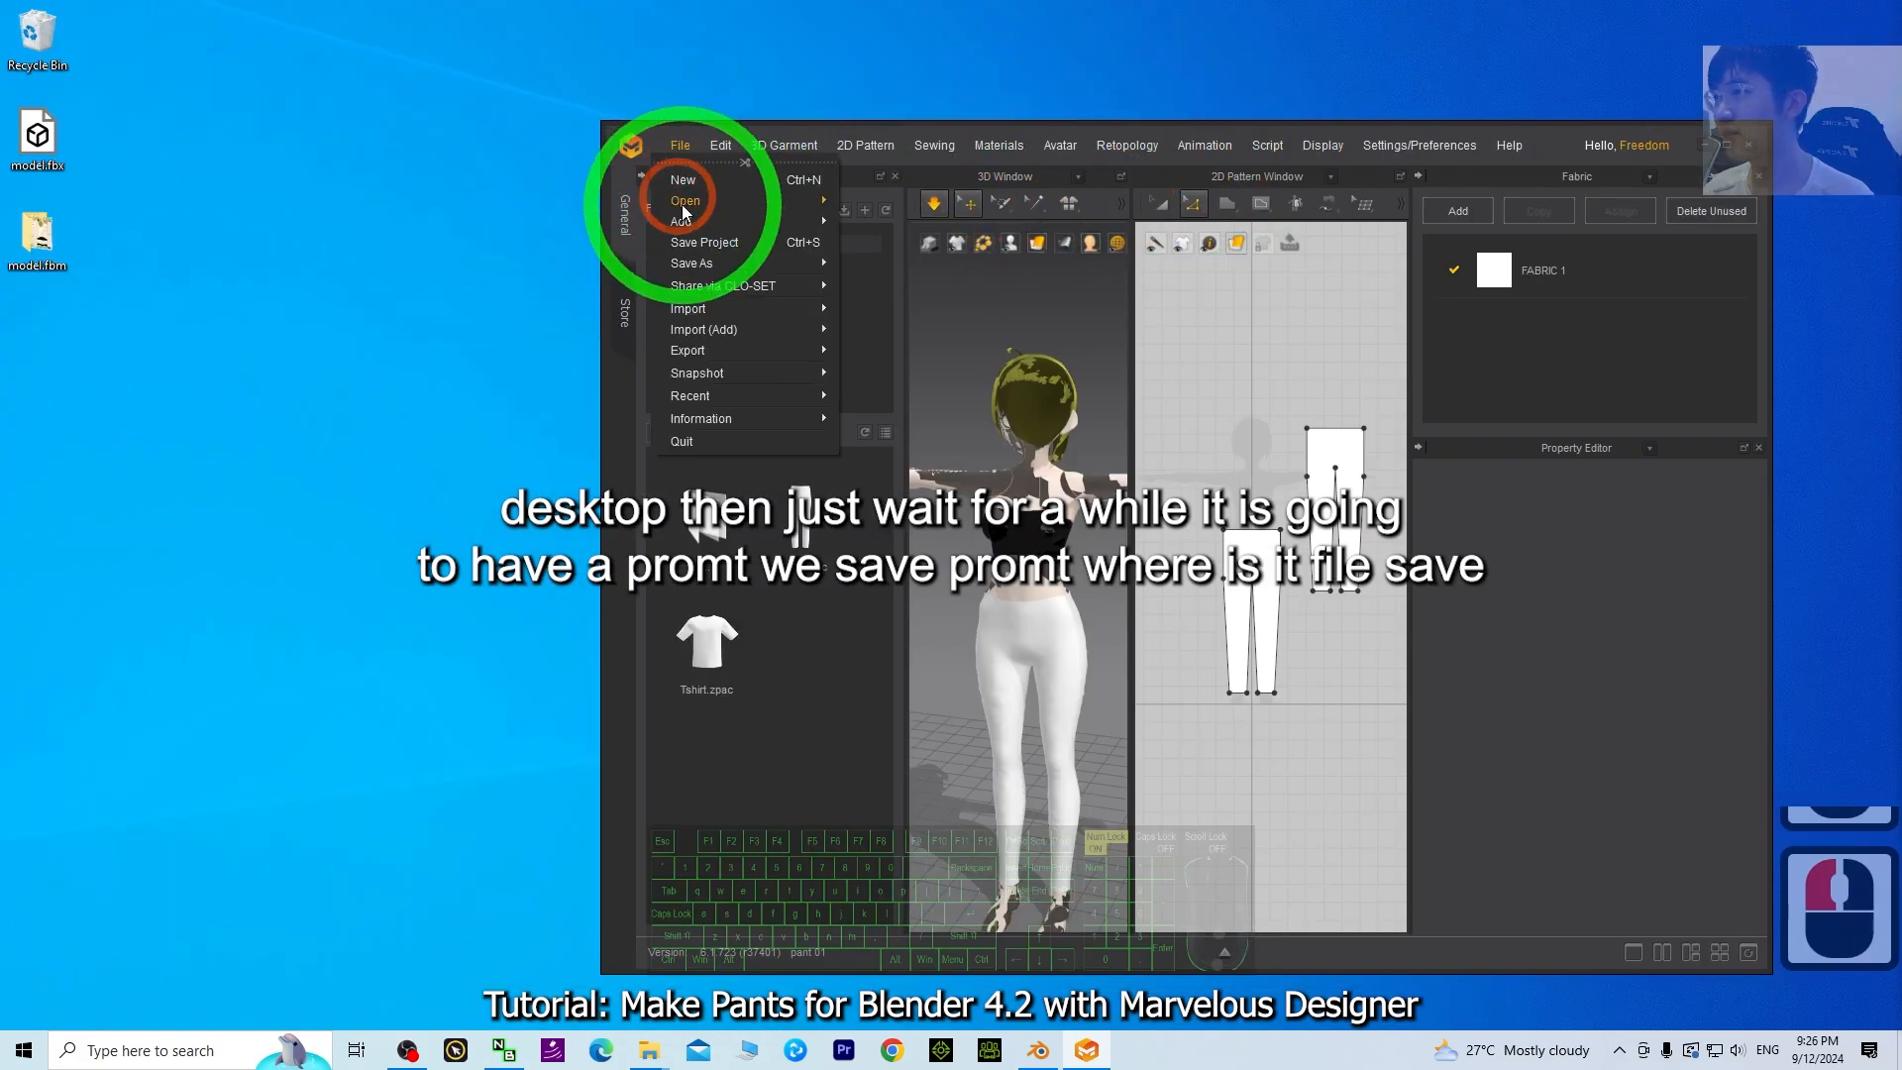
pyautogui.click(699, 240)
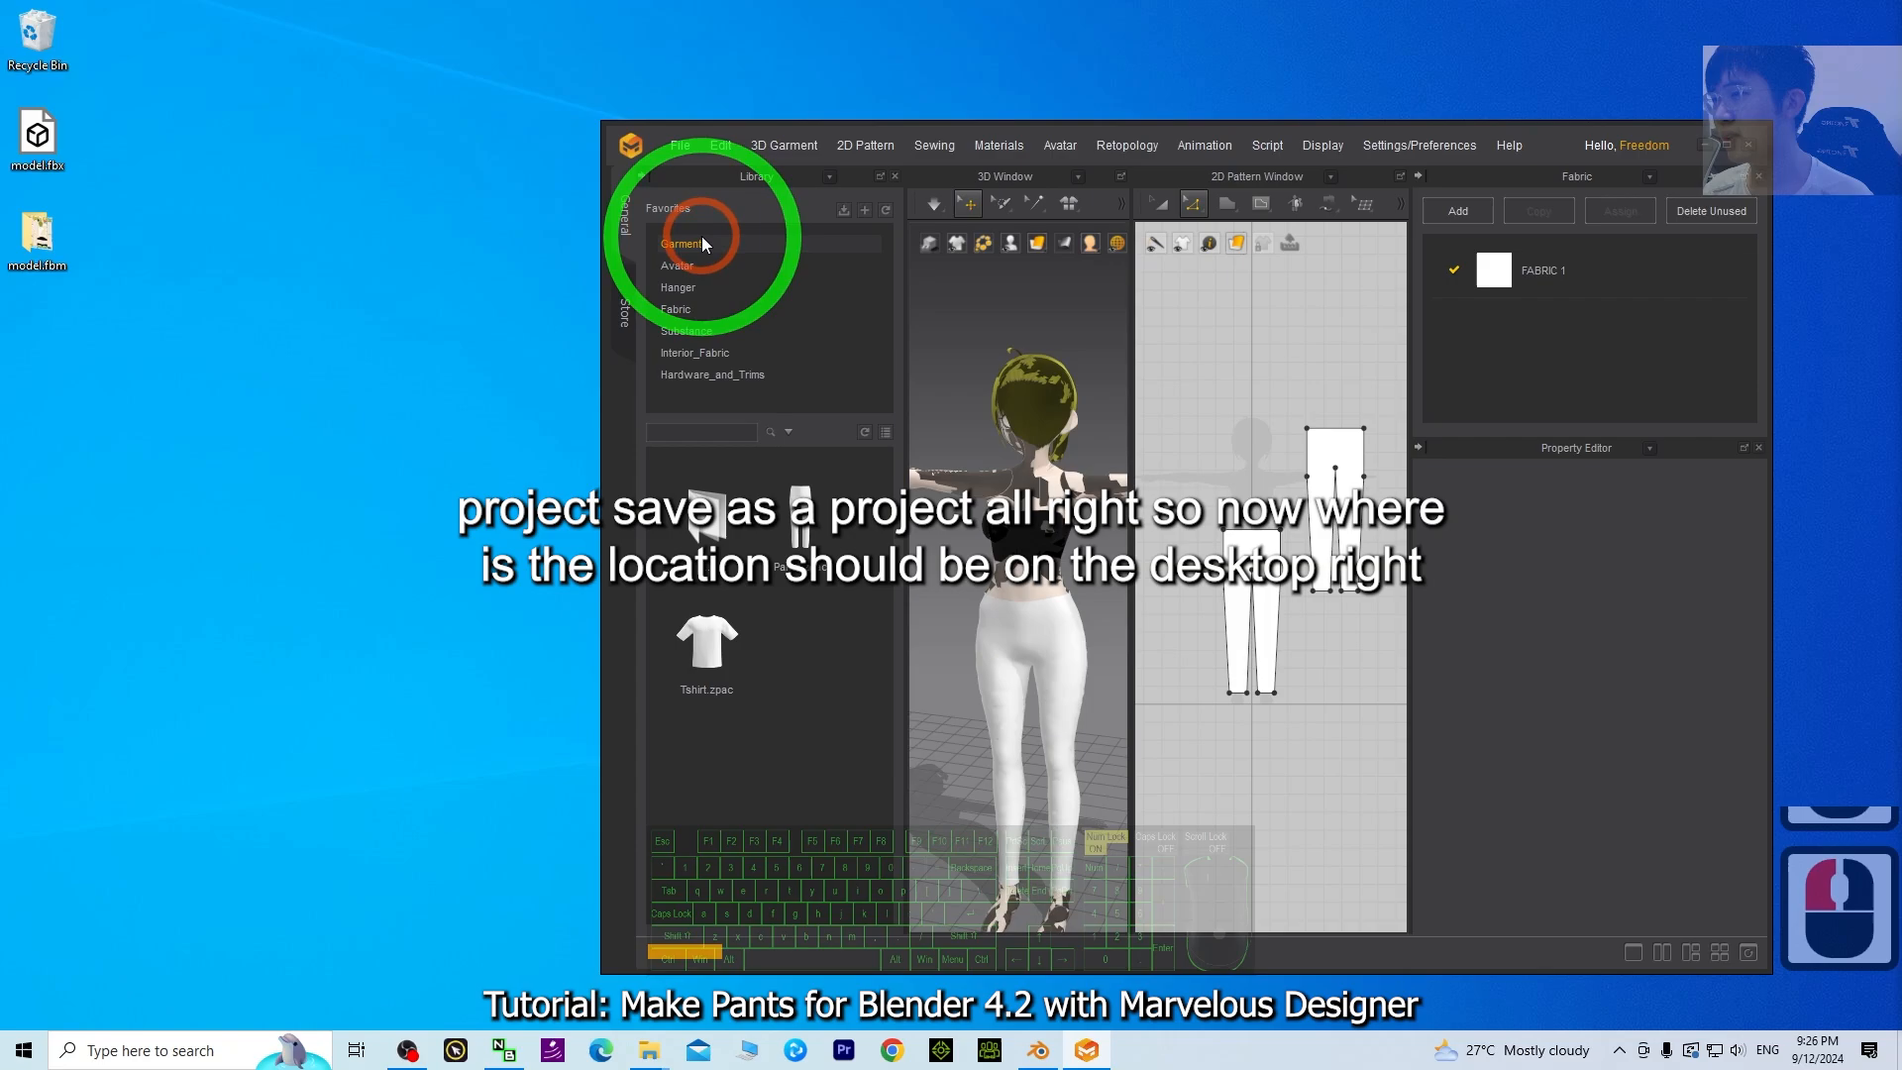
pyautogui.click(684, 148)
pyautogui.click(683, 148)
# - Save a copy of the project to the Desktop as pant 01 and select the saved project file there
pyautogui.click(683, 149)
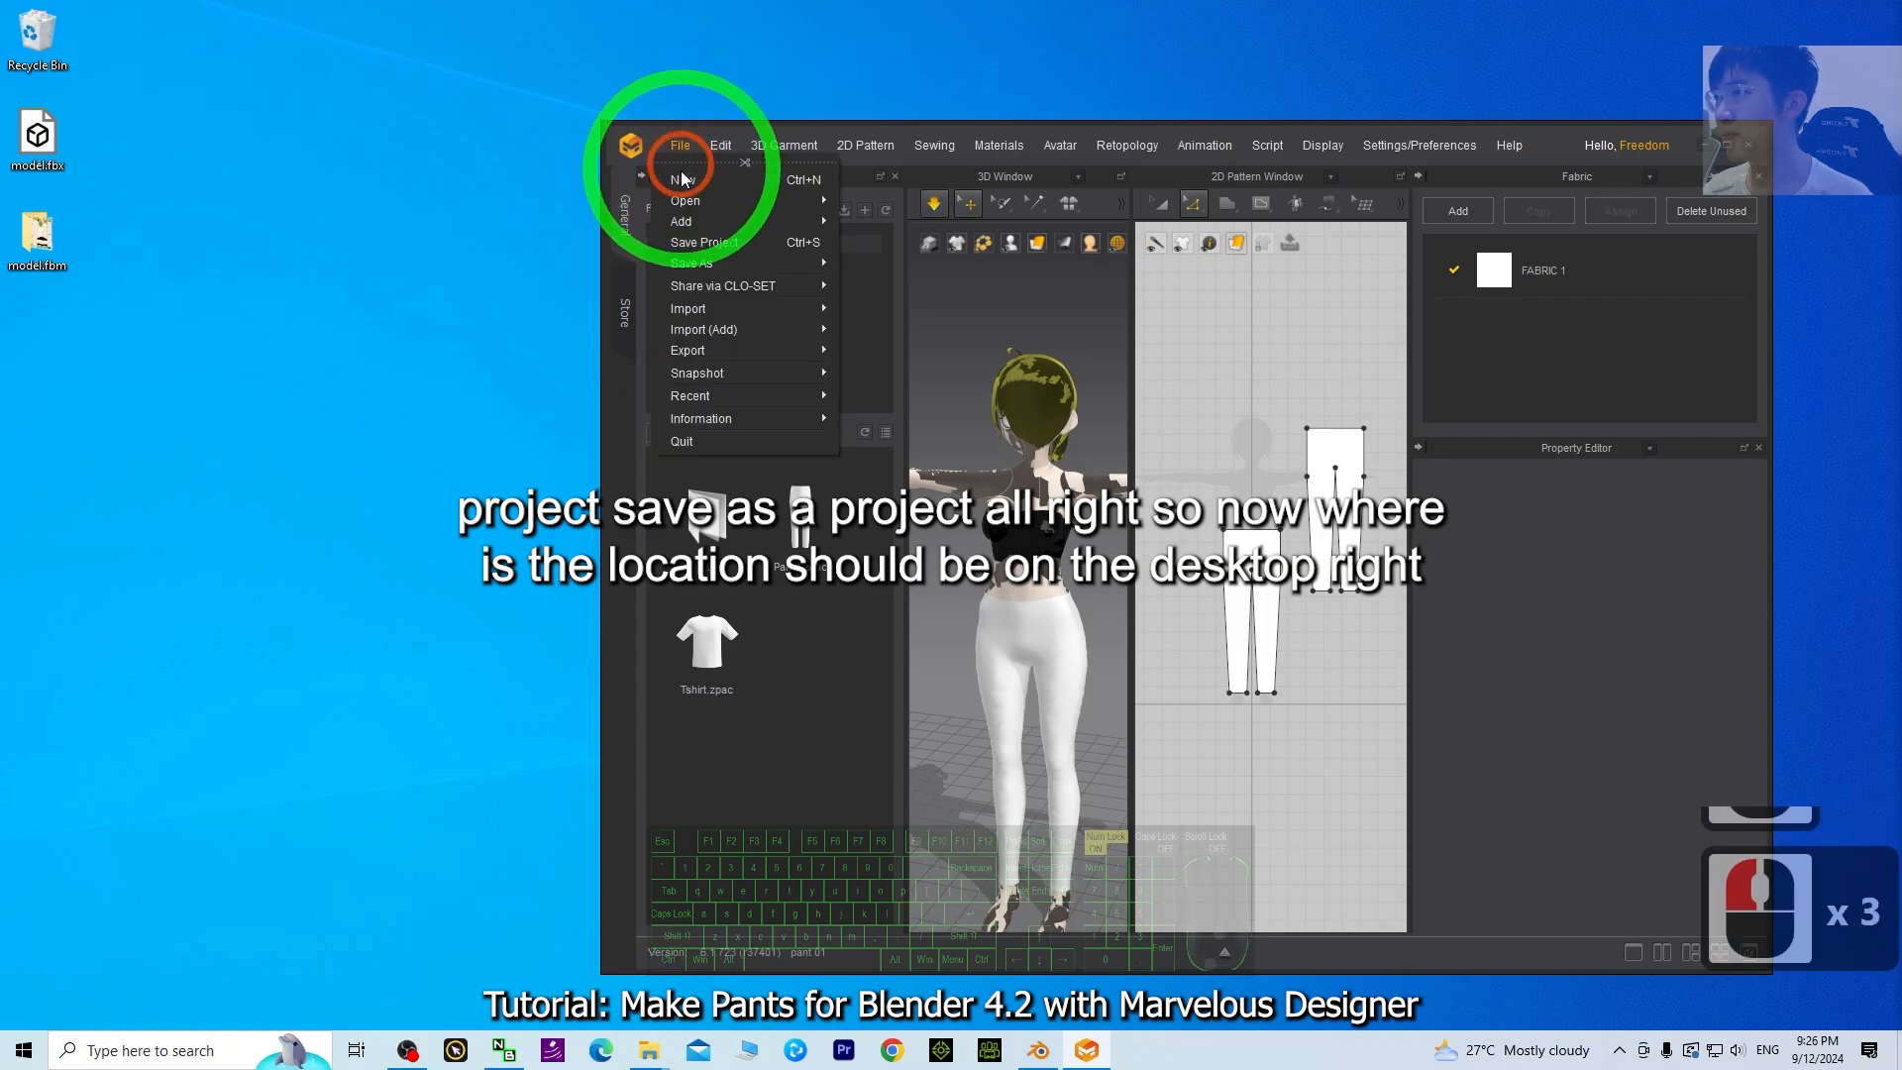
pyautogui.click(708, 263)
pyautogui.click(875, 260)
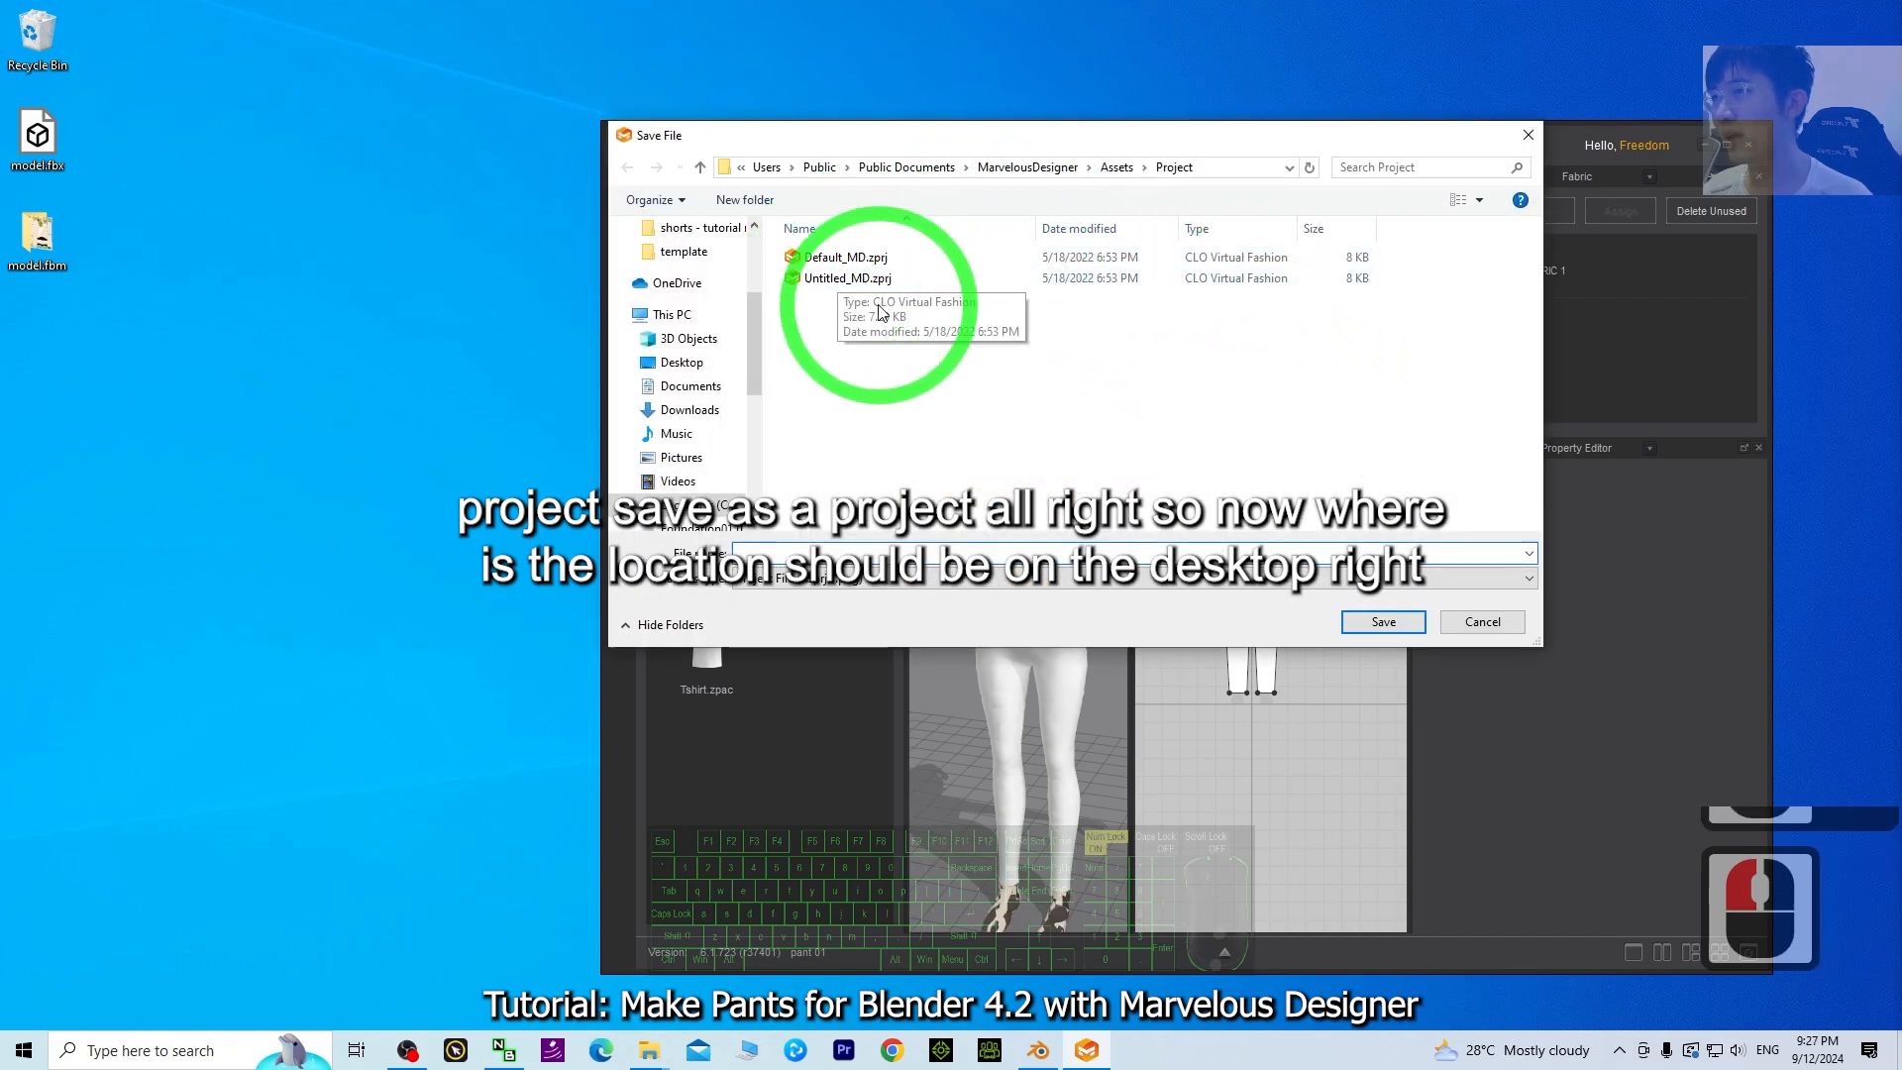
pyautogui.click(681, 361)
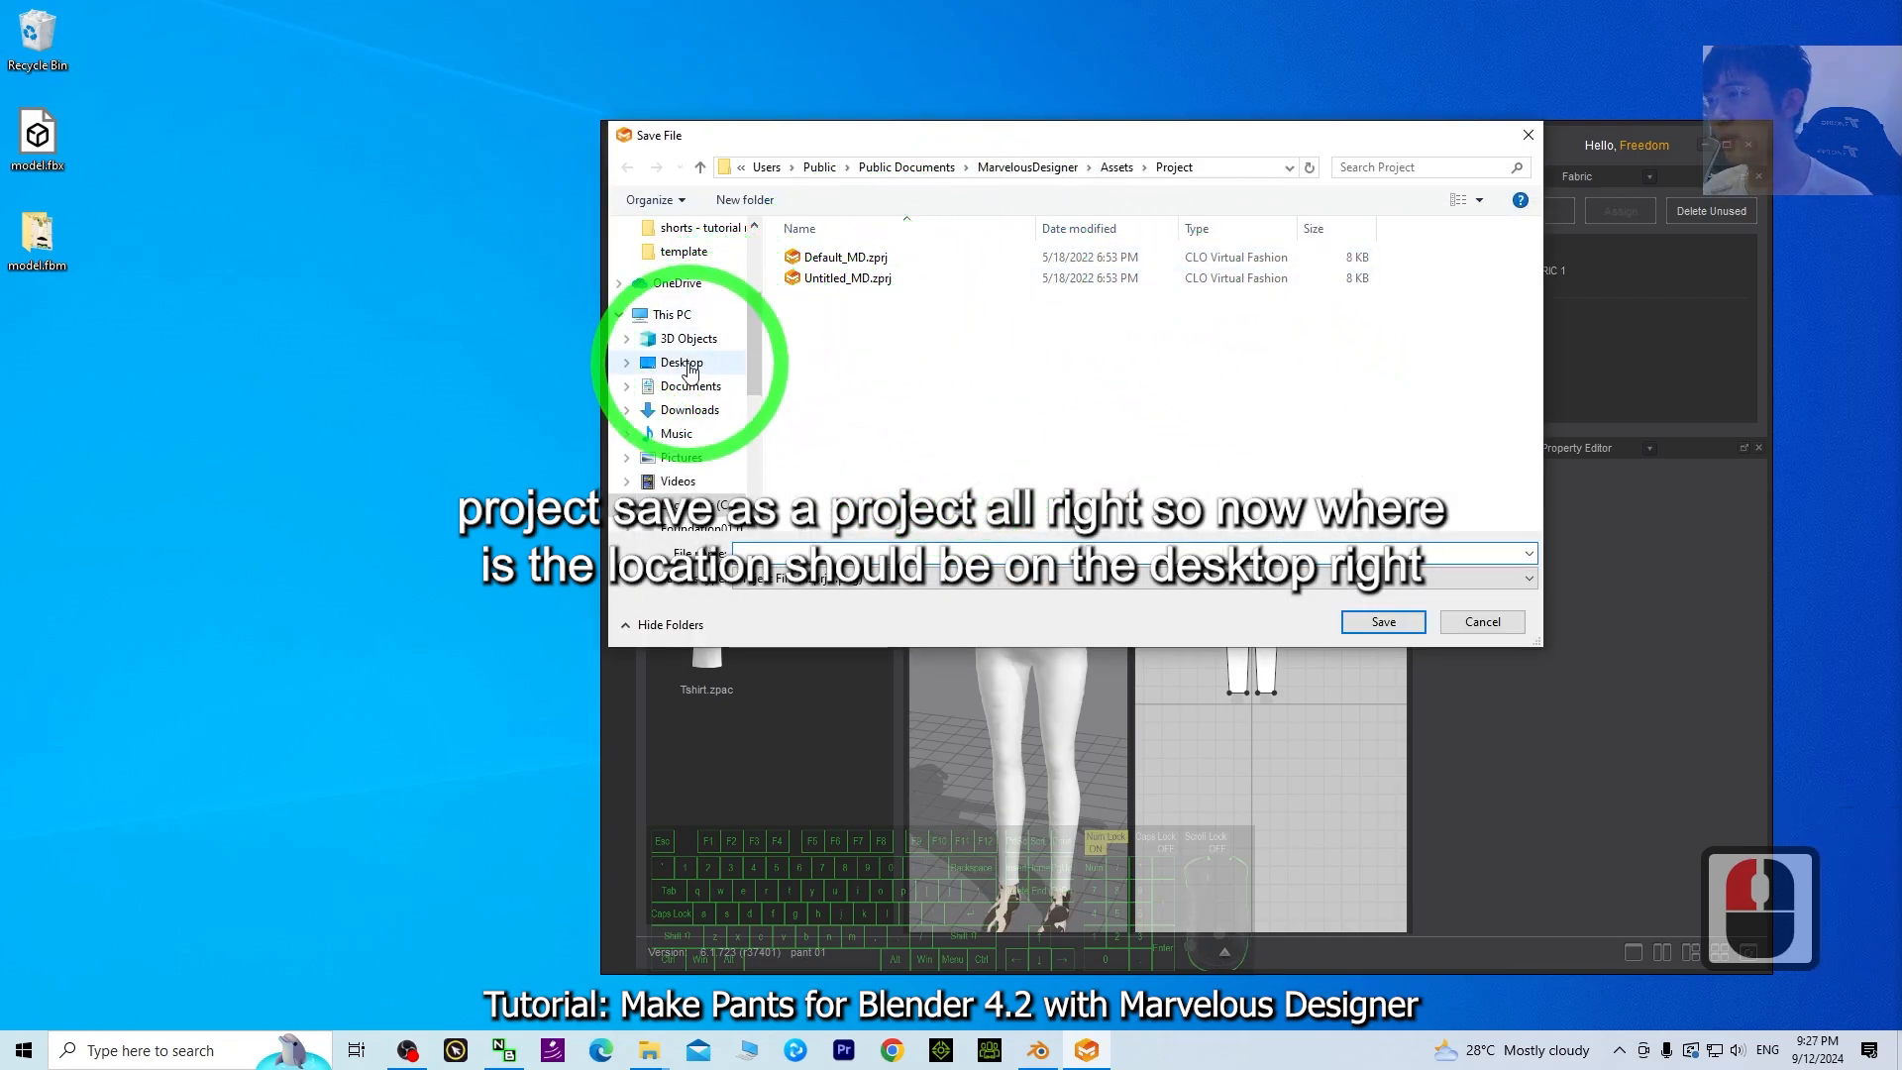
pyautogui.rightClick(343, 367)
pyautogui.click(393, 422)
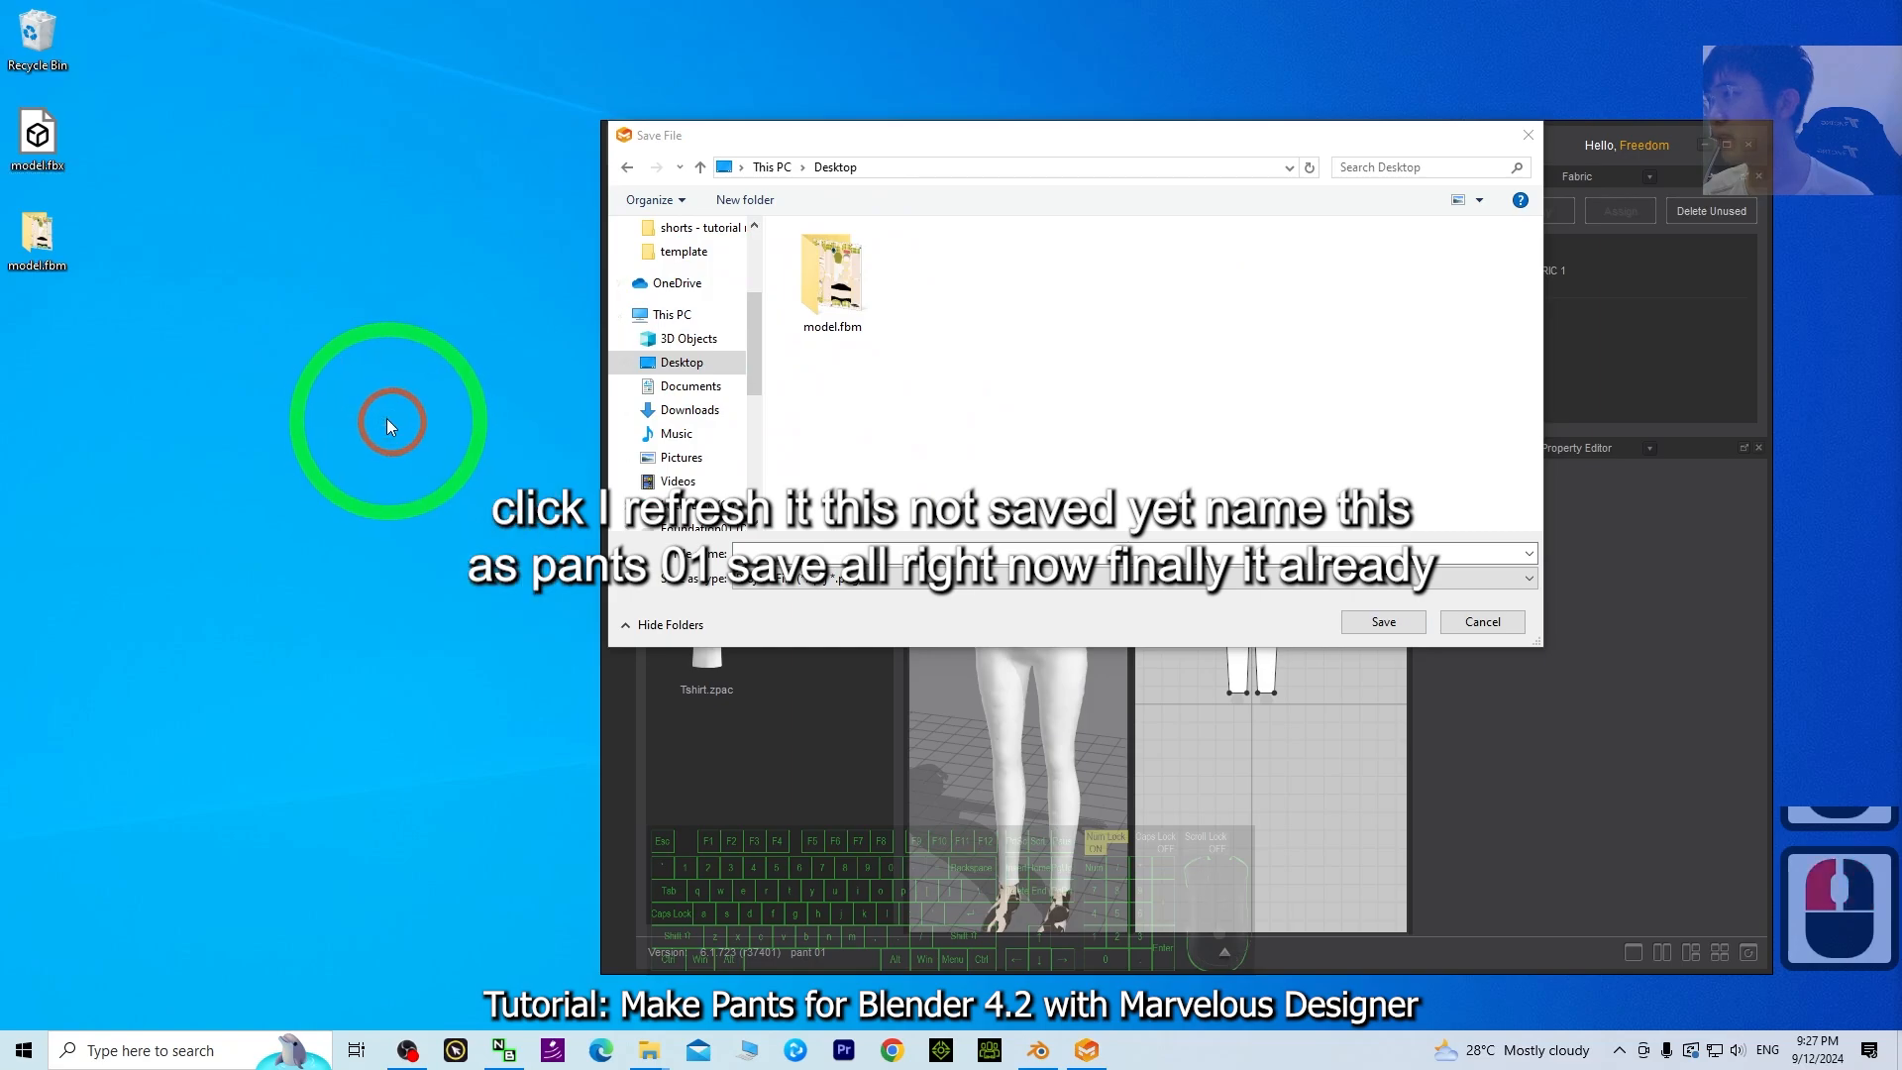
pyautogui.click(771, 555)
pyautogui.click(771, 555)
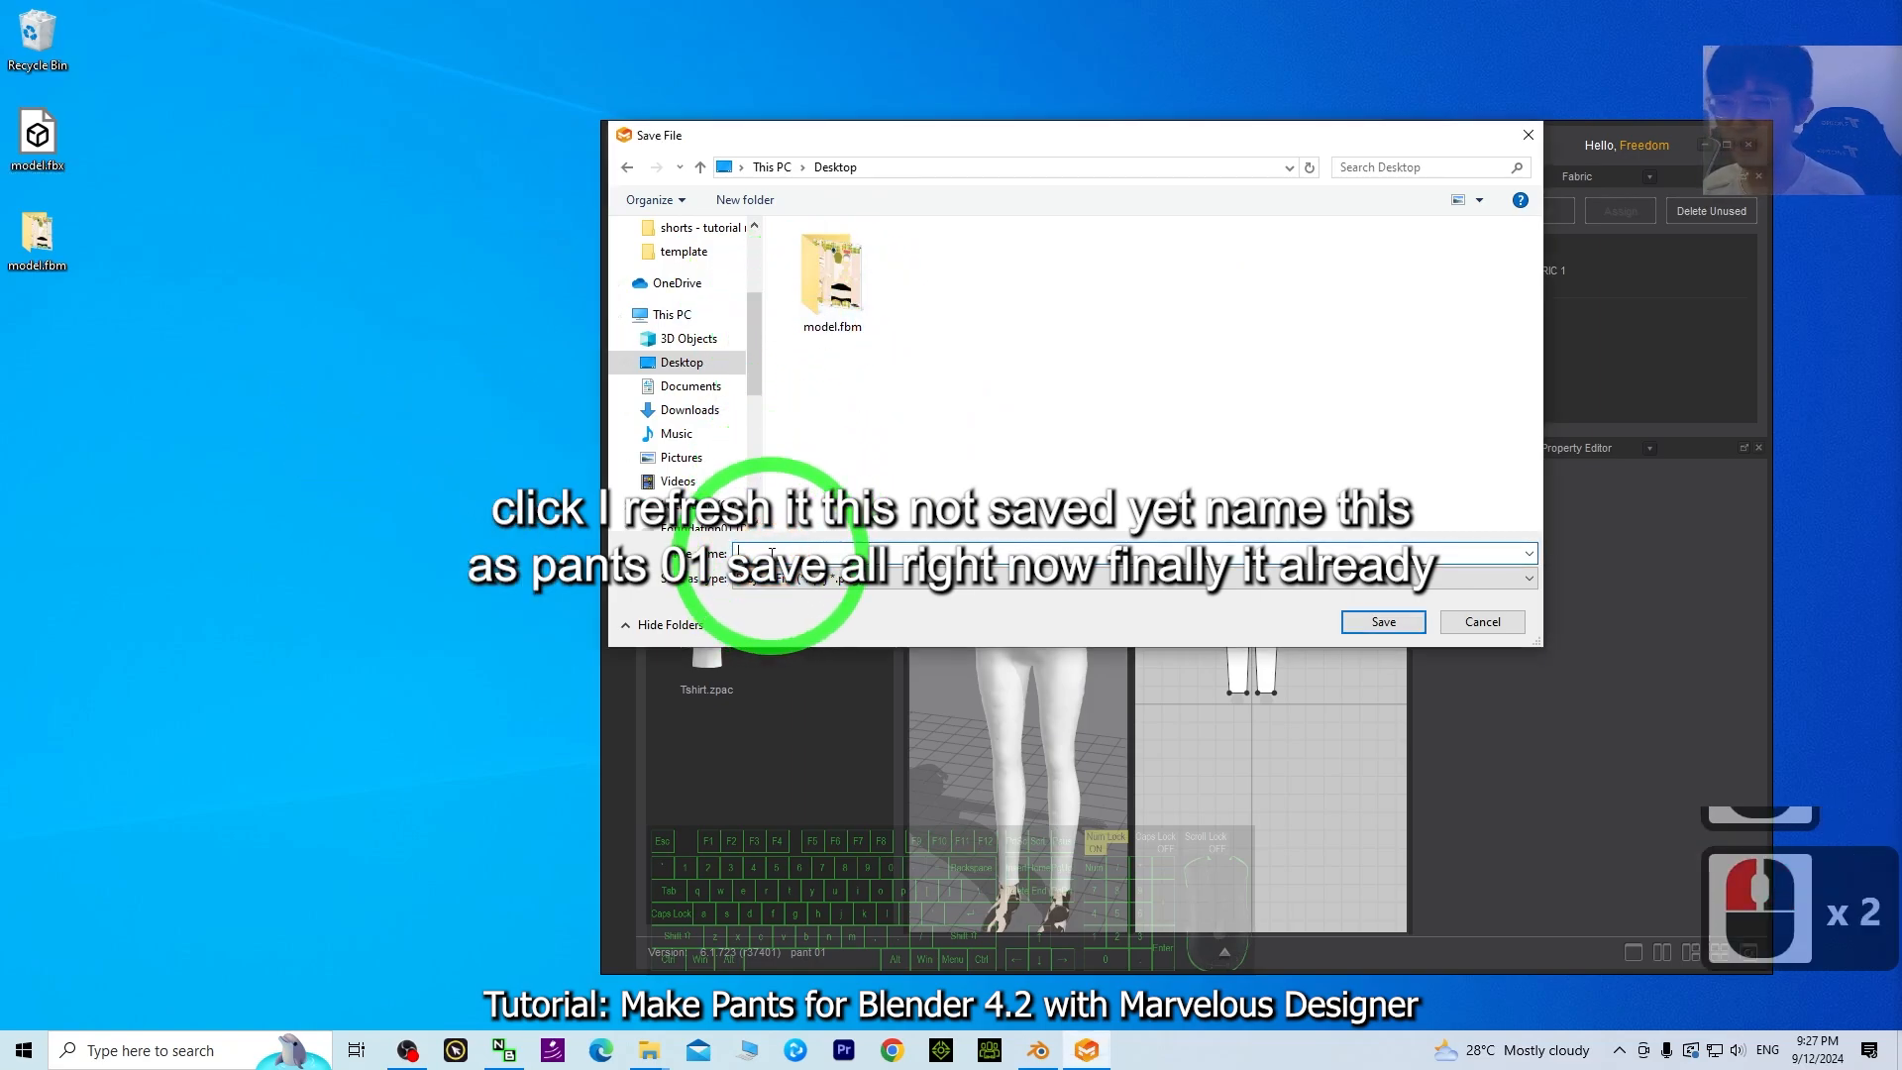
pyautogui.write('pant 01')
pyautogui.click(1461, 659)
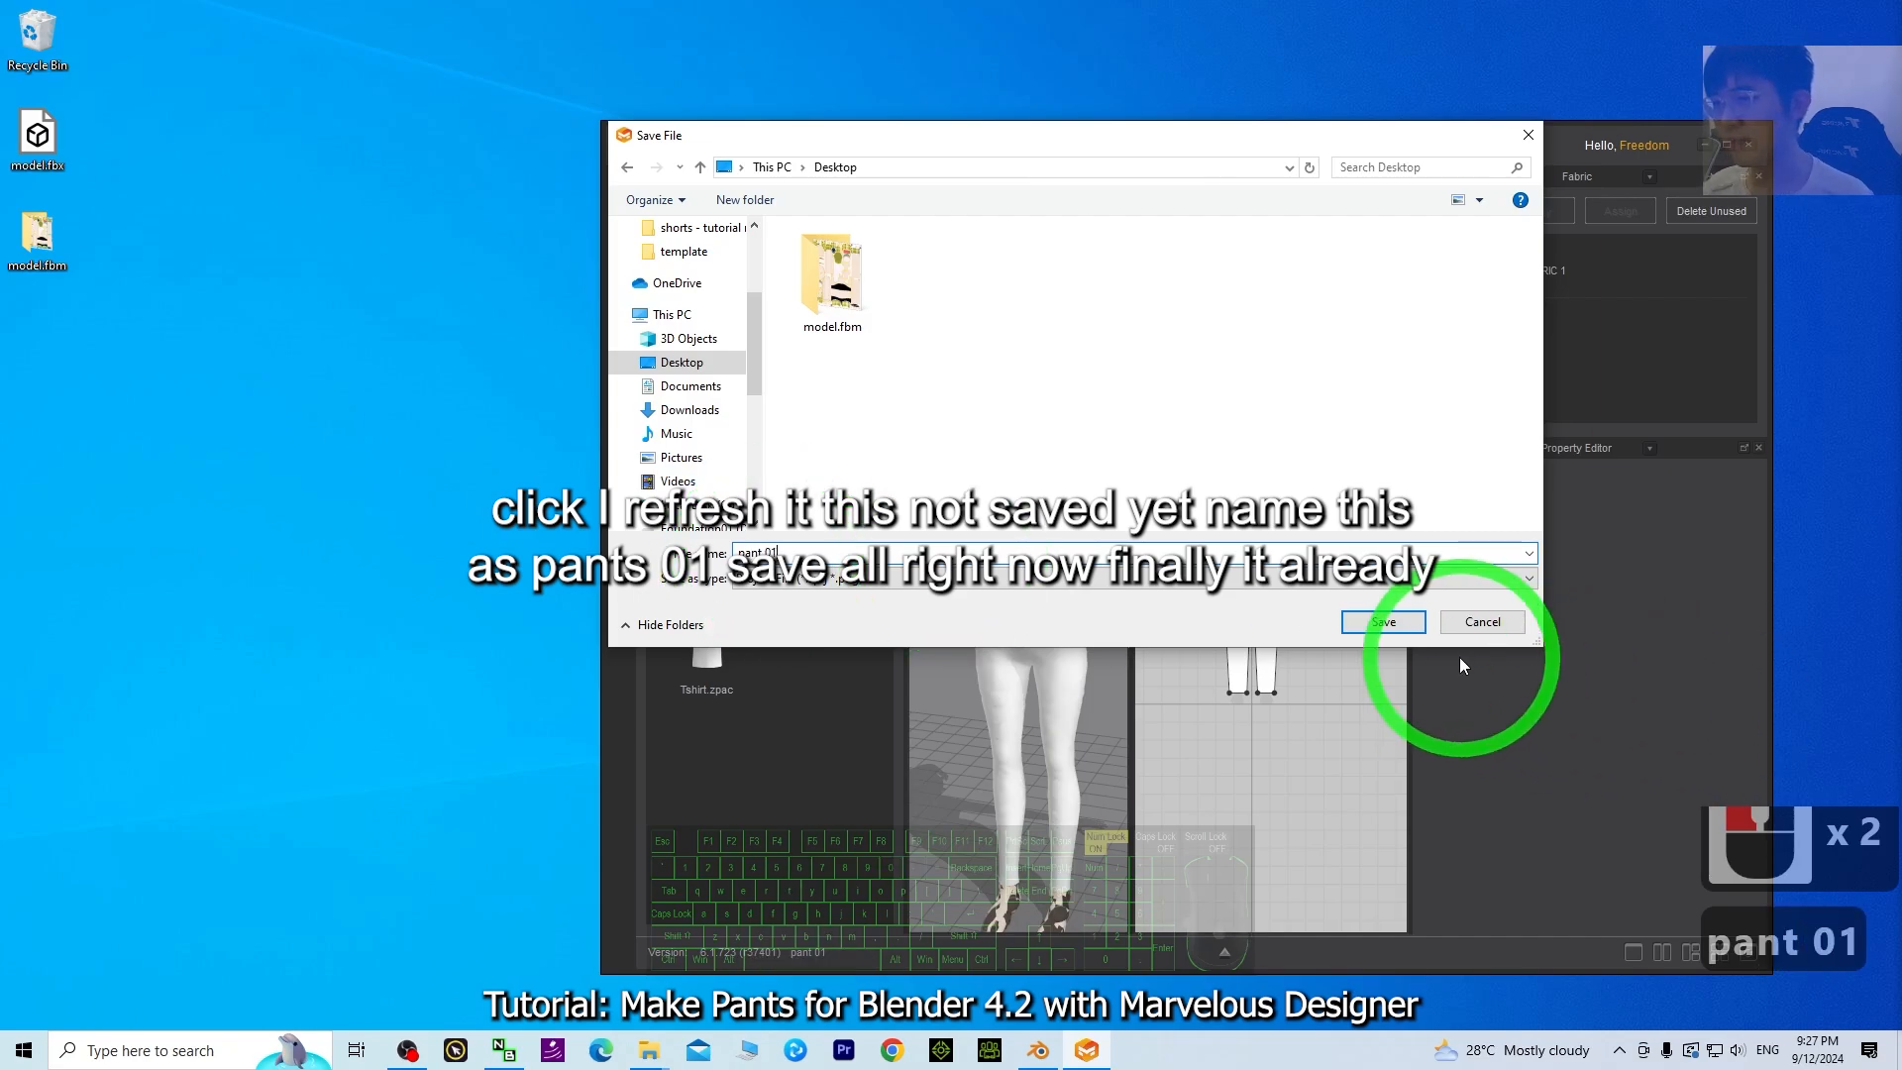
pyautogui.click(1384, 622)
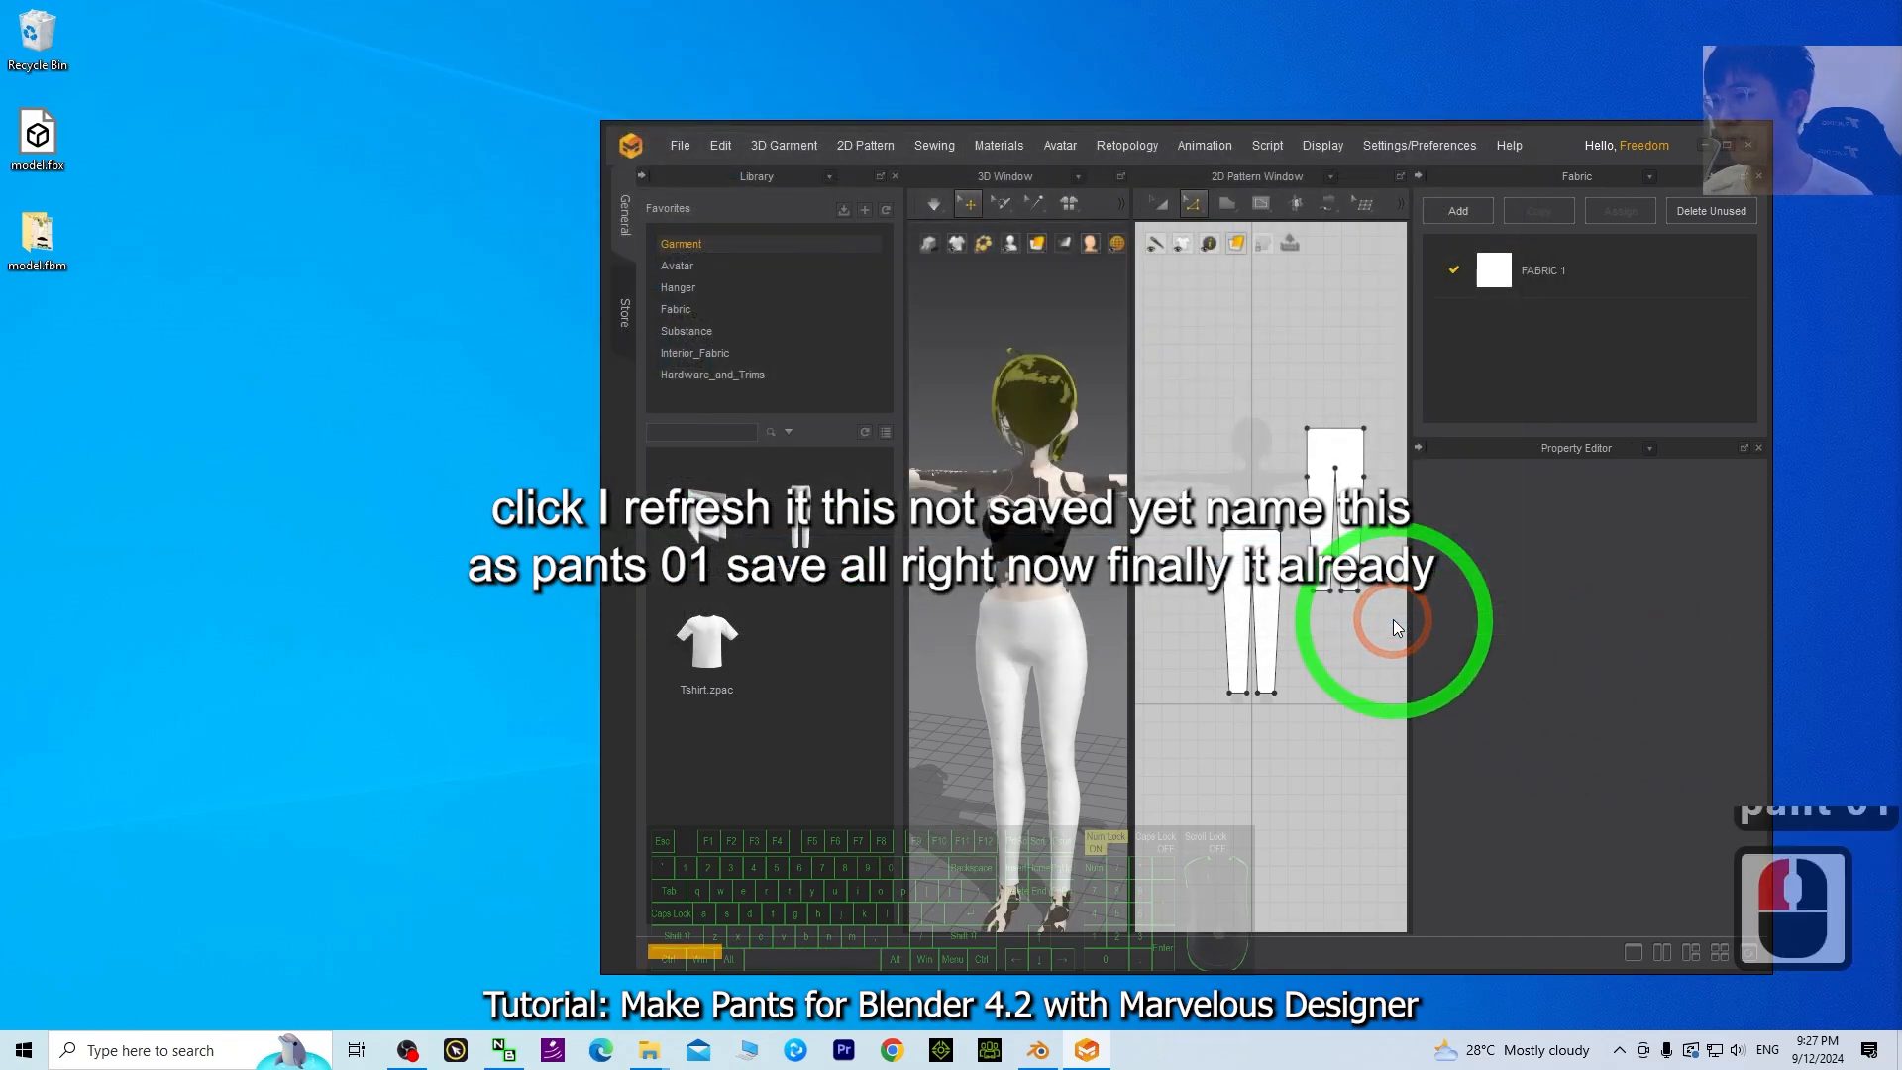
pyautogui.click(41, 440)
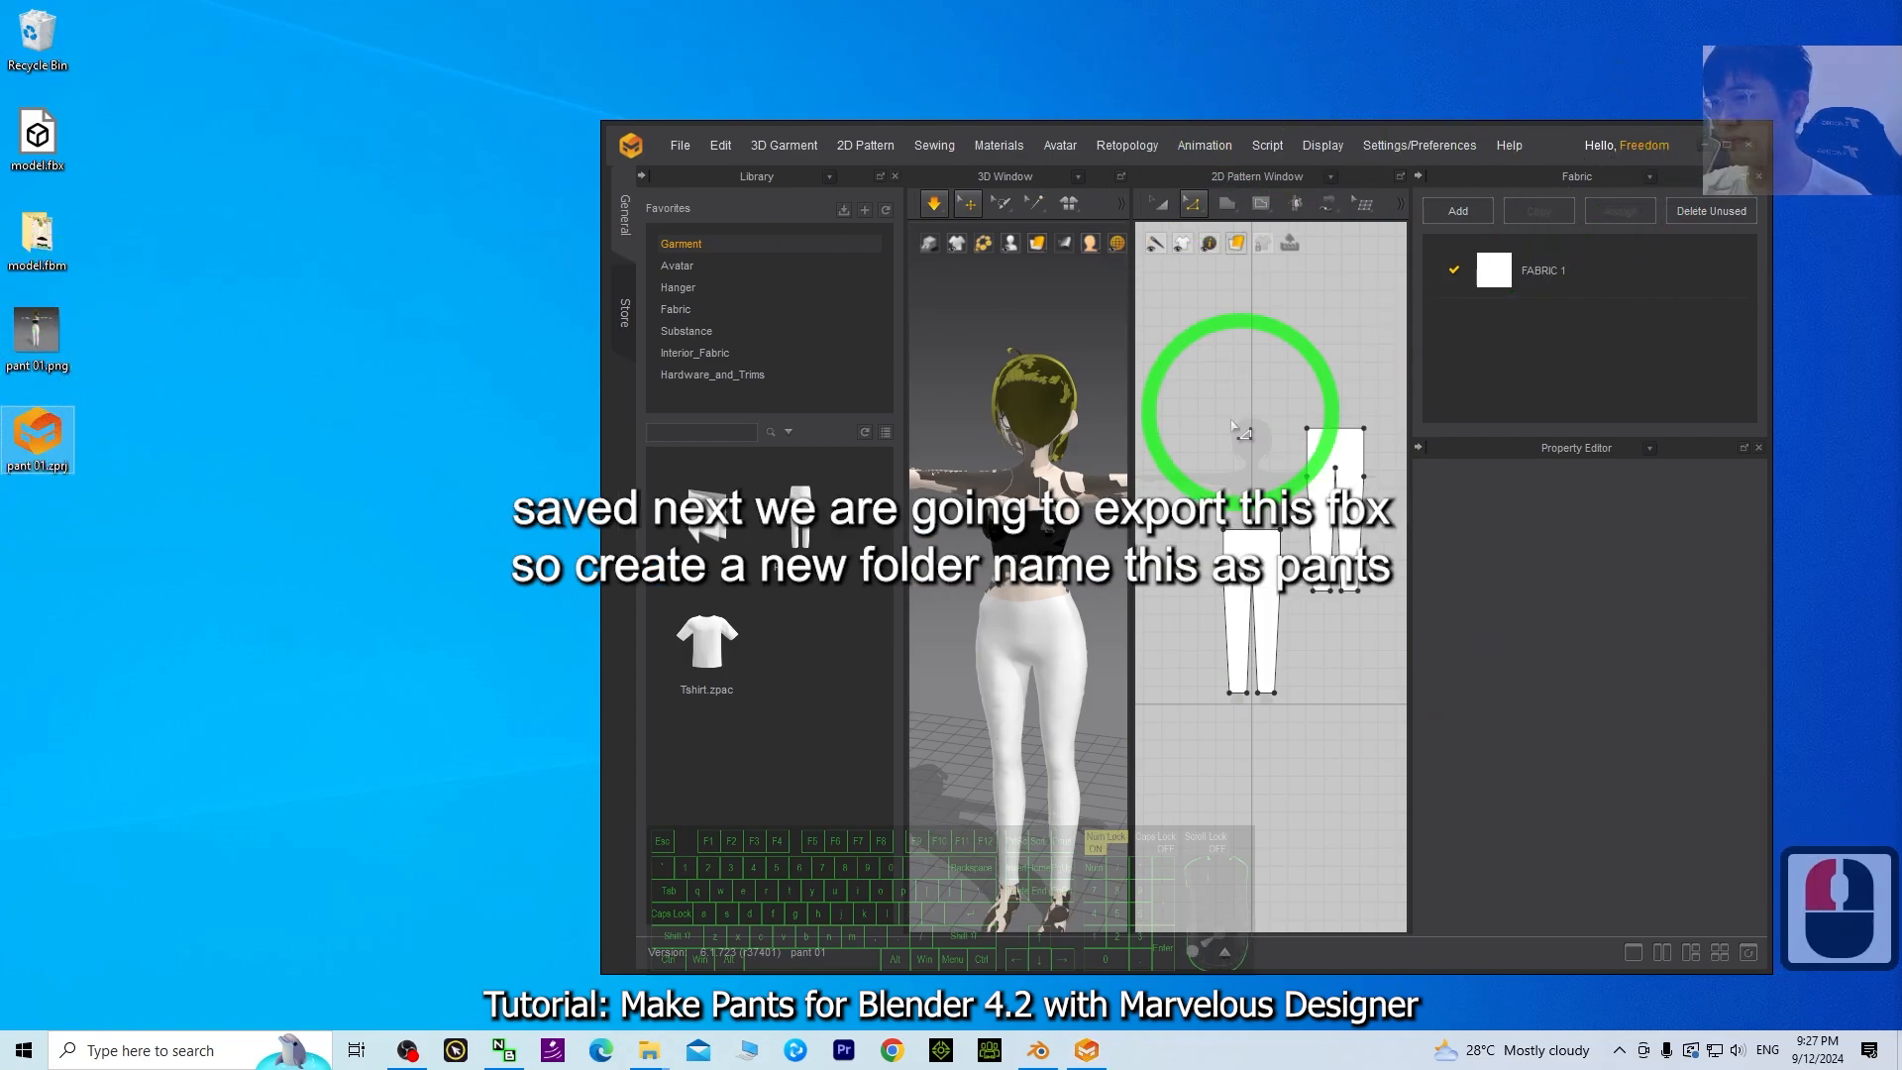
# - Select the pants on the avatar and create a folder named pant 01 export on the desktop
pyautogui.click(1052, 646)
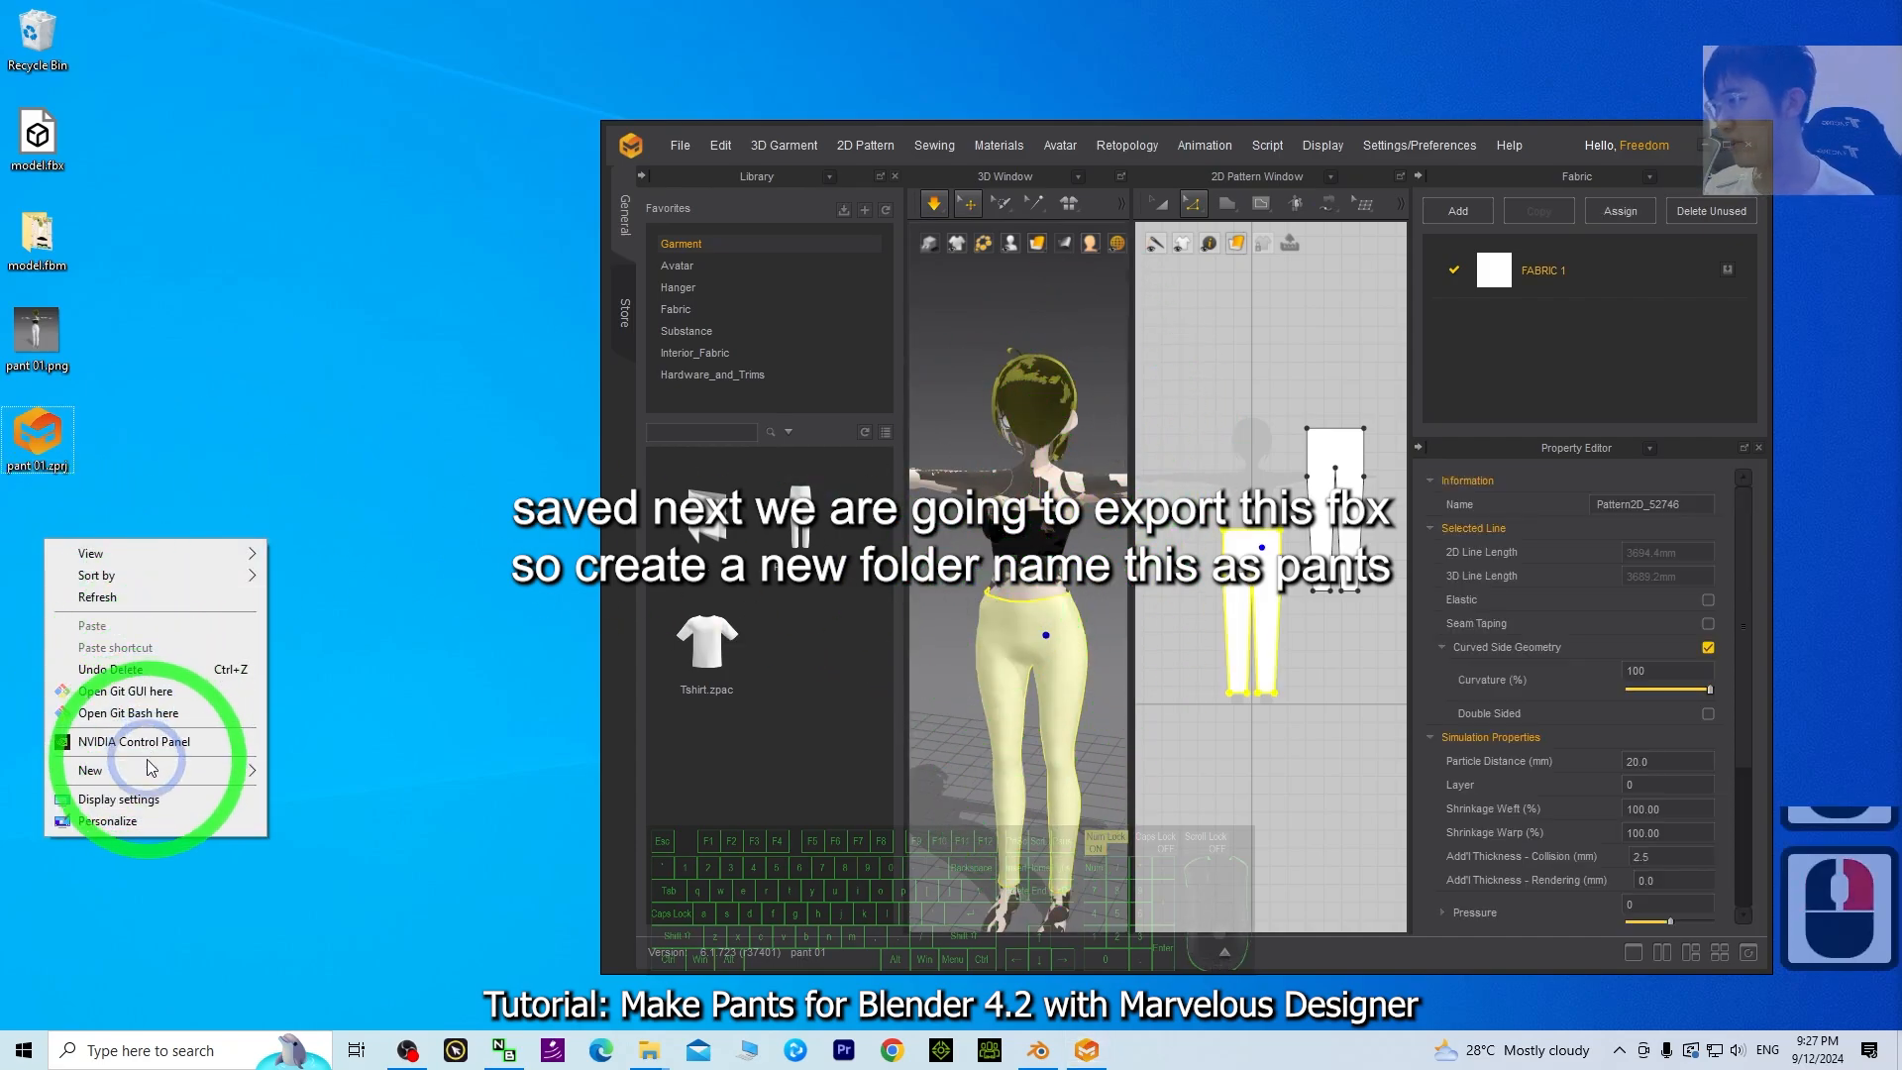
pyautogui.moveTo(148, 770)
pyautogui.click(333, 478)
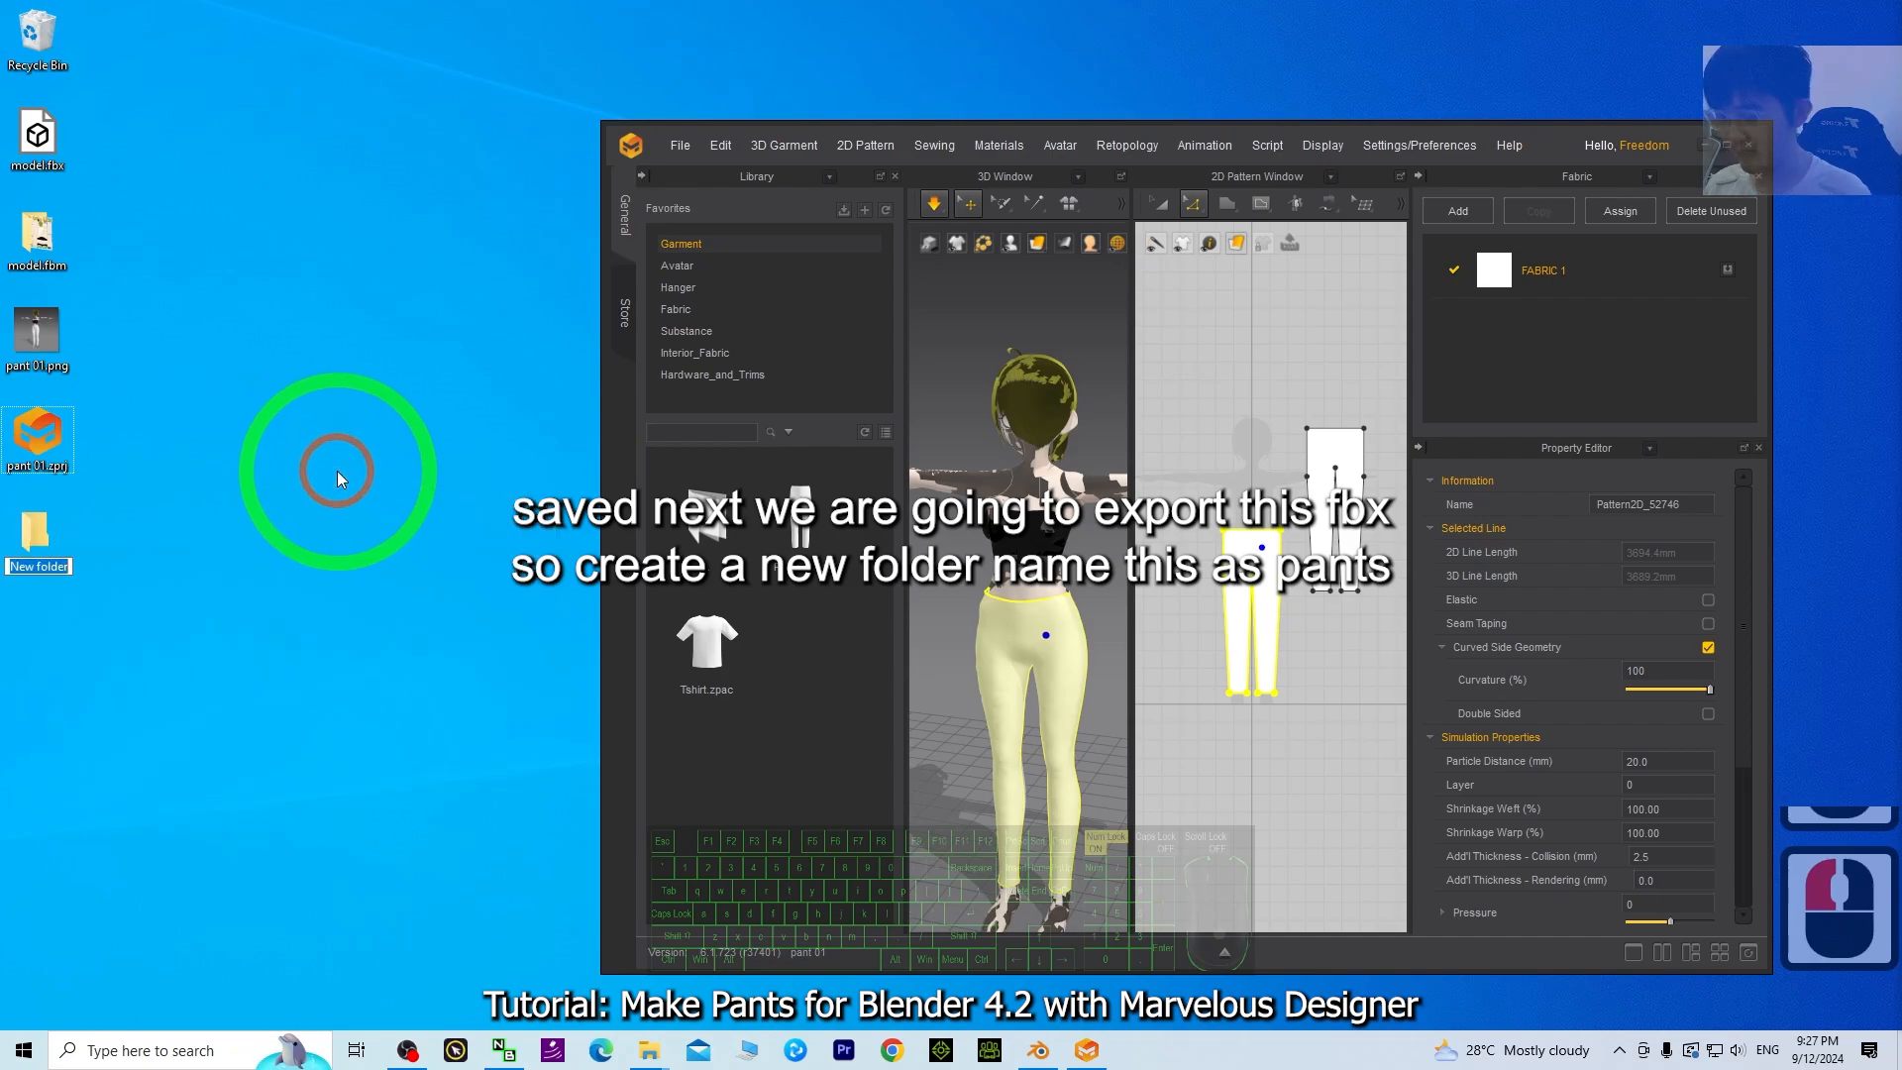
pyautogui.write('pant 01 expor')
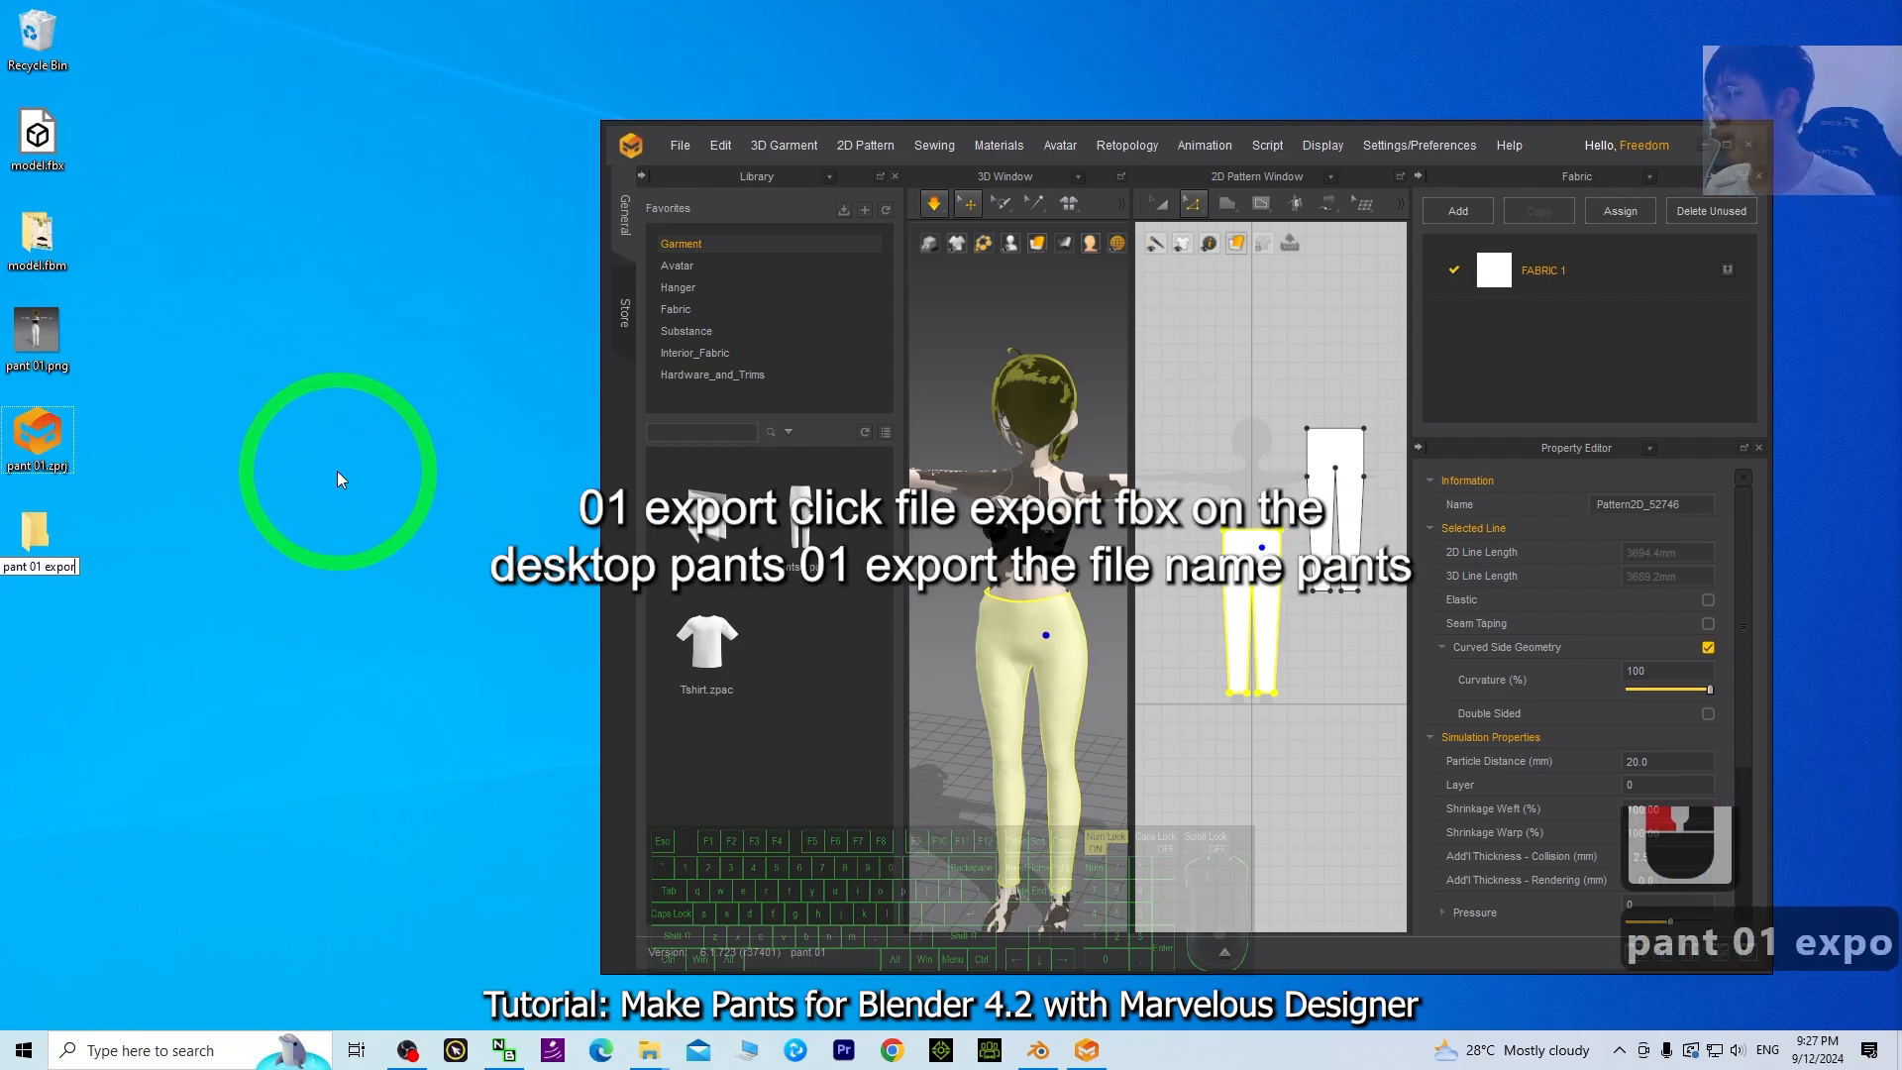
pyautogui.write('t')
pyautogui.press('Return')
# - Export the pants and avatar as FBX file pant 01 into the desktop folder pant 01 export, keeping the default Single Object and Unweld options
pyautogui.click(681, 147)
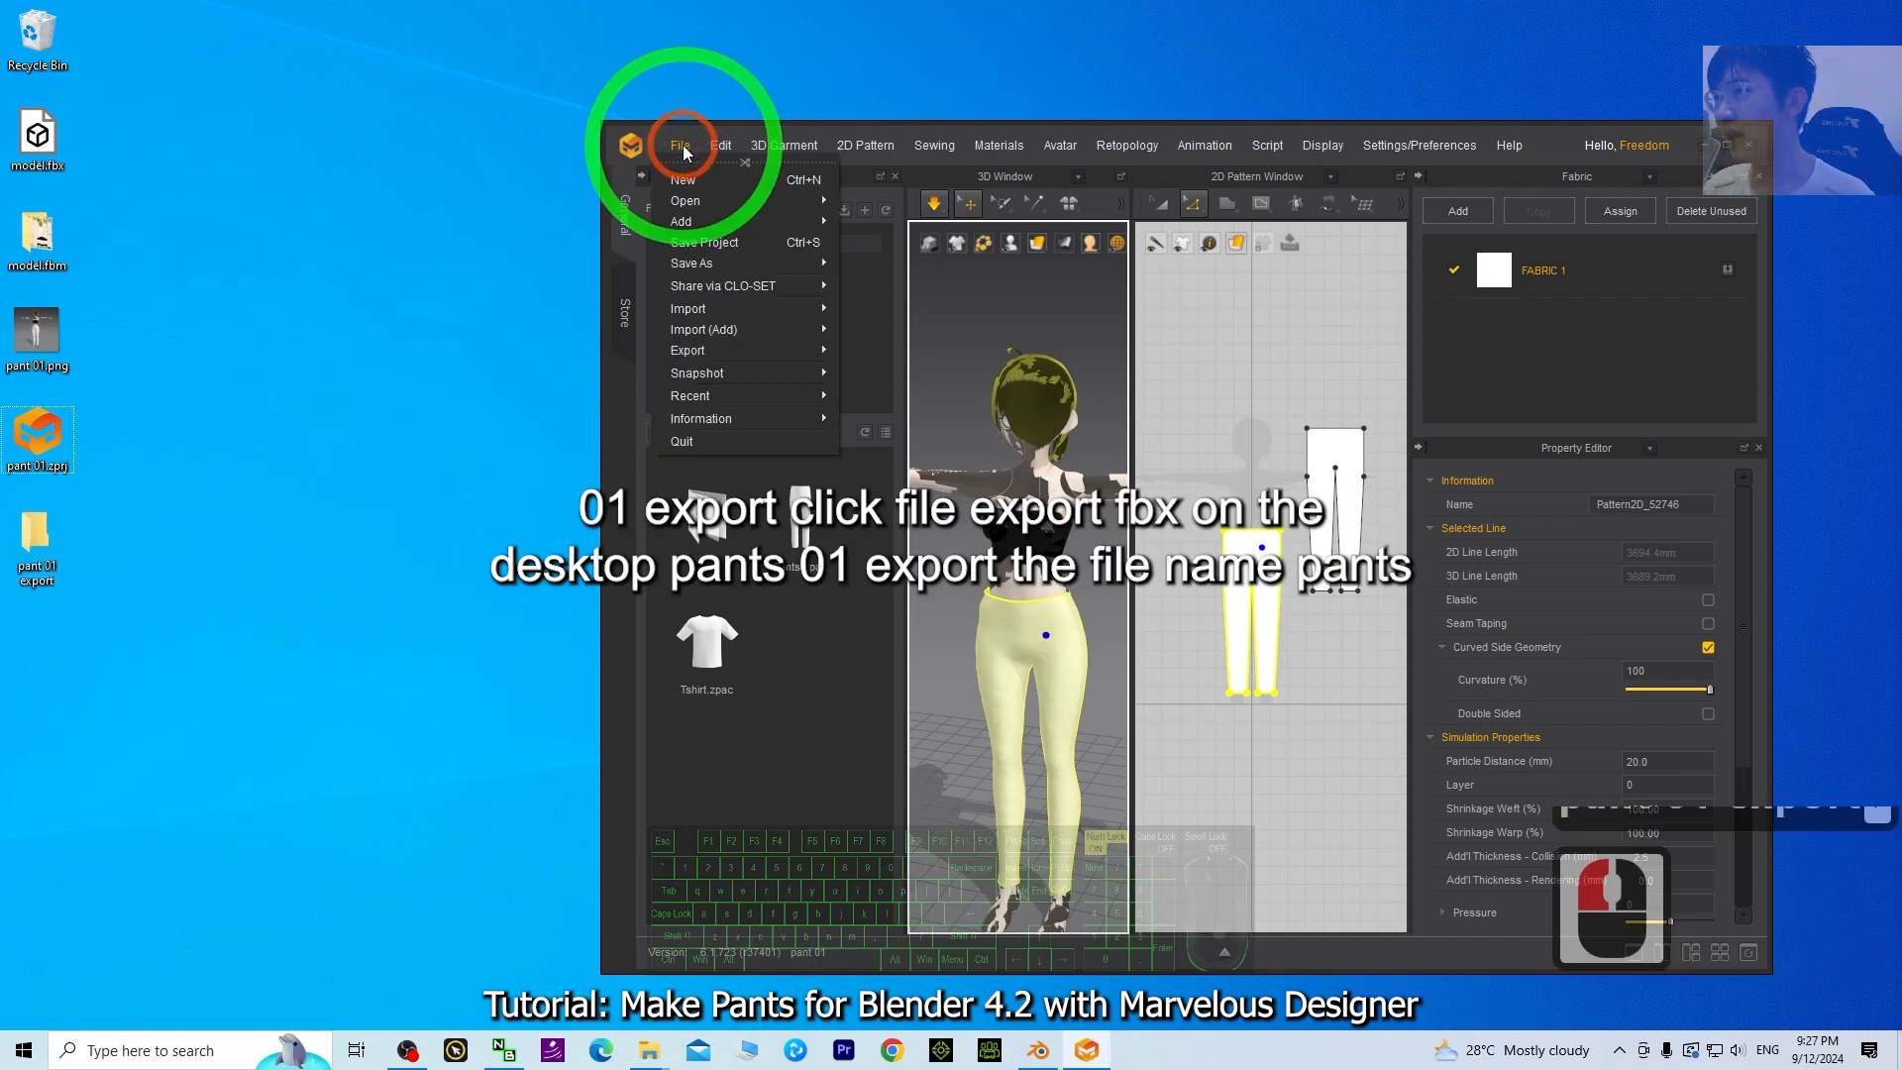
pyautogui.moveTo(707, 348)
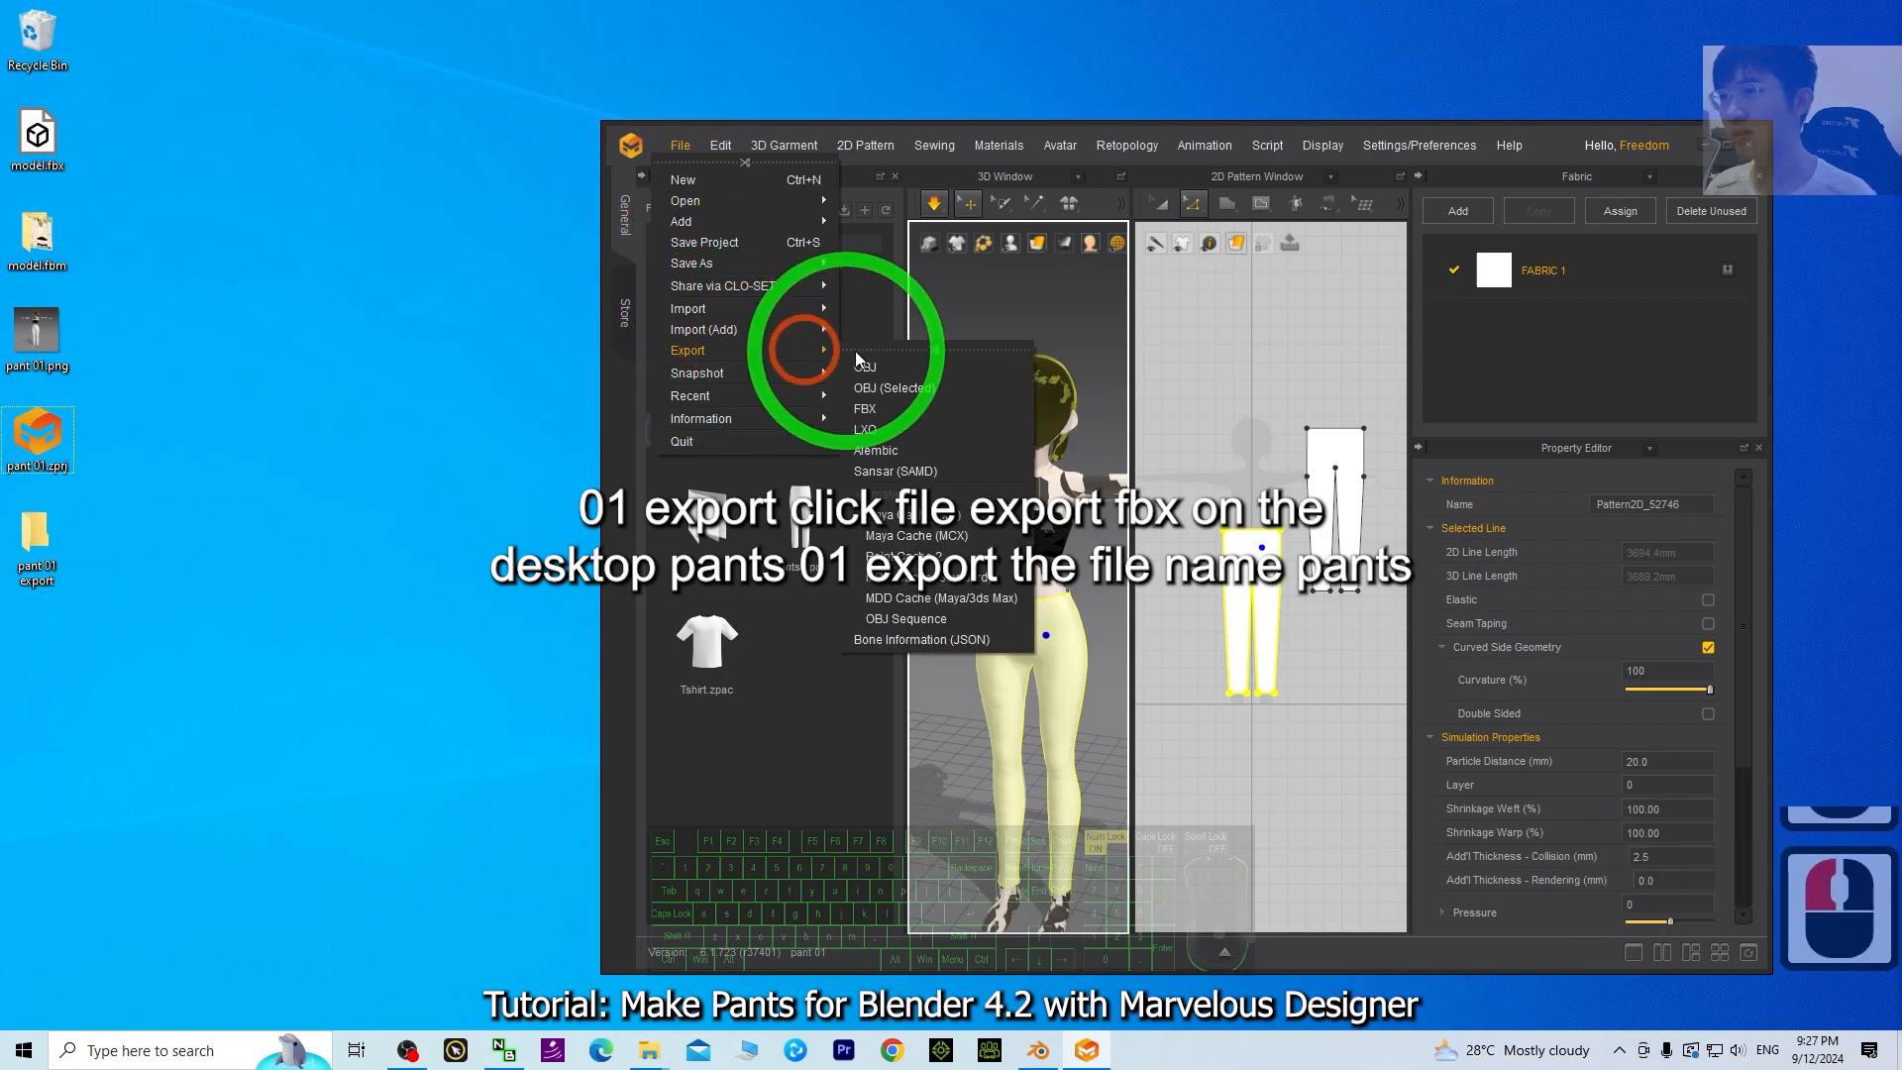
pyautogui.click(868, 410)
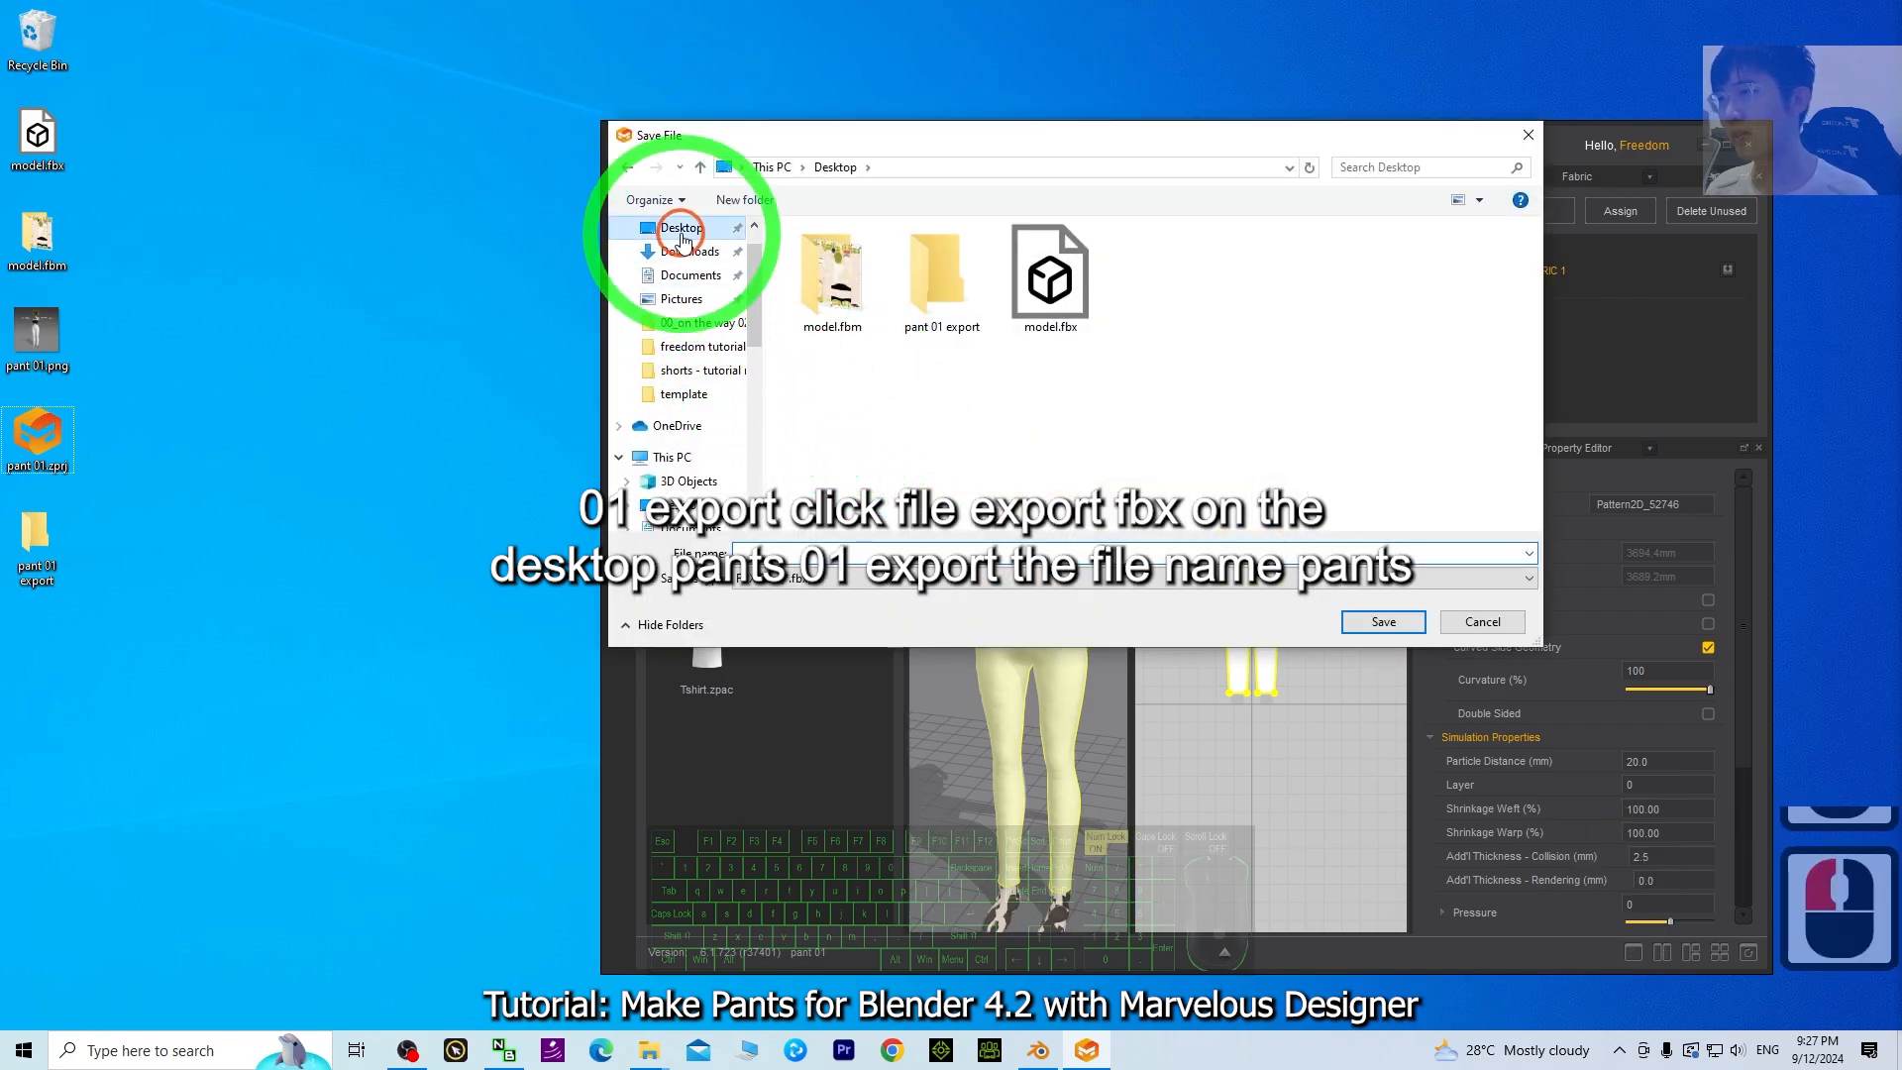
pyautogui.doubleClick(935, 273)
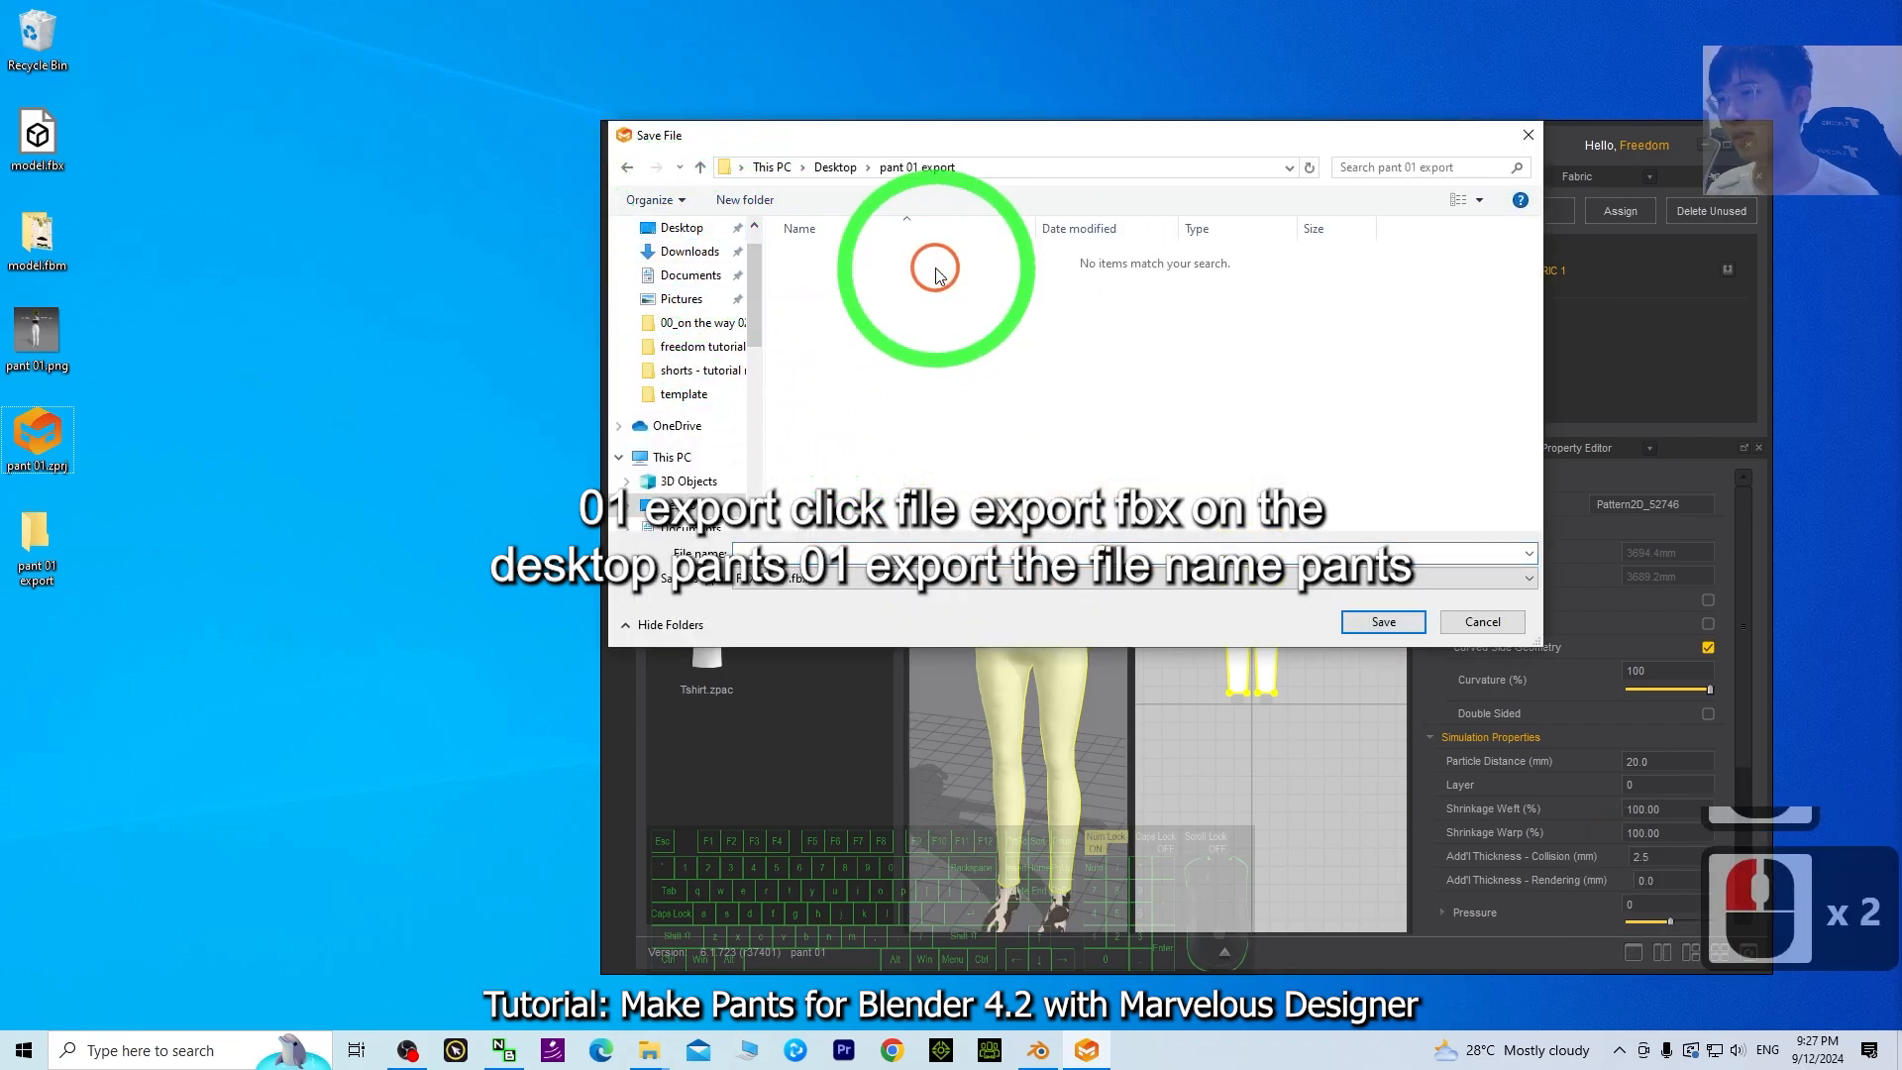
pyautogui.click(761, 551)
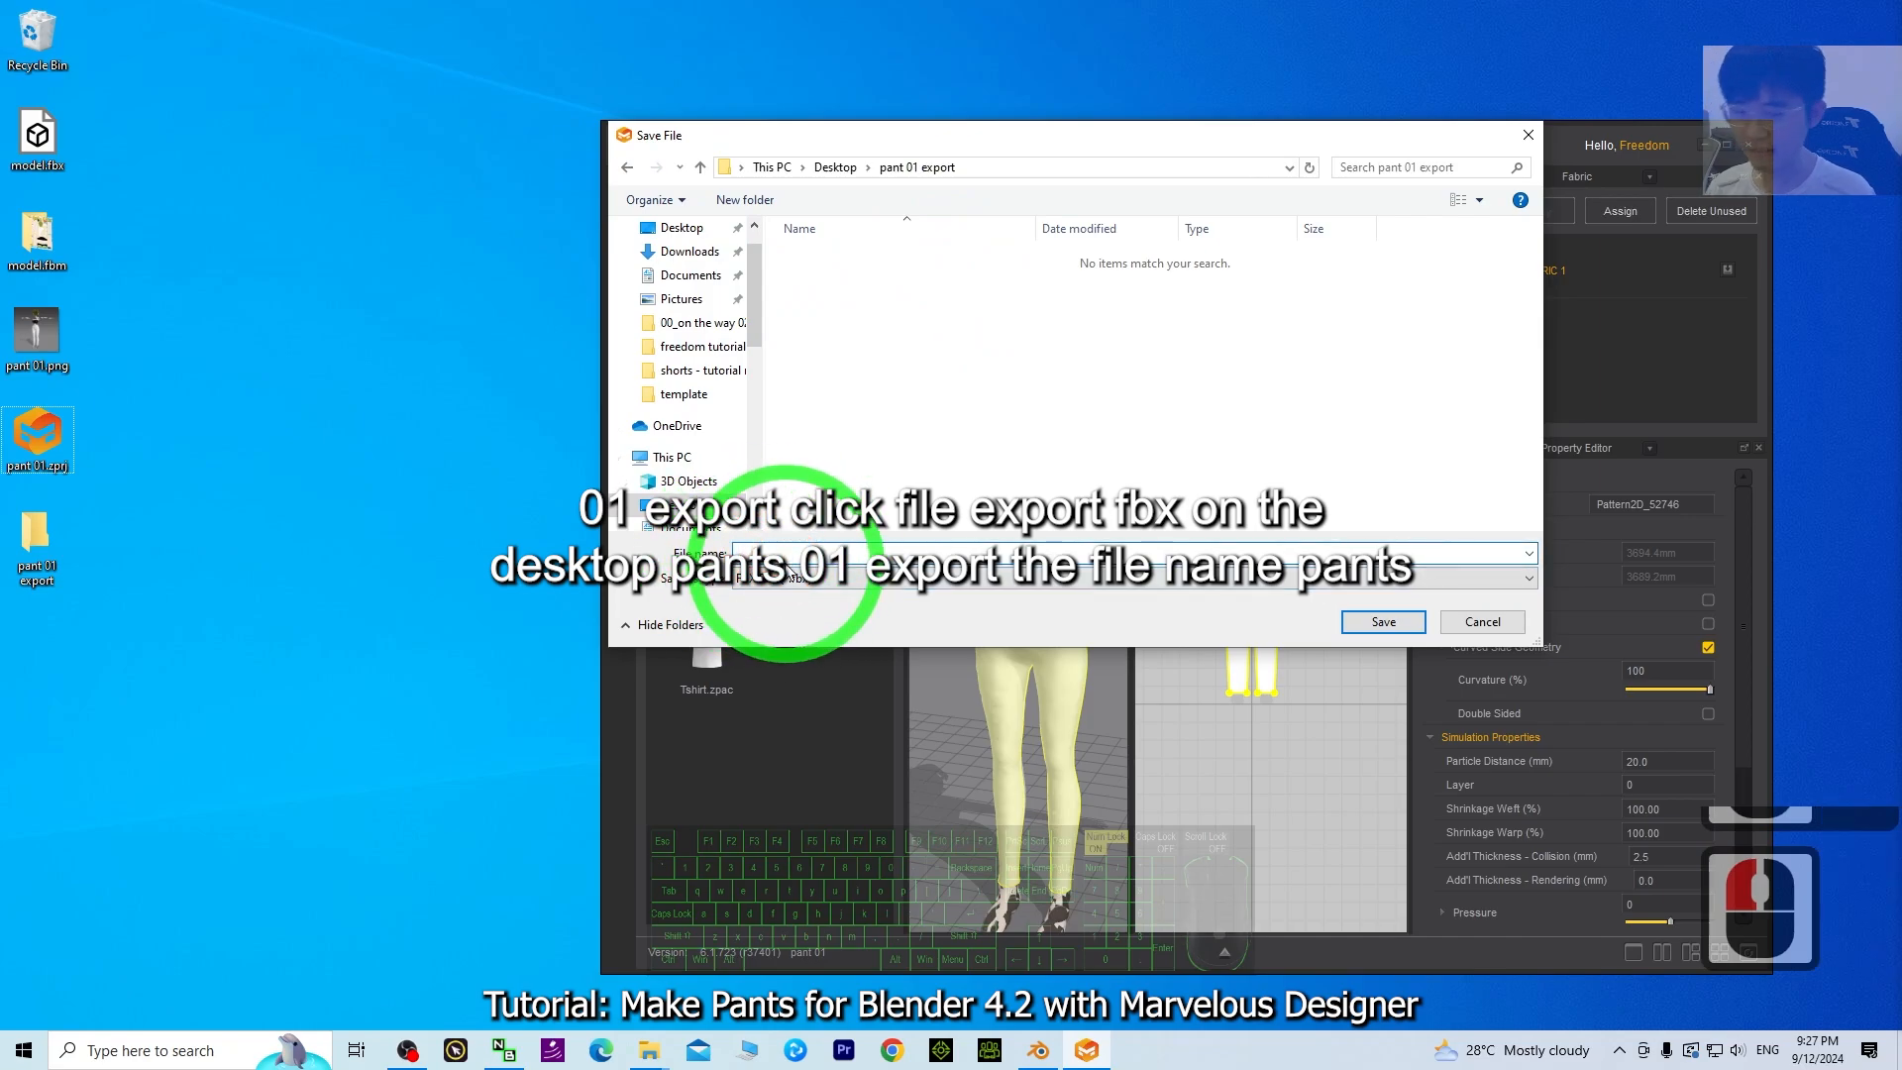
pyautogui.write('pant 01')
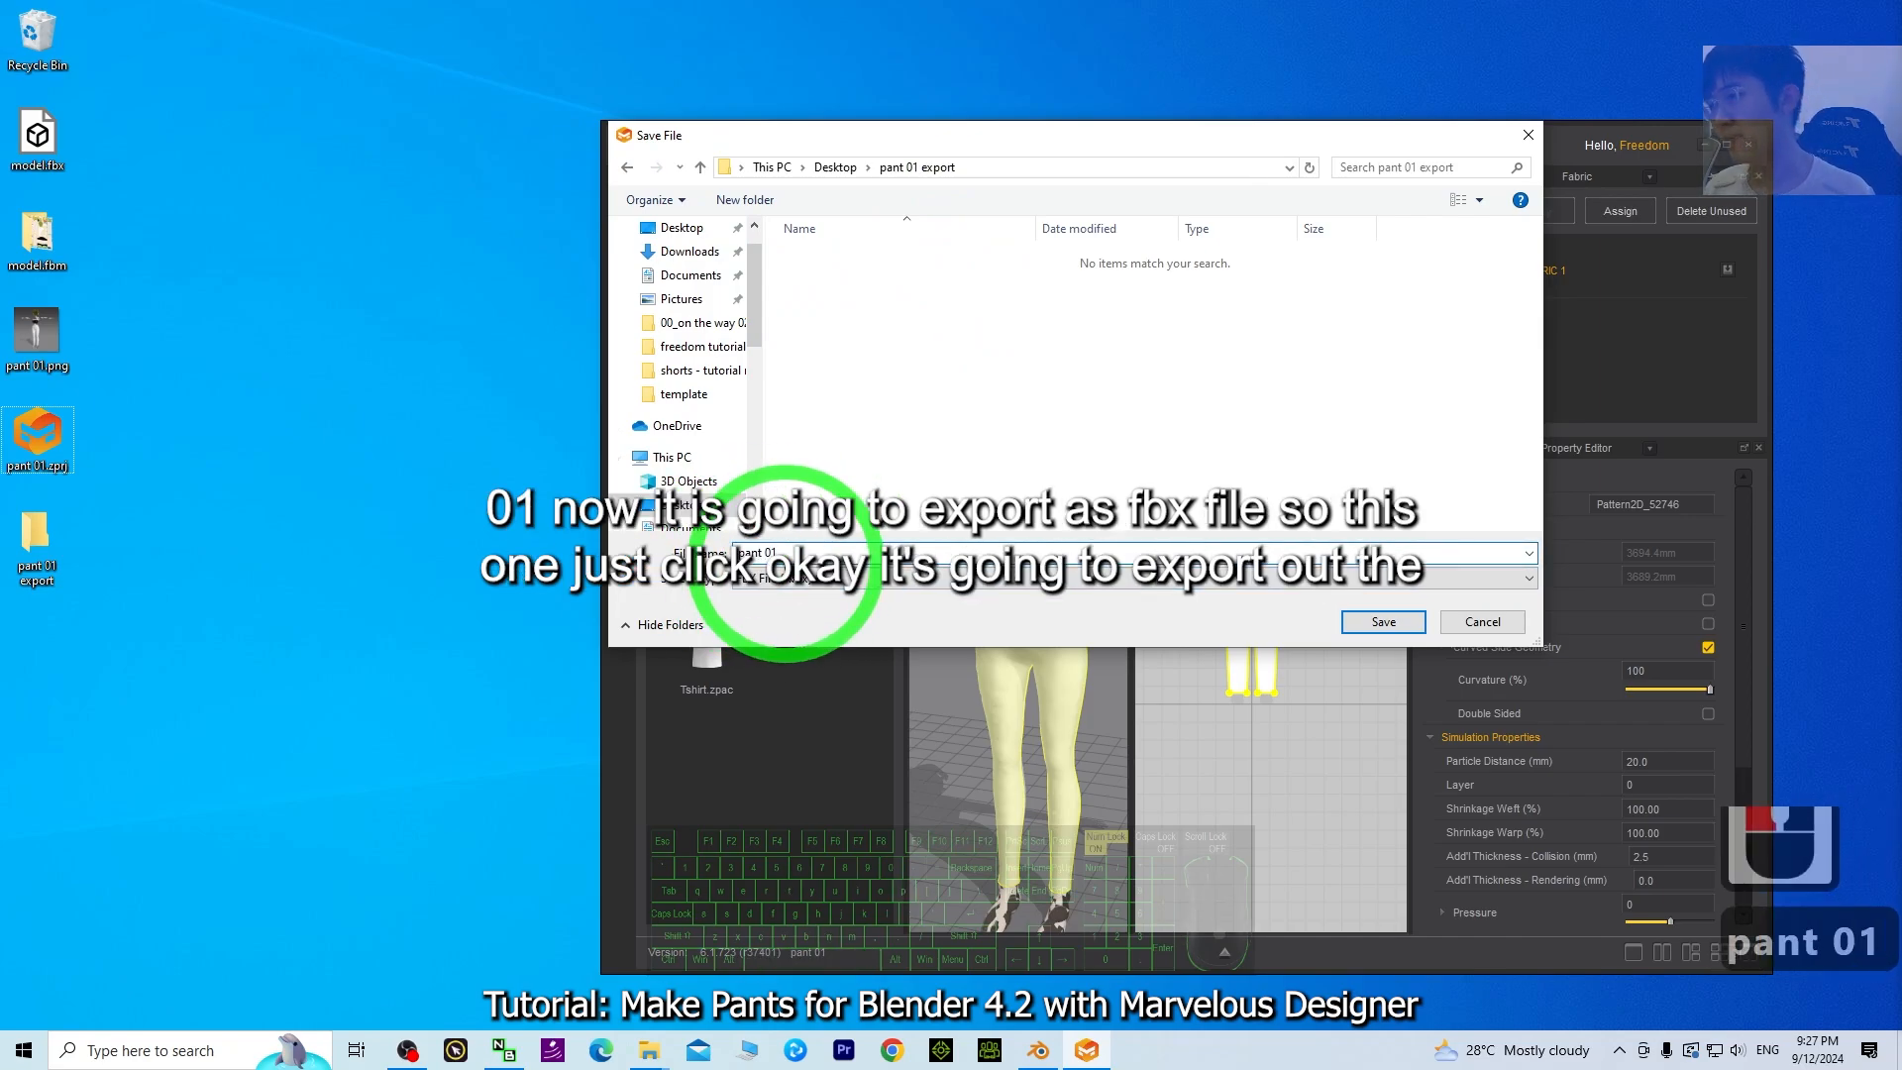
pyautogui.press('BackSpace')
pyautogui.click(1383, 622)
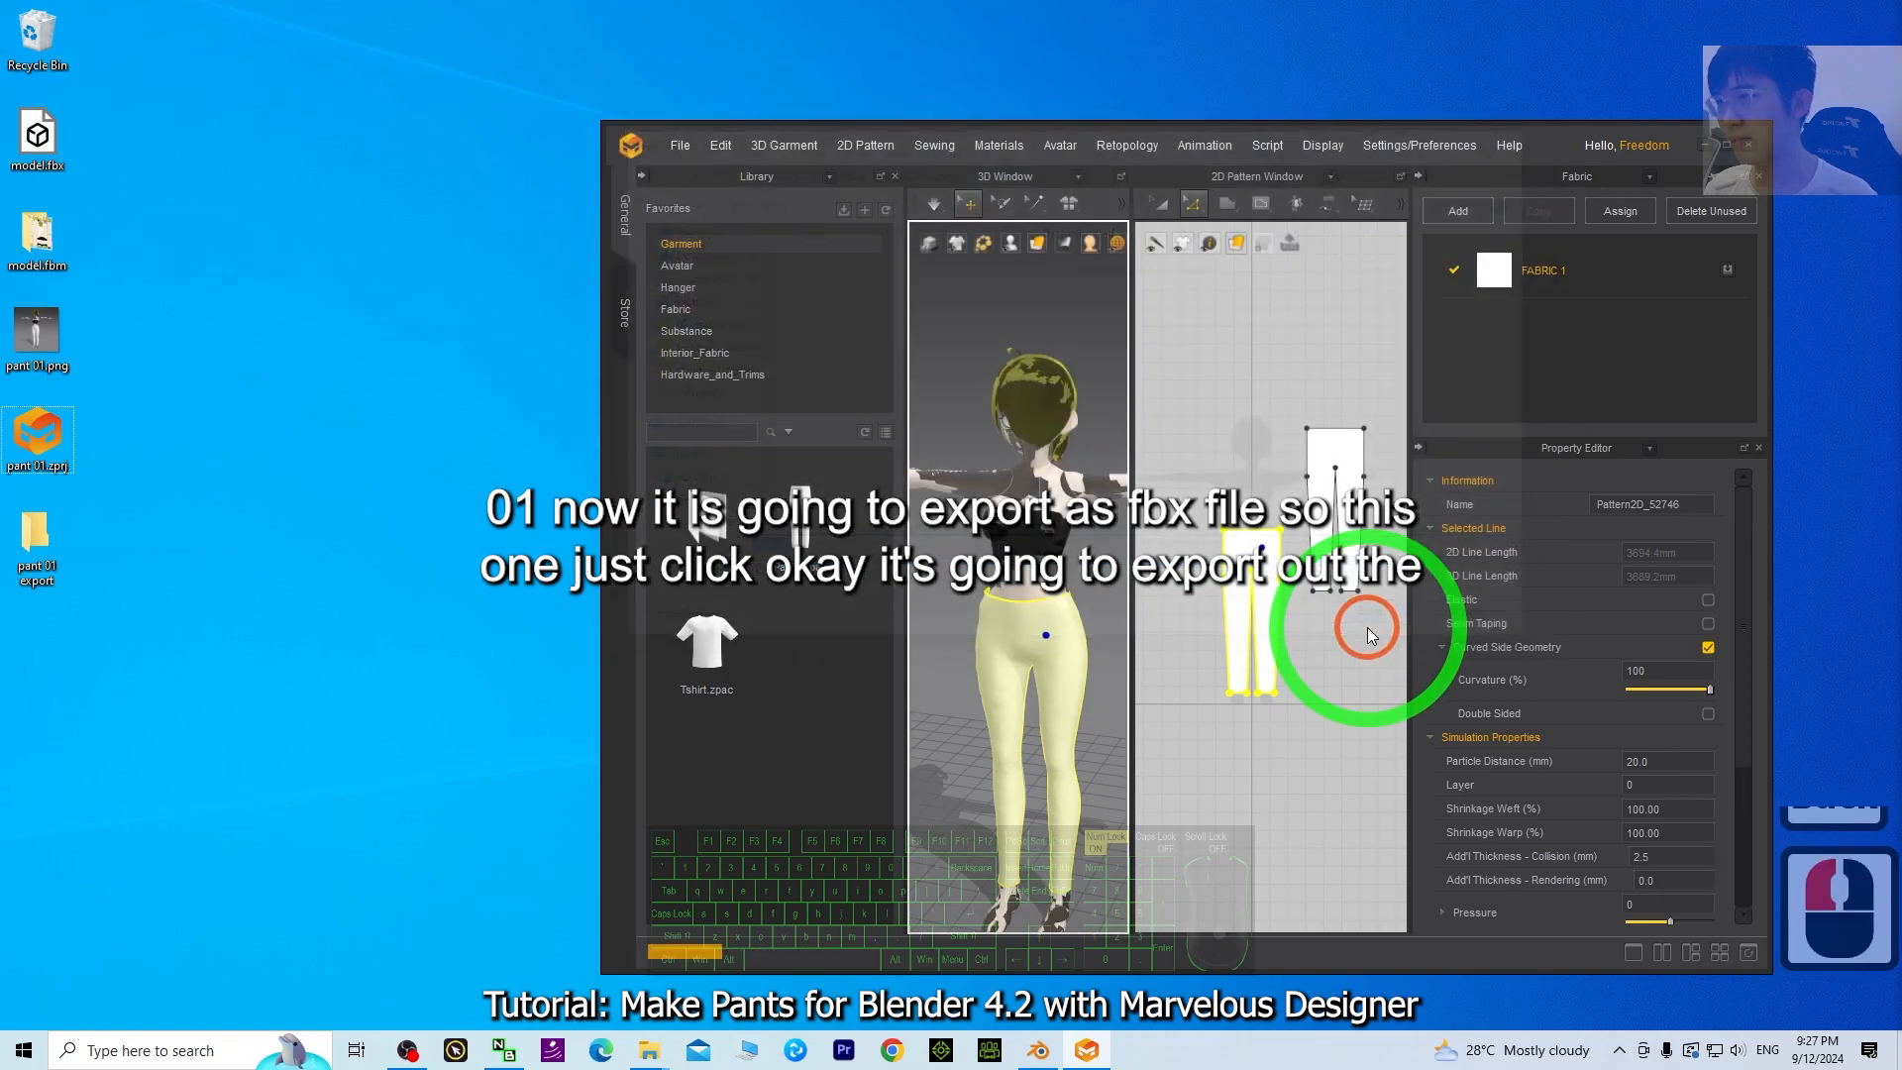
pyautogui.doubleClick(33, 542)
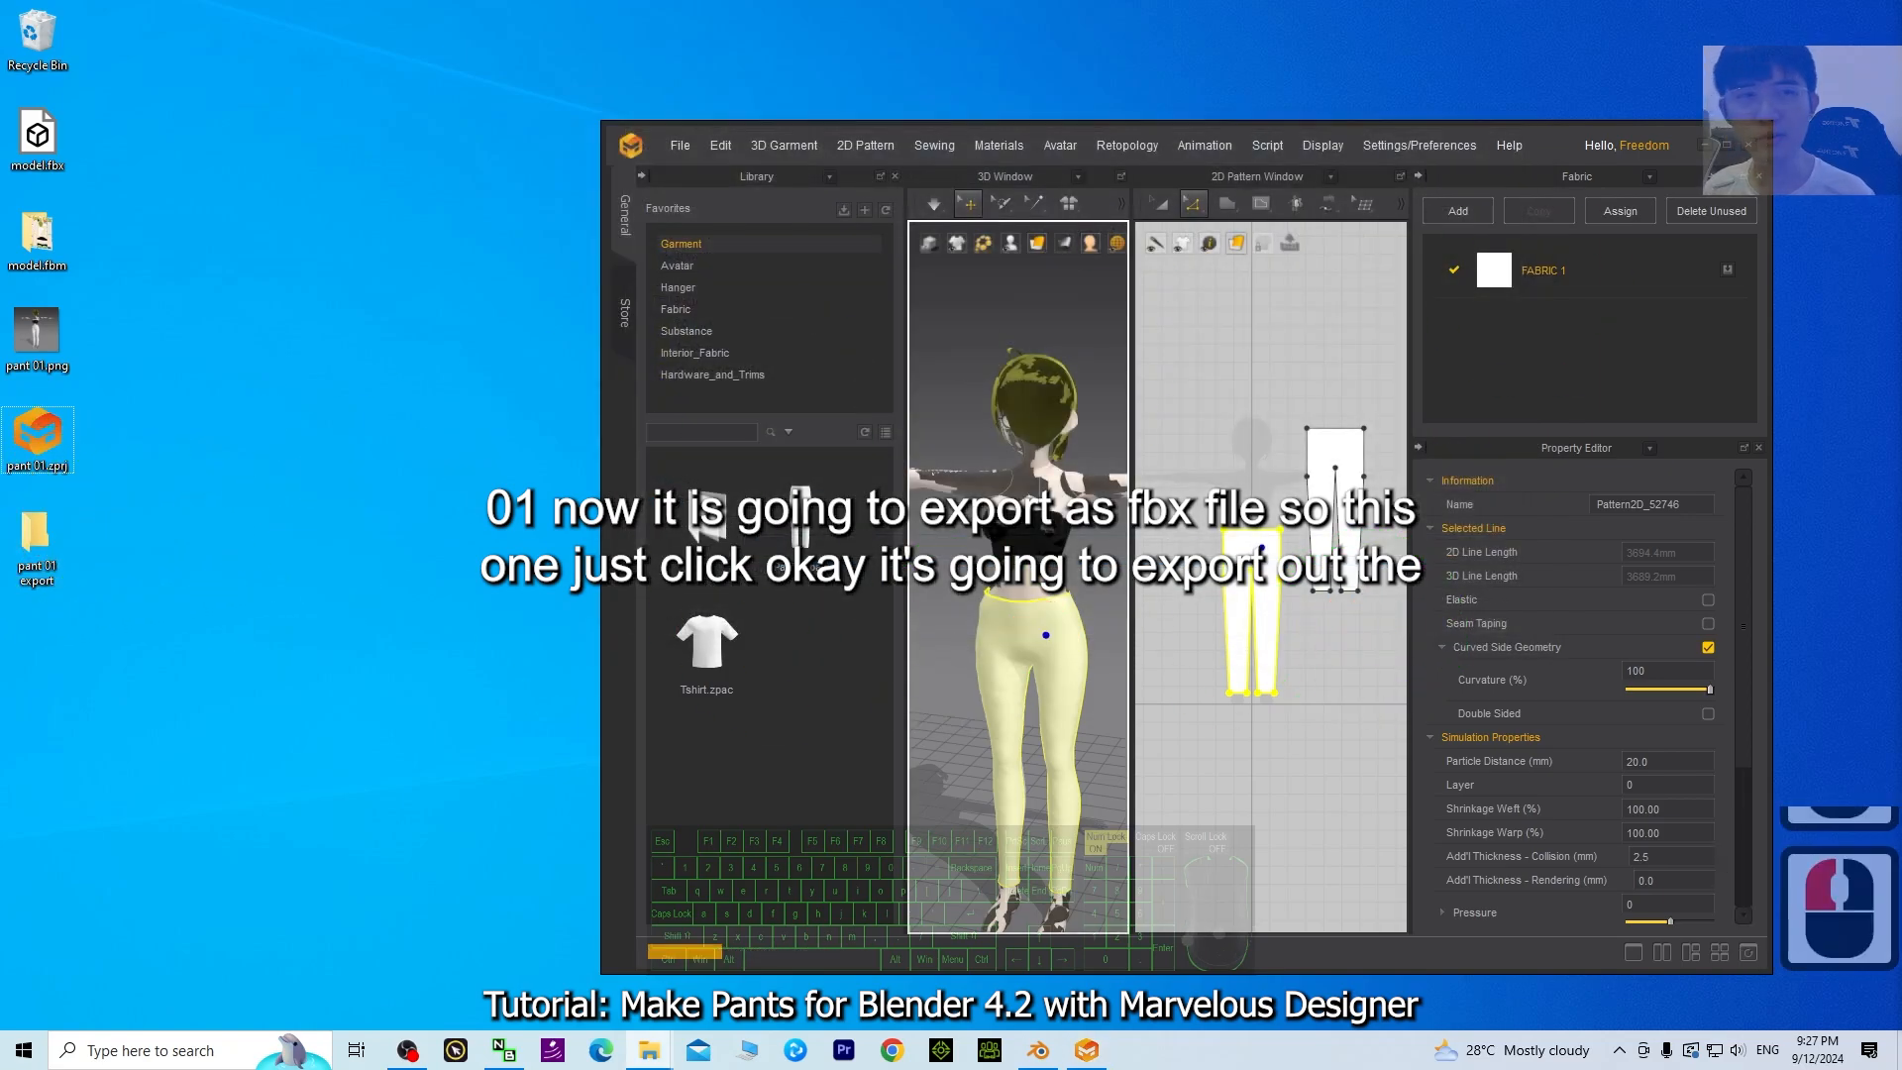
pyautogui.click(921, 182)
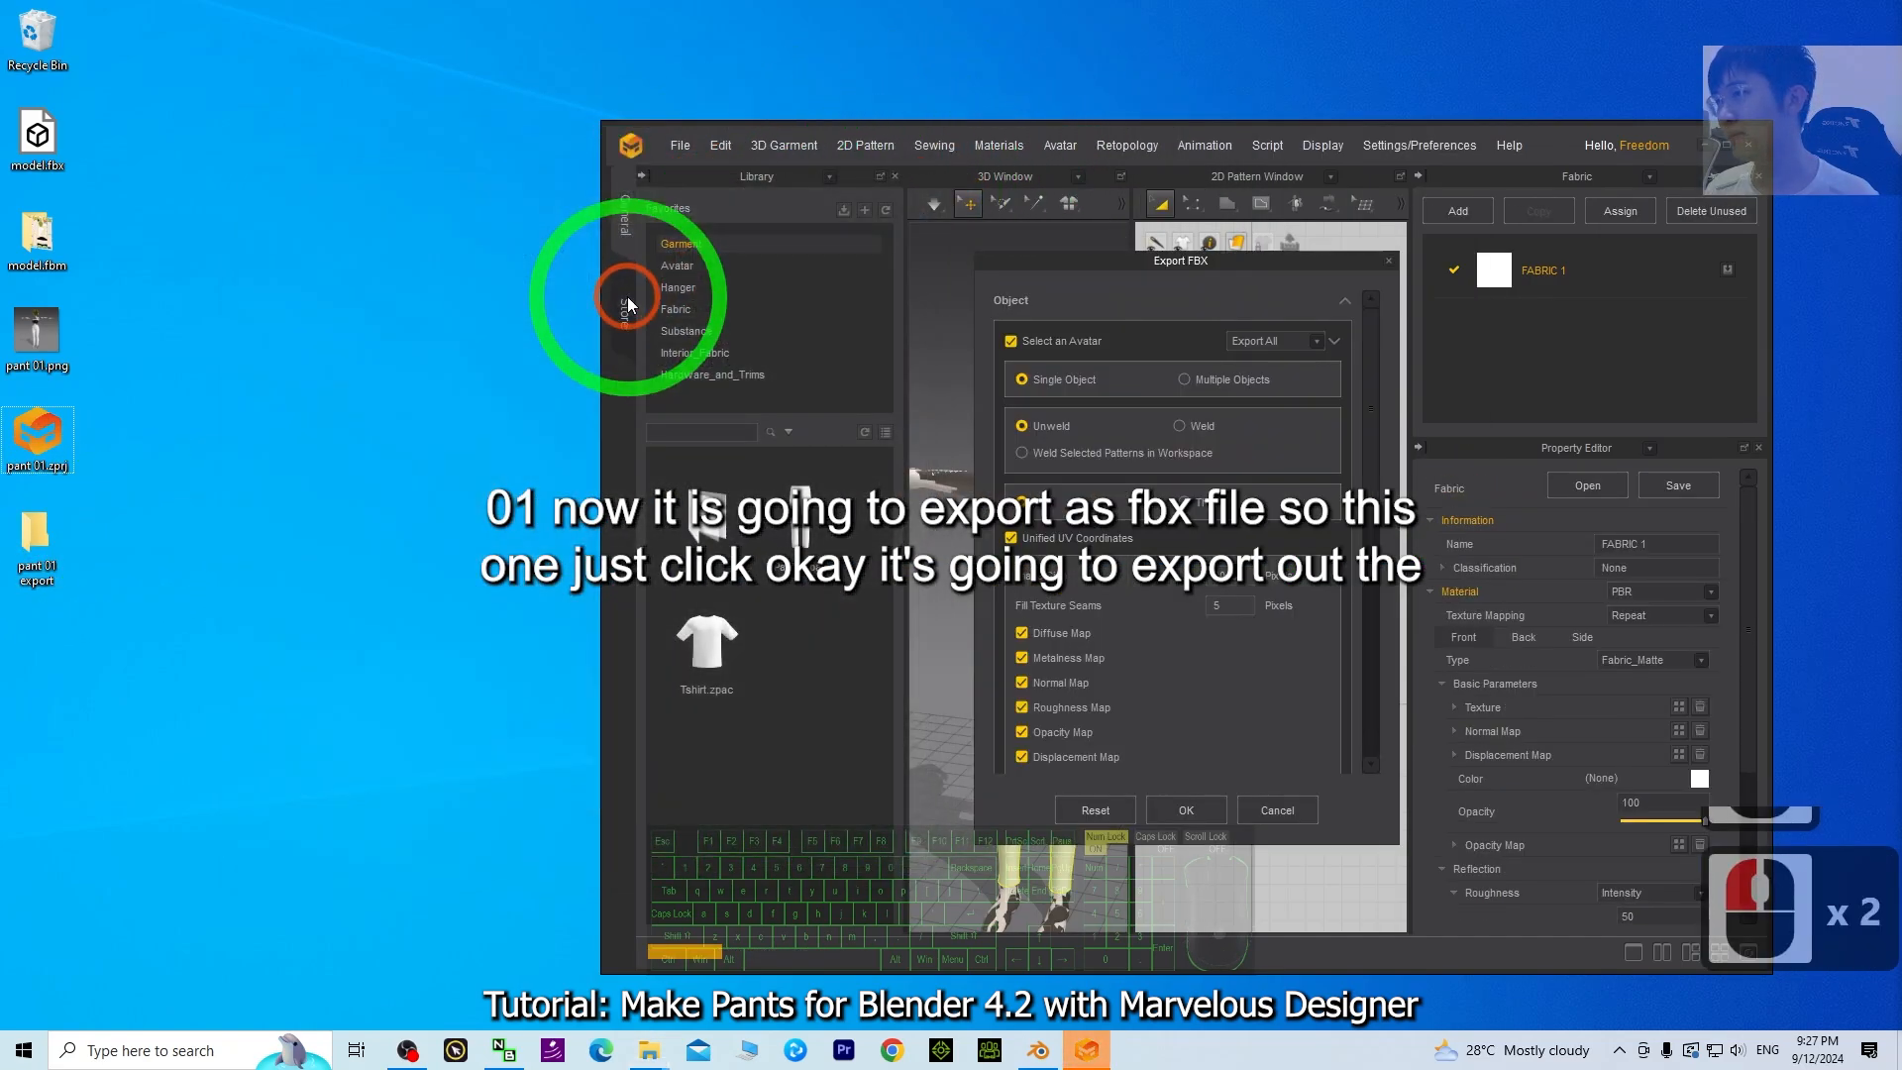
pyautogui.click(1186, 810)
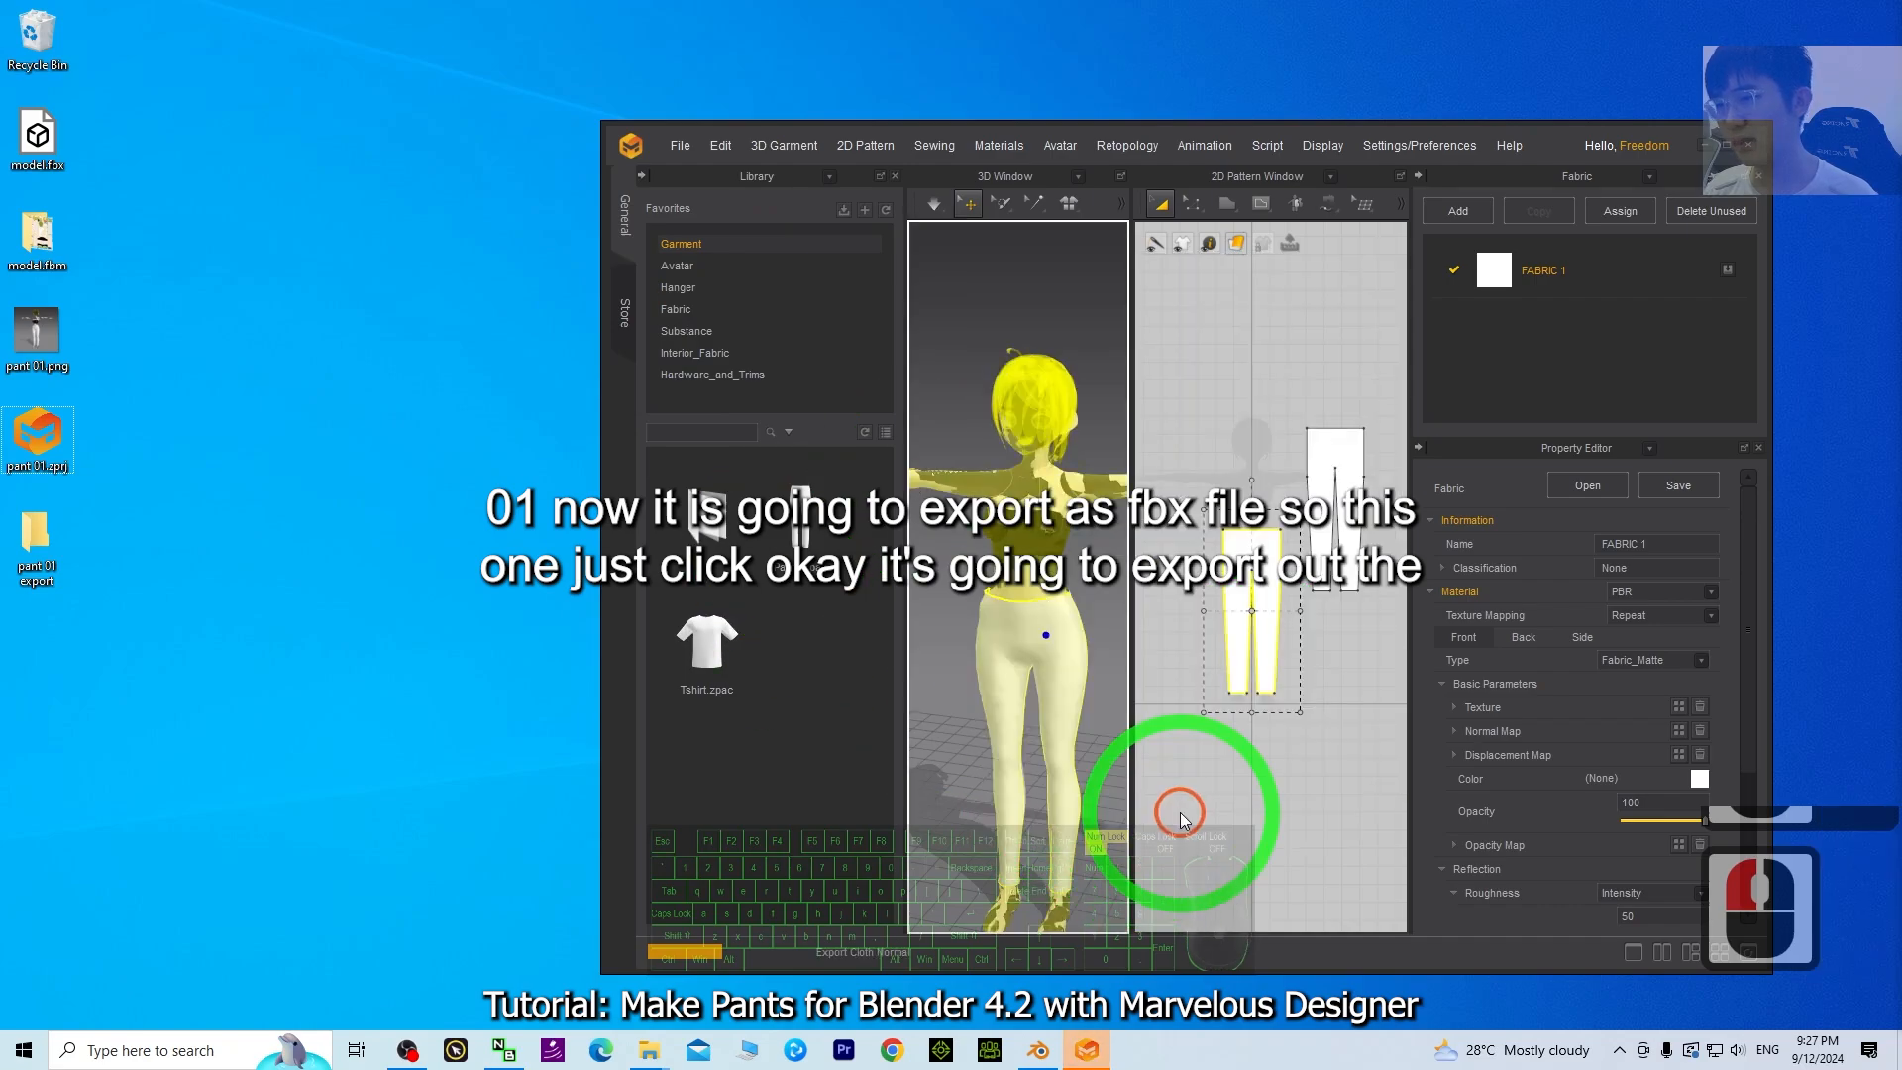
# - Open the pant 01 export folder and check for the exported file pant 01.fbx
pyautogui.doubleClick(34, 535)
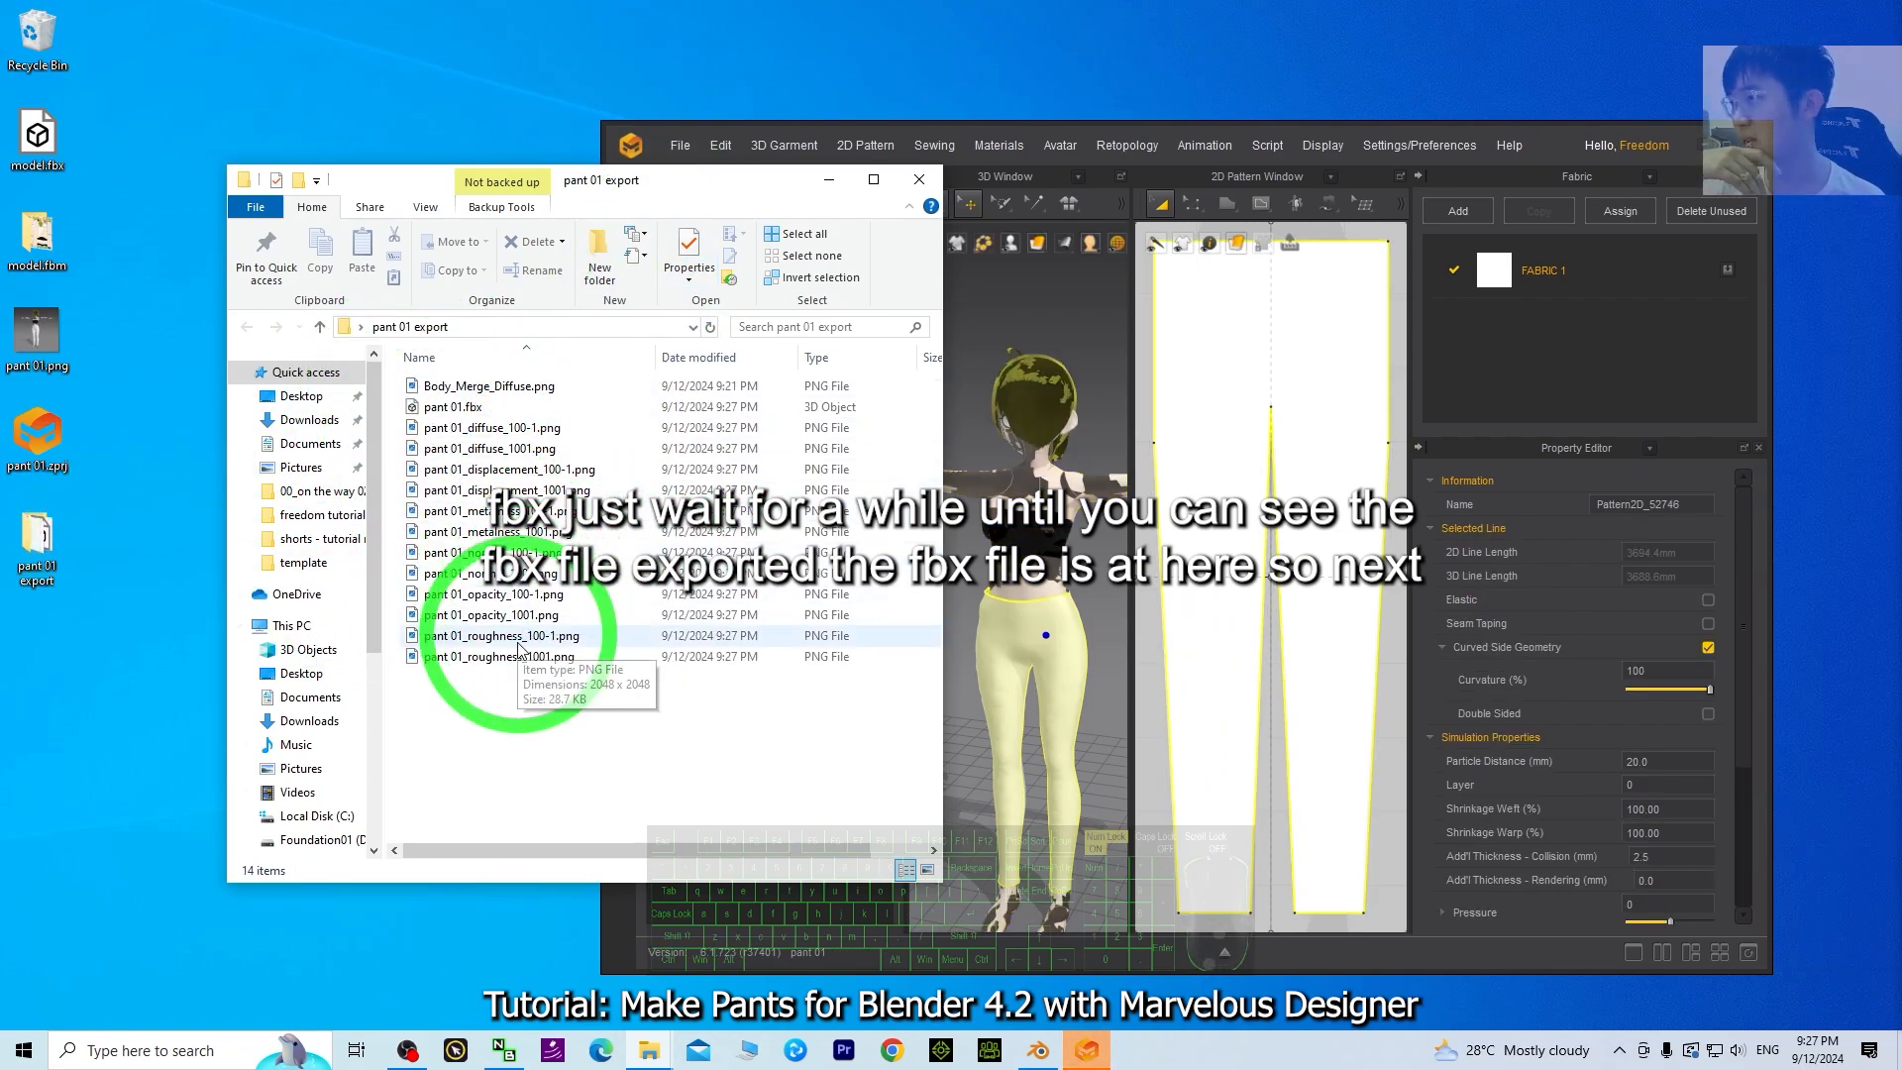
pyautogui.click(468, 533)
pyautogui.doubleClick(458, 408)
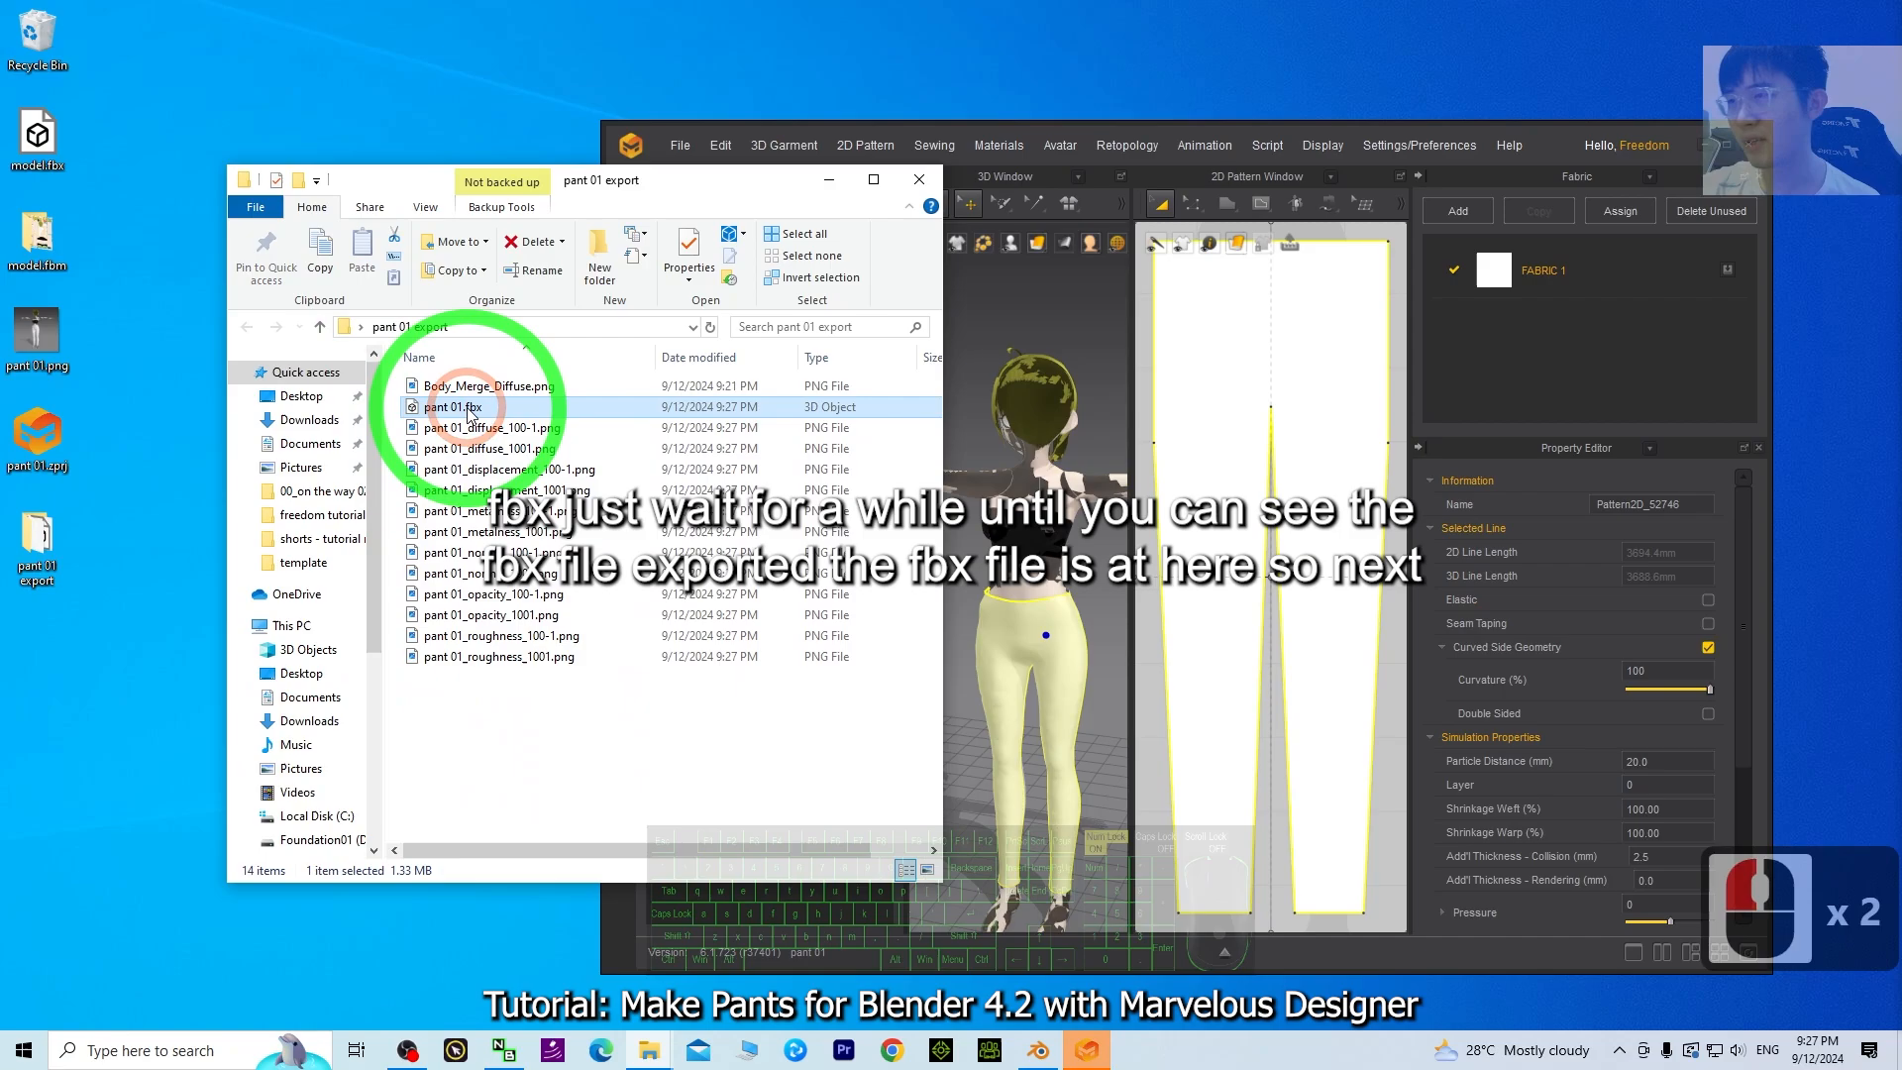
# - Return to the maximized Marvelous Designer window and reset the 3D arrangement of all pant patterns
pyautogui.click(1711, 148)
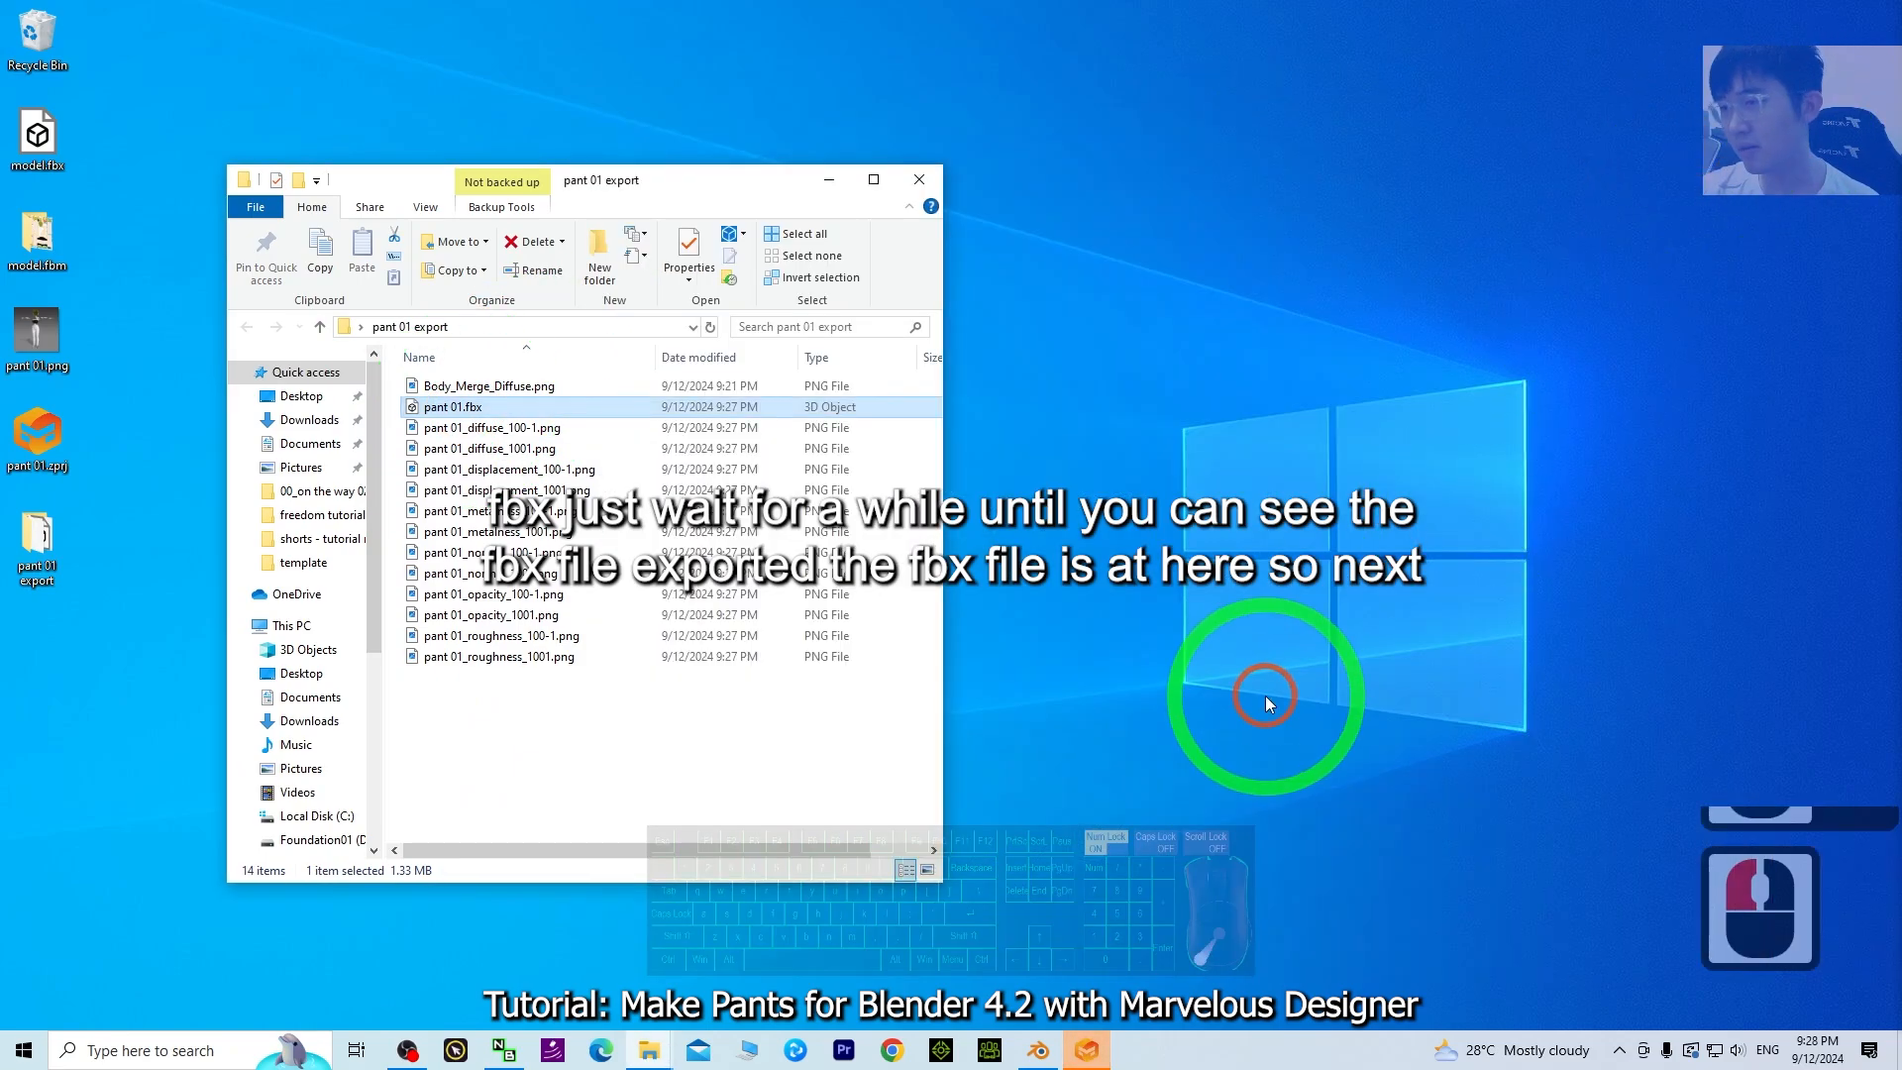
pyautogui.click(1069, 1058)
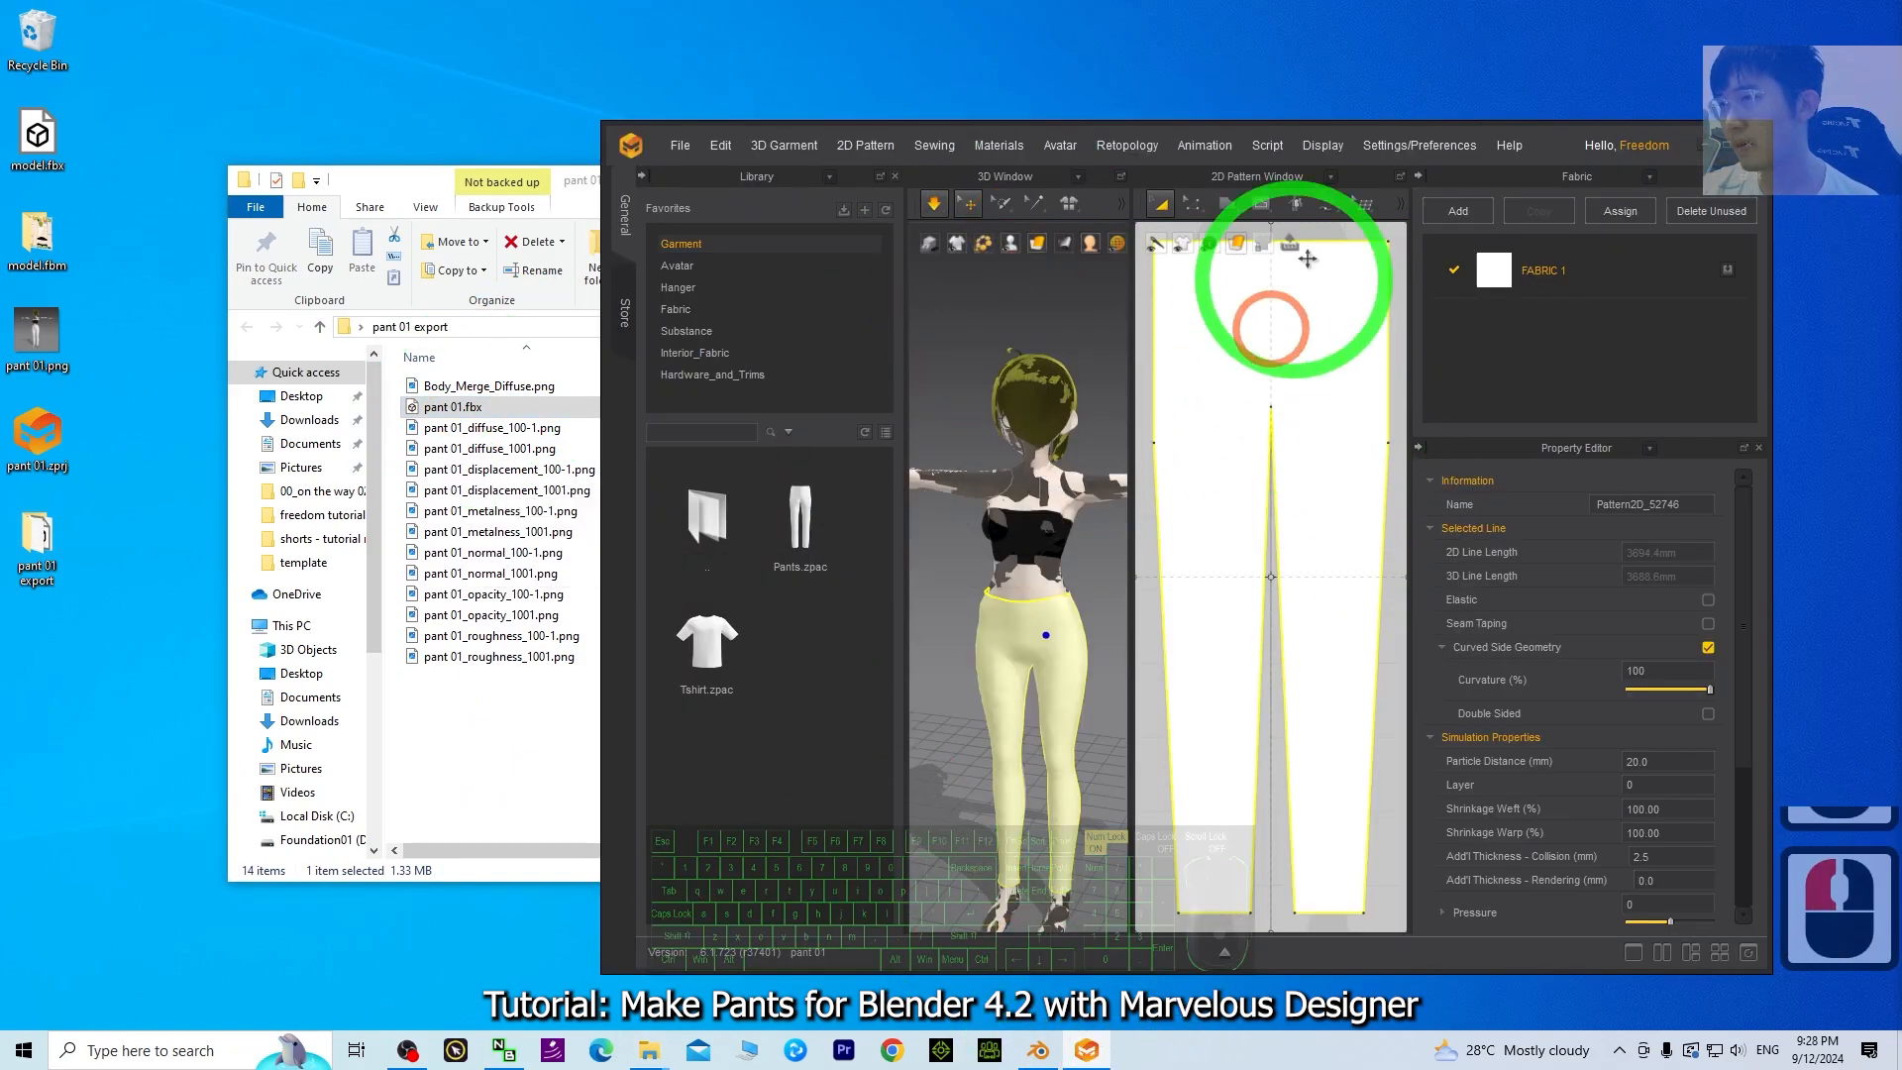
pyautogui.click(1735, 129)
pyautogui.scroll(-5, 607, 390)
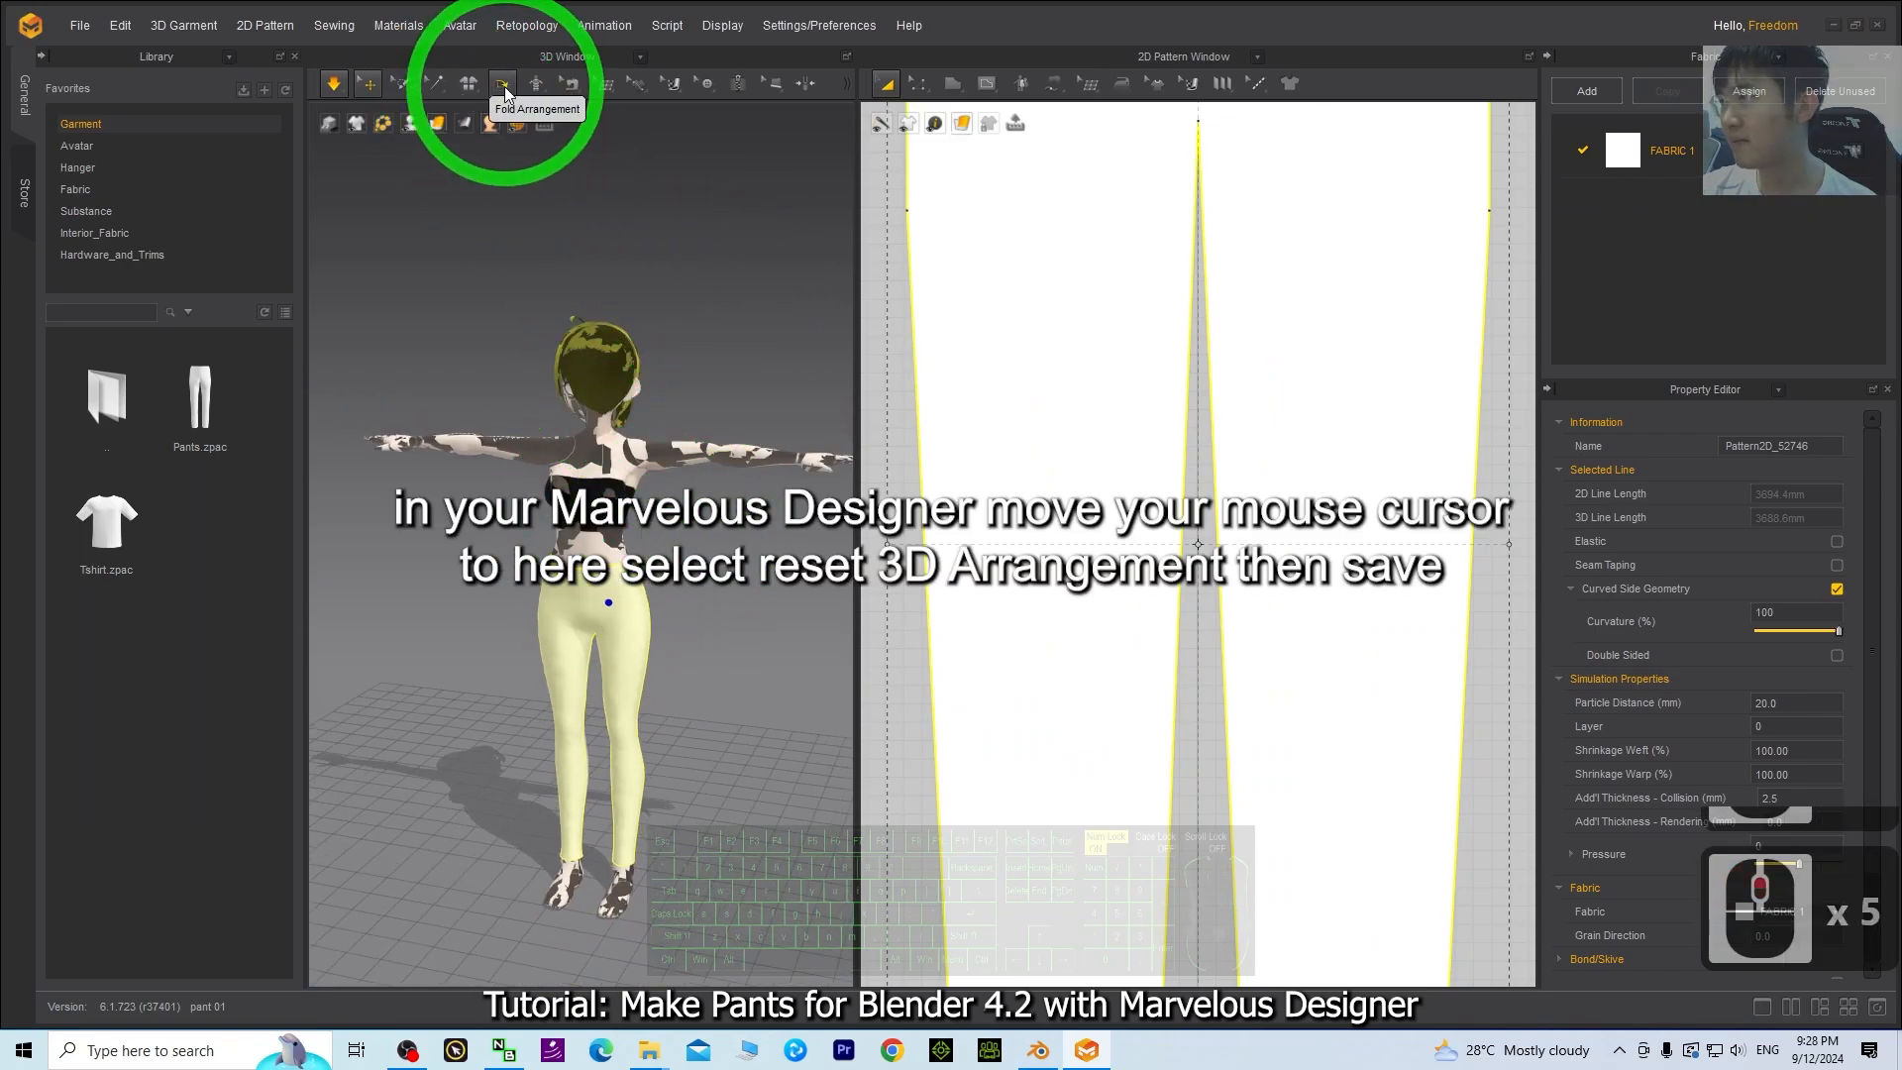
pyautogui.click(472, 91)
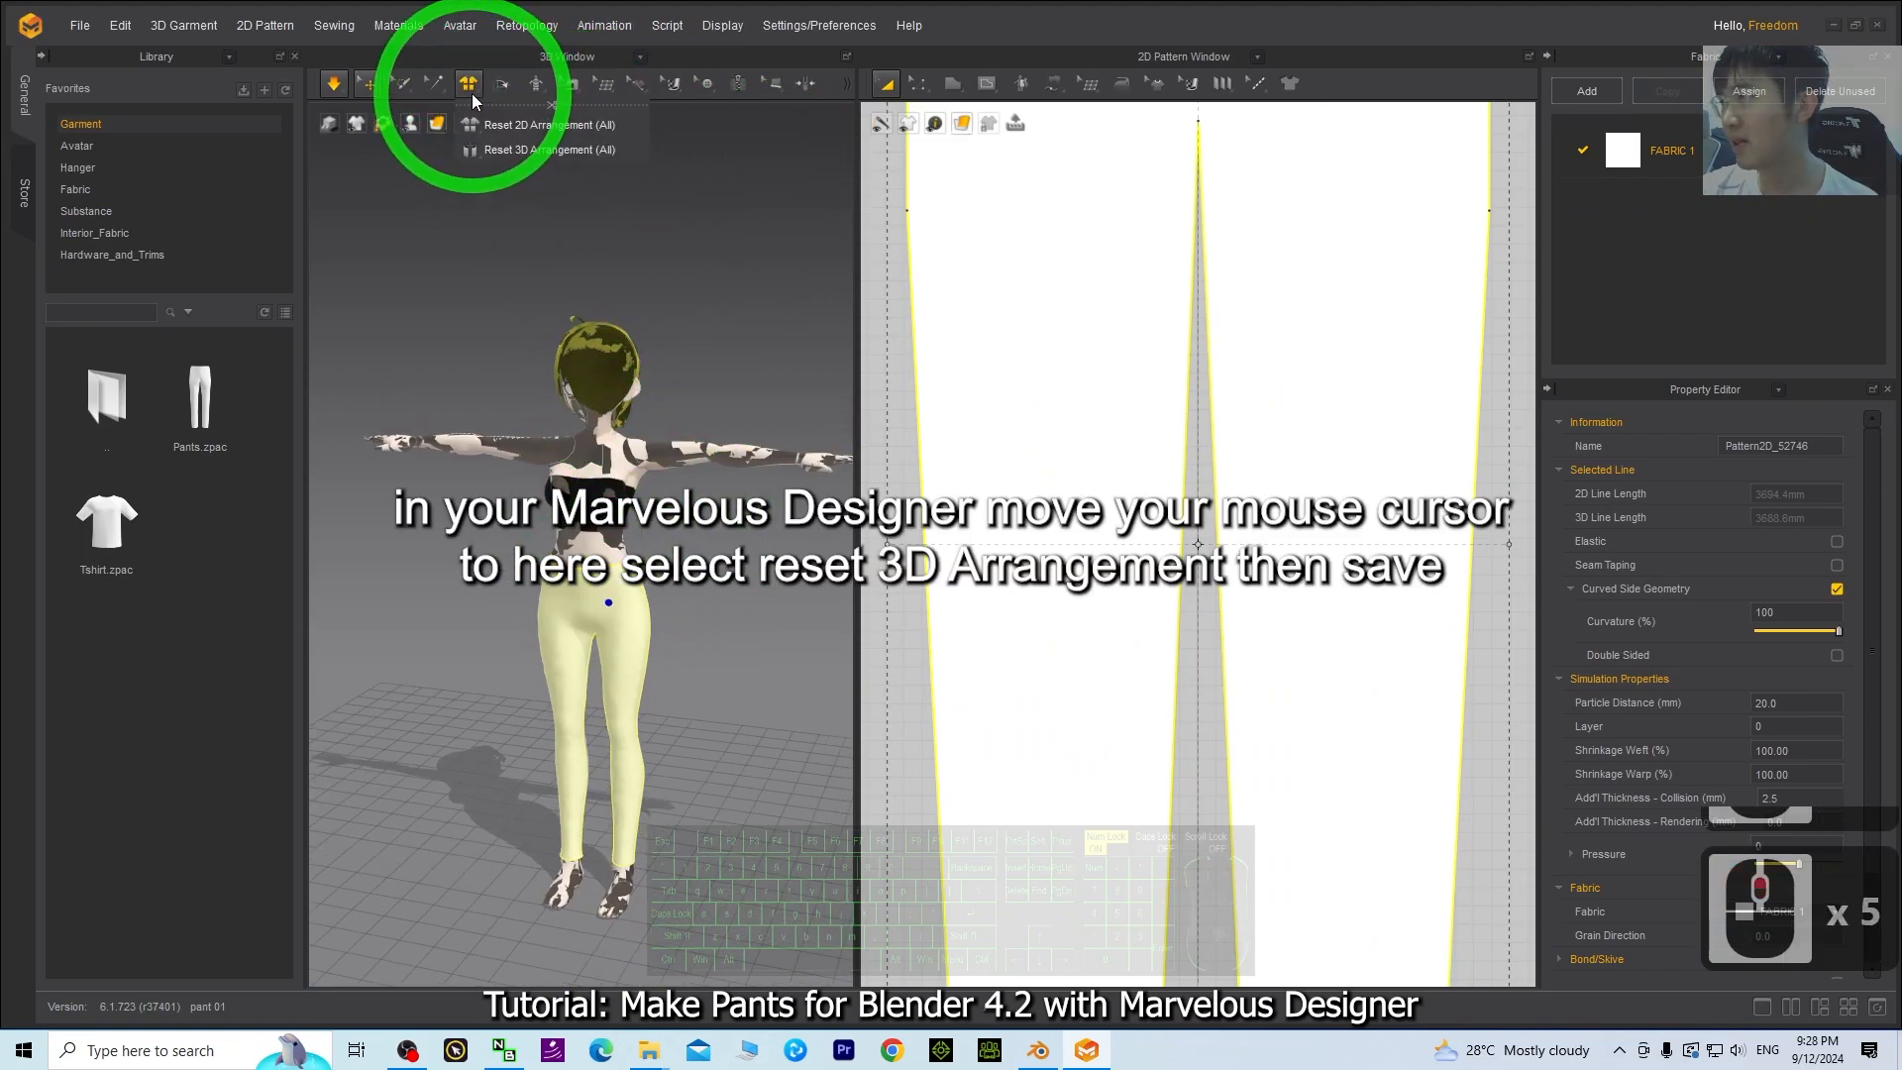
pyautogui.click(489, 150)
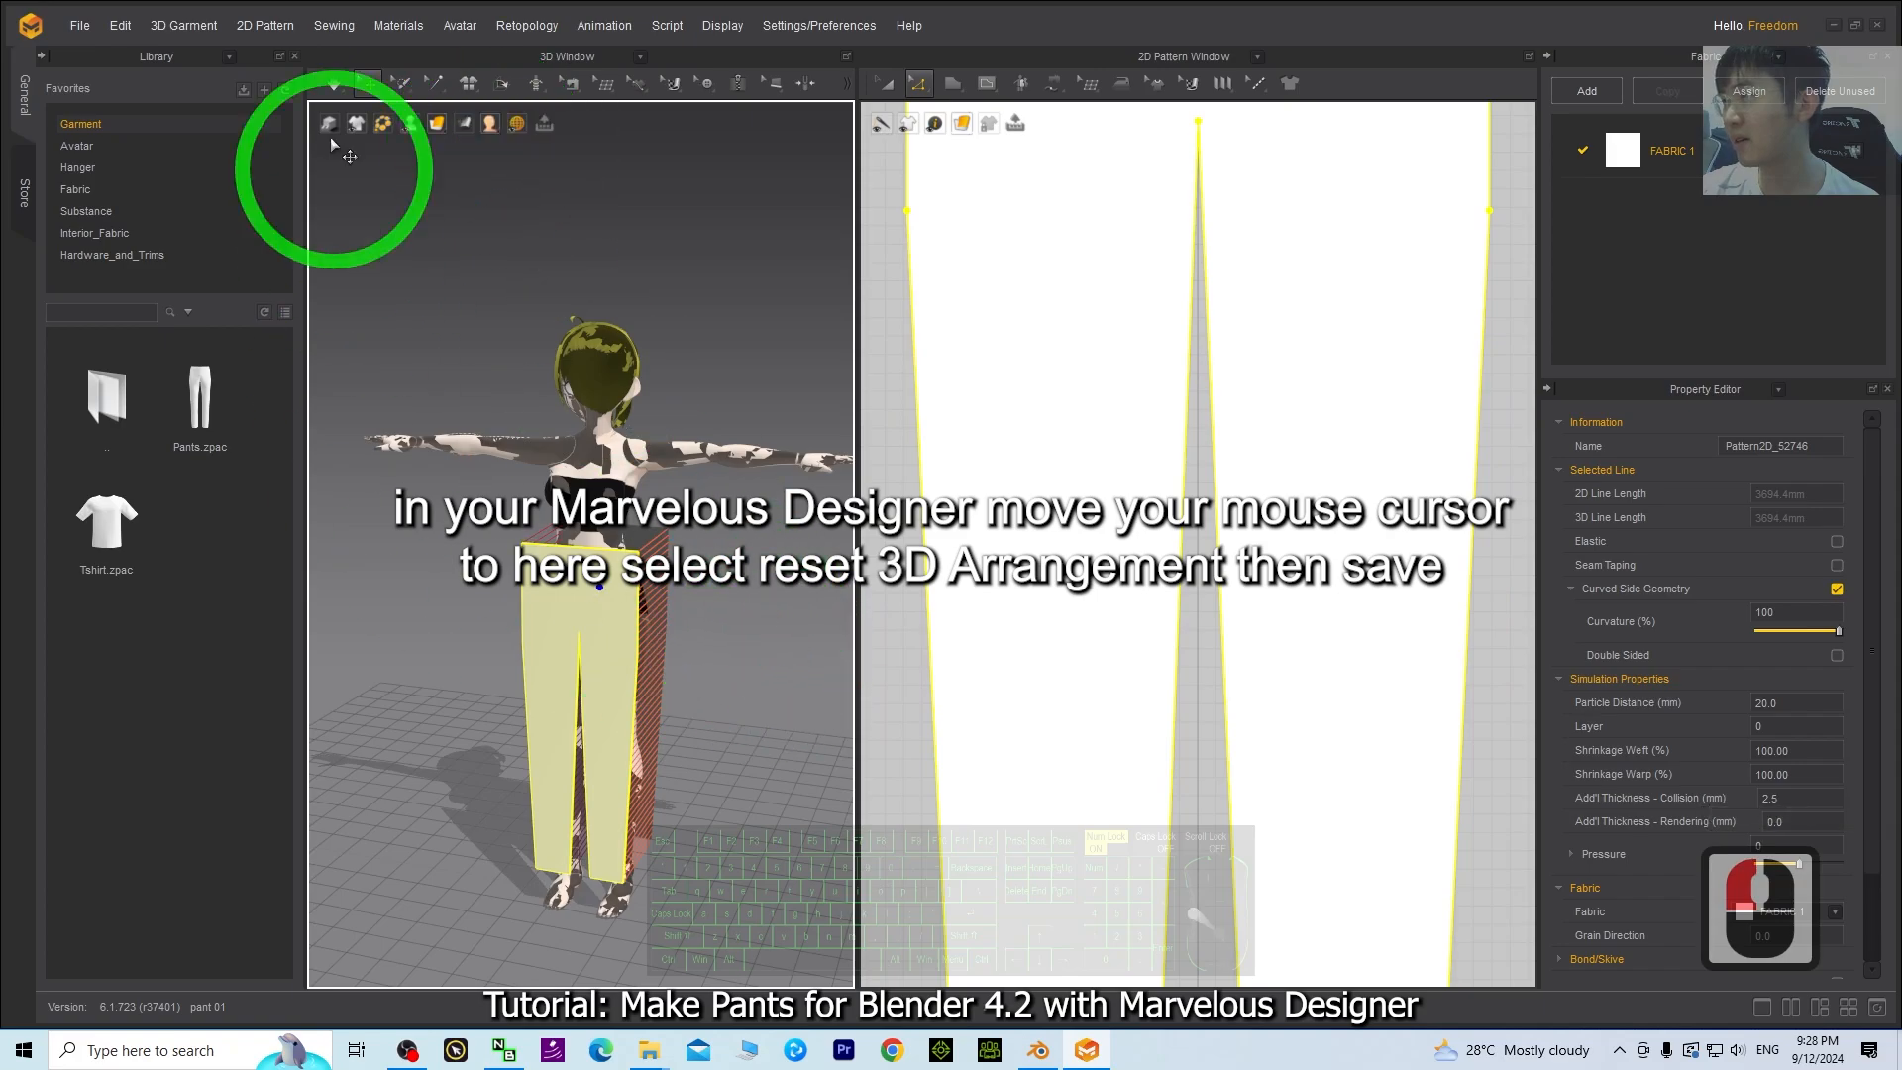
# - Save the project again and minimize Marvelous Designer
pyautogui.click(82, 25)
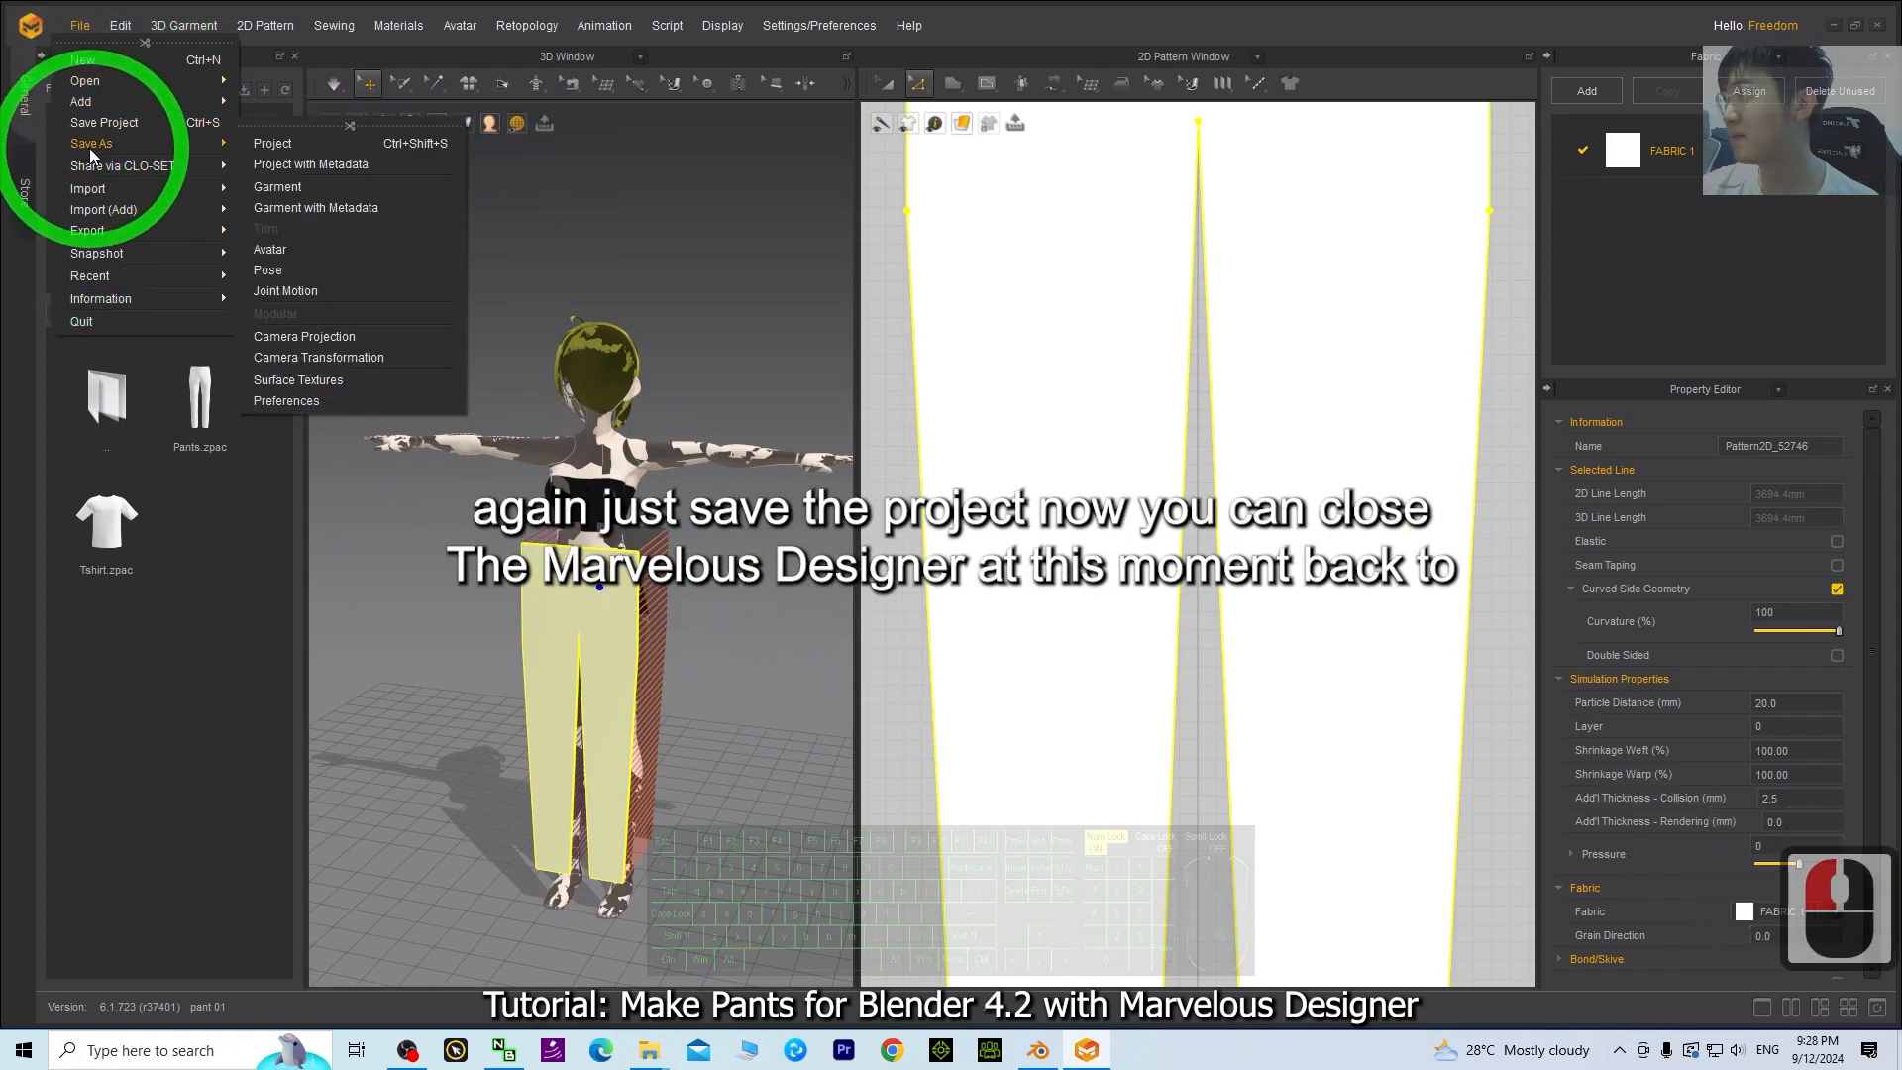
pyautogui.click(97, 124)
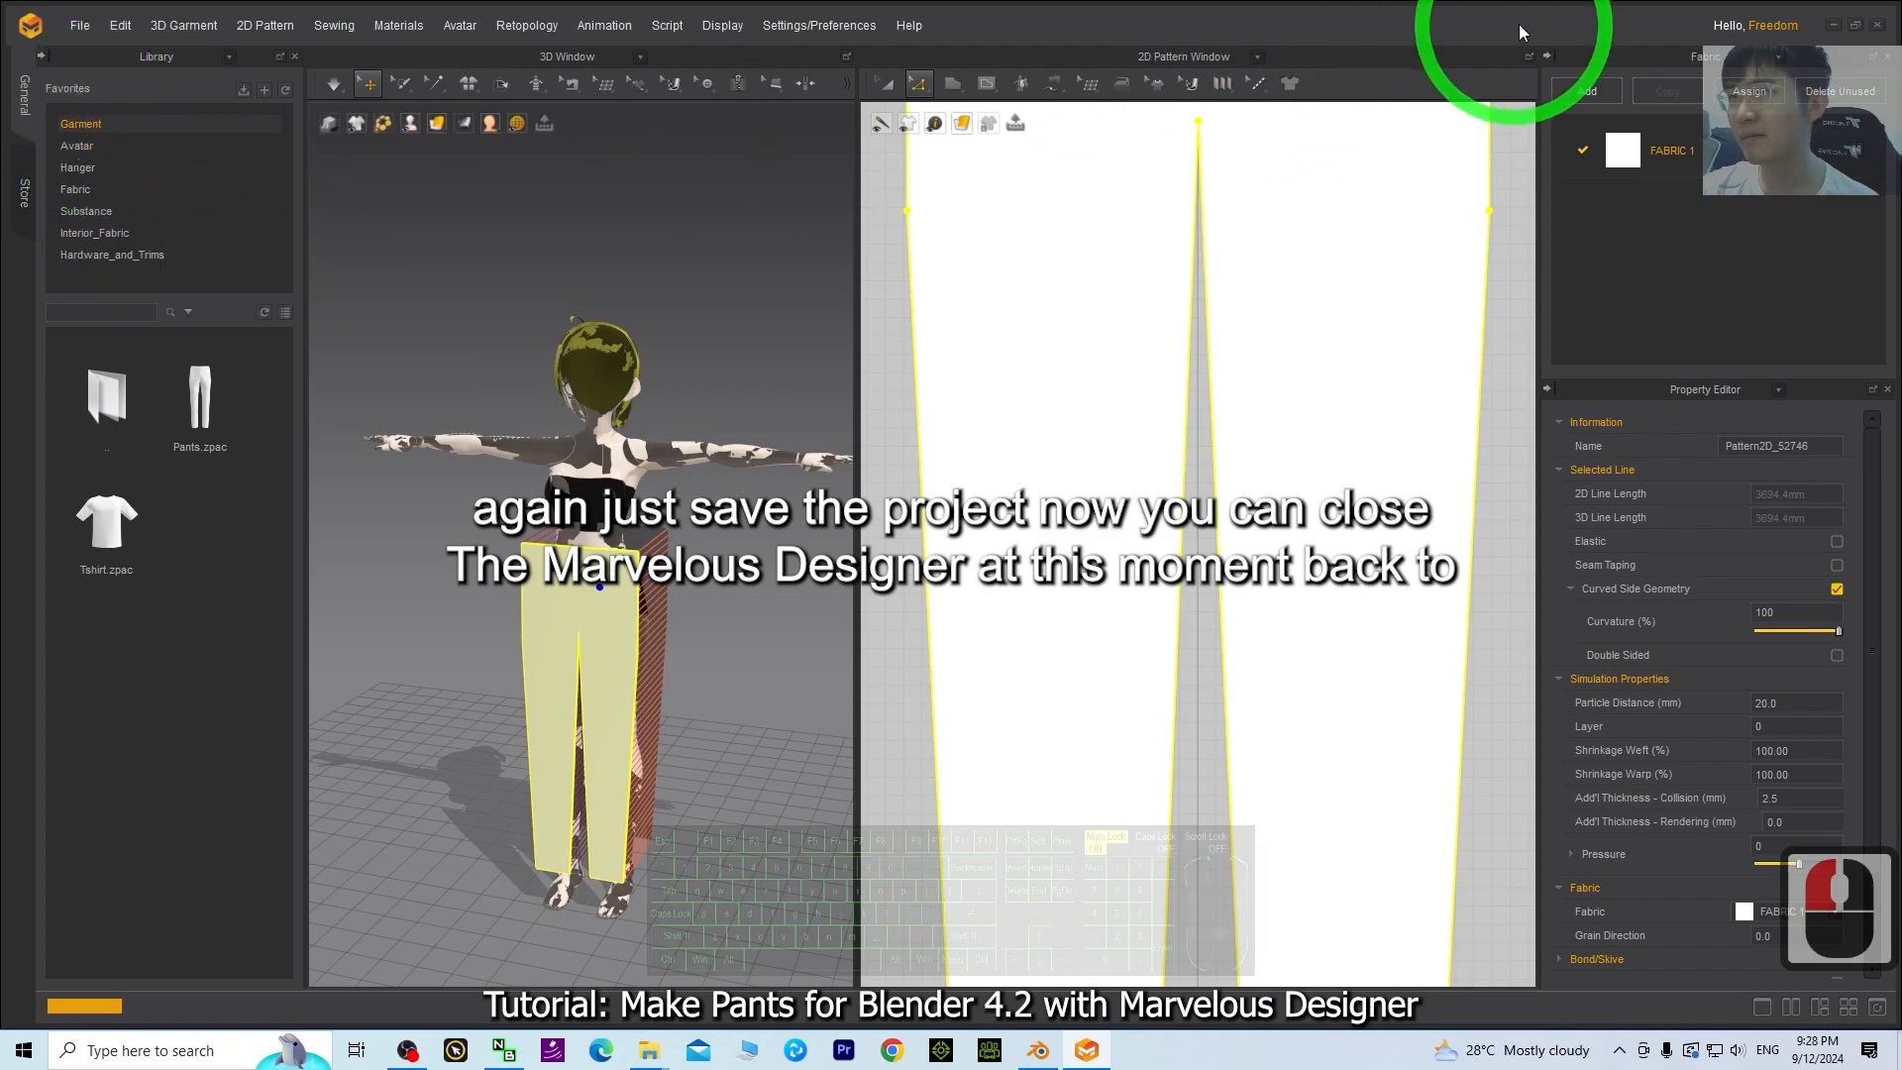
pyautogui.click(1832, 28)
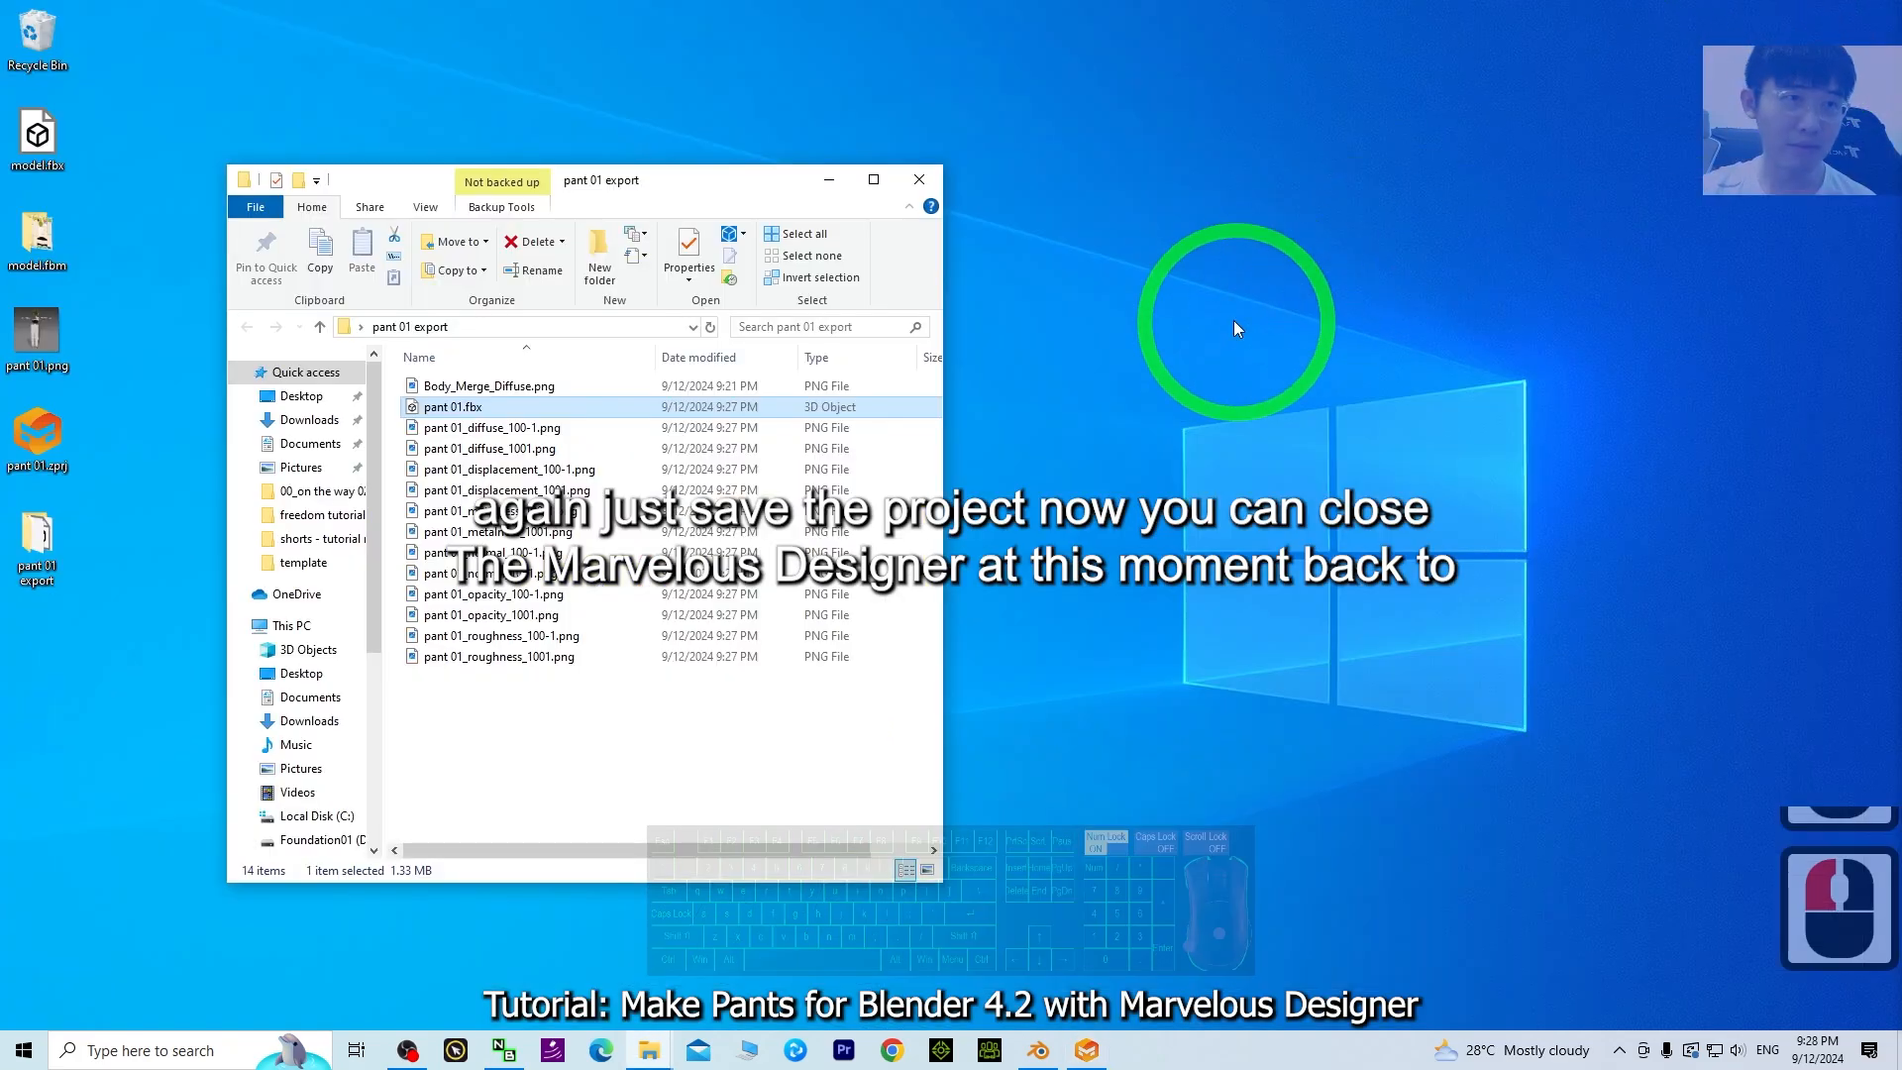
pyautogui.click(913, 824)
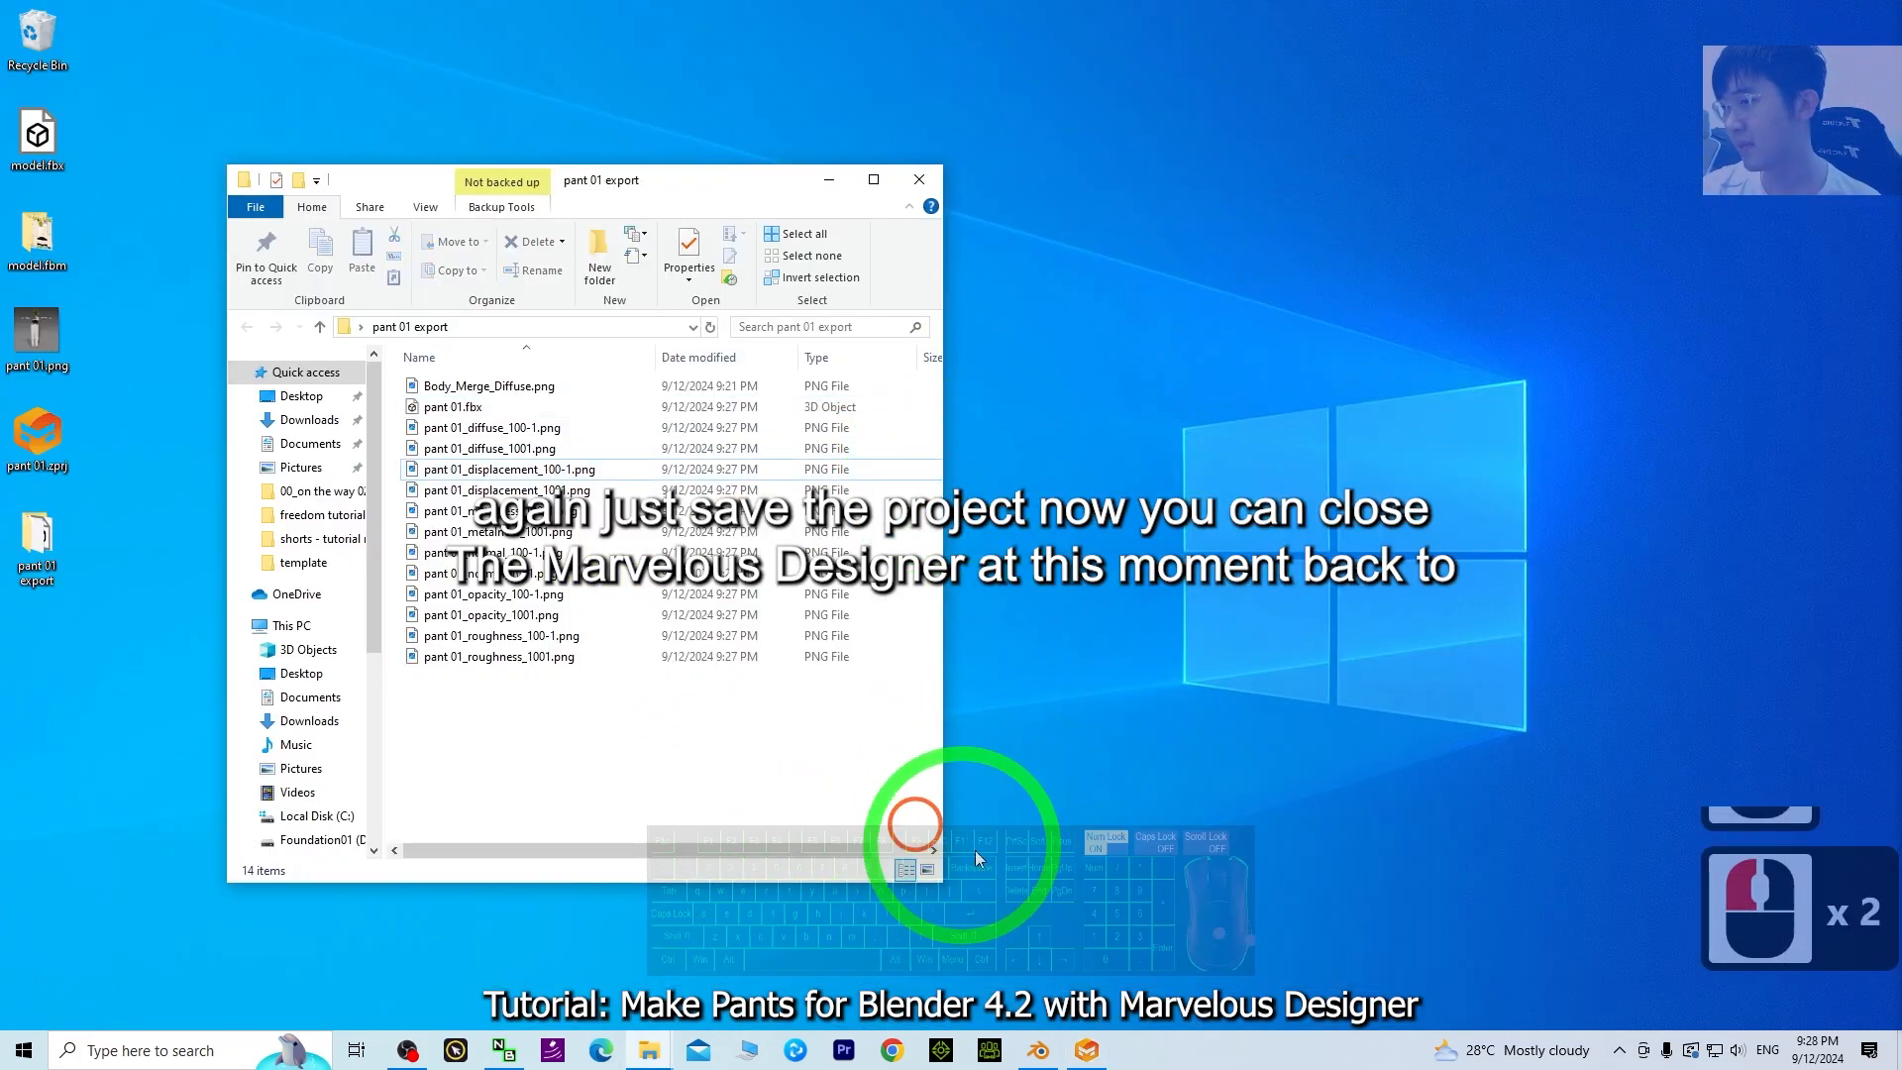
# - Switch to Blender, launch a second Blender window with a new file, and dismiss its splash screen
pyautogui.click(1039, 1050)
pyautogui.scroll(3, 908, 484)
pyautogui.scroll(-4, 941, 574)
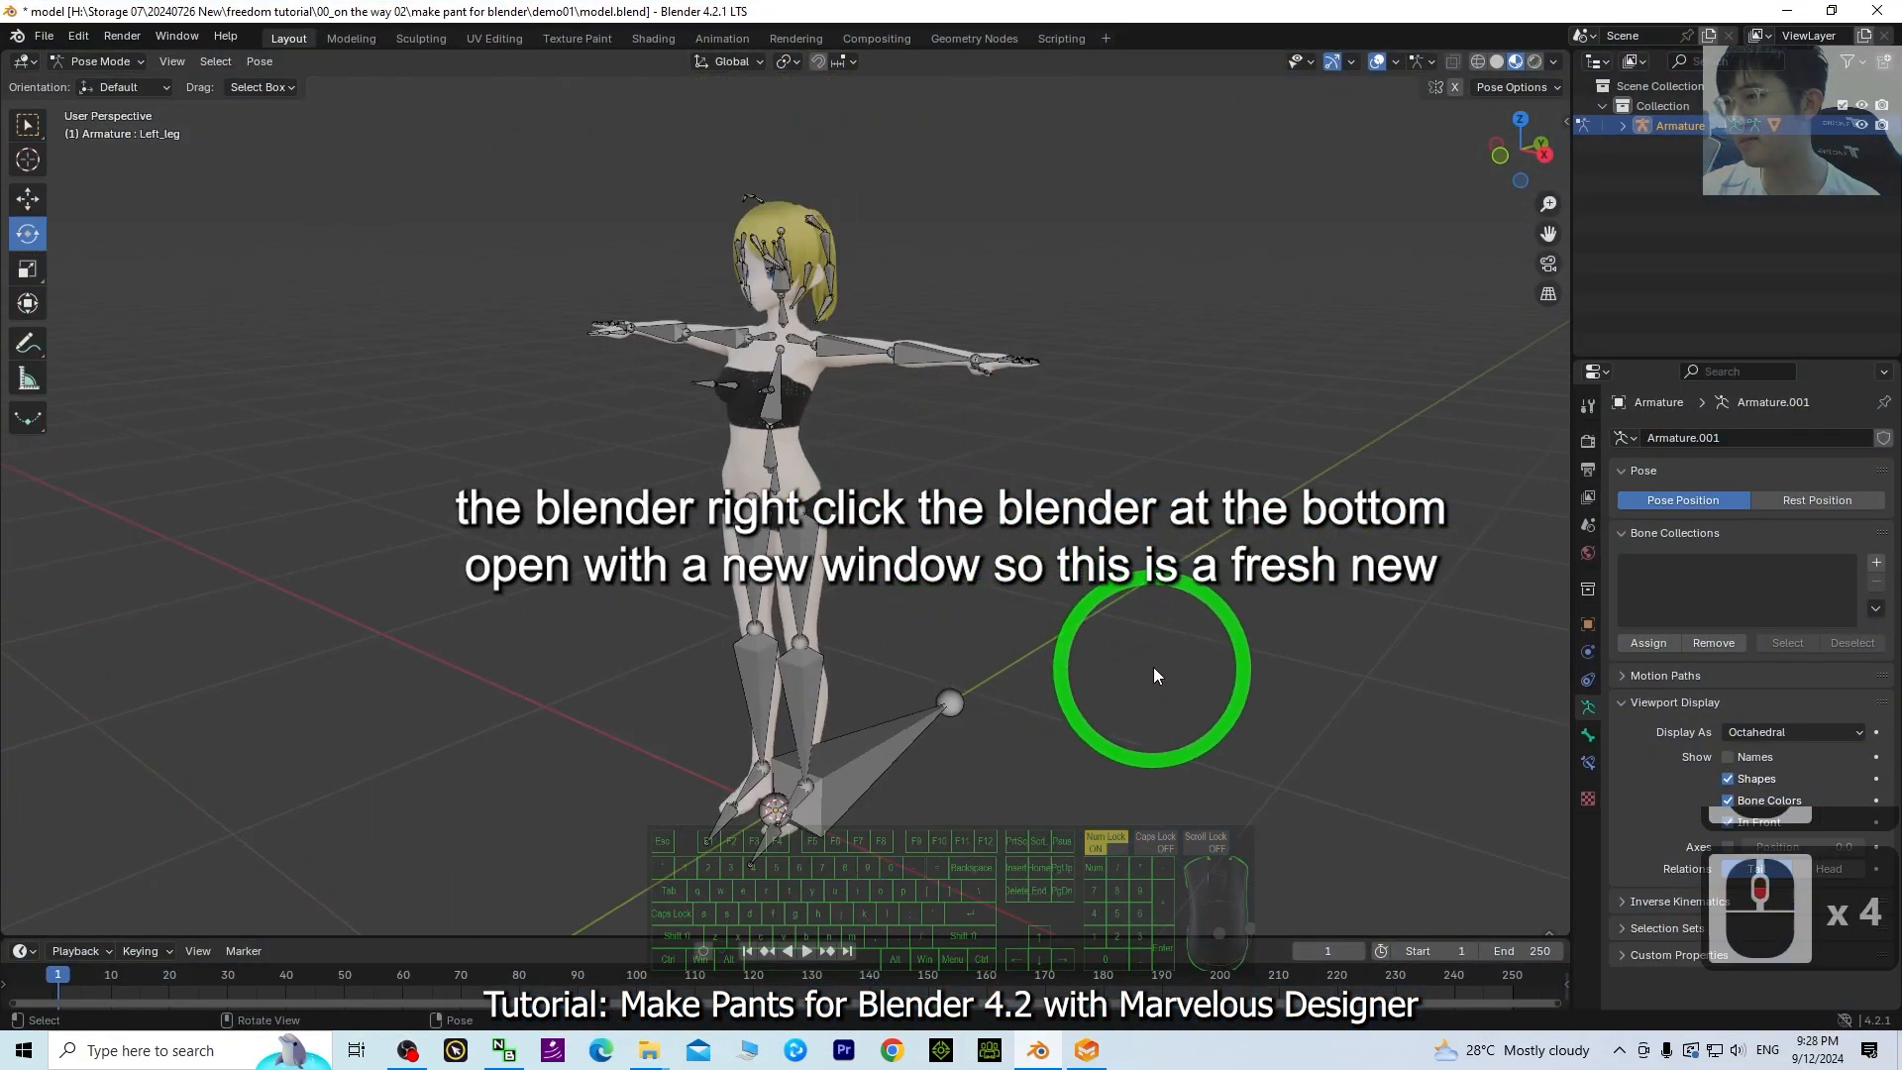
pyautogui.moveTo(1153, 668); pyautogui.dragTo(1109, 611, button='middle')
pyautogui.moveTo(1043, 482); pyautogui.dragTo(1009, 857, button='middle')
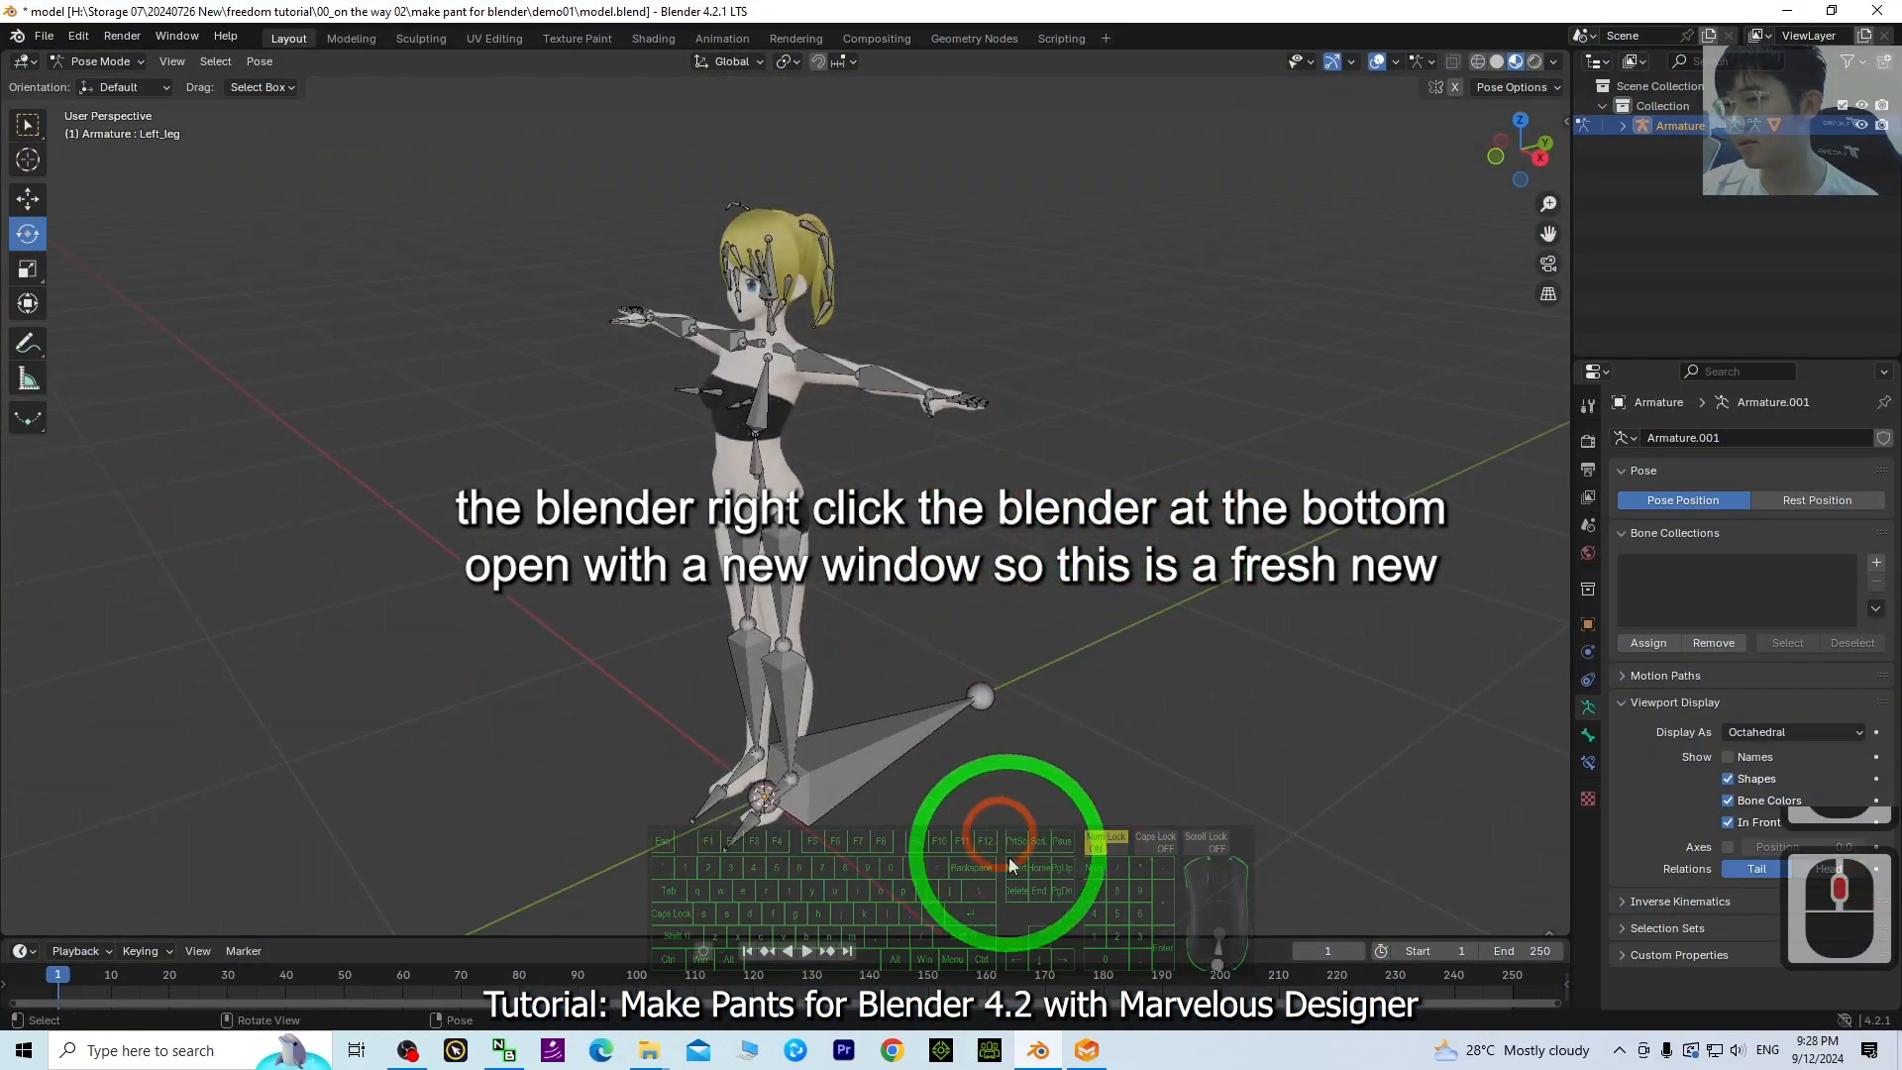
pyautogui.rightClick(1048, 1056)
pyautogui.click(979, 941)
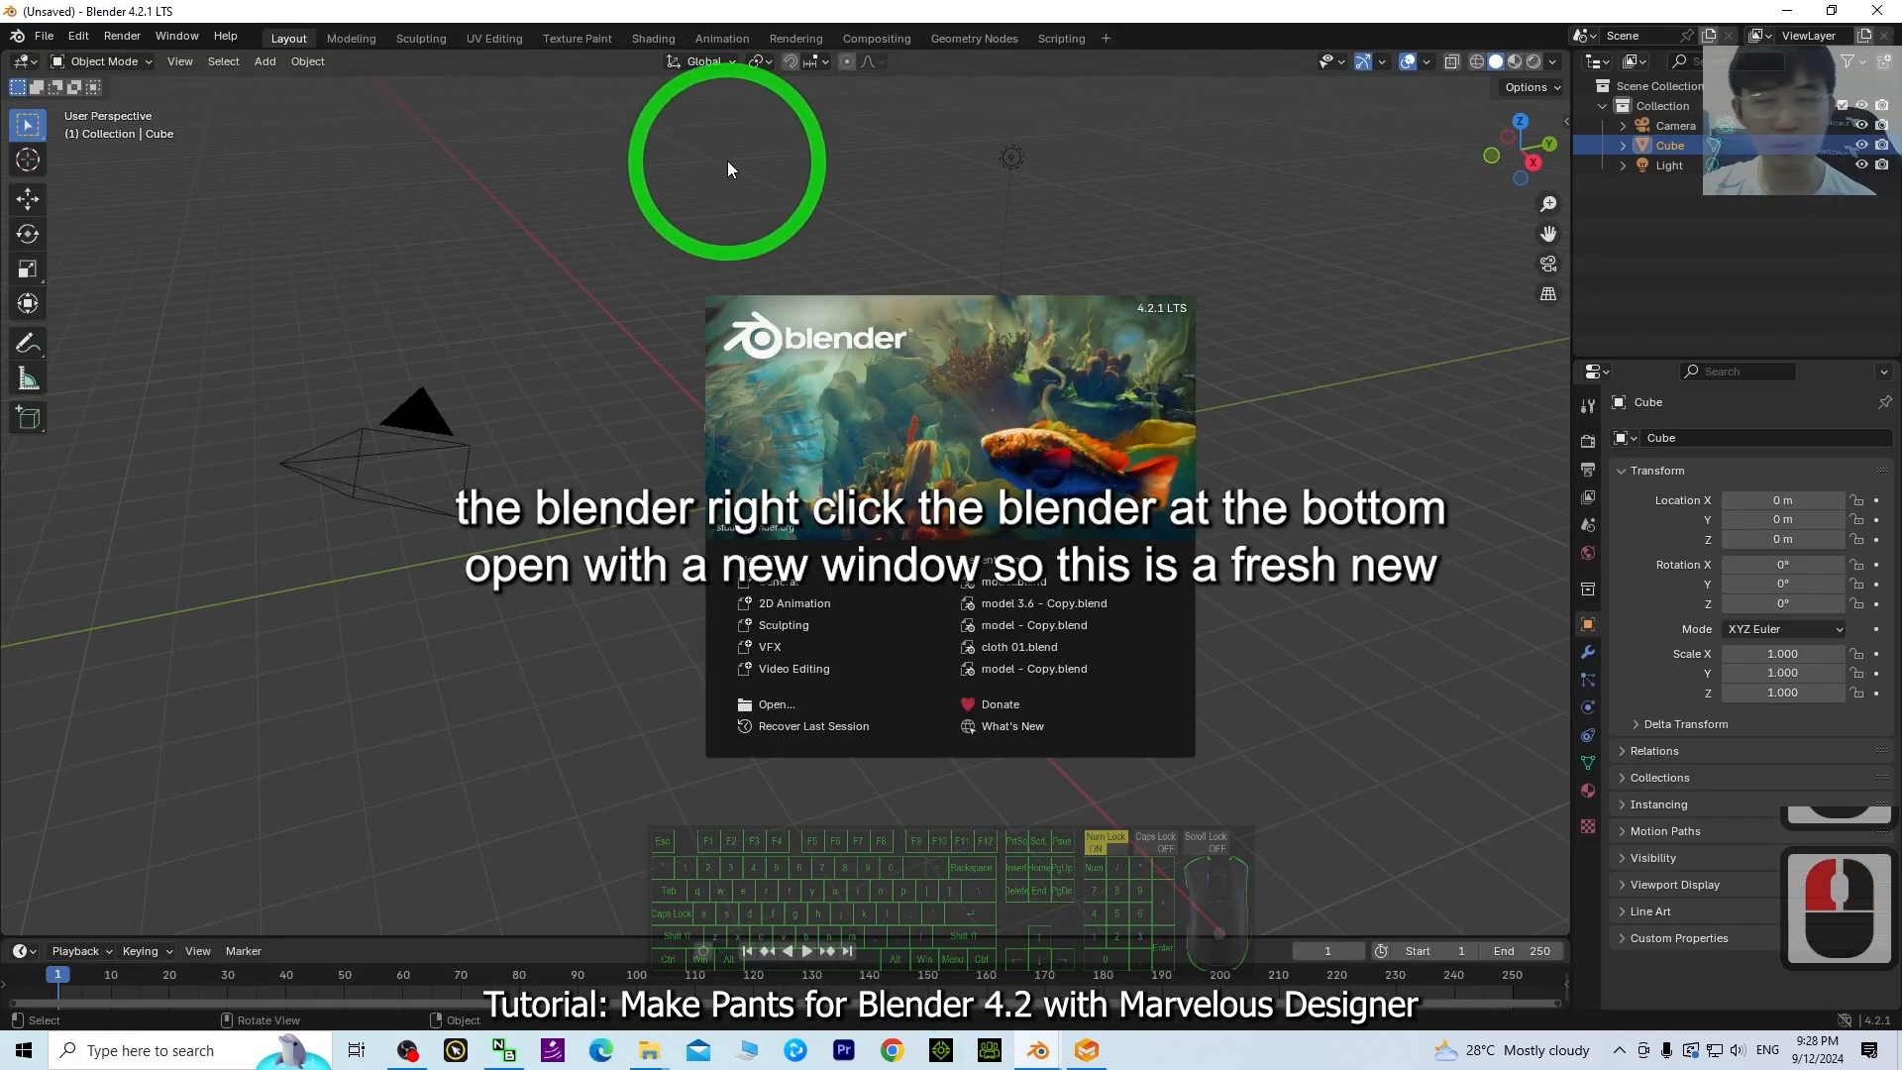
pyautogui.click(654, 597)
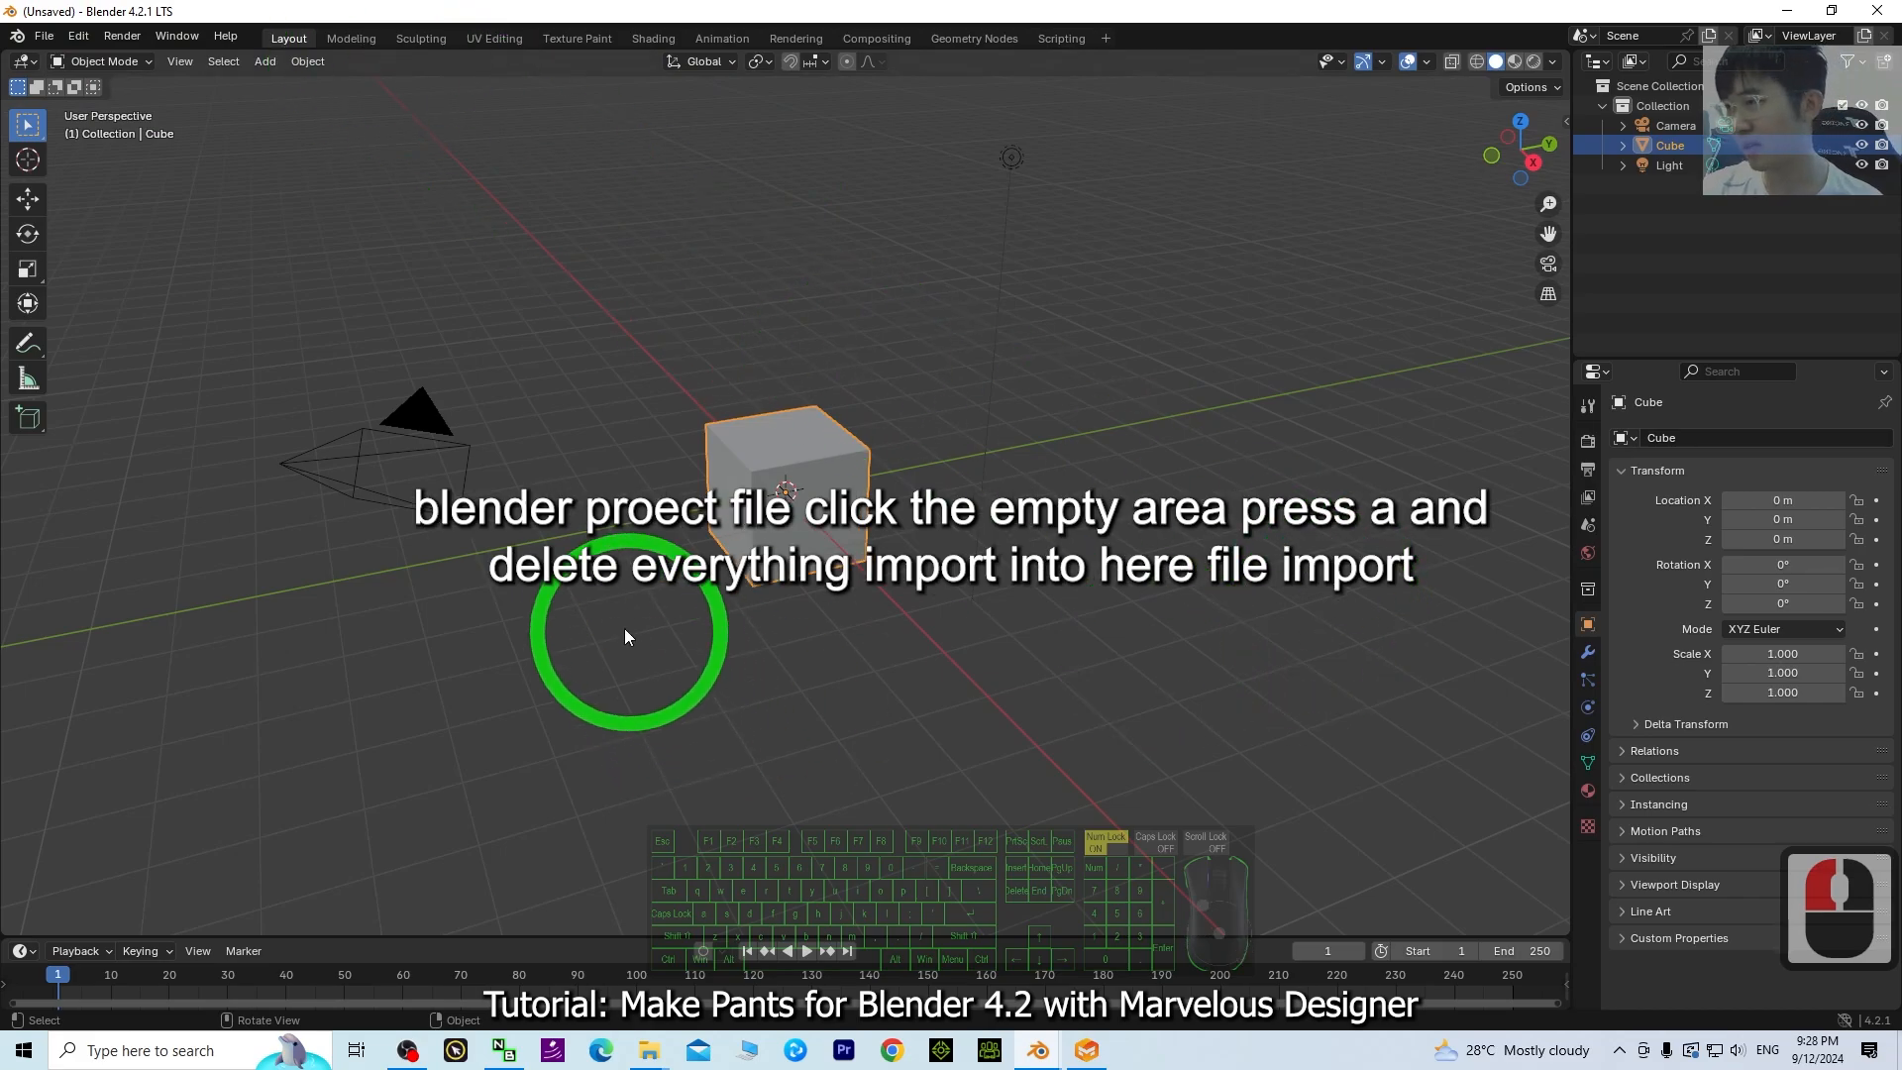
# - Delete all default objects from the new scene
pyautogui.click(594, 624)
pyautogui.press('a')
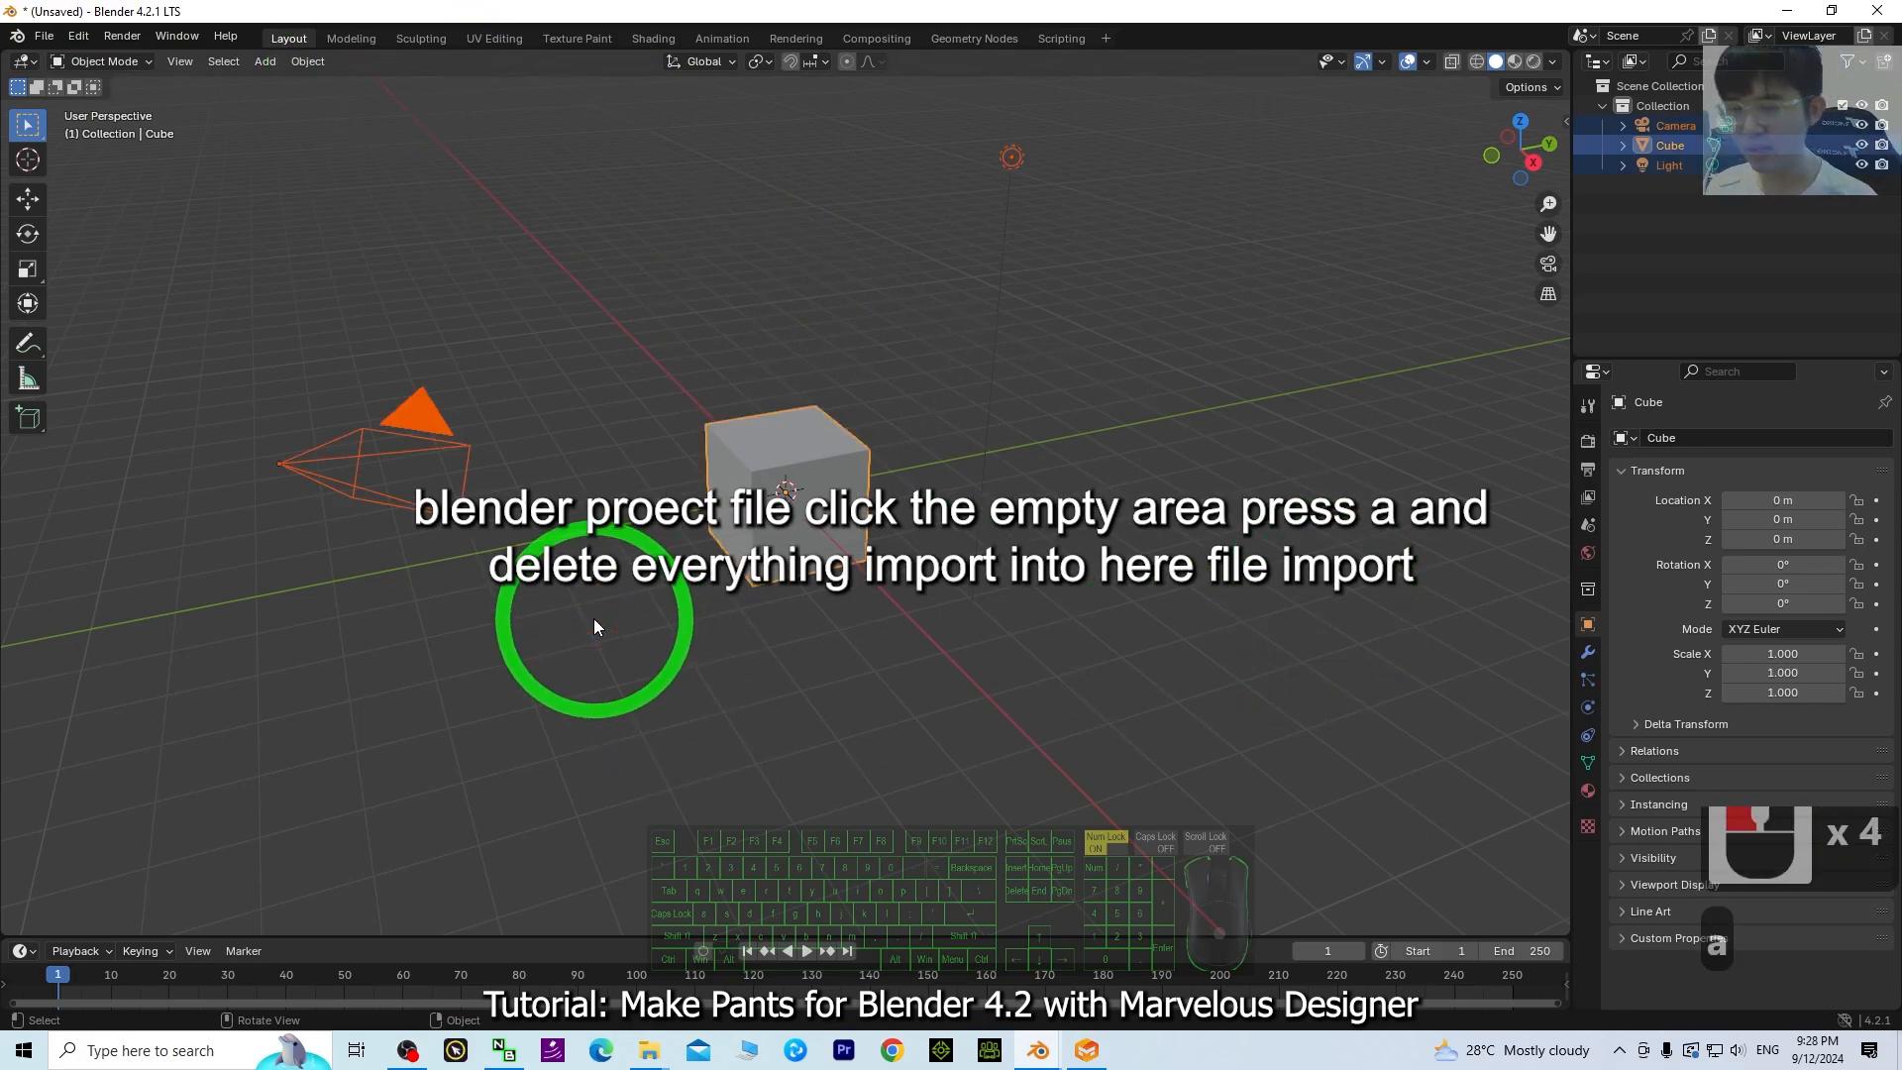
pyautogui.press('Delete')
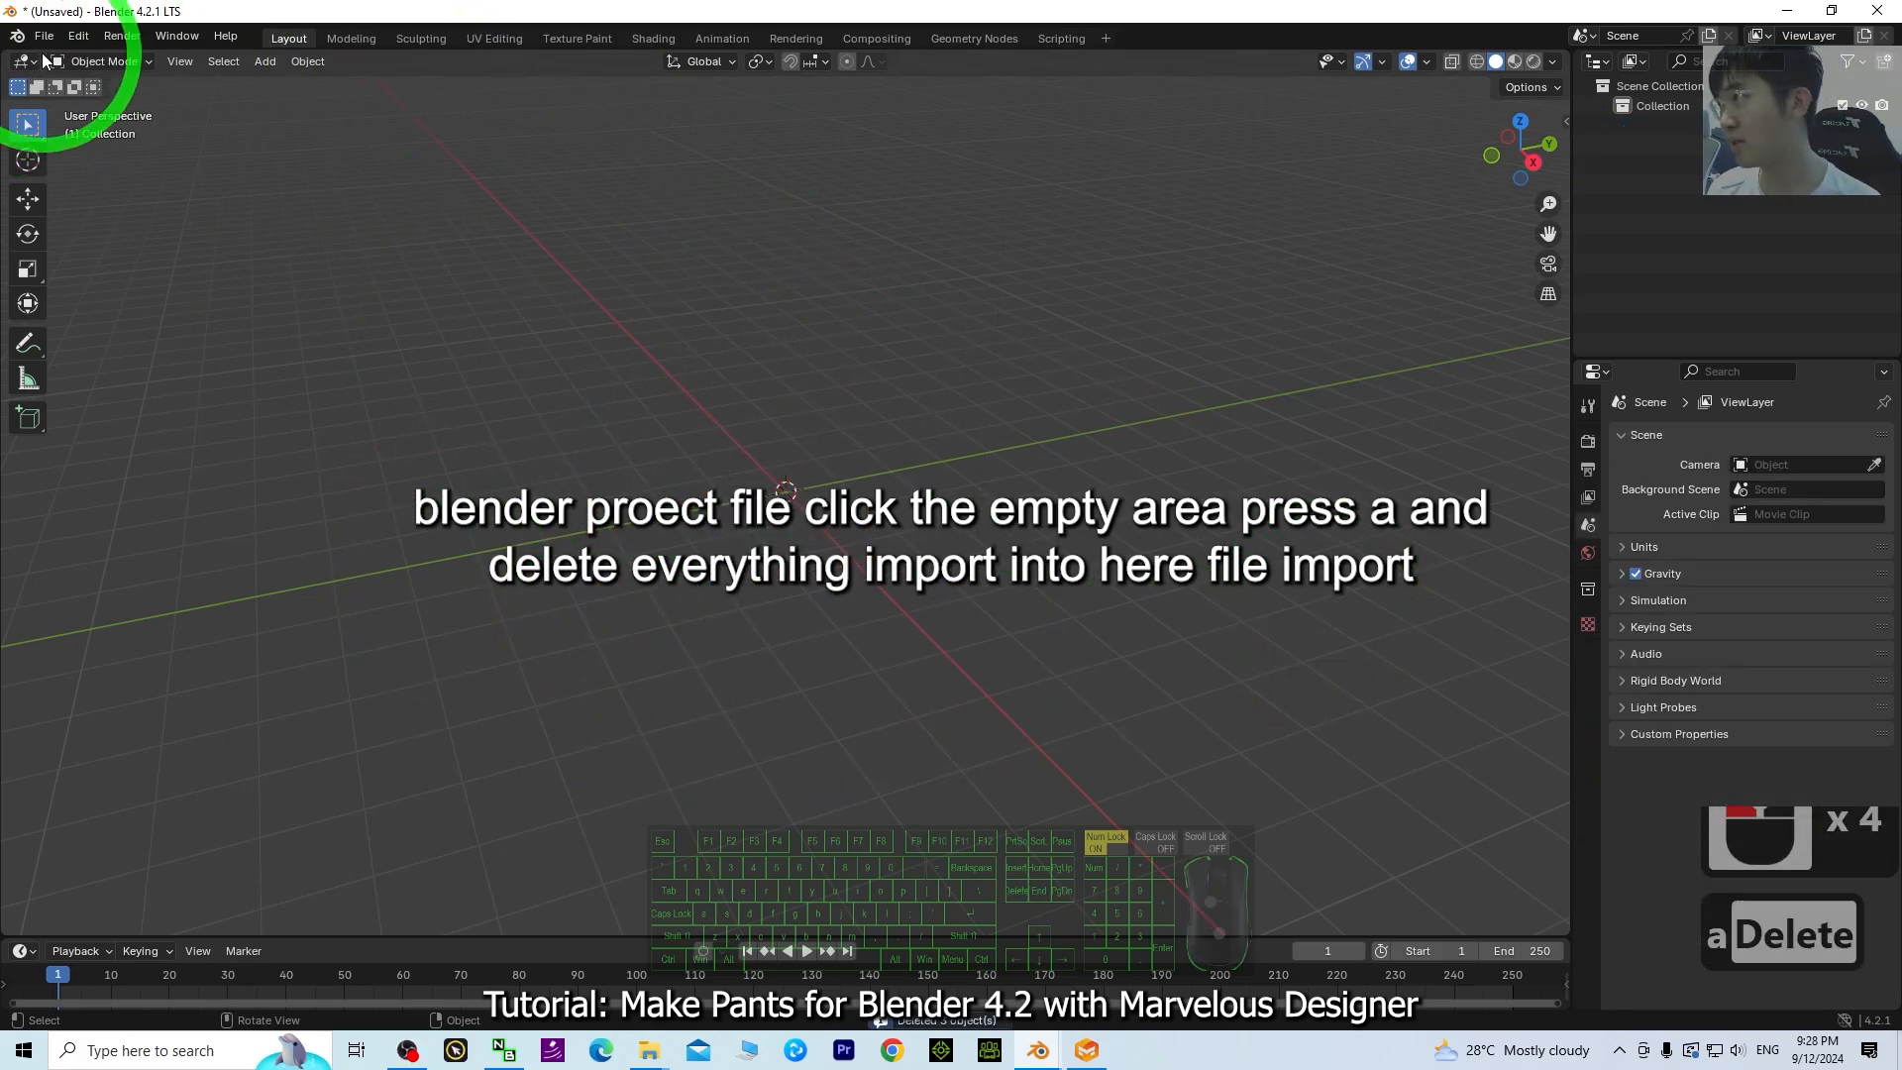
# - Import pant 01.fbx from the pant 01 export folder on the Desktop using the default FBX options
pyautogui.click(43, 36)
pyautogui.moveTo(109, 317)
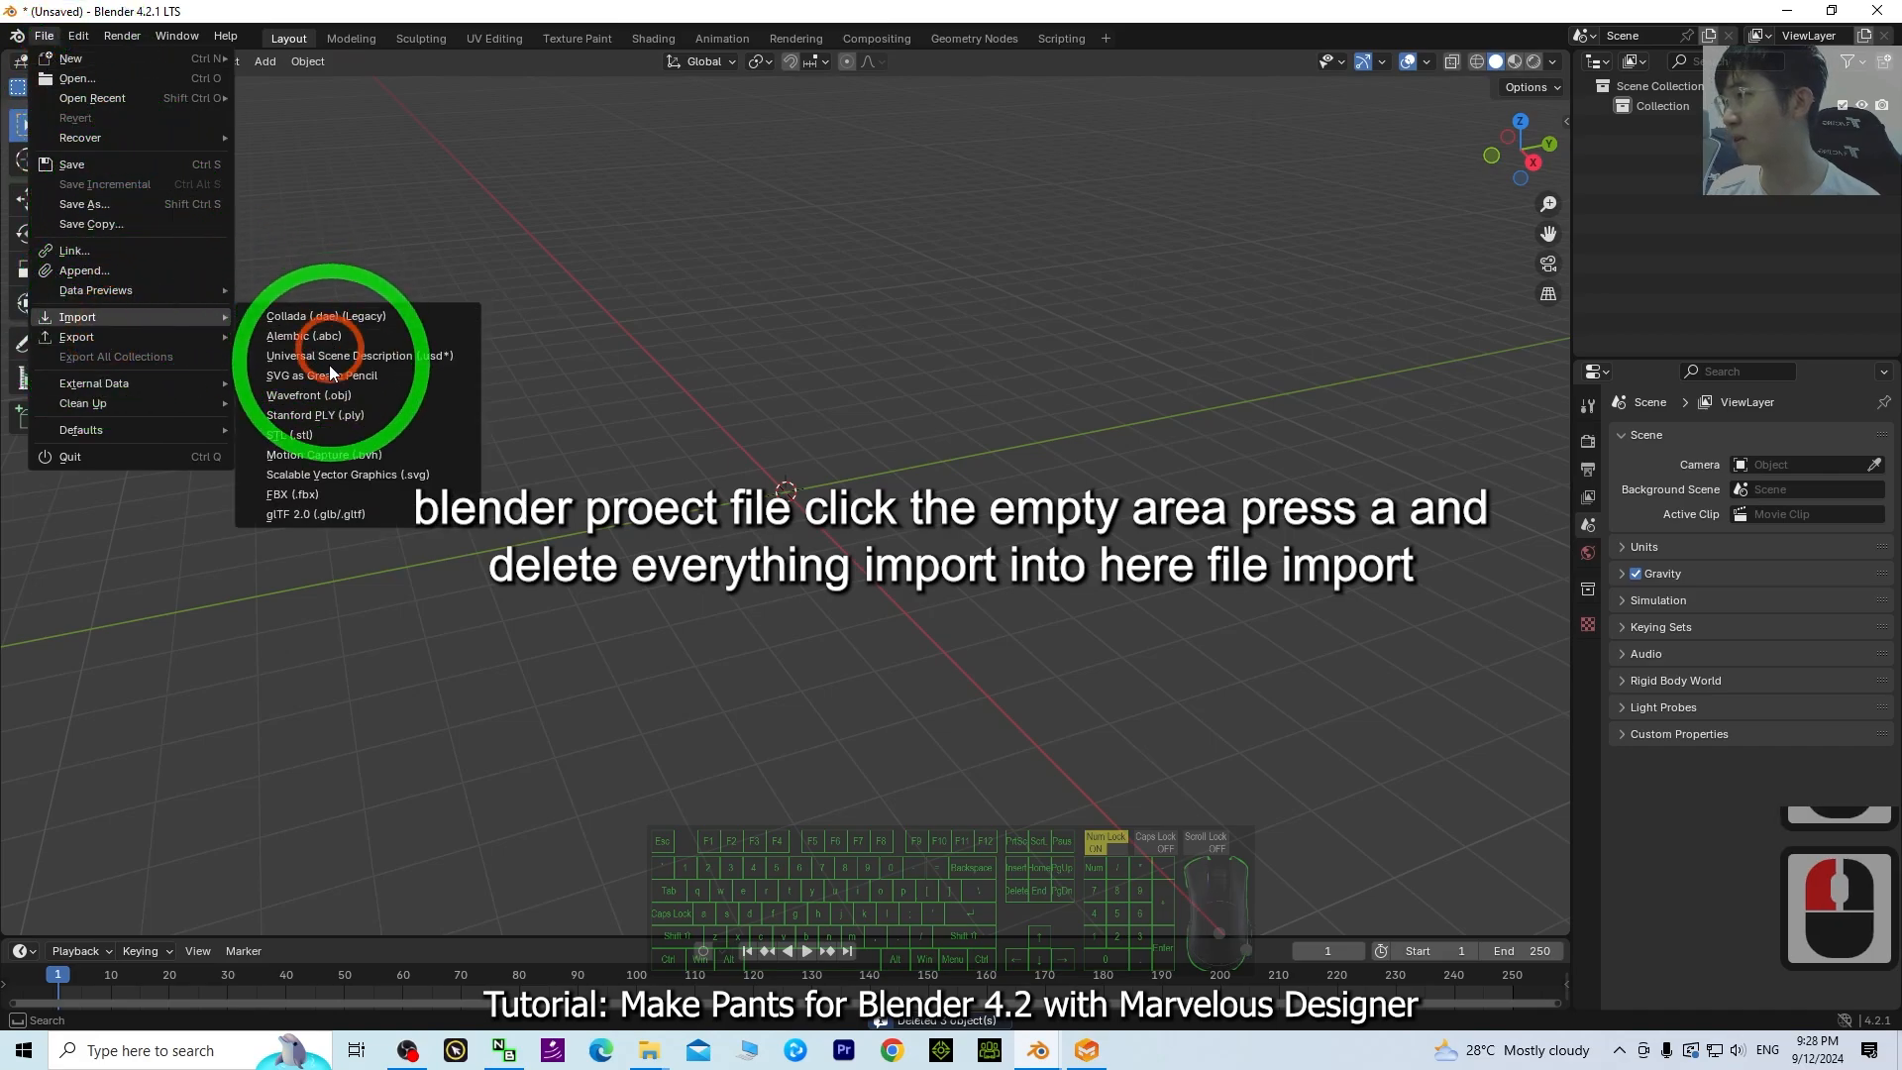
pyautogui.click(301, 494)
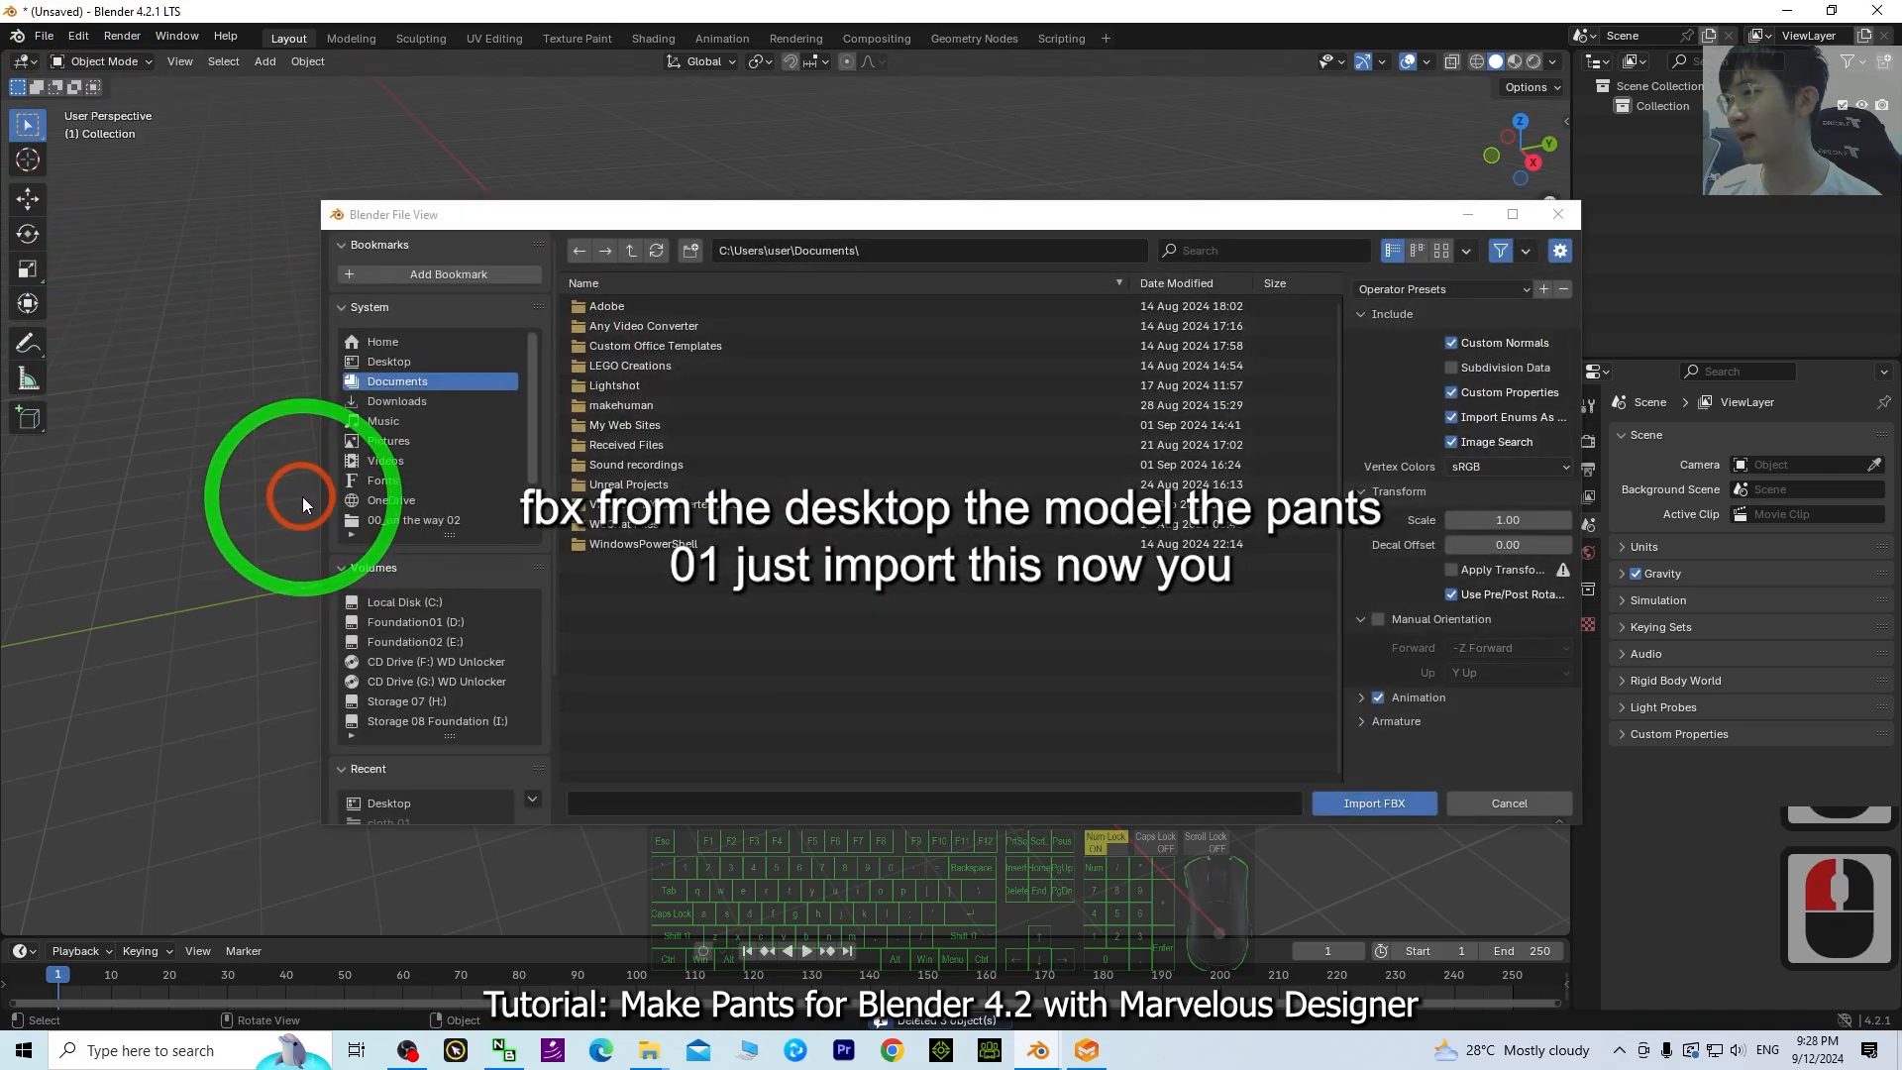
pyautogui.click(389, 363)
pyautogui.click(610, 349)
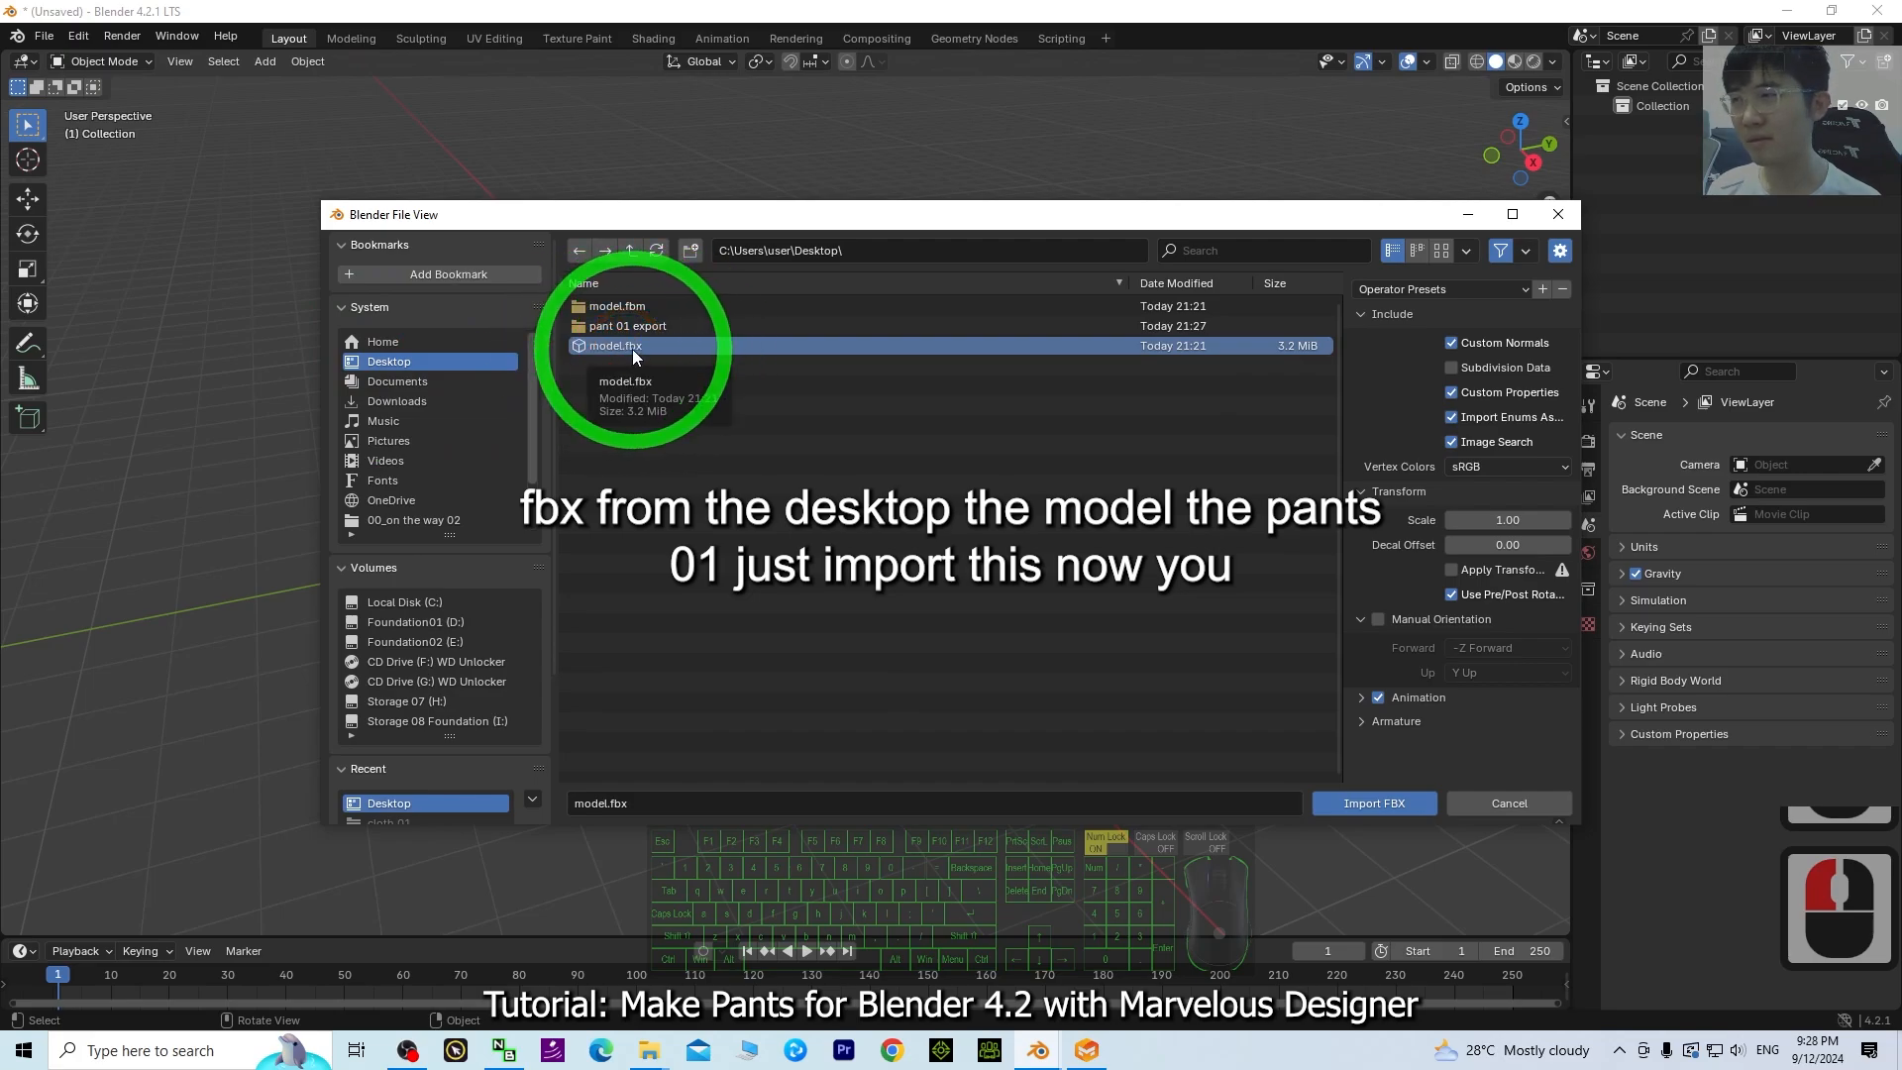
pyautogui.click(560, 325)
pyautogui.doubleClick(626, 328)
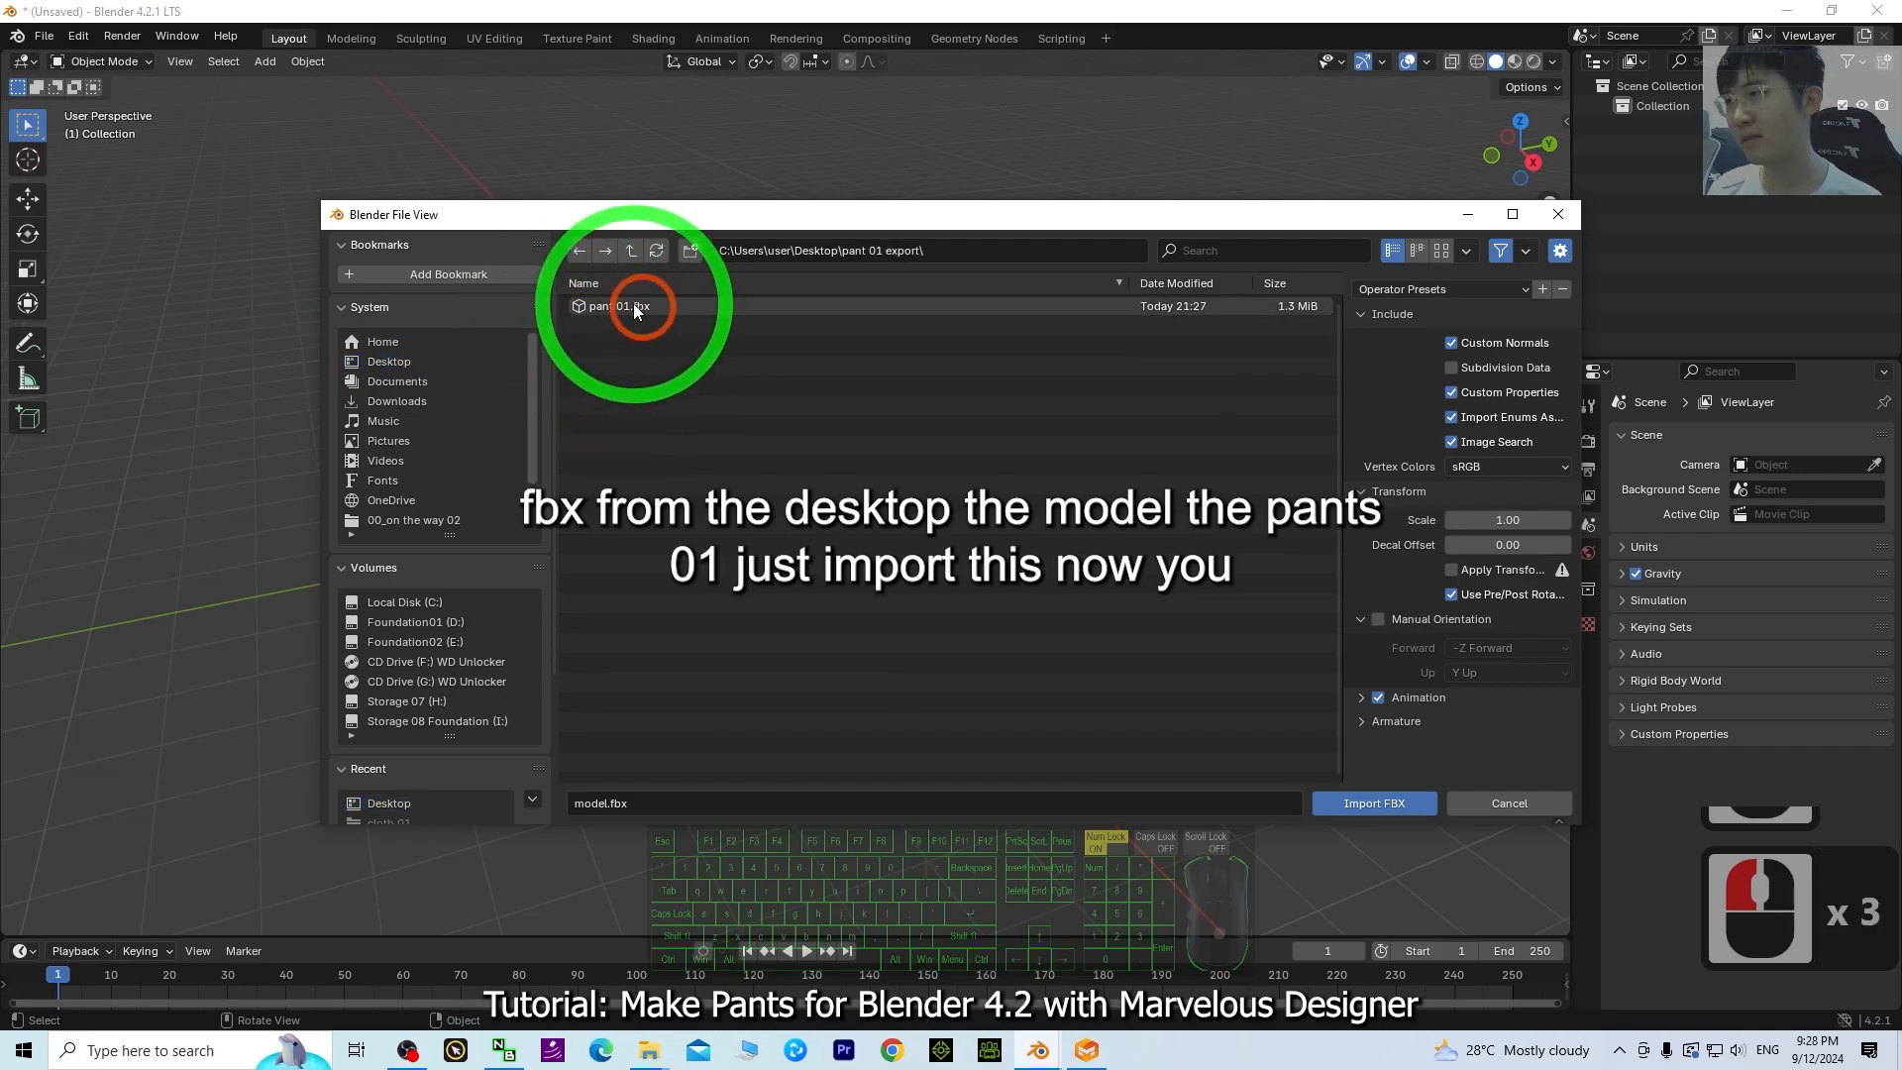
pyautogui.click(630, 305)
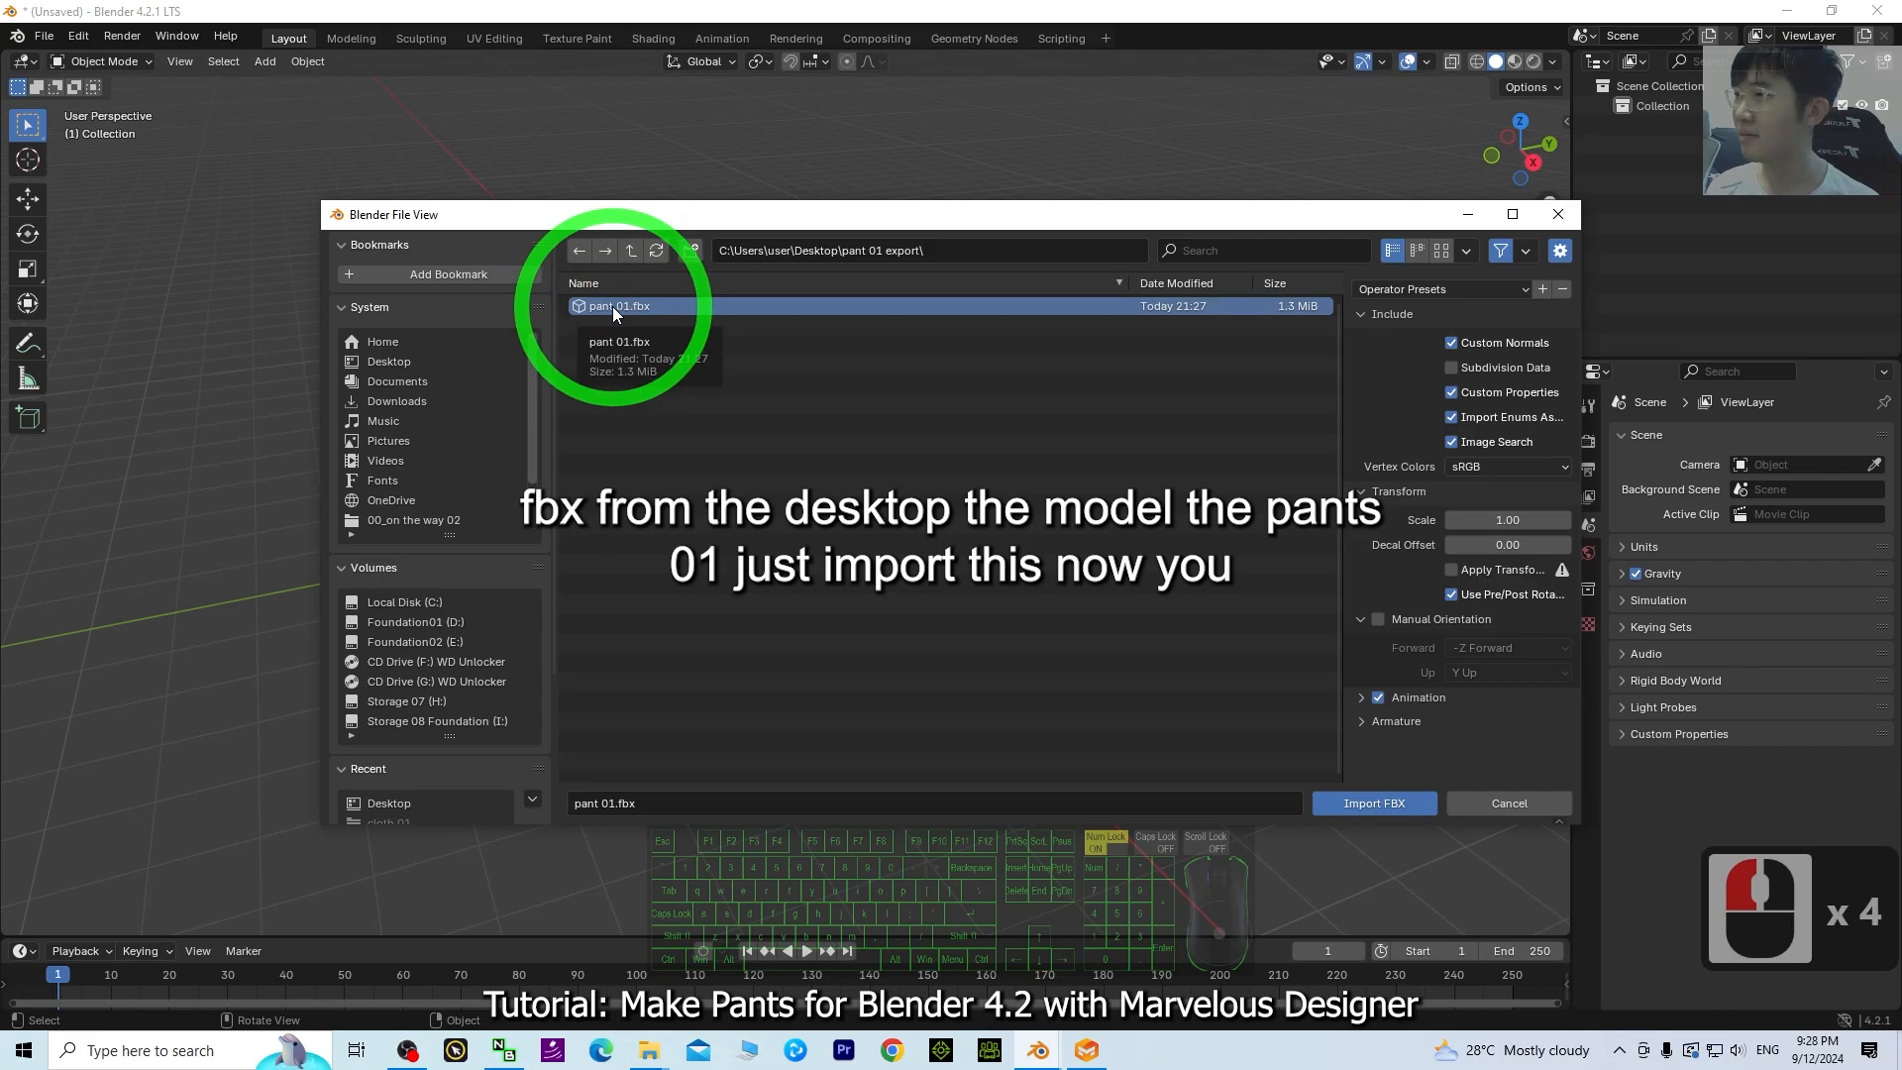
pyautogui.doubleClick(612, 306)
# - Inspect the imported character, checking which parts are the pants, the body mesh and the armature
pyautogui.scroll(5, 951, 388)
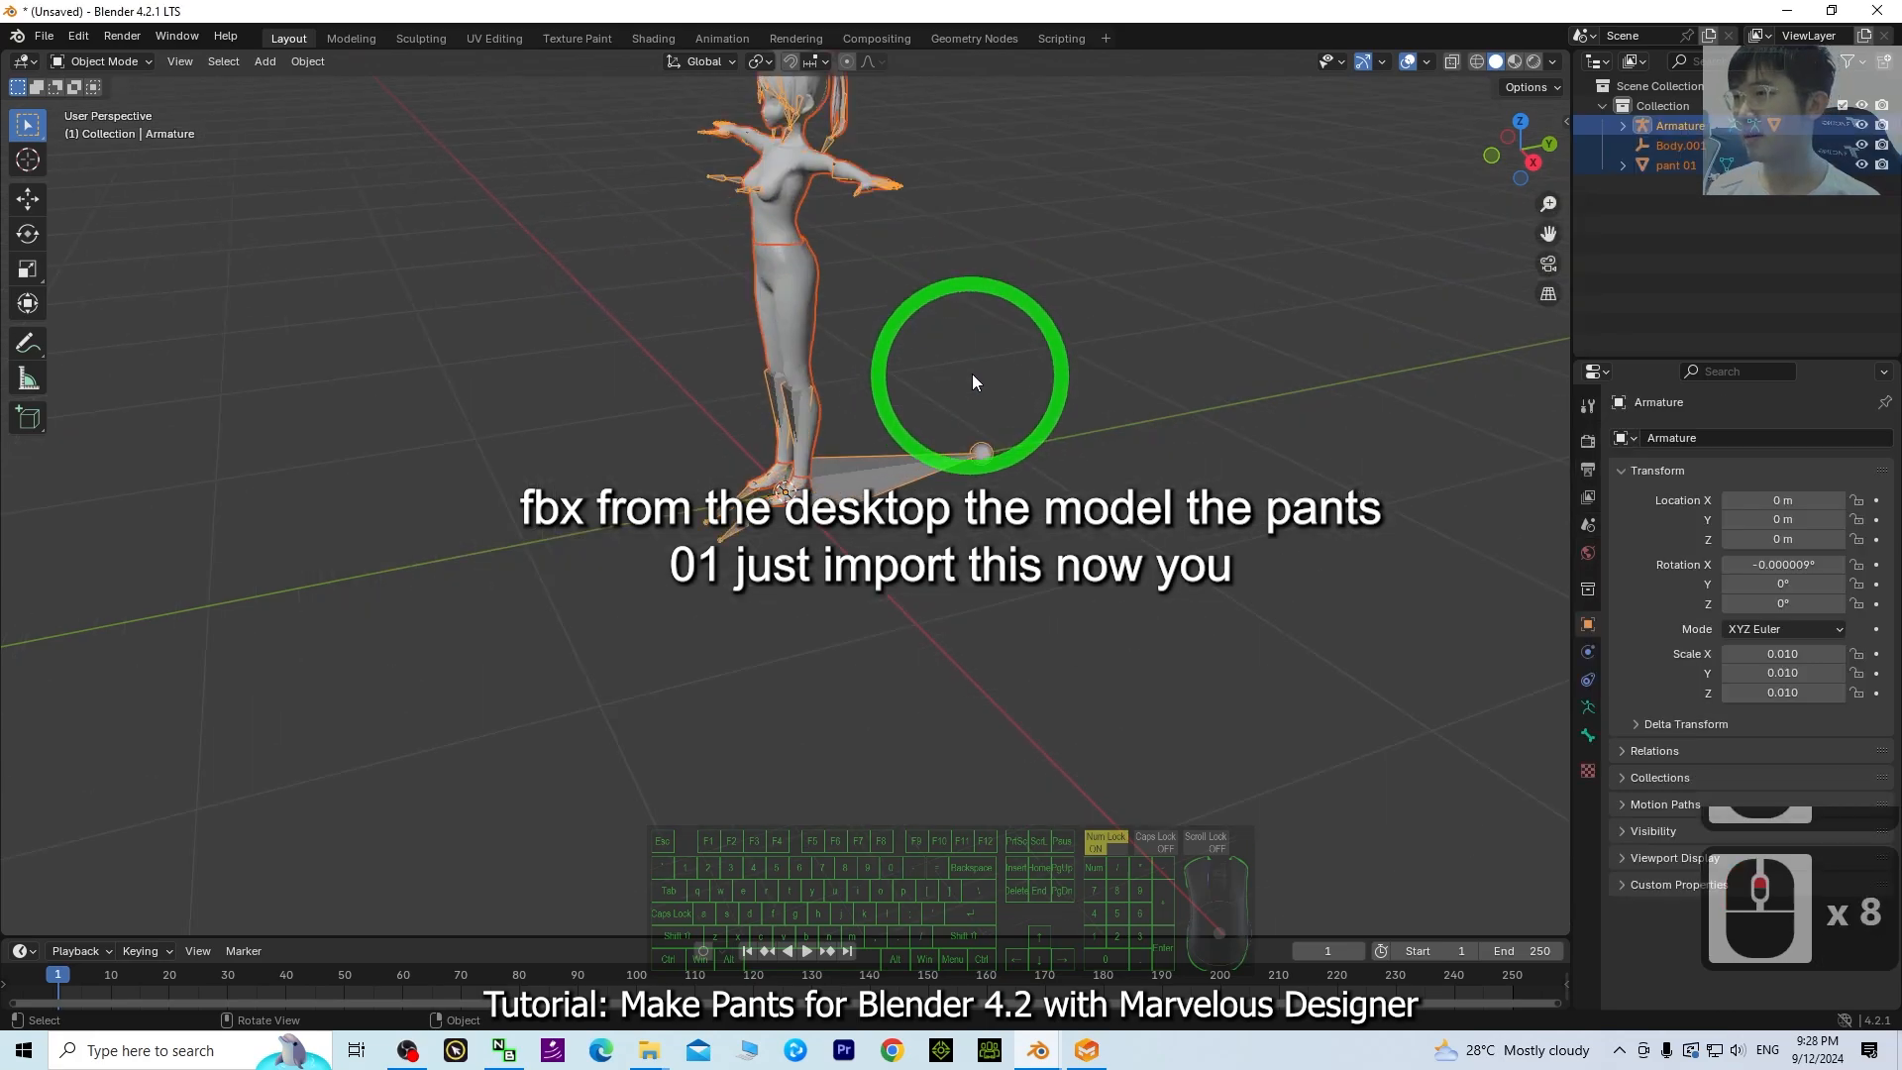
pyautogui.keyDown('shift'); pyautogui.moveTo(1044, 271); pyautogui.dragTo(1209, 552, button='middle'); pyautogui.keyUp('shift')
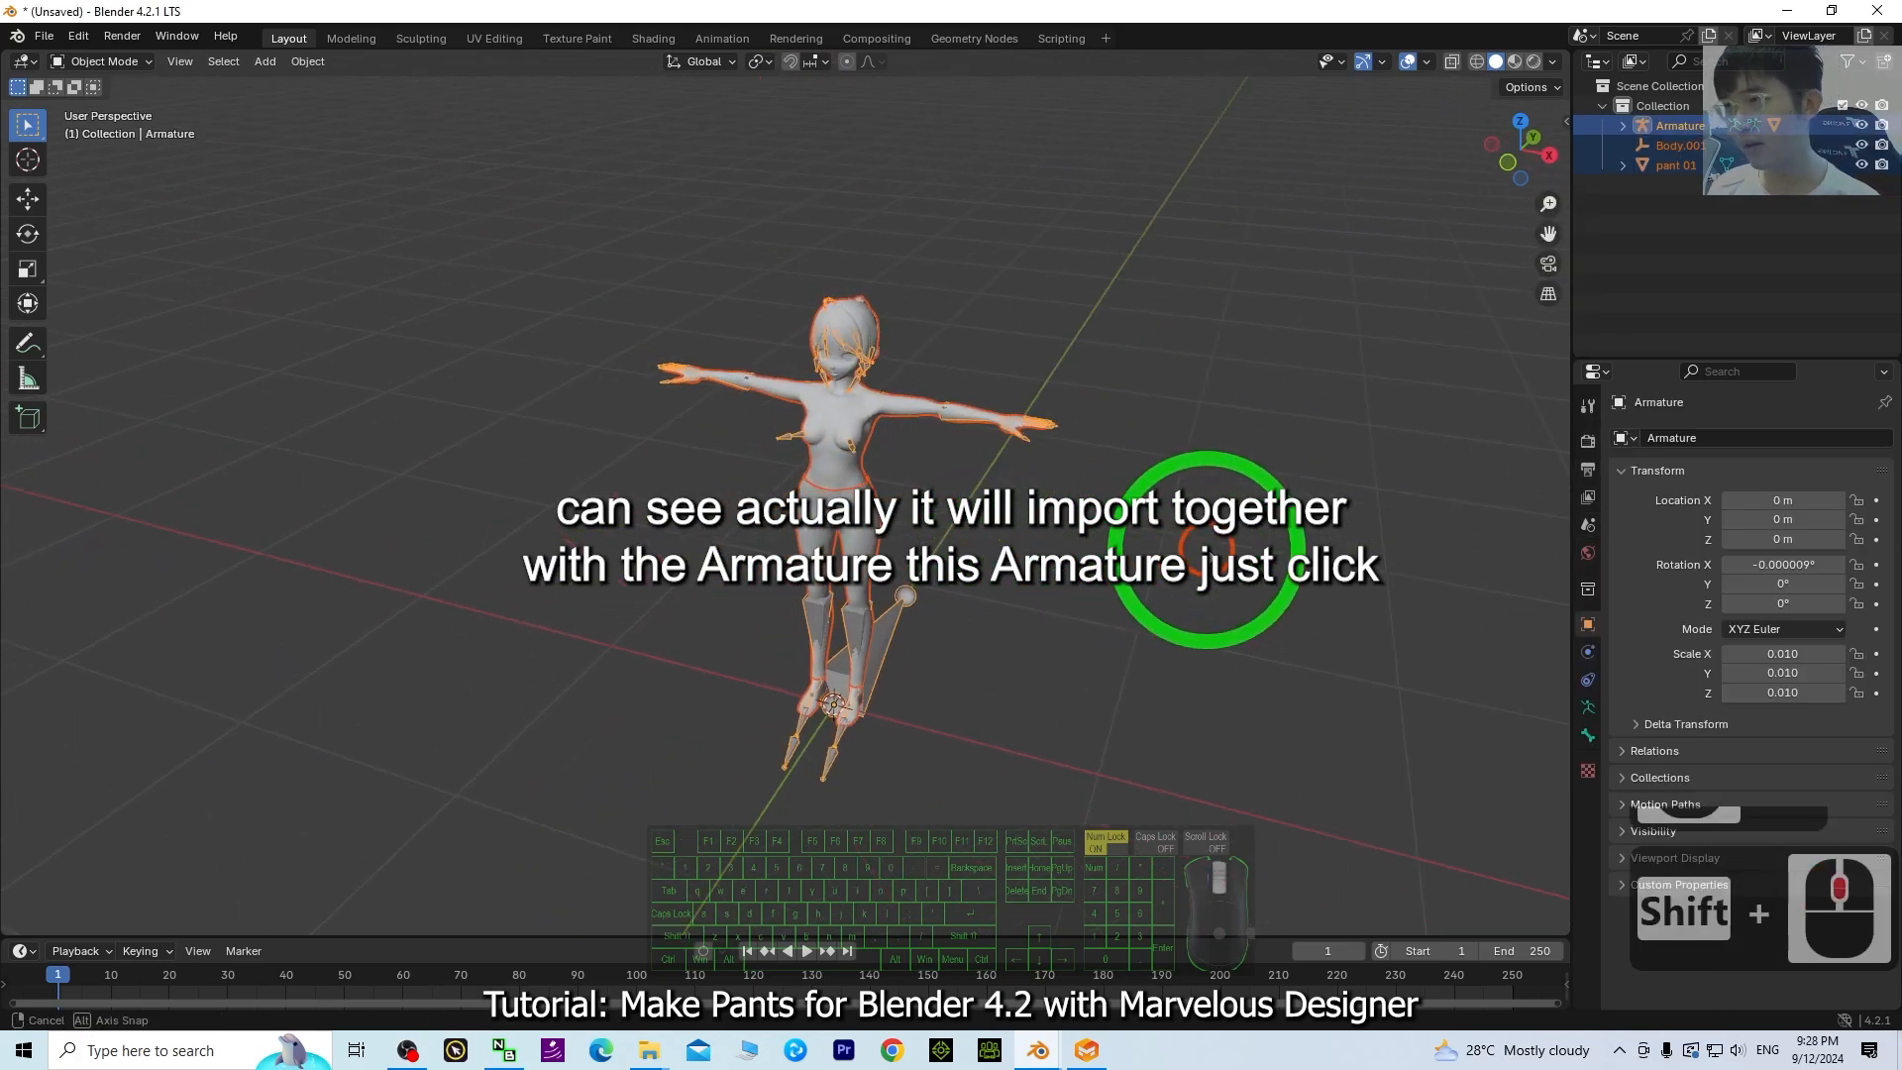
pyautogui.scroll(4, 1150, 493)
pyautogui.click(1300, 520)
pyautogui.click(936, 533)
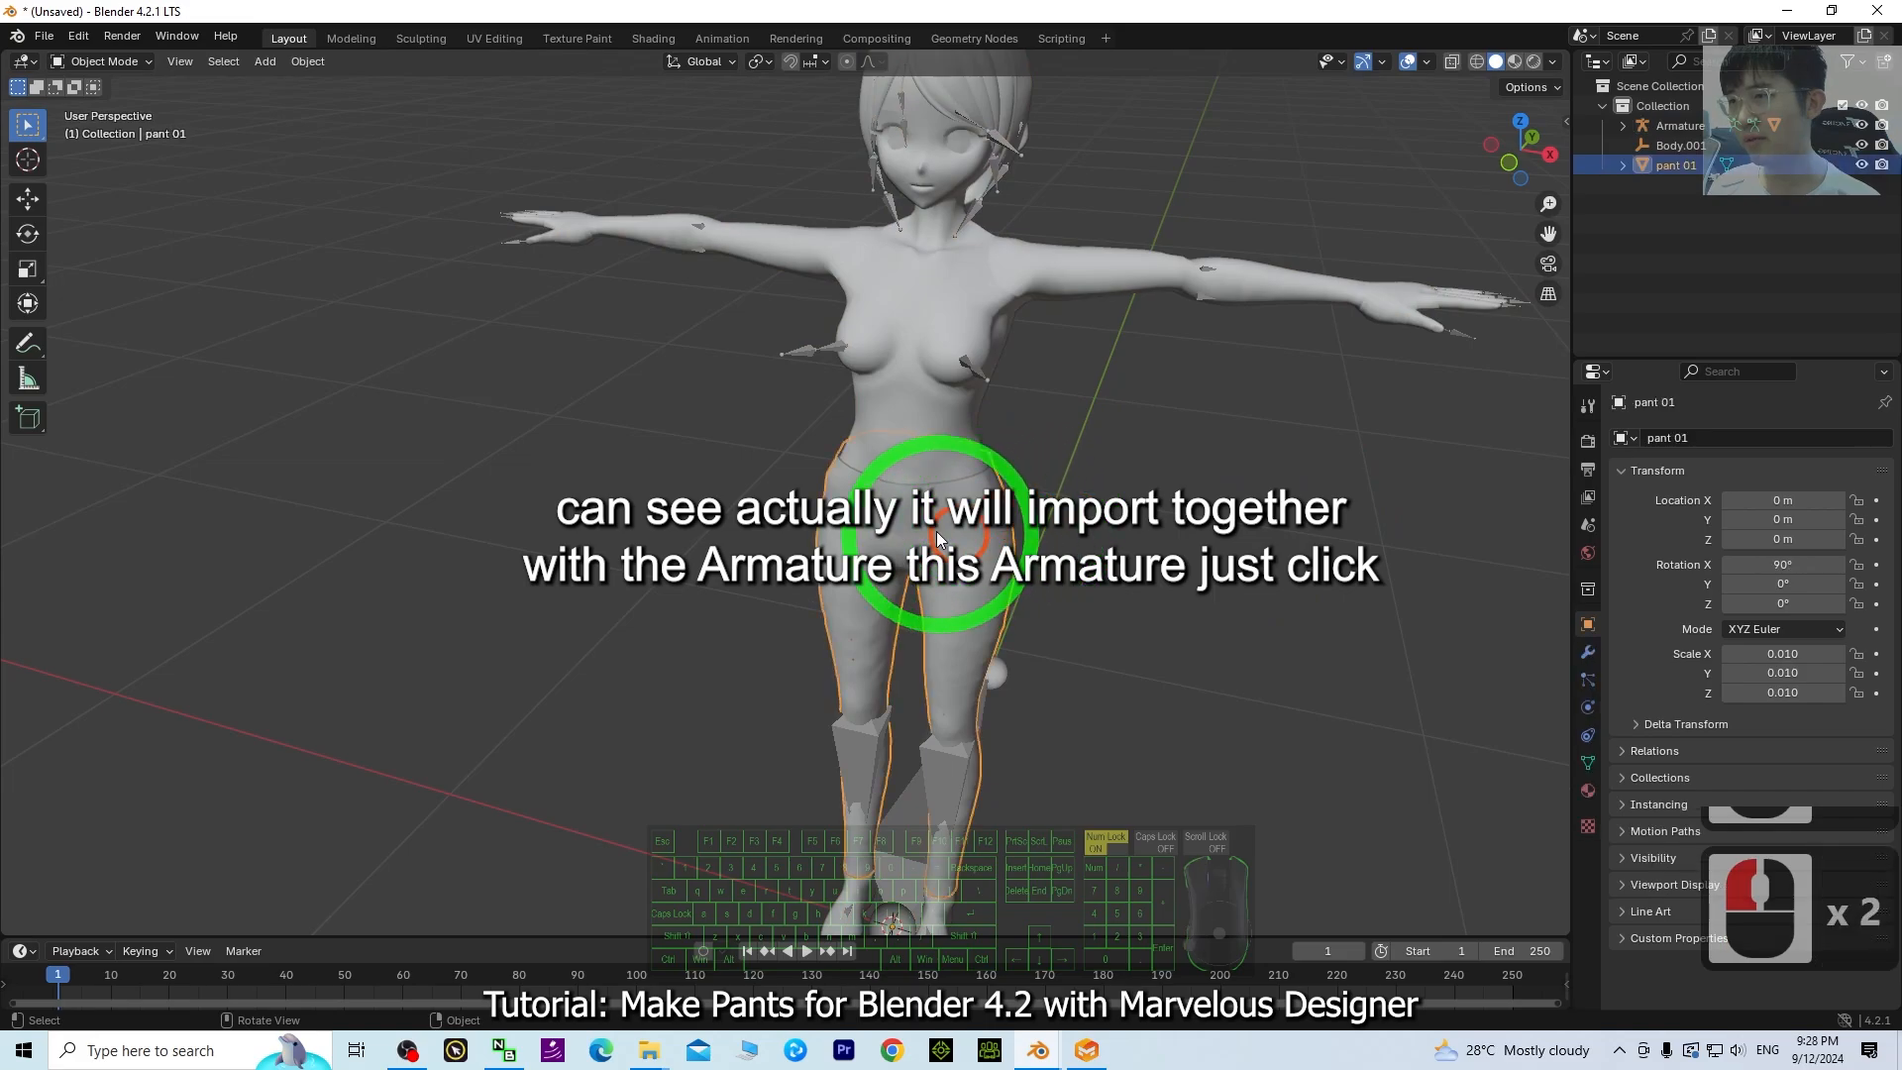
pyautogui.click(952, 293)
pyautogui.moveTo(946, 302); pyautogui.dragTo(1210, 582, button='middle')
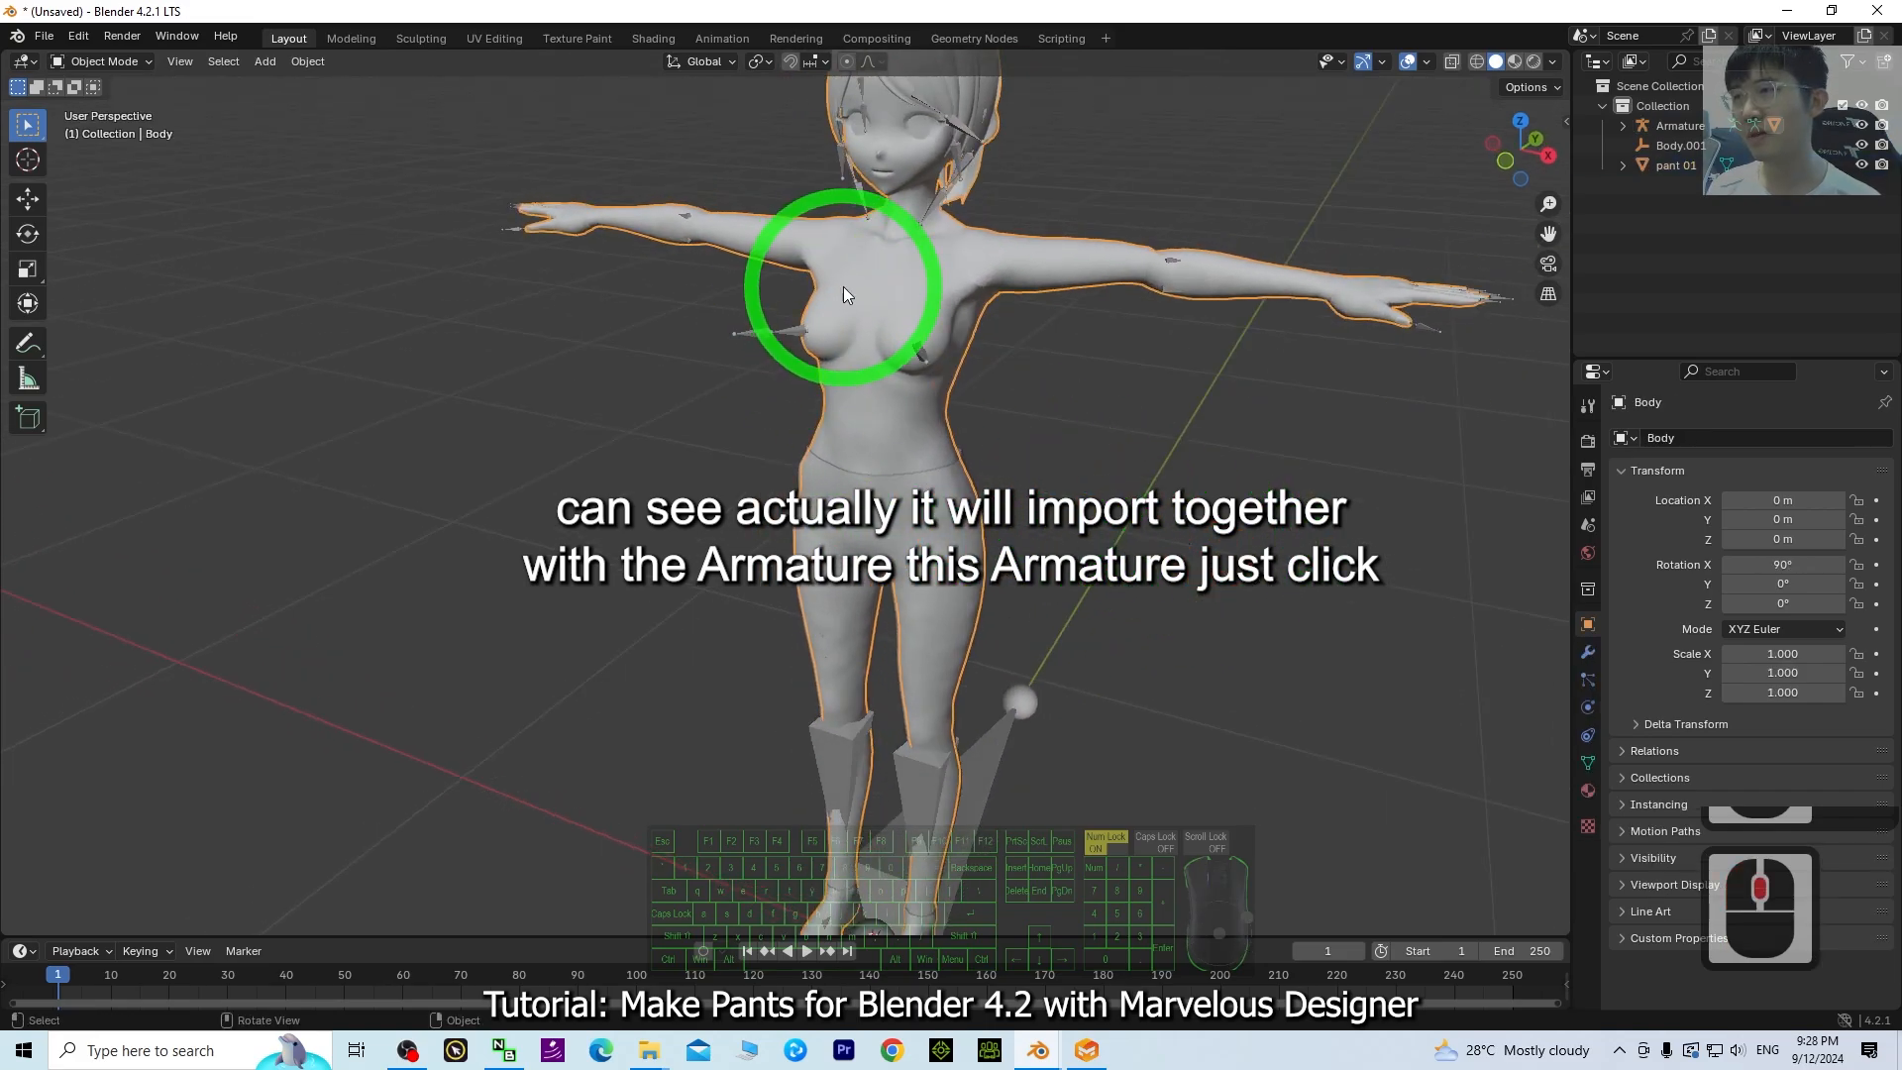
pyautogui.click(902, 268)
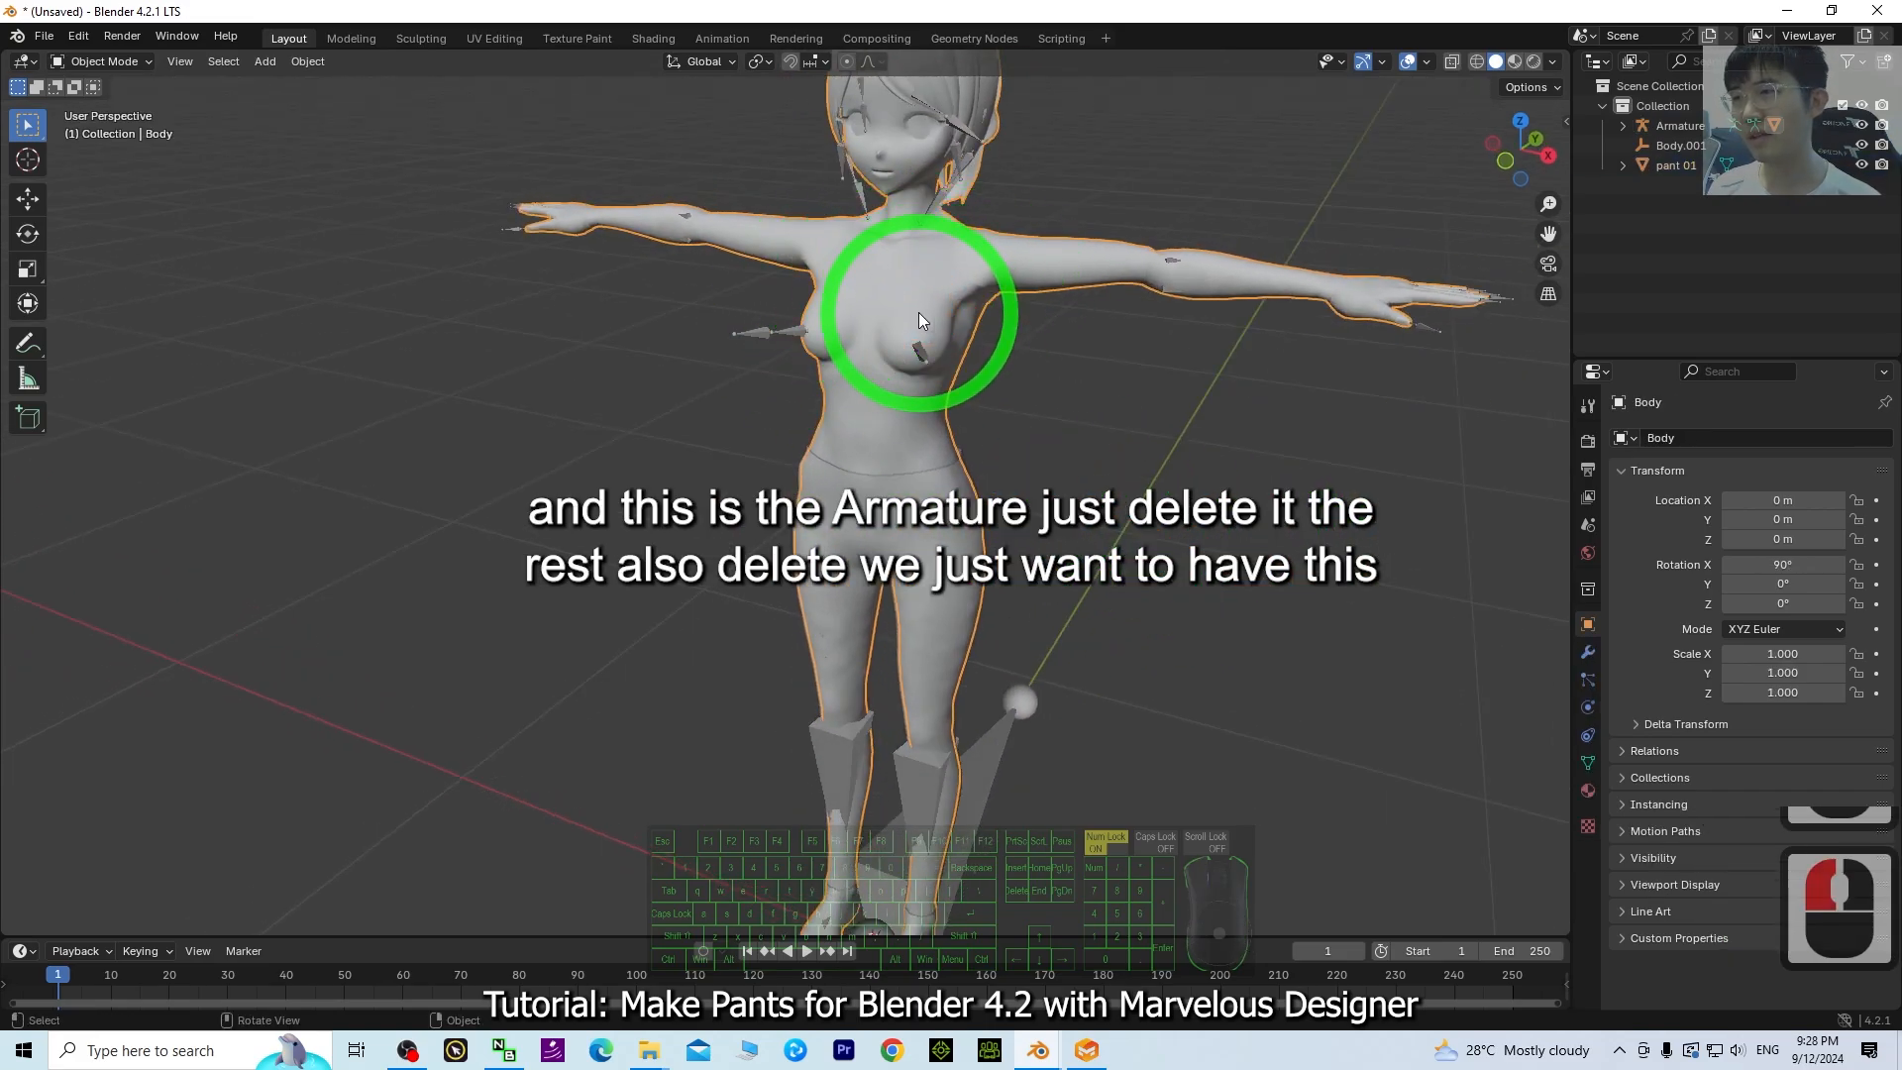
pyautogui.click(968, 390)
# - Delete the imported armature and the body mesh
pyautogui.click(960, 752)
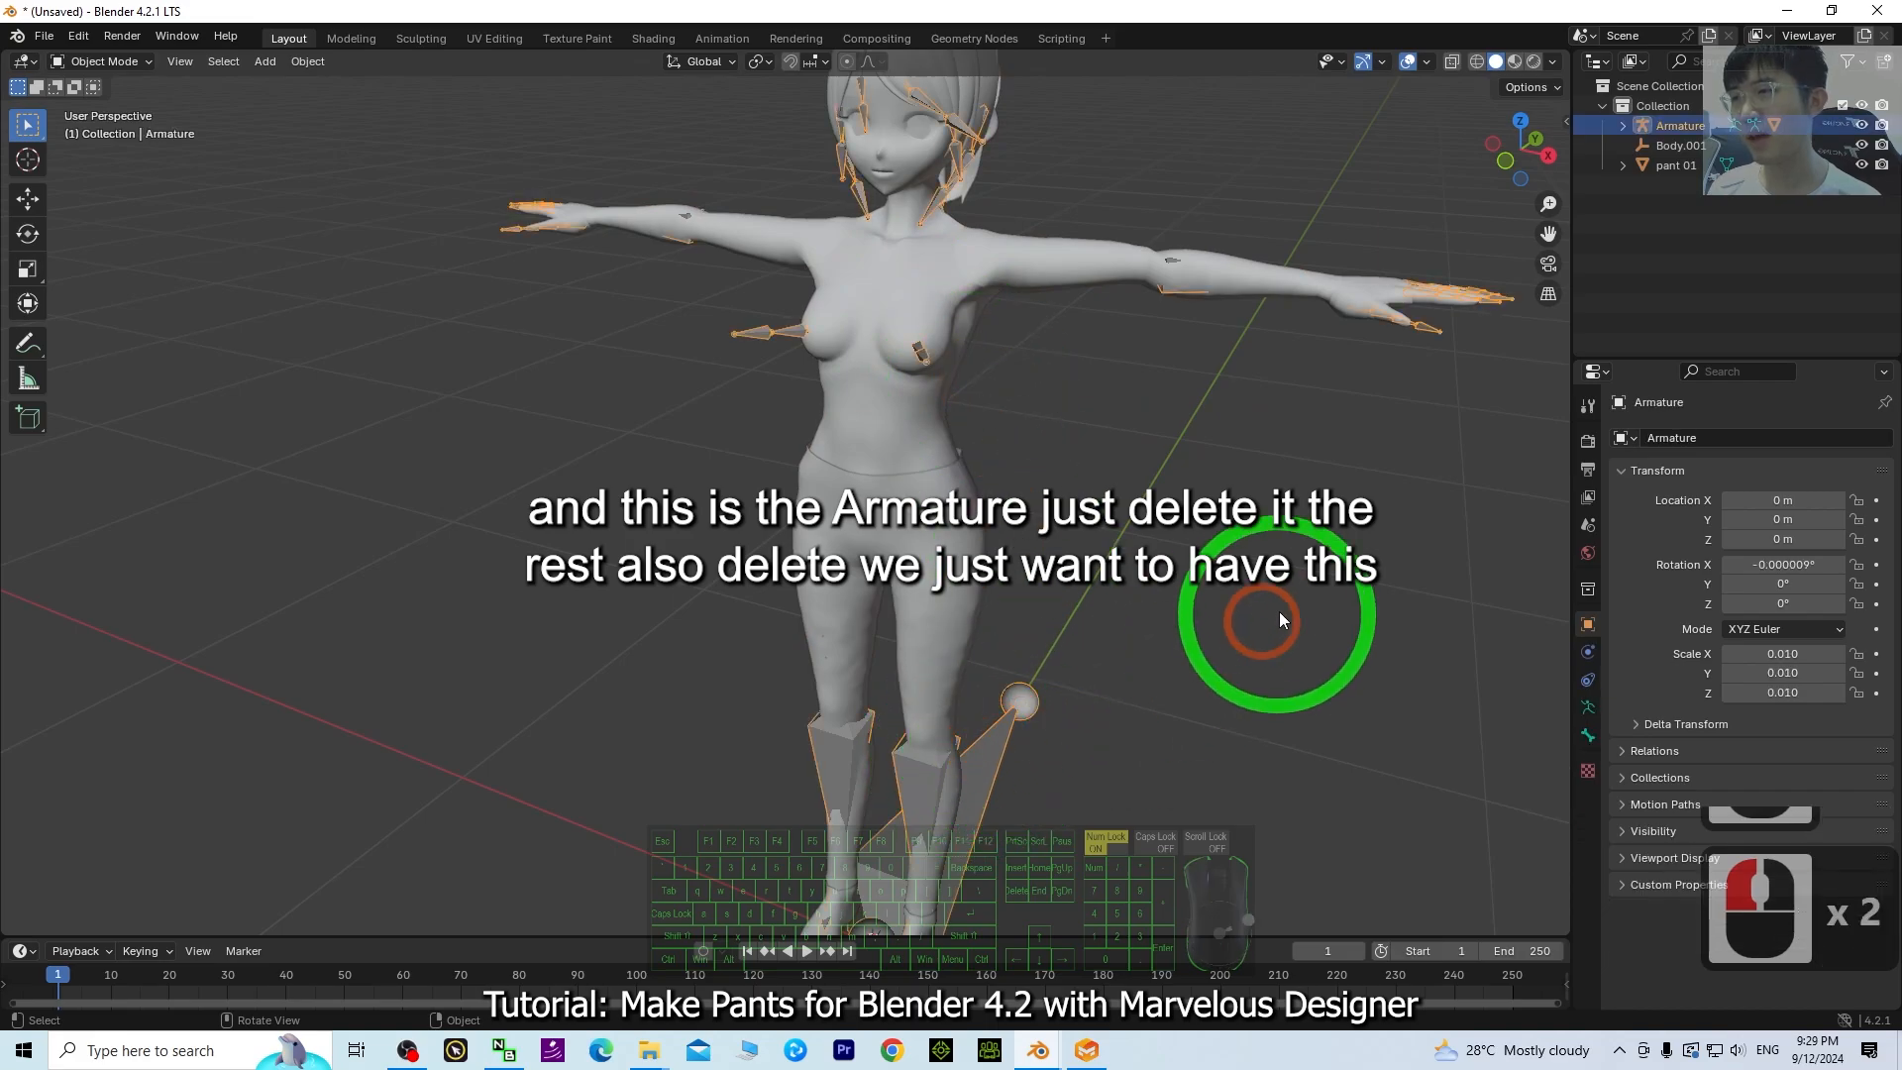
pyautogui.press('Delete')
pyautogui.scroll(15, 1231, 586)
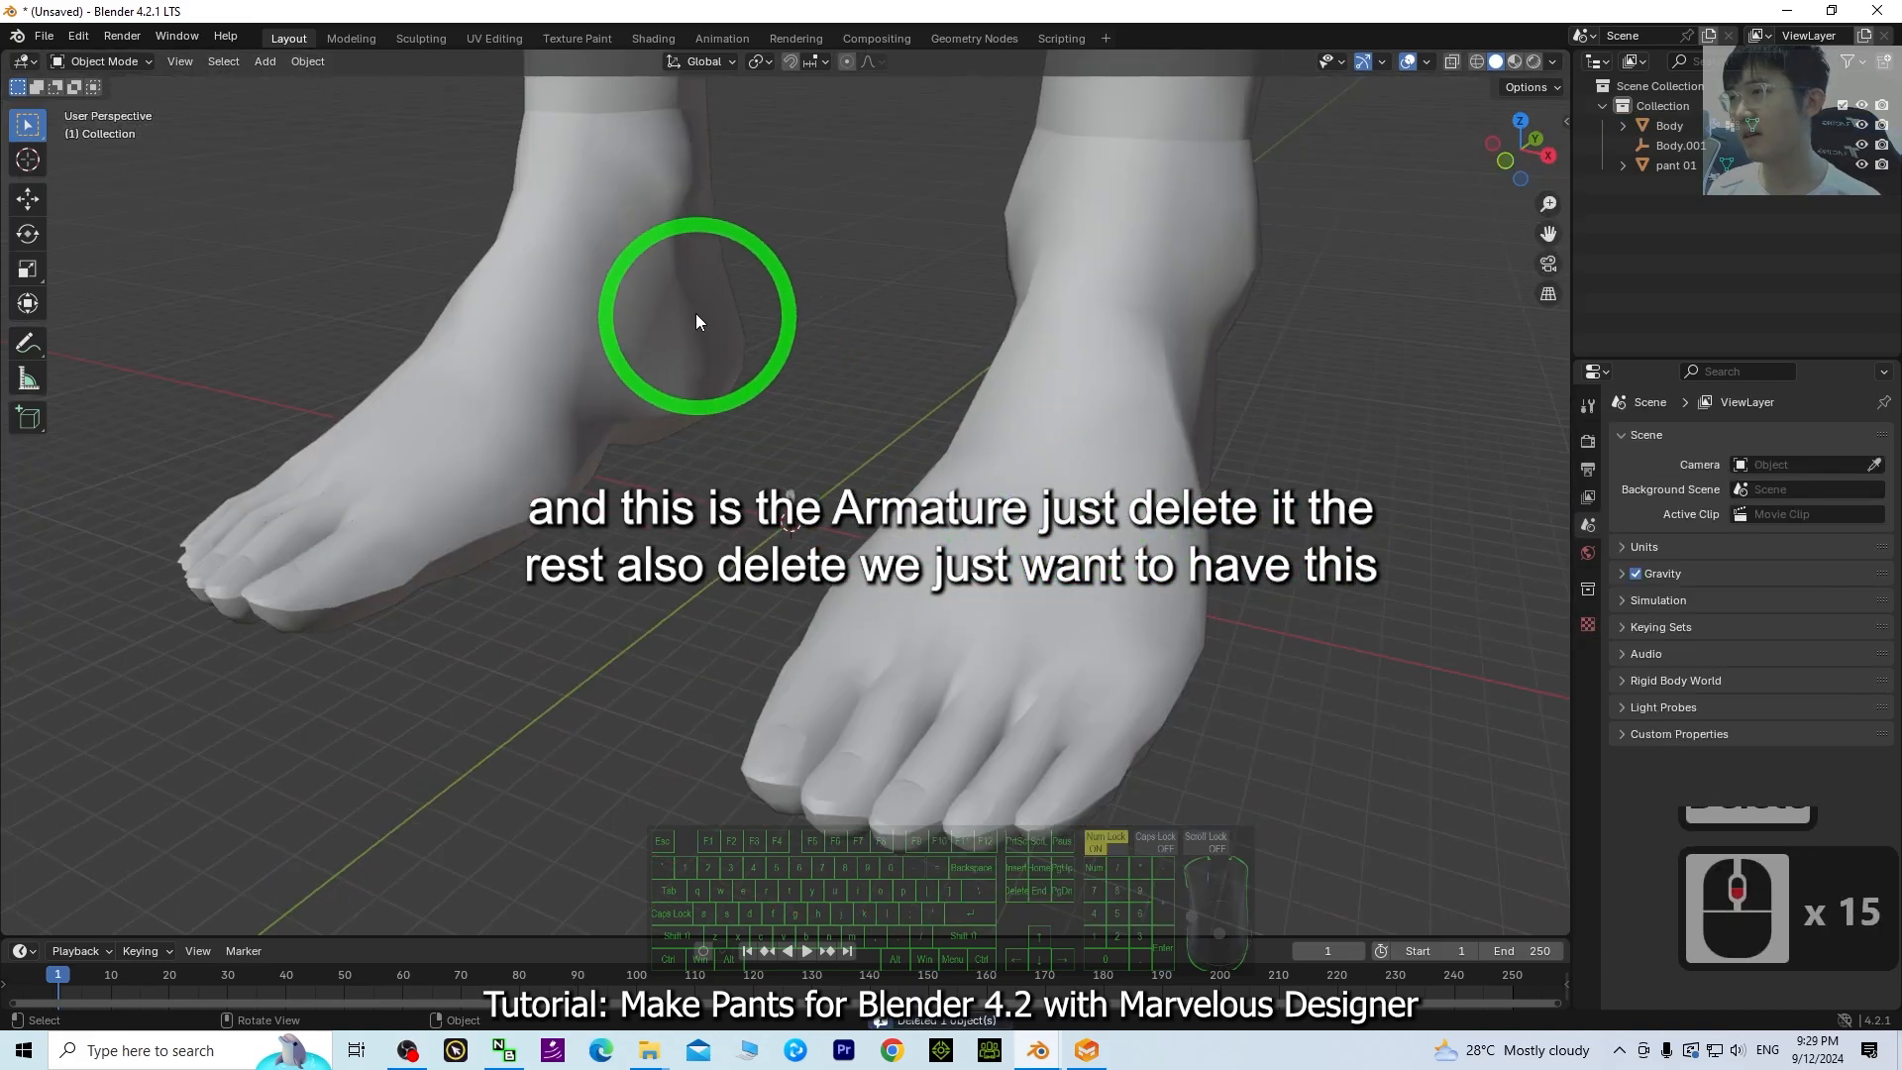
pyautogui.click(663, 297)
pyautogui.press('Delete')
# - Delete the leftover Body.001 object so that only the pant 01 mesh is kept
pyautogui.scroll(-16, 842, 495)
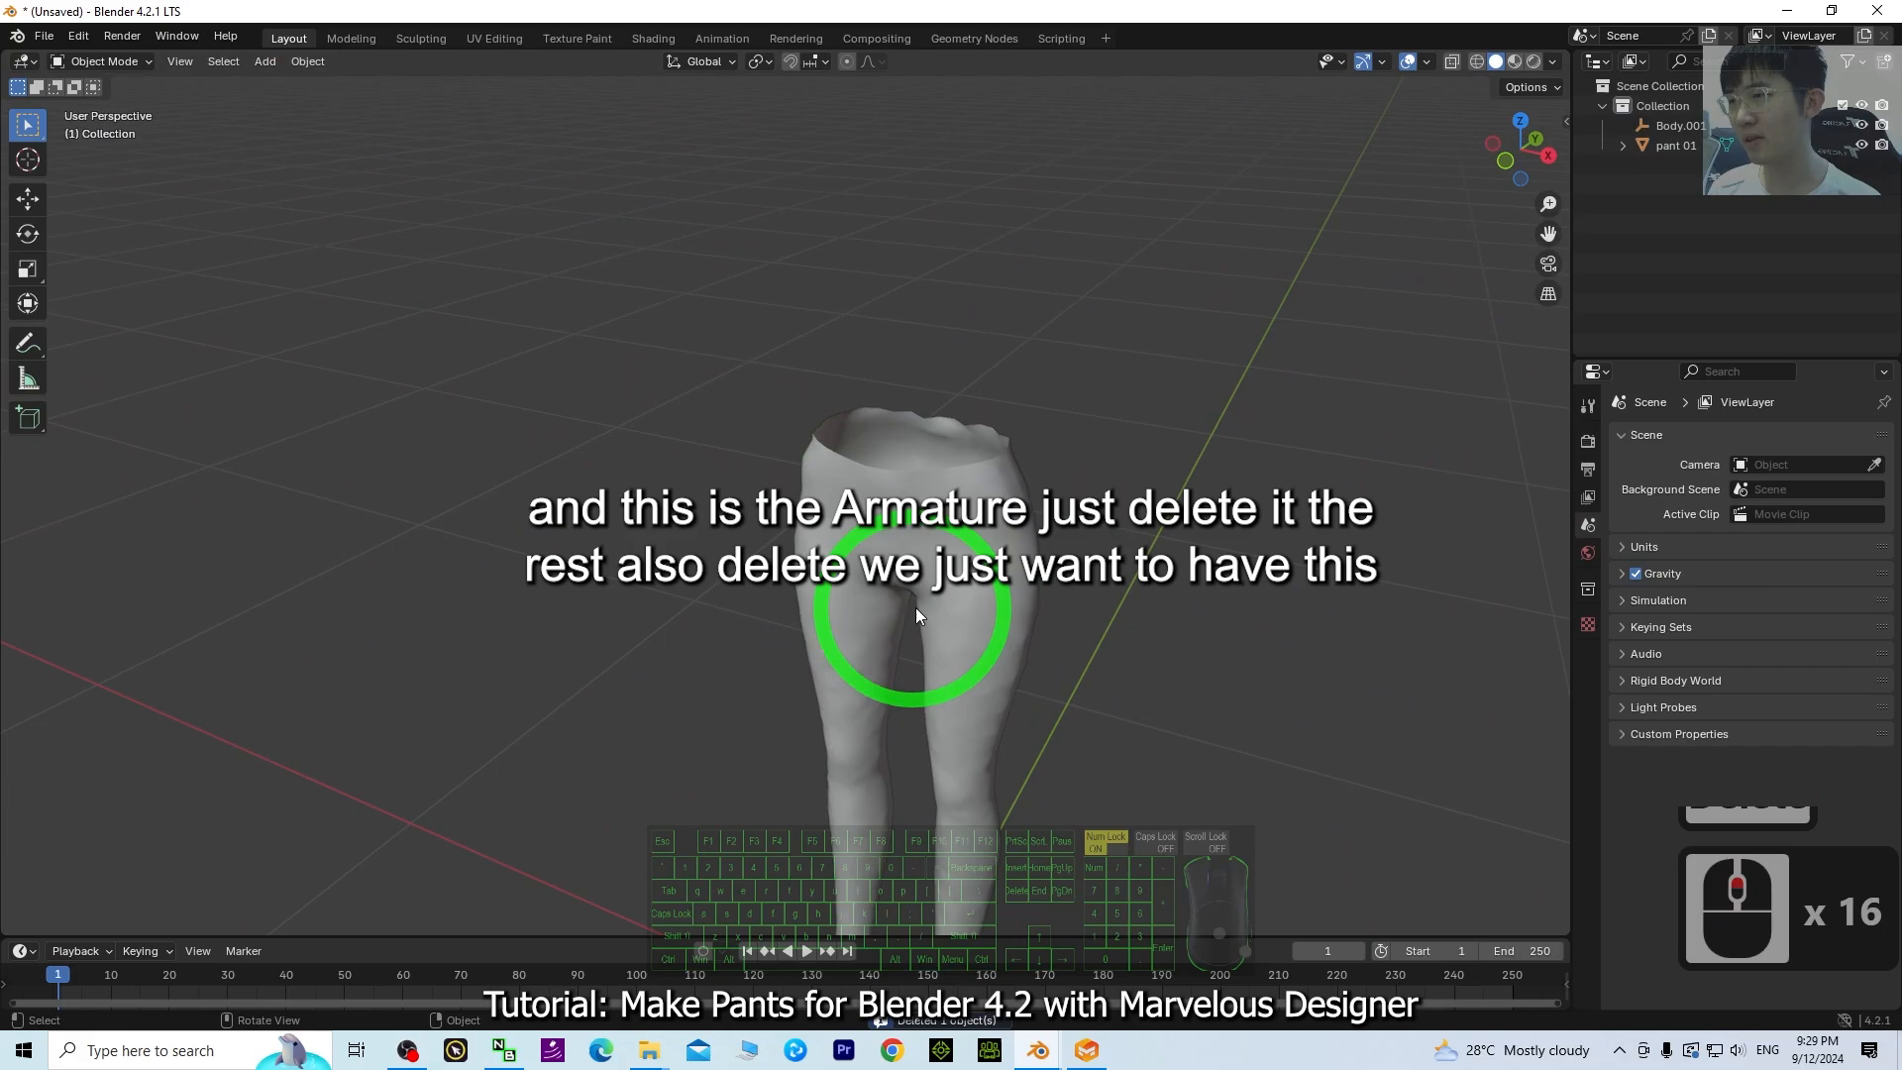
pyautogui.click(991, 542)
pyautogui.keyDown('shift'); pyautogui.moveTo(1143, 739); pyautogui.dragTo(1087, 634, button='middle'); pyautogui.keyUp('shift')
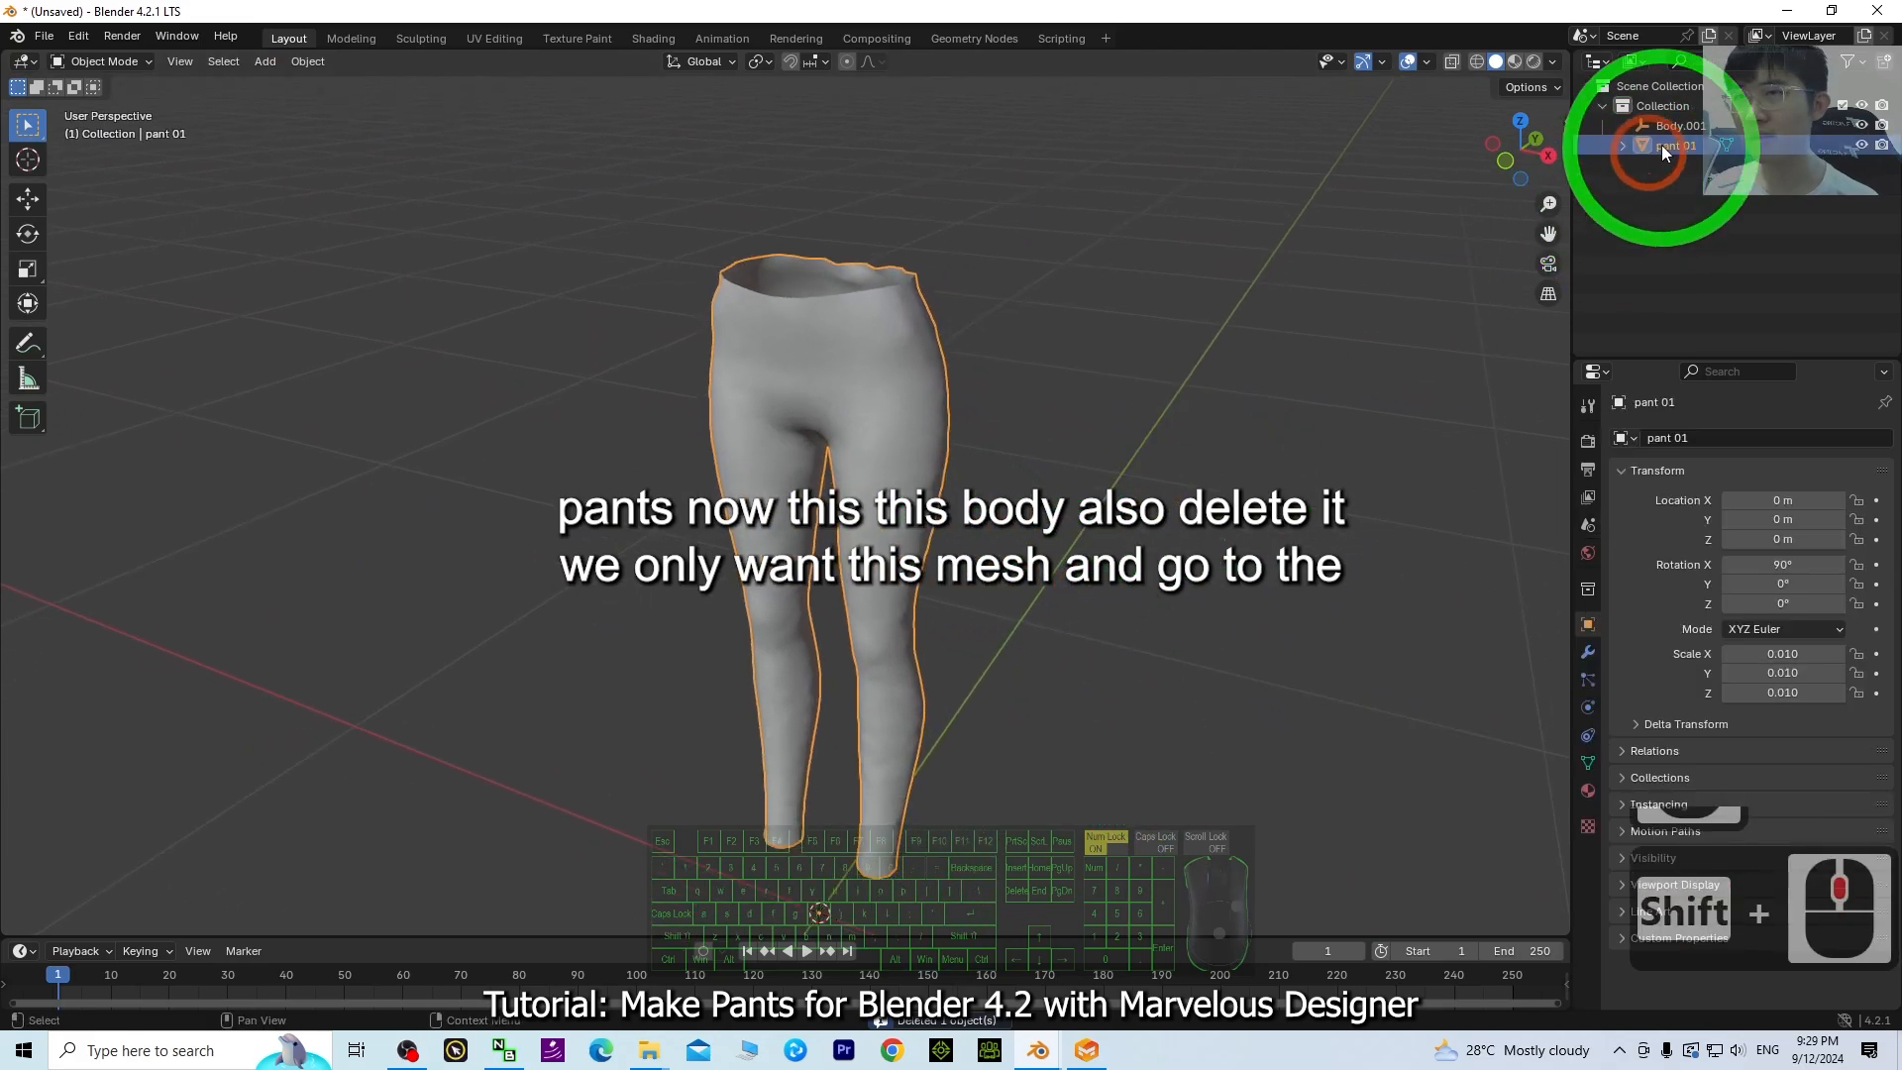
pyautogui.click(1682, 126)
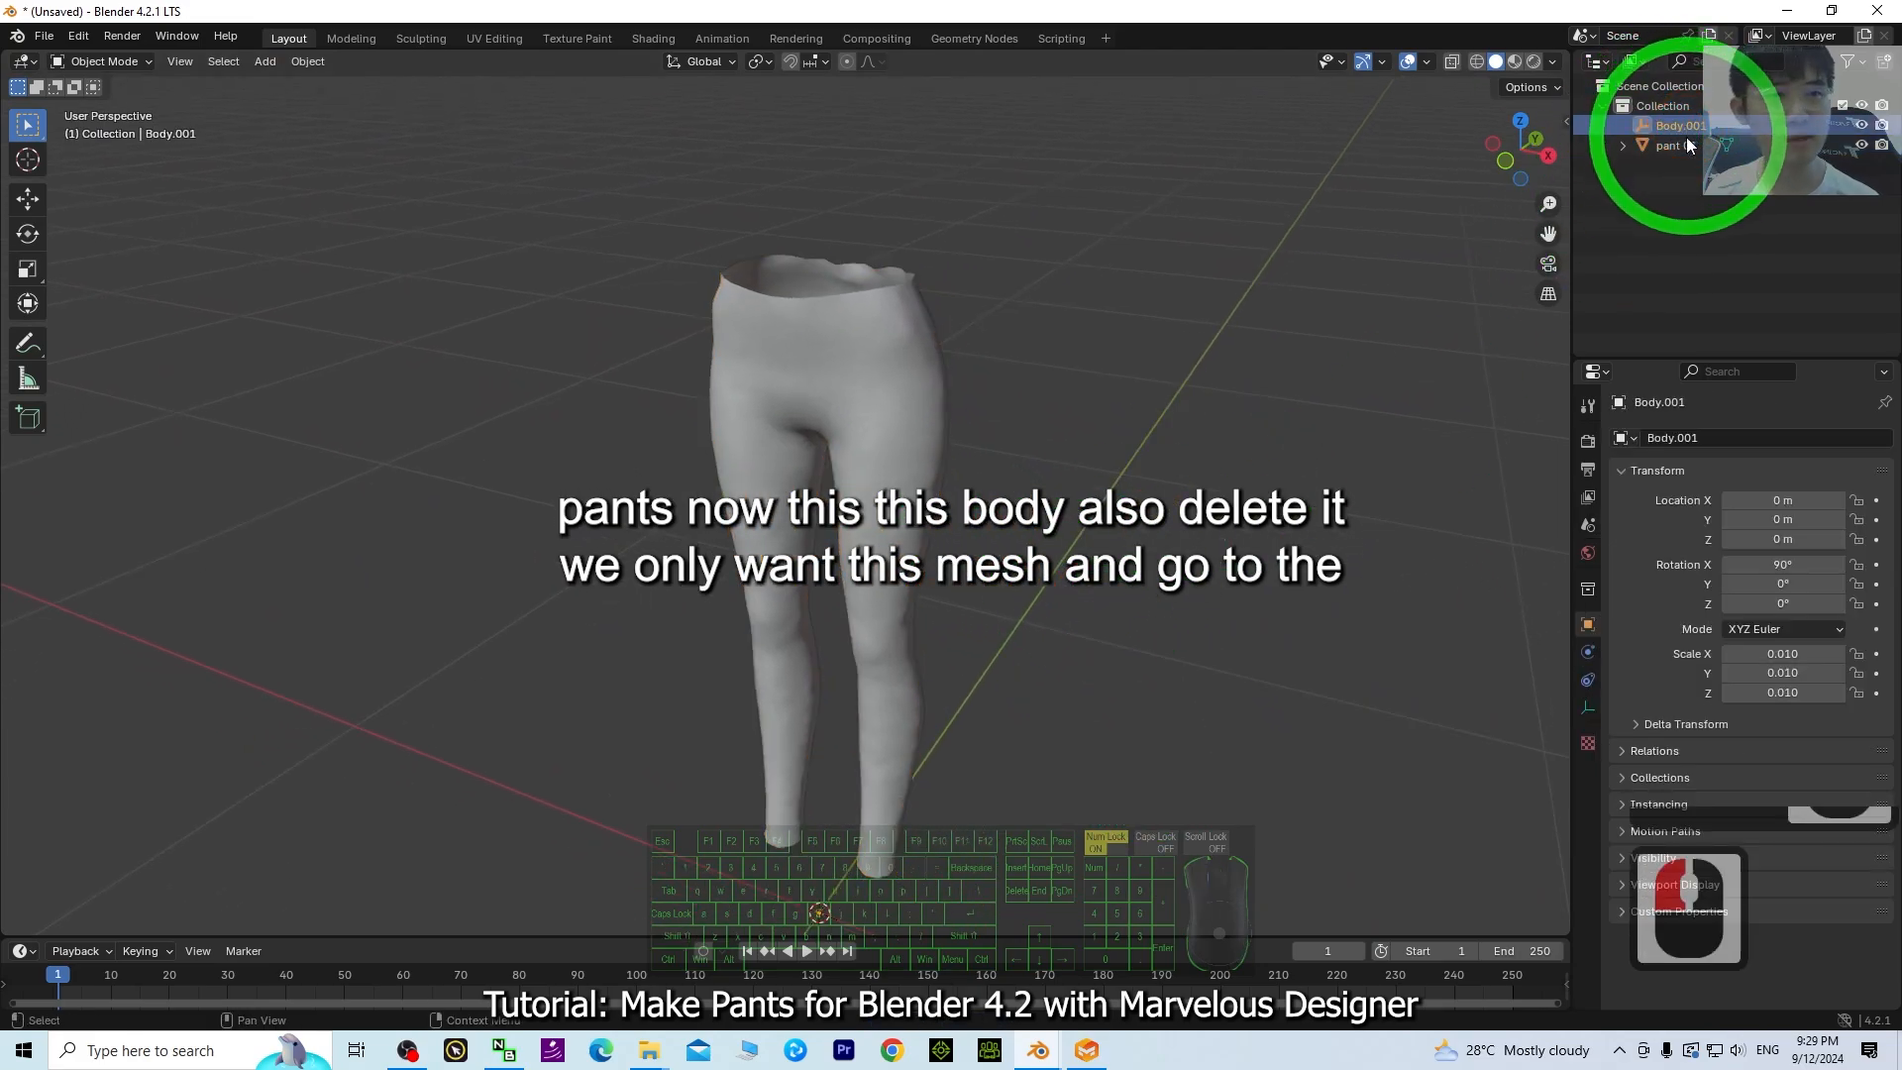
pyautogui.press('Delete')
# - Remove the material slot from the pant 01 mesh
pyautogui.click(1682, 129)
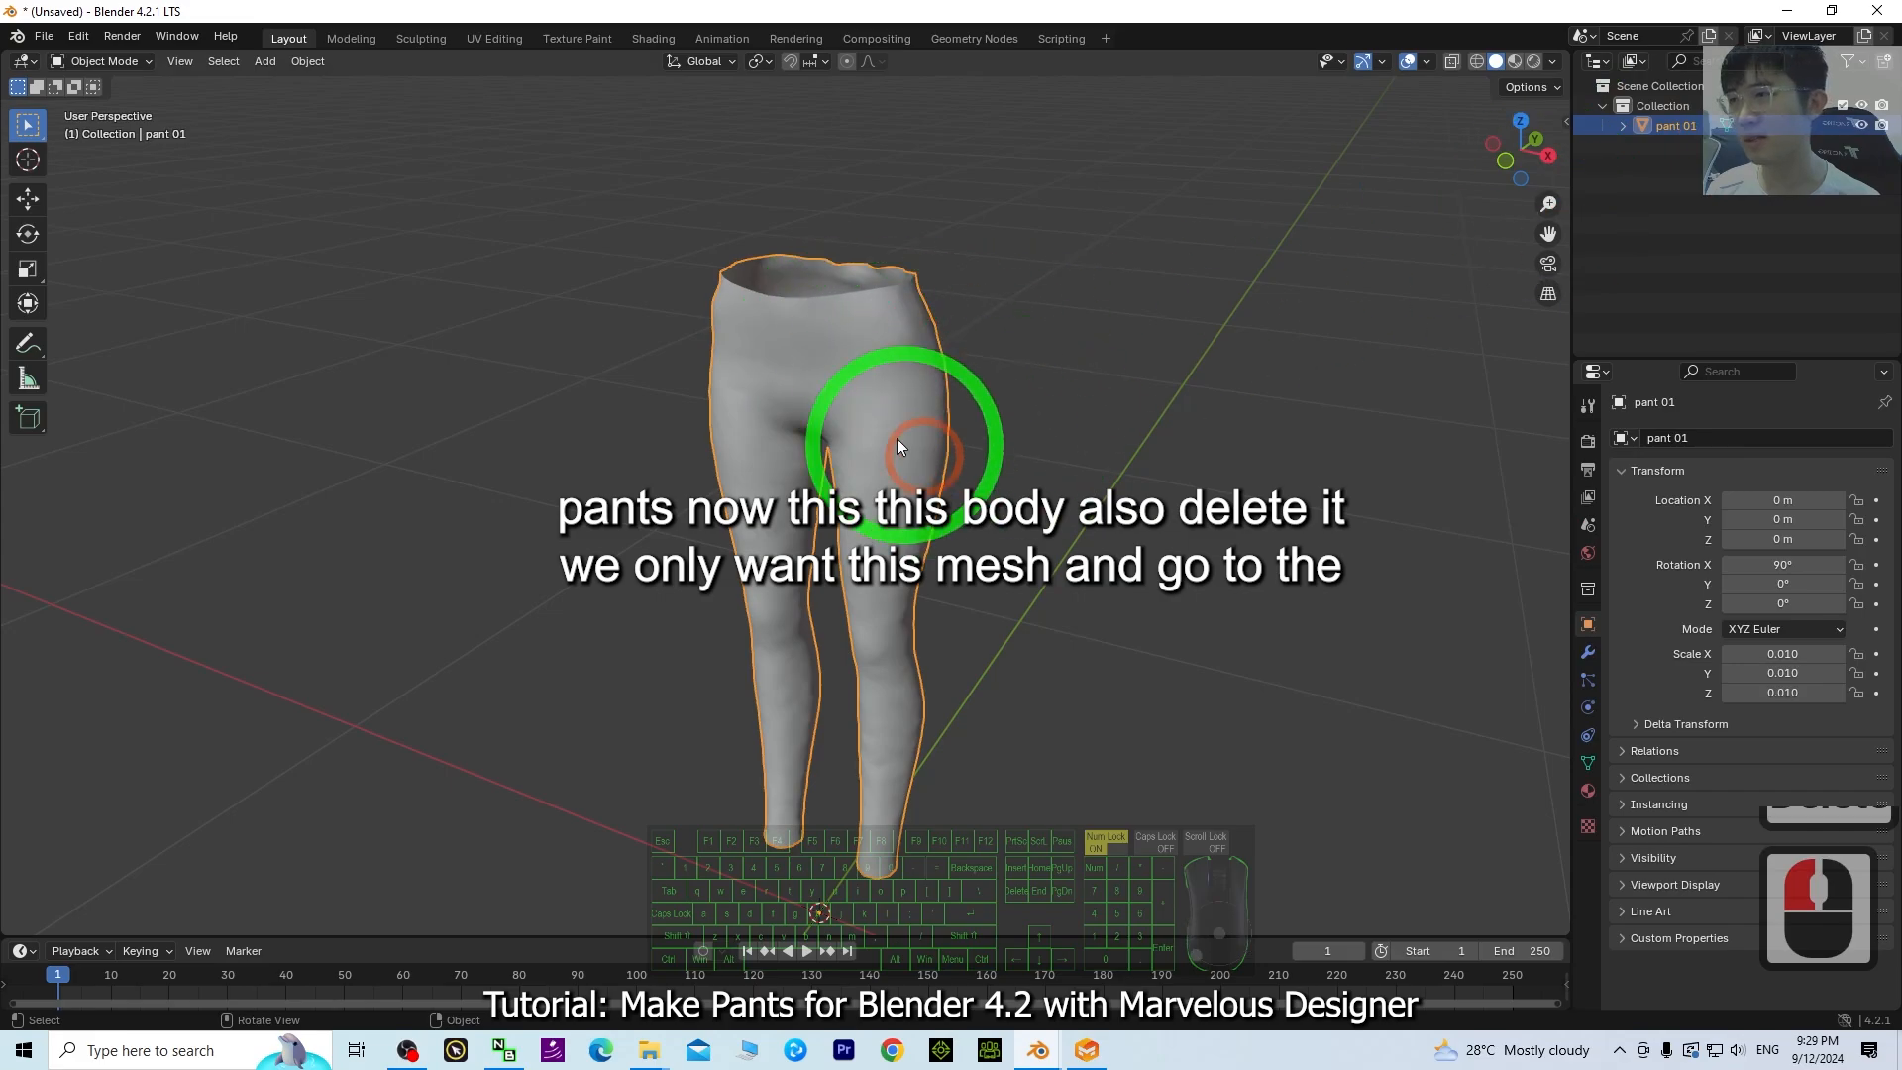
pyautogui.click(1588, 790)
pyautogui.click(1884, 457)
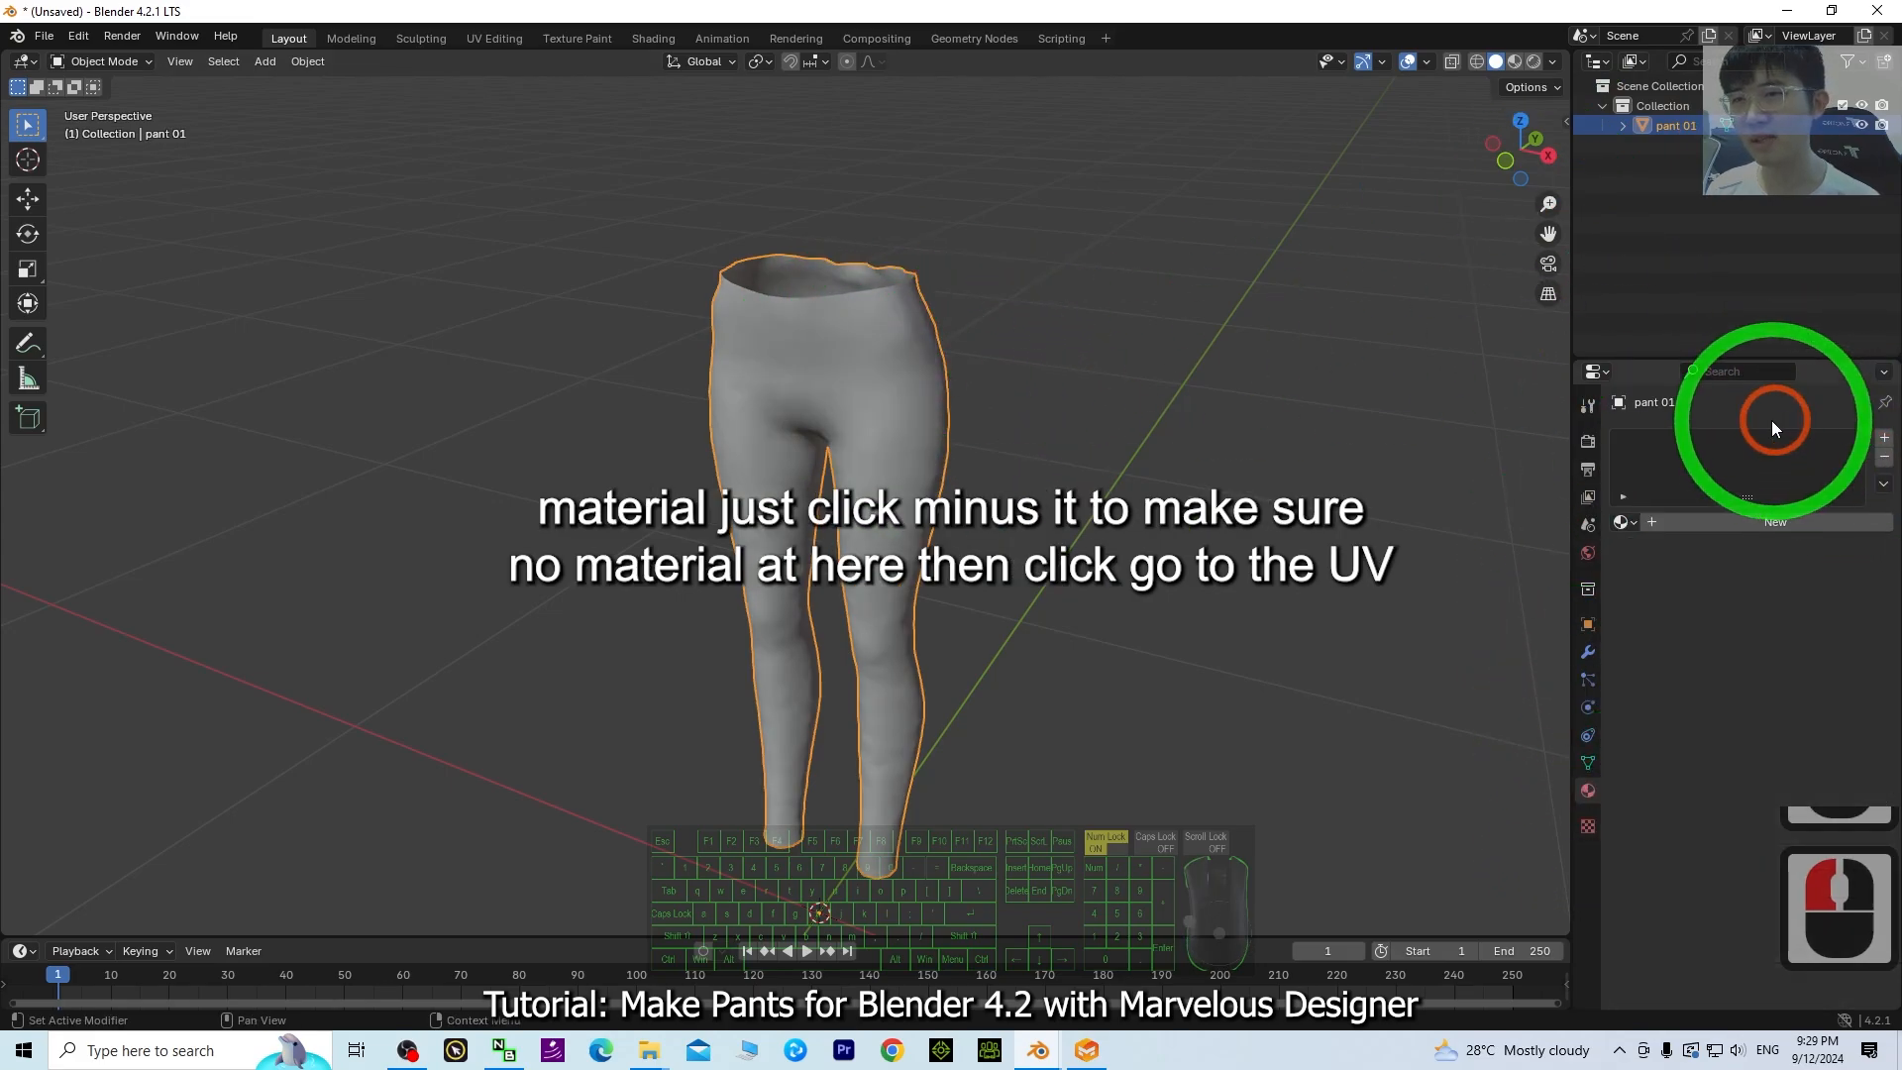
# - Select the pants mesh and switch to the UV Editing workspace
pyautogui.click(1258, 695)
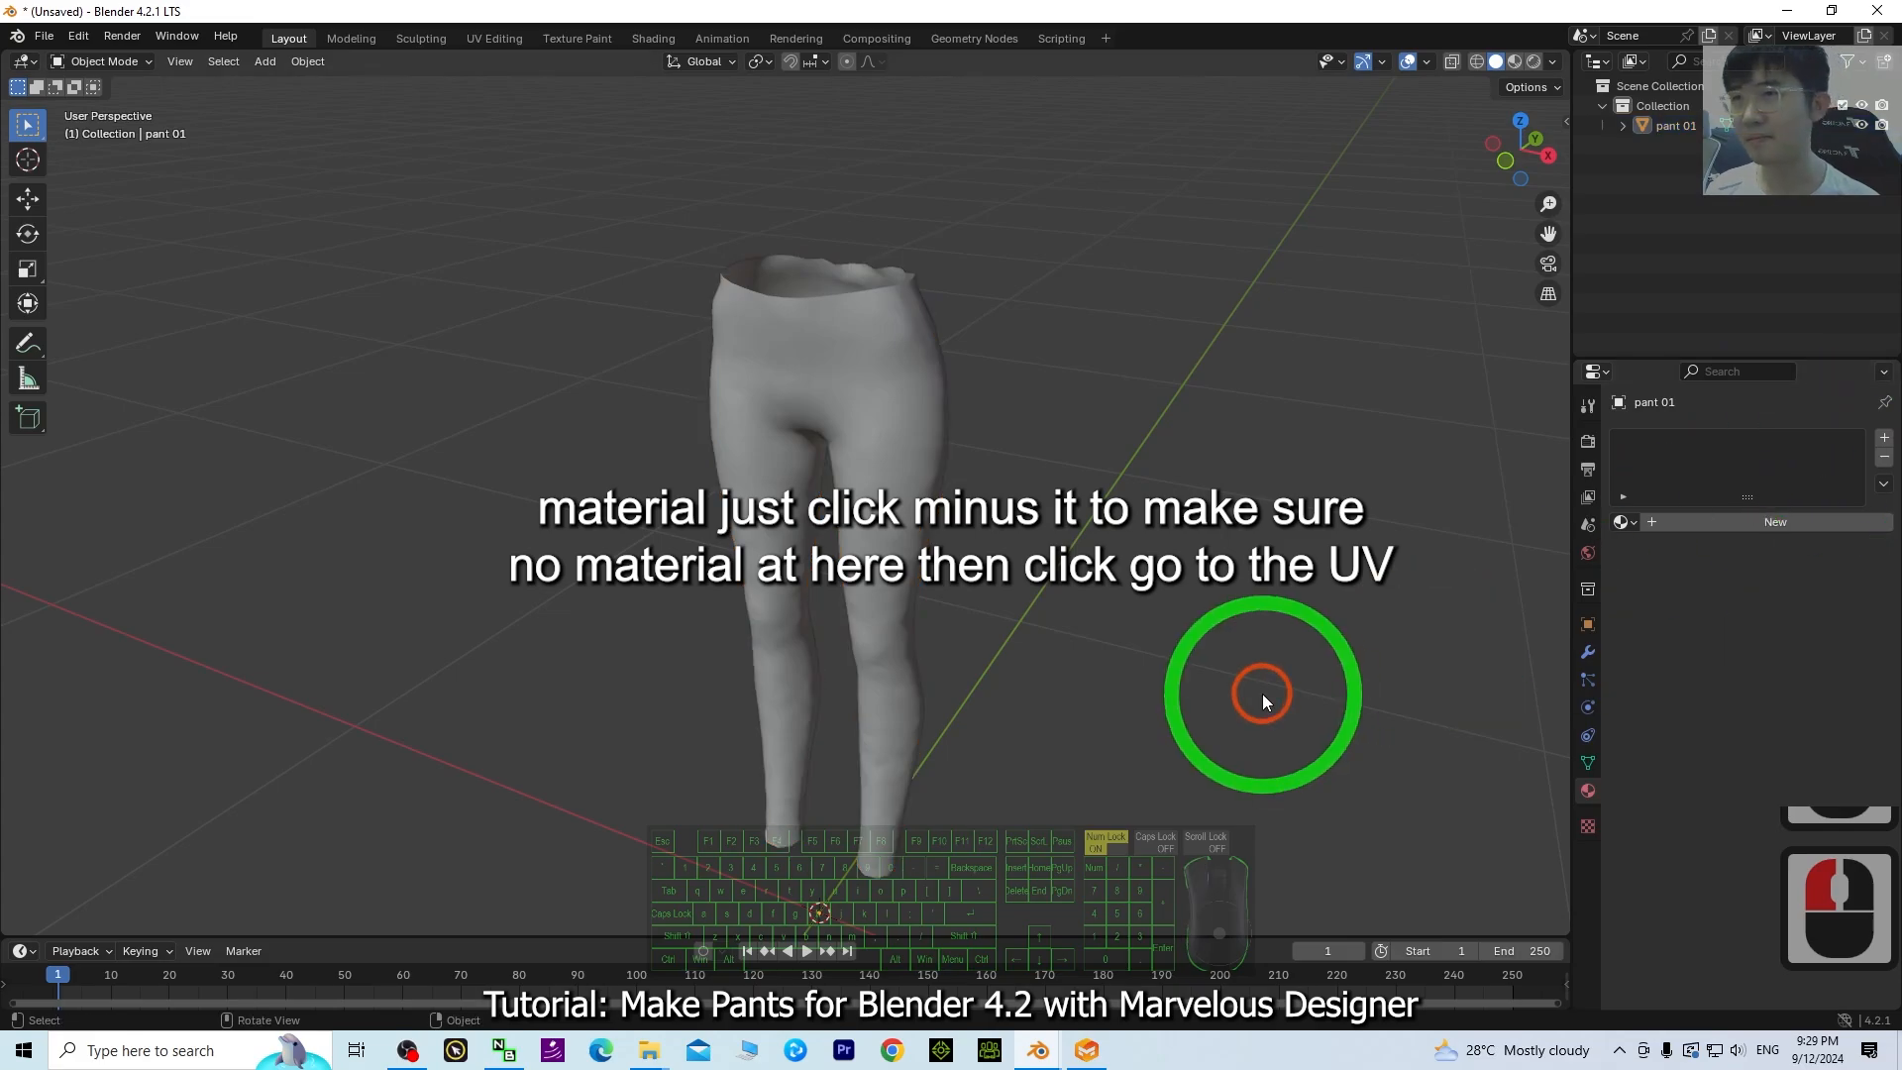
pyautogui.click(870, 383)
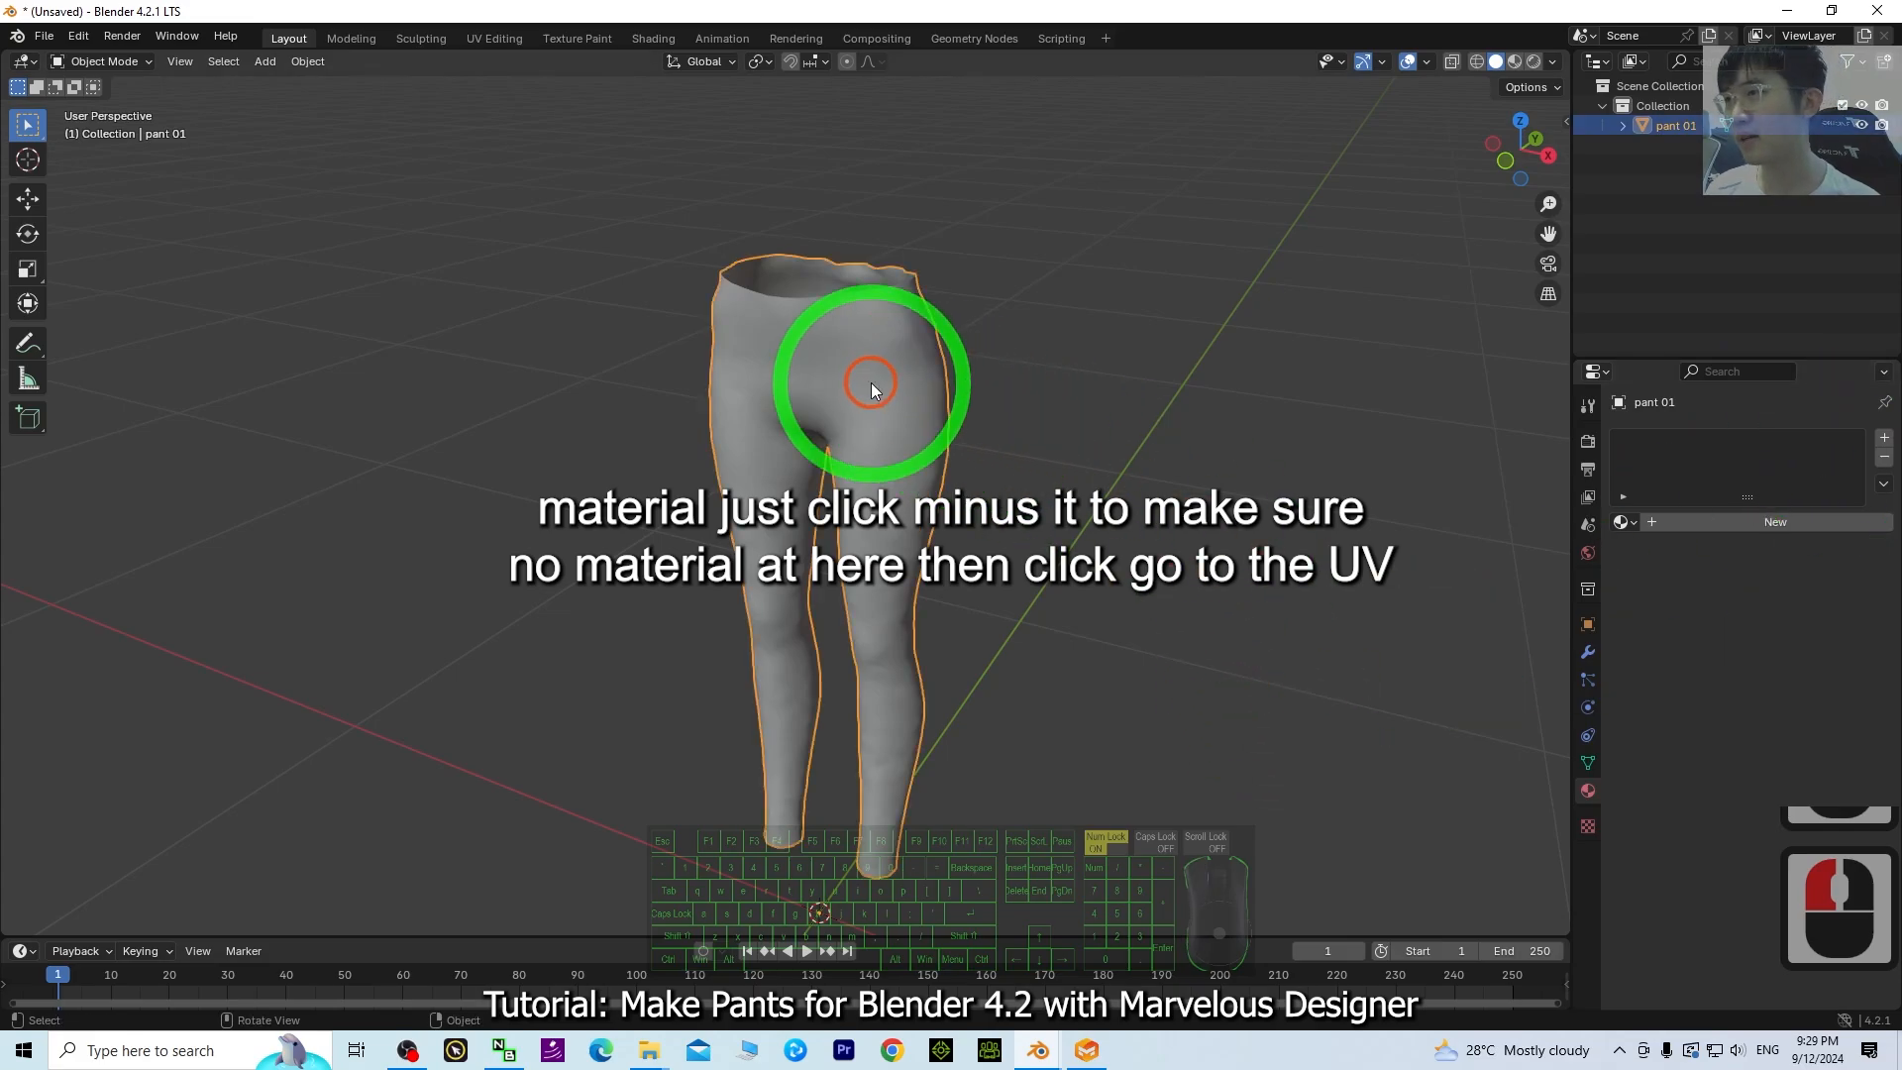
pyautogui.click(484, 37)
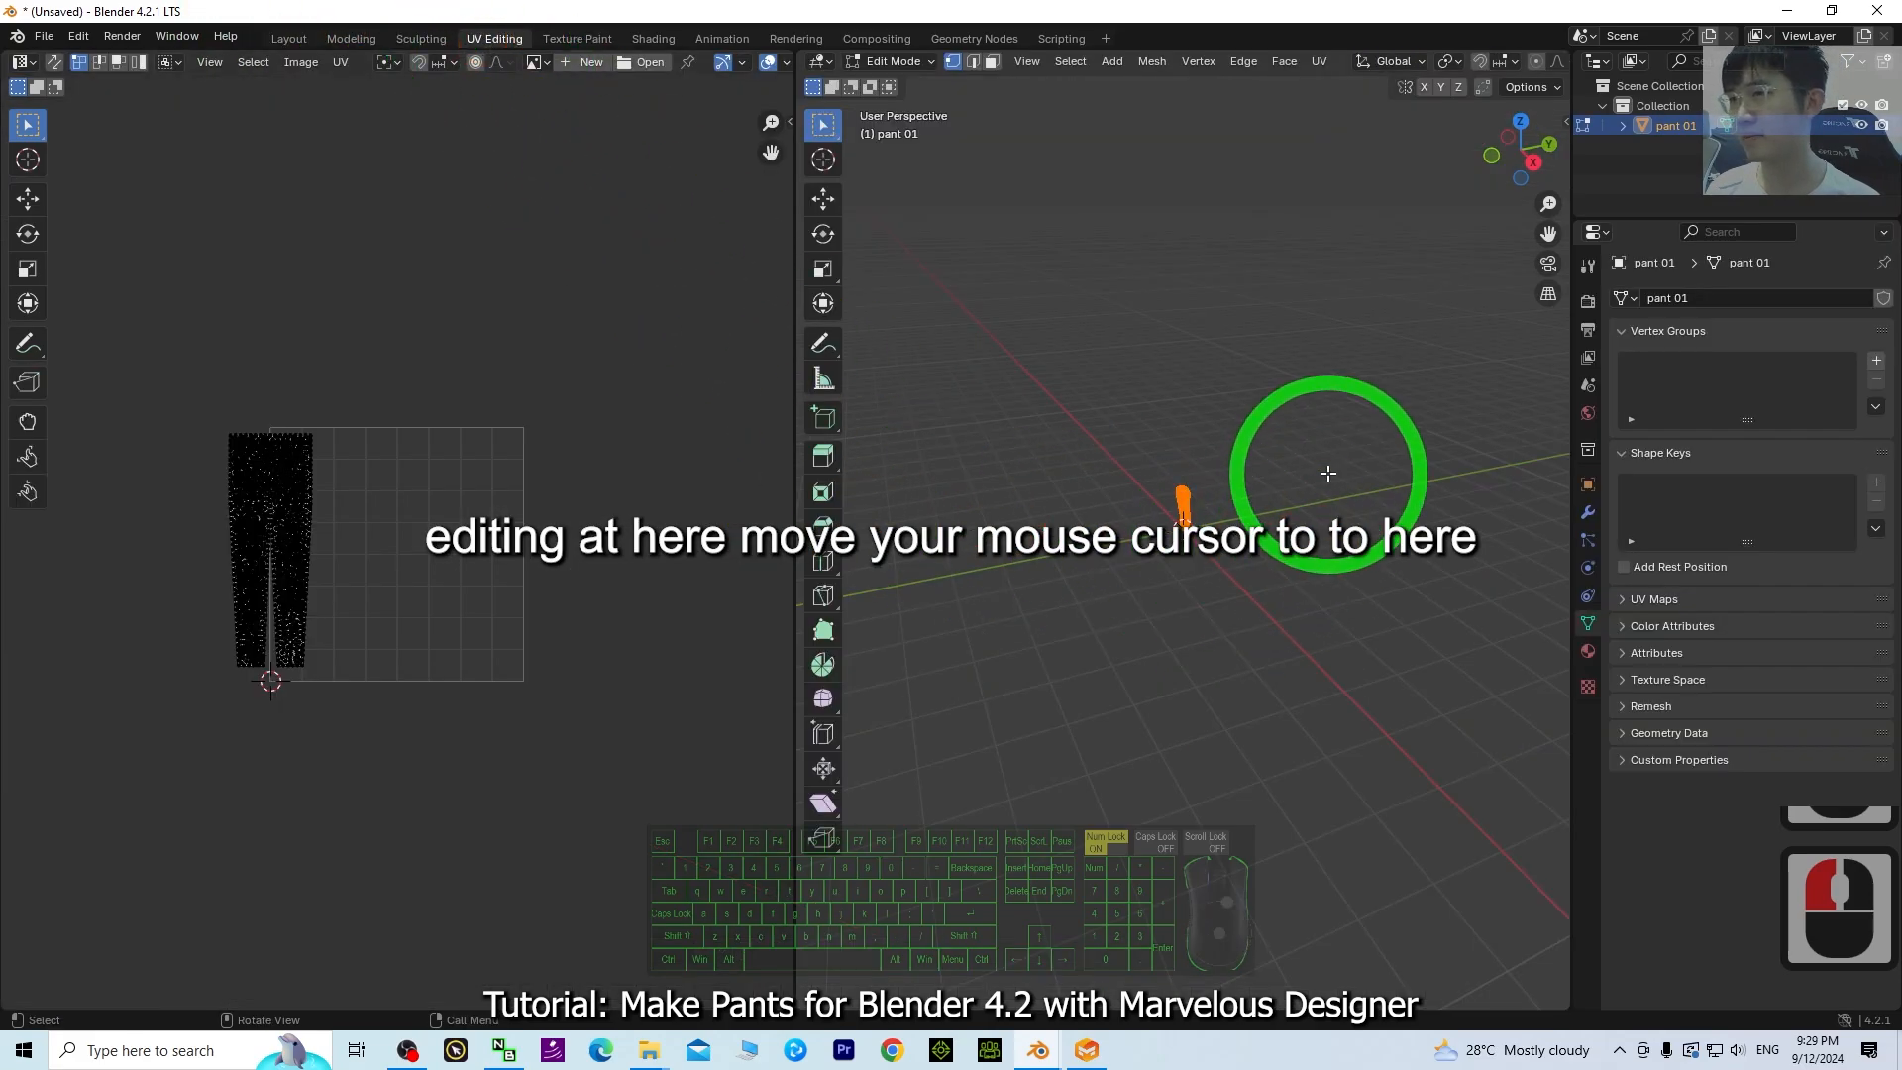
# - Select the linked front piece of the pants mesh in the 3D view
pyautogui.scroll(9, 1327, 474)
pyautogui.click(1344, 384)
pyautogui.keyDown('shift'); pyautogui.moveTo(1344, 384); pyautogui.dragTo(1294, 574, button='middle'); pyautogui.keyUp('shift')
pyautogui.scroll(4, 1260, 738)
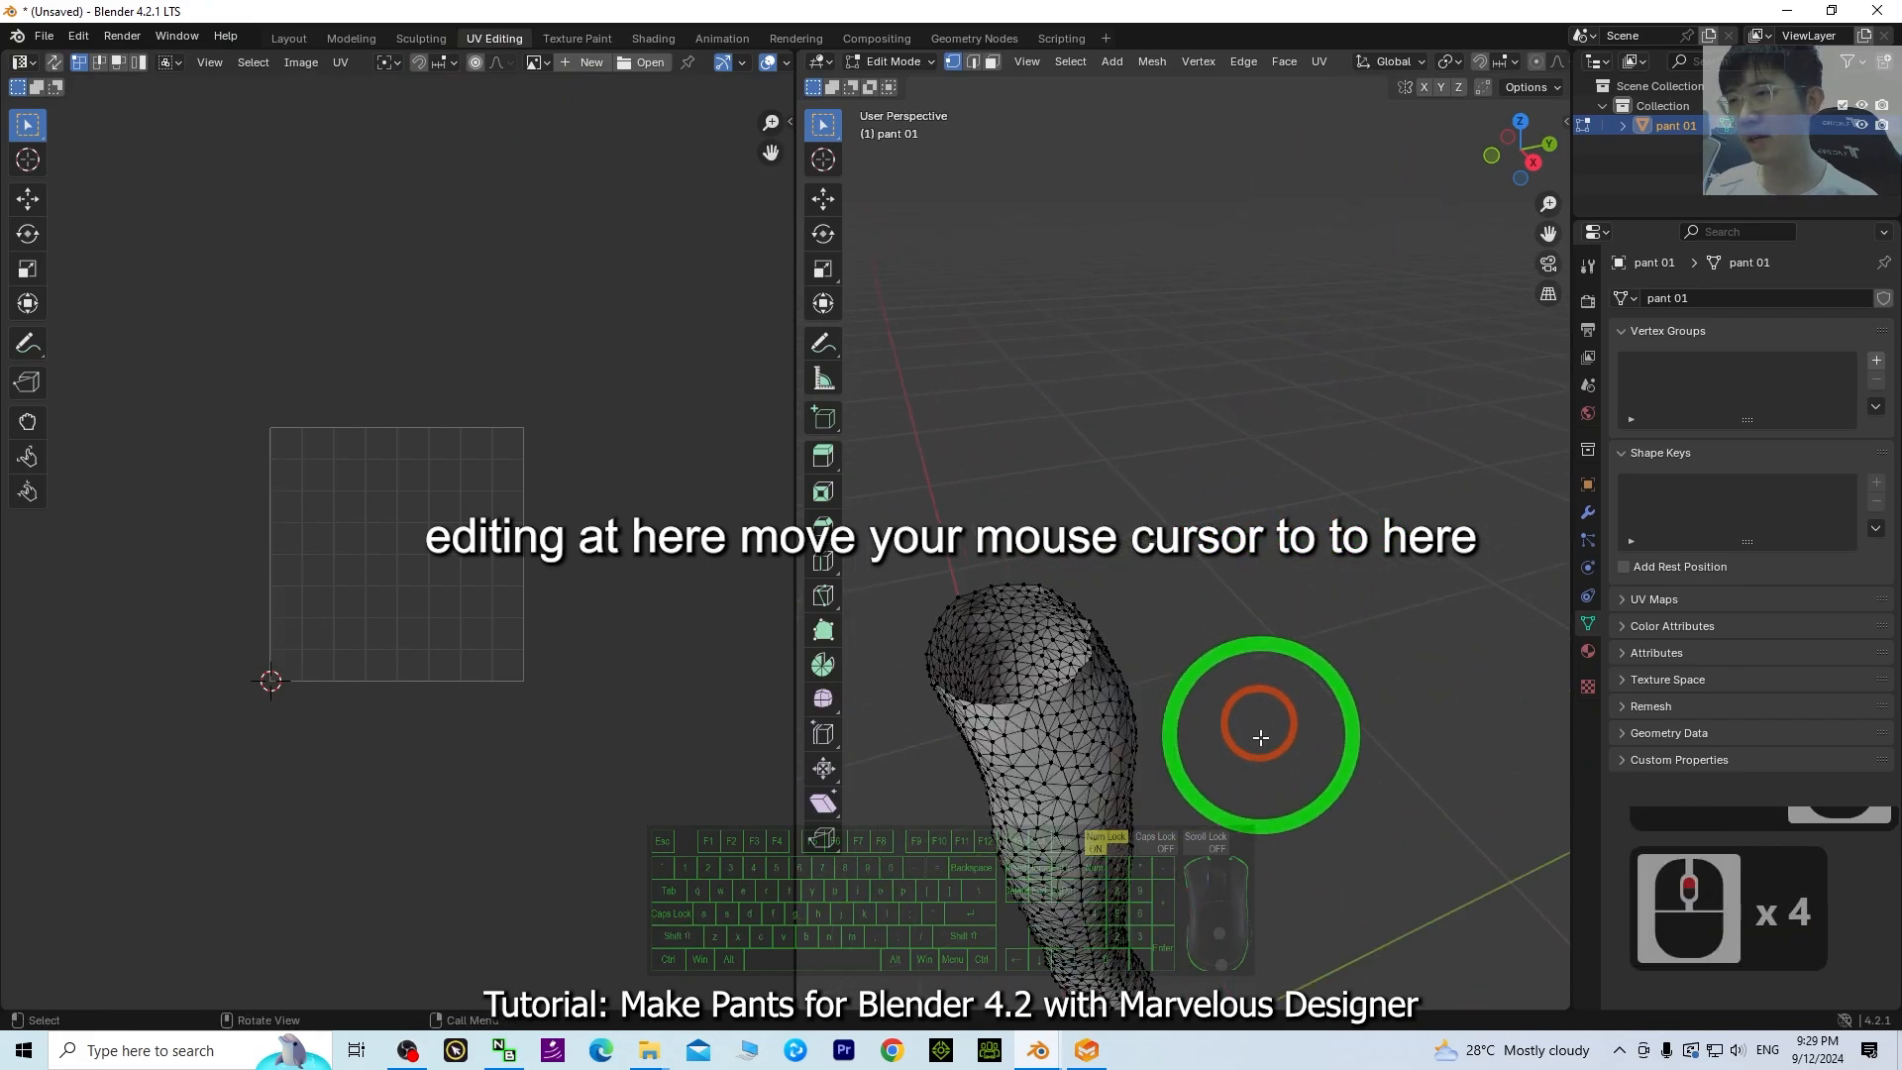
pyautogui.moveTo(1248, 737); pyautogui.dragTo(1417, 548, button='middle')
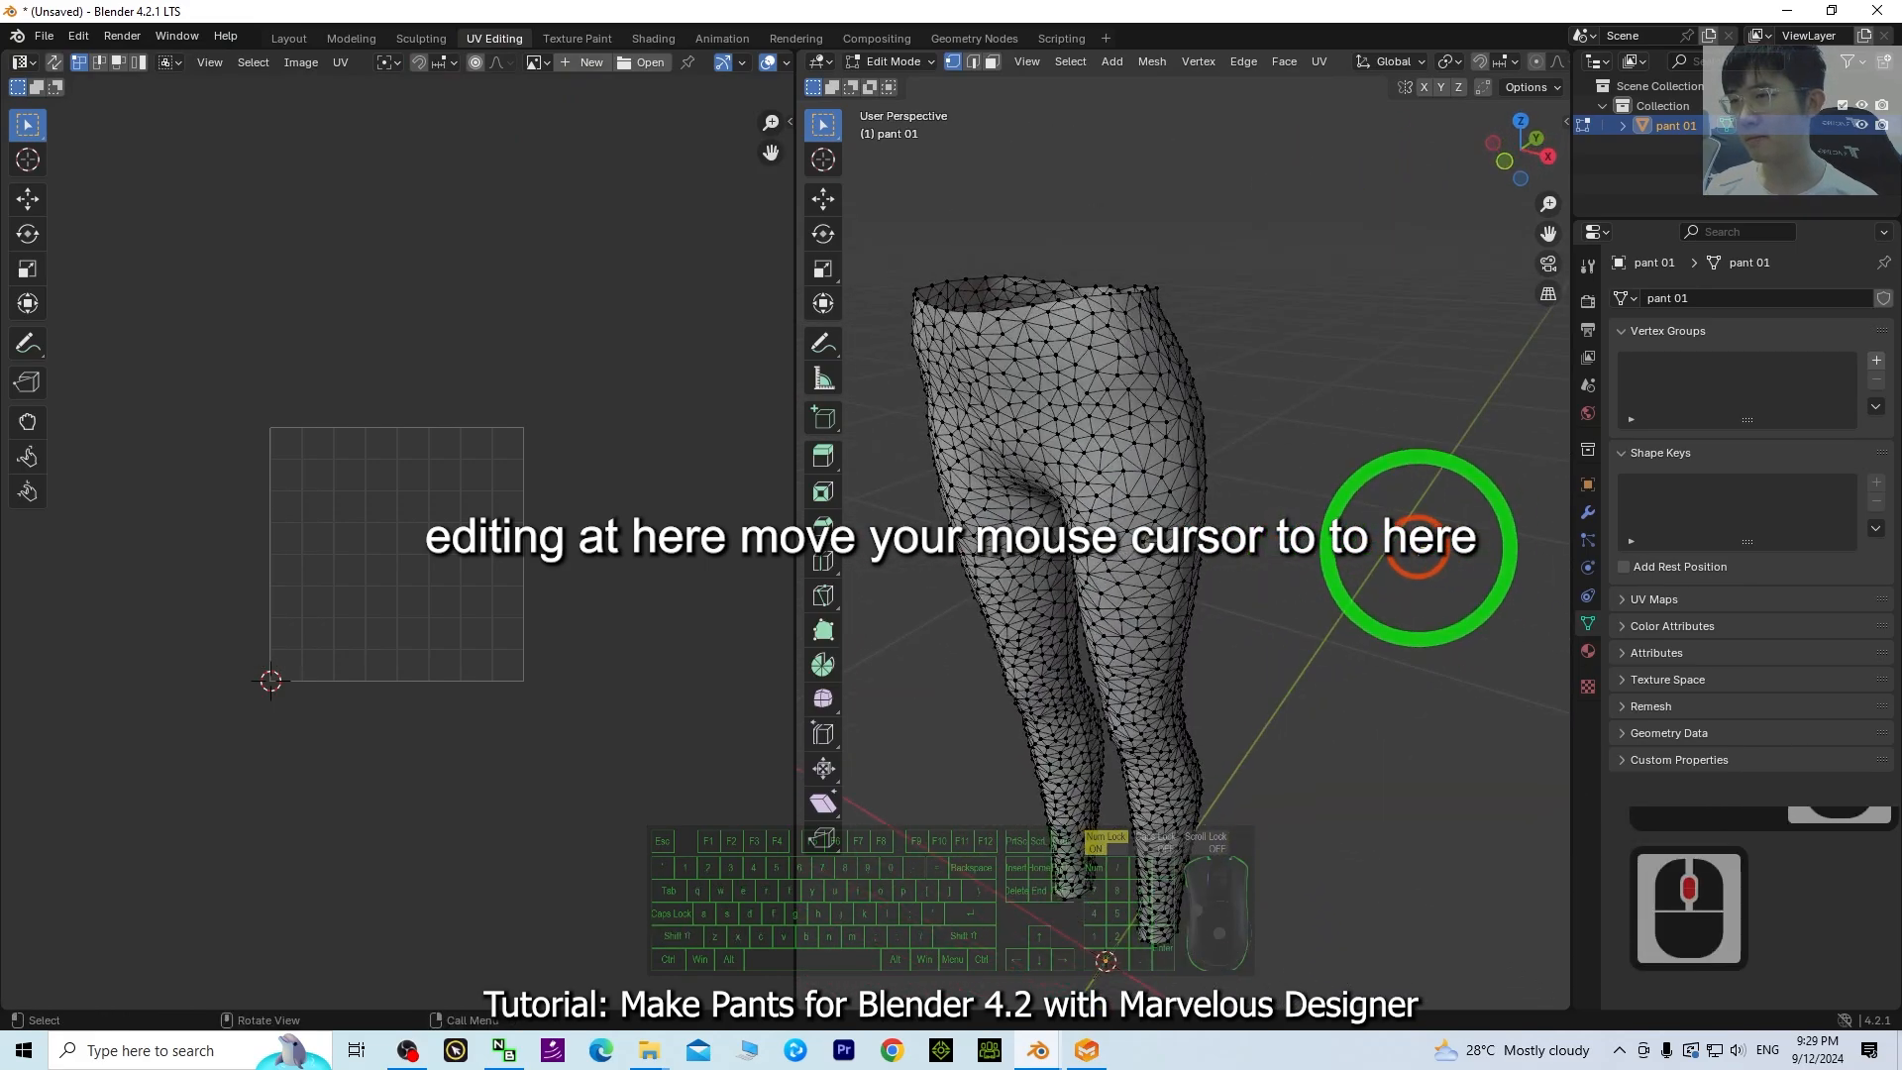
pyautogui.tripleClick(1417, 547)
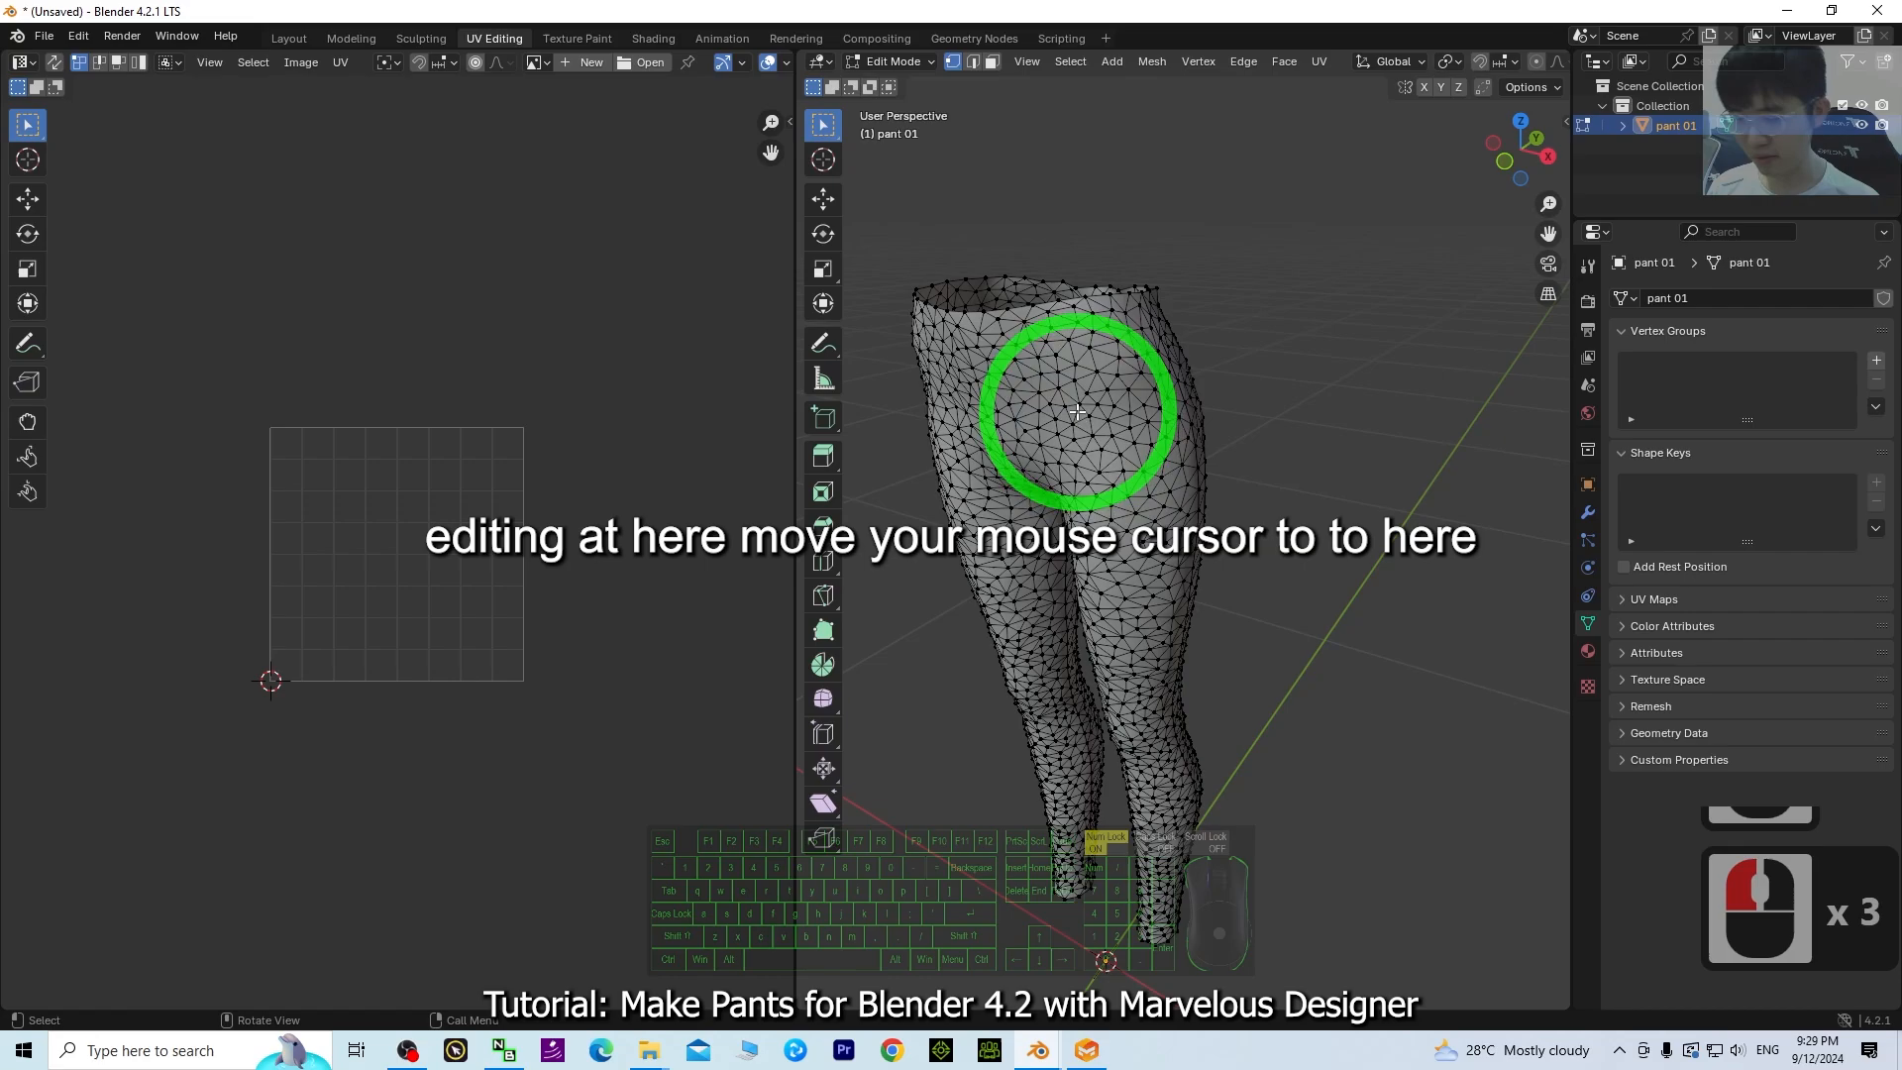
pyautogui.press('l')
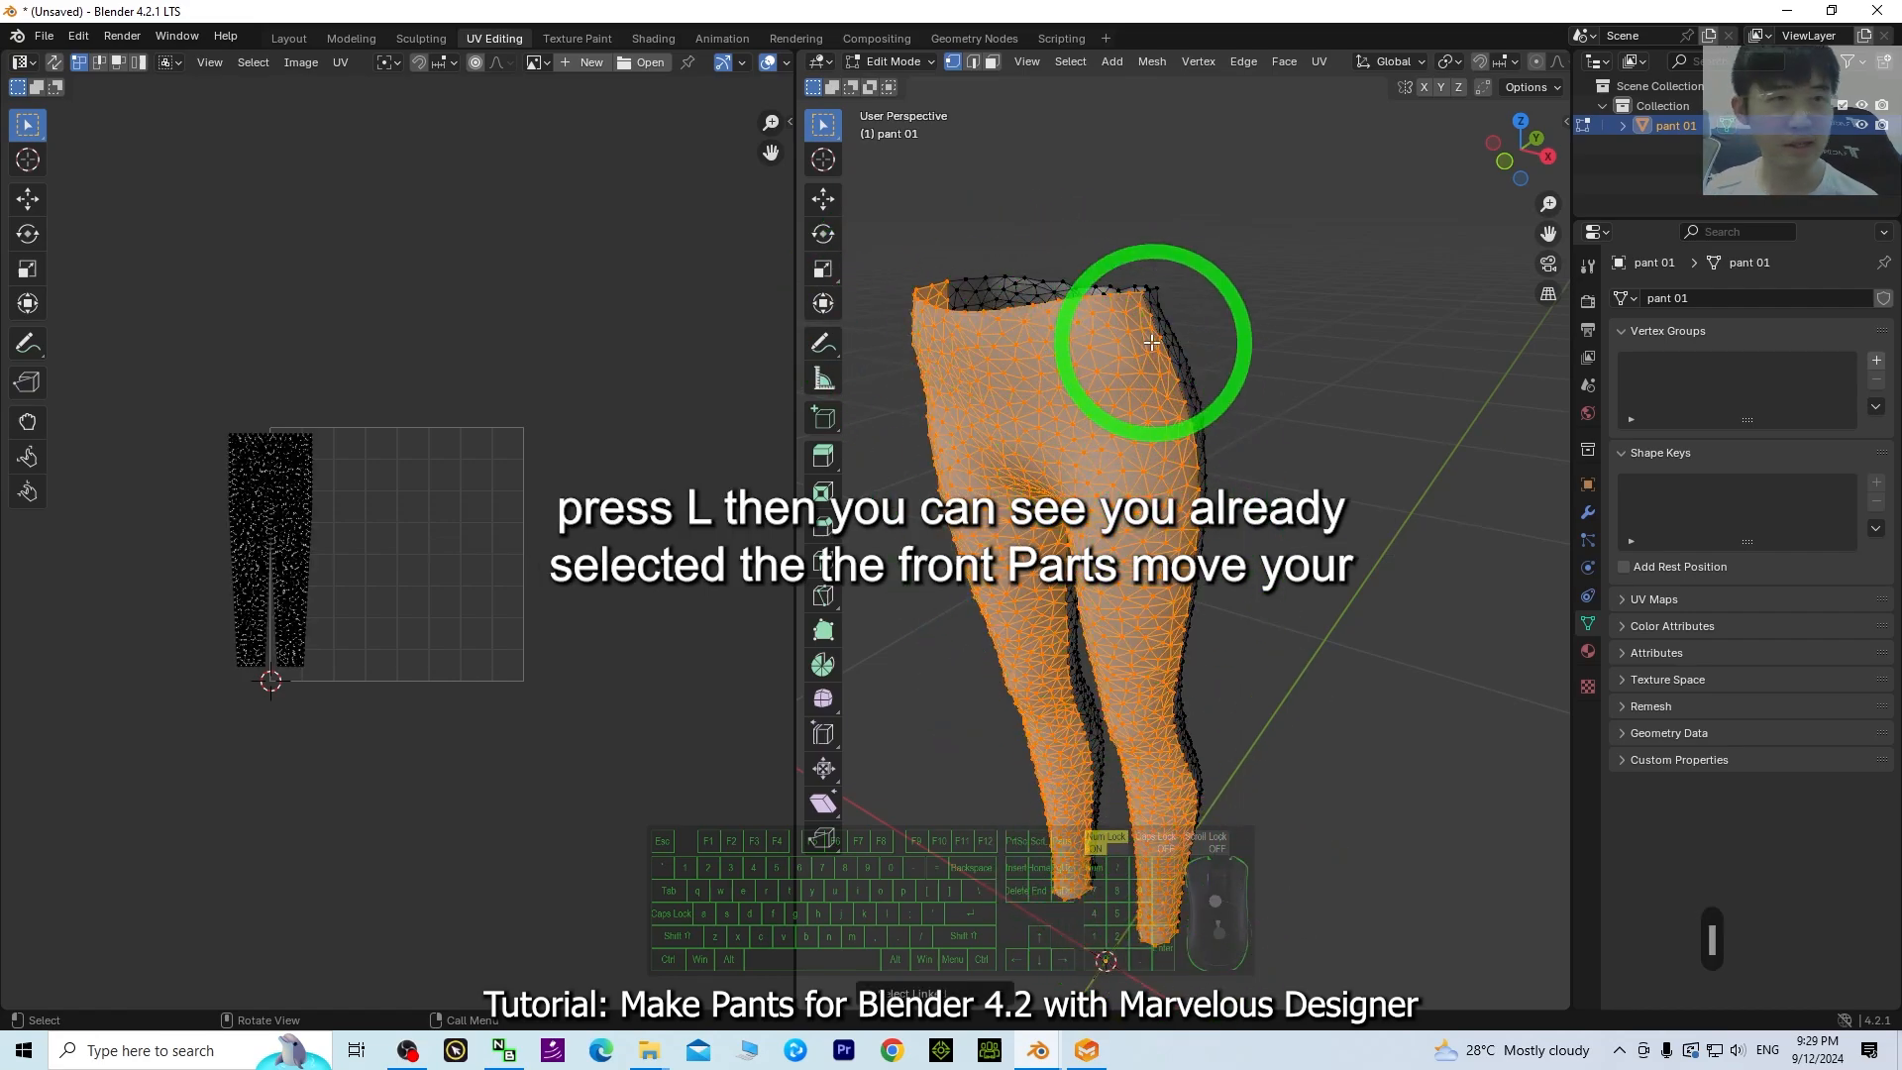
pyautogui.moveTo(1488, 663)
pyautogui.mouseDown(button='middle')
pyautogui.moveTo(1317, 658)
pyautogui.moveTo(1477, 658)
pyautogui.mouseUp(button='middle')
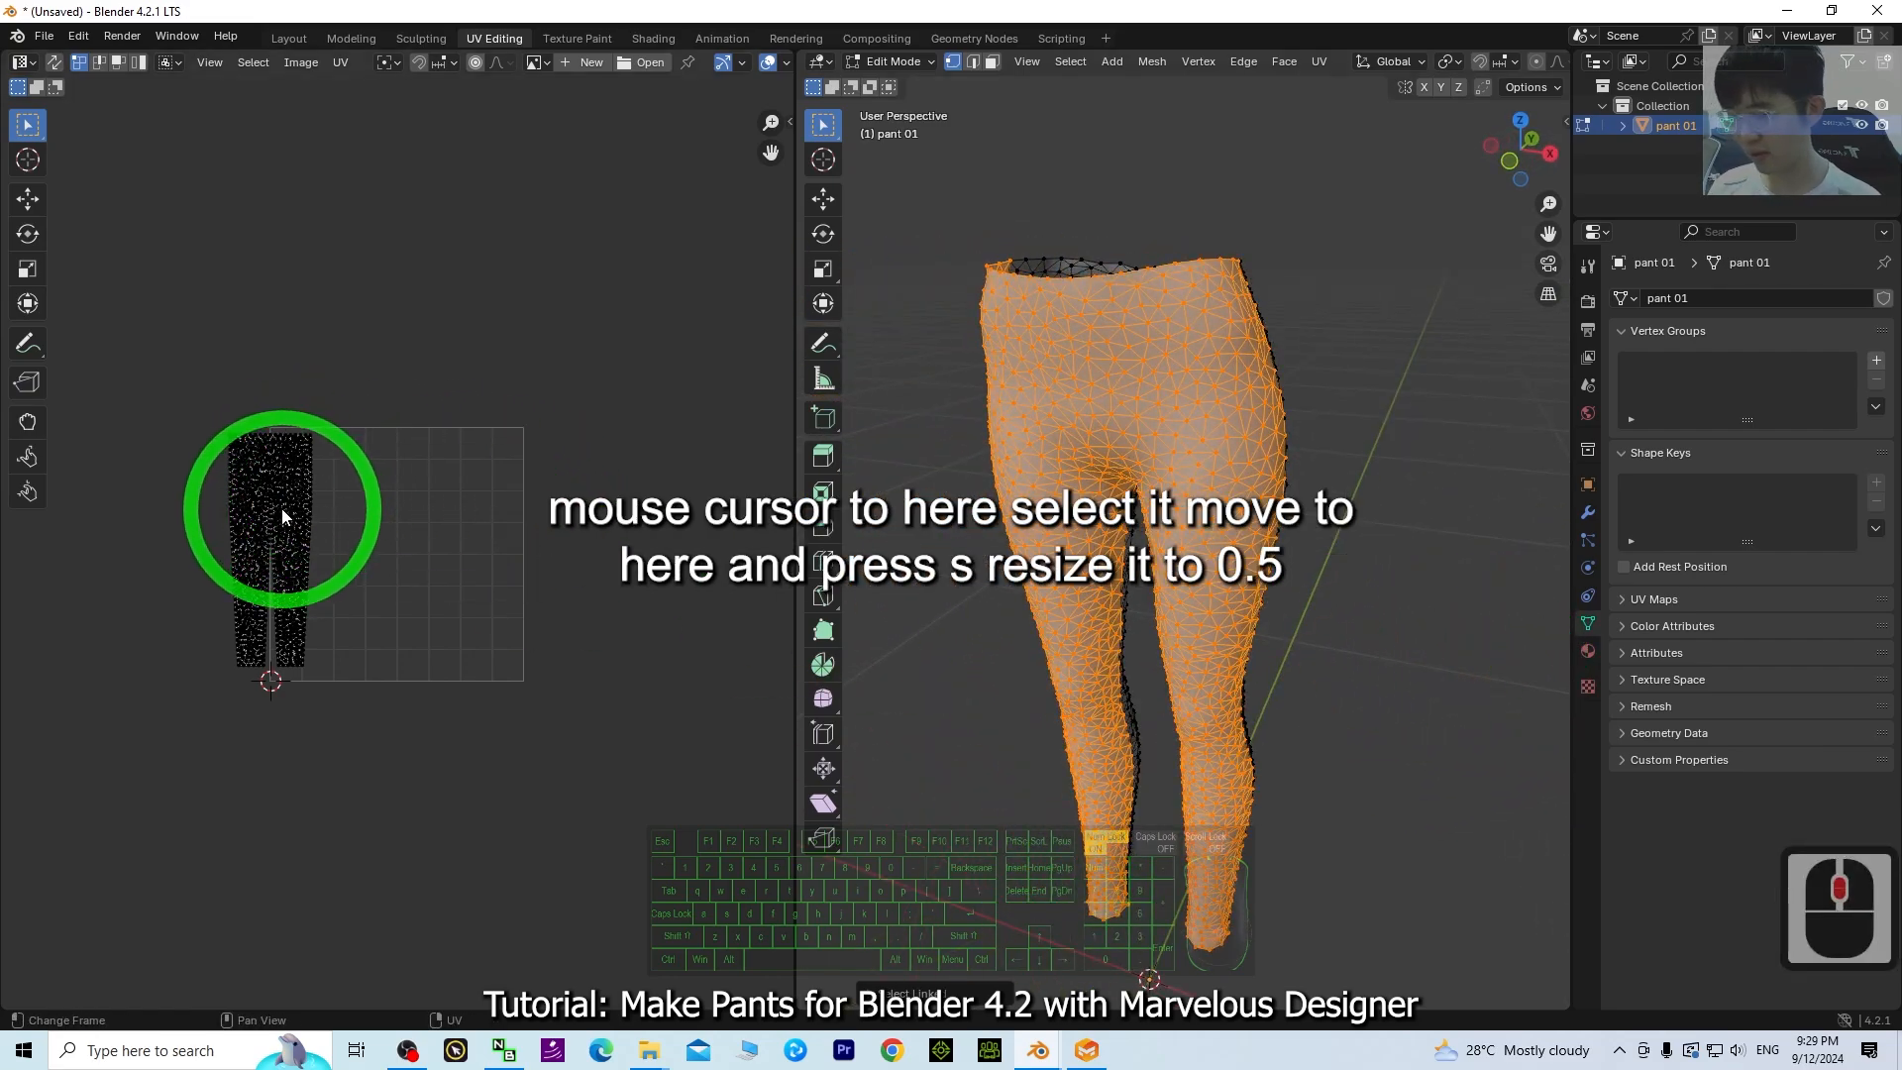
# - Select the front piece's UV island and move it along X until it lies inside the UV square
pyautogui.press('l')
pyautogui.click(28, 199)
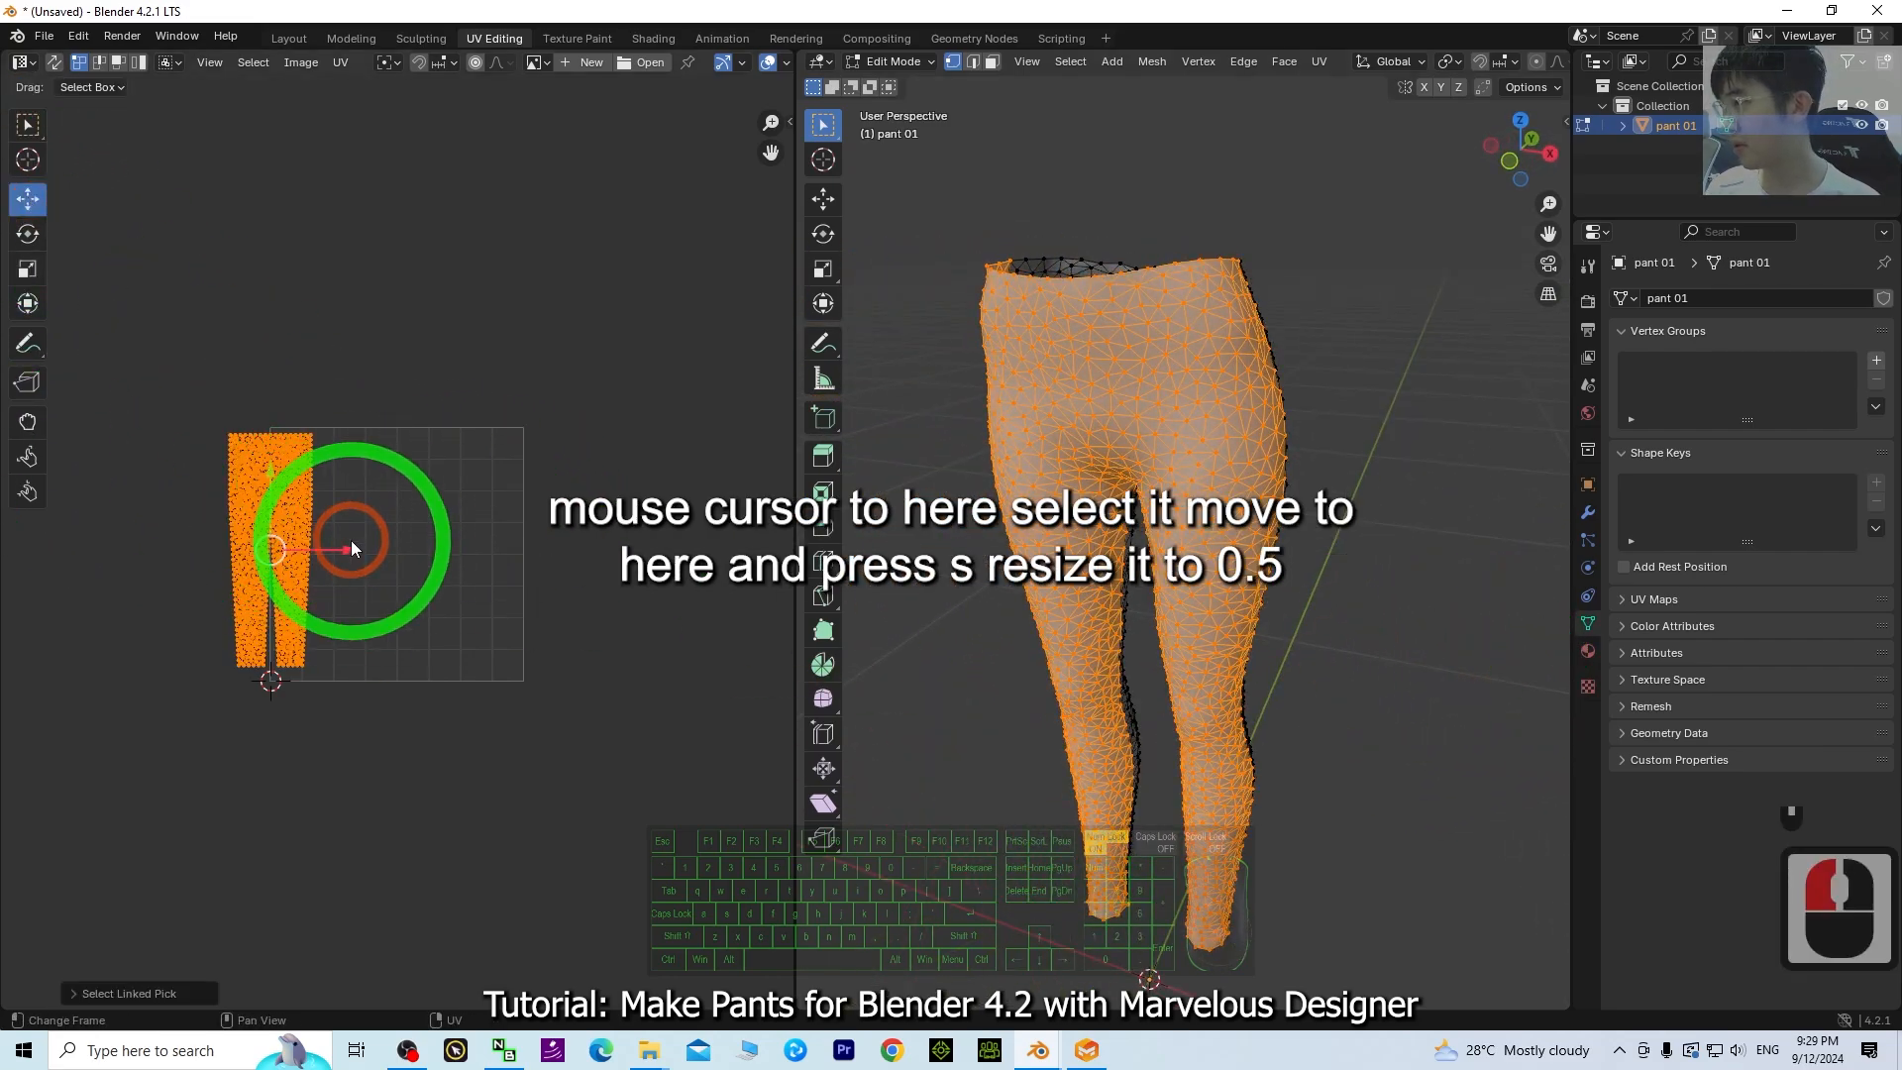
pyautogui.moveTo(351, 539); pyautogui.dragTo(424, 557)
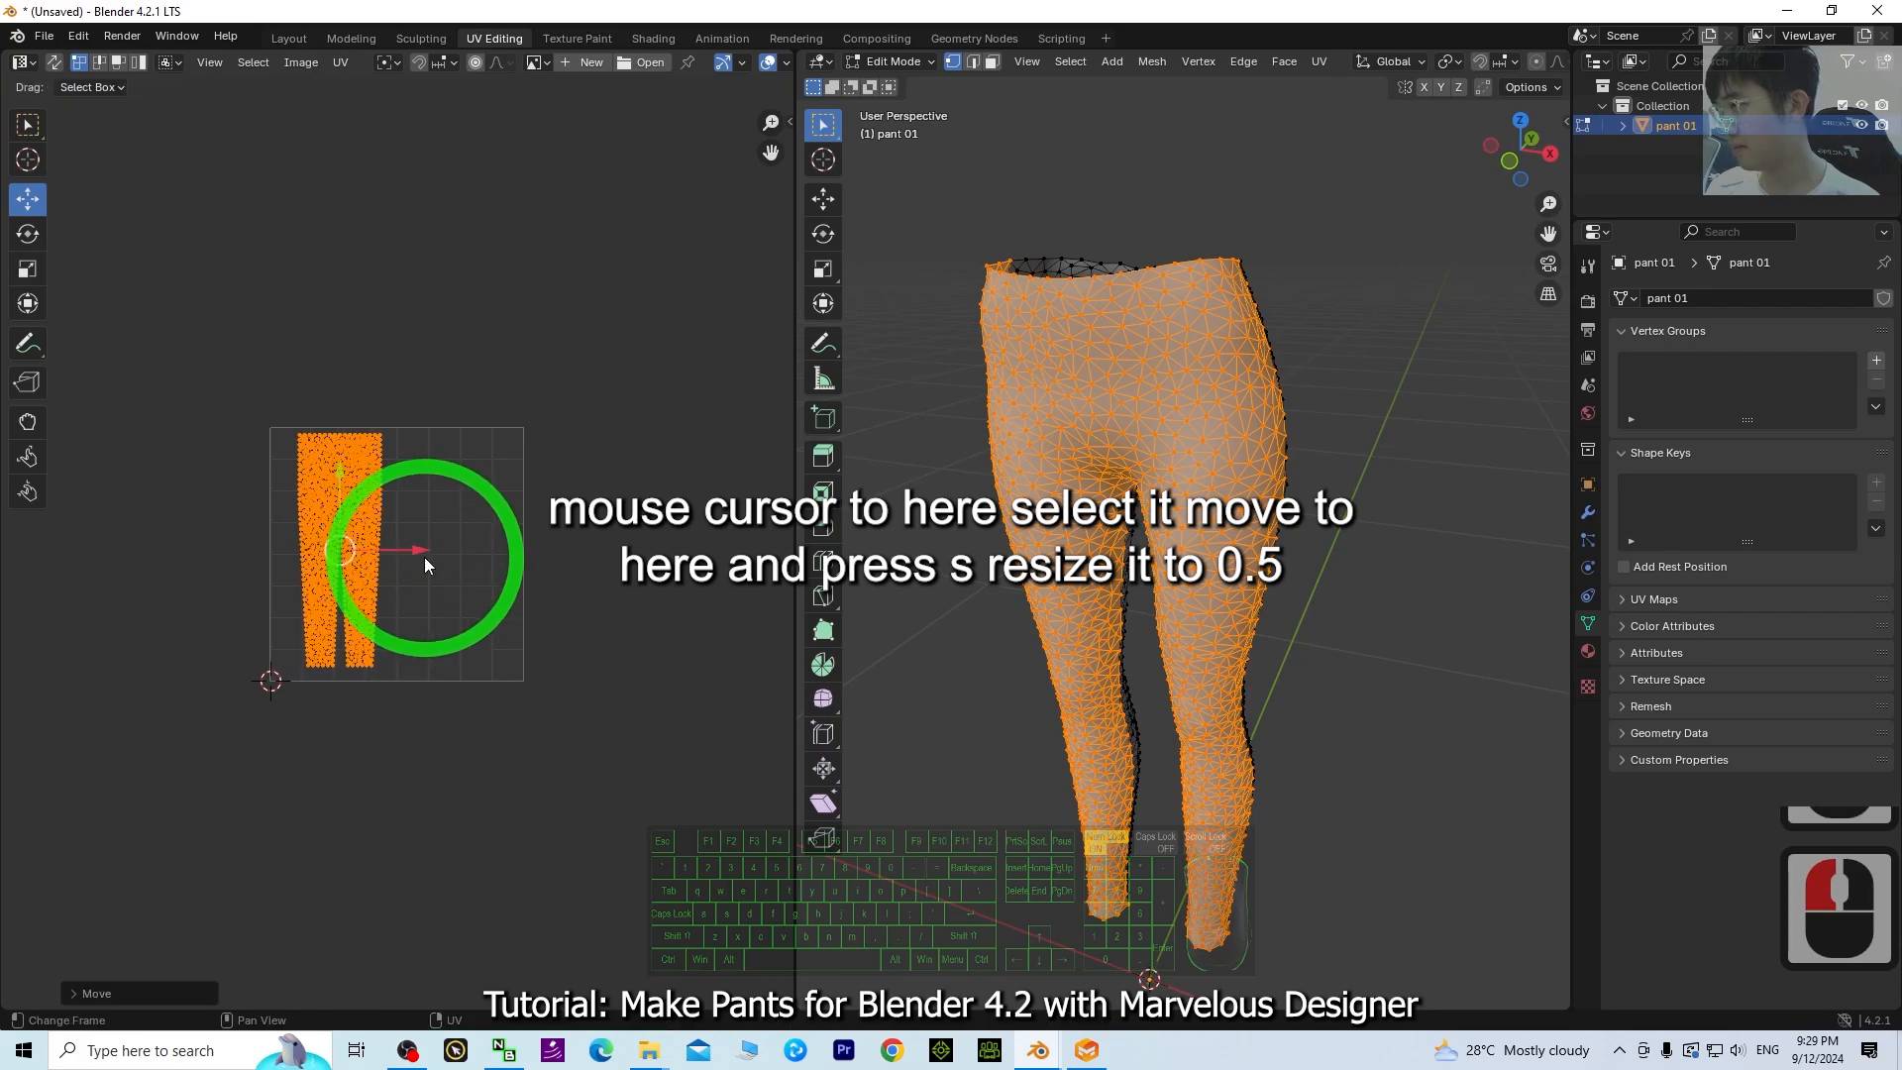
# - Scale the front UV island by 0.5 on X, Y and Z
pyautogui.press('s')
pyautogui.click(176, 915)
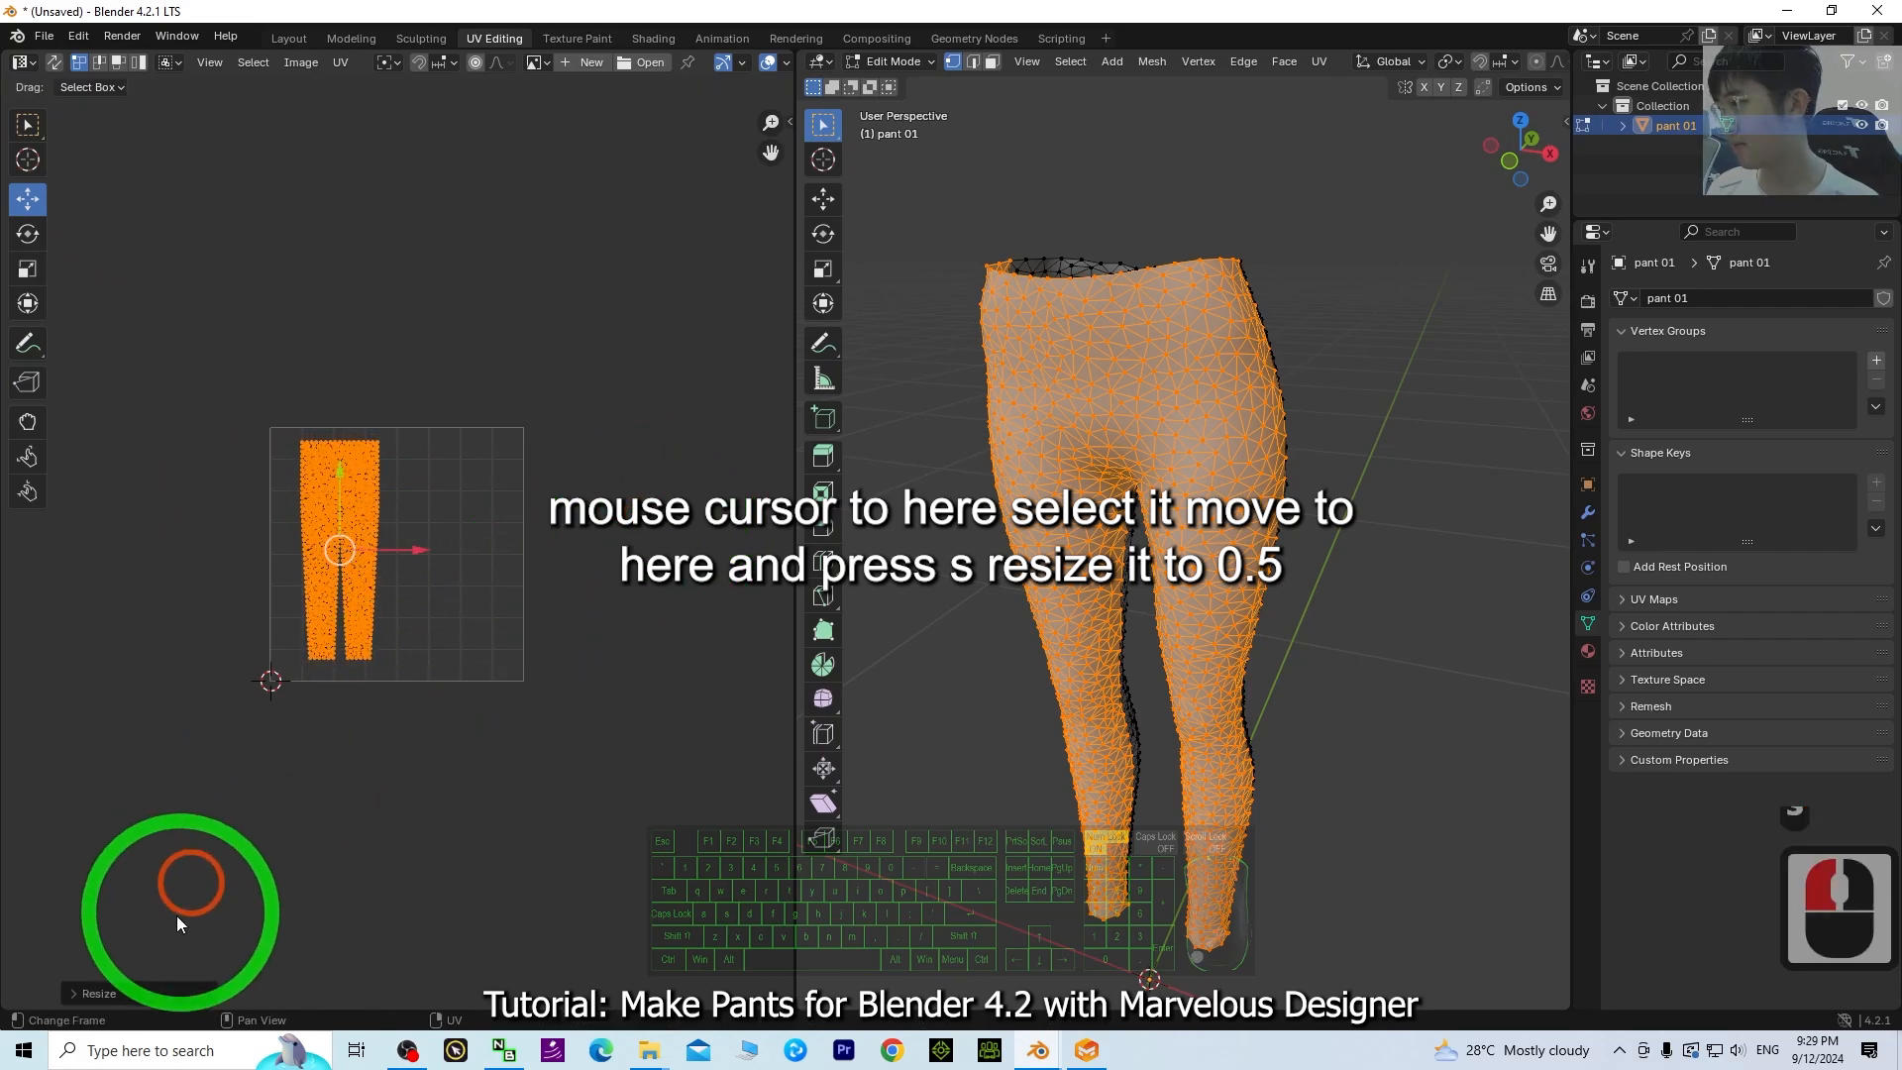
pyautogui.click(137, 987)
pyautogui.click(263, 871)
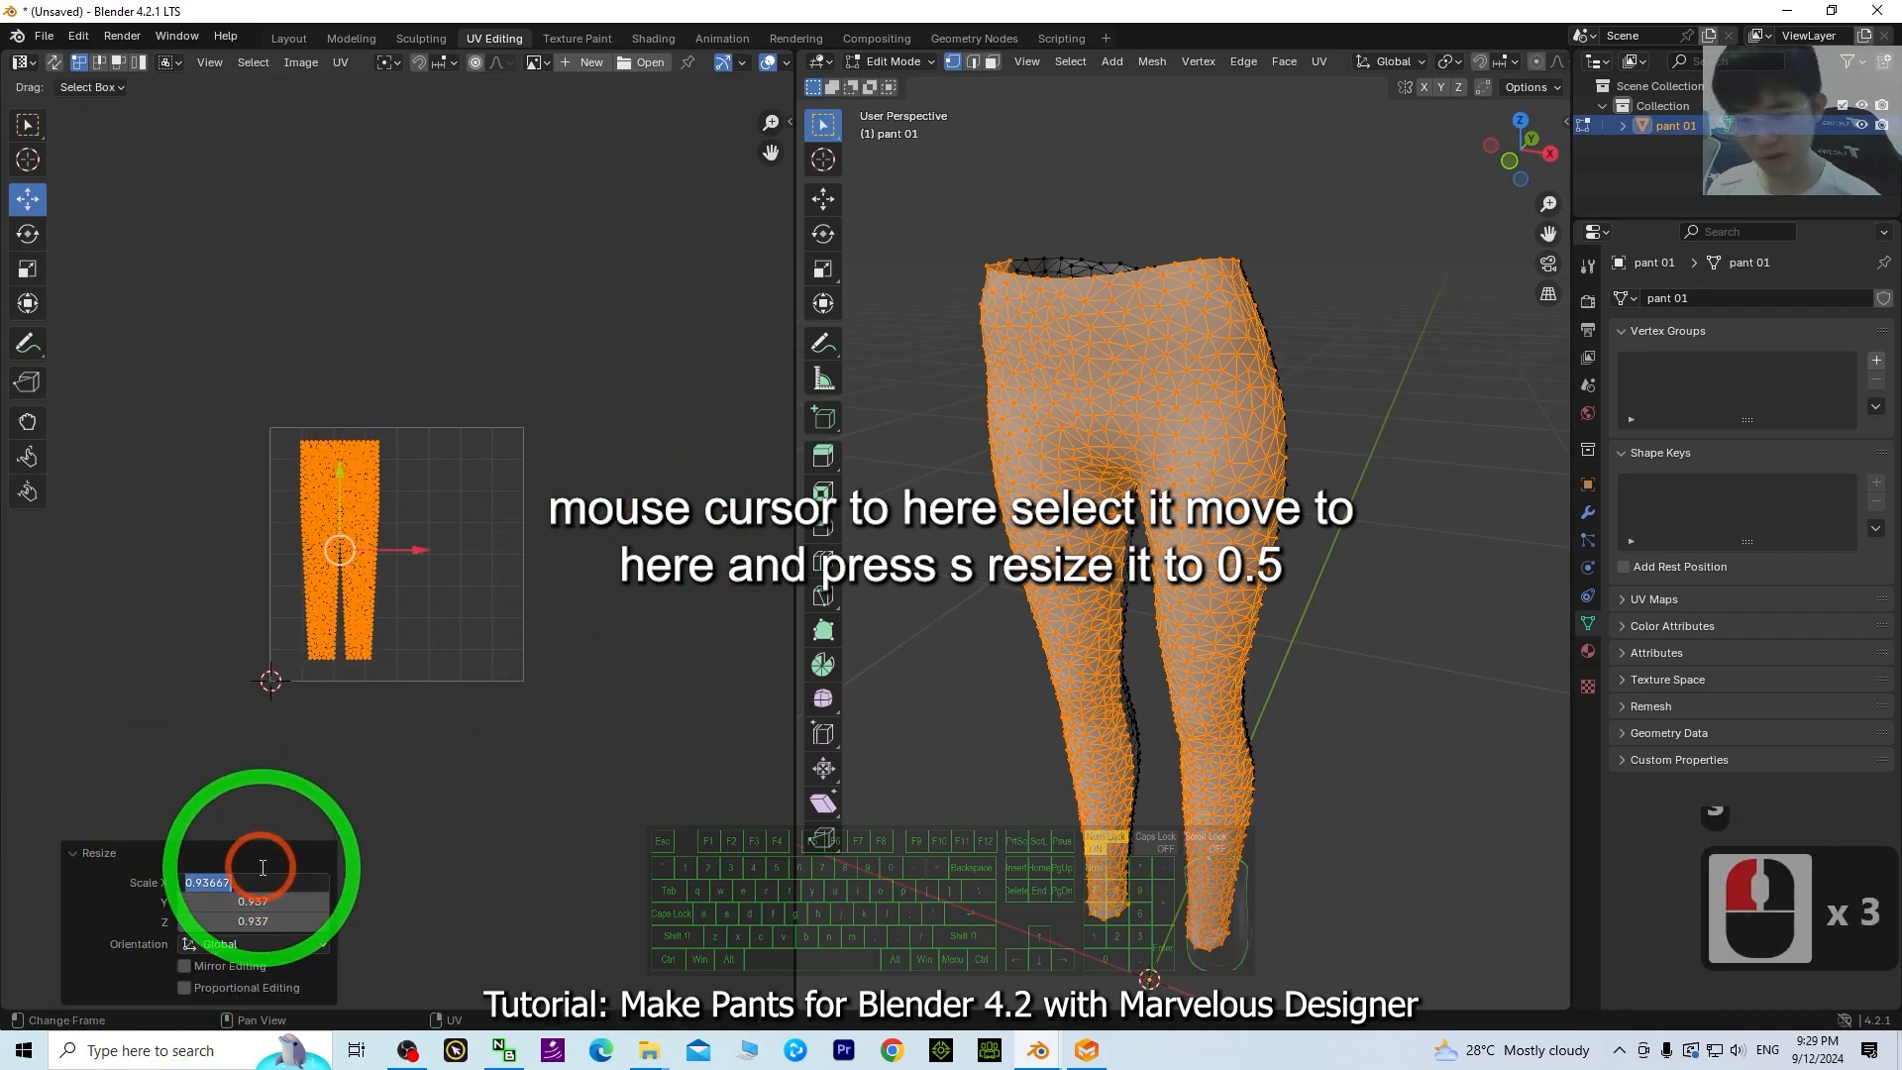
pyautogui.write('0.5')
pyautogui.doubleClick(243, 901)
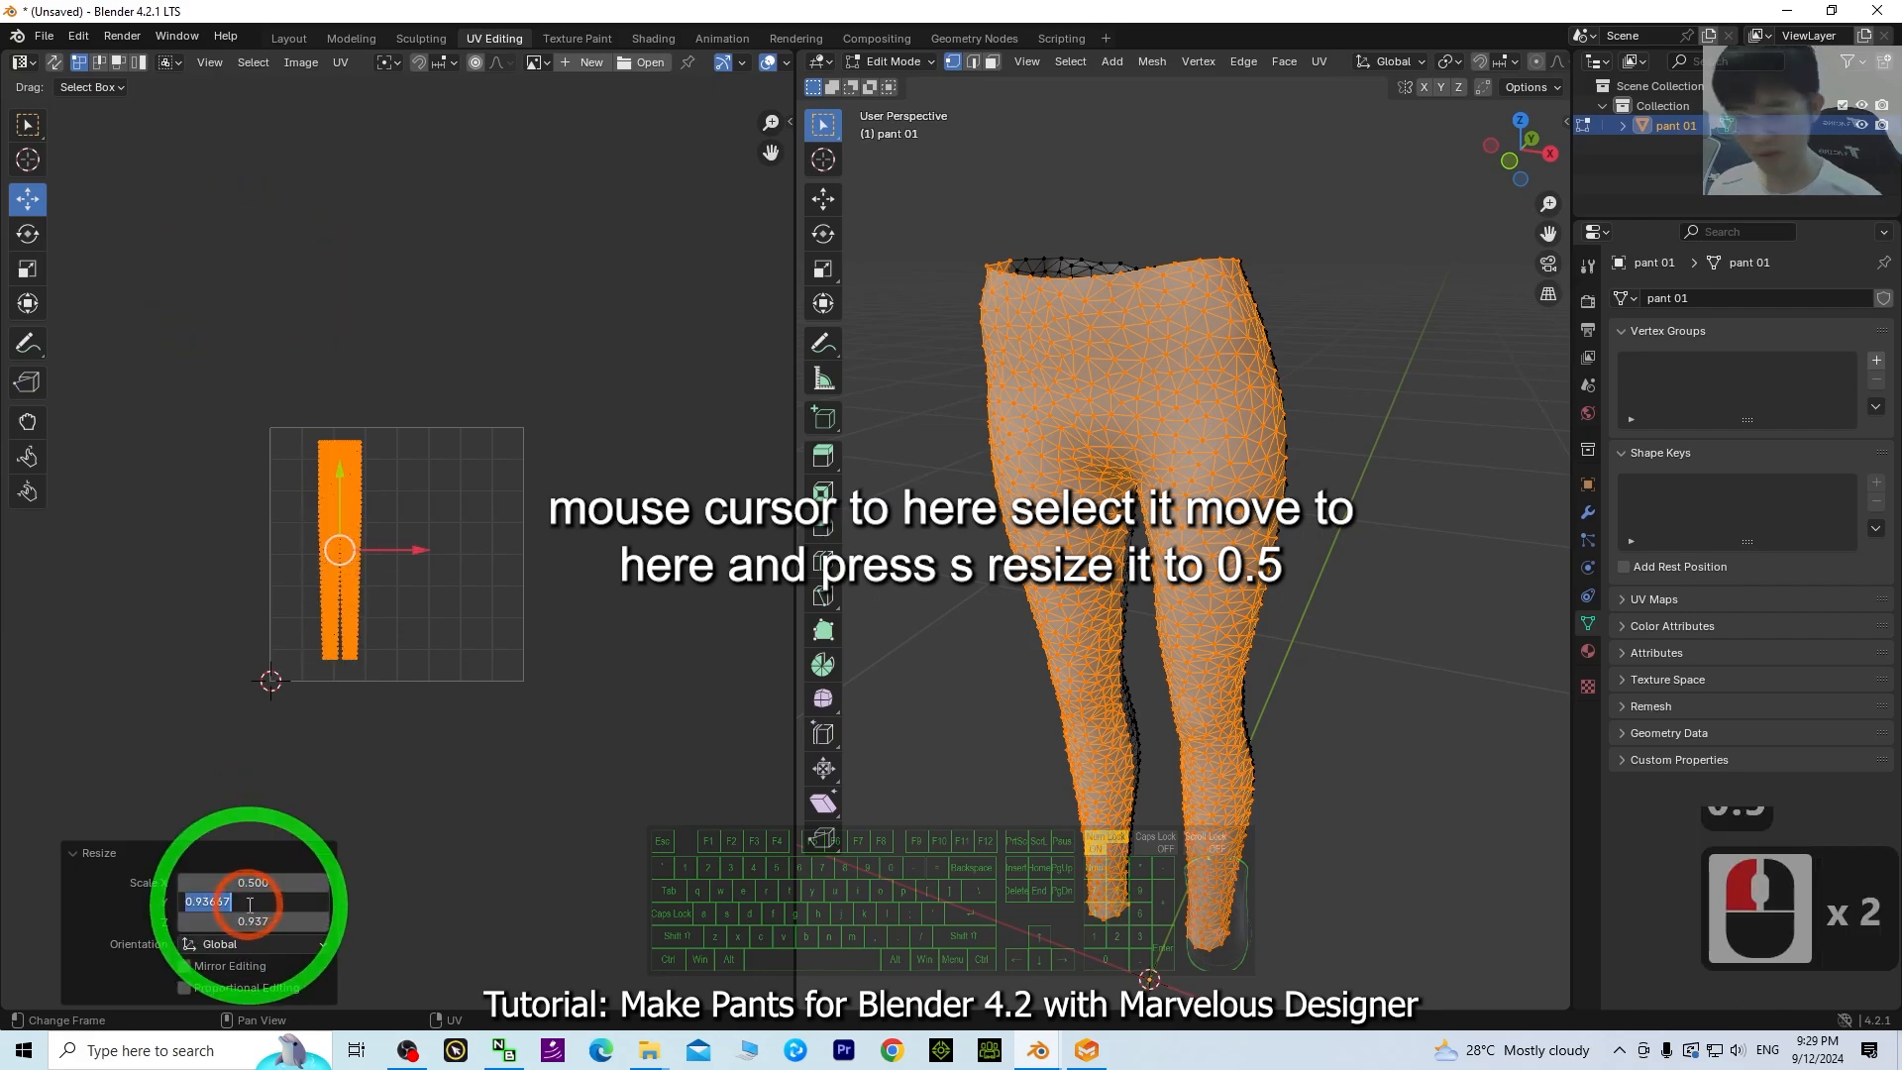
pyautogui.write('0.5')
pyautogui.press('Return')
pyautogui.click(263, 923)
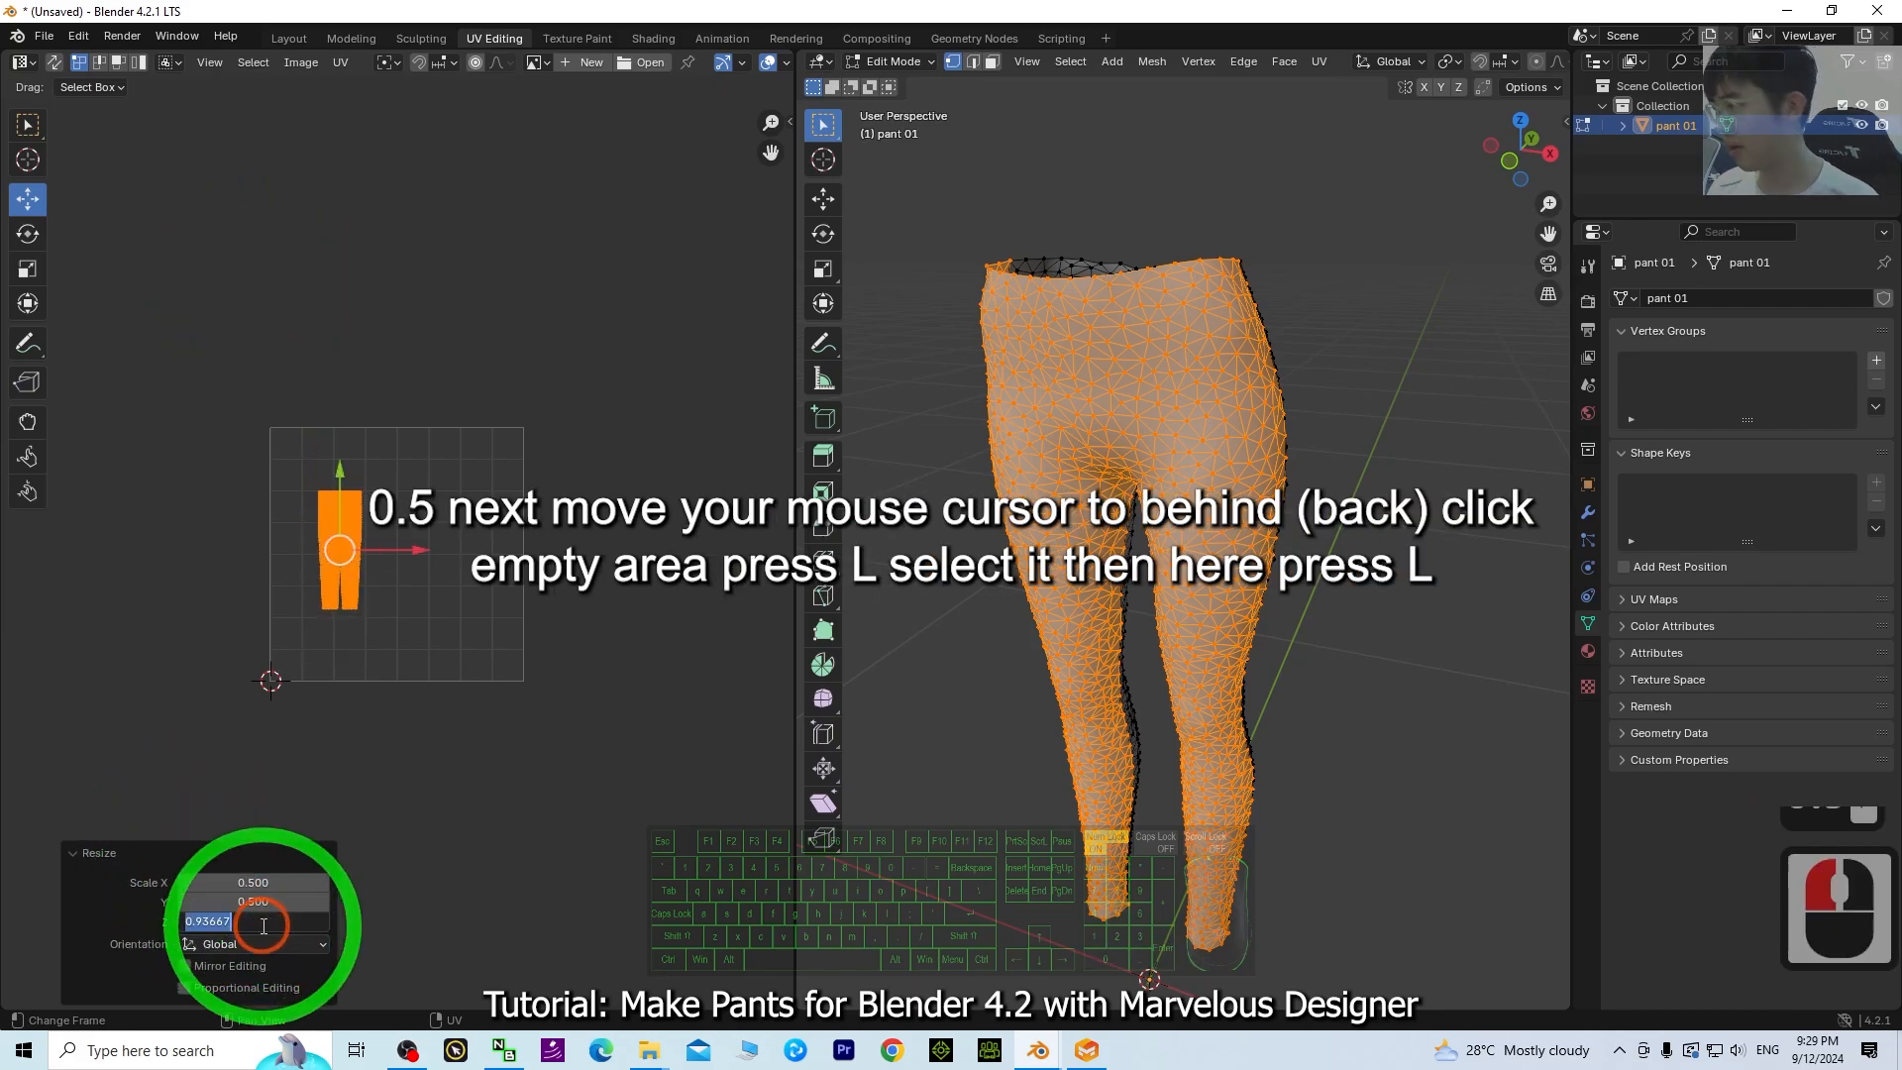
pyautogui.write('0.500')
# - Shift the scaled front UV island a little along X toward the middle of the UV square
pyautogui.scroll(3, 292, 543)
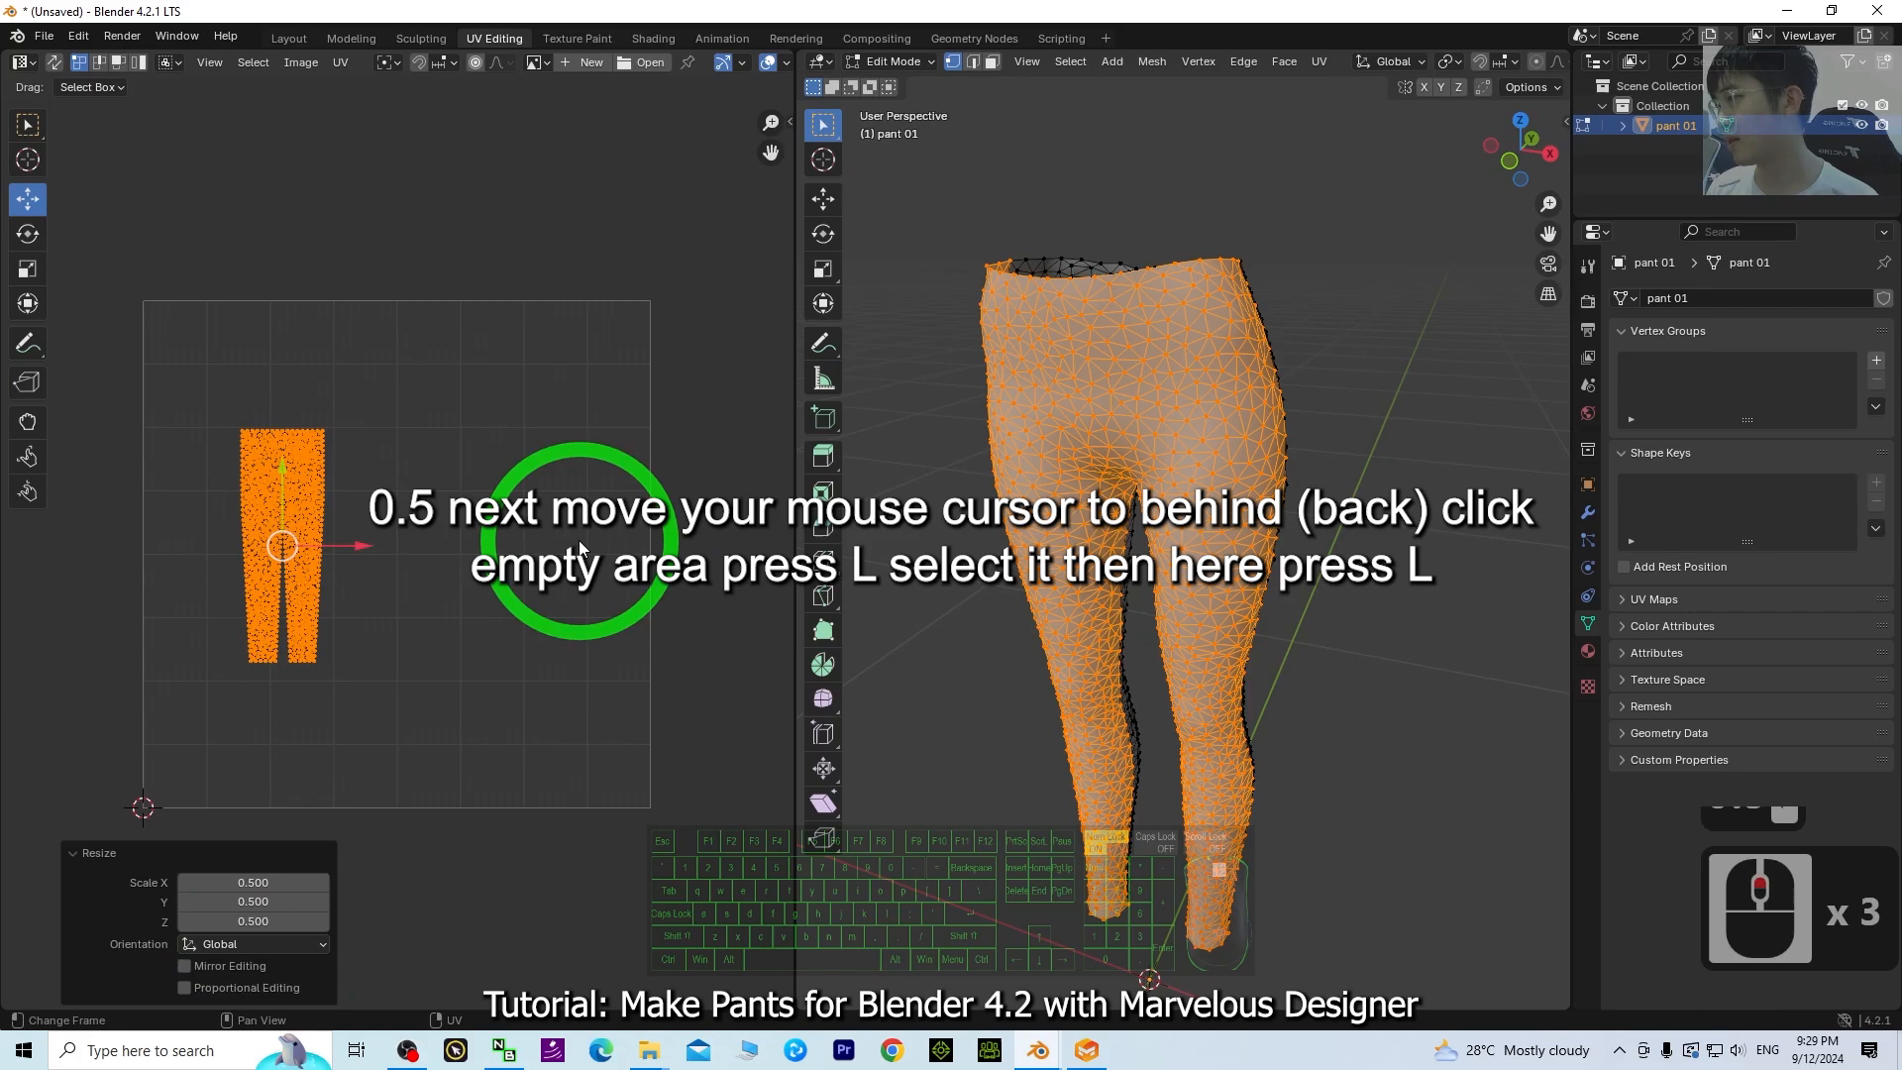
pyautogui.scroll(-2, 446, 520)
pyautogui.moveTo(408, 549); pyautogui.dragTo(431, 555)
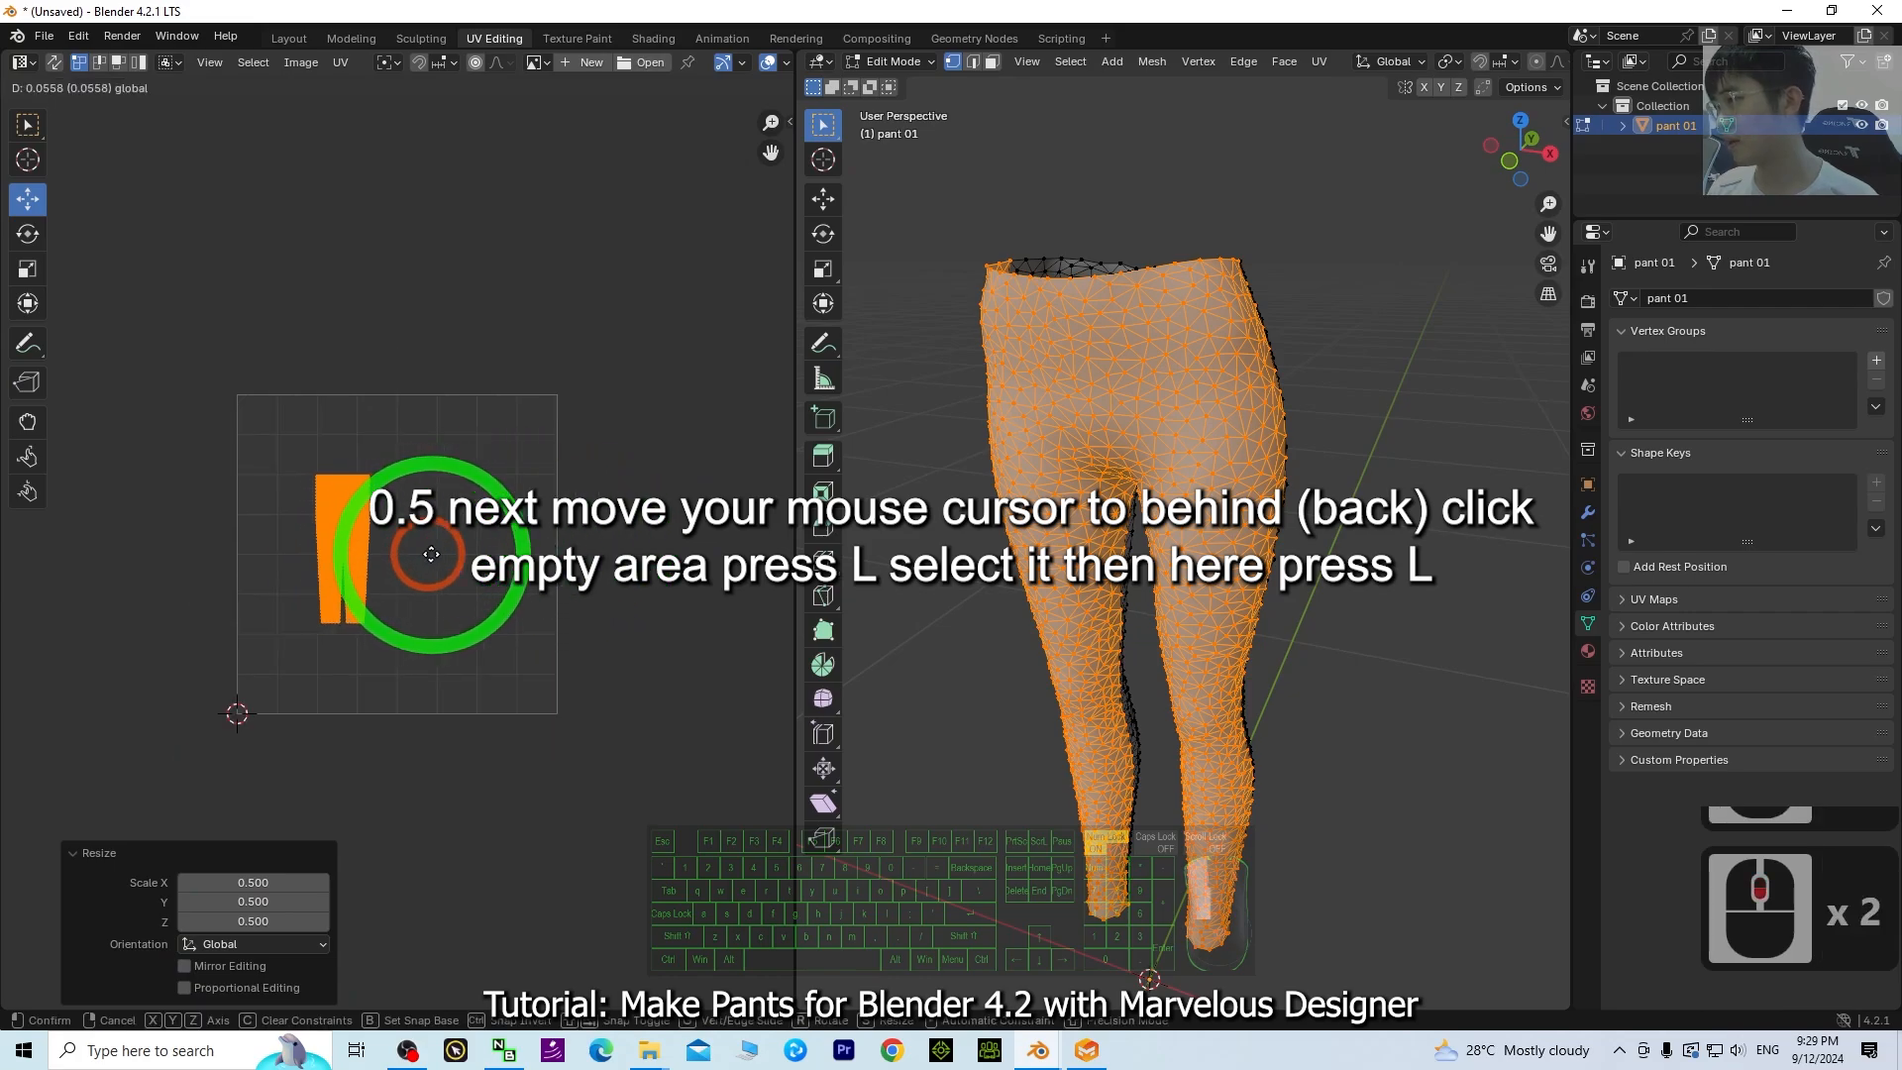
pyautogui.click(442, 555)
# - Select only the linked back piece of the pants mesh together with its UV island
pyautogui.click(1413, 479)
pyautogui.moveTo(1414, 480); pyautogui.dragTo(1189, 402, button='middle')
pyautogui.click(1001, 326)
pyautogui.press('l')
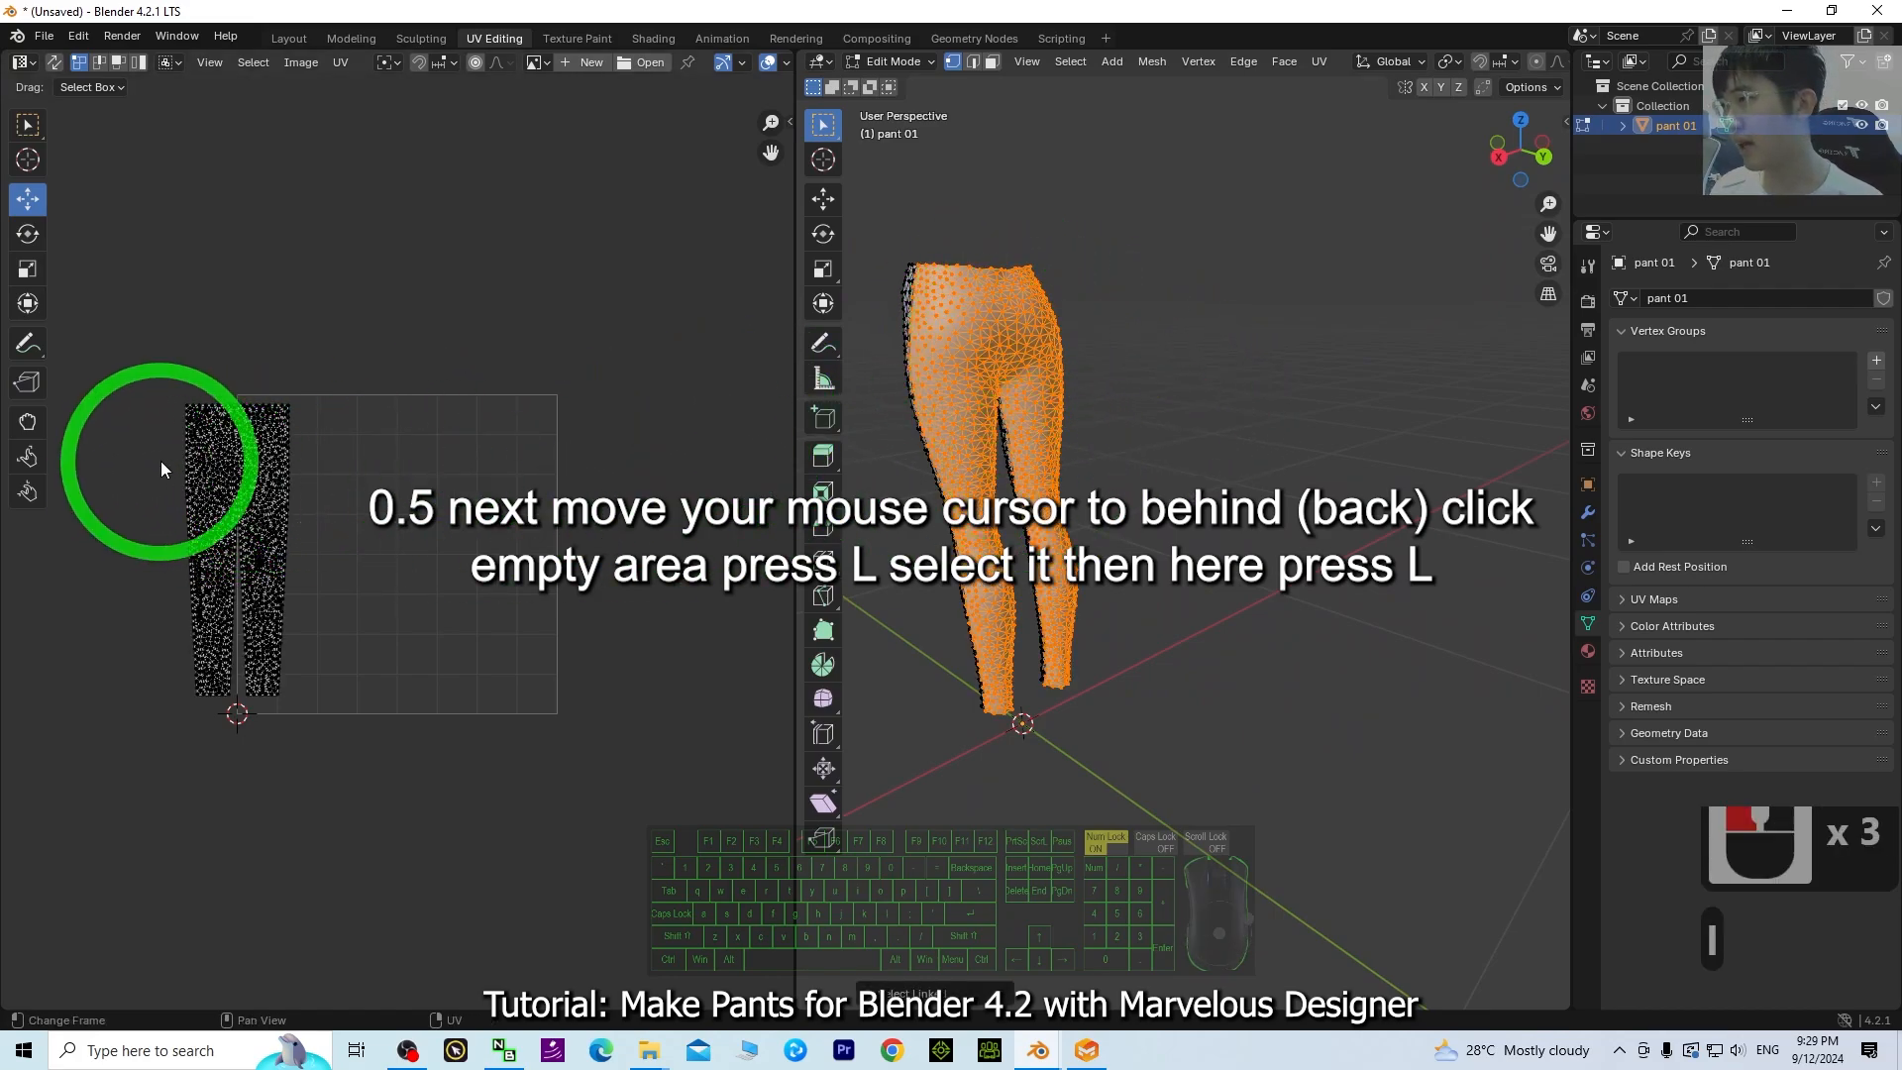
pyautogui.press('l')
# - Scale the back UV island by 0.5 on X, Y and Z, and move it along X into the far half of the UV square
pyautogui.press('s')
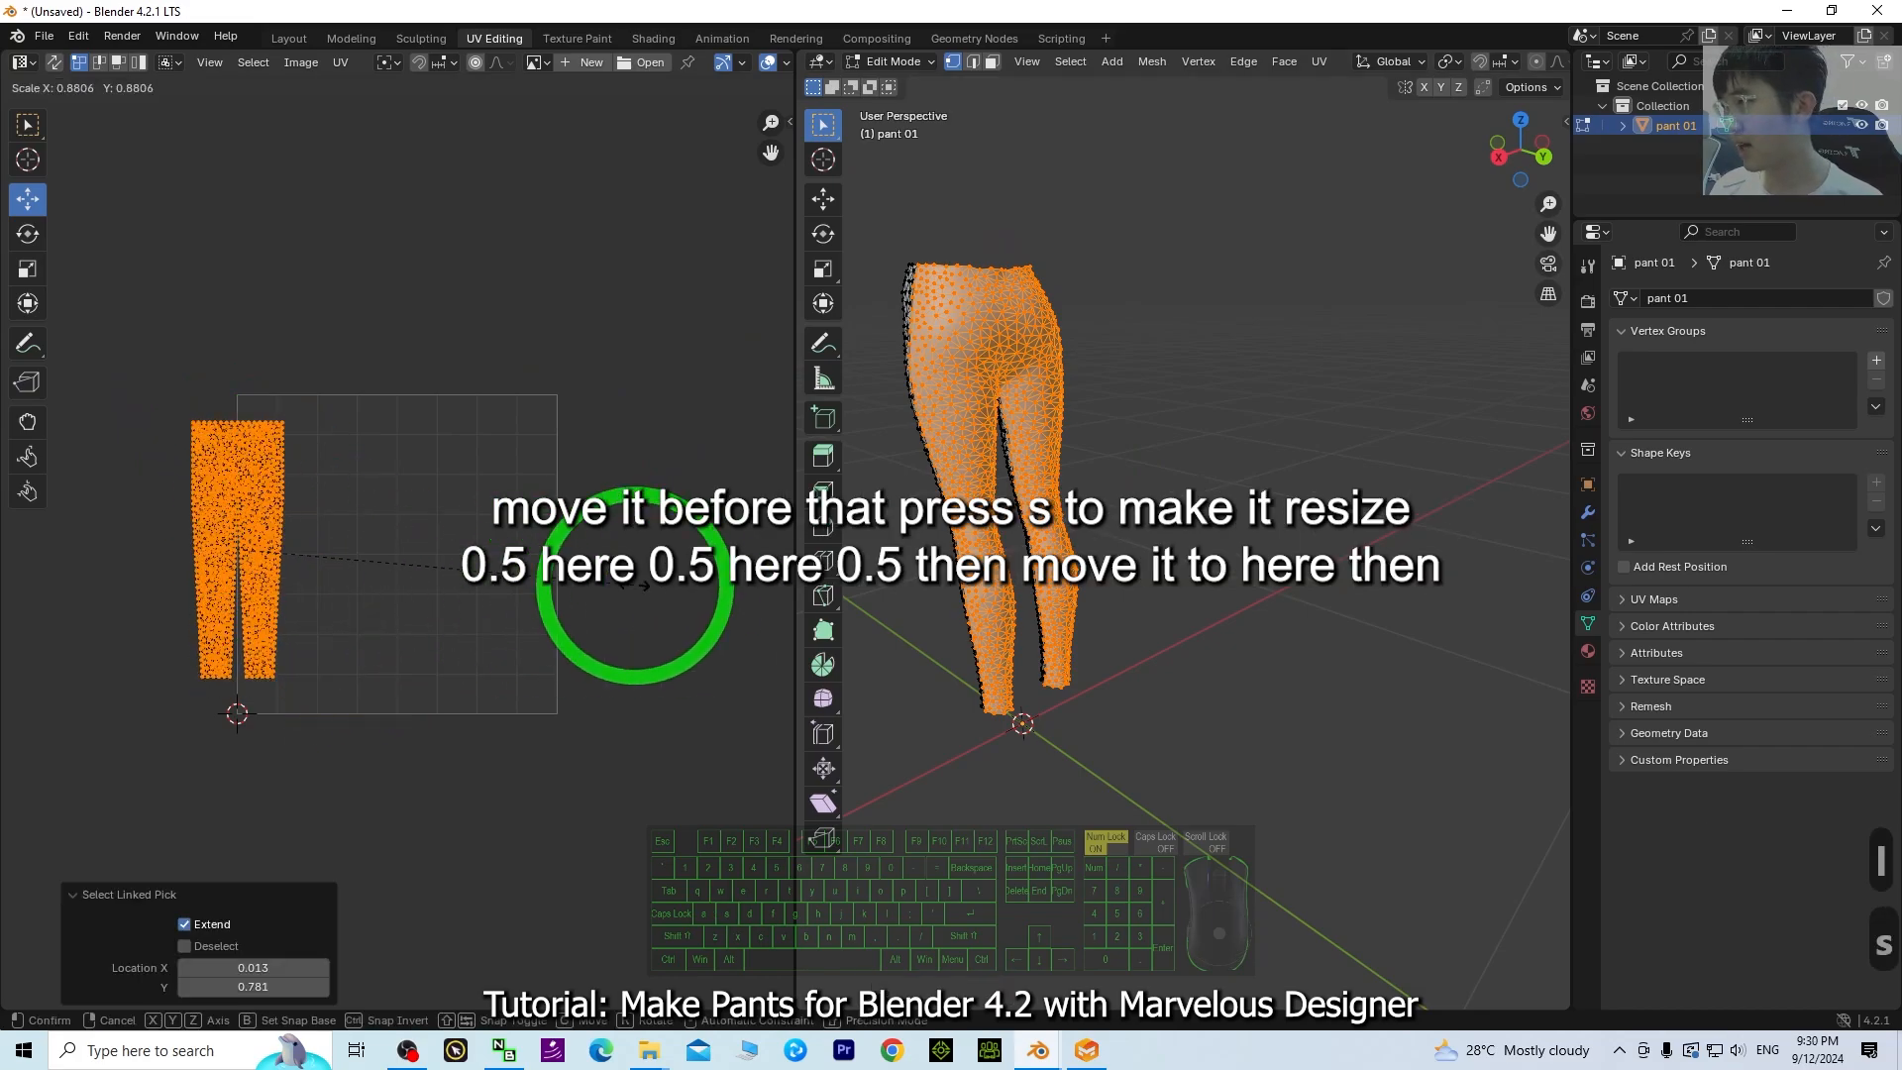
pyautogui.click(349, 768)
pyautogui.doubleClick(253, 882)
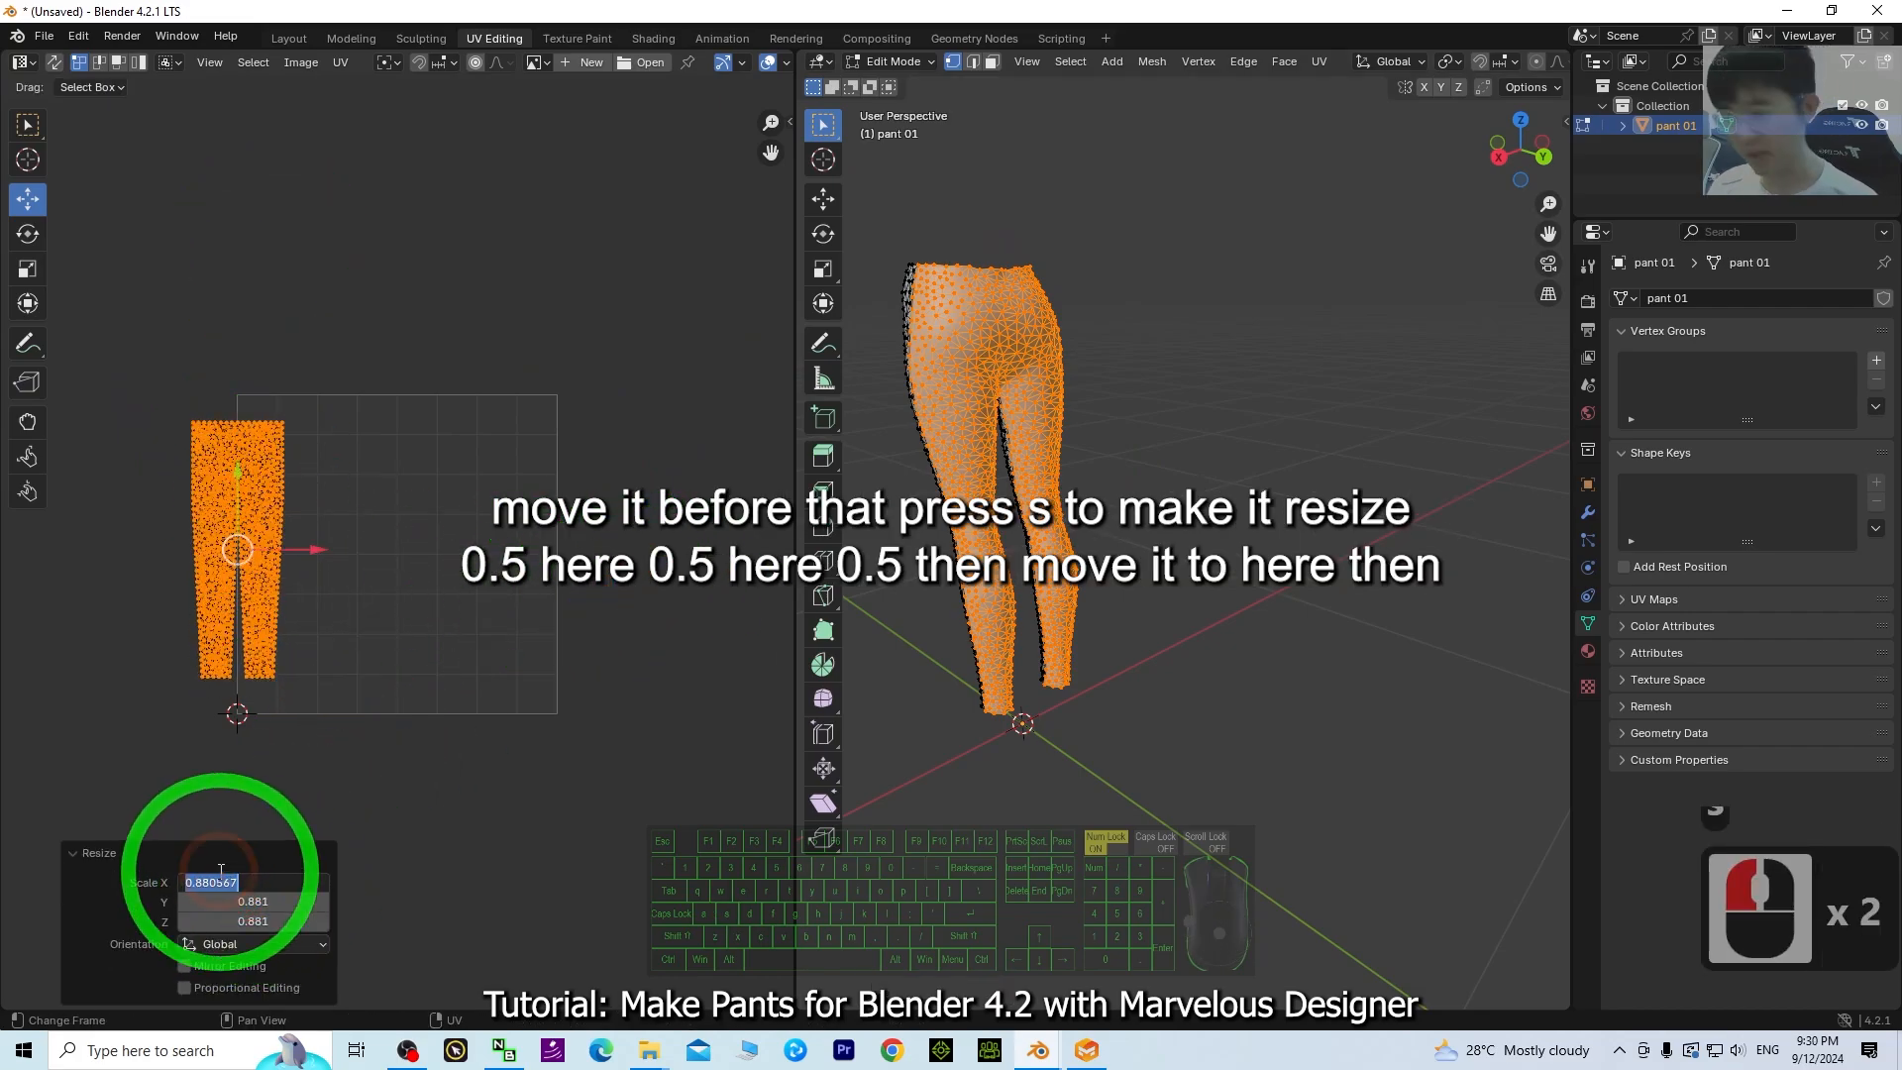
pyautogui.write('0.5')
pyautogui.doubleClick(253, 900)
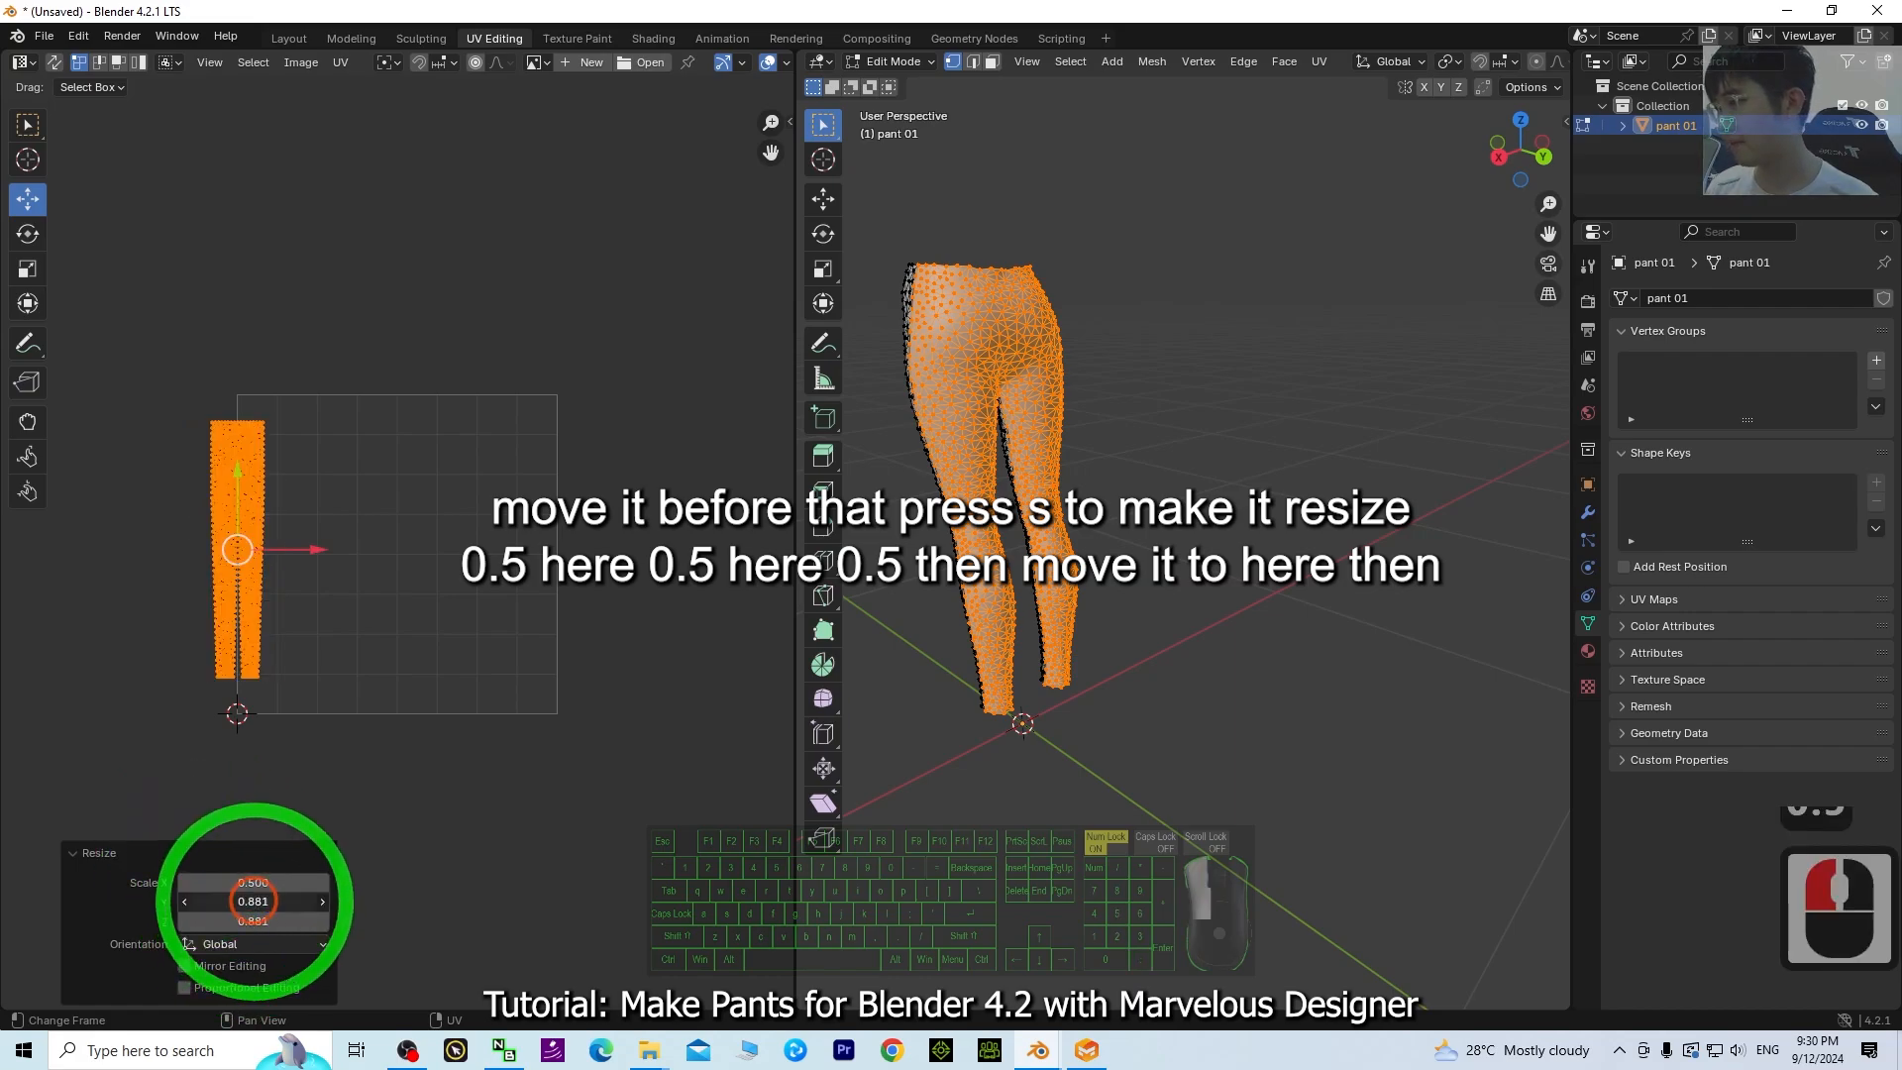
pyautogui.write('0.5')
pyautogui.press('Return')
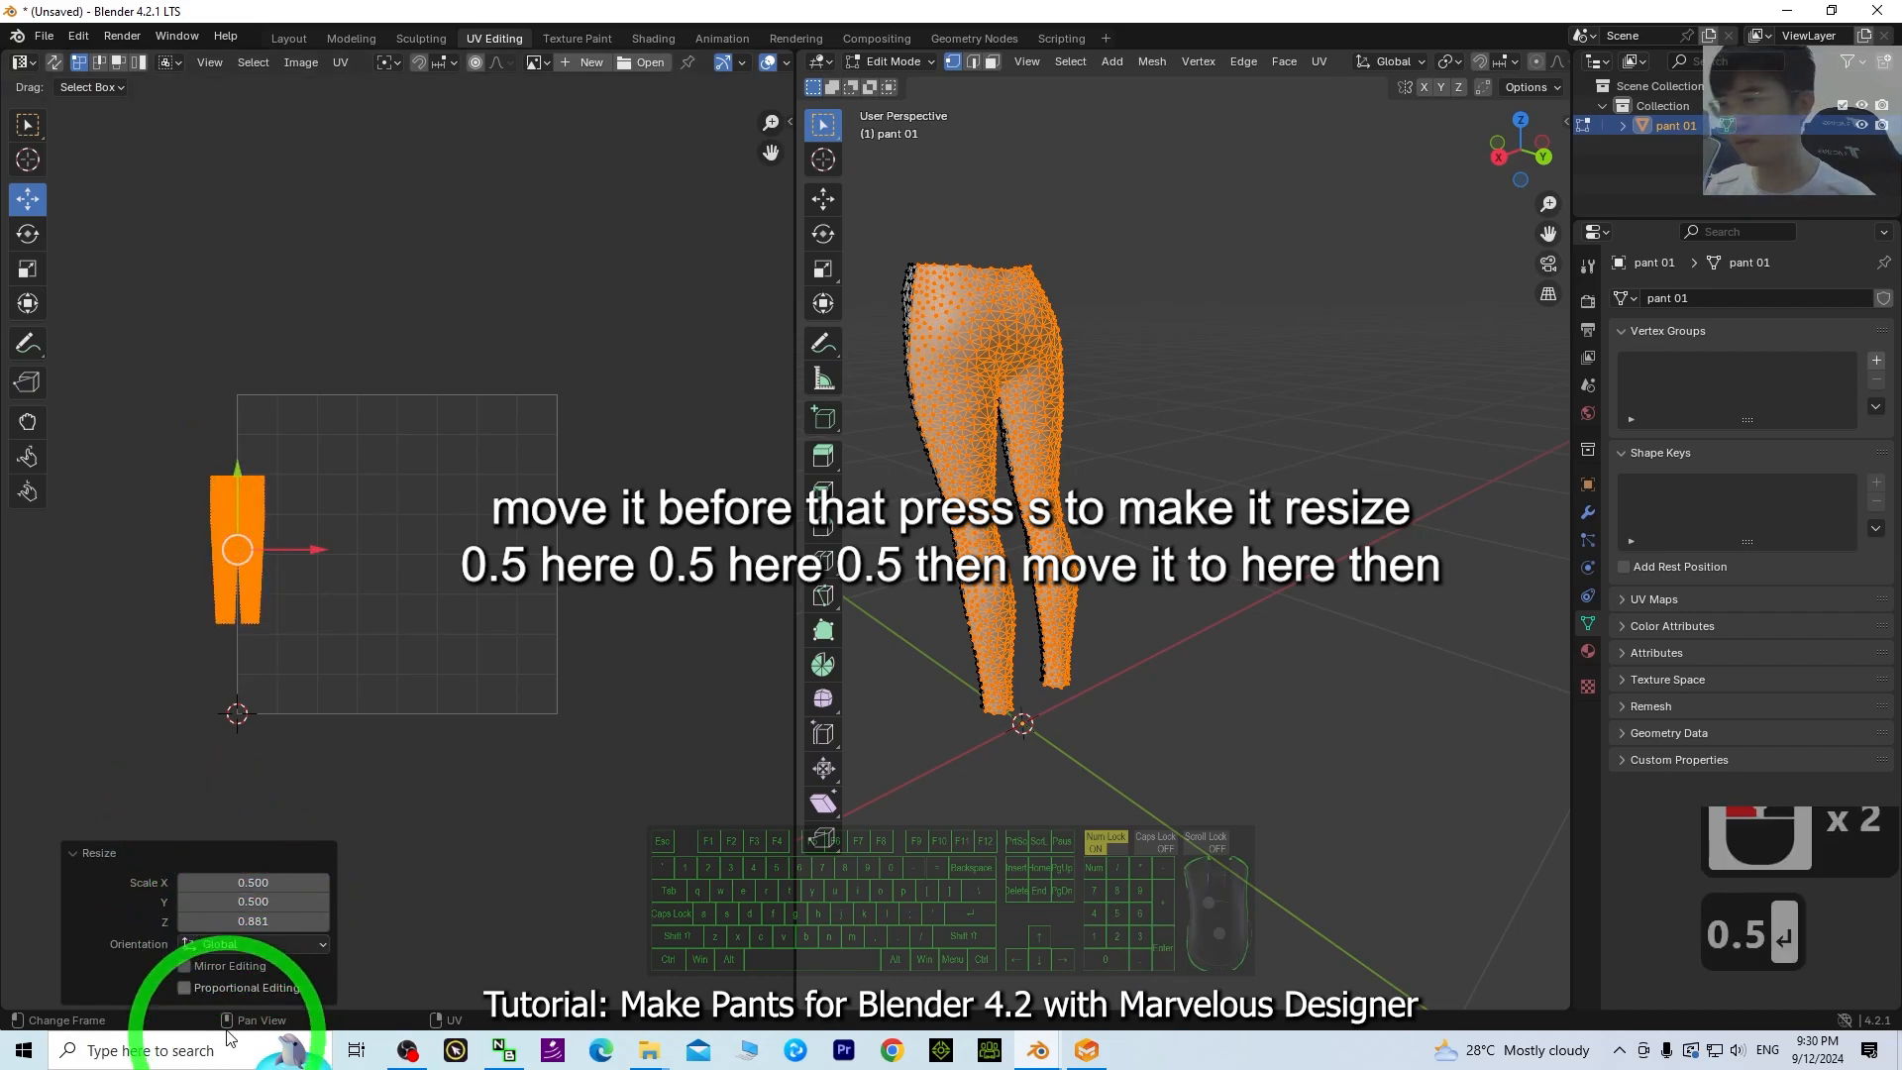
pyautogui.doubleClick(266, 927)
pyautogui.write('0.5')
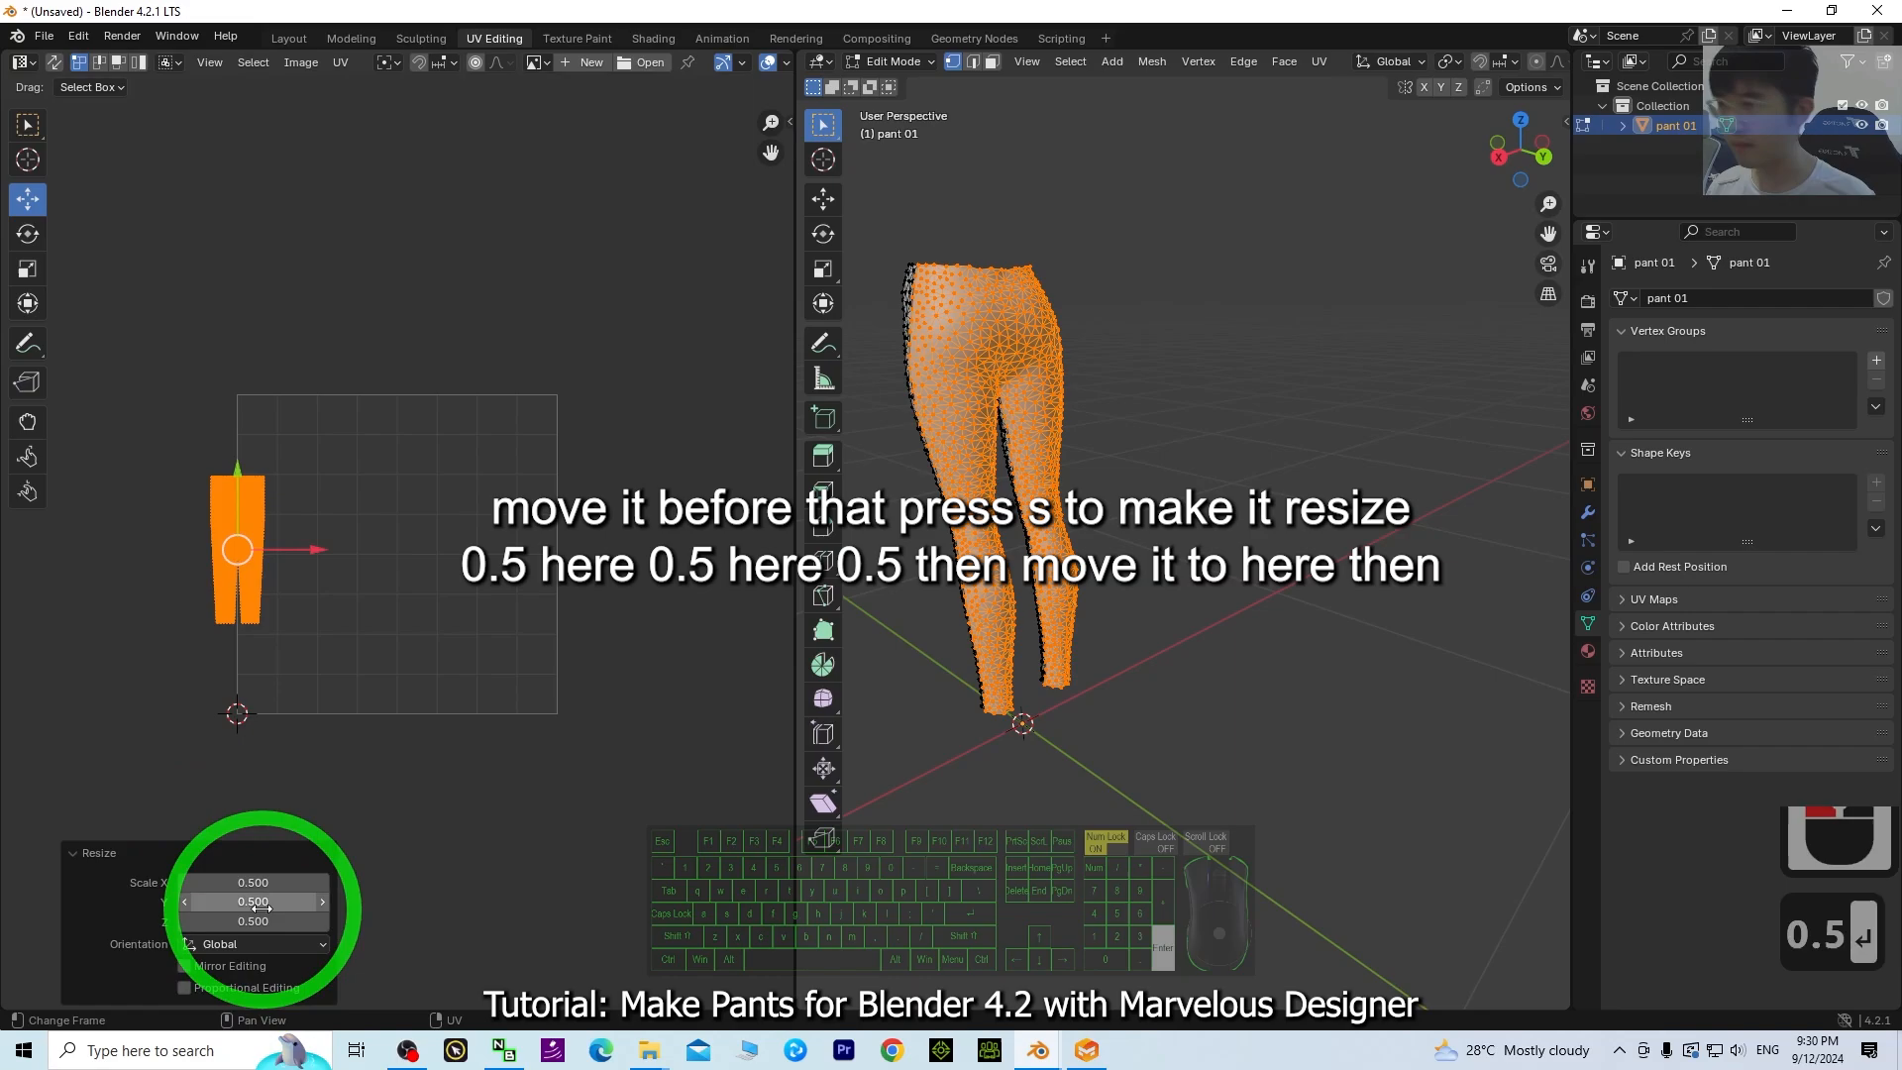
pyautogui.press('Return')
pyautogui.moveTo(325, 545); pyautogui.dragTo(540, 555)
# - Select the whole mesh to show both UV islands and move the back island about 0.105 m along X toward the front one
pyautogui.click(1350, 556)
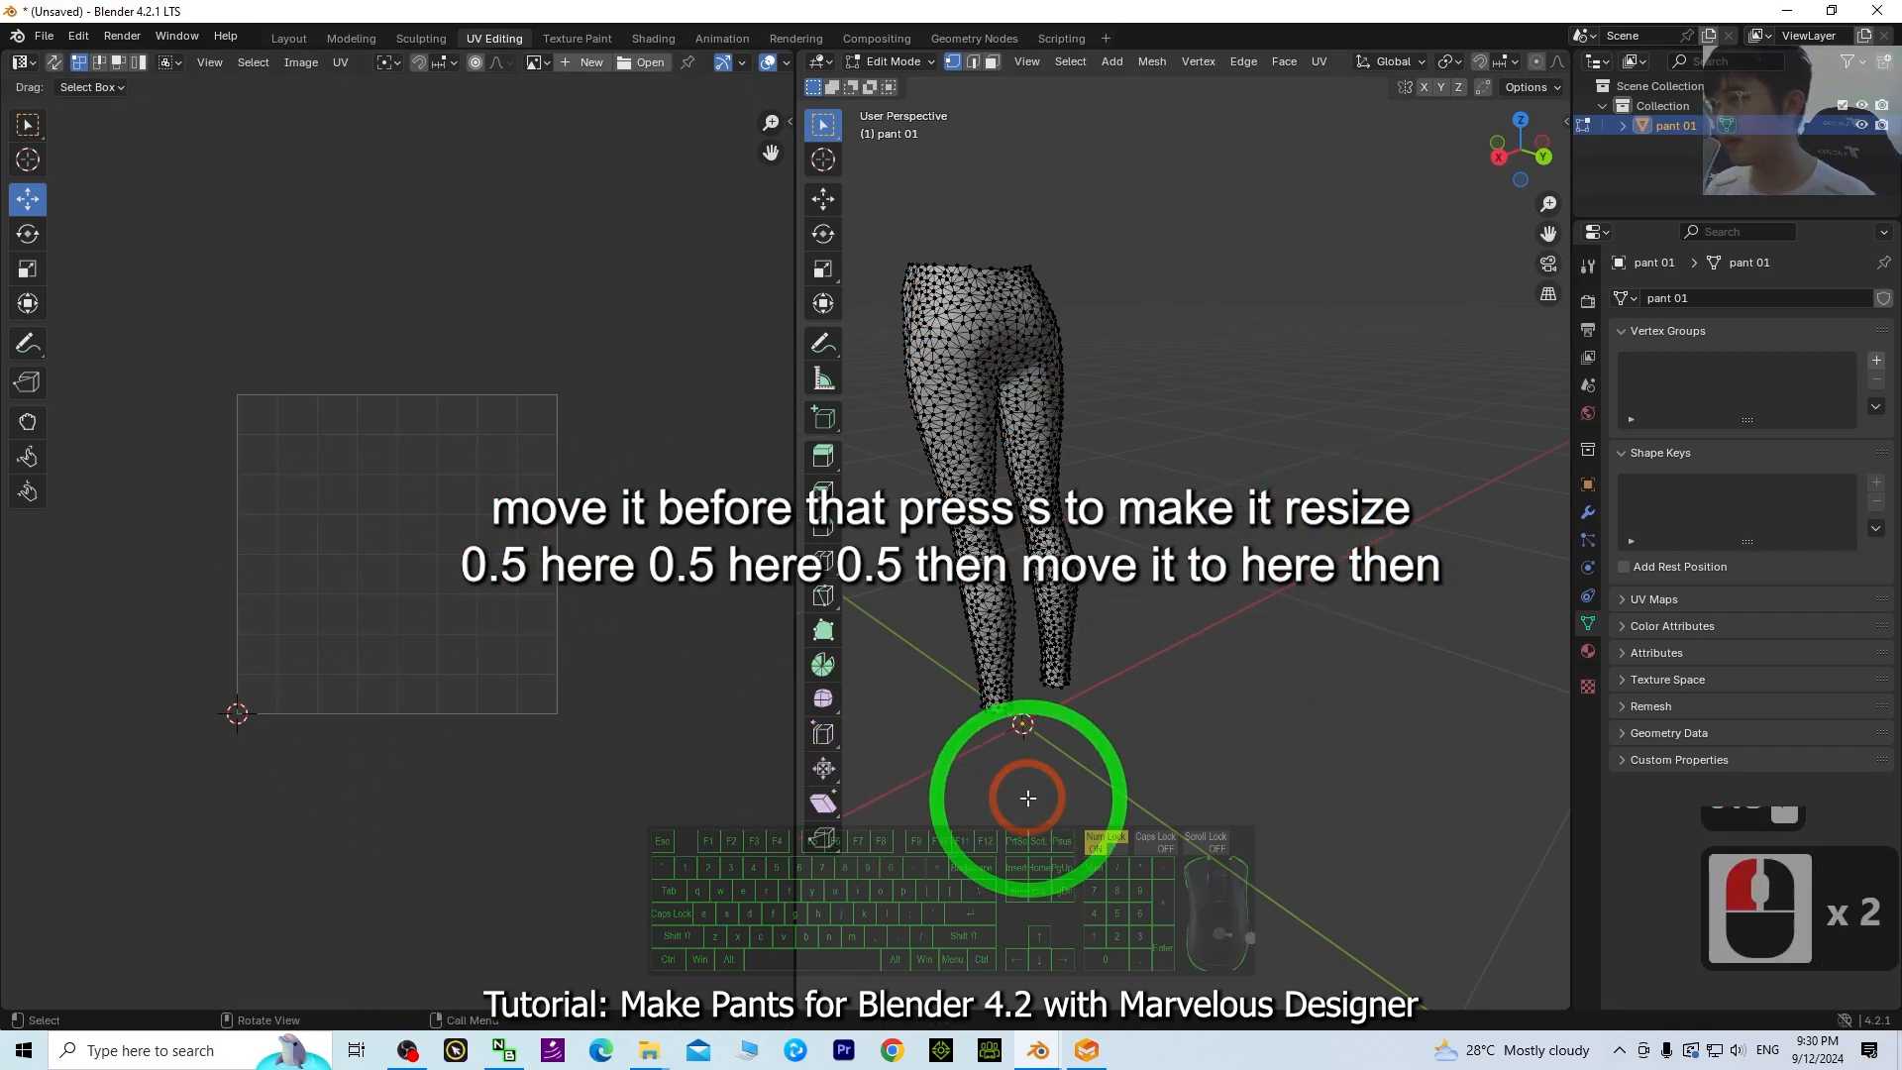
pyautogui.moveTo(1020, 799); pyautogui.dragTo(1393, 658, button='middle')
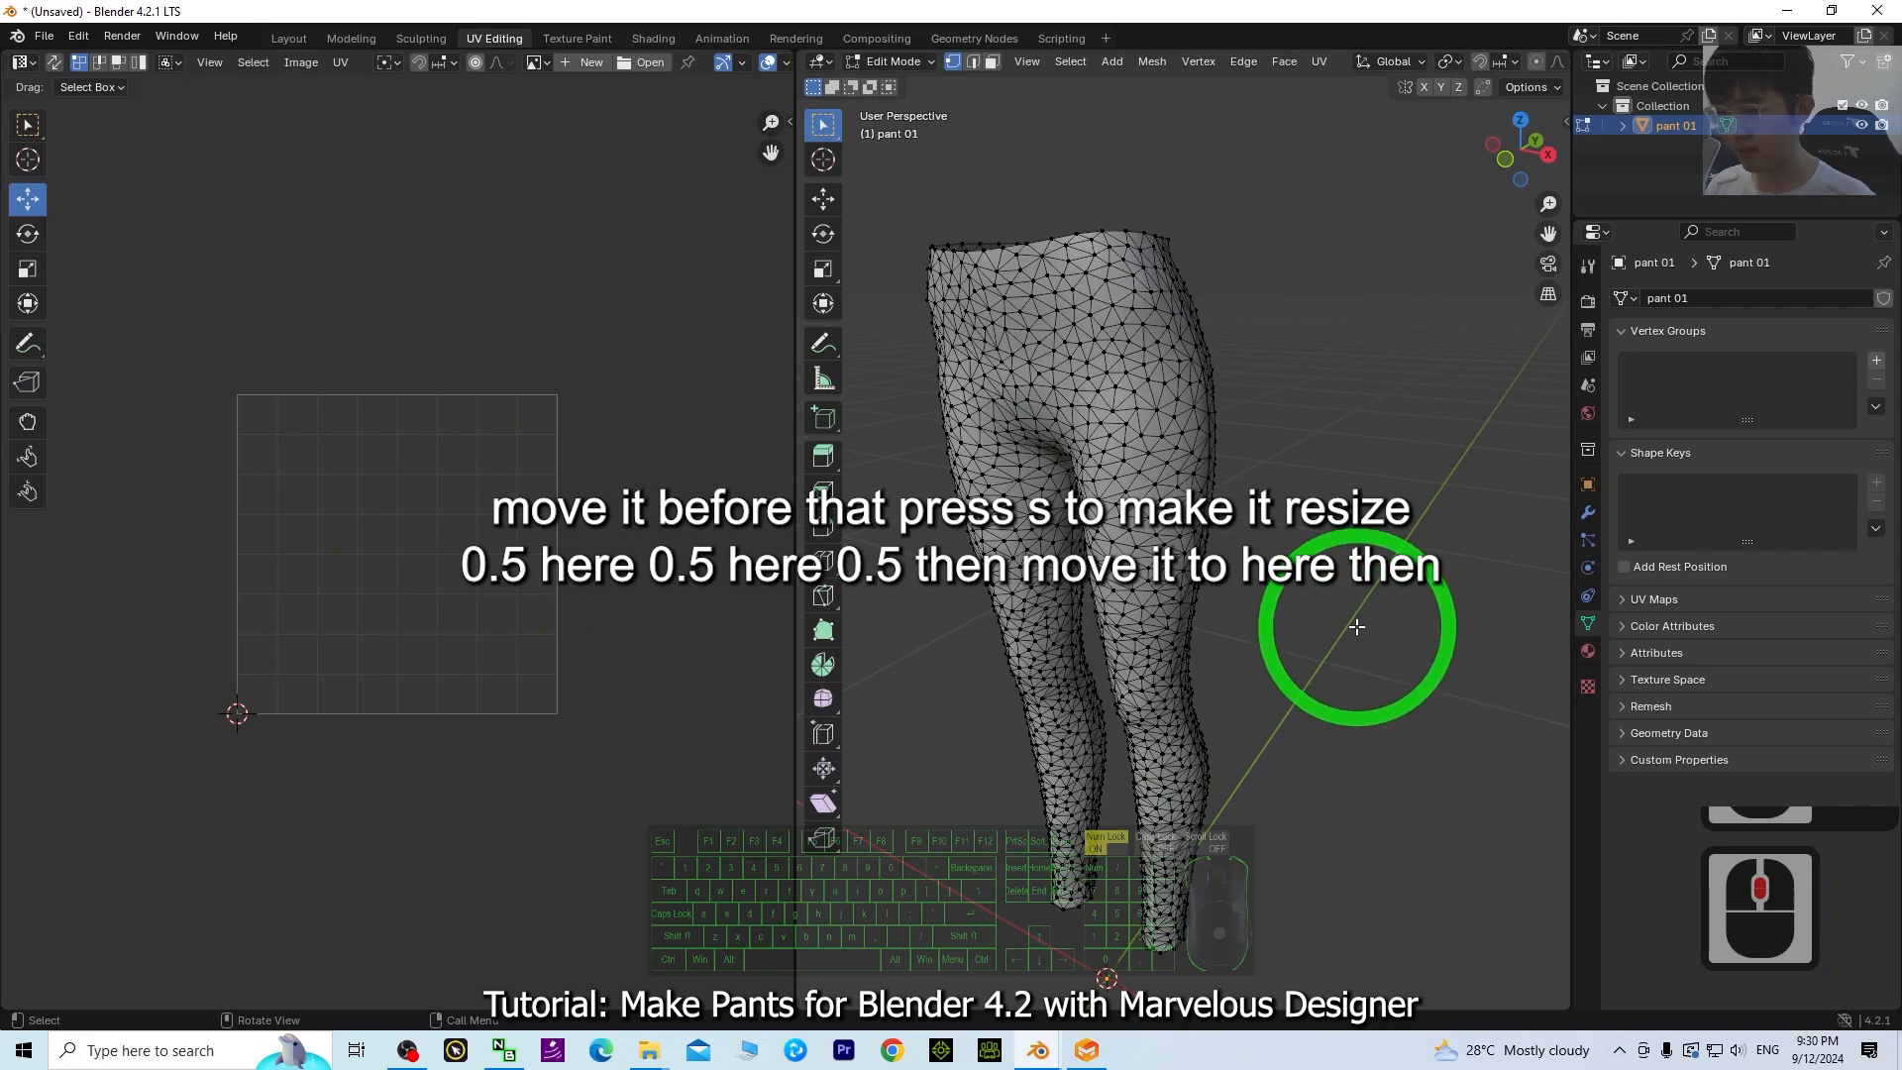
pyautogui.press('a')
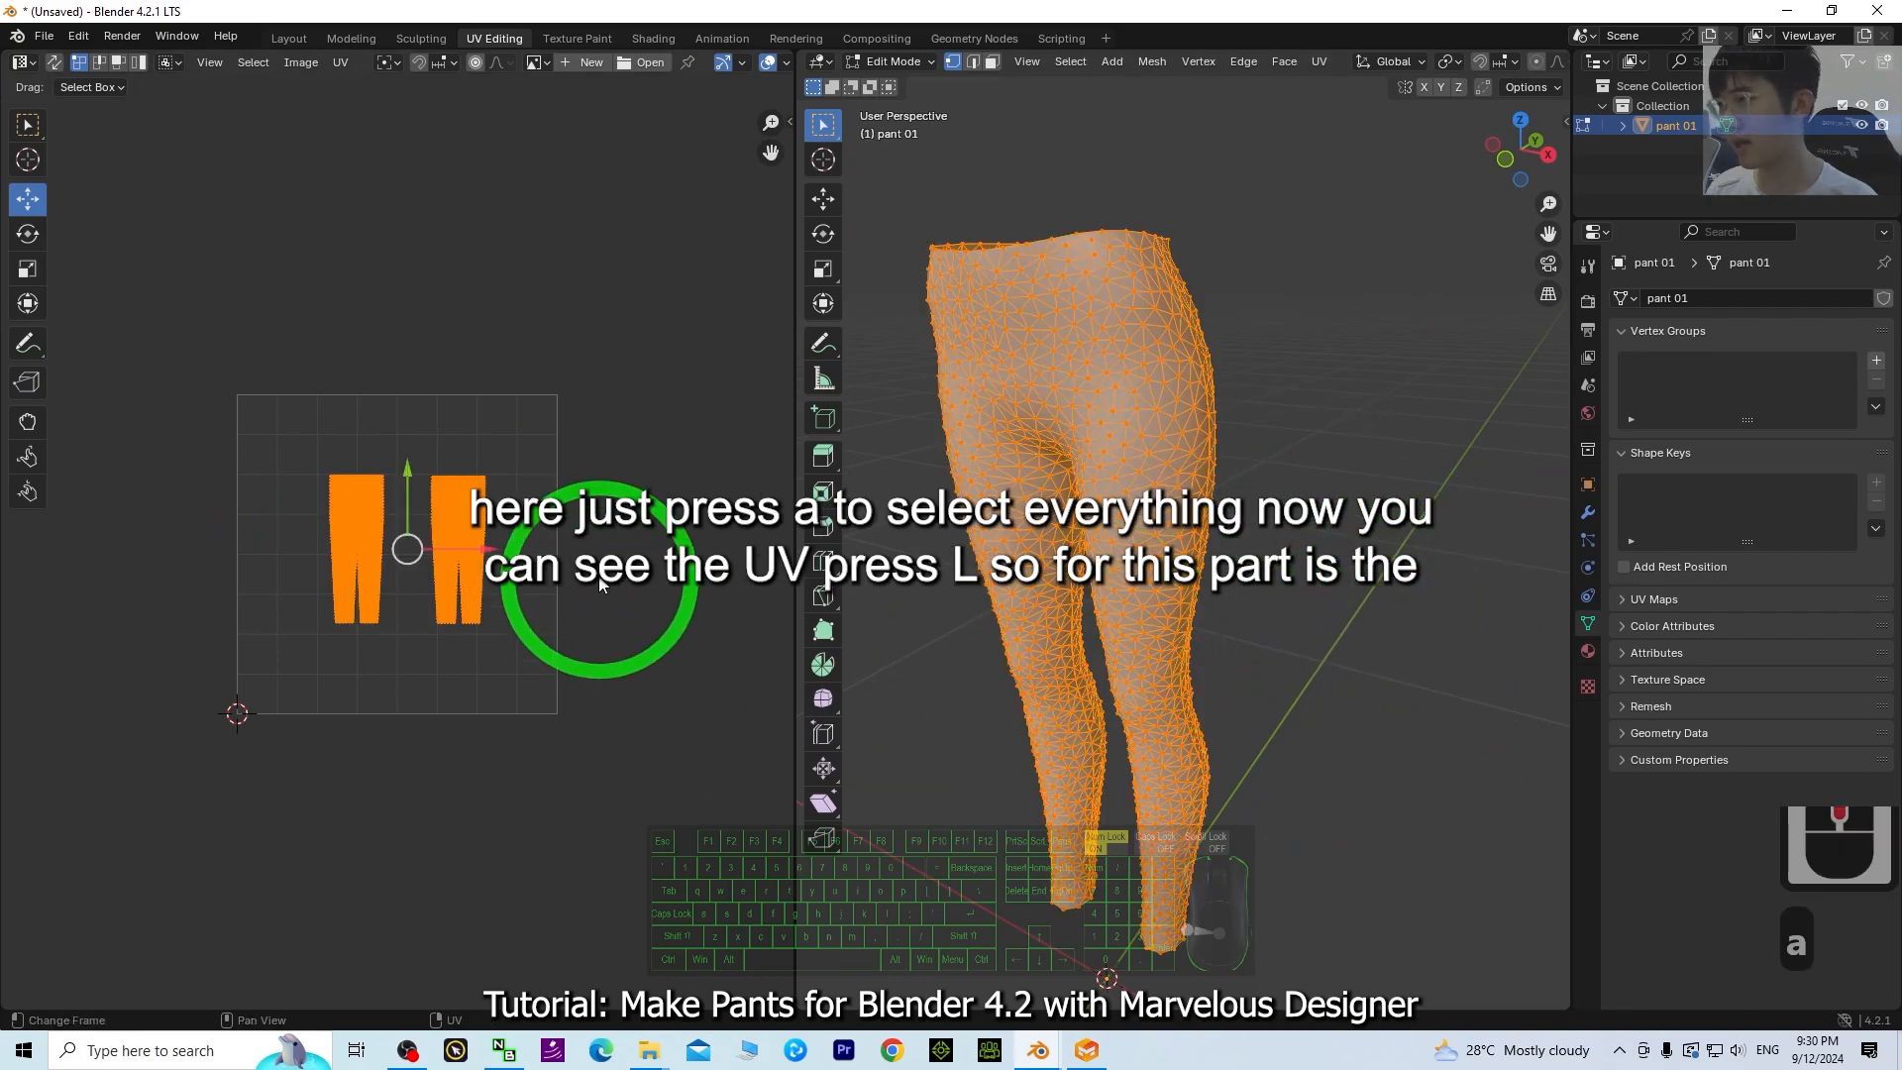
pyautogui.scroll(2, 506, 543)
pyautogui.click(609, 478)
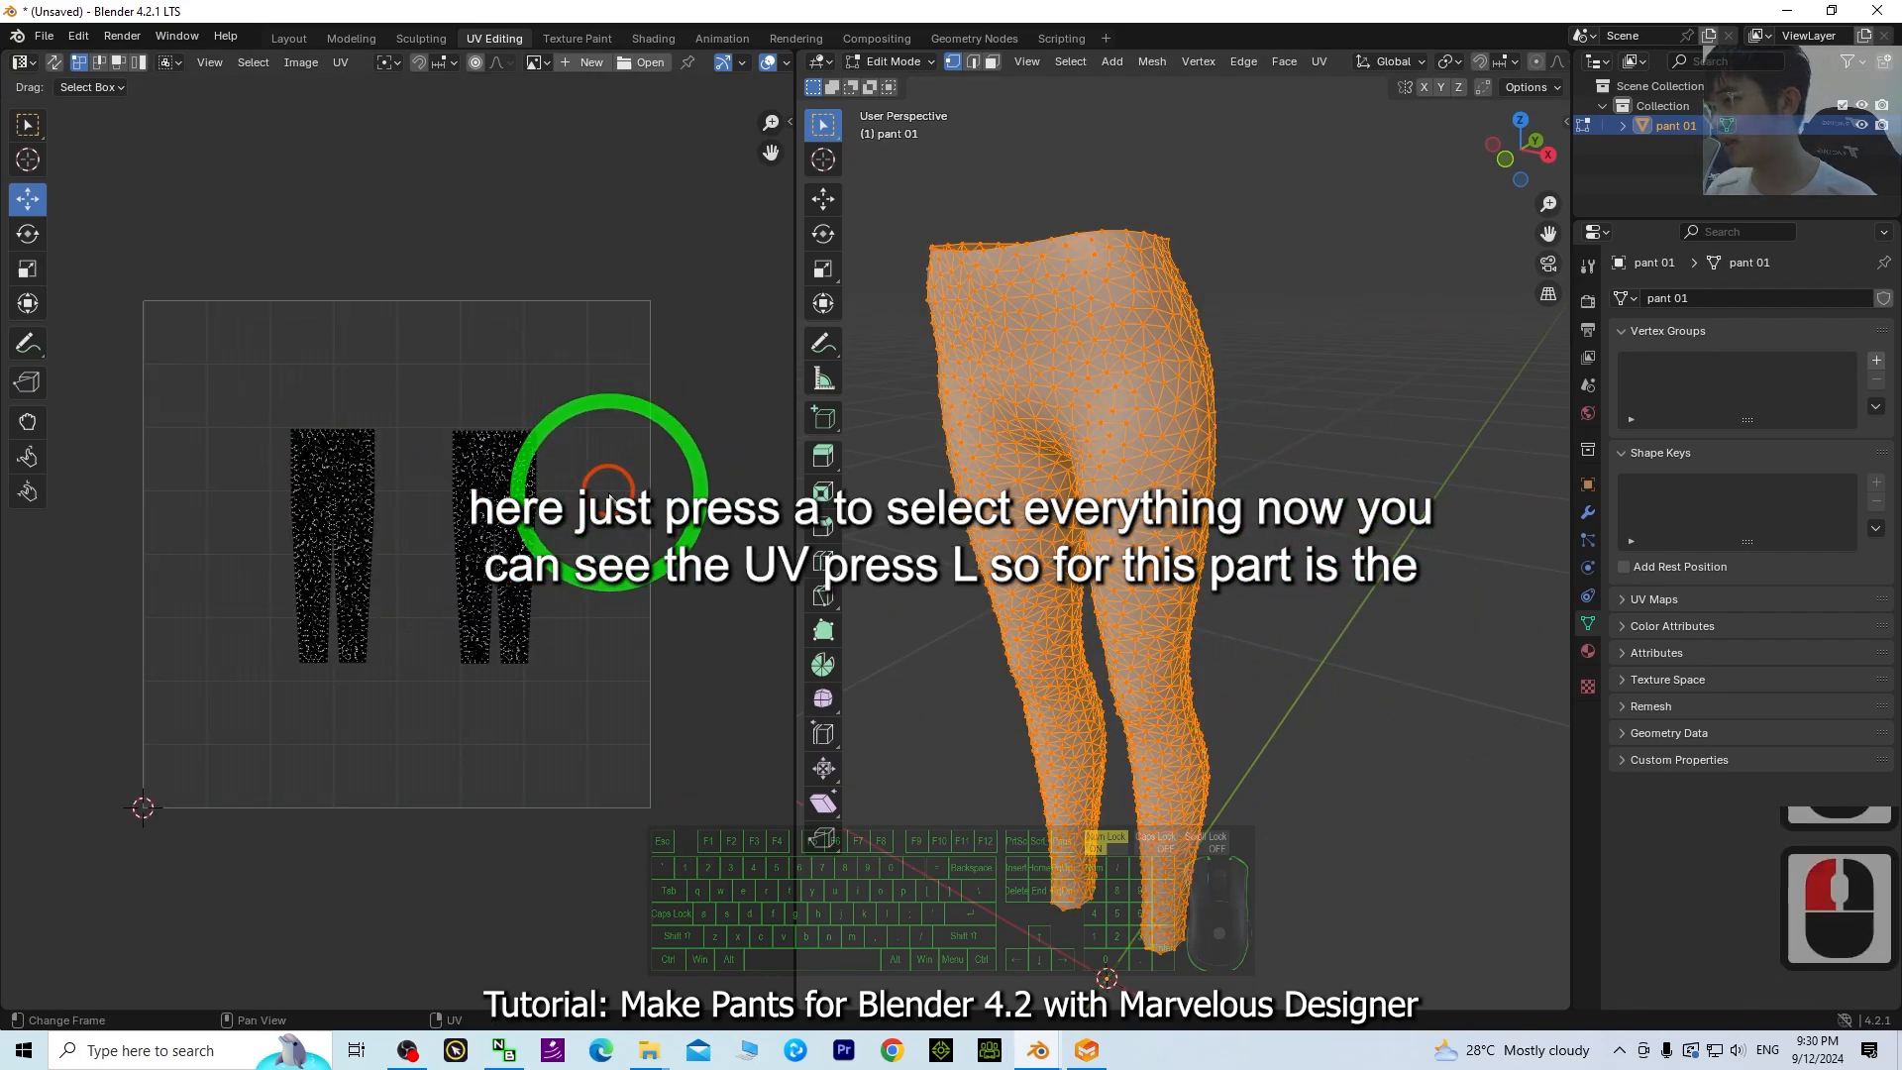
pyautogui.press('l')
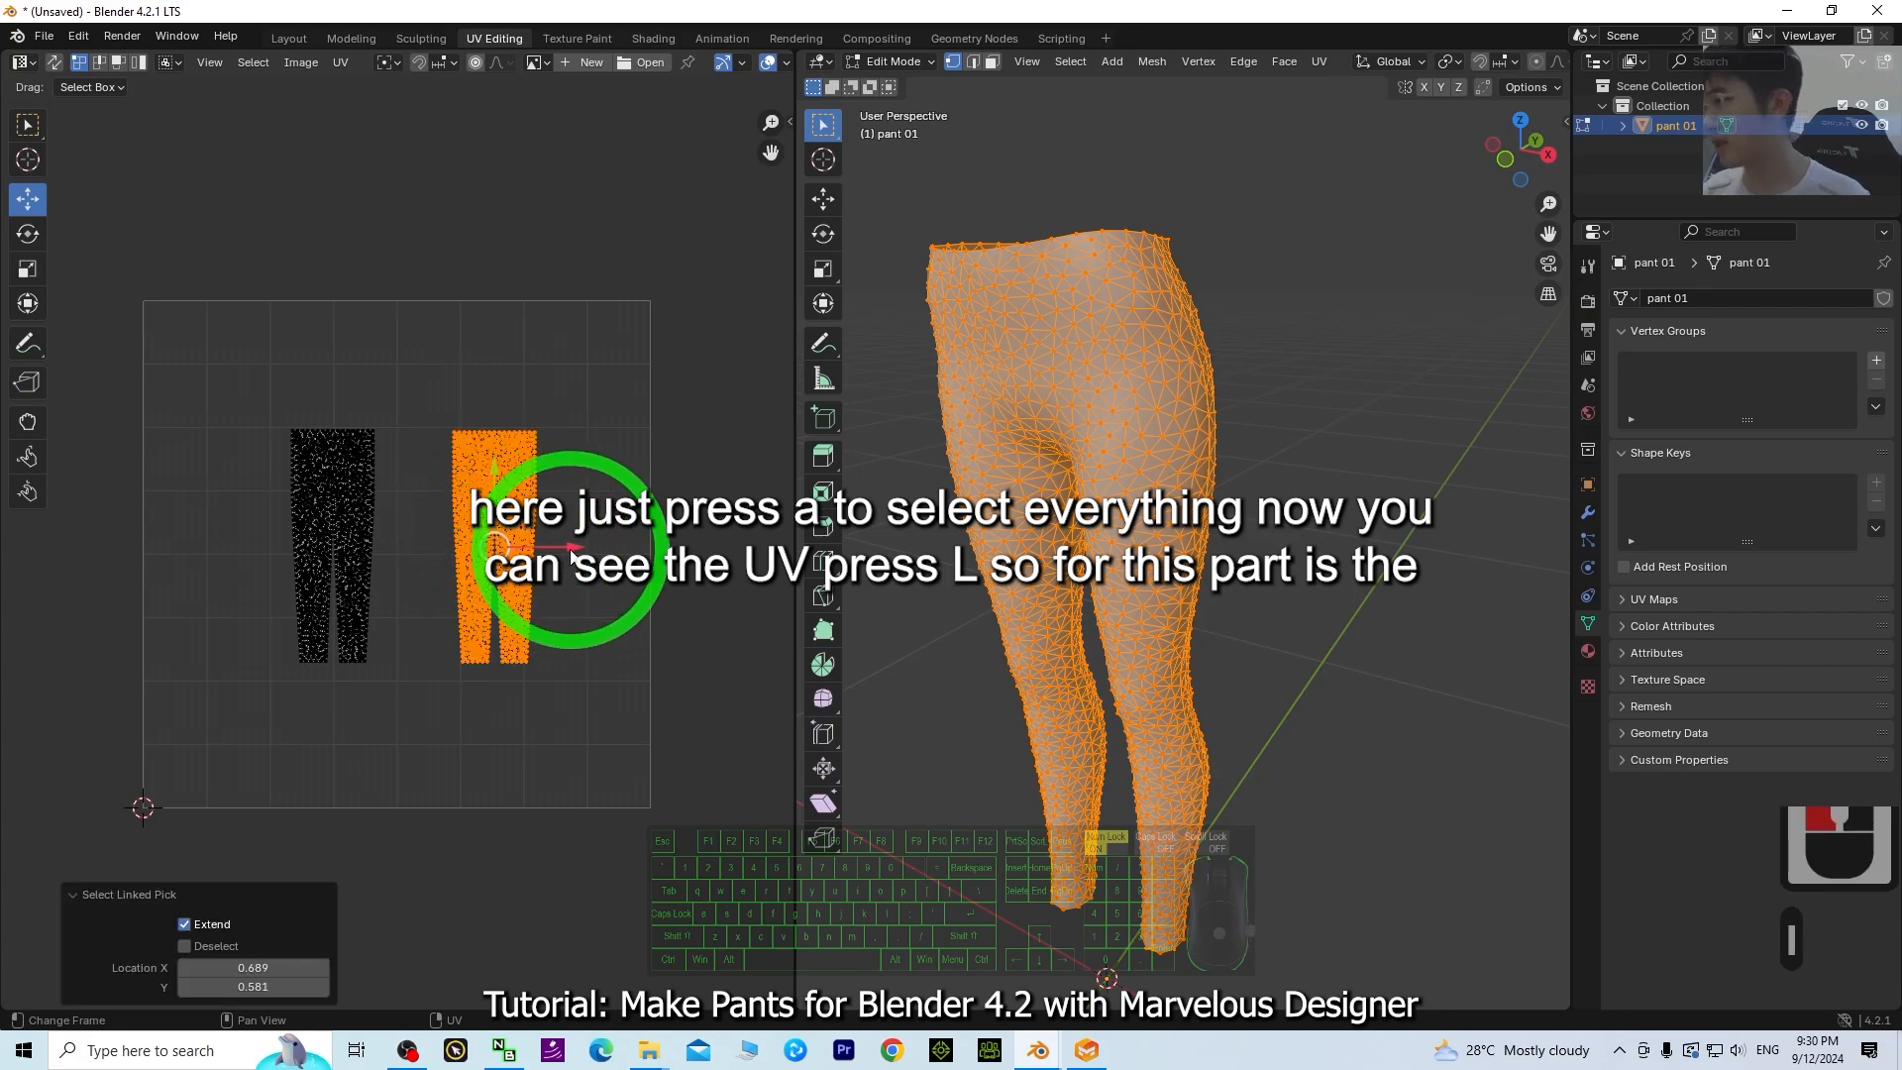
pyautogui.moveTo(570, 554); pyautogui.dragTo(508, 552)
pyautogui.click(511, 550)
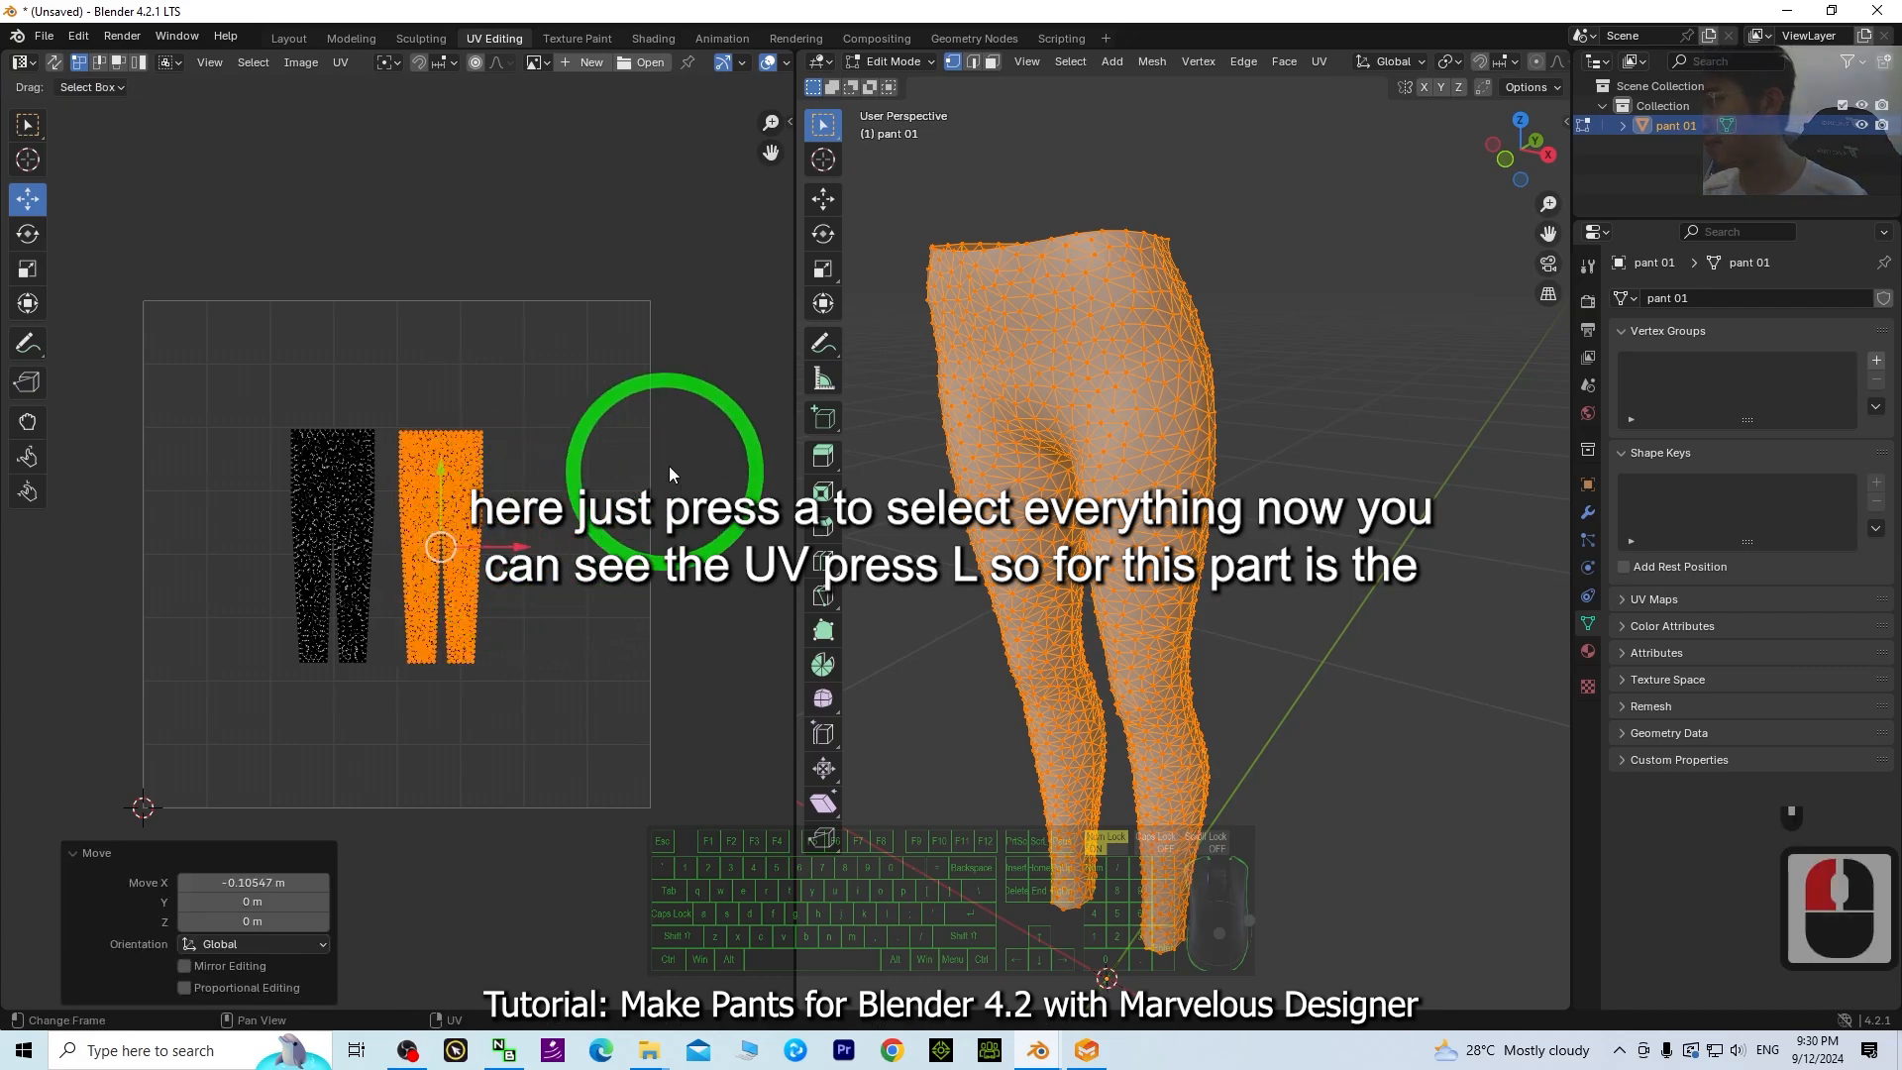
# - Select the front and back pieces of the pants in turn to check which UV island belongs to each
pyautogui.click(763, 375)
pyautogui.click(1307, 389)
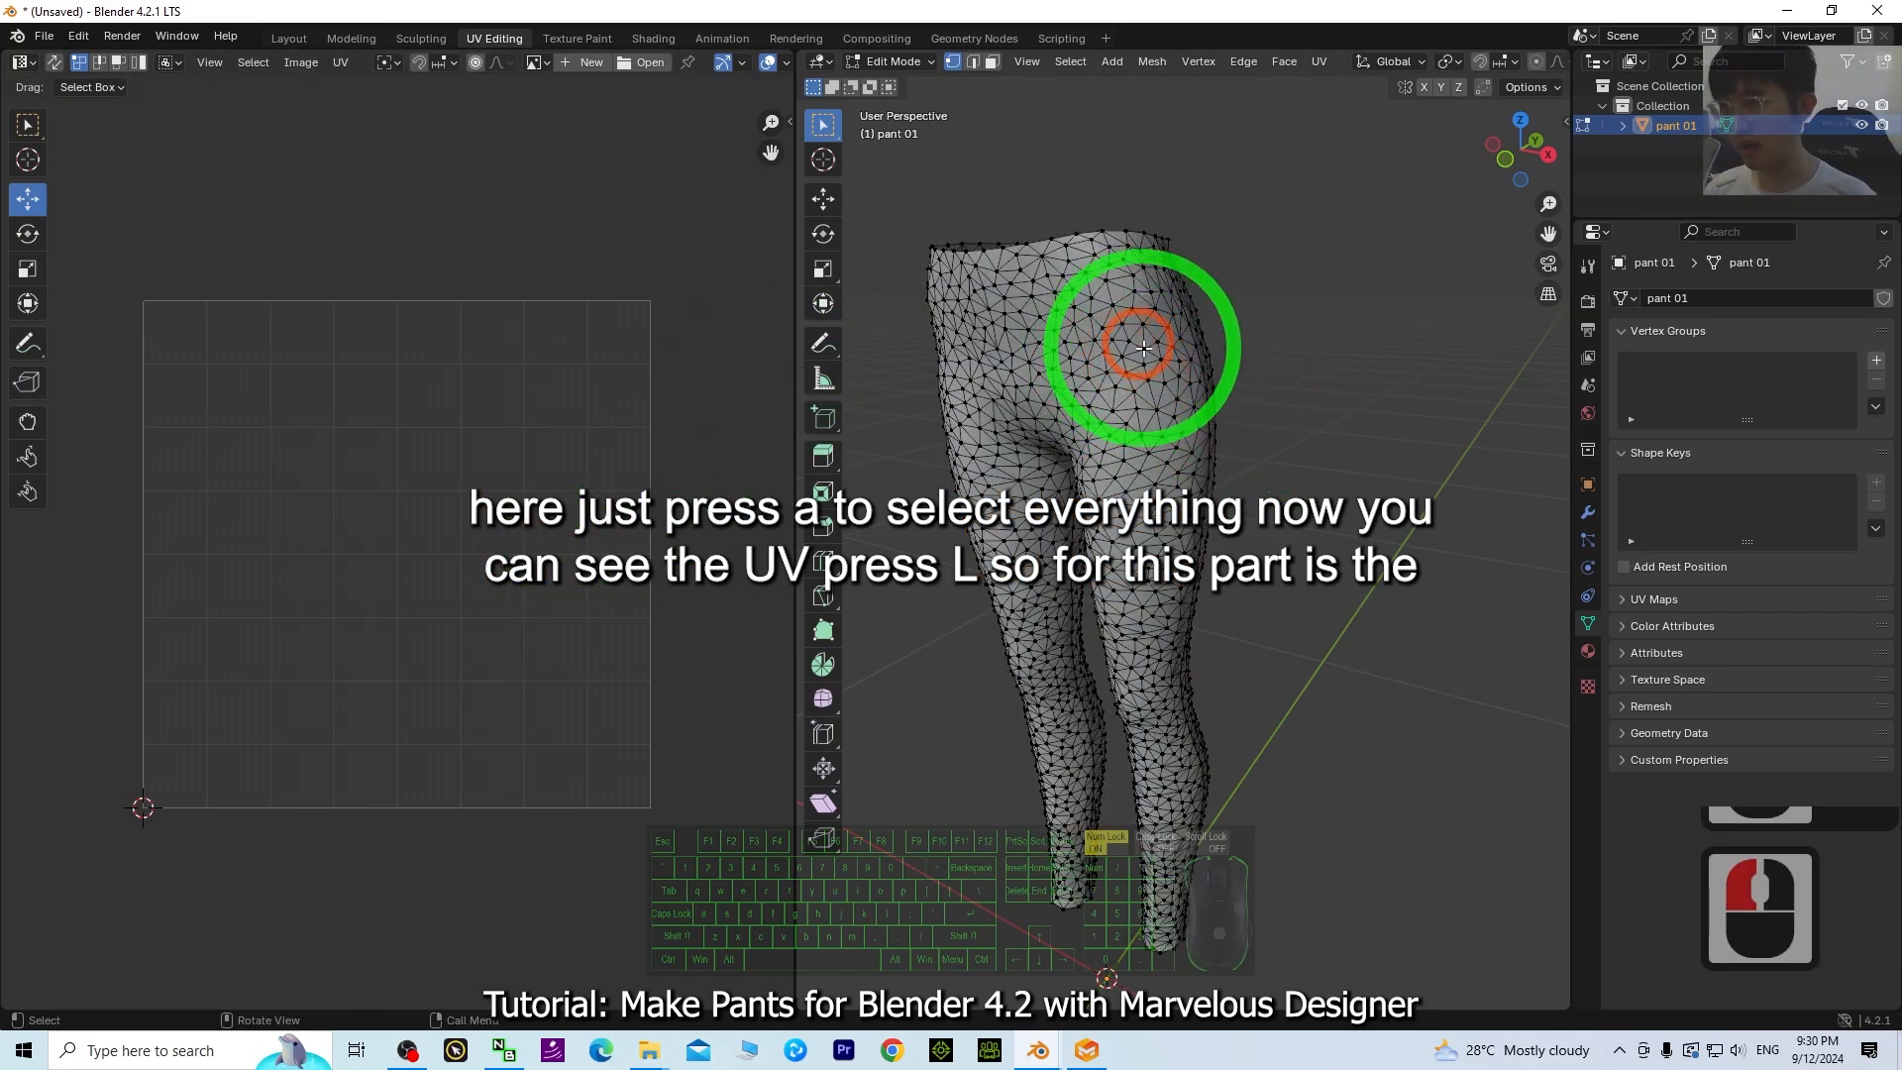
pyautogui.press('l')
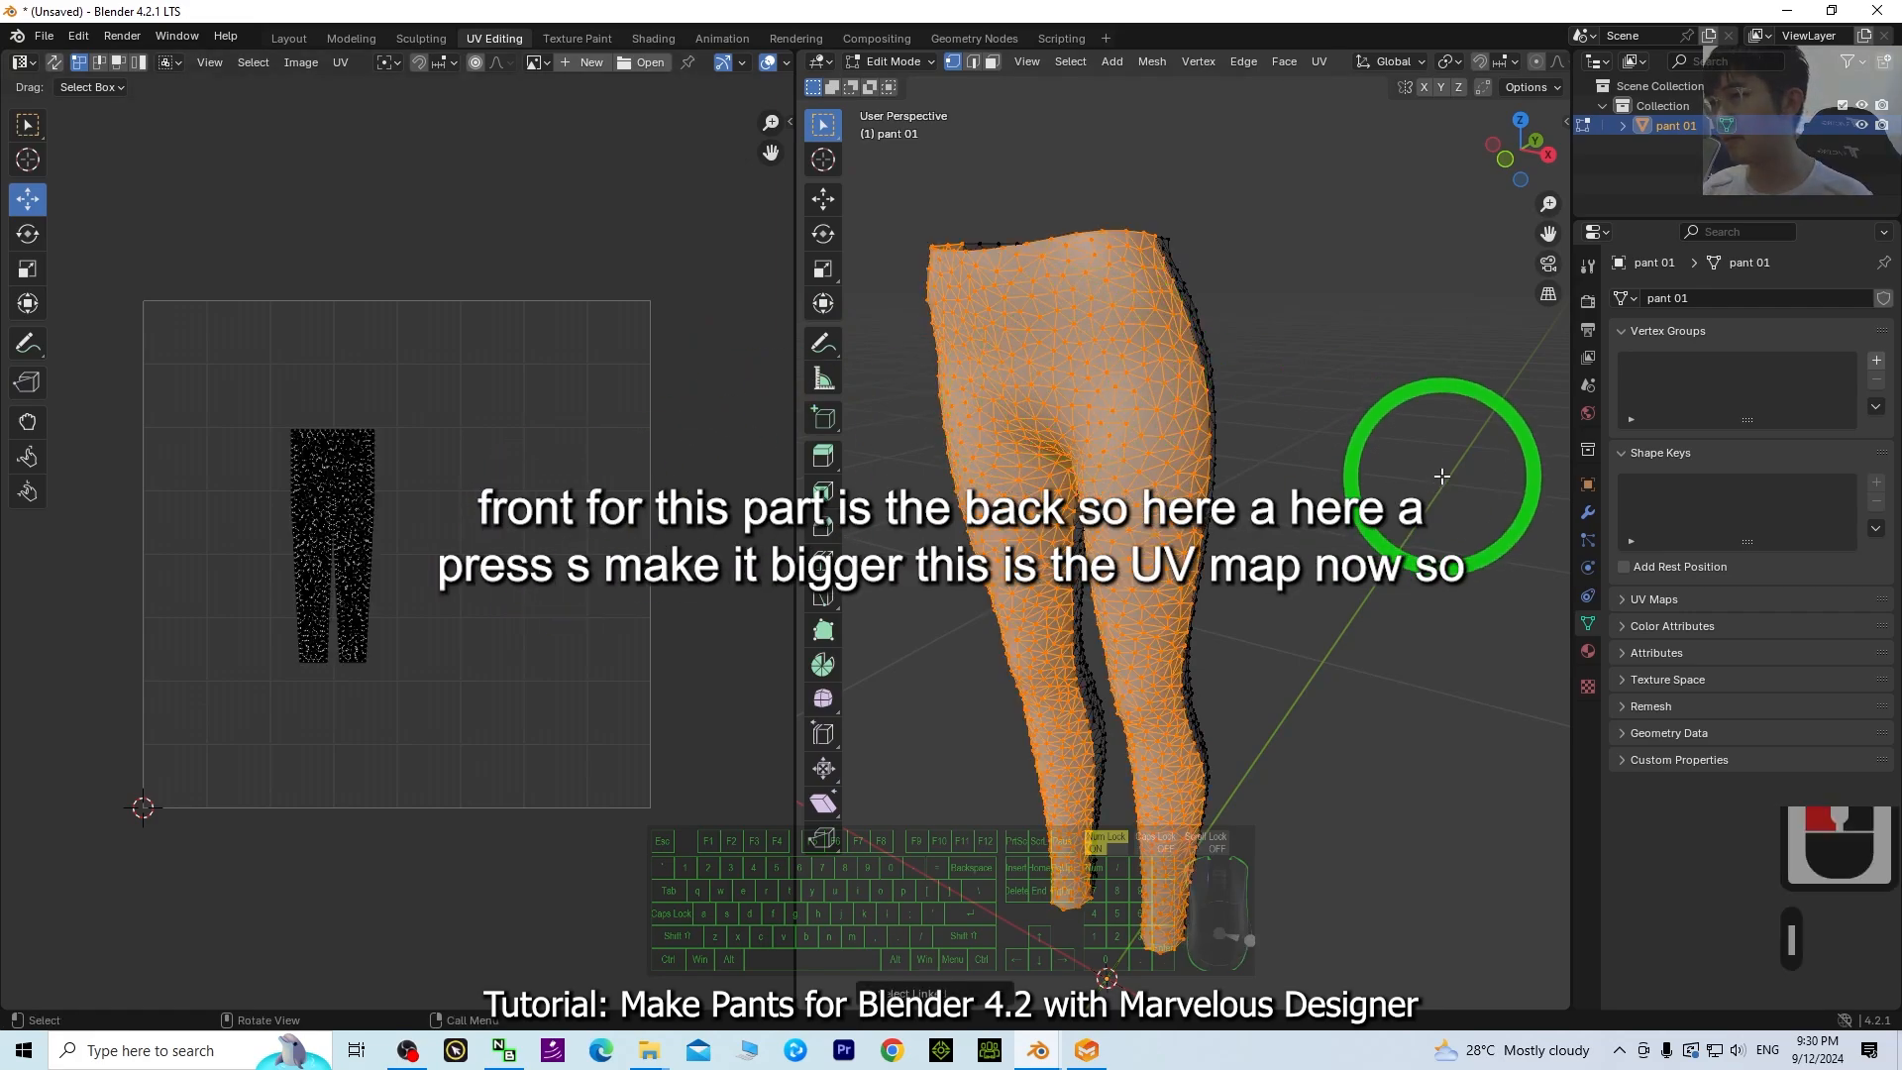
pyautogui.moveTo(1422, 446); pyautogui.dragTo(969, 319, button='middle')
pyautogui.press('l')
pyautogui.click(1066, 531)
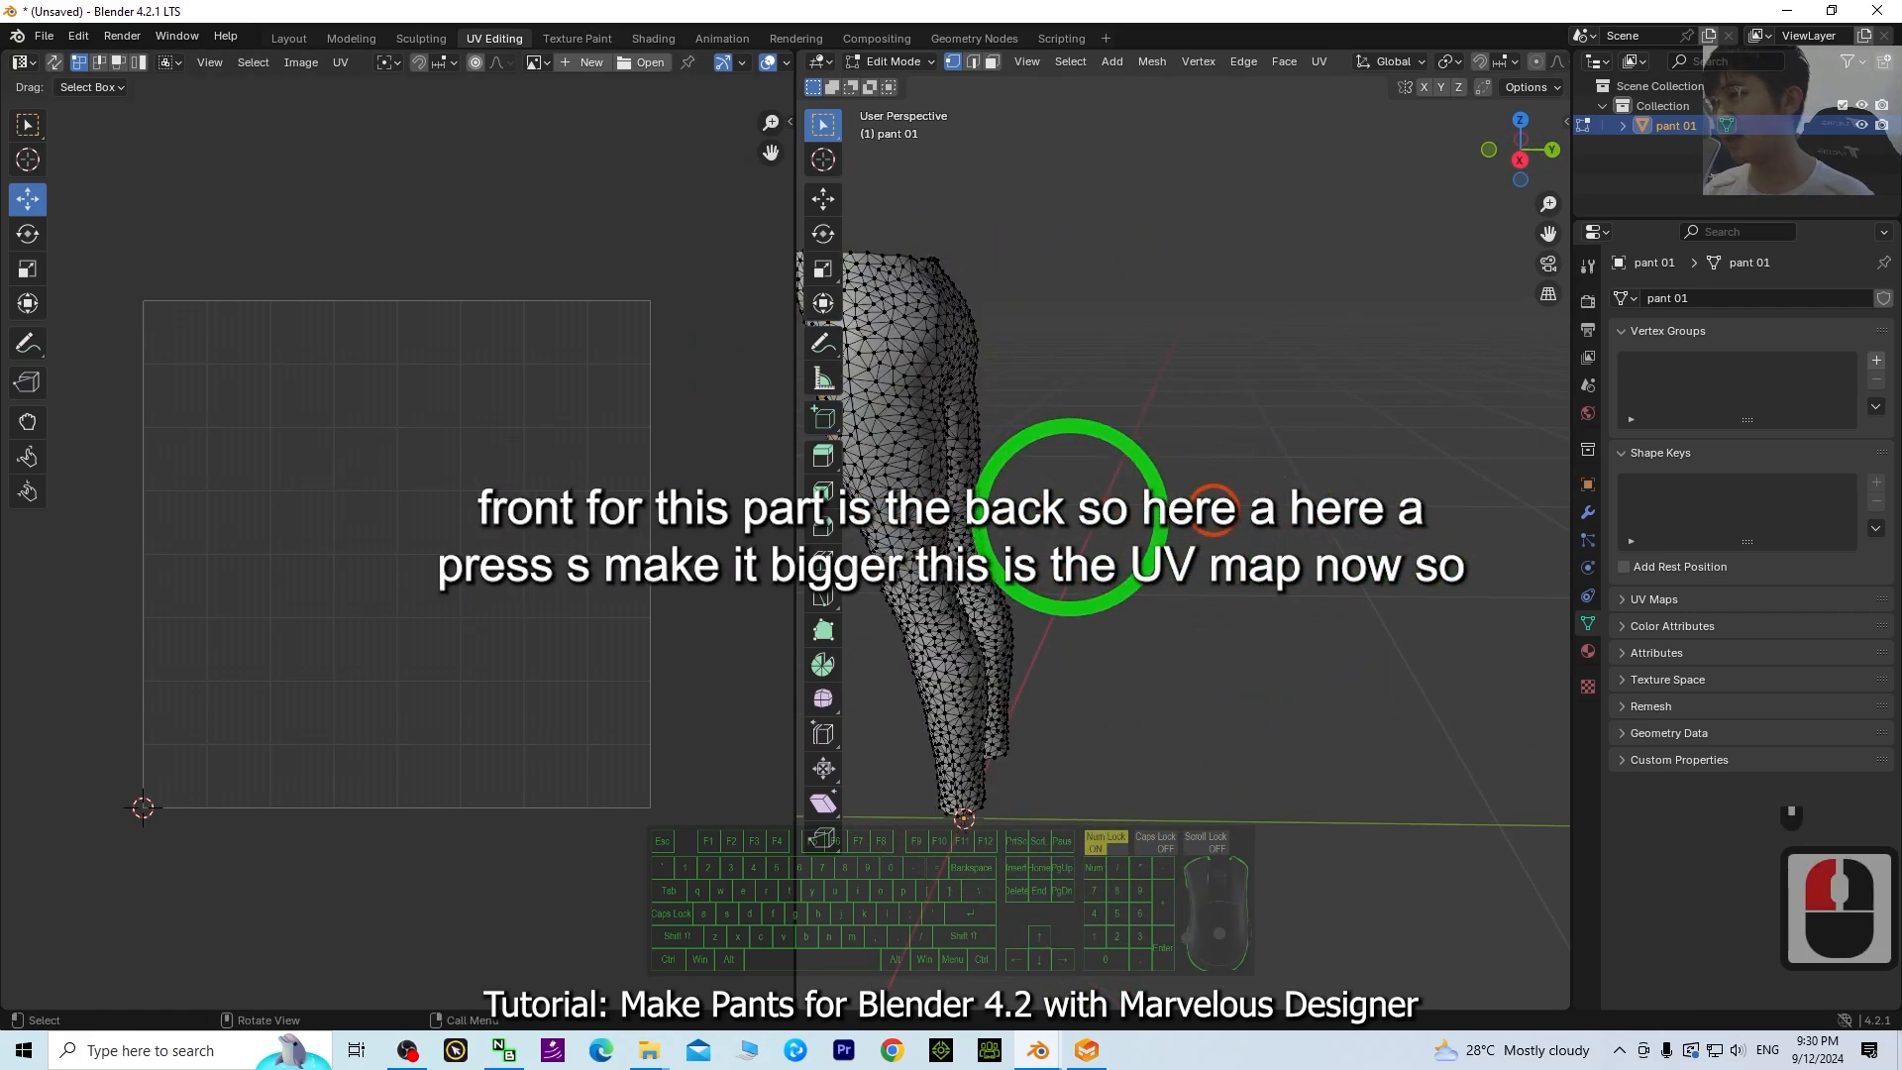
# - Select the whole mesh, enlarge both UV islands together to nearly fill the UV square, and shift them about 0.045 m along X
pyautogui.press('a')
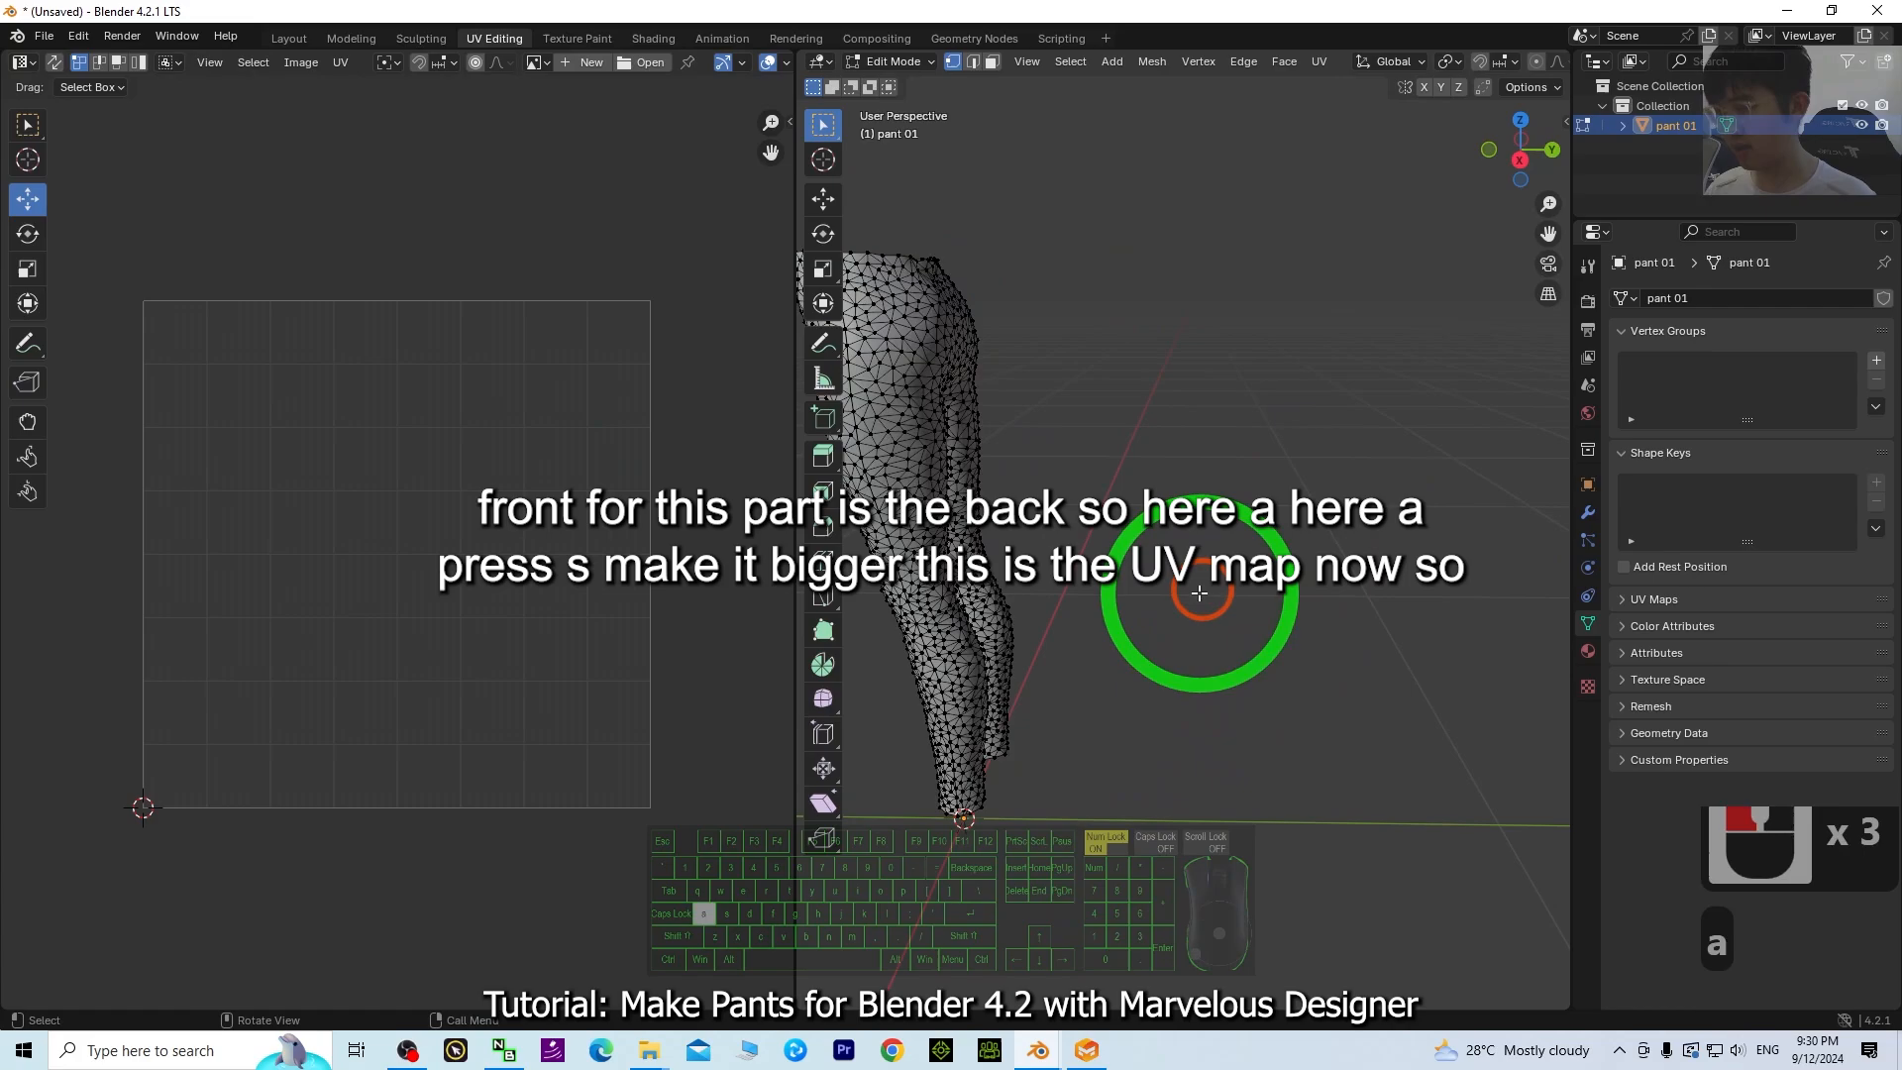
pyautogui.moveTo(1202, 590); pyautogui.dragTo(1336, 661, button='middle')
pyautogui.click(592, 527)
pyautogui.click(591, 532)
pyautogui.press('a')
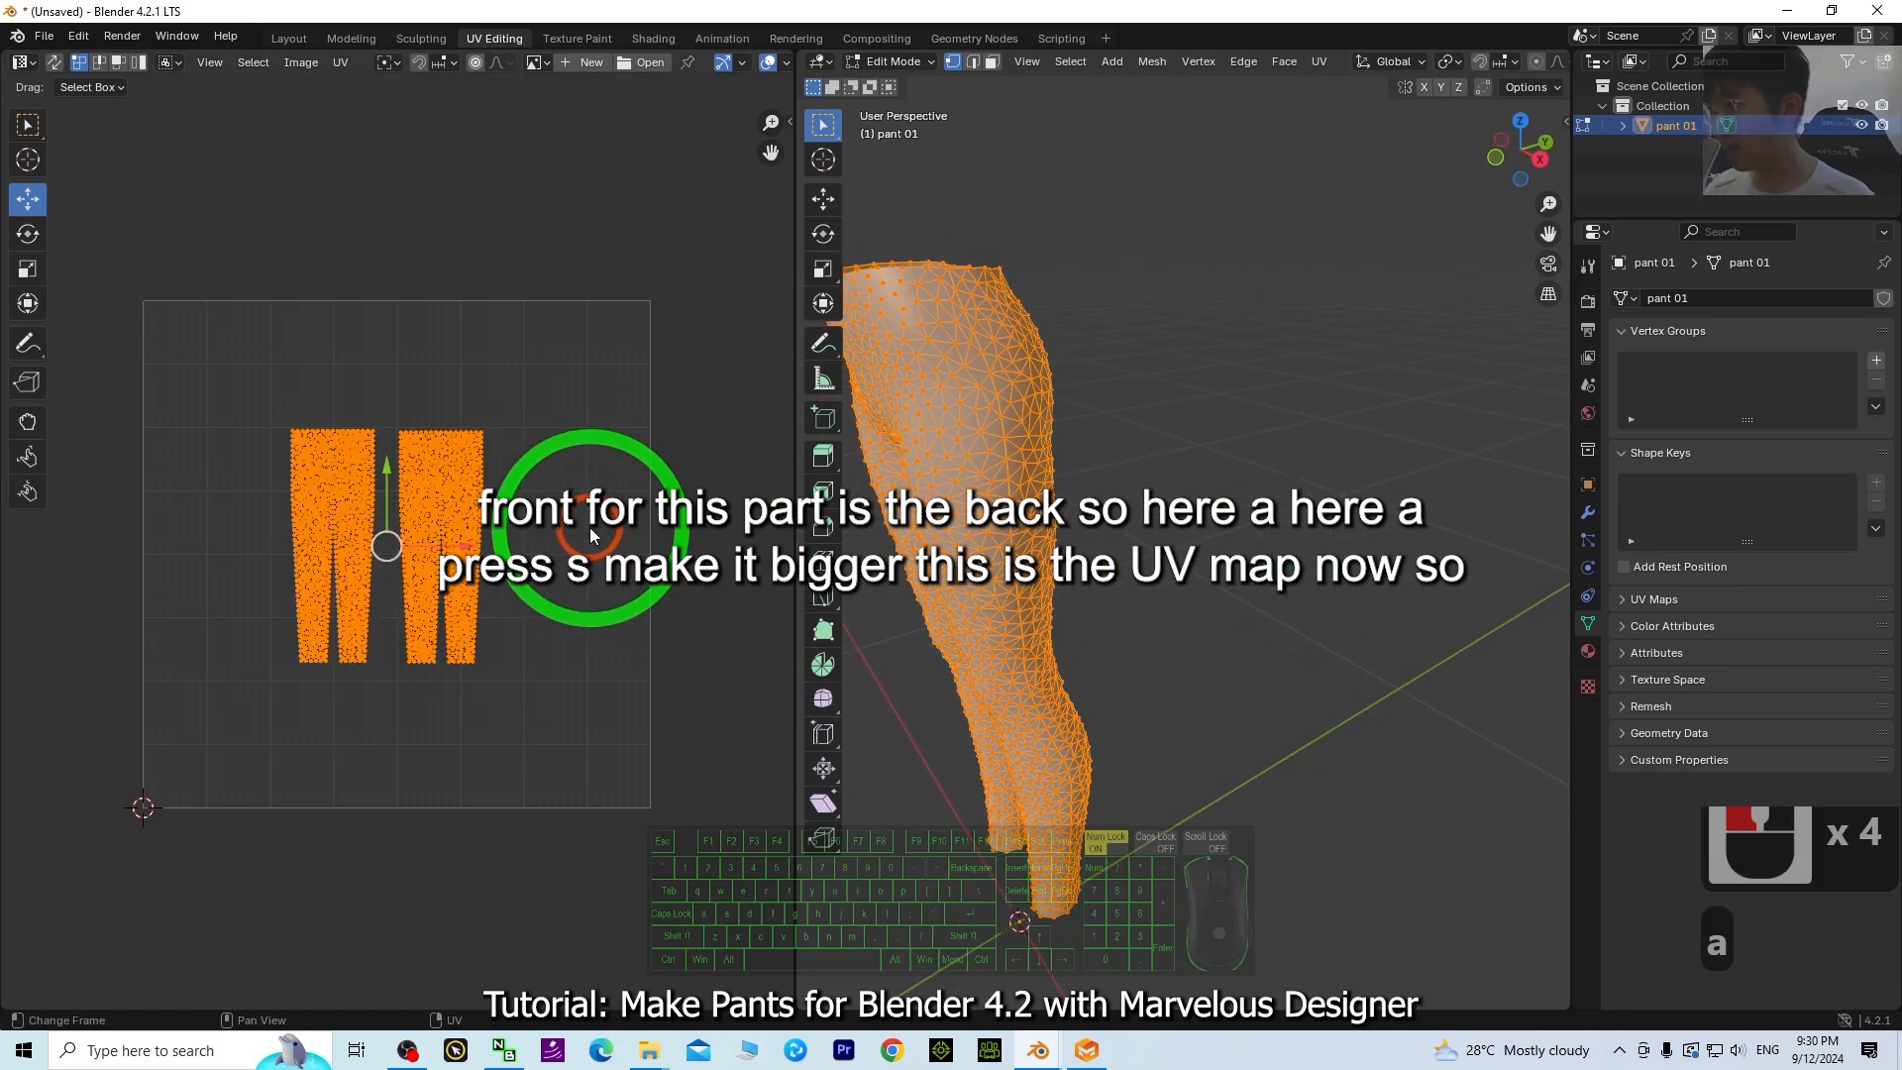
pyautogui.press('s')
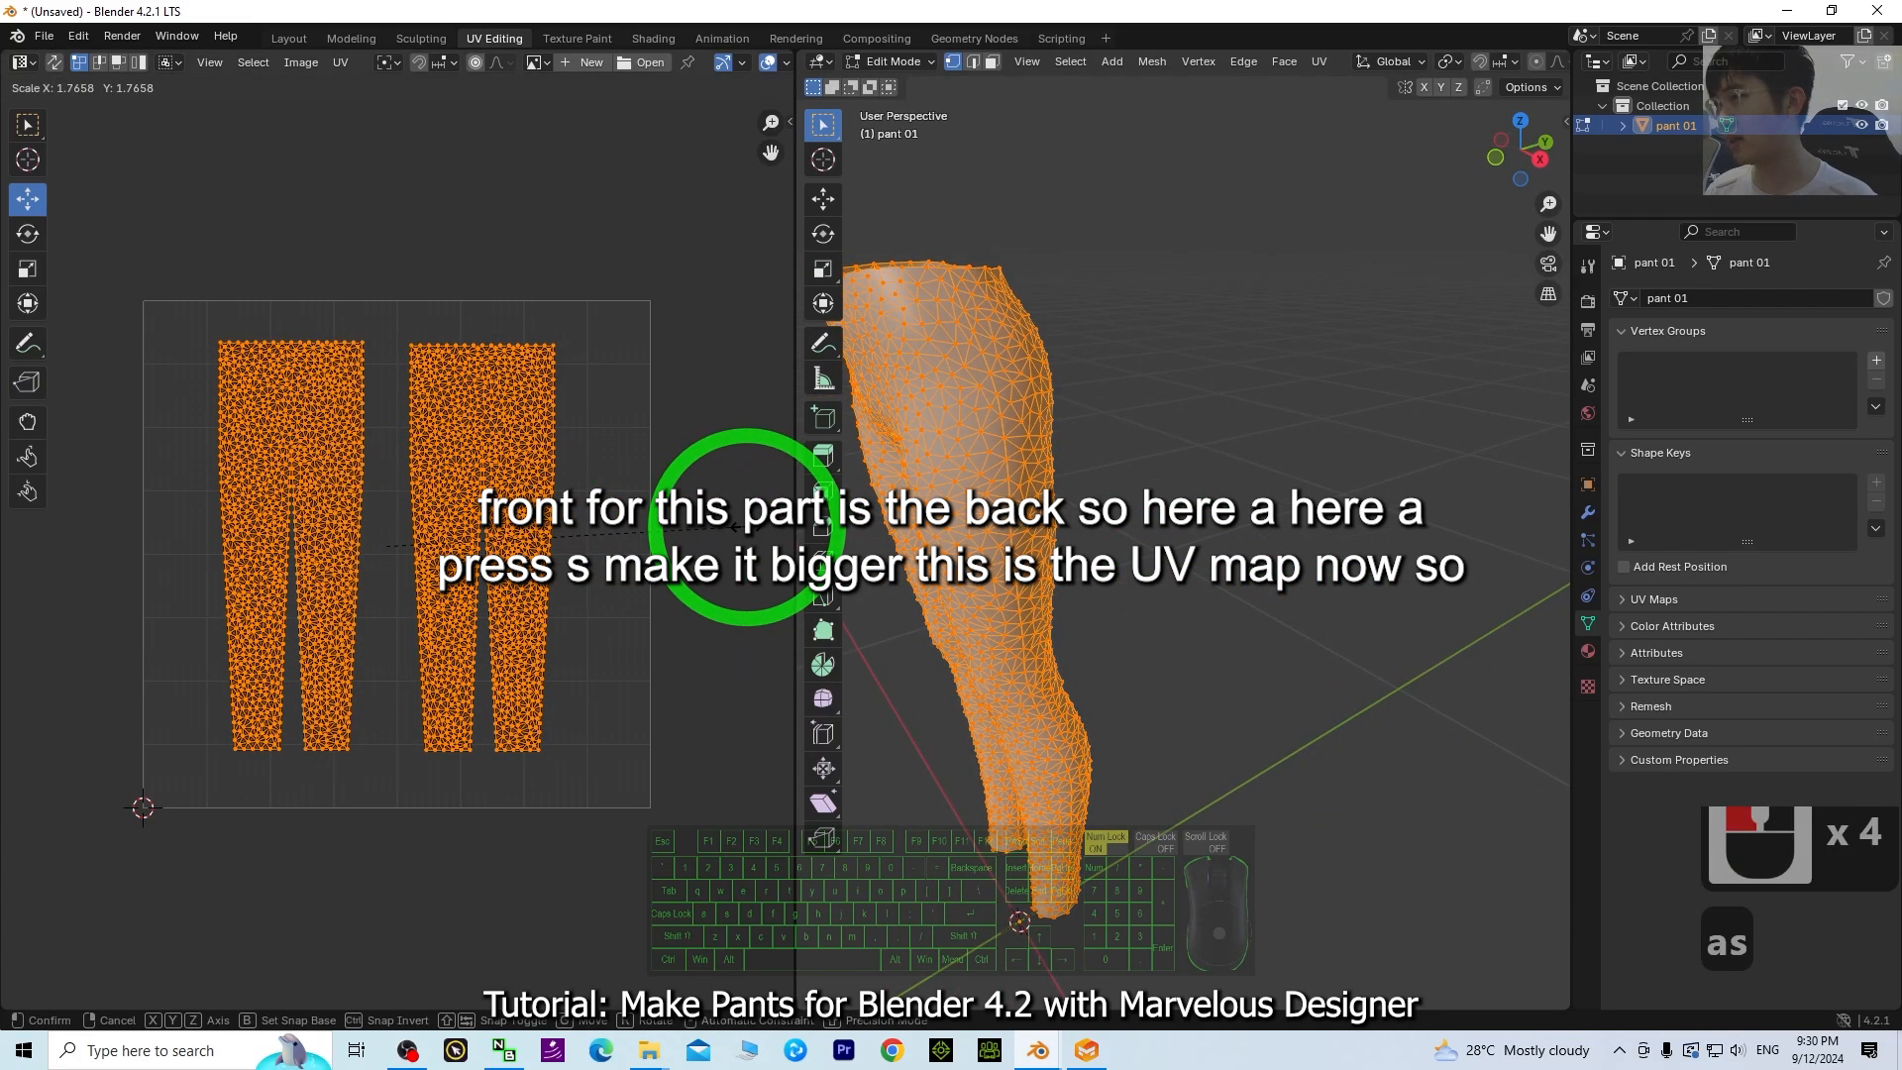
pyautogui.click(775, 532)
pyautogui.moveTo(466, 548); pyautogui.dragTo(488, 548)
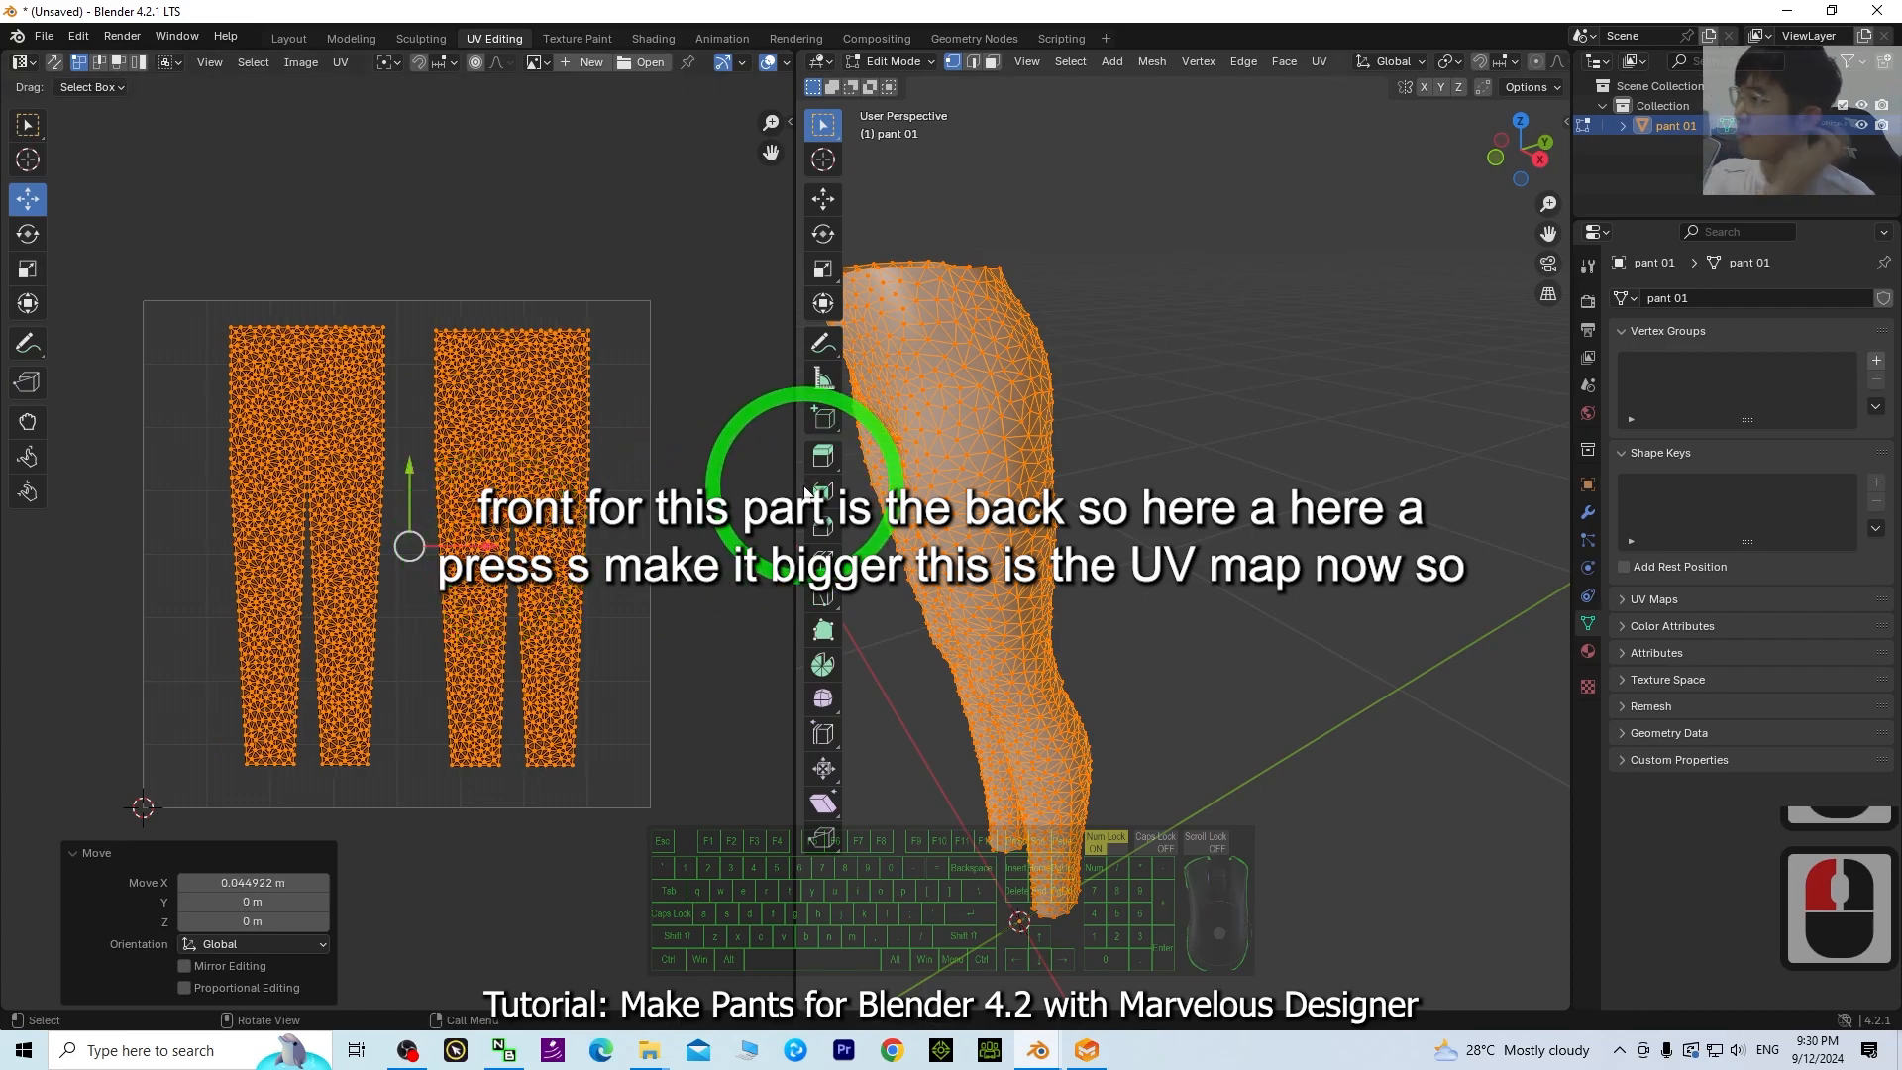
# - Try moving the linked front piece away from the back to test whether the pants are joined, and undo the move
pyautogui.scroll(-3, 1238, 455)
pyautogui.click(1266, 601)
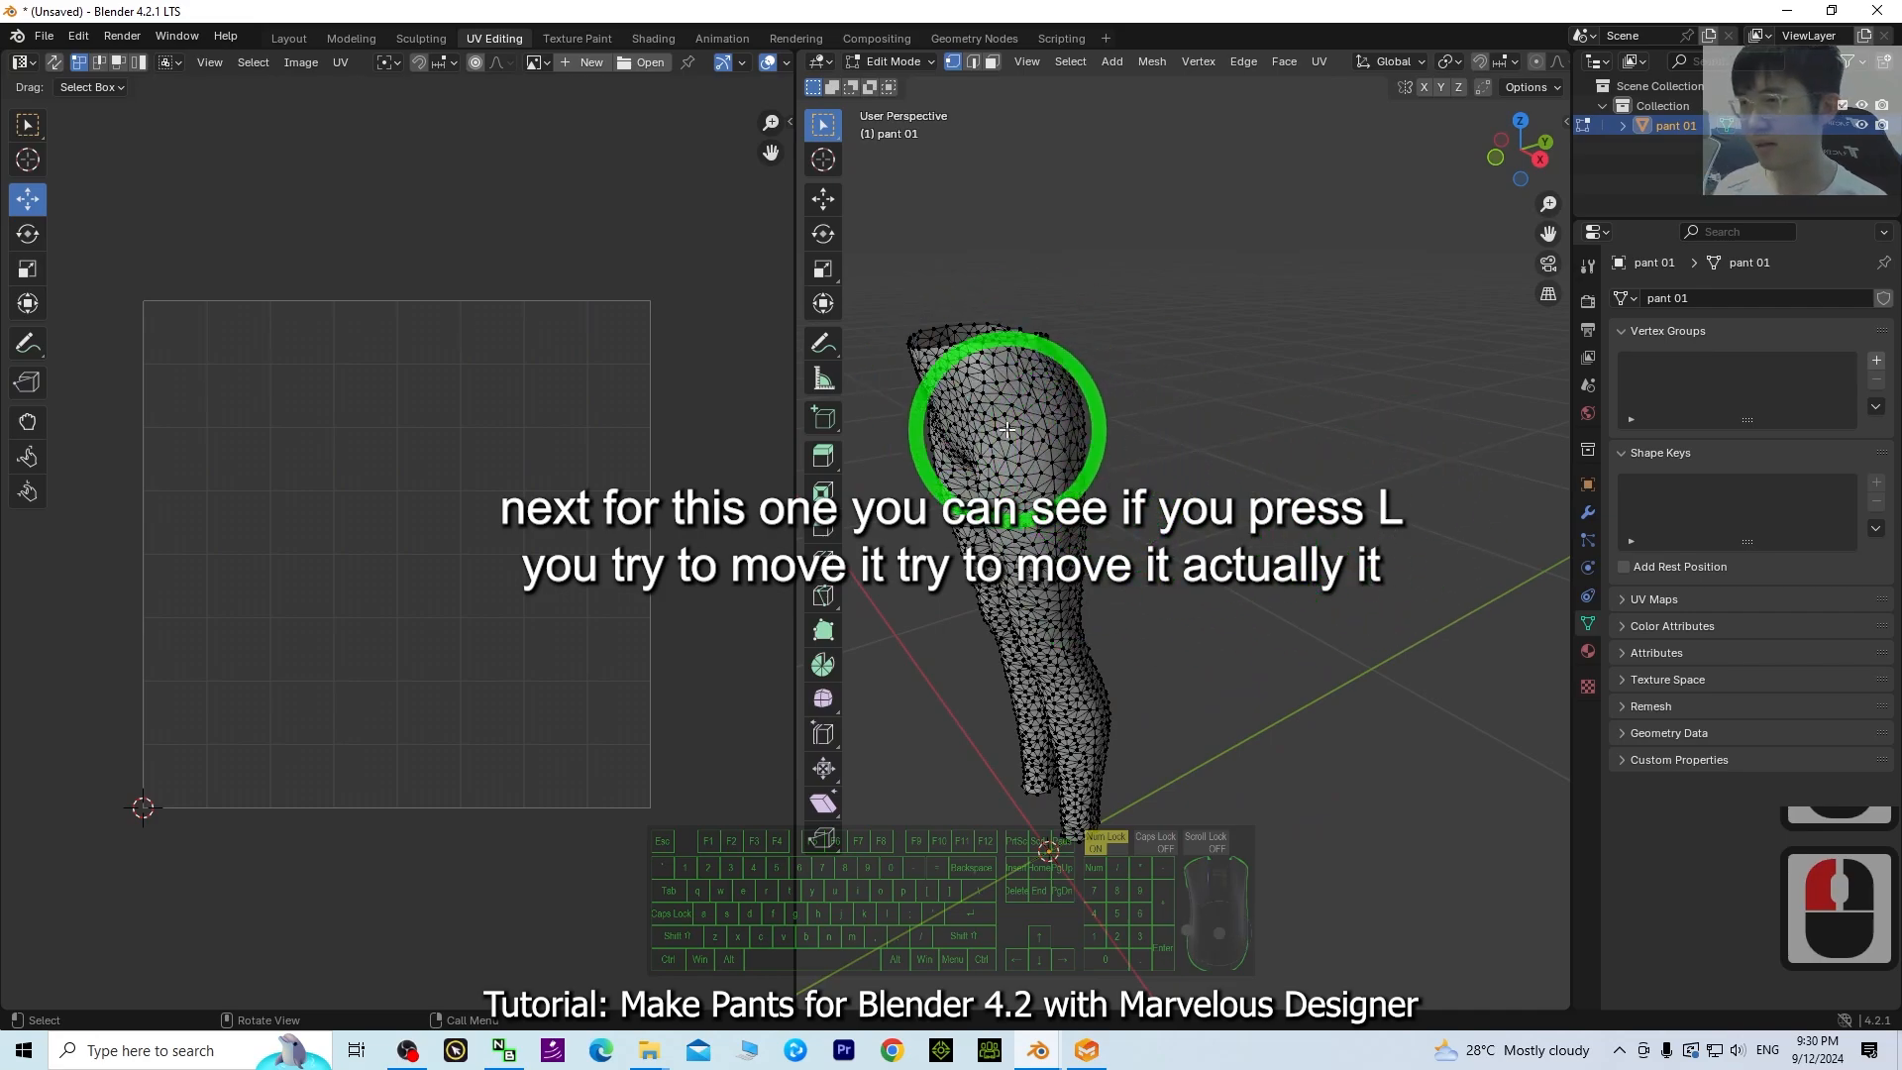
pyautogui.press('l')
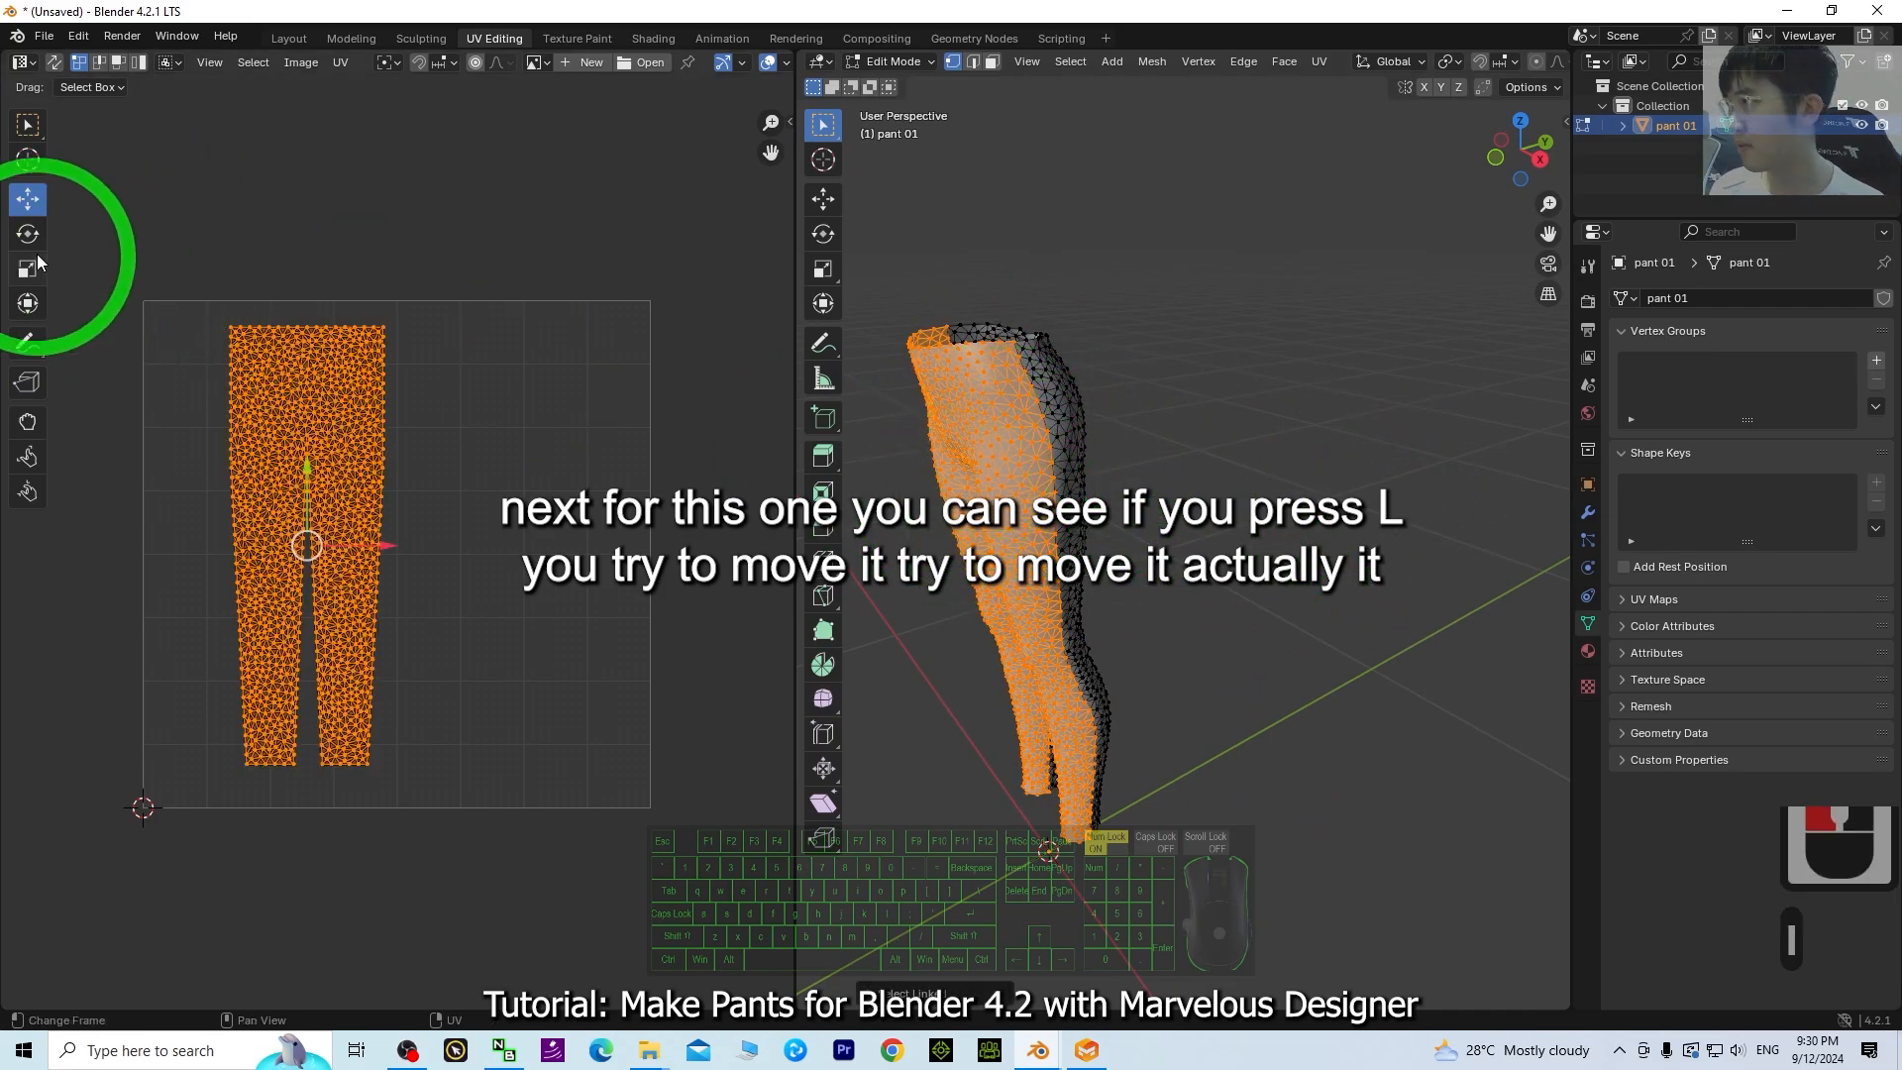
pyautogui.scroll(-3, 1049, 683)
pyautogui.scroll(2, 1048, 684)
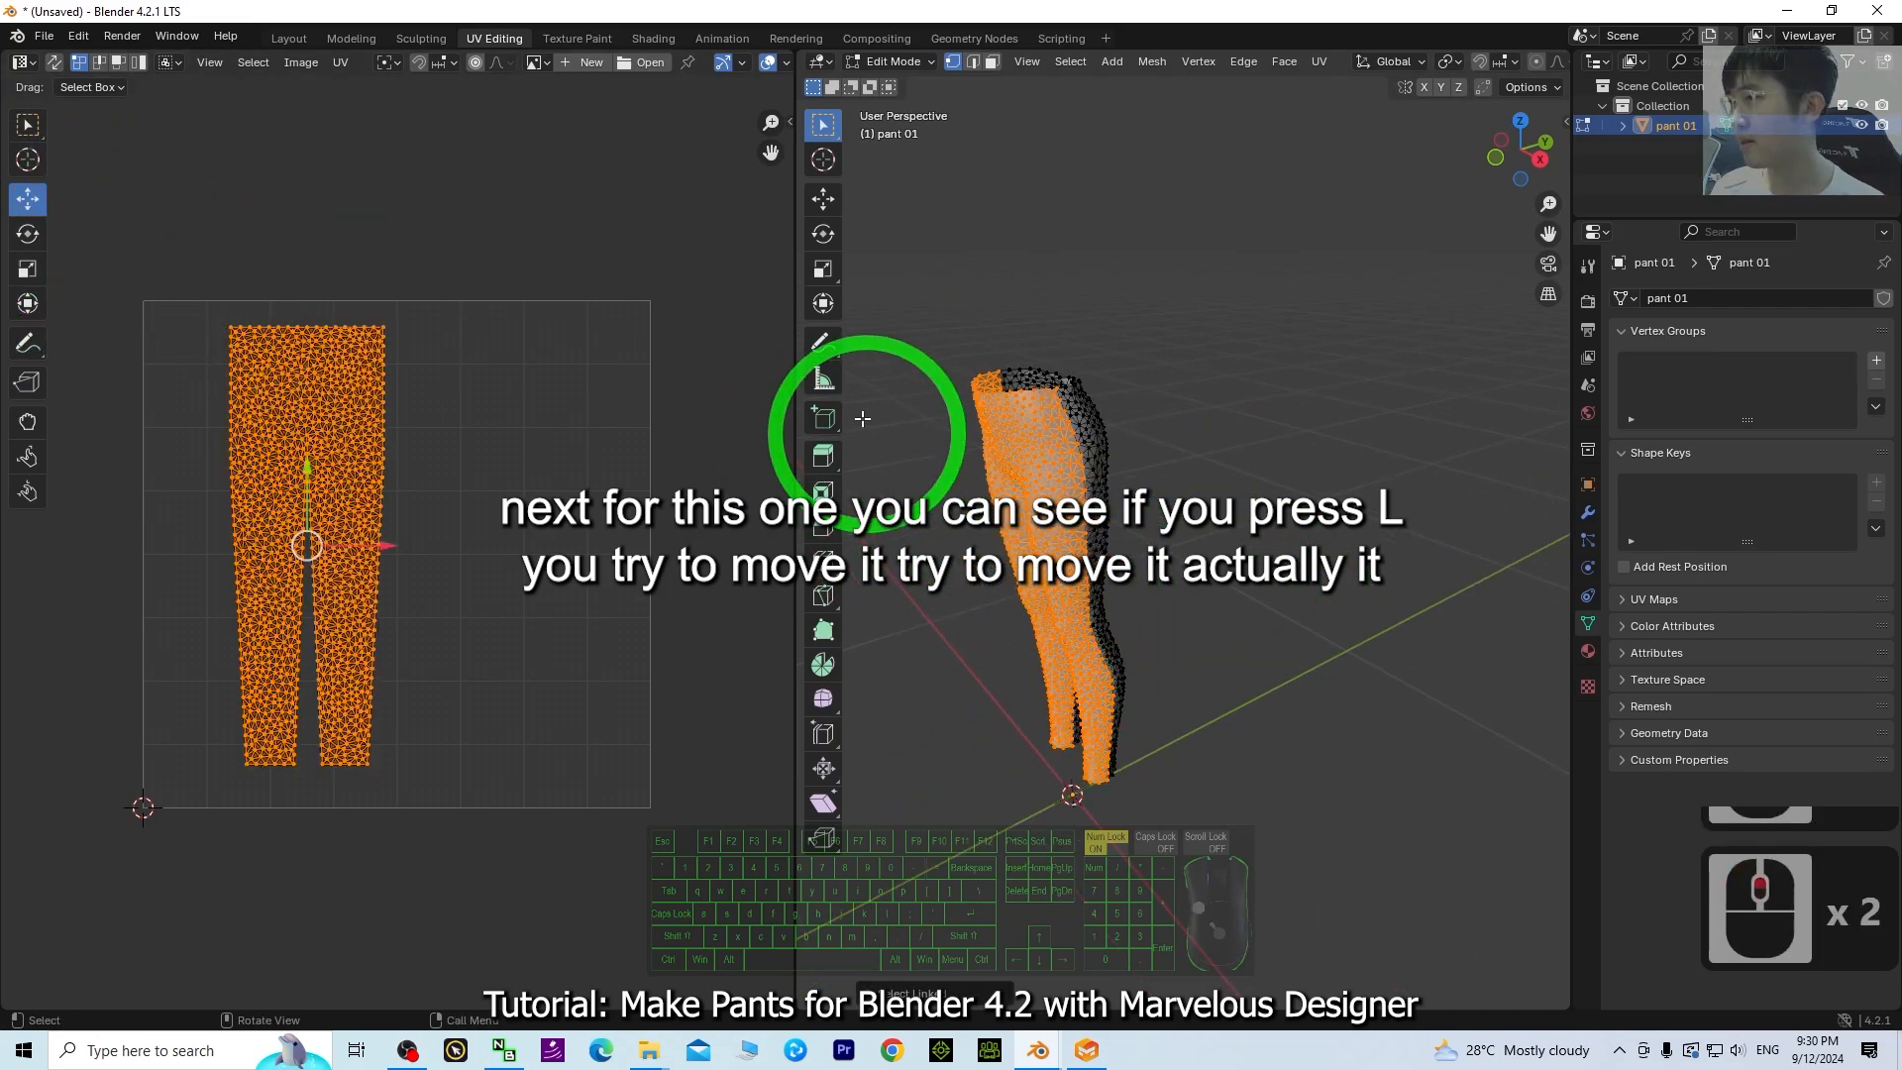
pyautogui.click(828, 205)
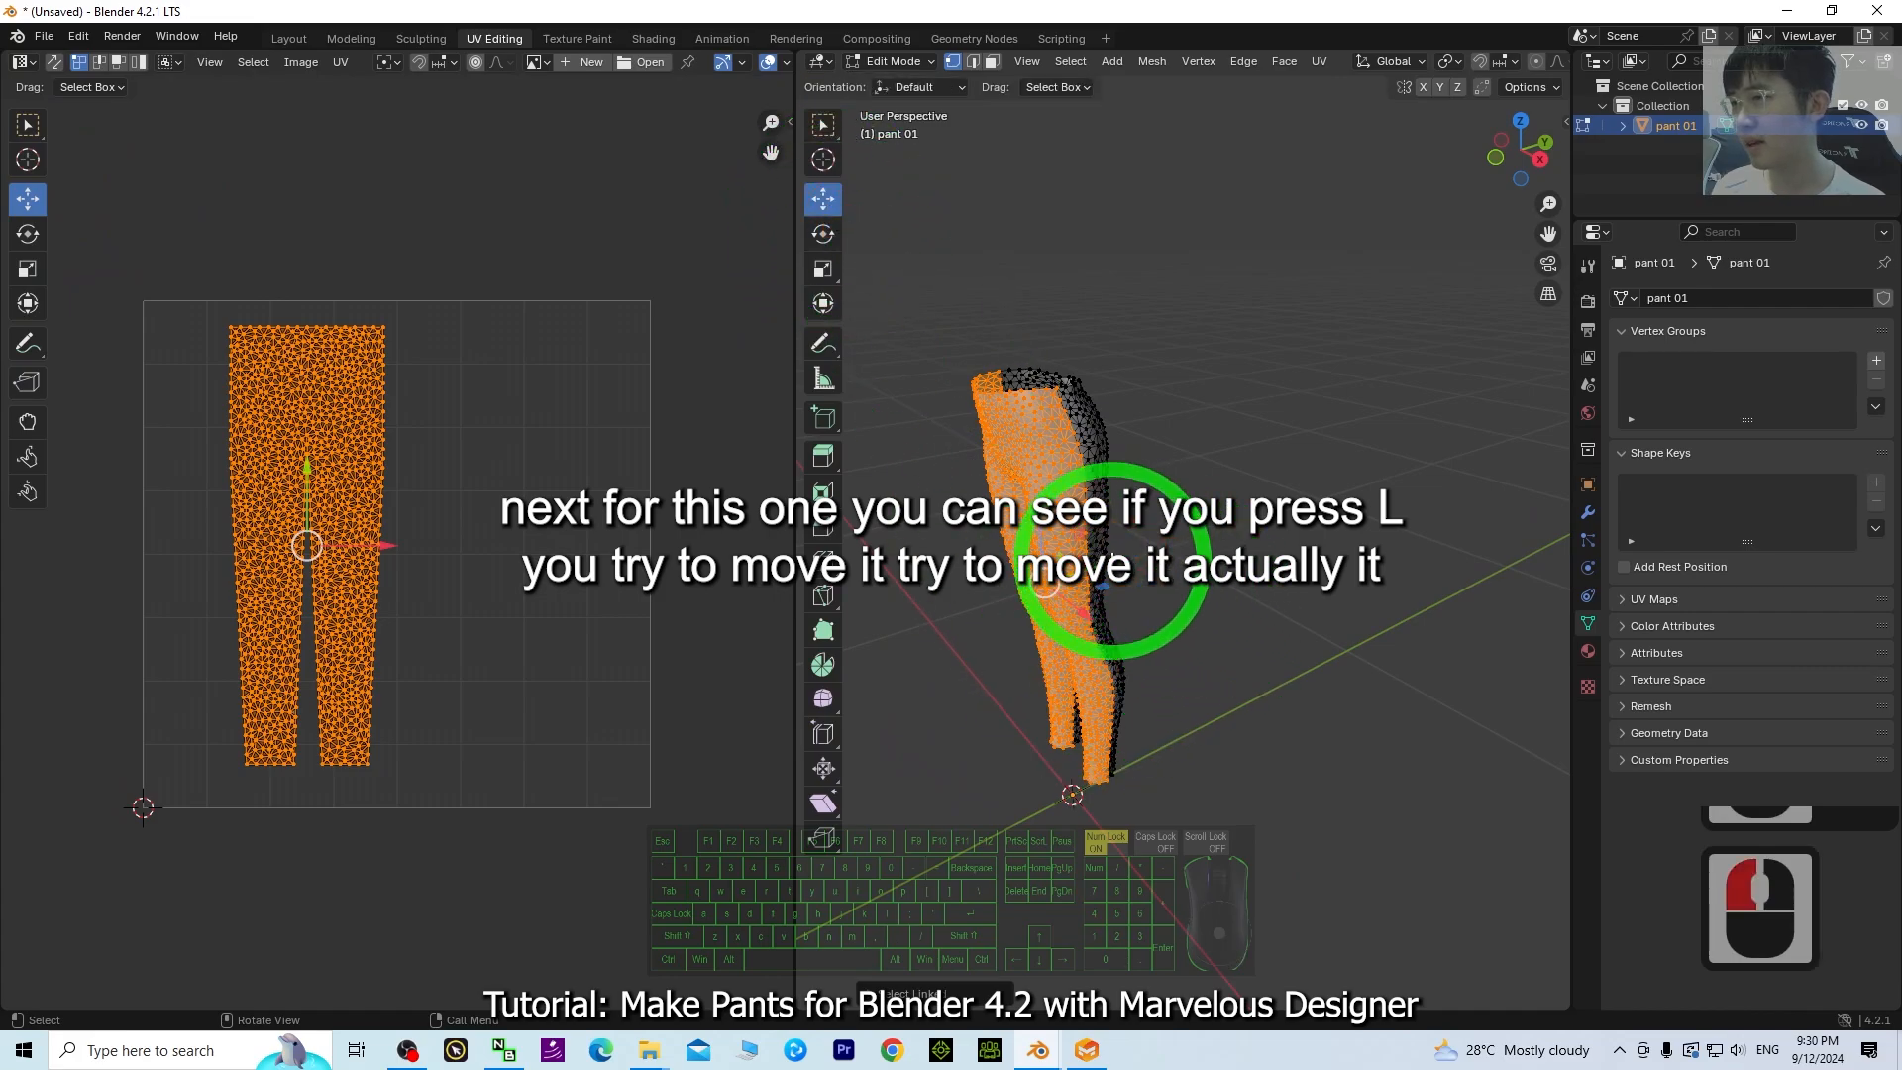
pyautogui.moveTo(1110, 561); pyautogui.dragTo(1355, 582, button='middle')
pyautogui.hotkey('ctrl', 'z')
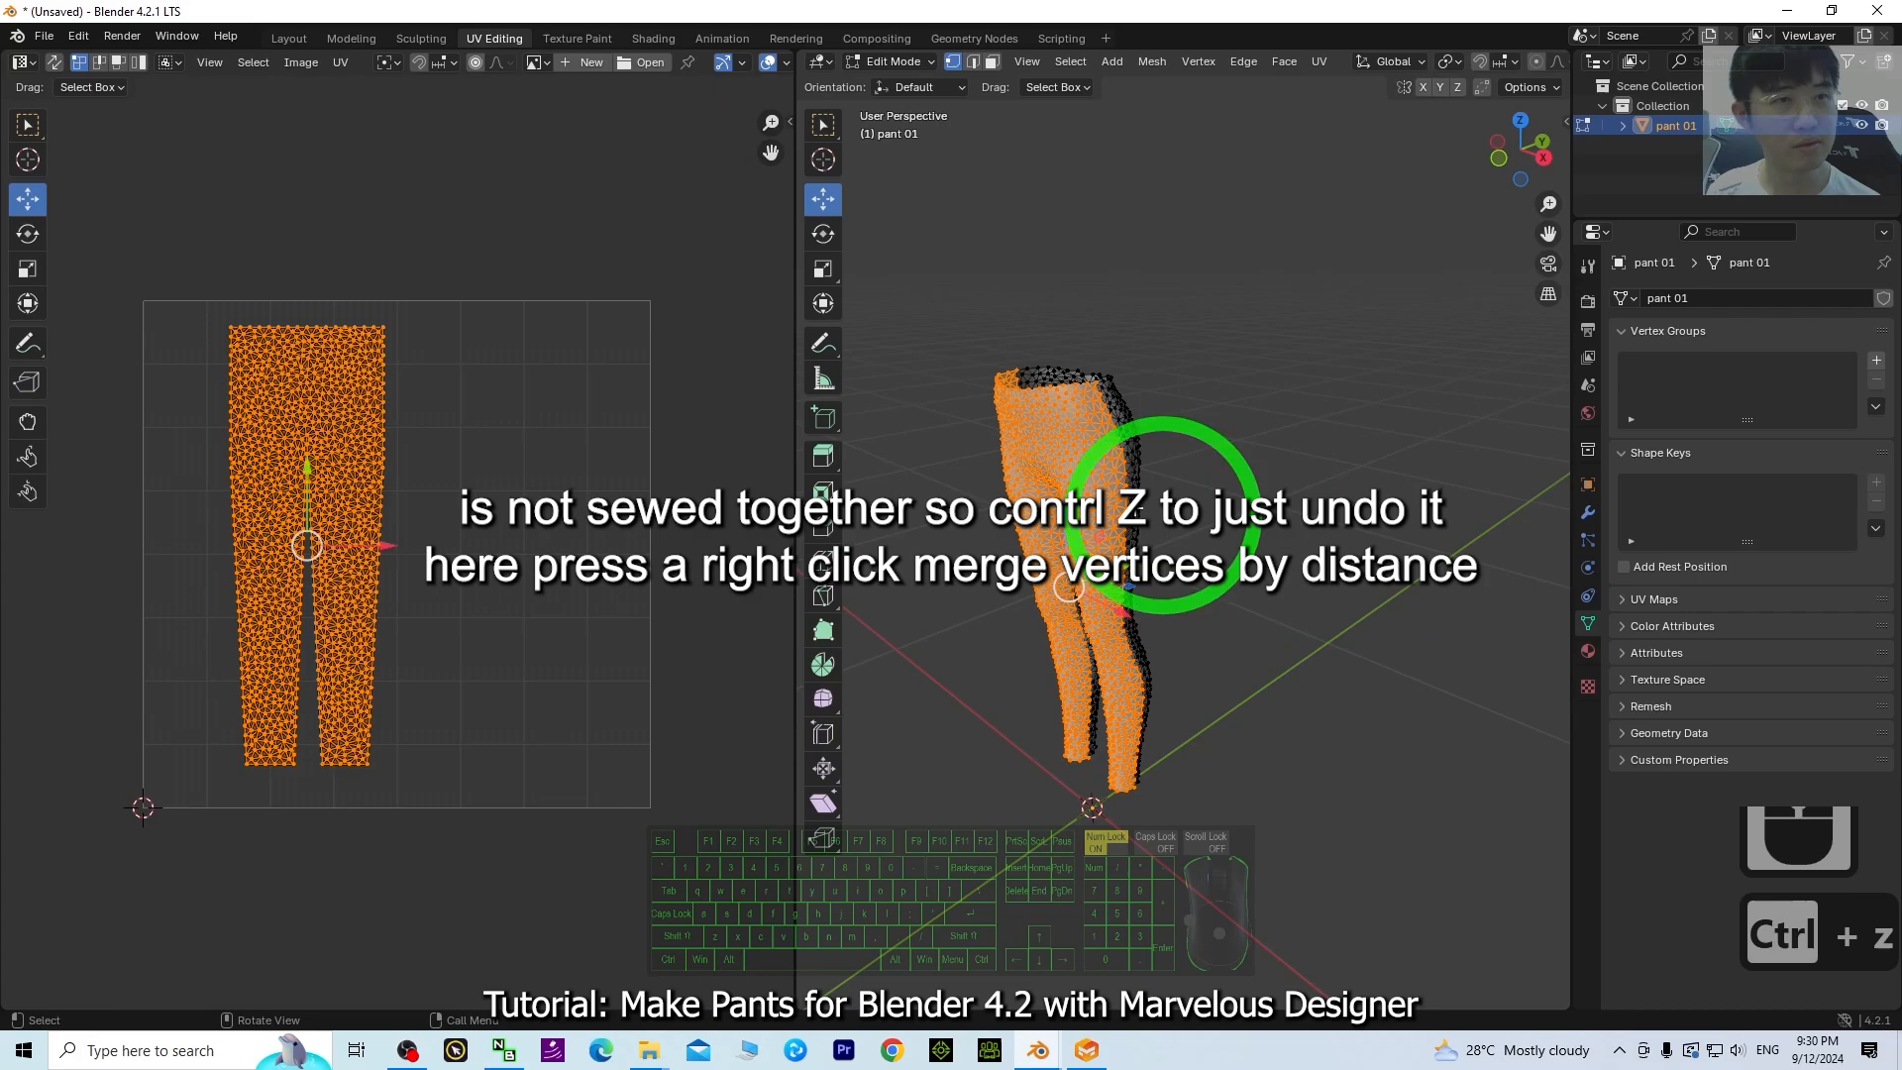
# - Select the whole pants mesh and merge its vertices by distance
pyautogui.click(1298, 482)
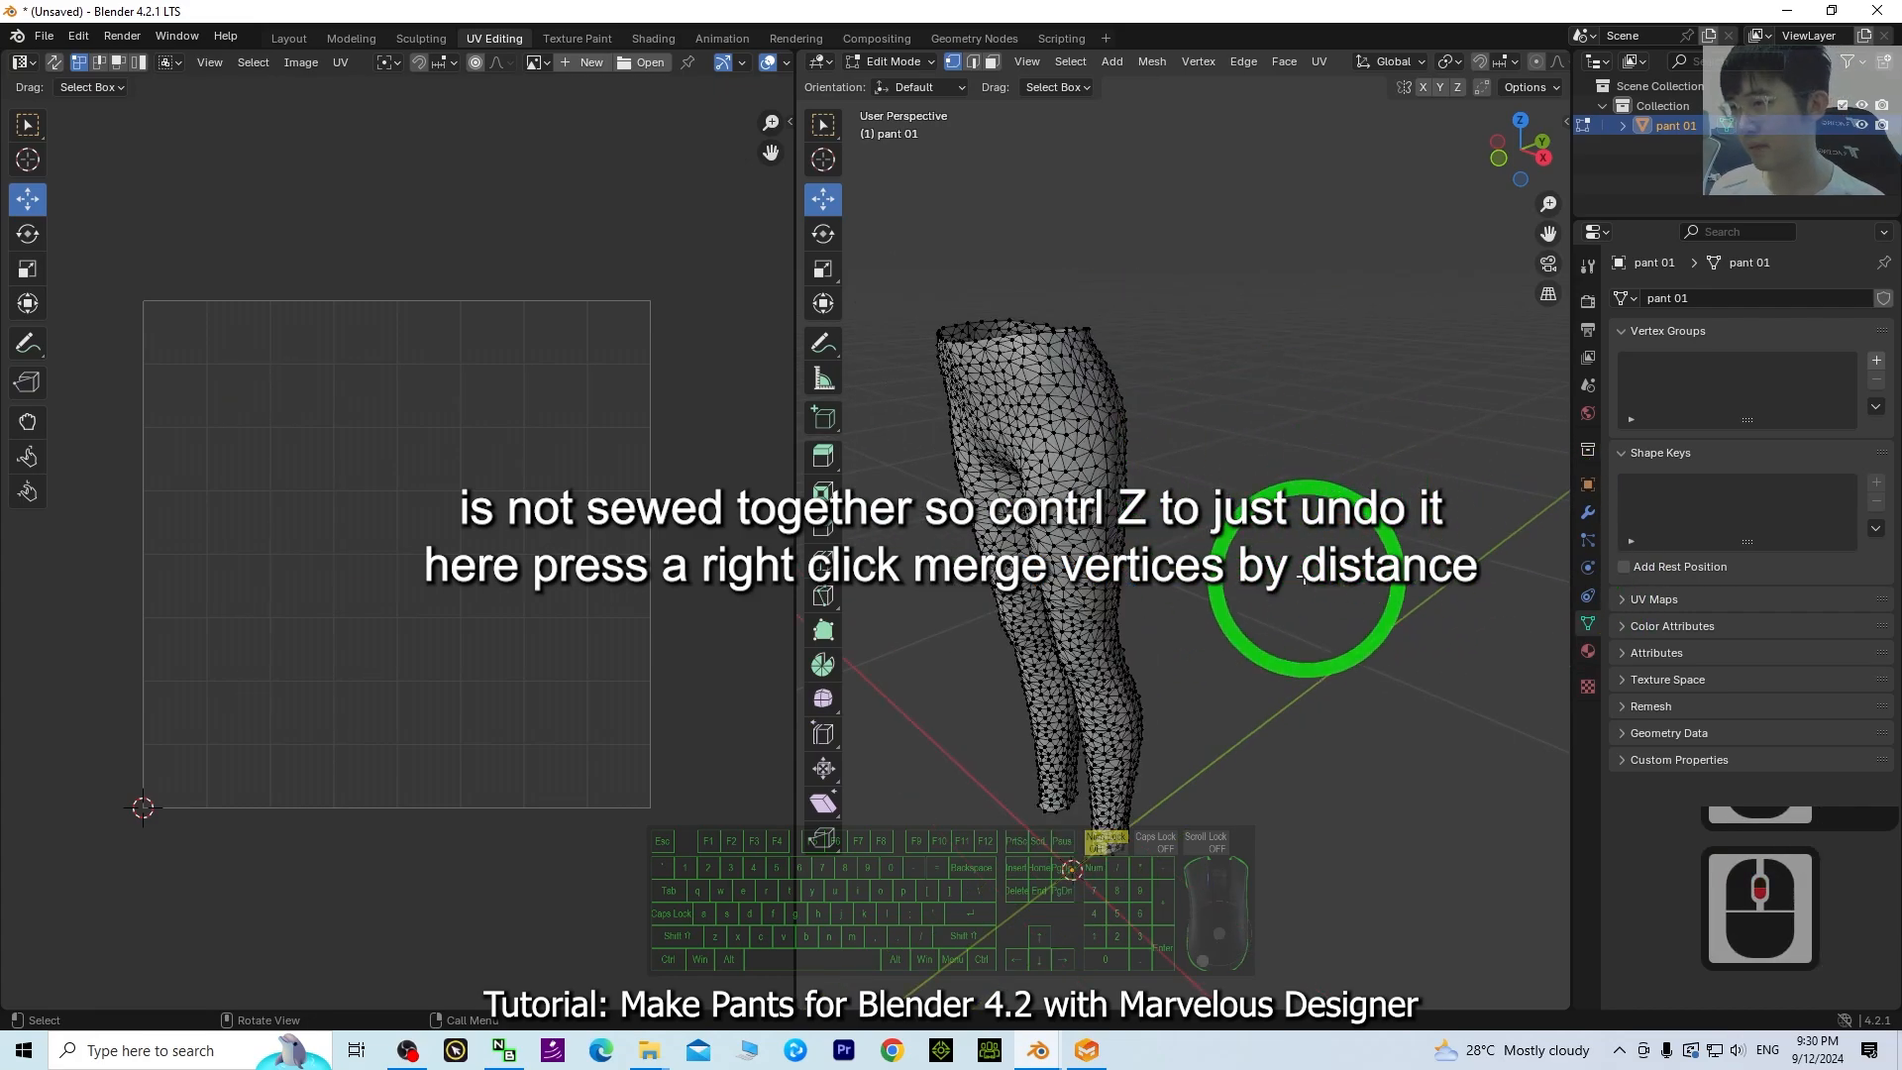
pyautogui.press('a')
pyautogui.rightClick(1080, 442)
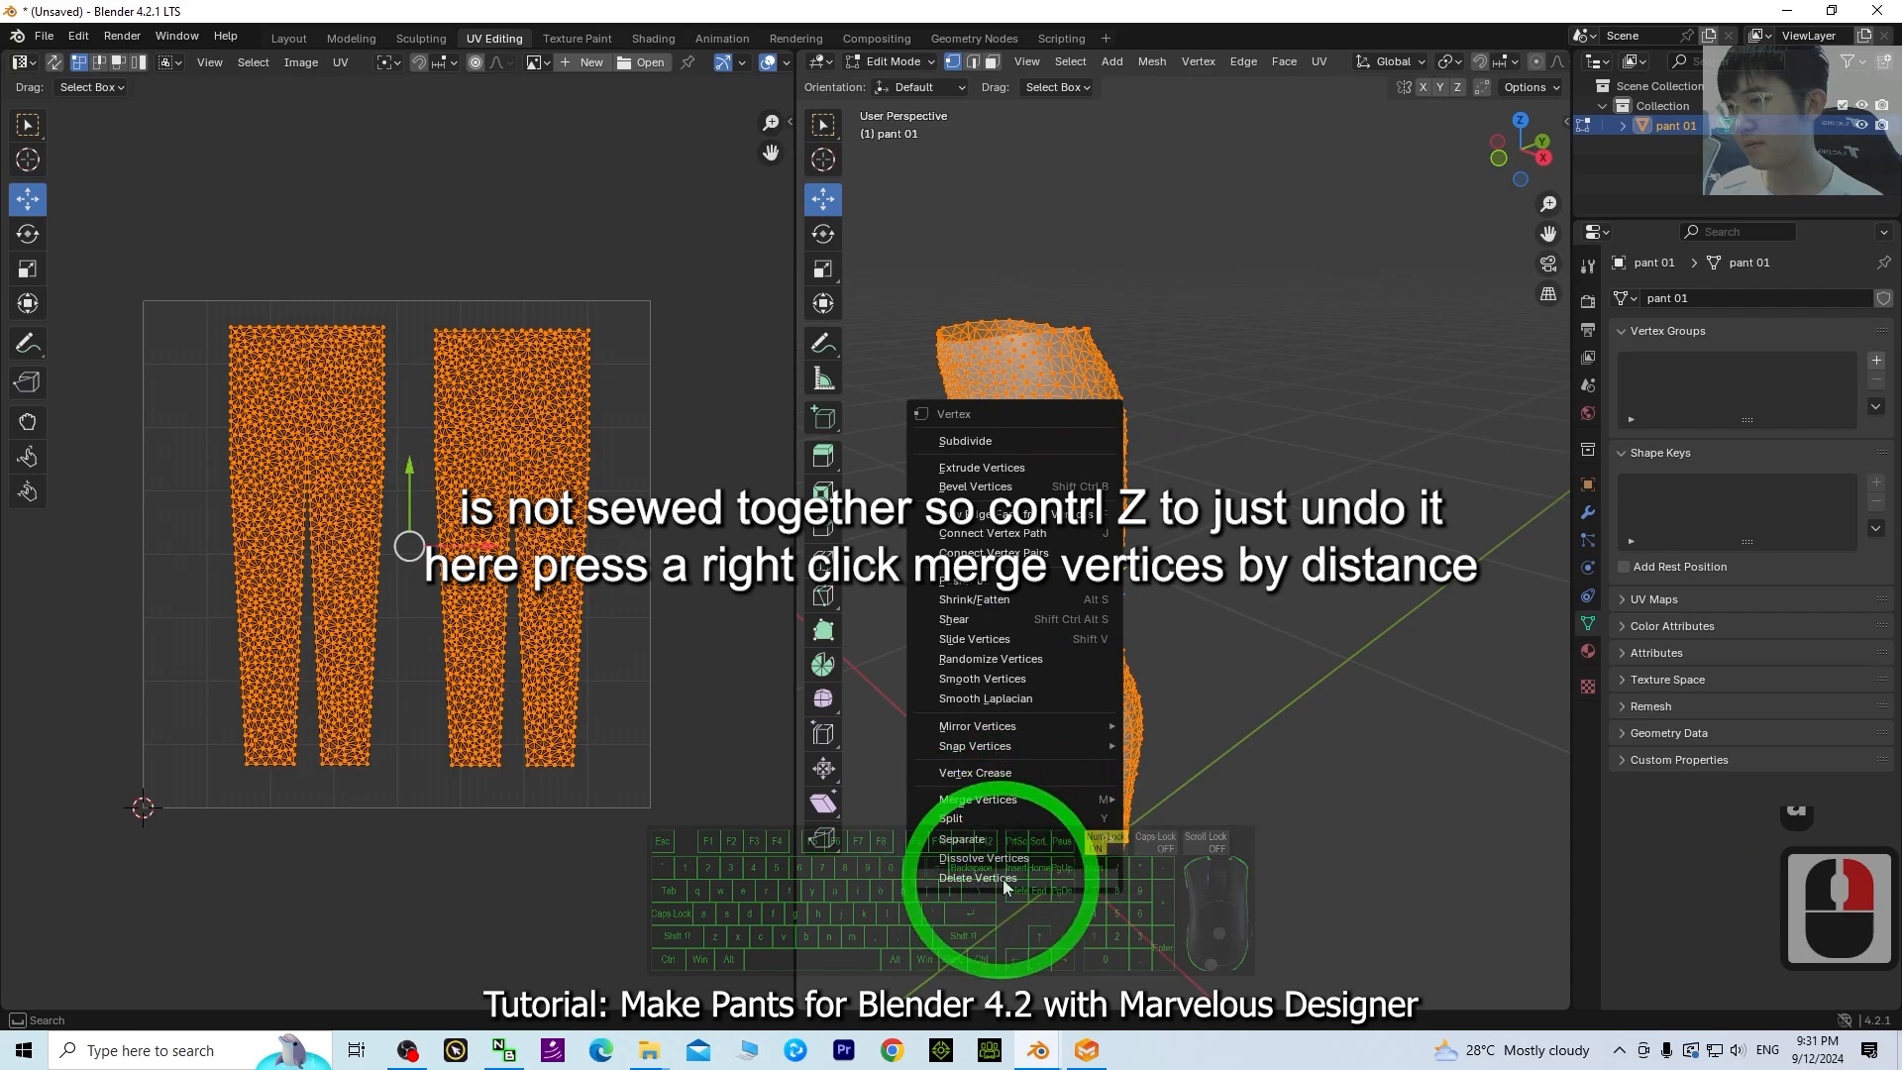
pyautogui.moveTo(1011, 798)
pyautogui.click(1187, 869)
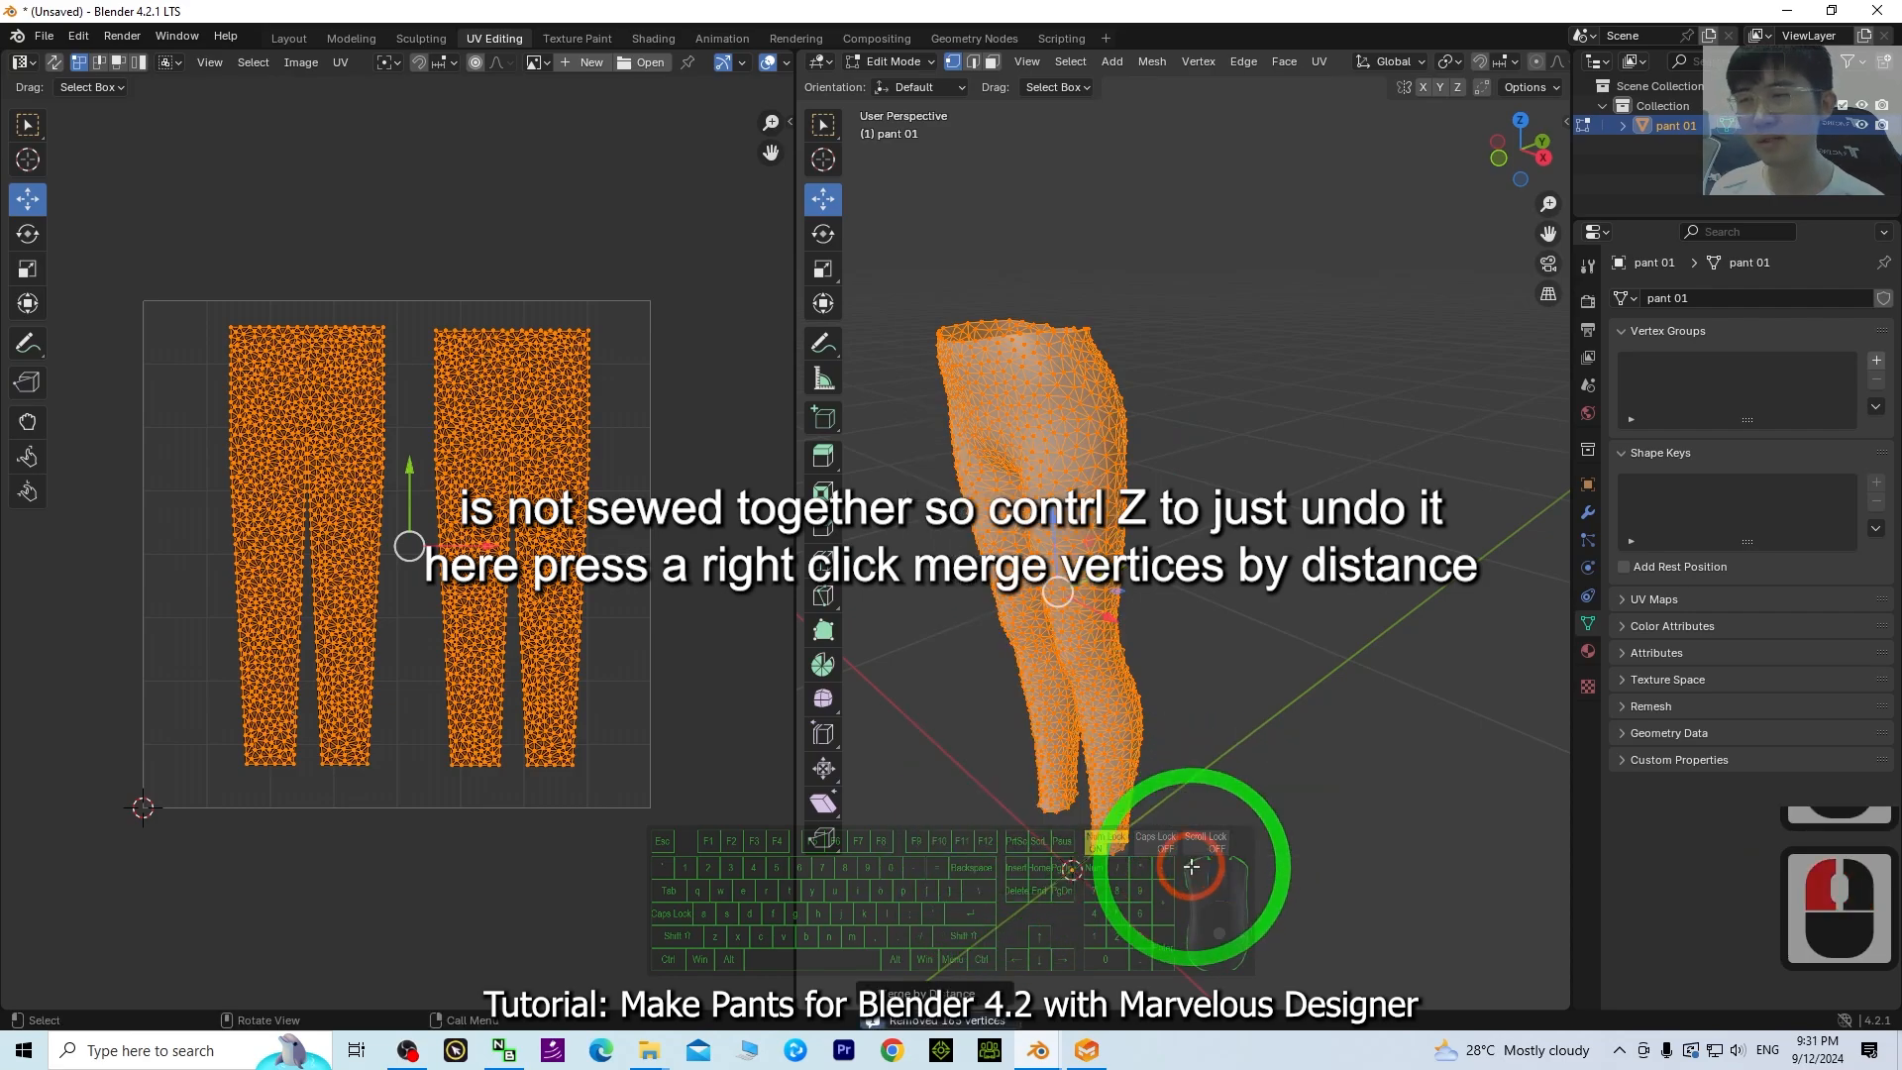
# - Select the linked geometry of the merged pants, move it as a test of the joined seams, and undo the move
pyautogui.click(1484, 548)
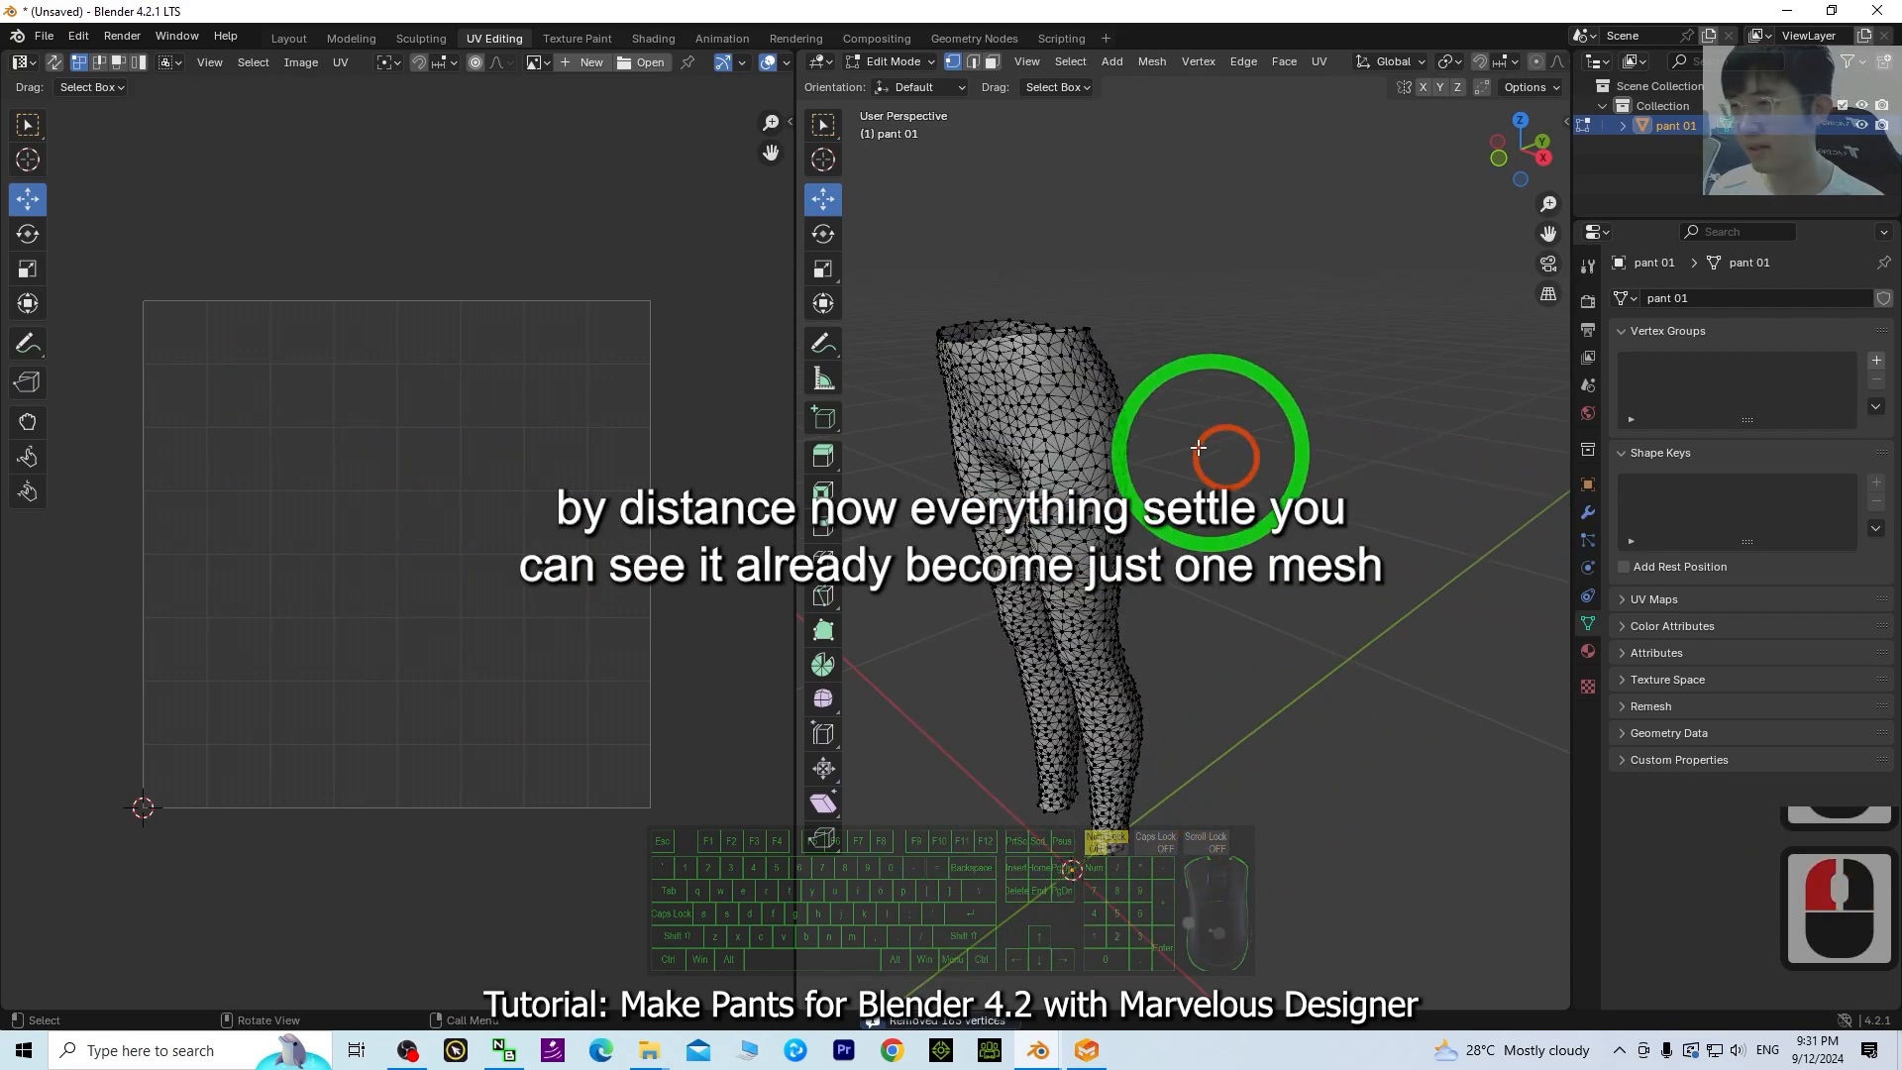
pyautogui.press('a')
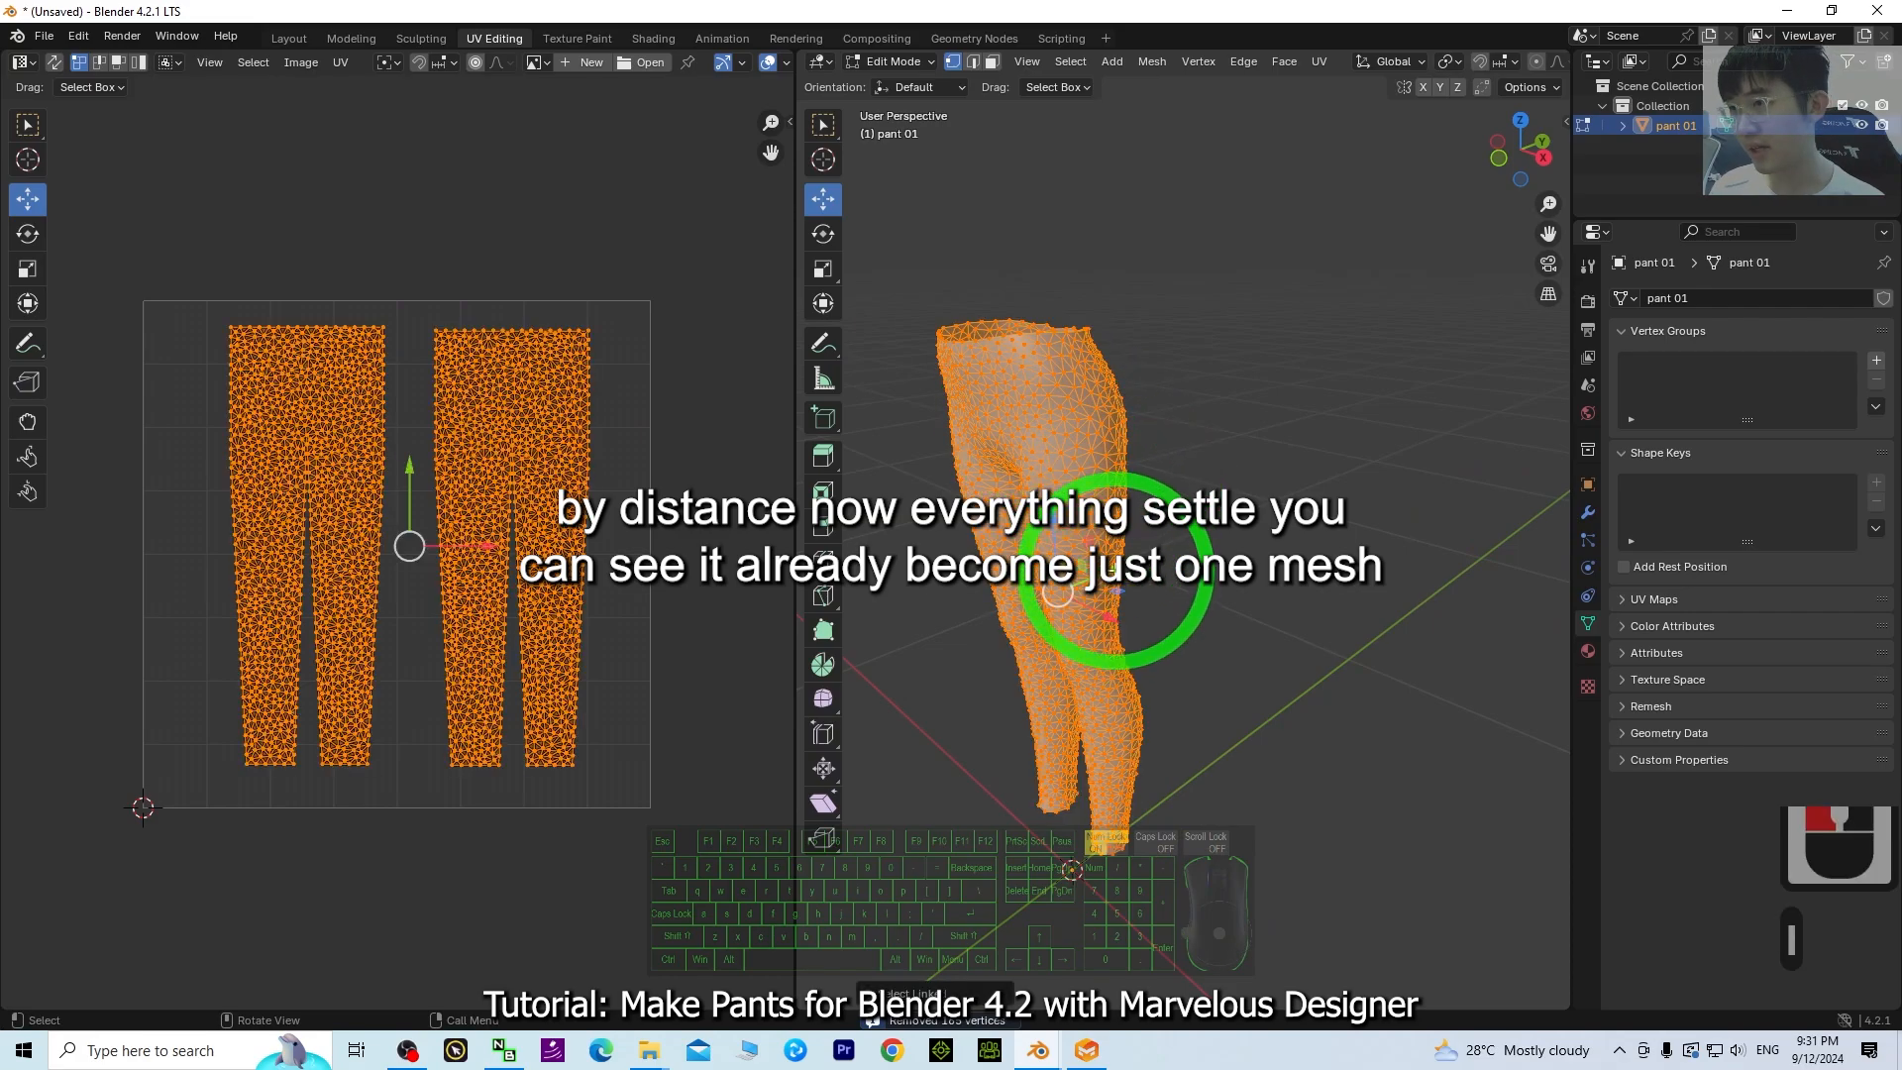
pyautogui.moveTo(1117, 570); pyautogui.dragTo(1207, 544)
pyautogui.hotkey('ctrl', 'z')
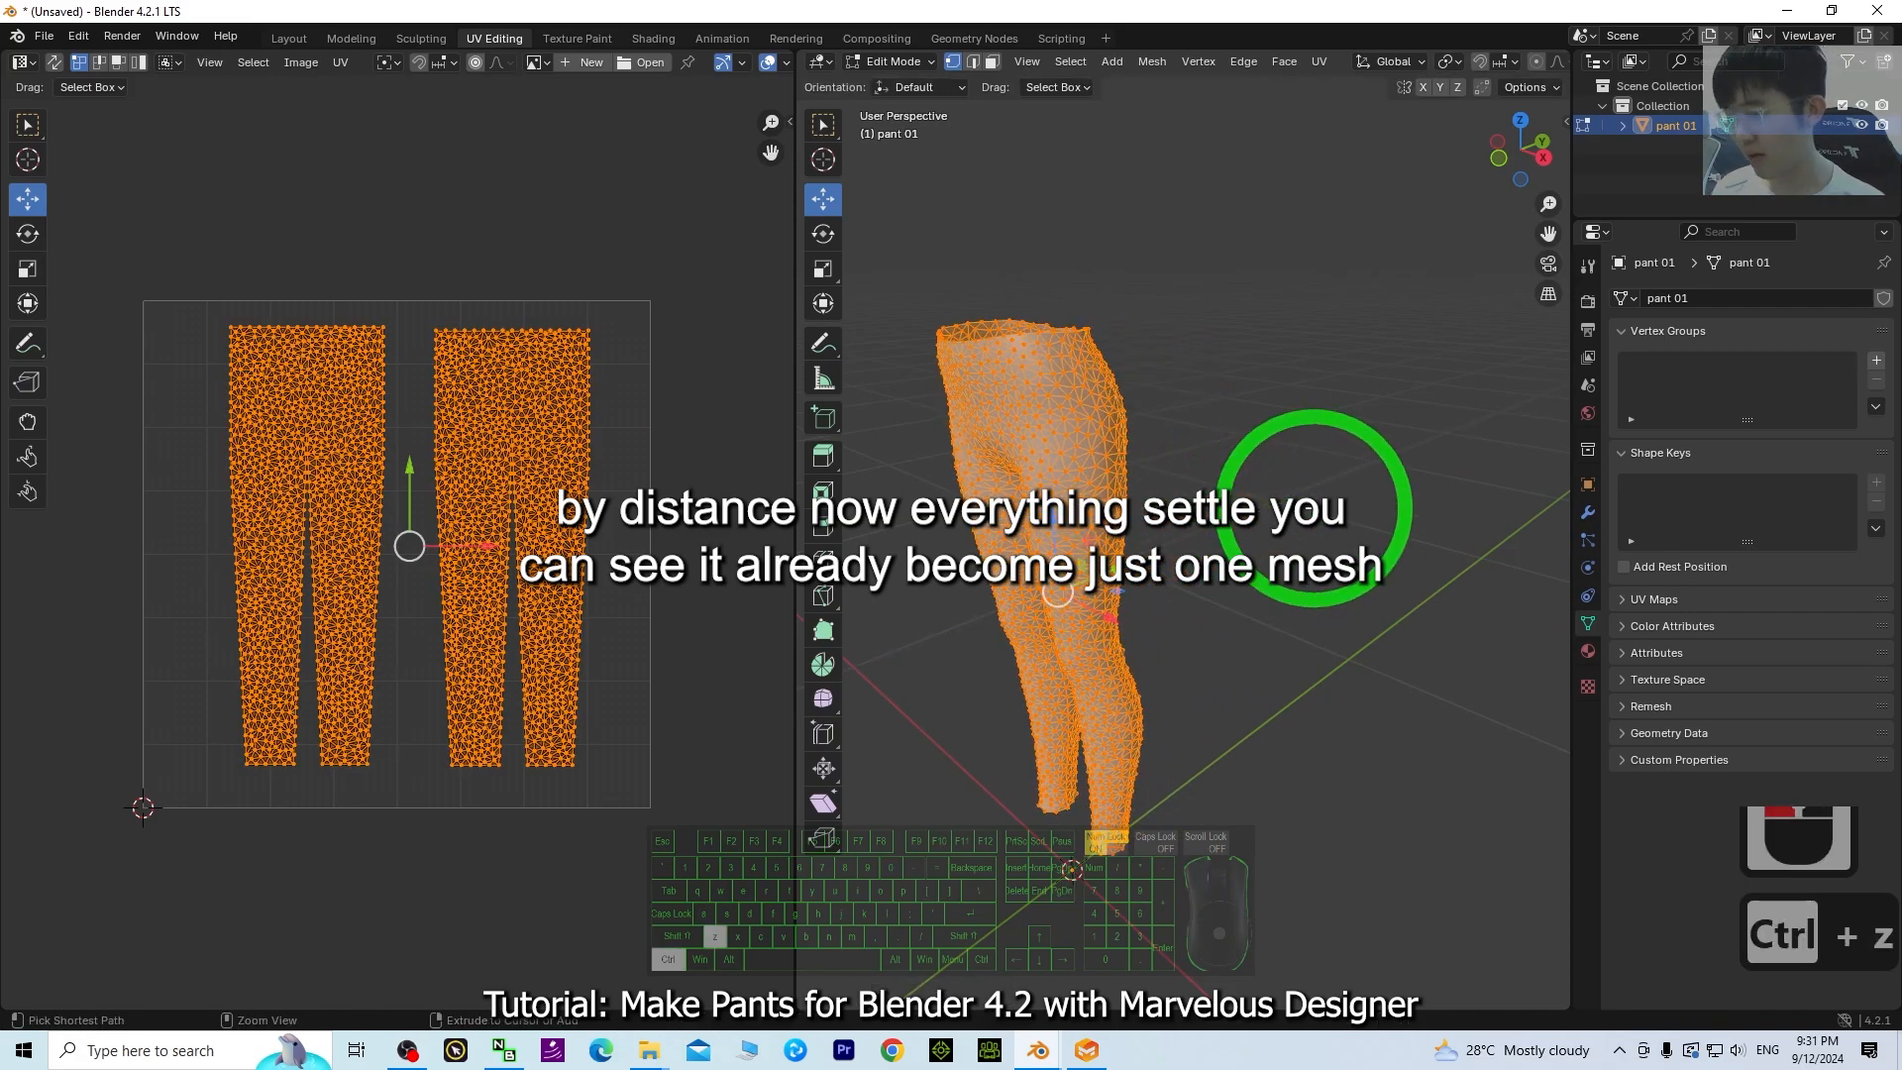
# - Select the whole mesh and export its UV layout as a PNG named "pant 01 UV" to the Desktop
pyautogui.click(1340, 615)
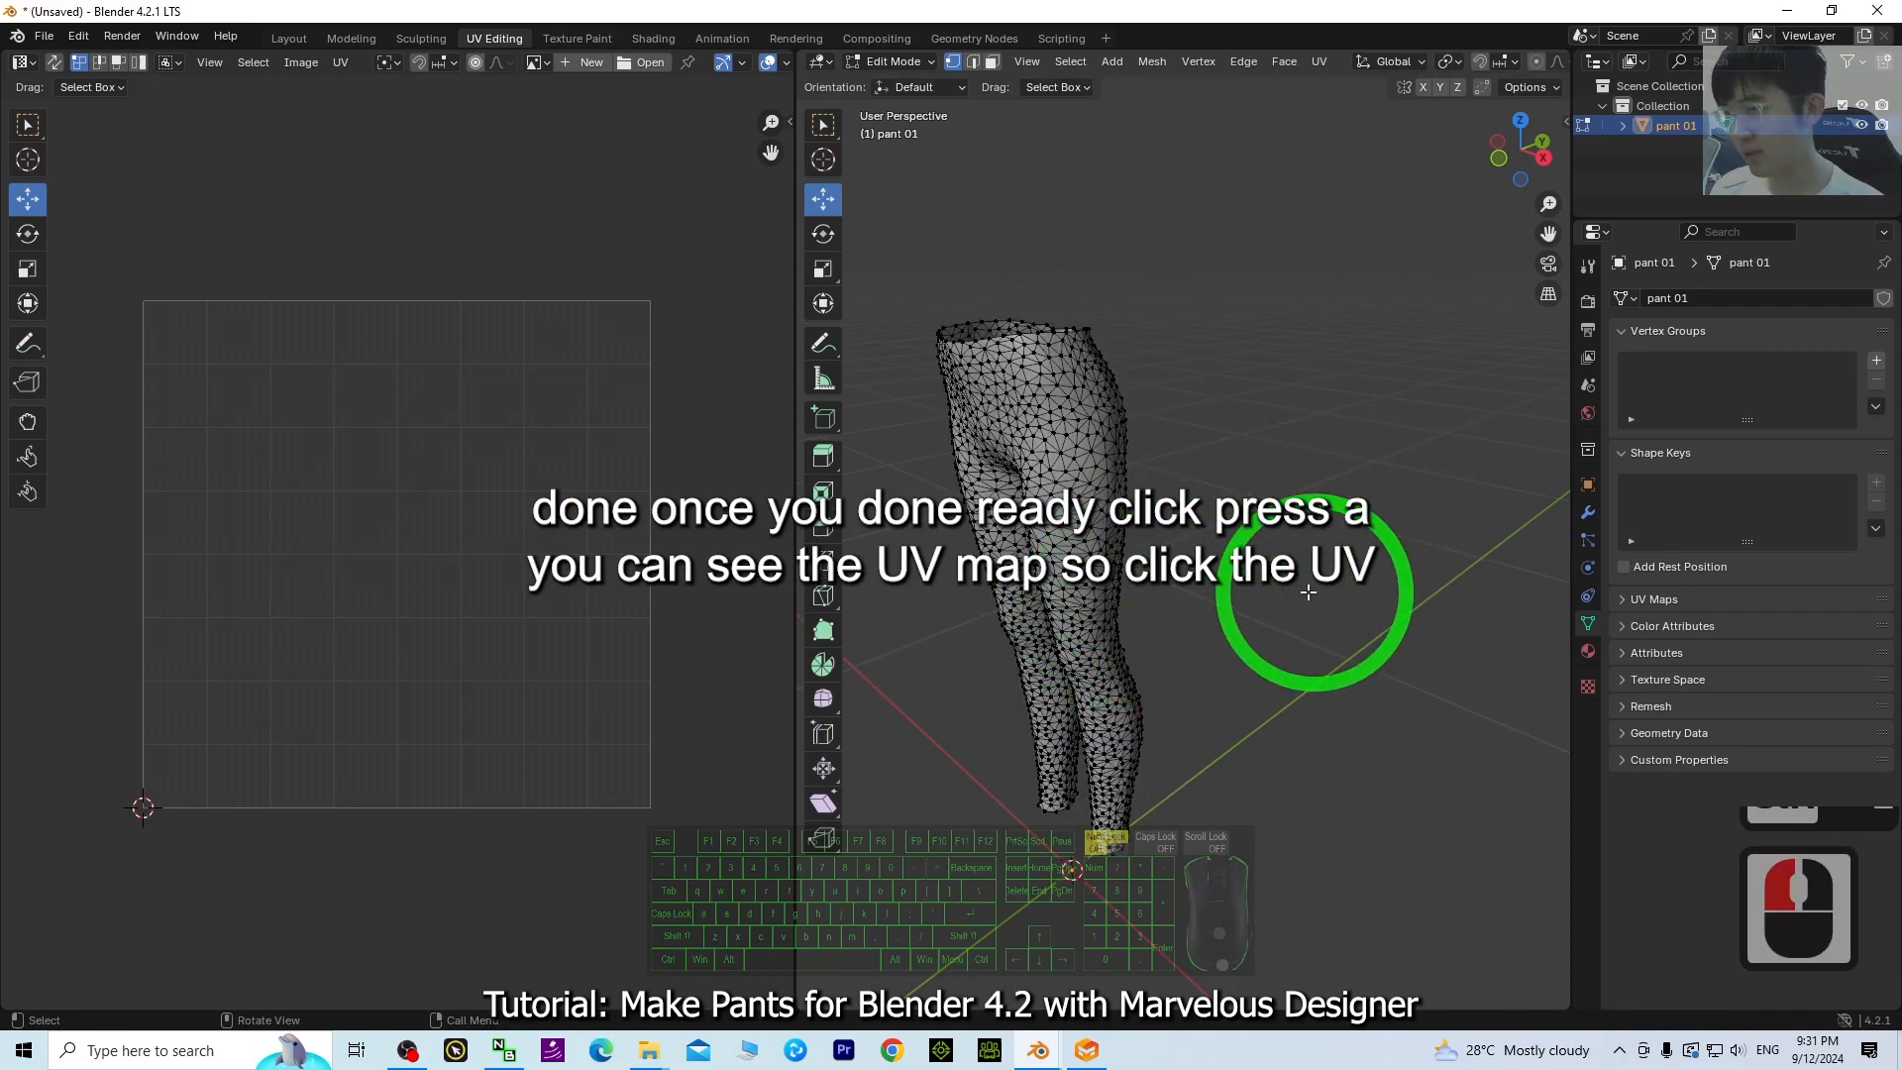
pyautogui.click(1318, 510)
pyautogui.press('a')
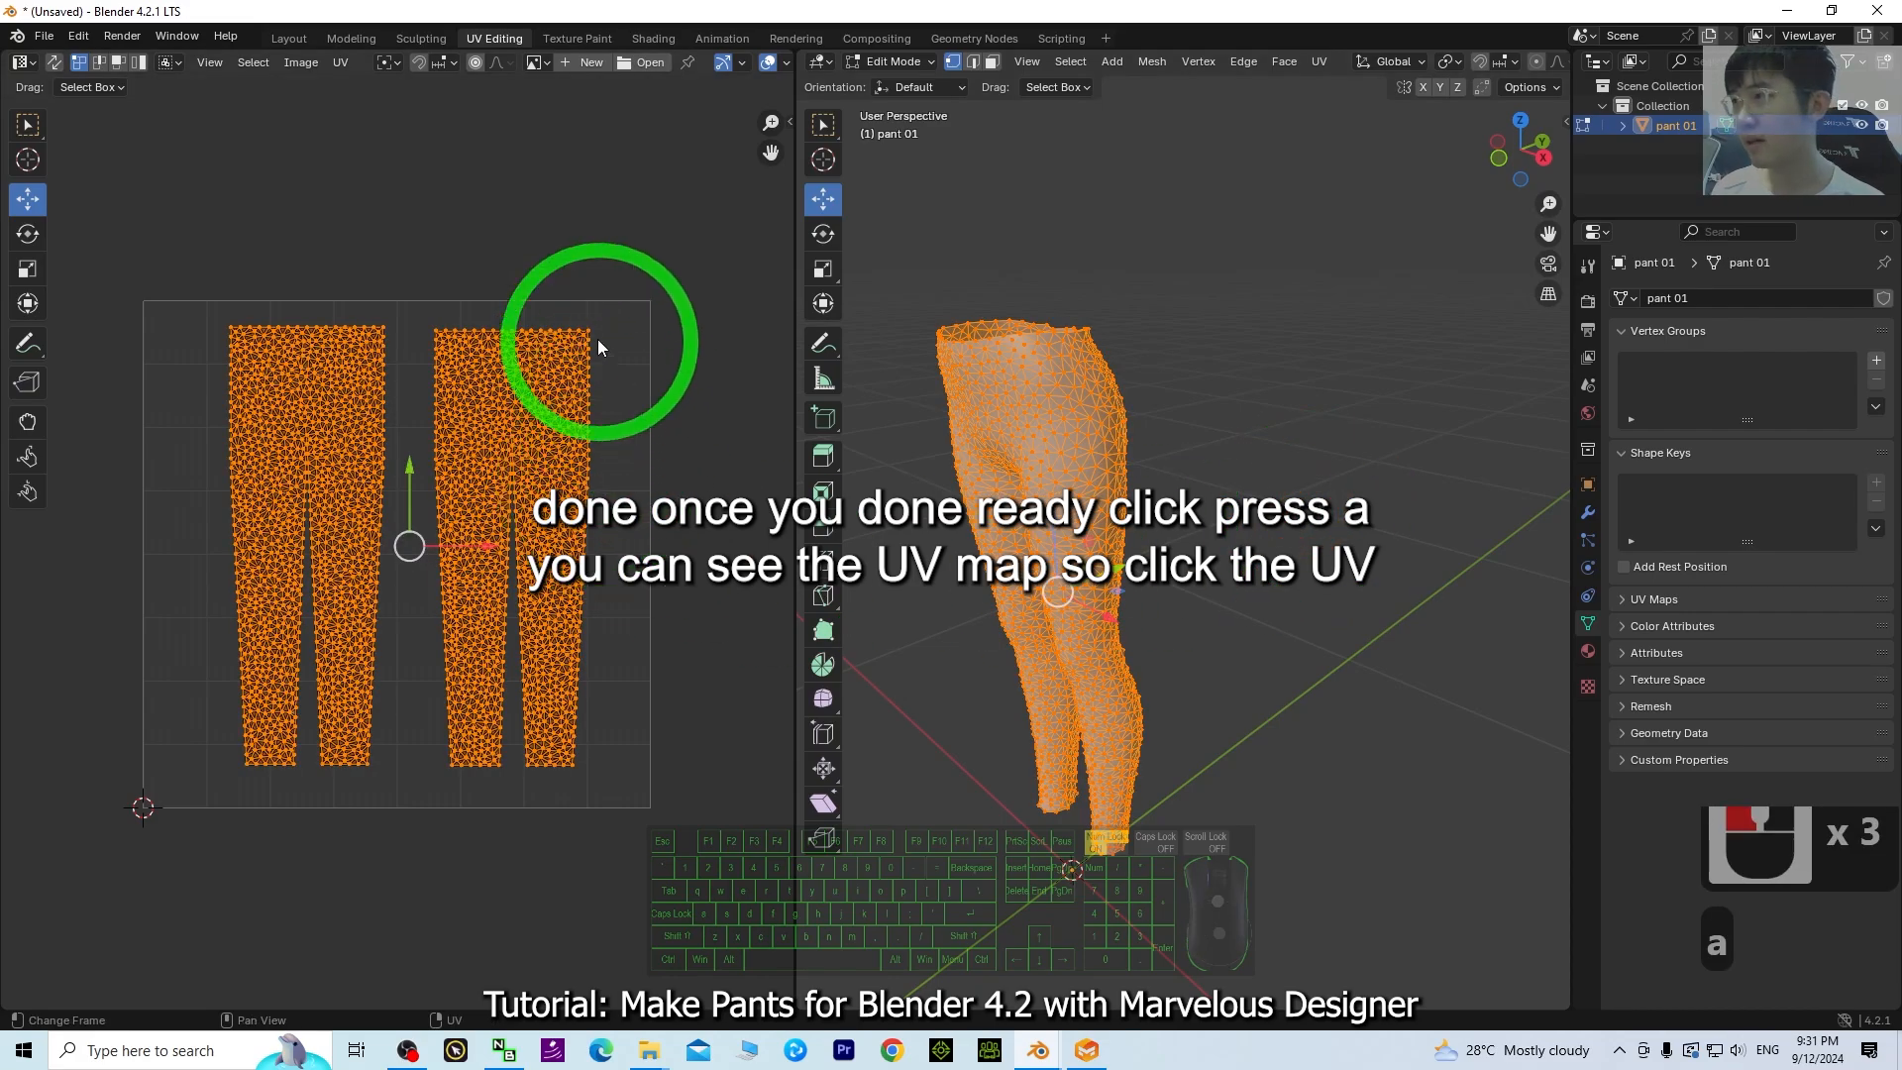
pyautogui.moveTo(634, 8); pyautogui.dragTo(1036, 52)
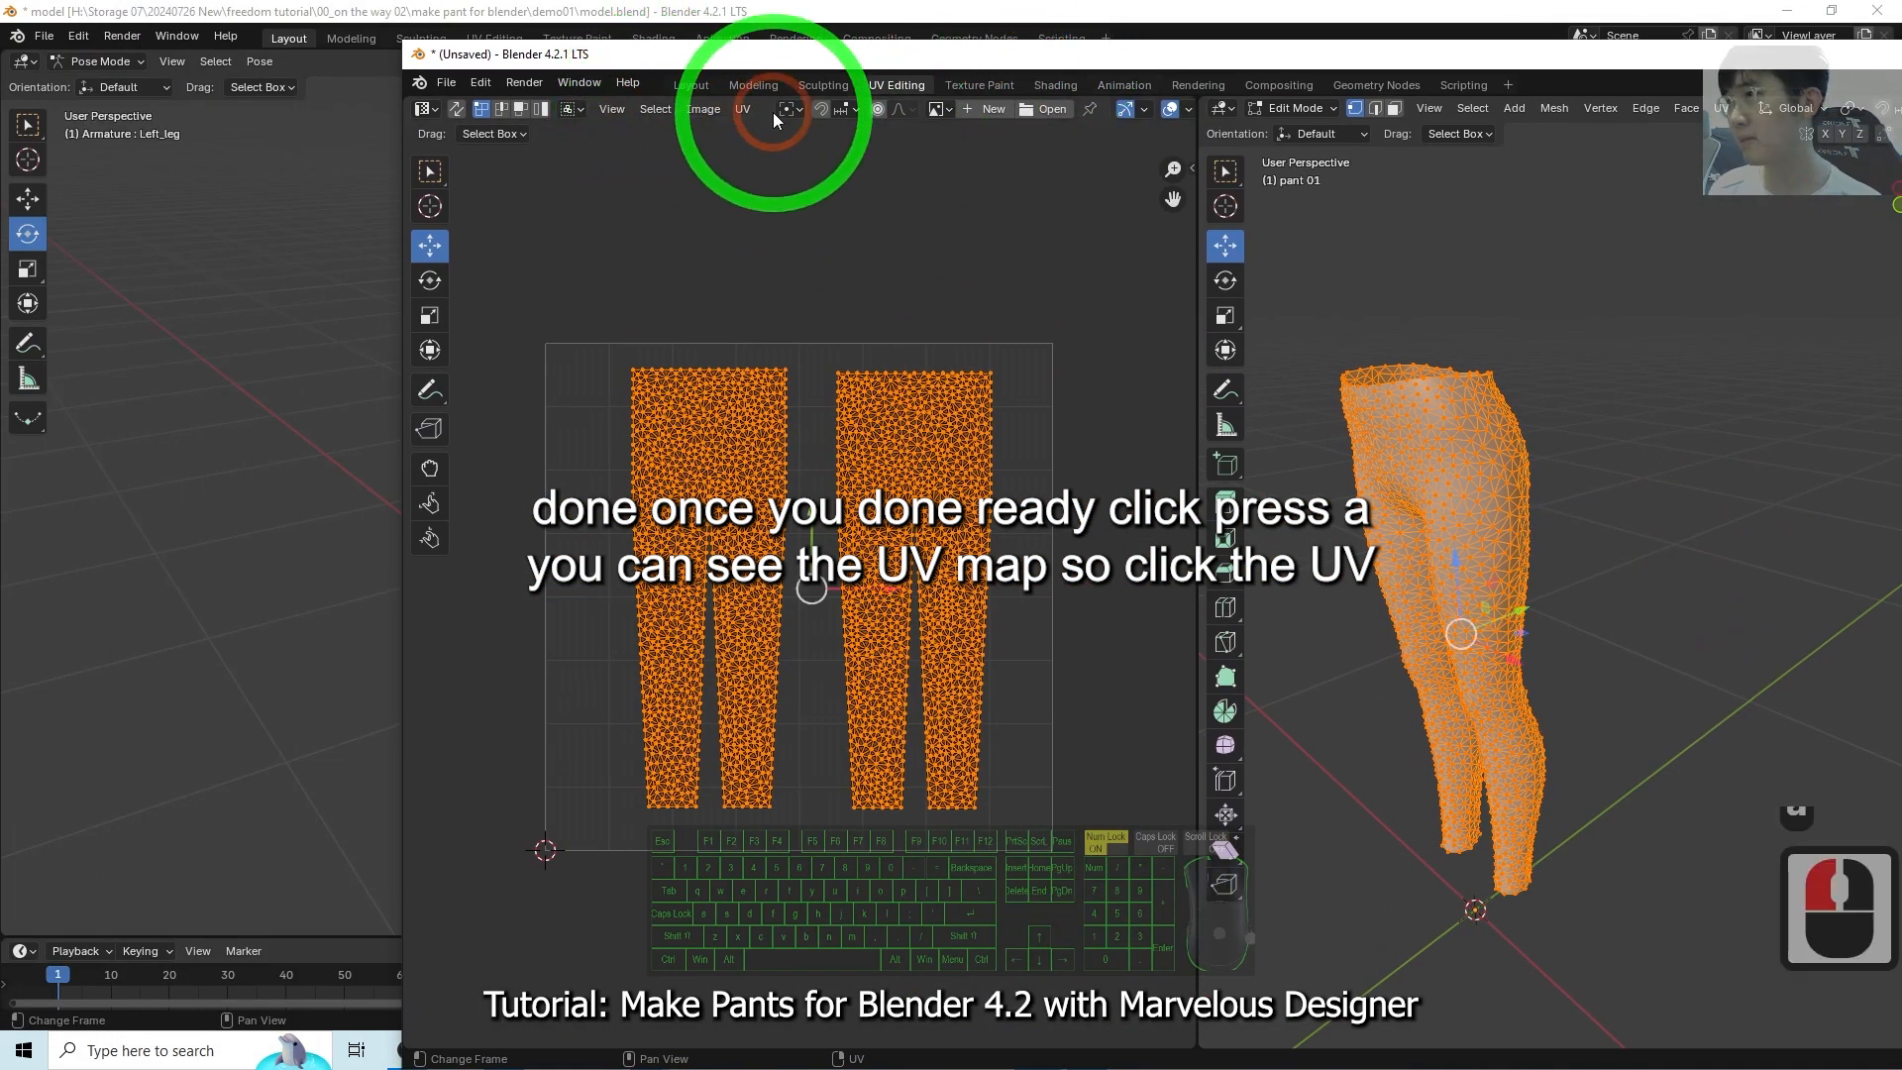
pyautogui.click(743, 108)
pyautogui.click(828, 697)
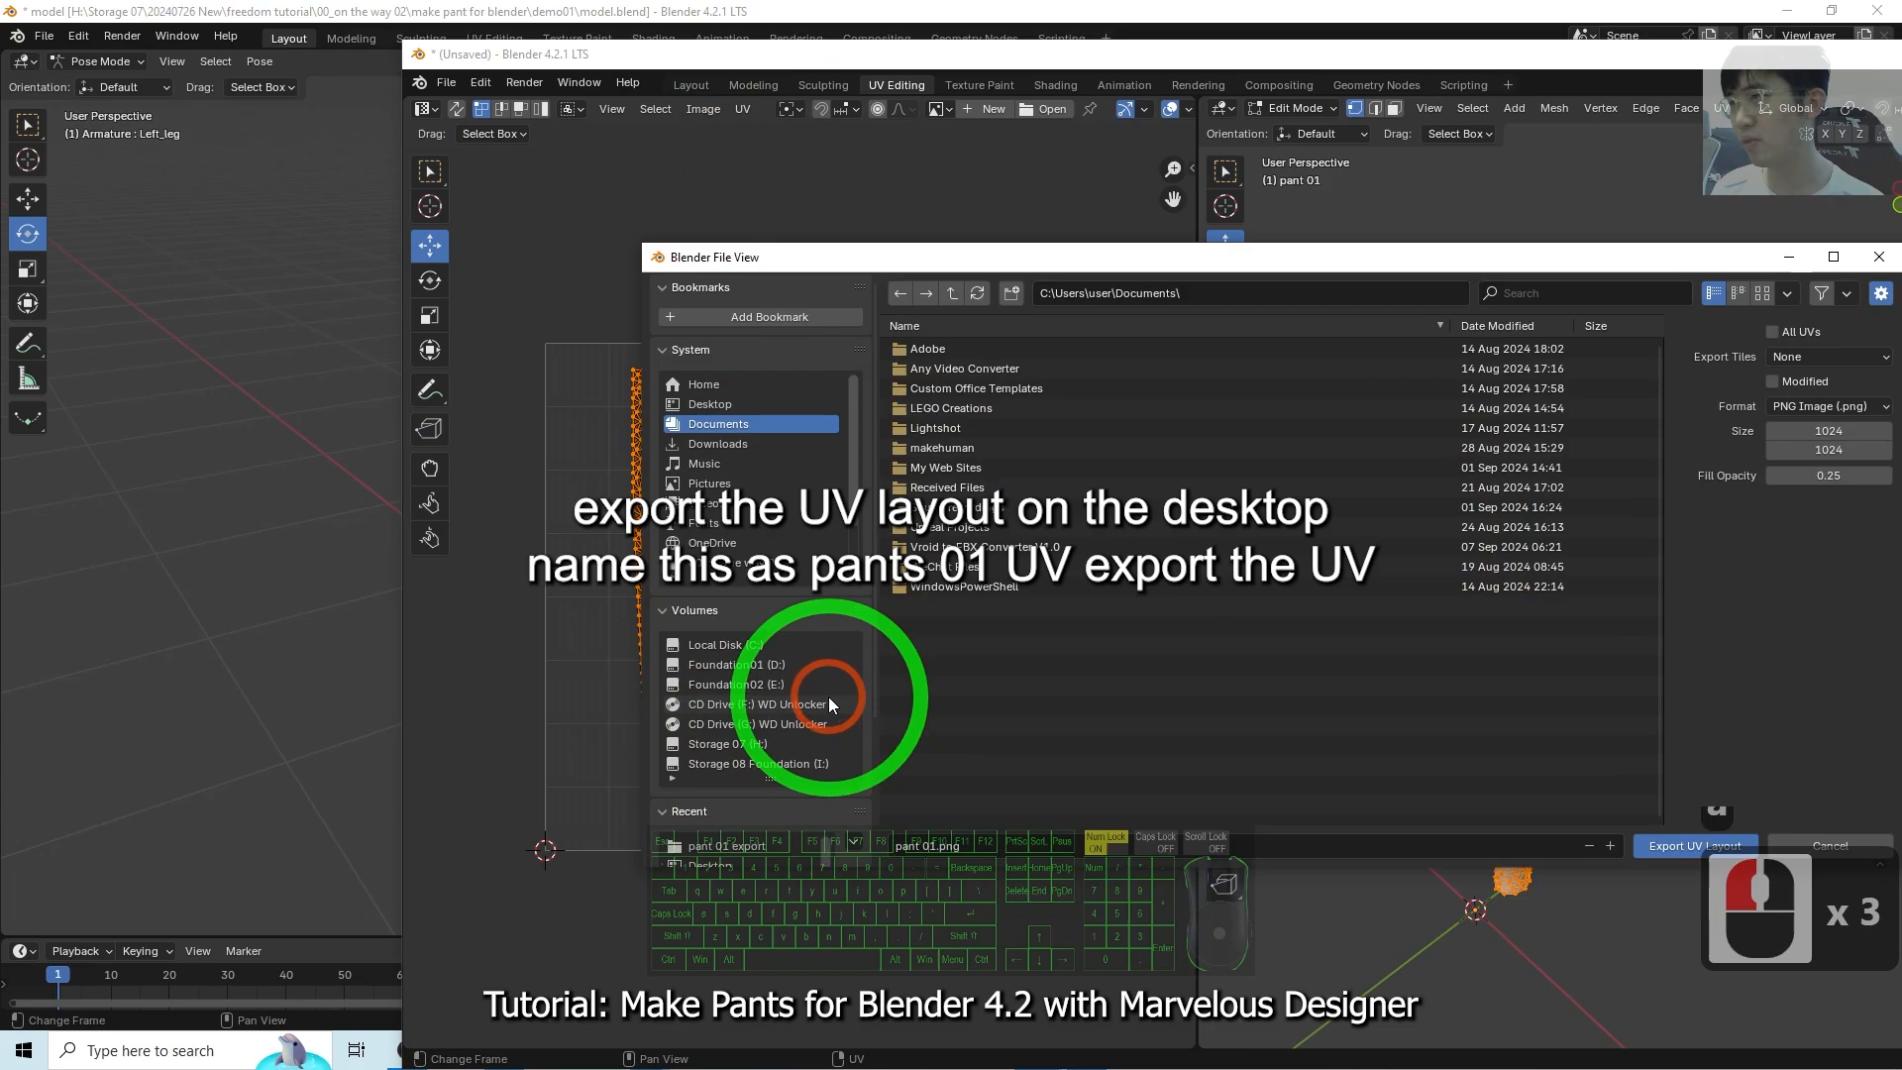
pyautogui.doubleClick(988, 845)
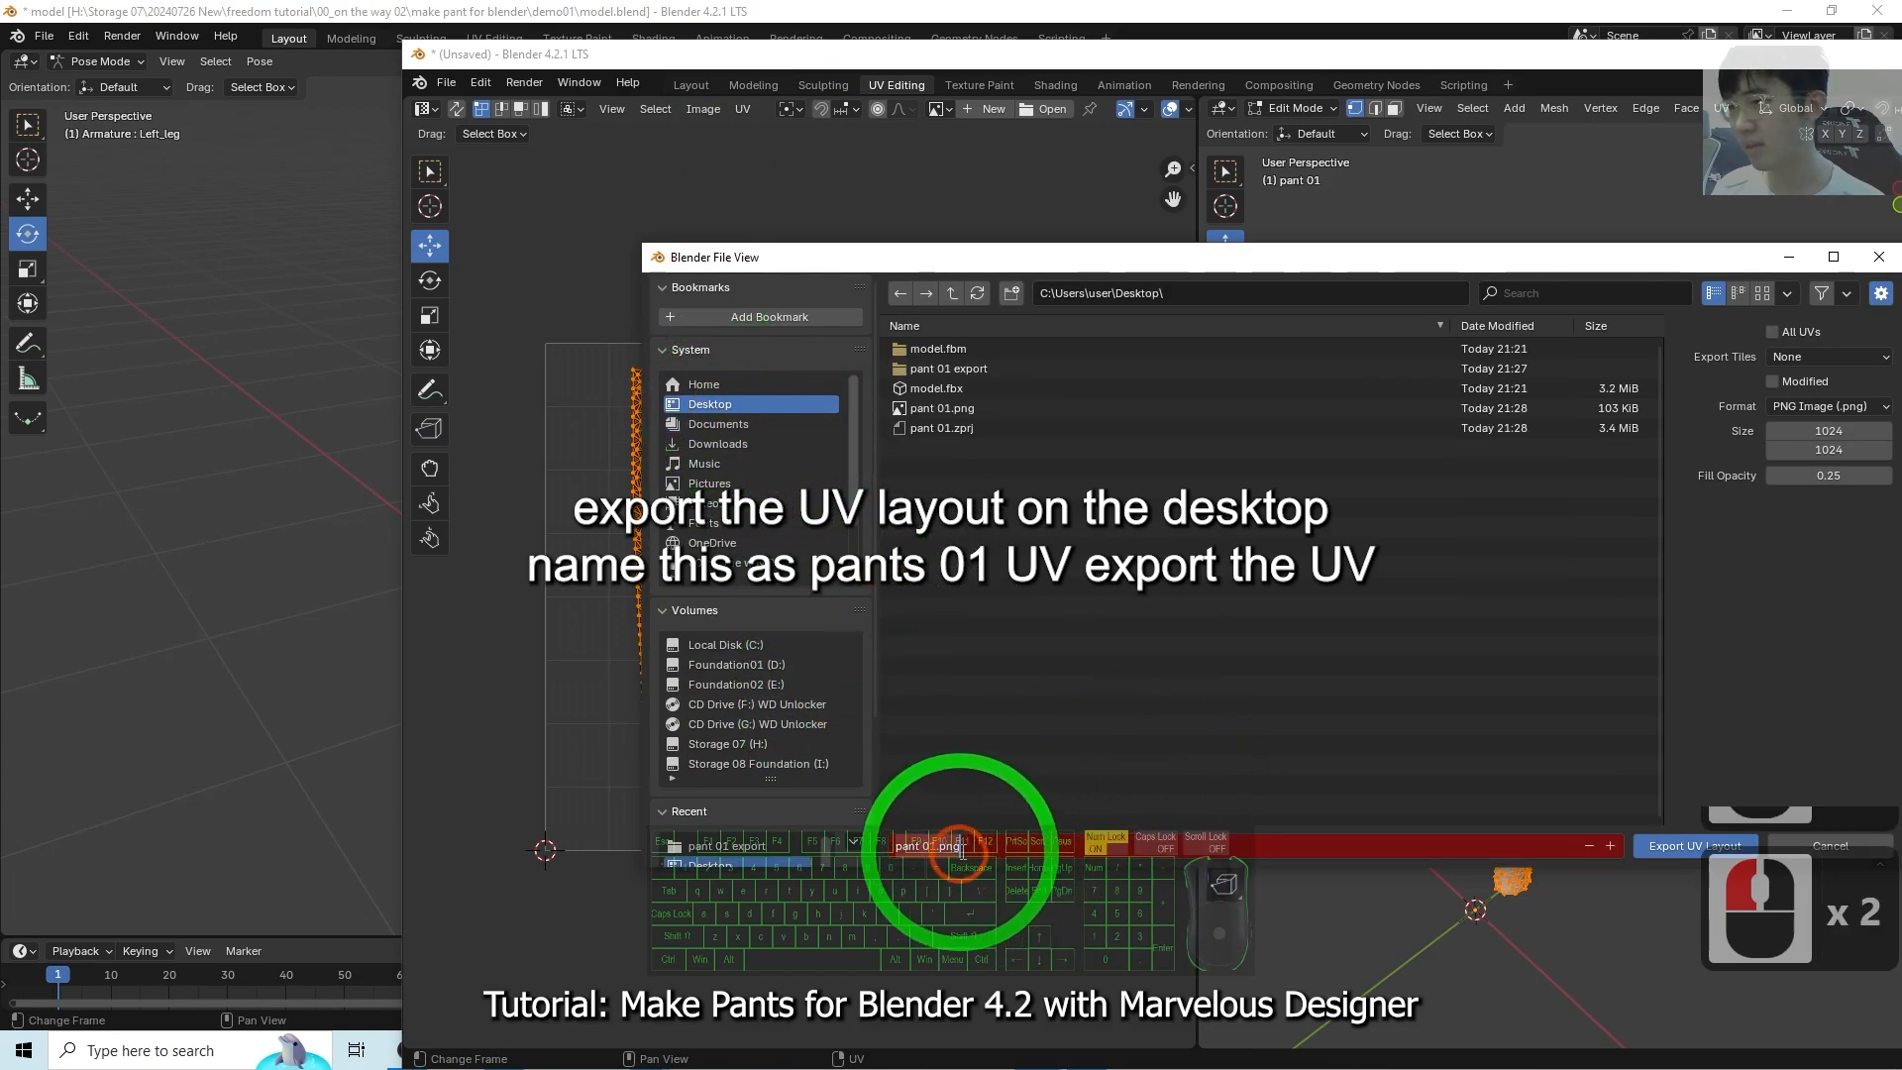
pyautogui.write('pant')
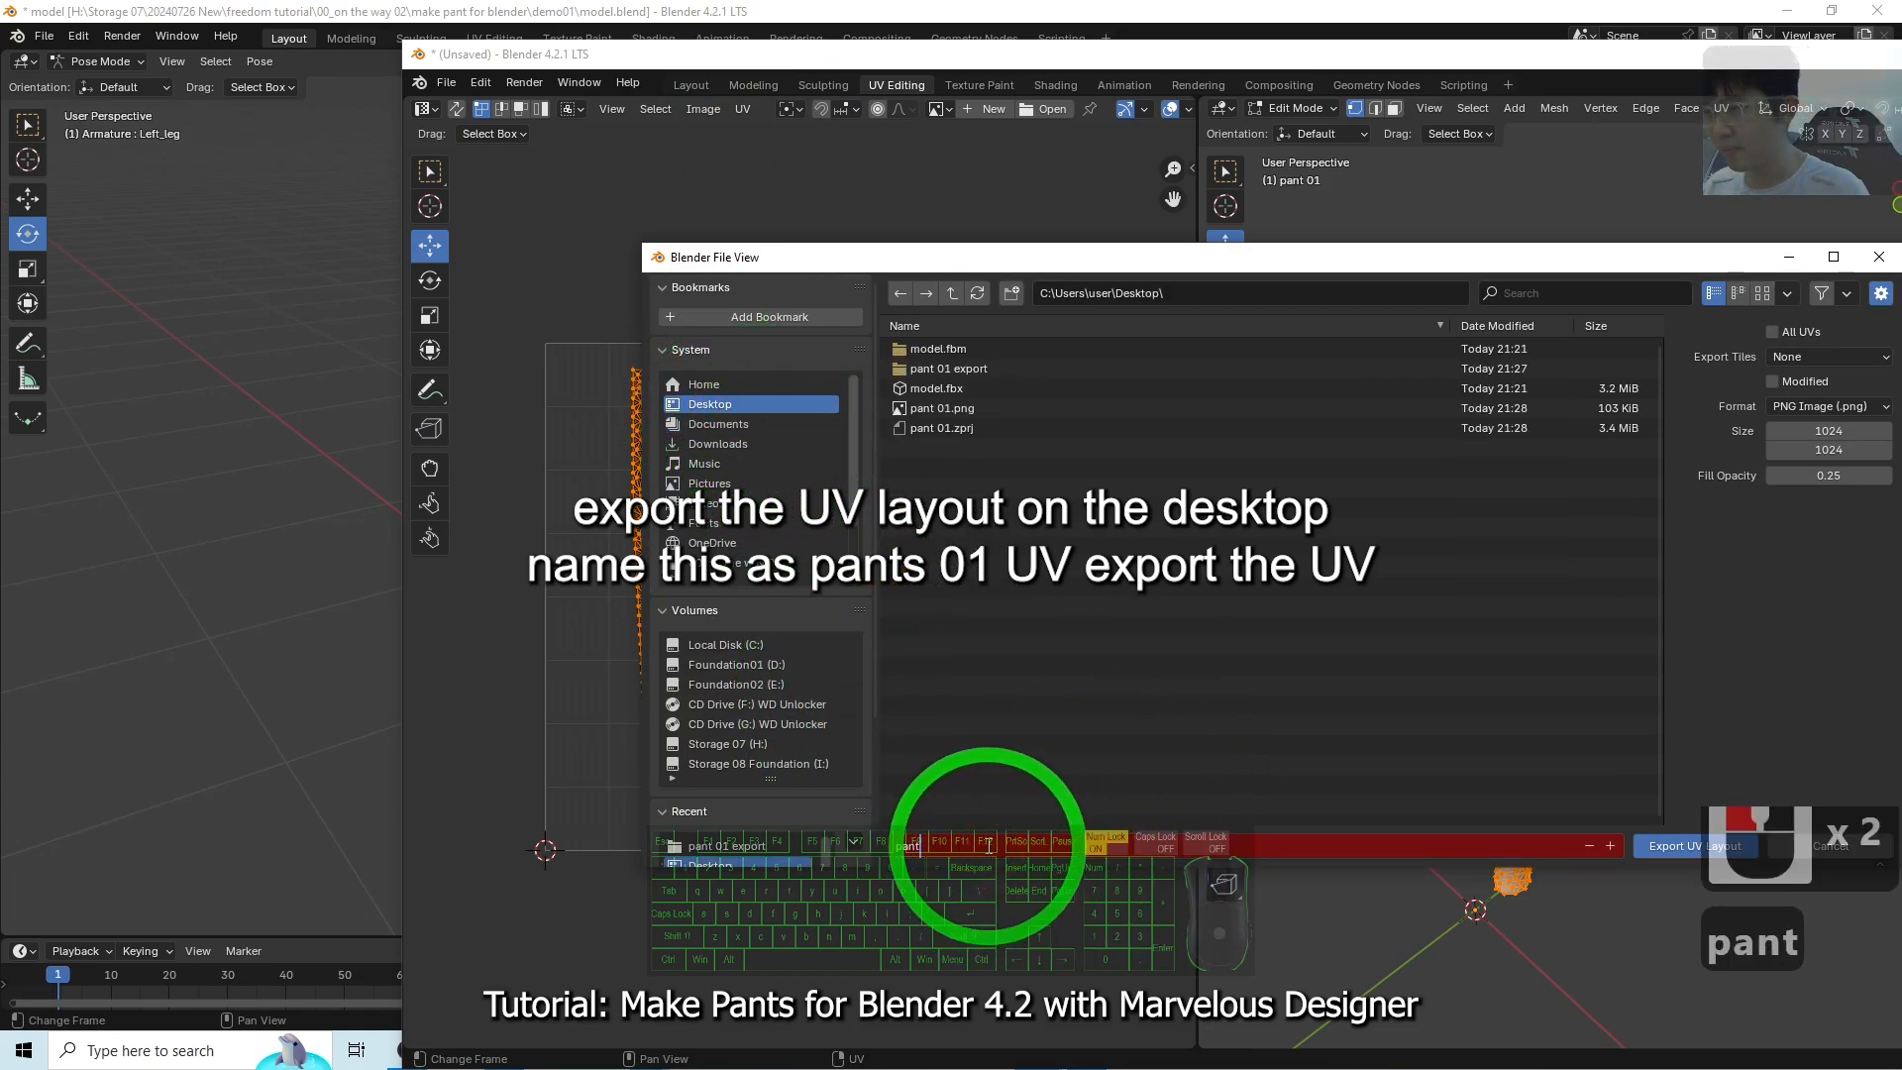
pyautogui.write(' 01 UV')
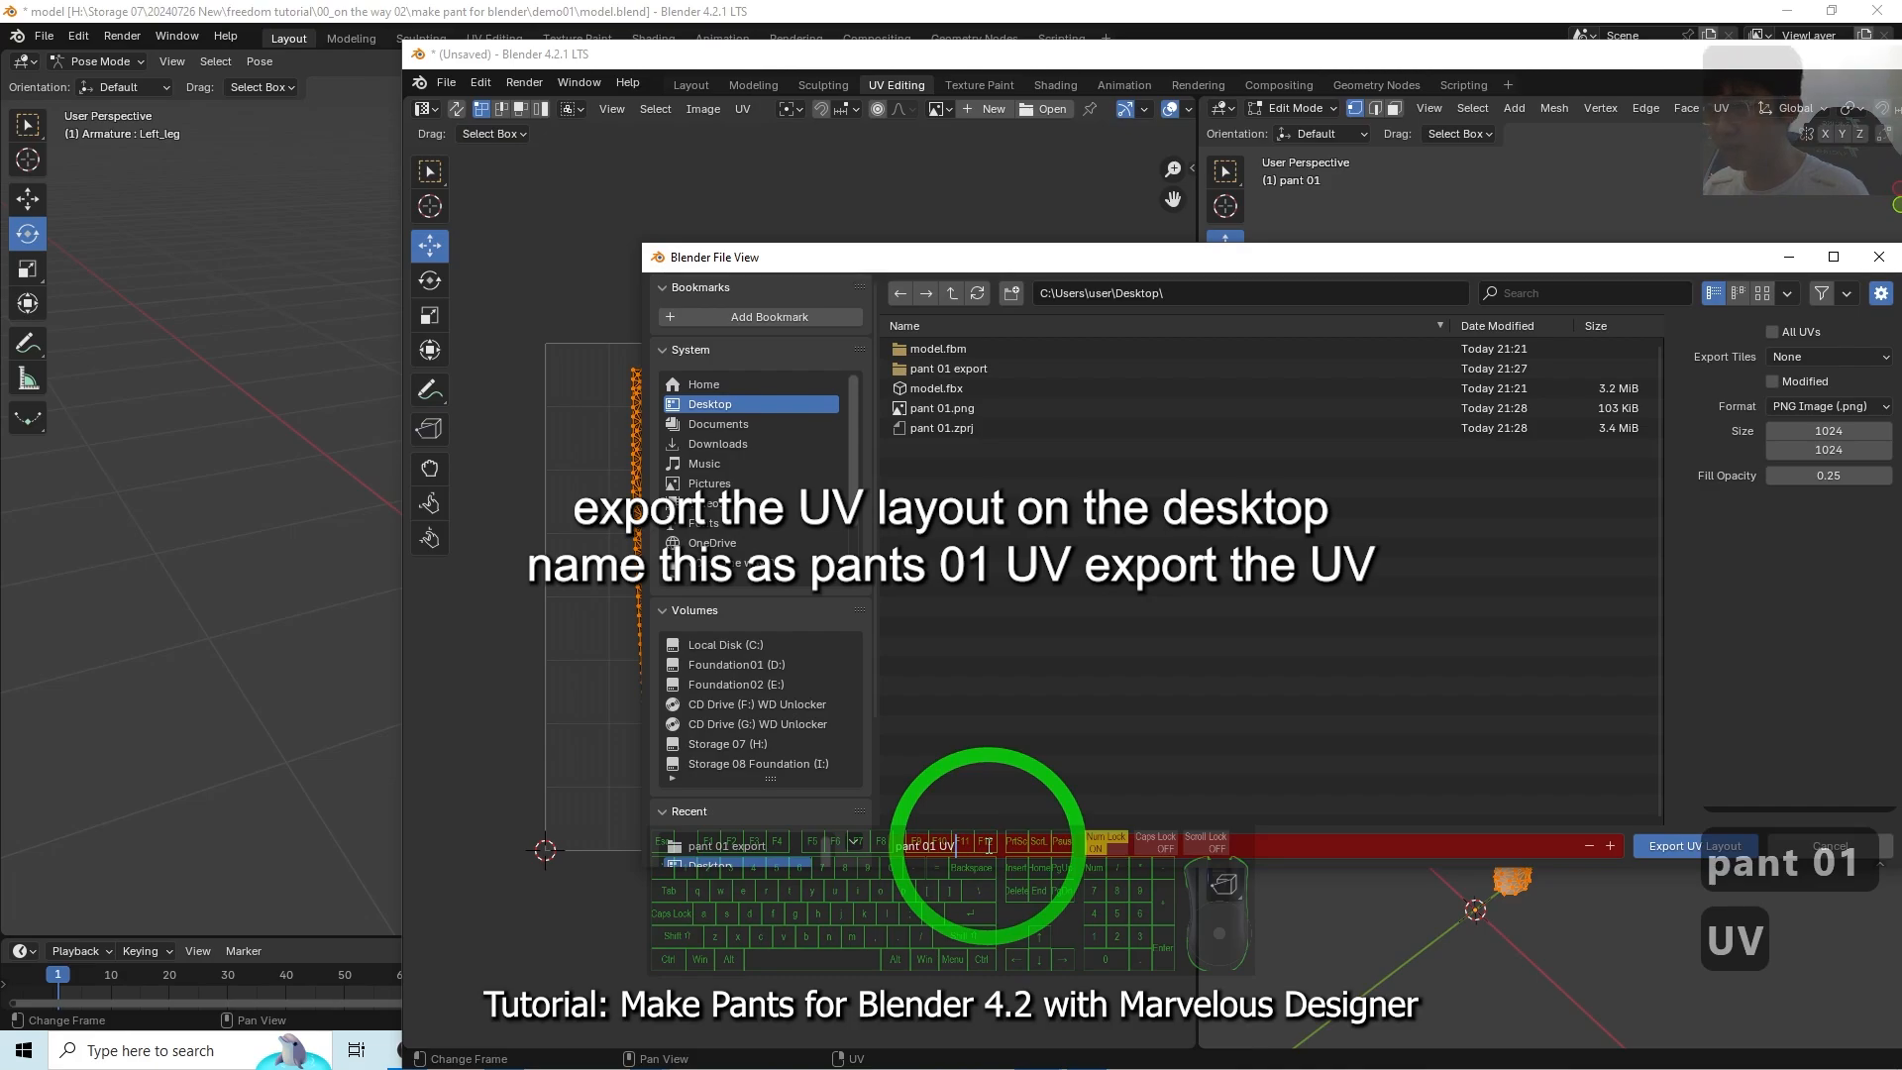
pyautogui.click(1678, 852)
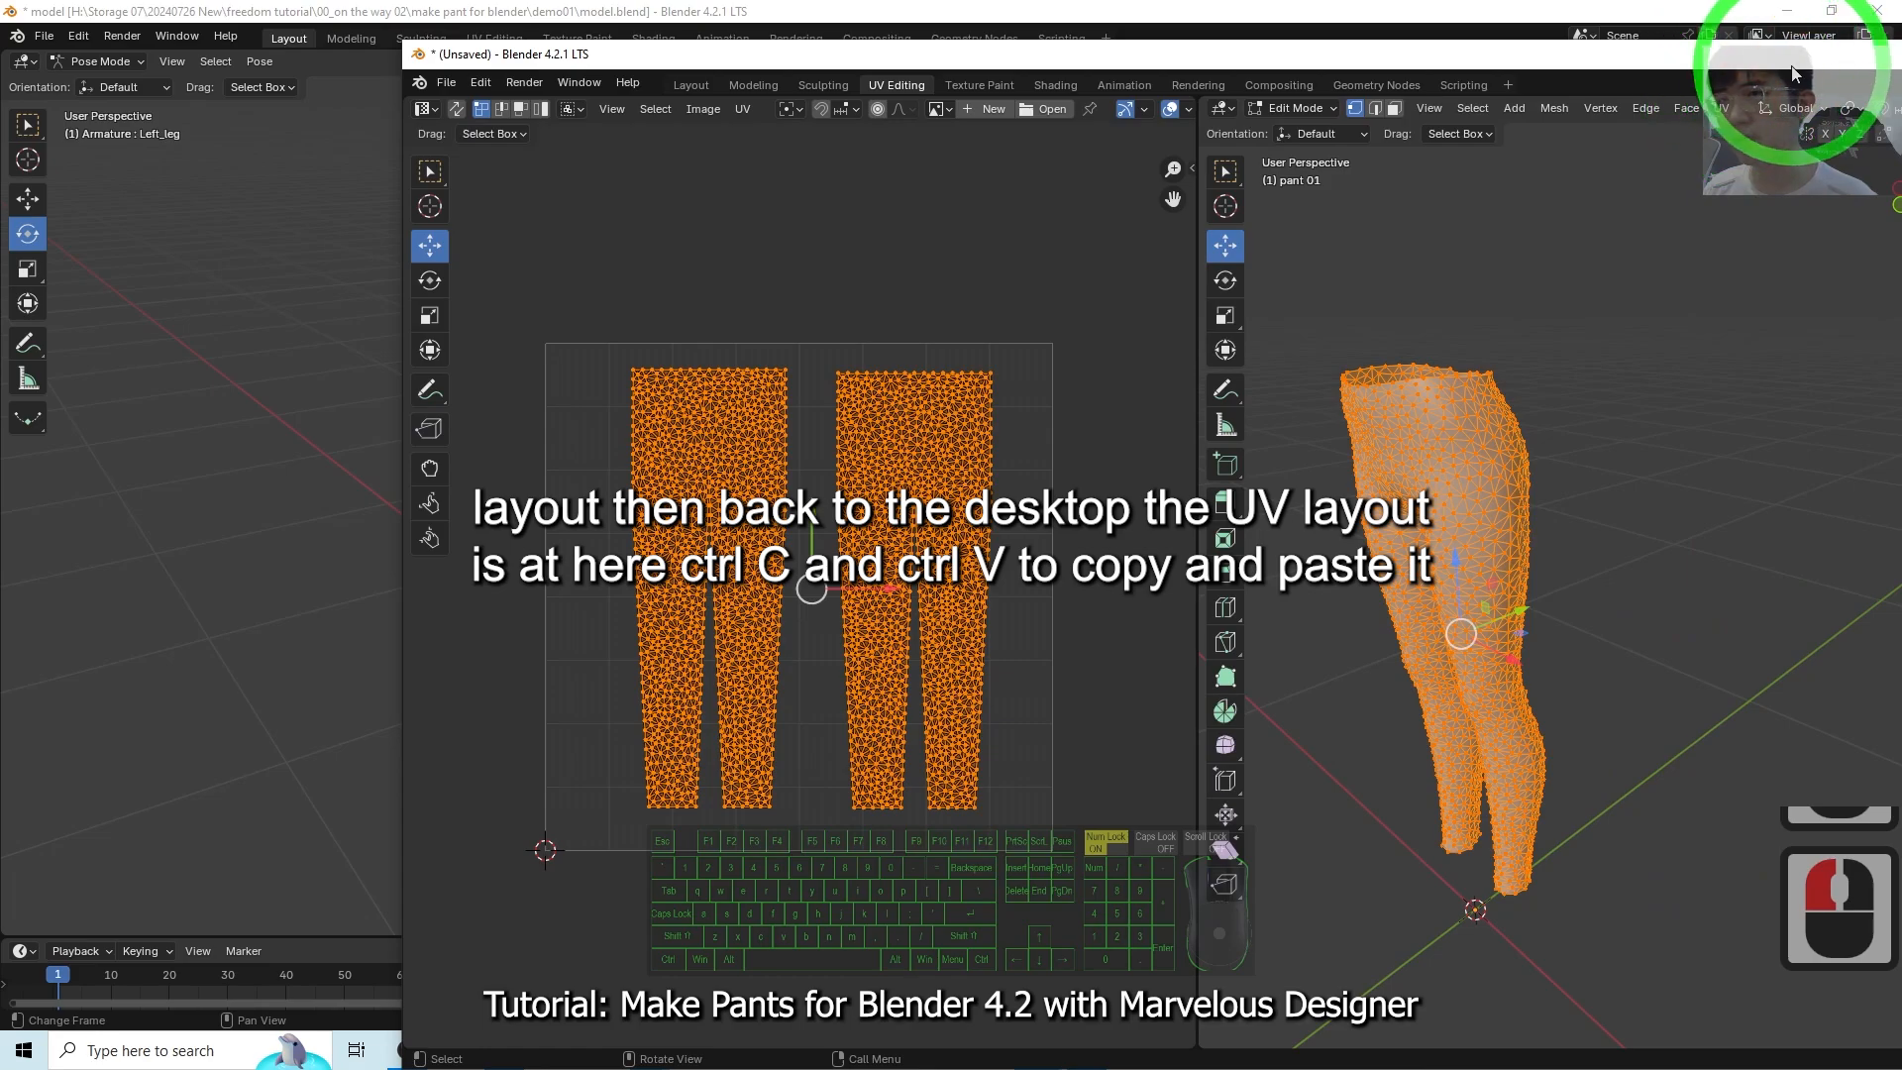
# - Maximize the Blender window again, minimize both Blender windows, and clear the "pant 01 export" folder window off the desktop
pyautogui.moveTo(1791, 66); pyautogui.dragTo(1551, 2)
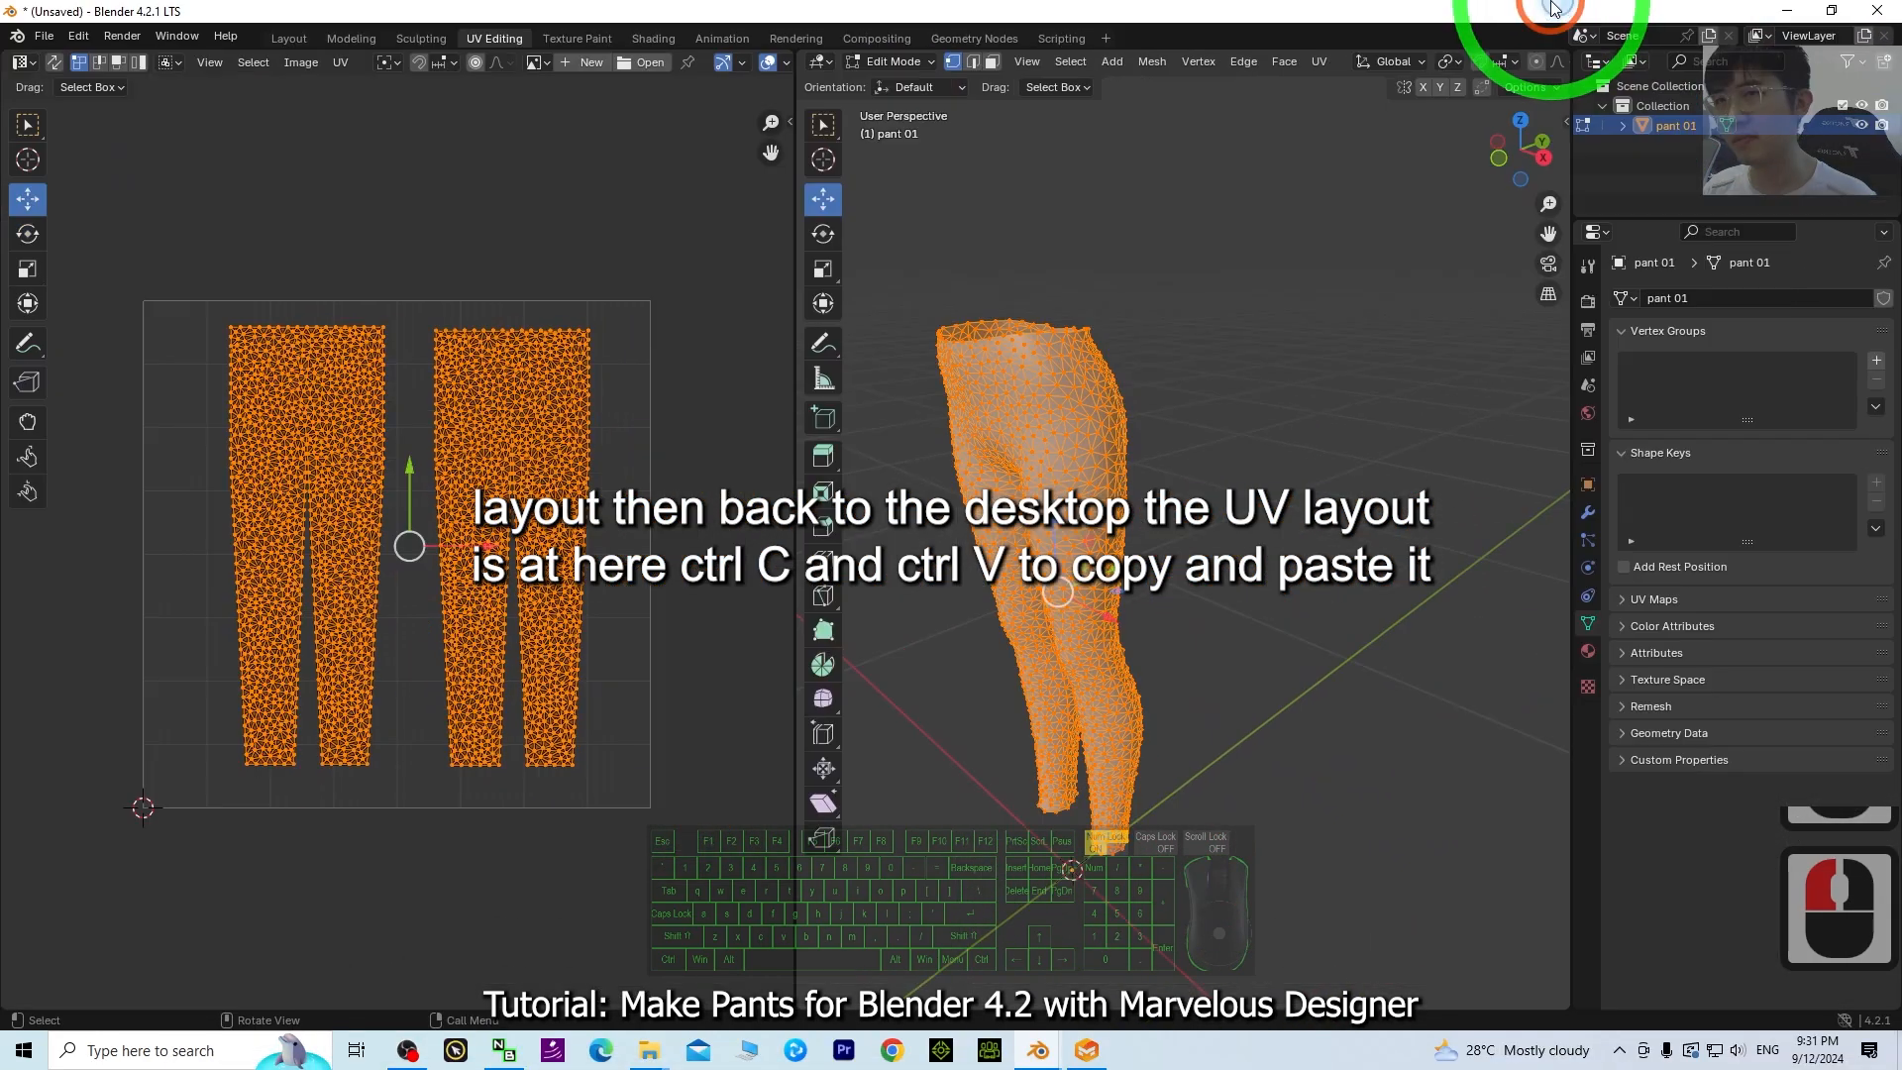
pyautogui.click(1788, 10)
pyautogui.click(1788, 10)
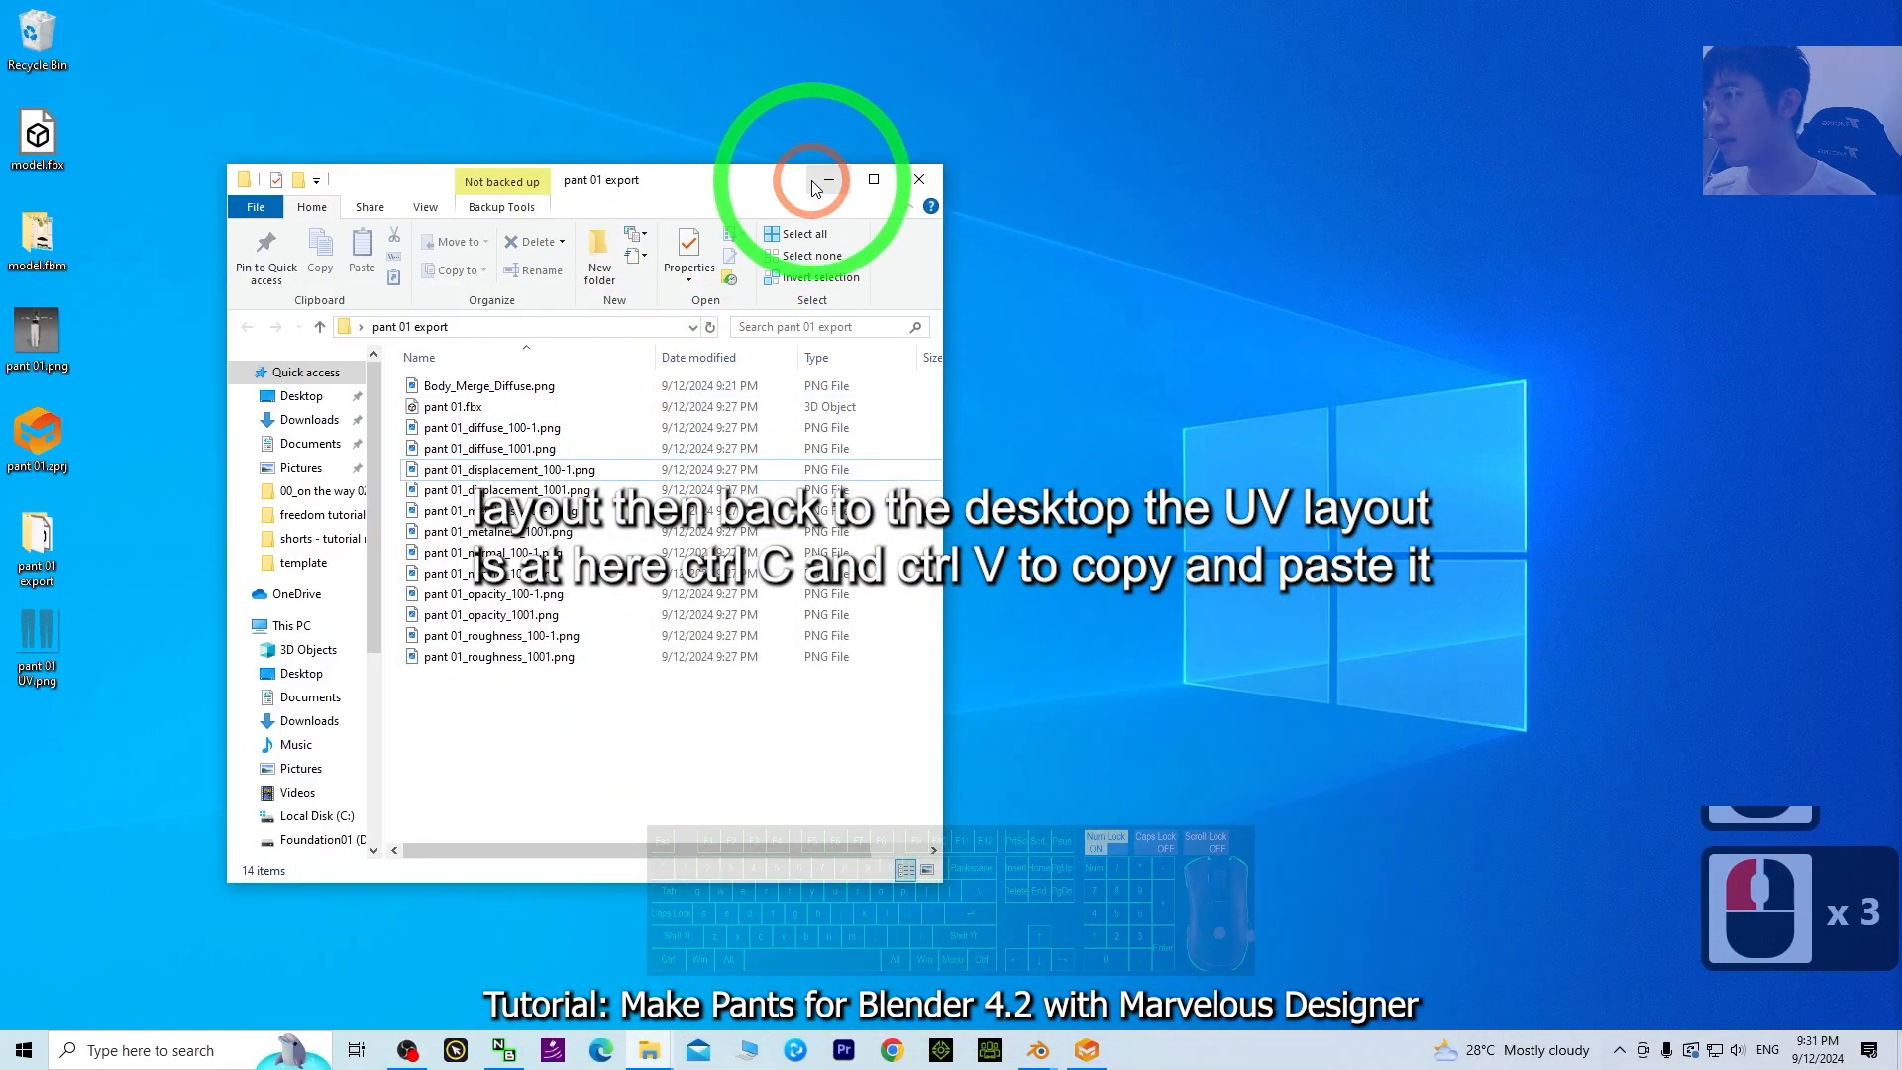
pyautogui.click(919, 179)
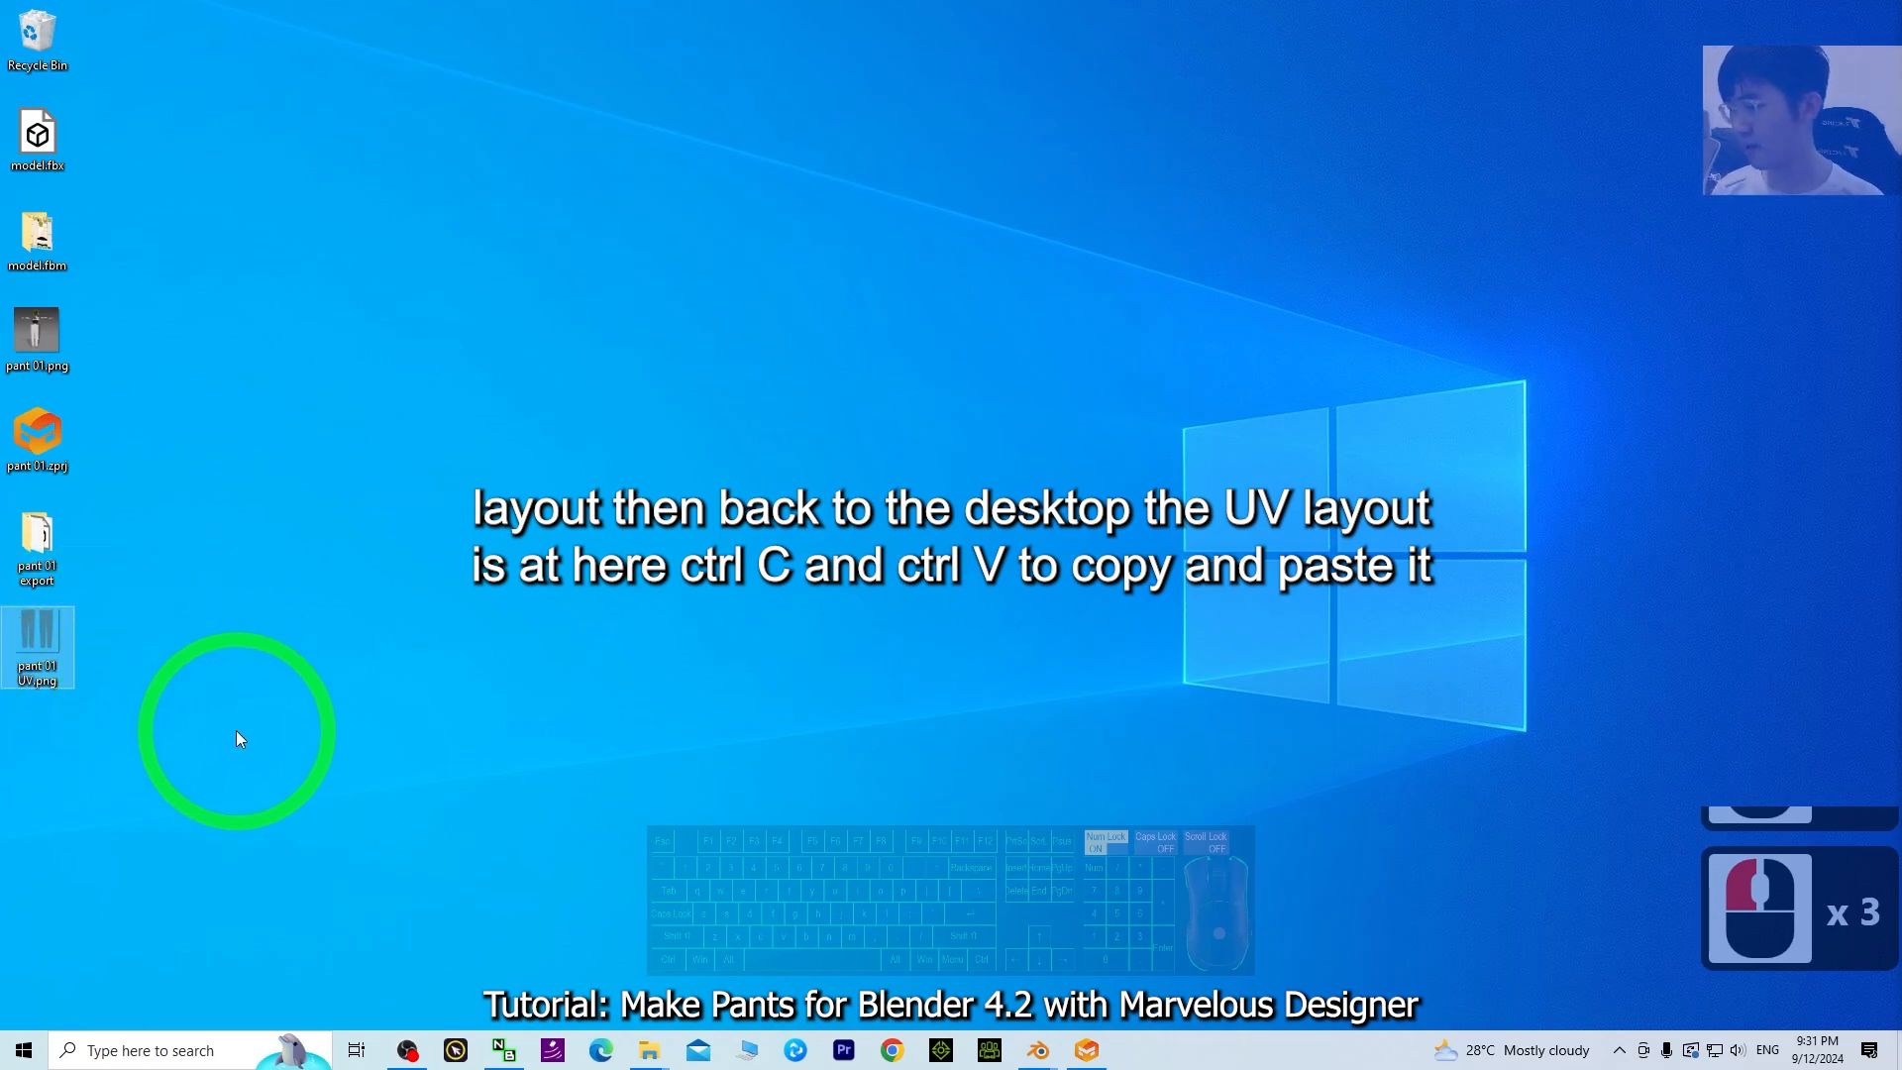
# - Duplicate pant 01 UV.png on the desktop and select the copy
pyautogui.hotkey('ctrl', 'c')
pyautogui.hotkey('ctrl', 'v')
pyautogui.click(21, 774)
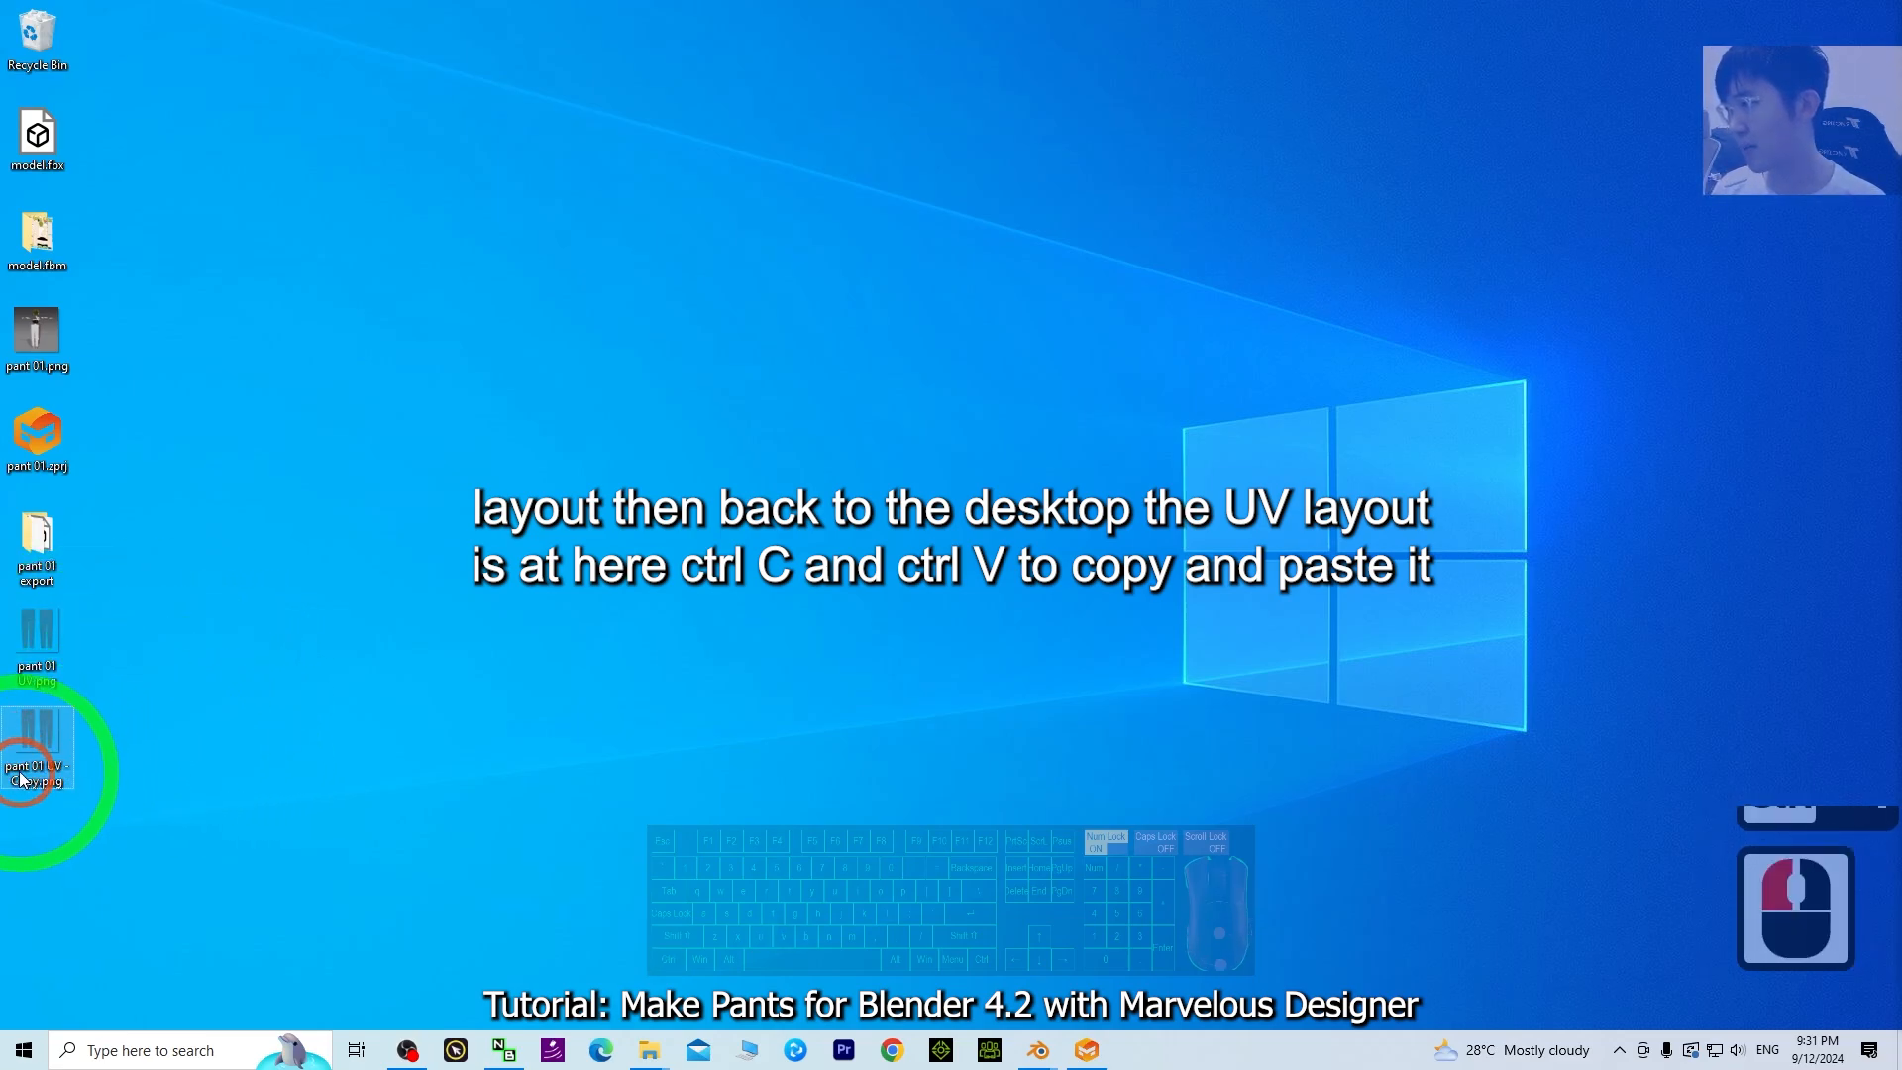
pyautogui.click(19, 782)
# - Open "pant 01 UV - Copy.png" in Paint and save it over itself to remove the transparency, checking its desktop thumbnail
pyautogui.rightClick(38, 731)
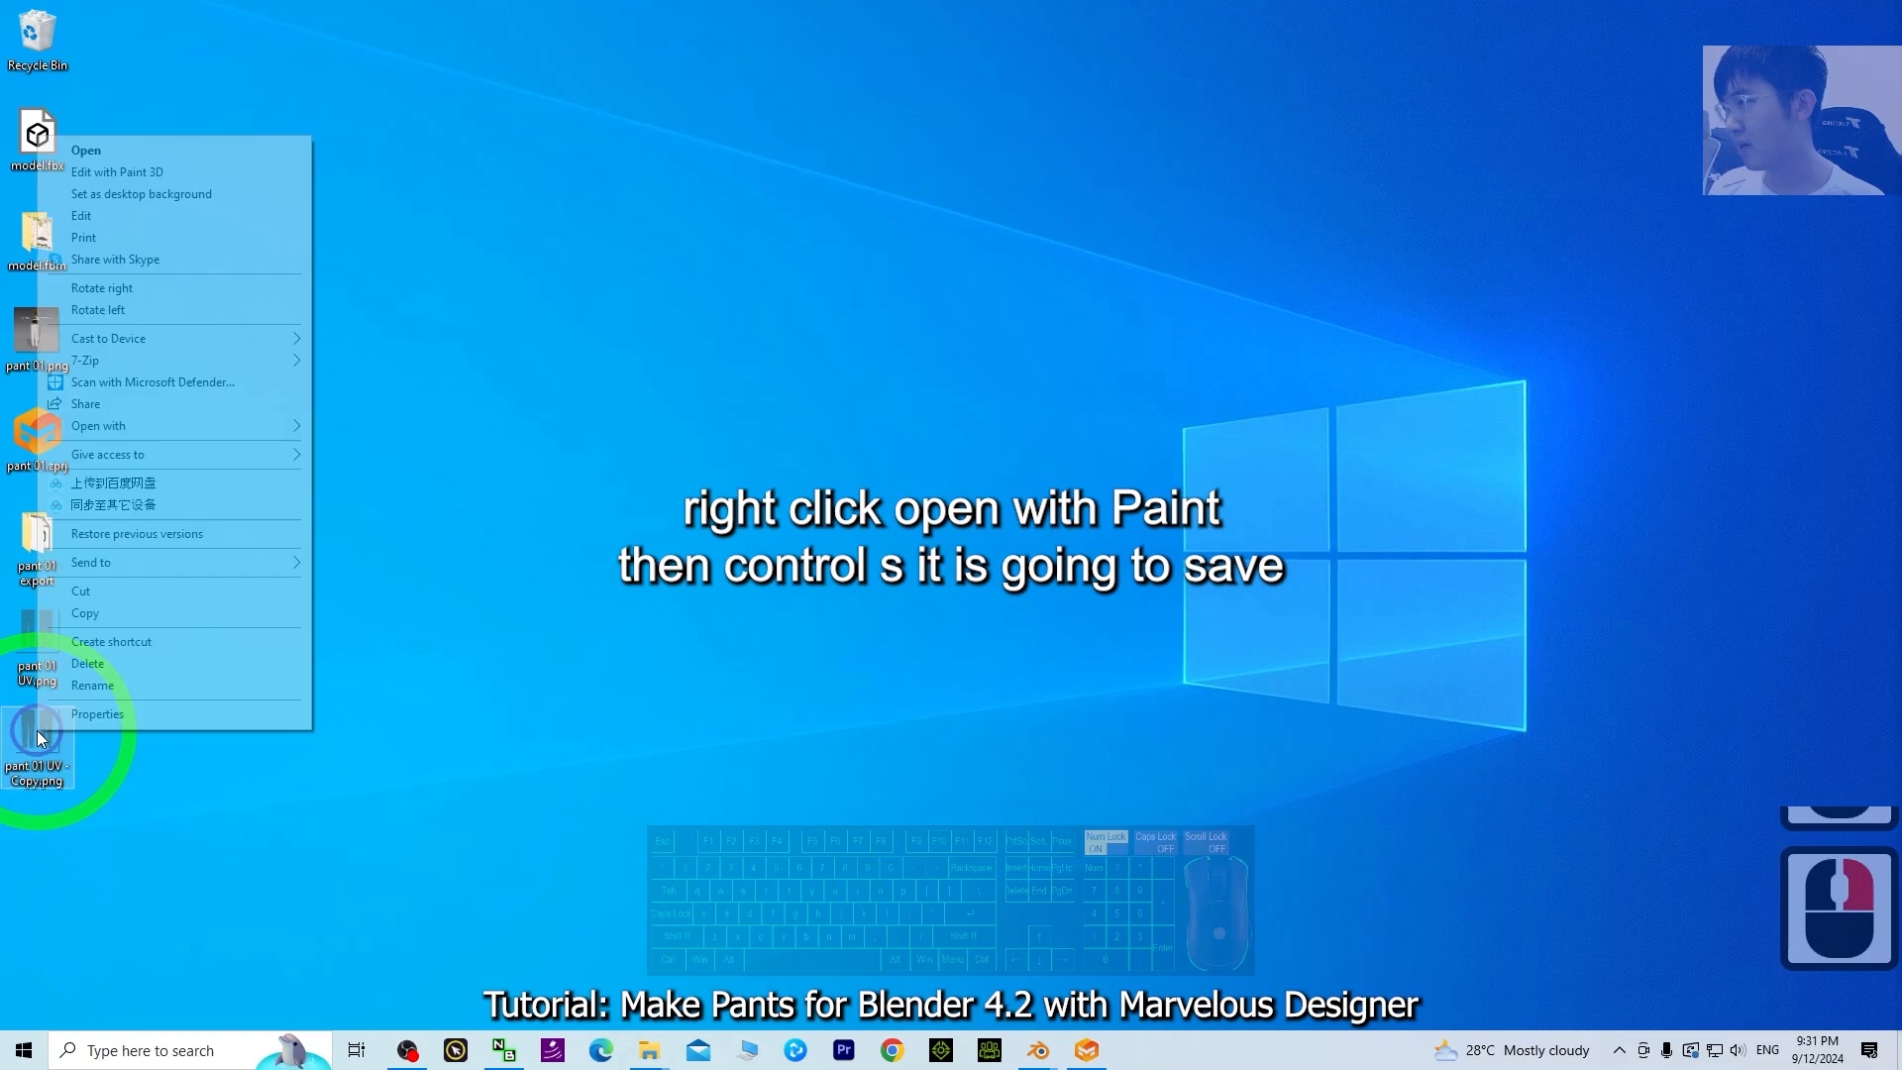
pyautogui.moveTo(158, 429)
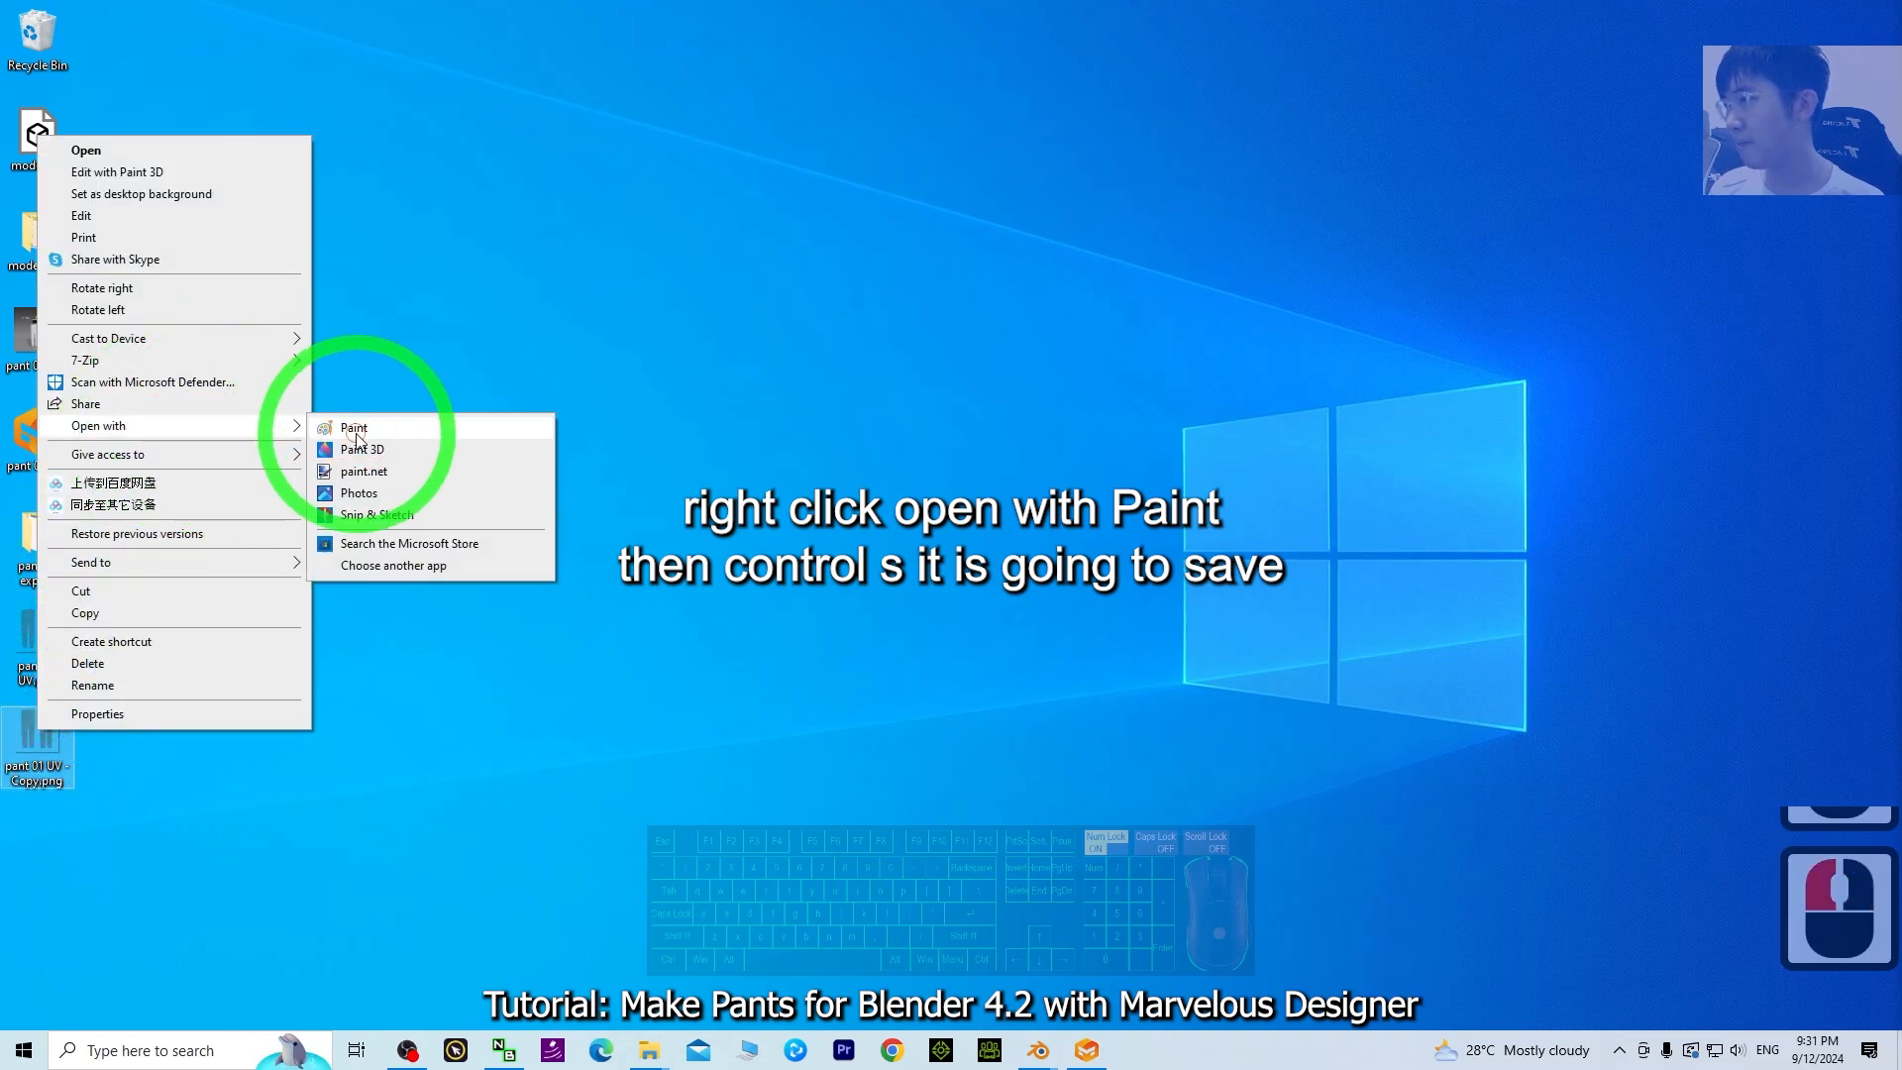
pyautogui.click(359, 438)
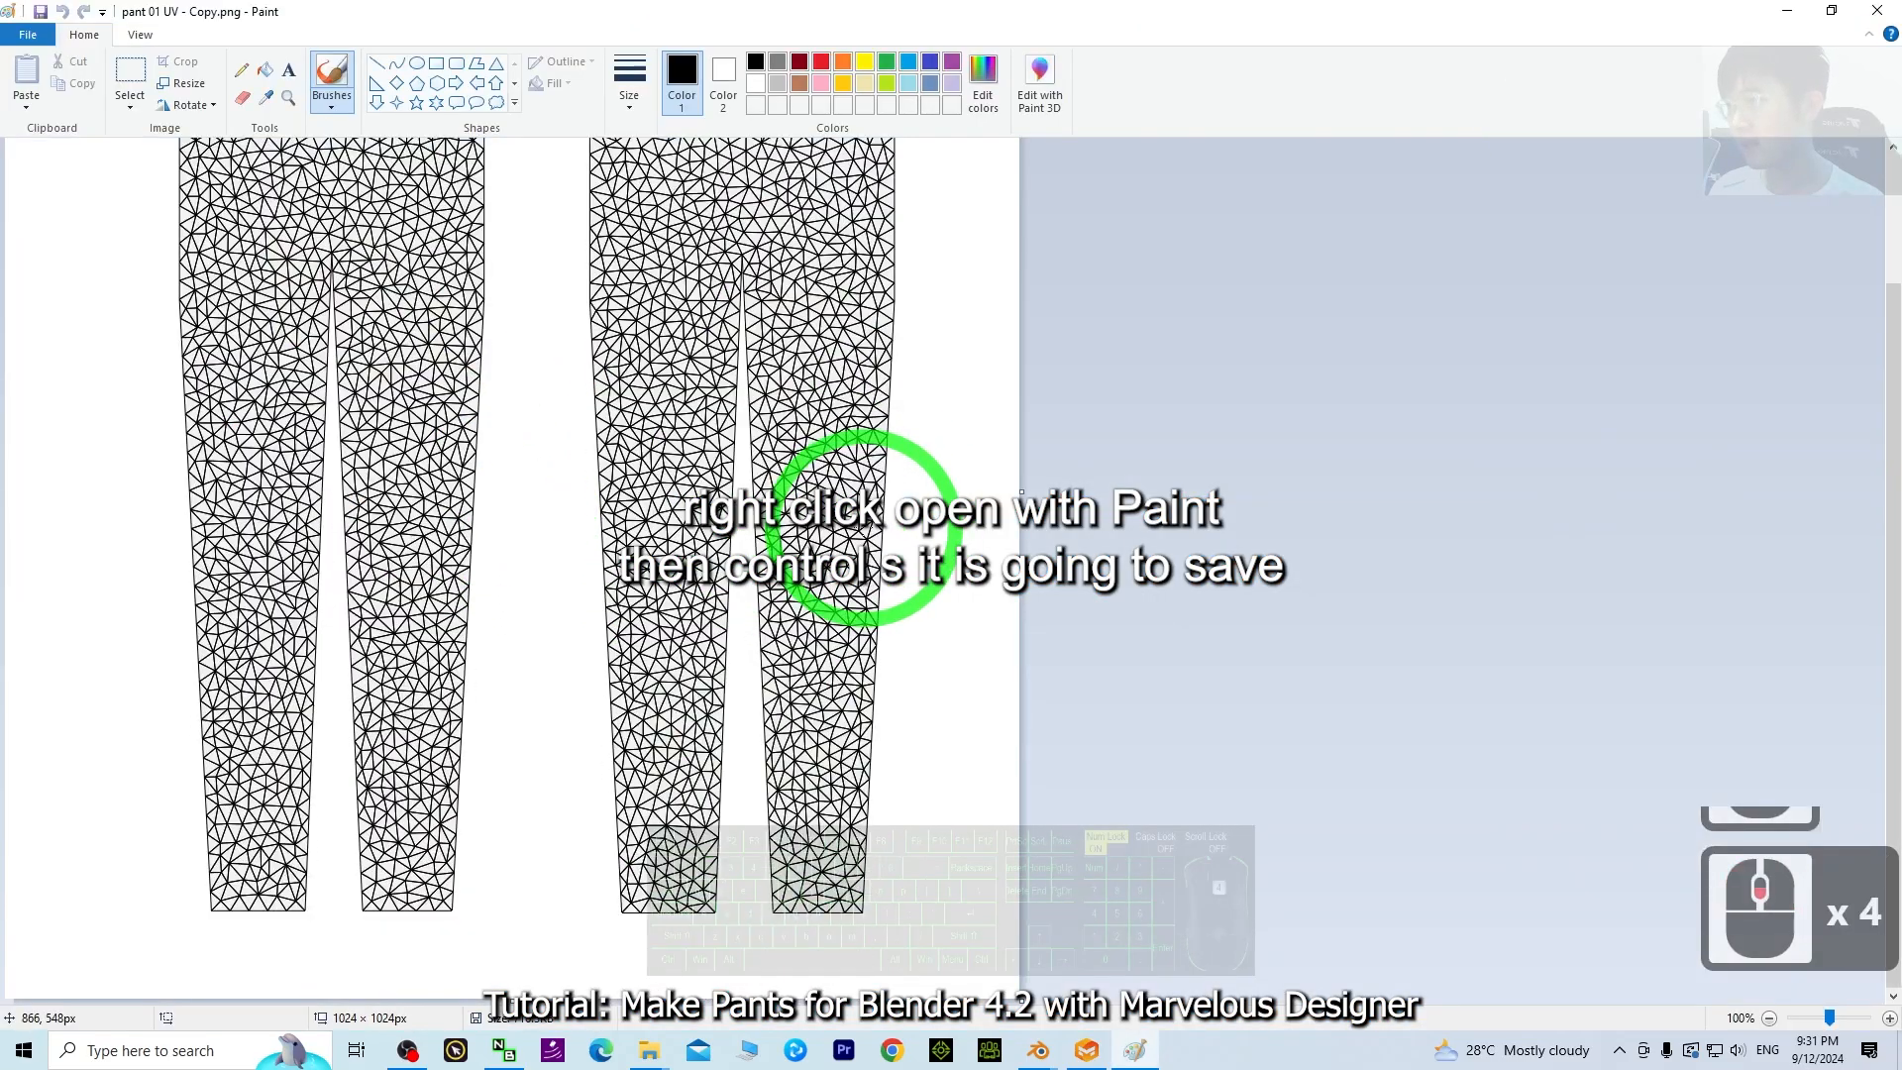
pyautogui.scroll(3, 872, 527)
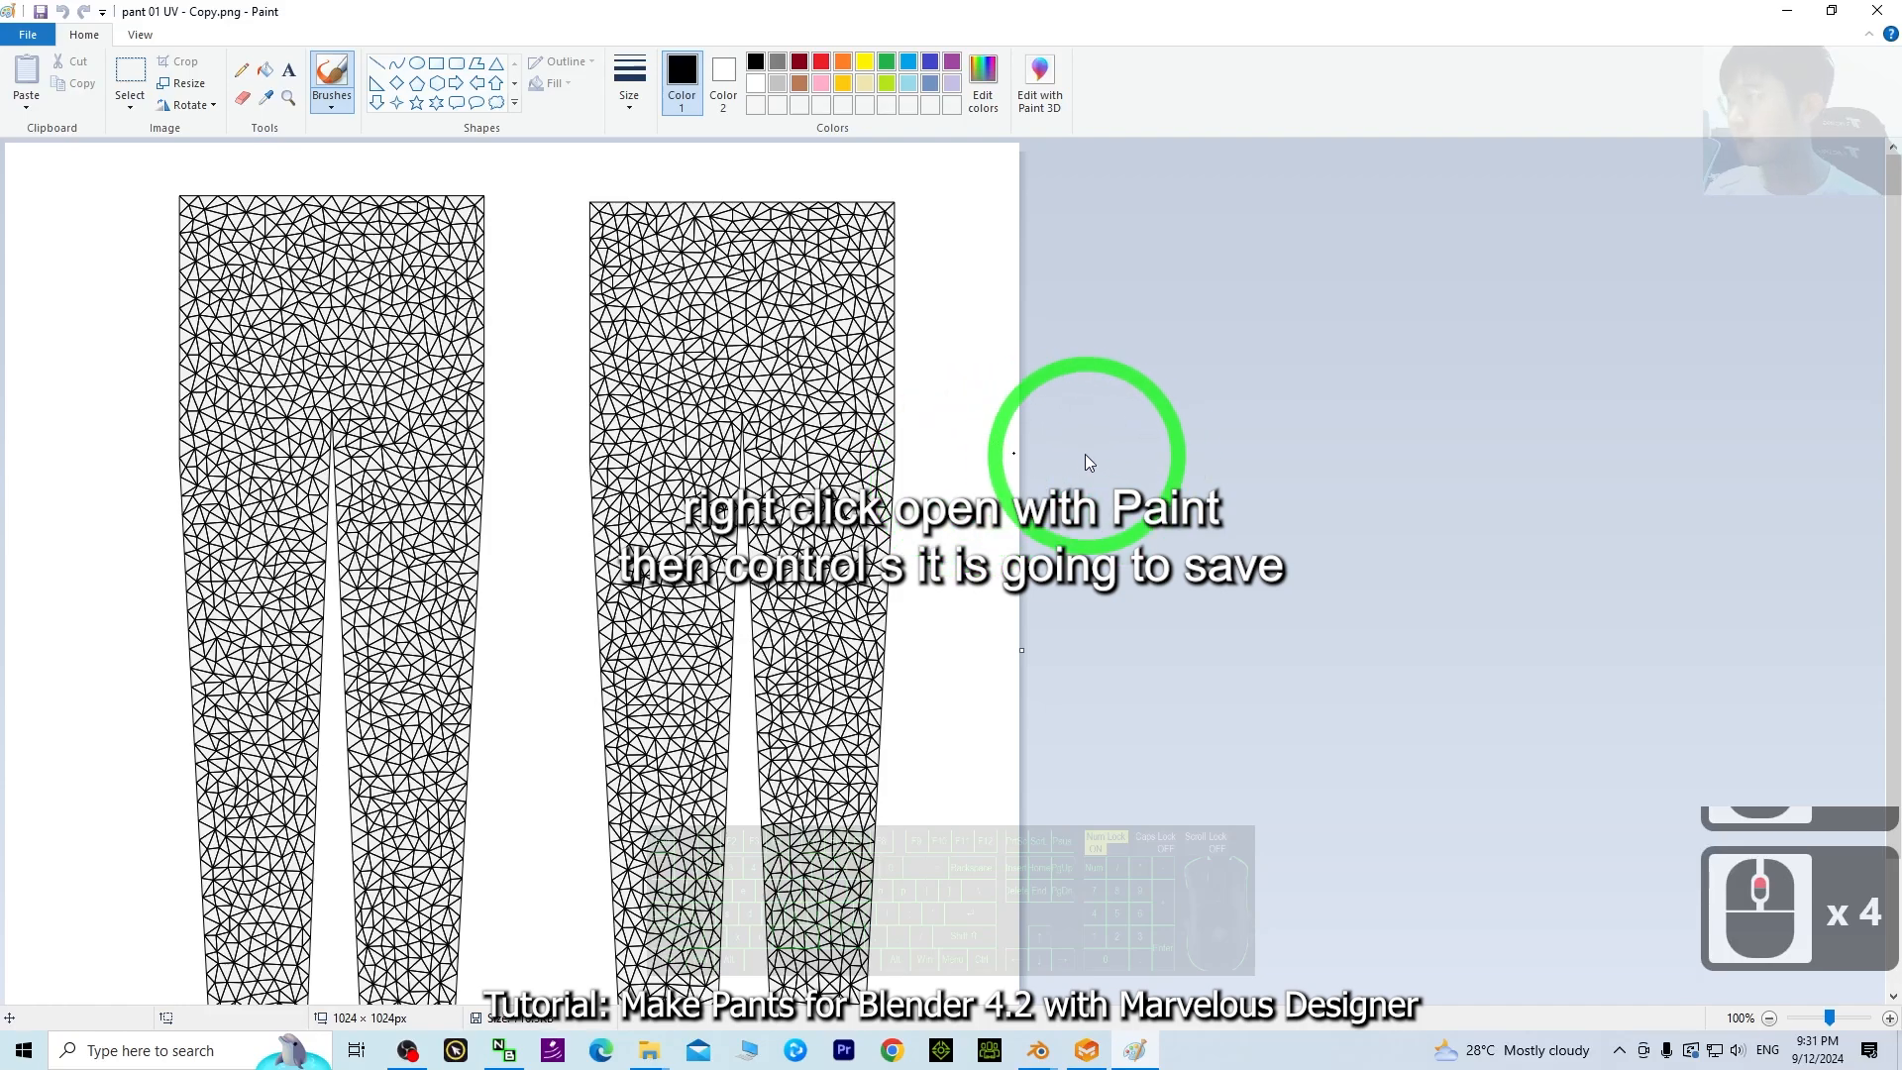
pyautogui.scroll(-3, 975, 374)
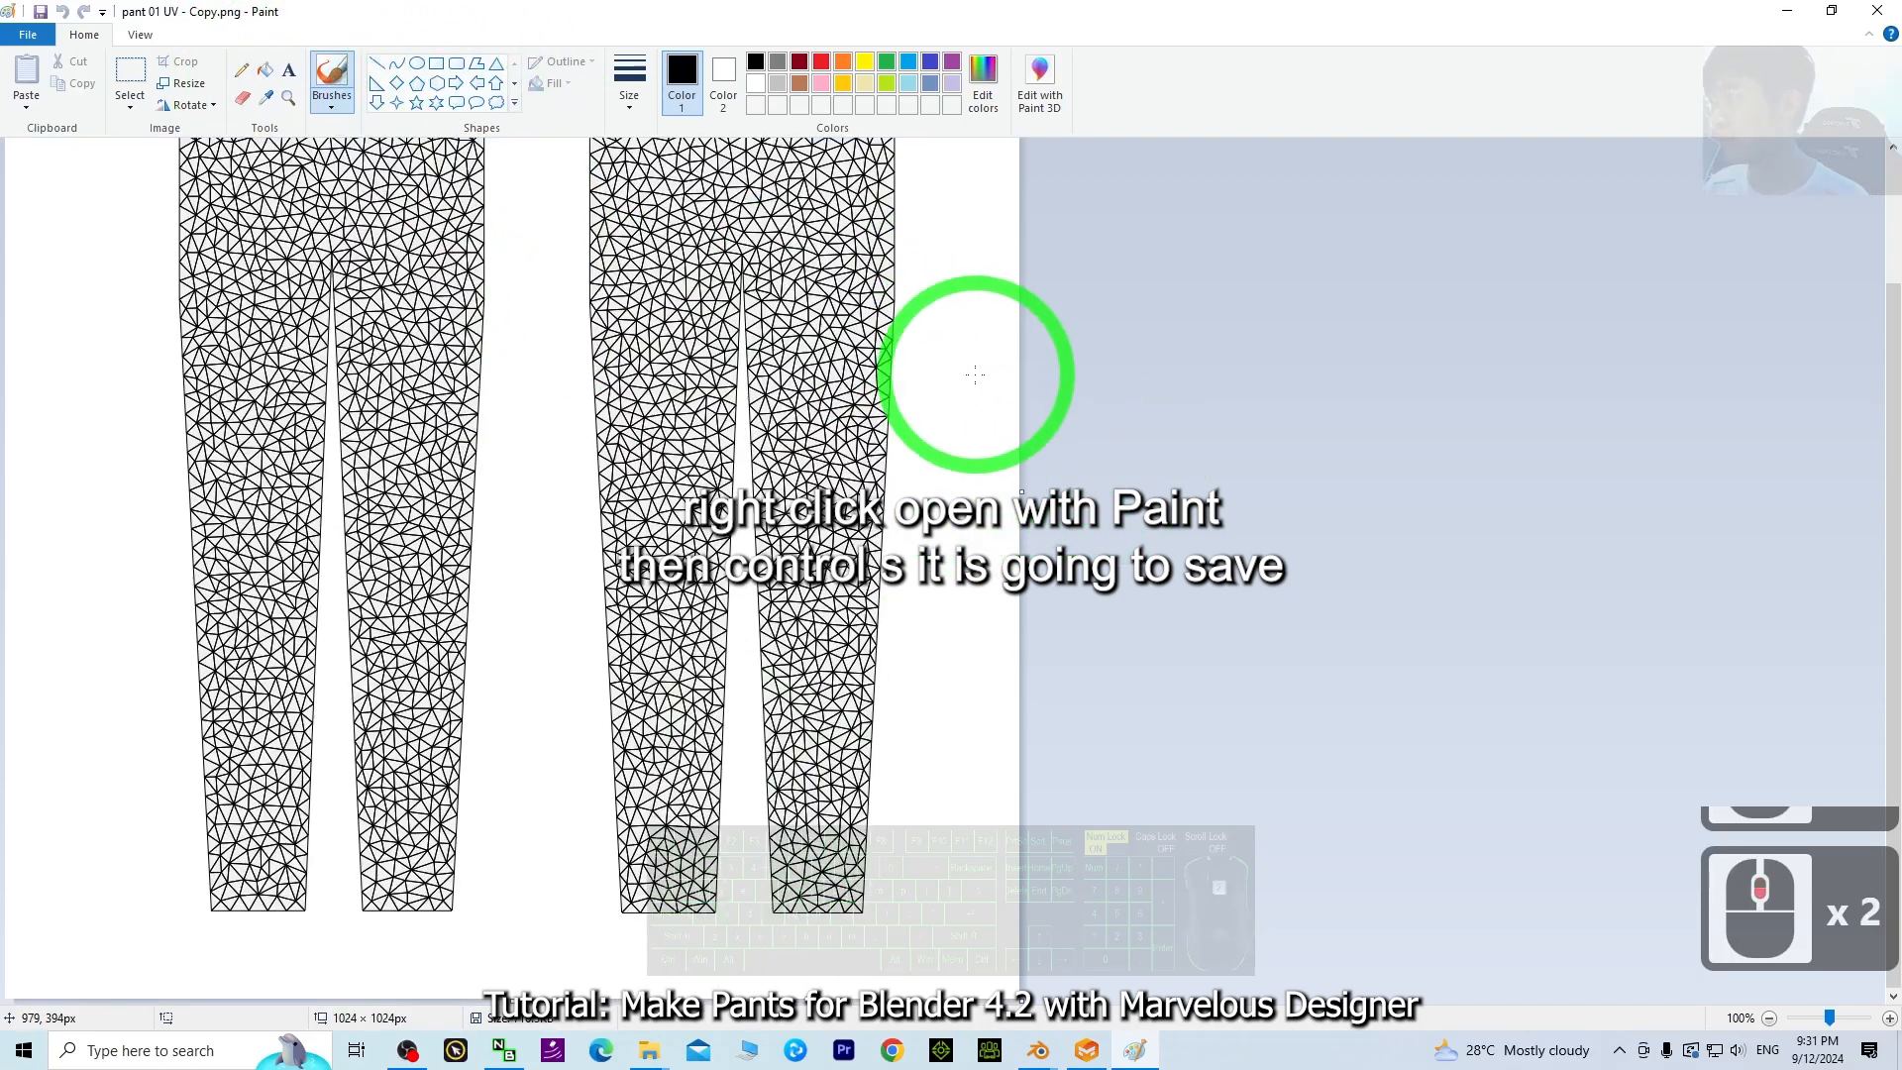
pyautogui.scroll(3, 998, 405)
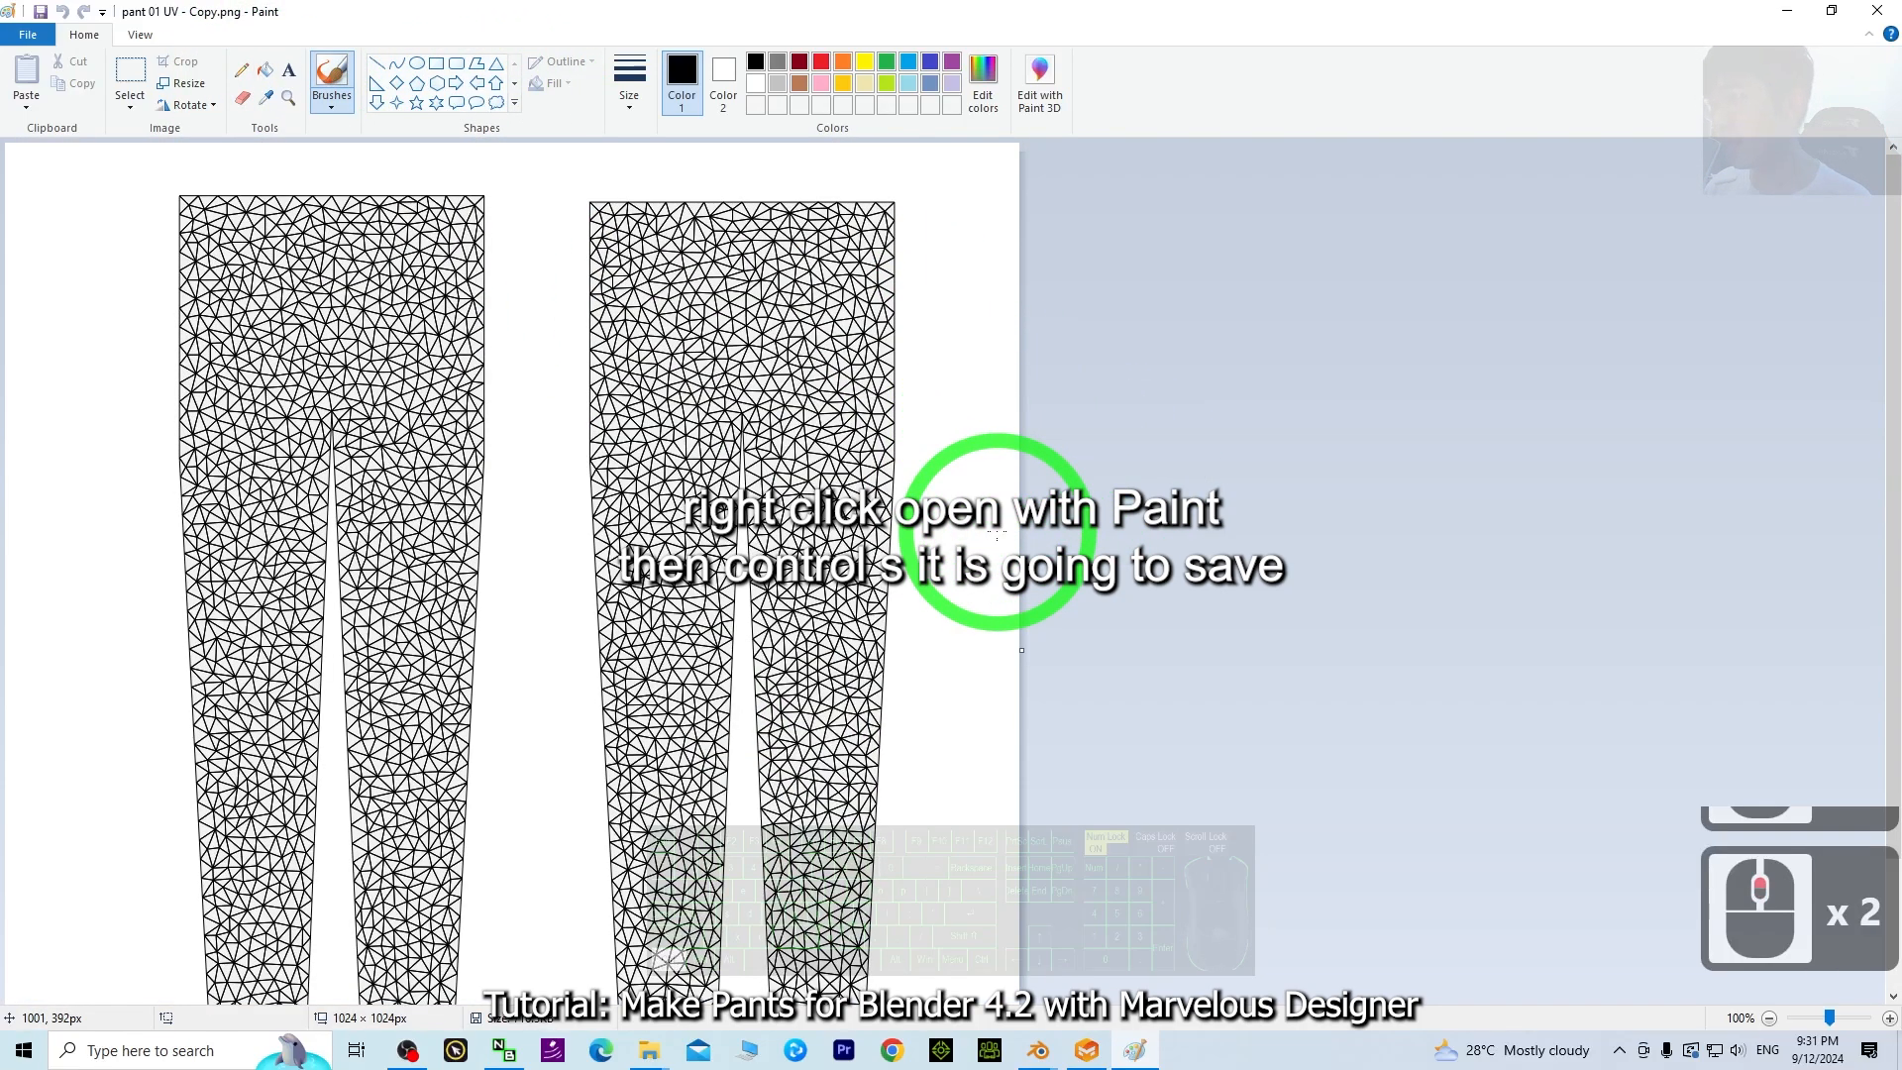
pyautogui.hotkey('ctrl', 's')
pyautogui.moveTo(1049, 9); pyautogui.dragTo(1288, 104)
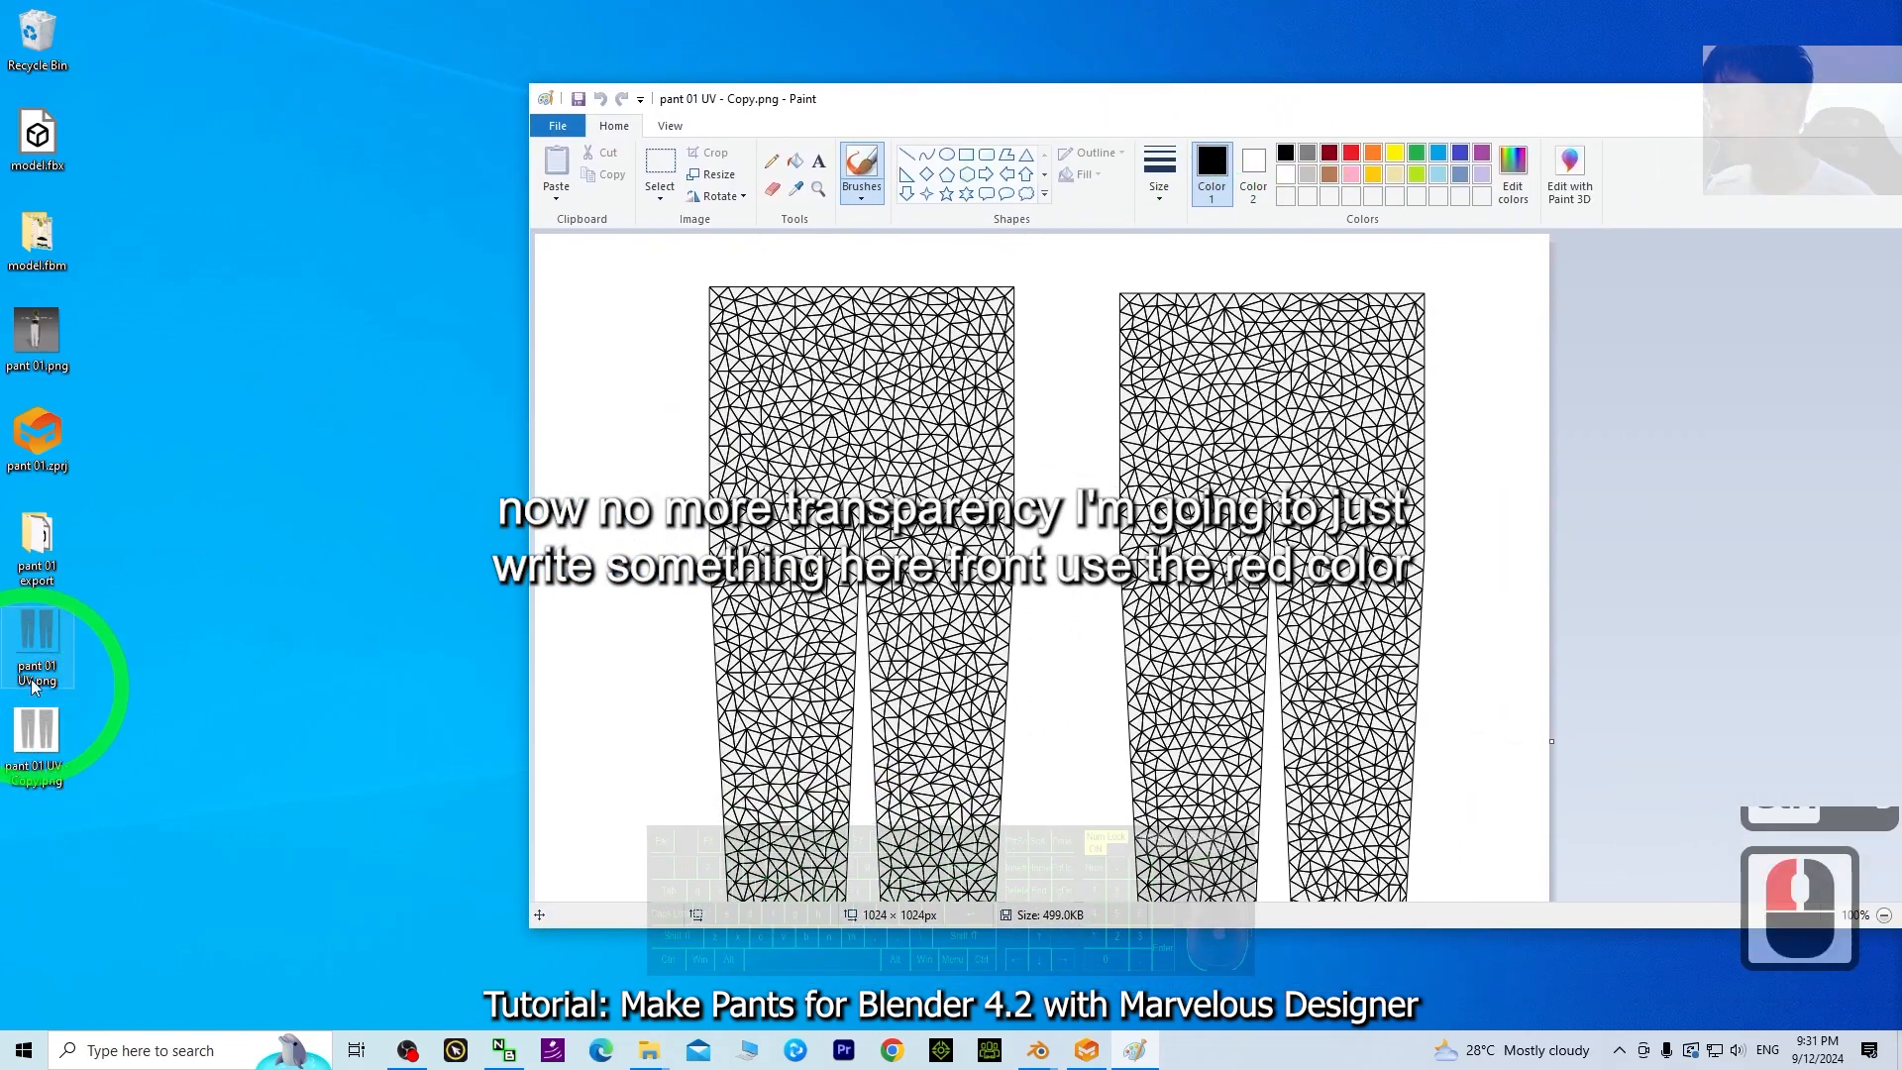
pyautogui.moveTo(1116, 103)
pyautogui.mouseDown()
pyautogui.moveTo(1006, 146)
pyautogui.moveTo(951, 2)
pyautogui.mouseUp()
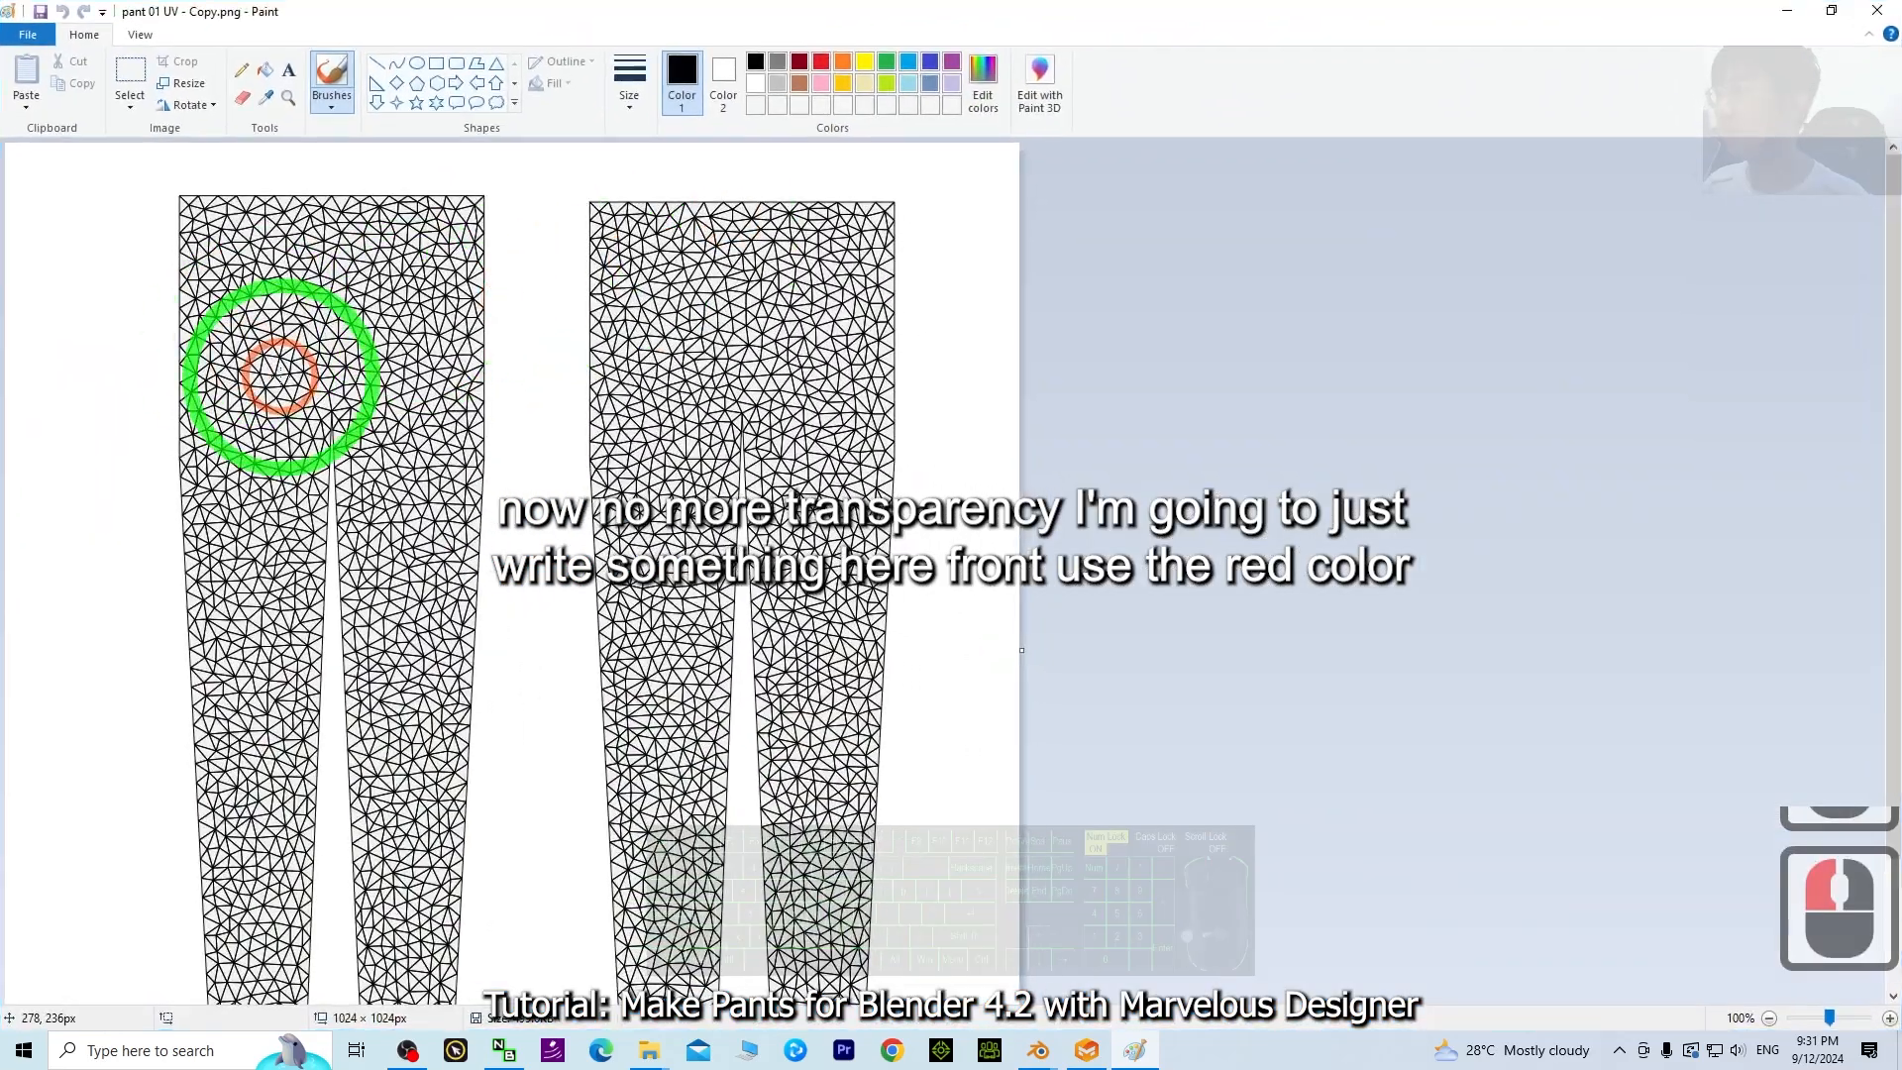
# - Add the red text "front" at size 35 near the waist of the front UV island and centre it there
pyautogui.click(290, 69)
pyautogui.click(225, 243)
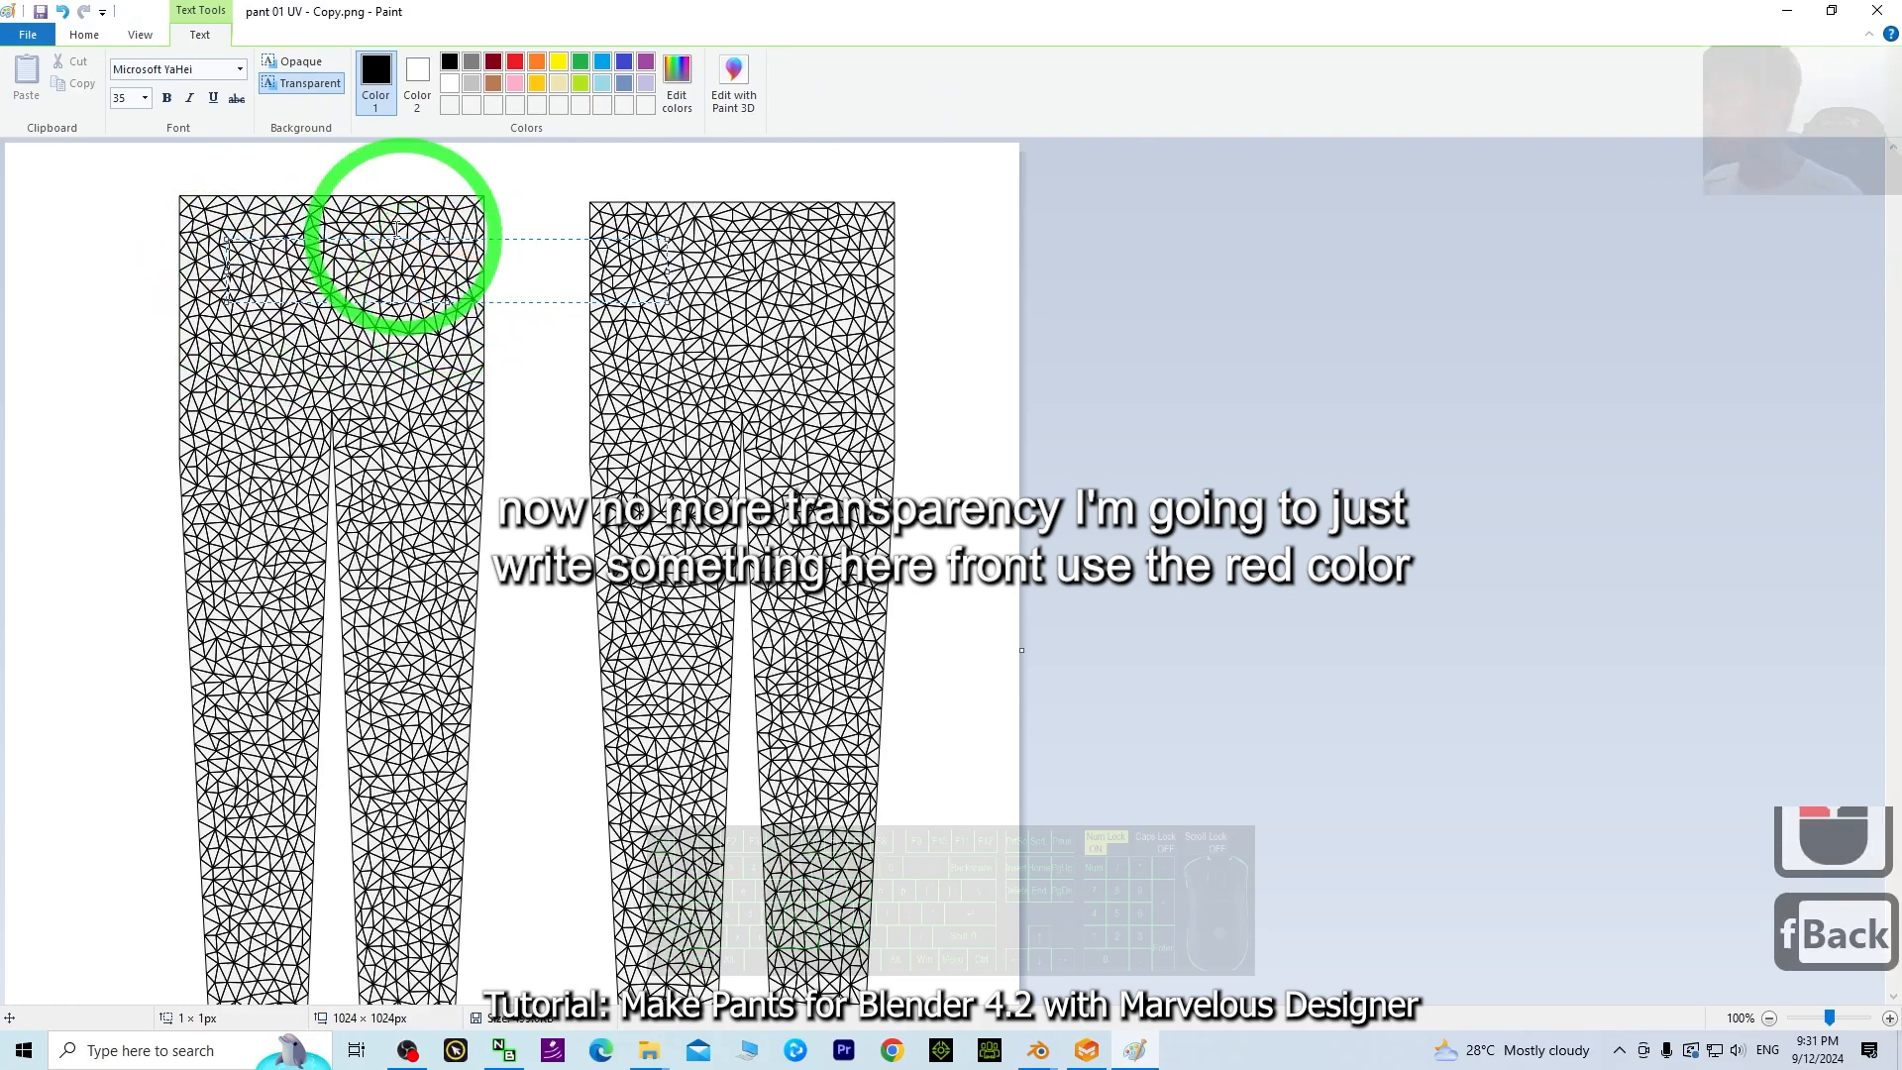
pyautogui.click(515, 62)
pyautogui.click(288, 247)
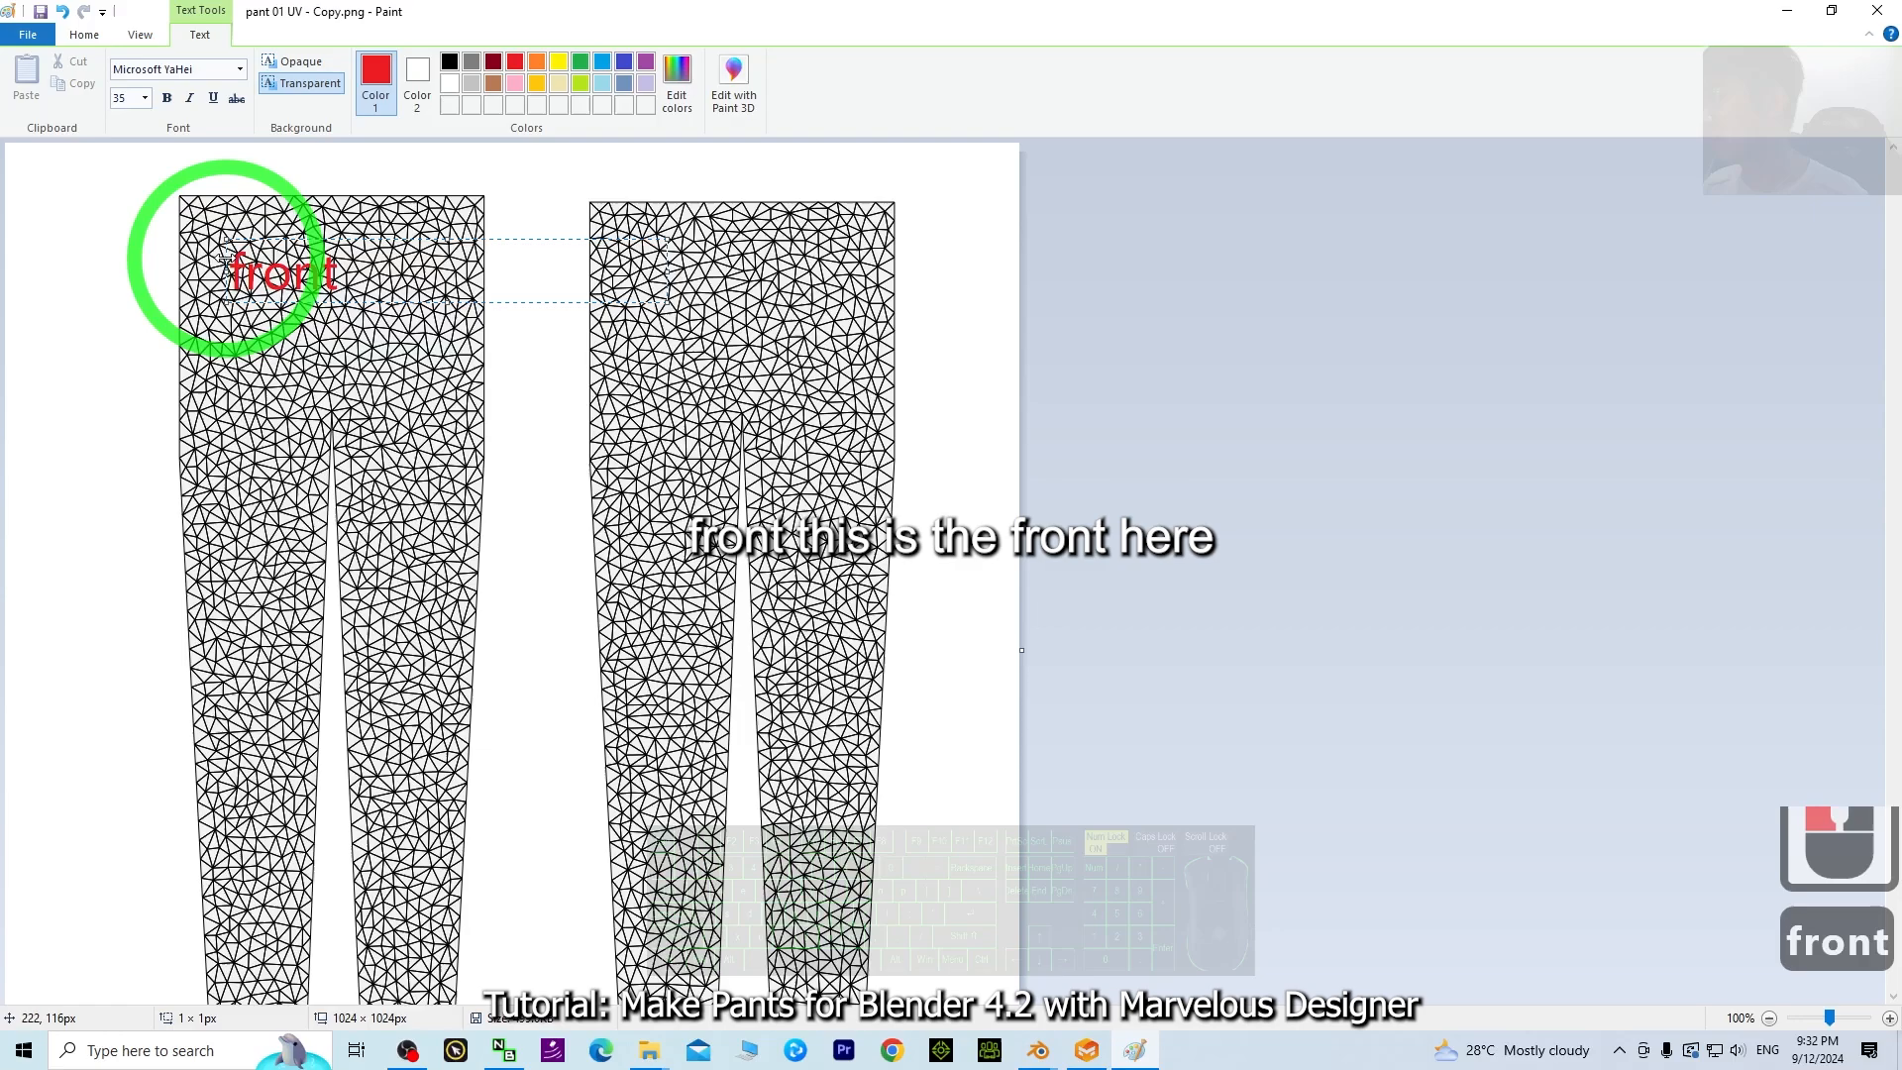
pyautogui.moveTo(225, 259); pyautogui.dragTo(337, 246)
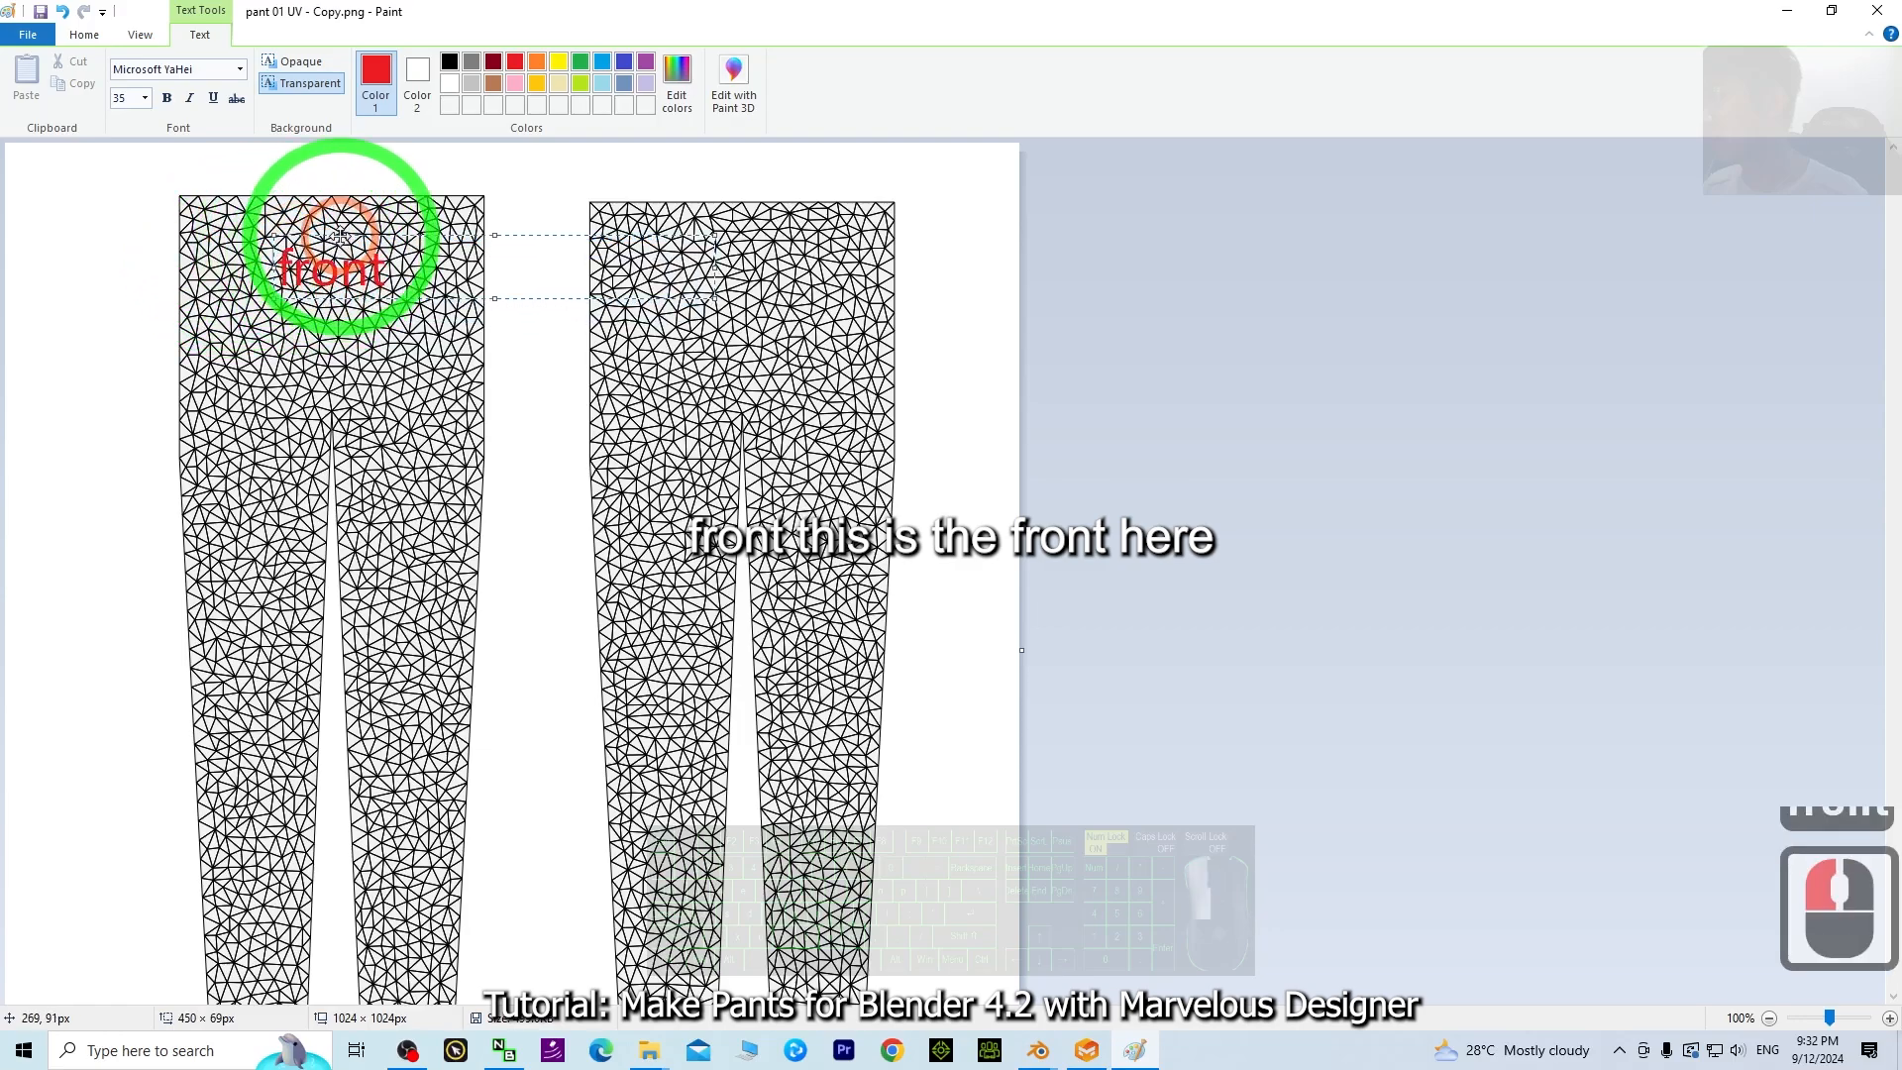
# - Add the red text "back" near the waist of the back UV island and centre it there
pyautogui.click(679, 246)
pyautogui.click(747, 260)
pyautogui.click(713, 259)
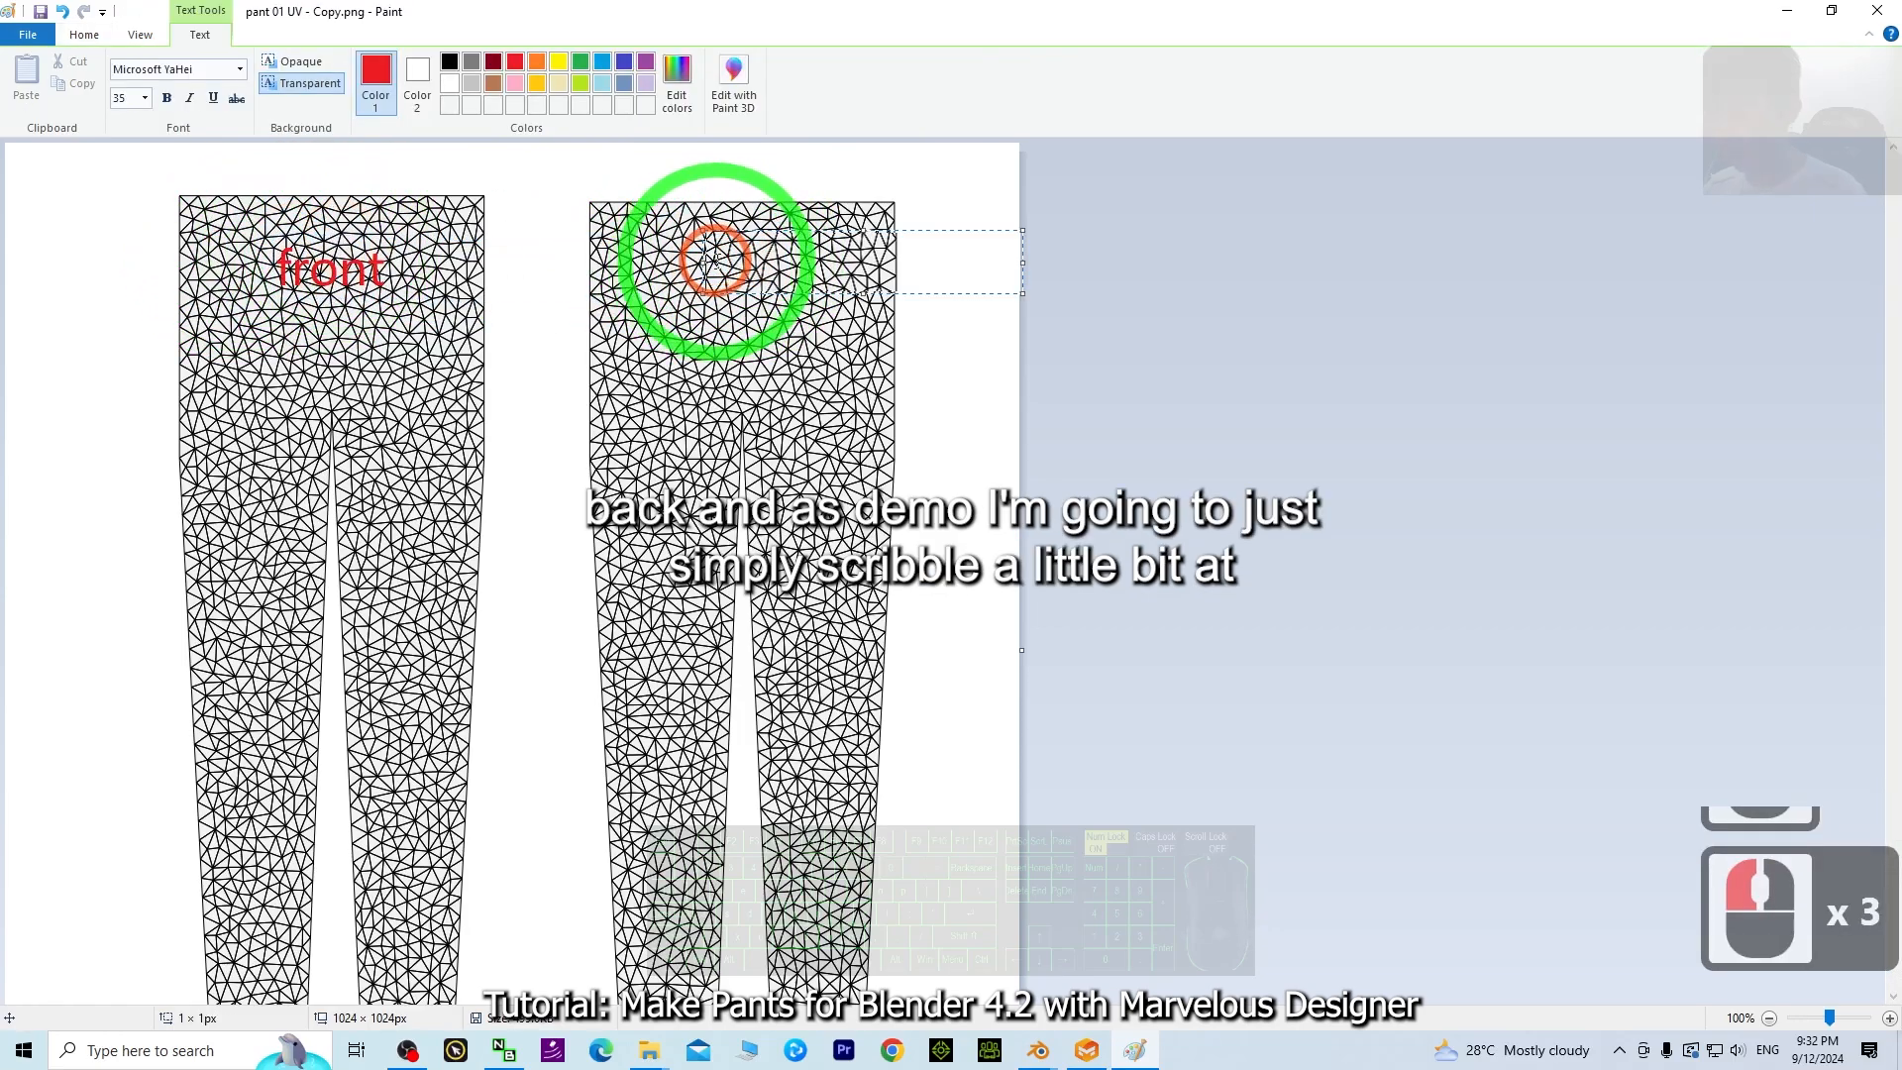
pyautogui.write('back')
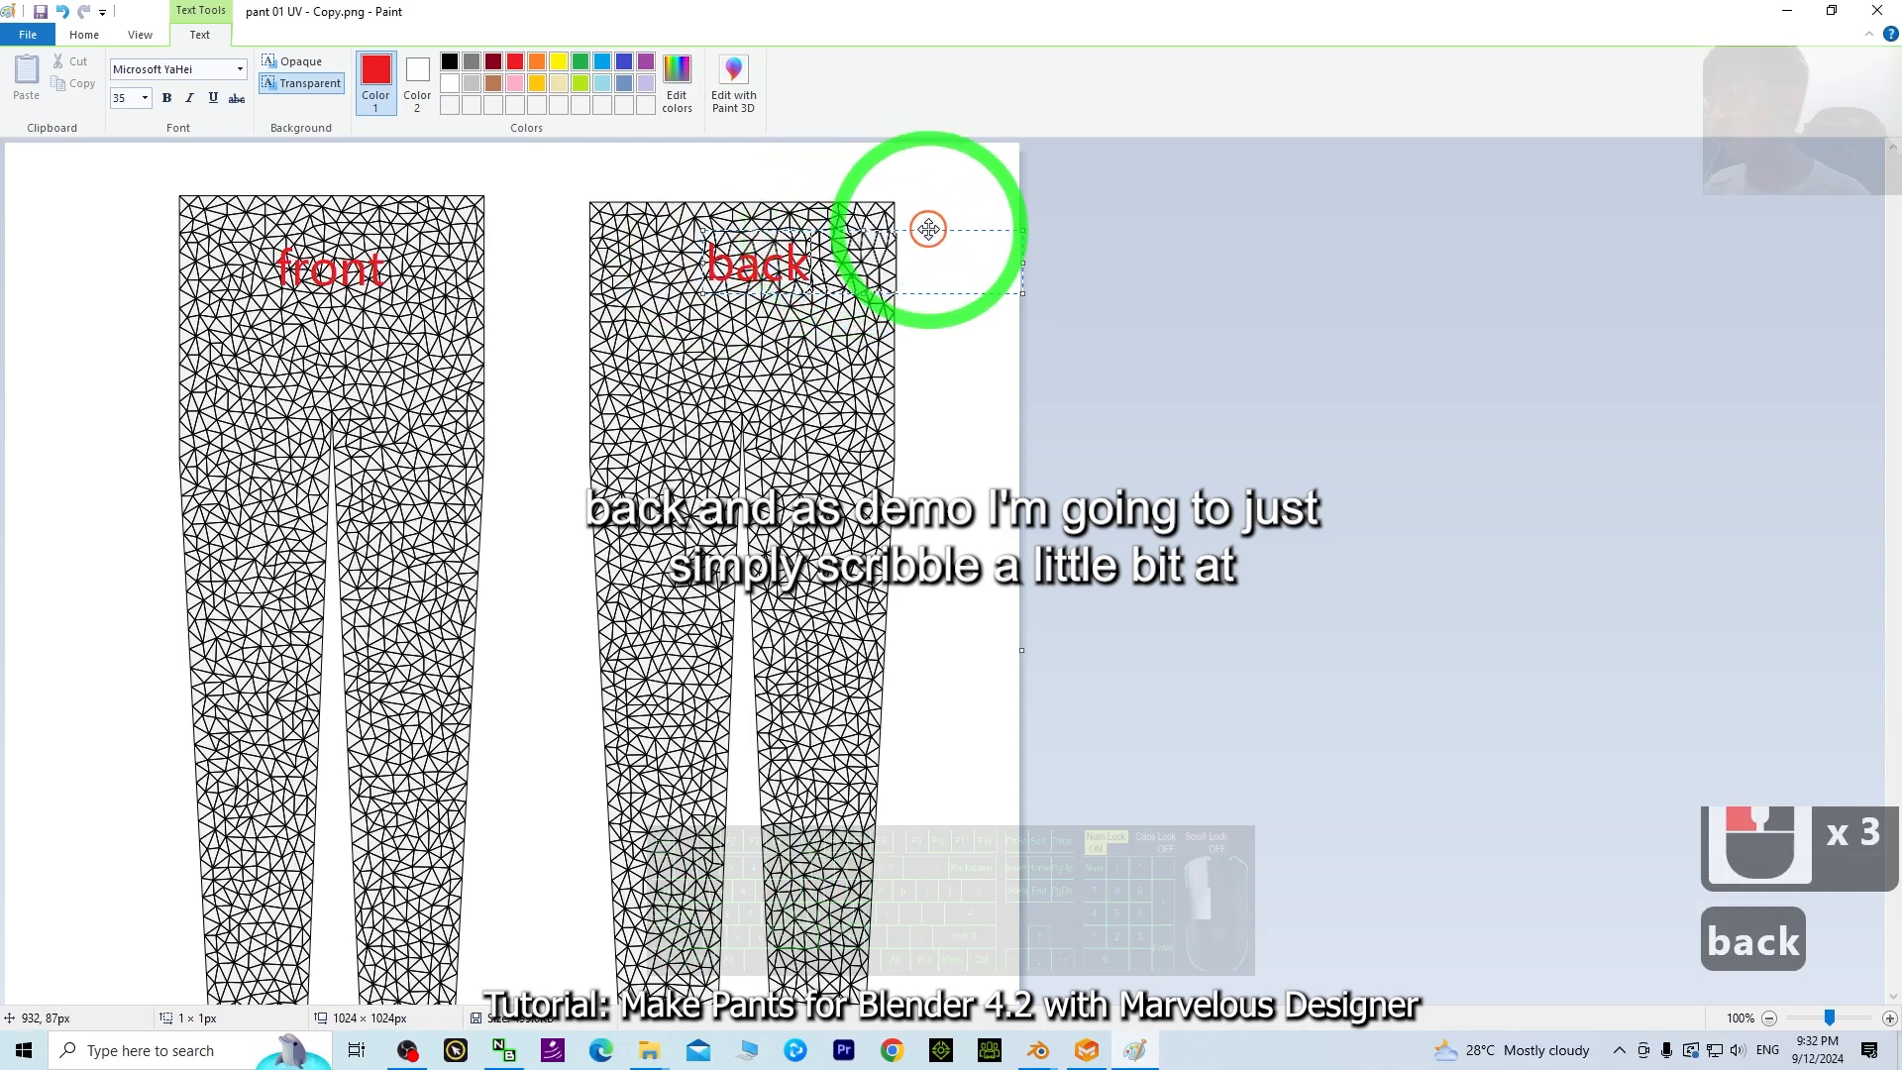
pyautogui.moveTo(928, 228); pyautogui.dragTo(912, 236)
pyautogui.click(949, 394)
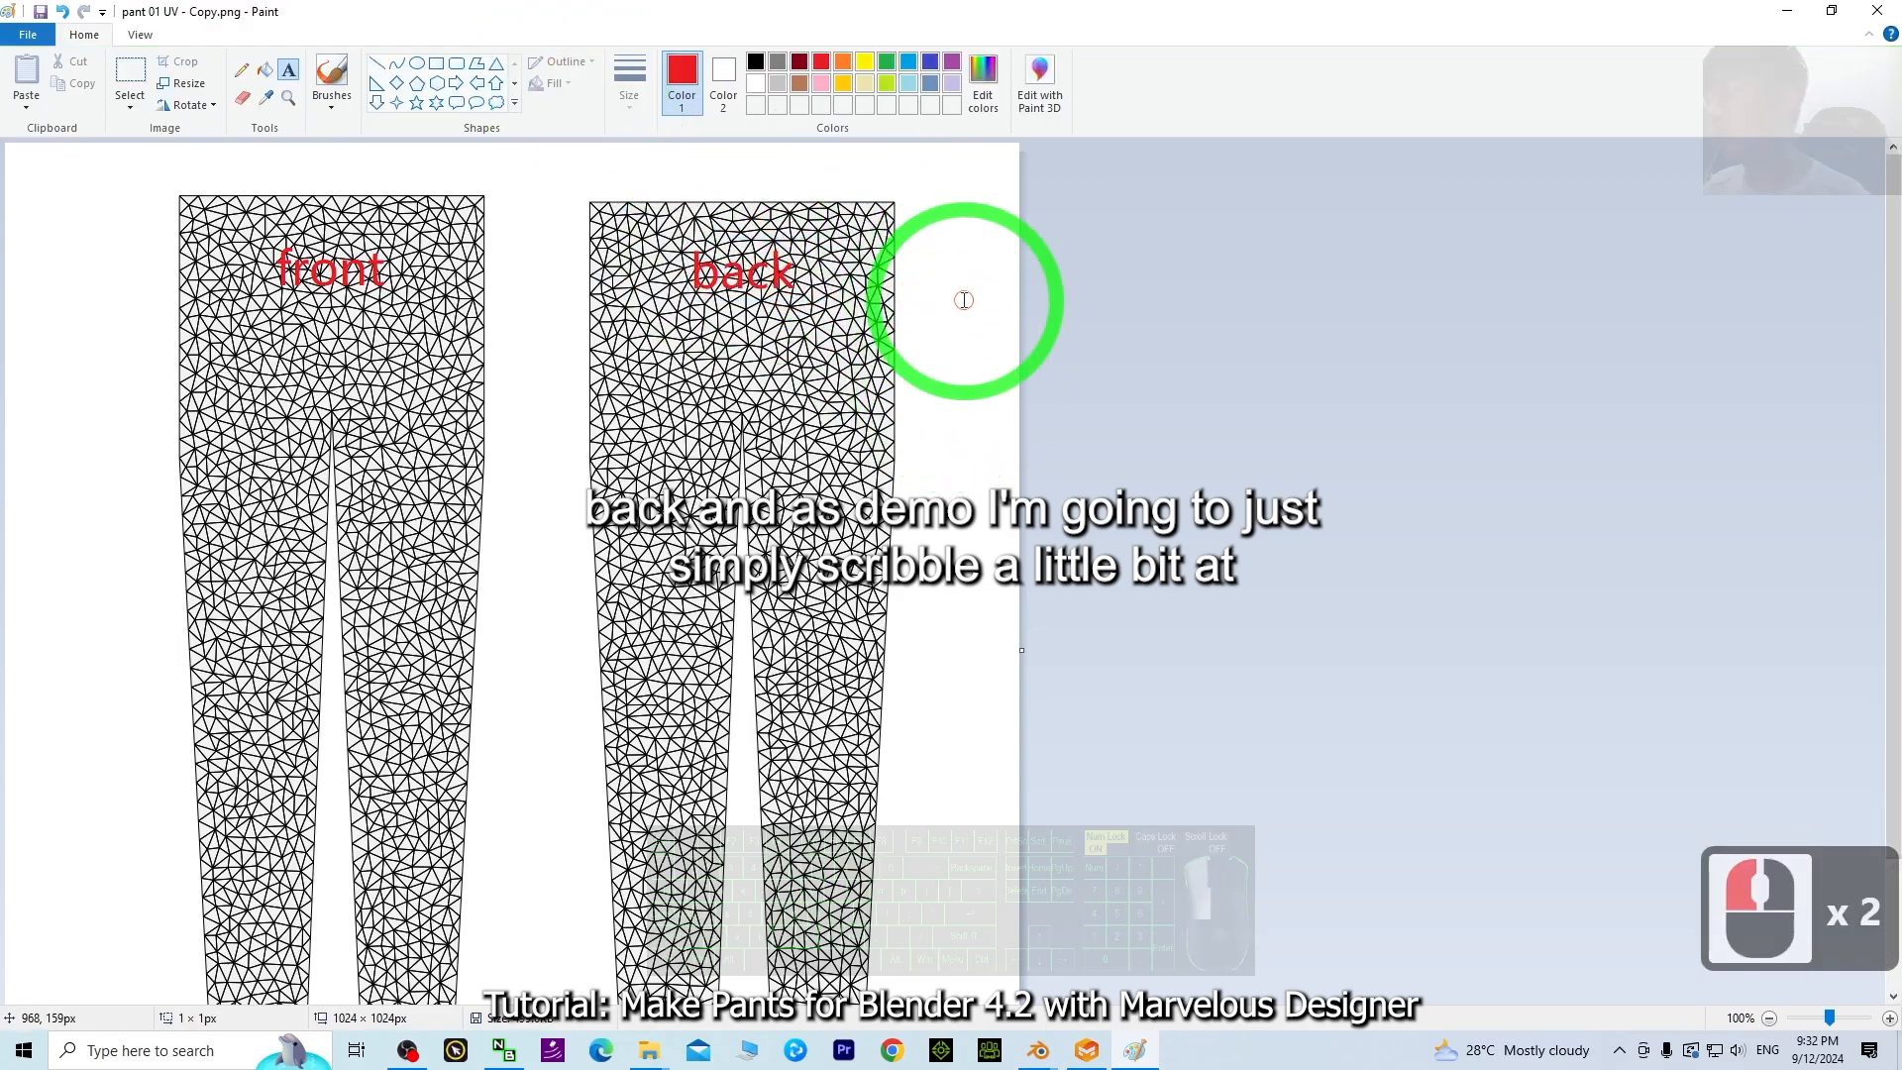
# - Scribble a blue zigzag with the brush down the lower left-hand leg of the front UV island
pyautogui.click(964, 300)
pyautogui.click(602, 65)
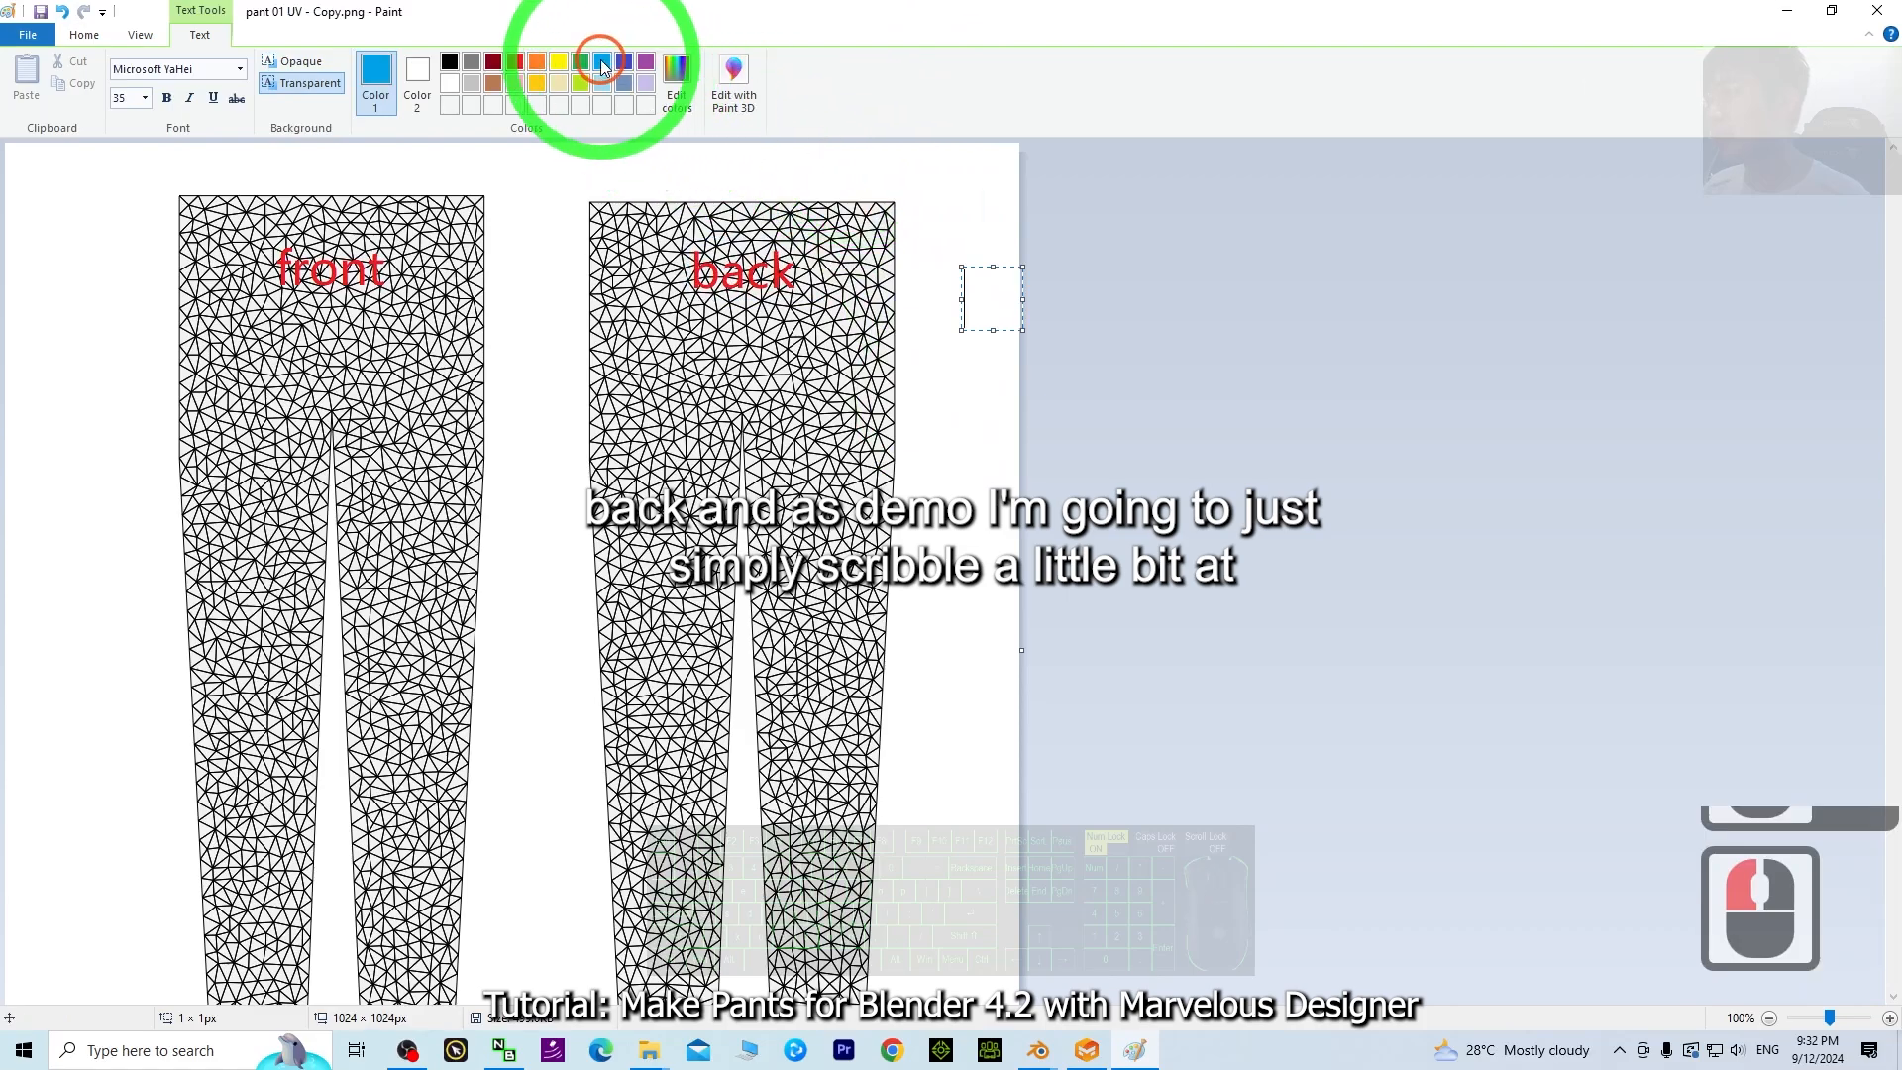
pyautogui.moveTo(248, 672); pyautogui.dragTo(266, 628)
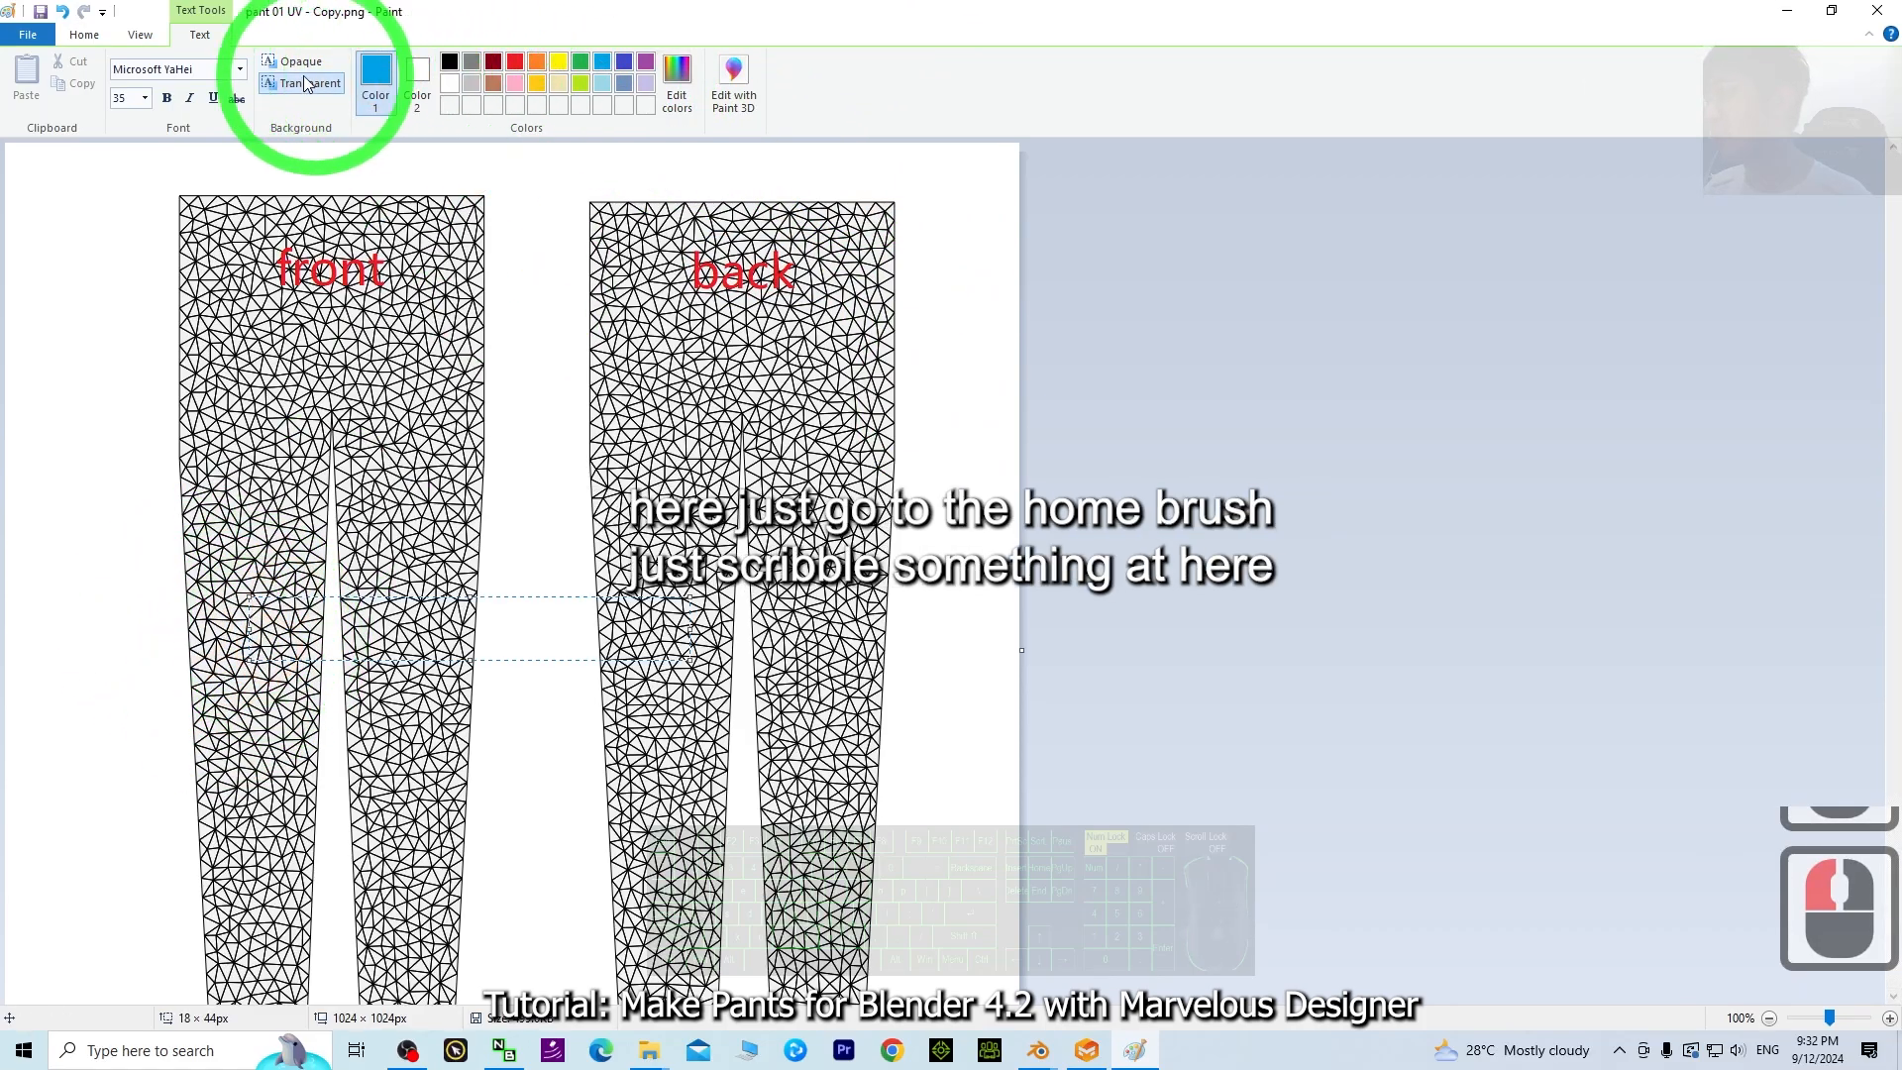
pyautogui.click(91, 35)
pyautogui.click(909, 65)
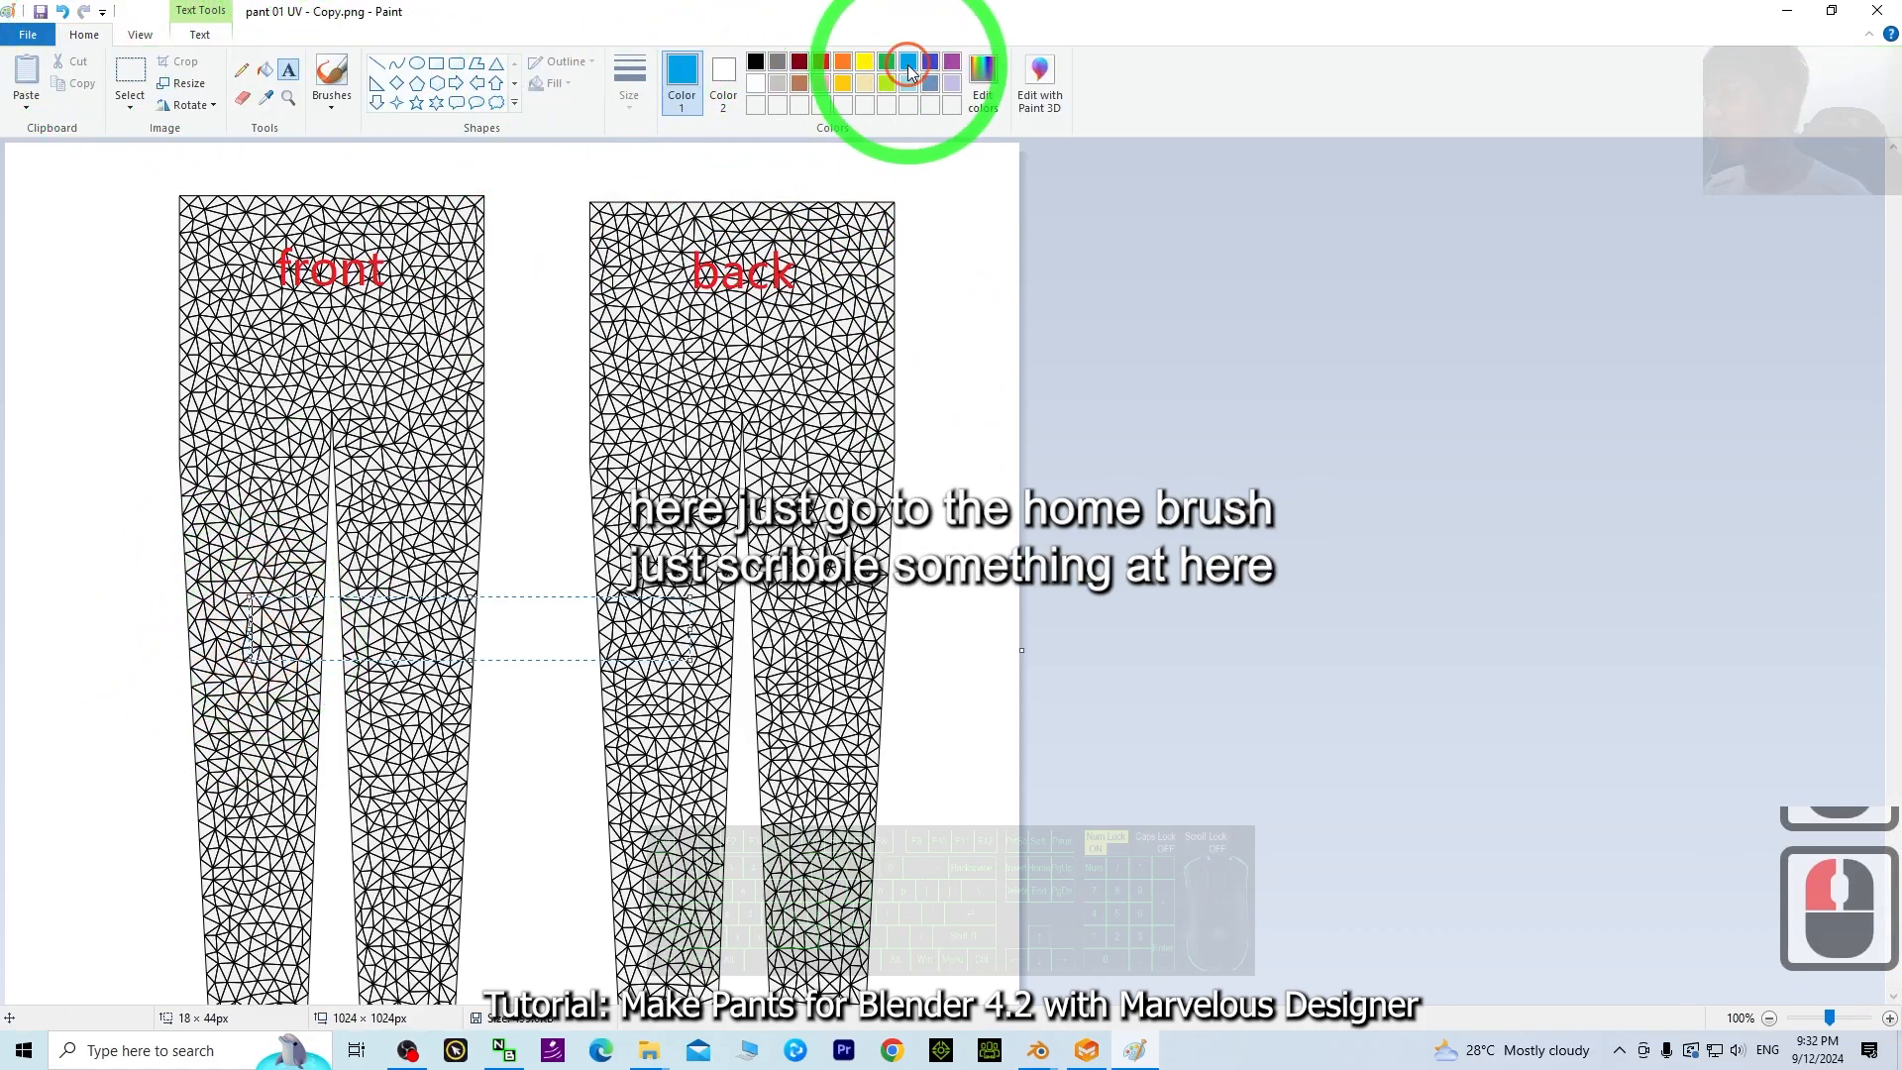
pyautogui.click(318, 67)
pyautogui.moveTo(255, 636); pyautogui.dragTo(259, 868)
# - Scribble a small green zigzag on the right-hand leg of the front UV island
pyautogui.click(910, 65)
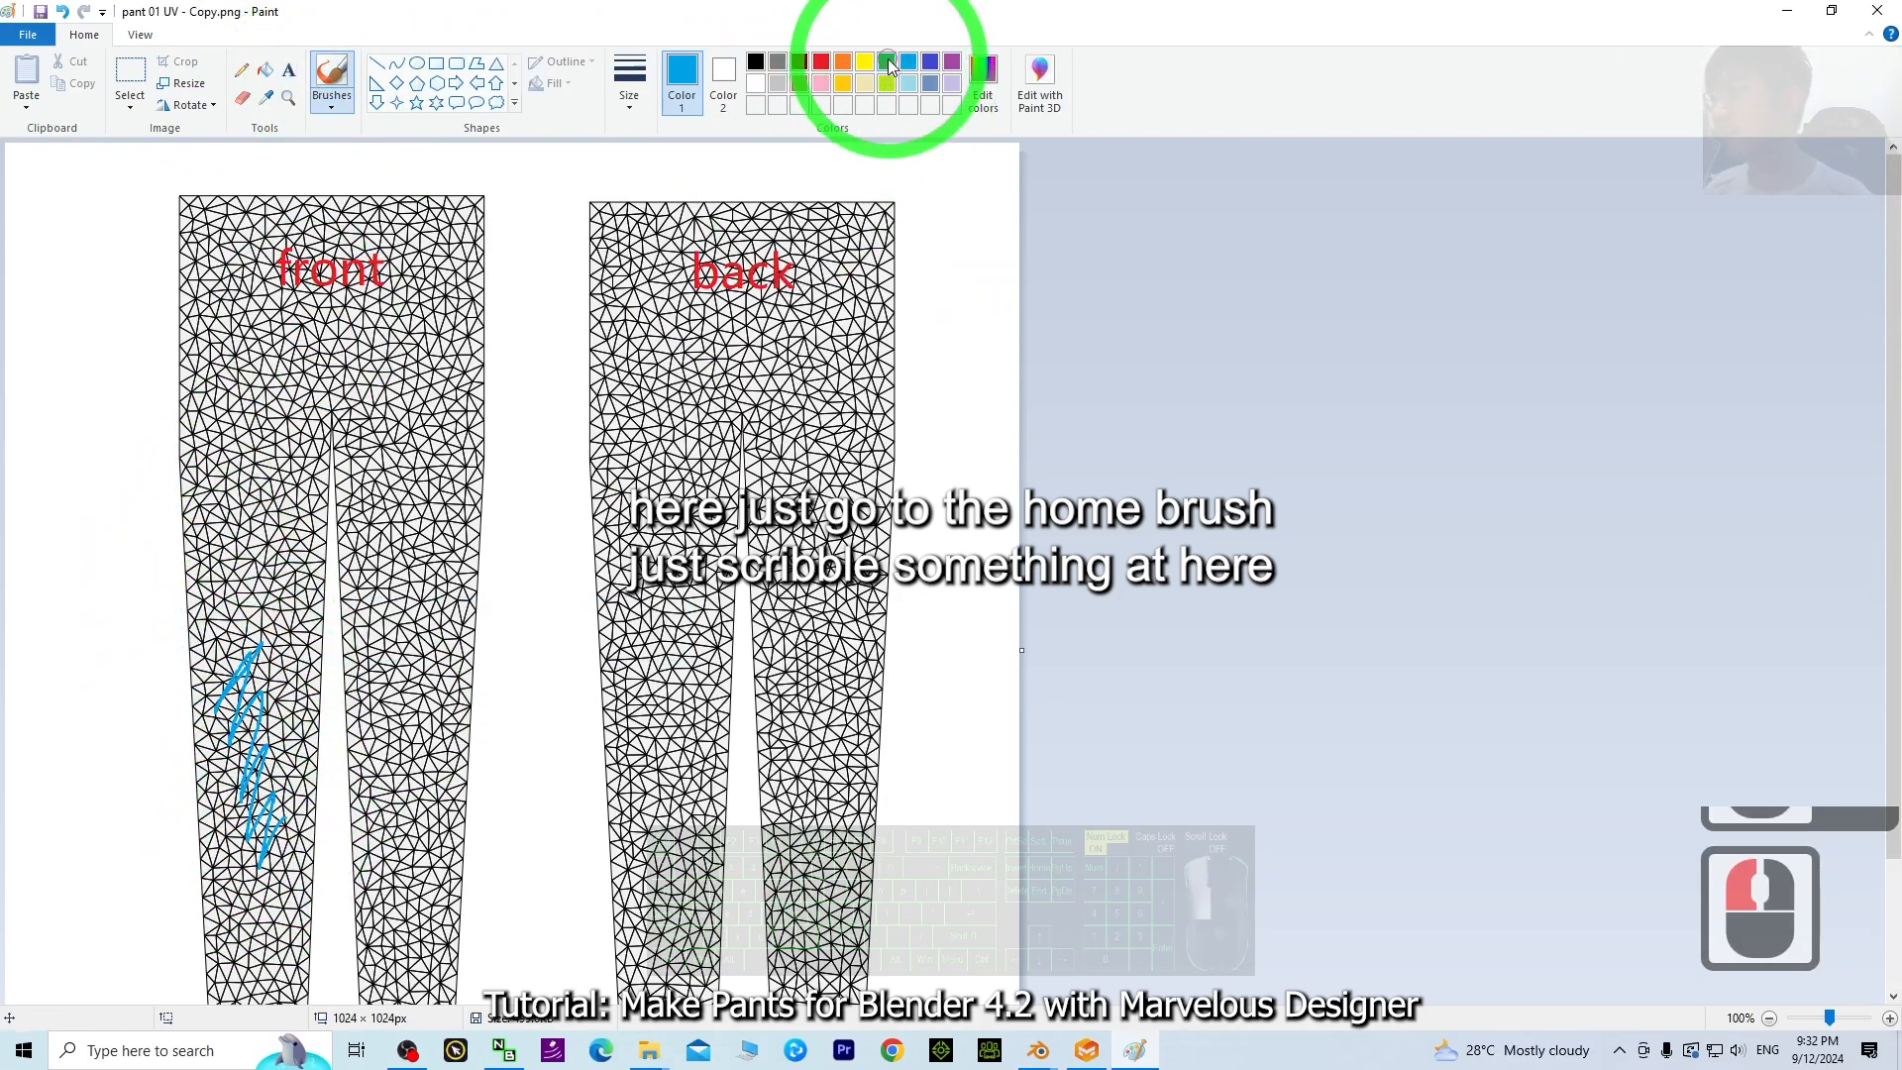
pyautogui.click(890, 66)
pyautogui.moveTo(420, 539); pyautogui.dragTo(431, 612)
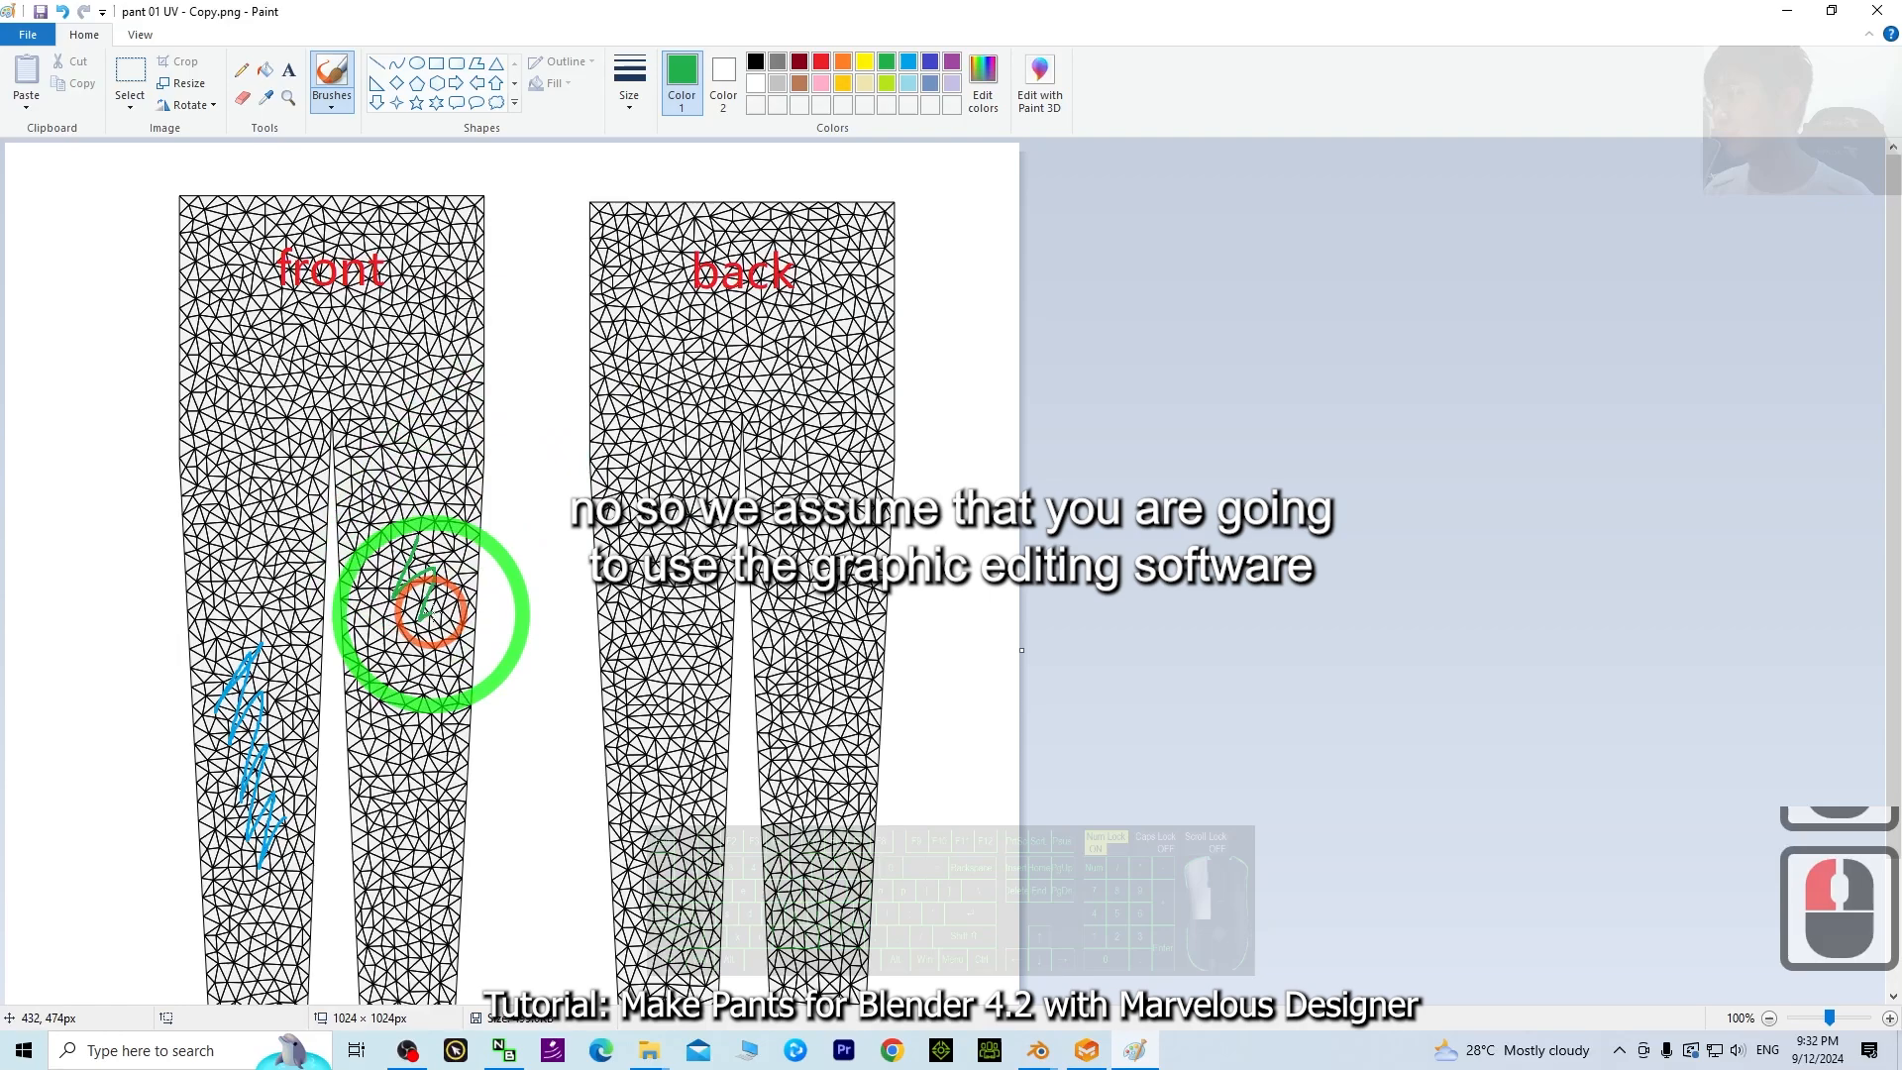
# - Draw a red brush squiggle on each leg of the back UV island
pyautogui.click(845, 64)
pyautogui.click(626, 588)
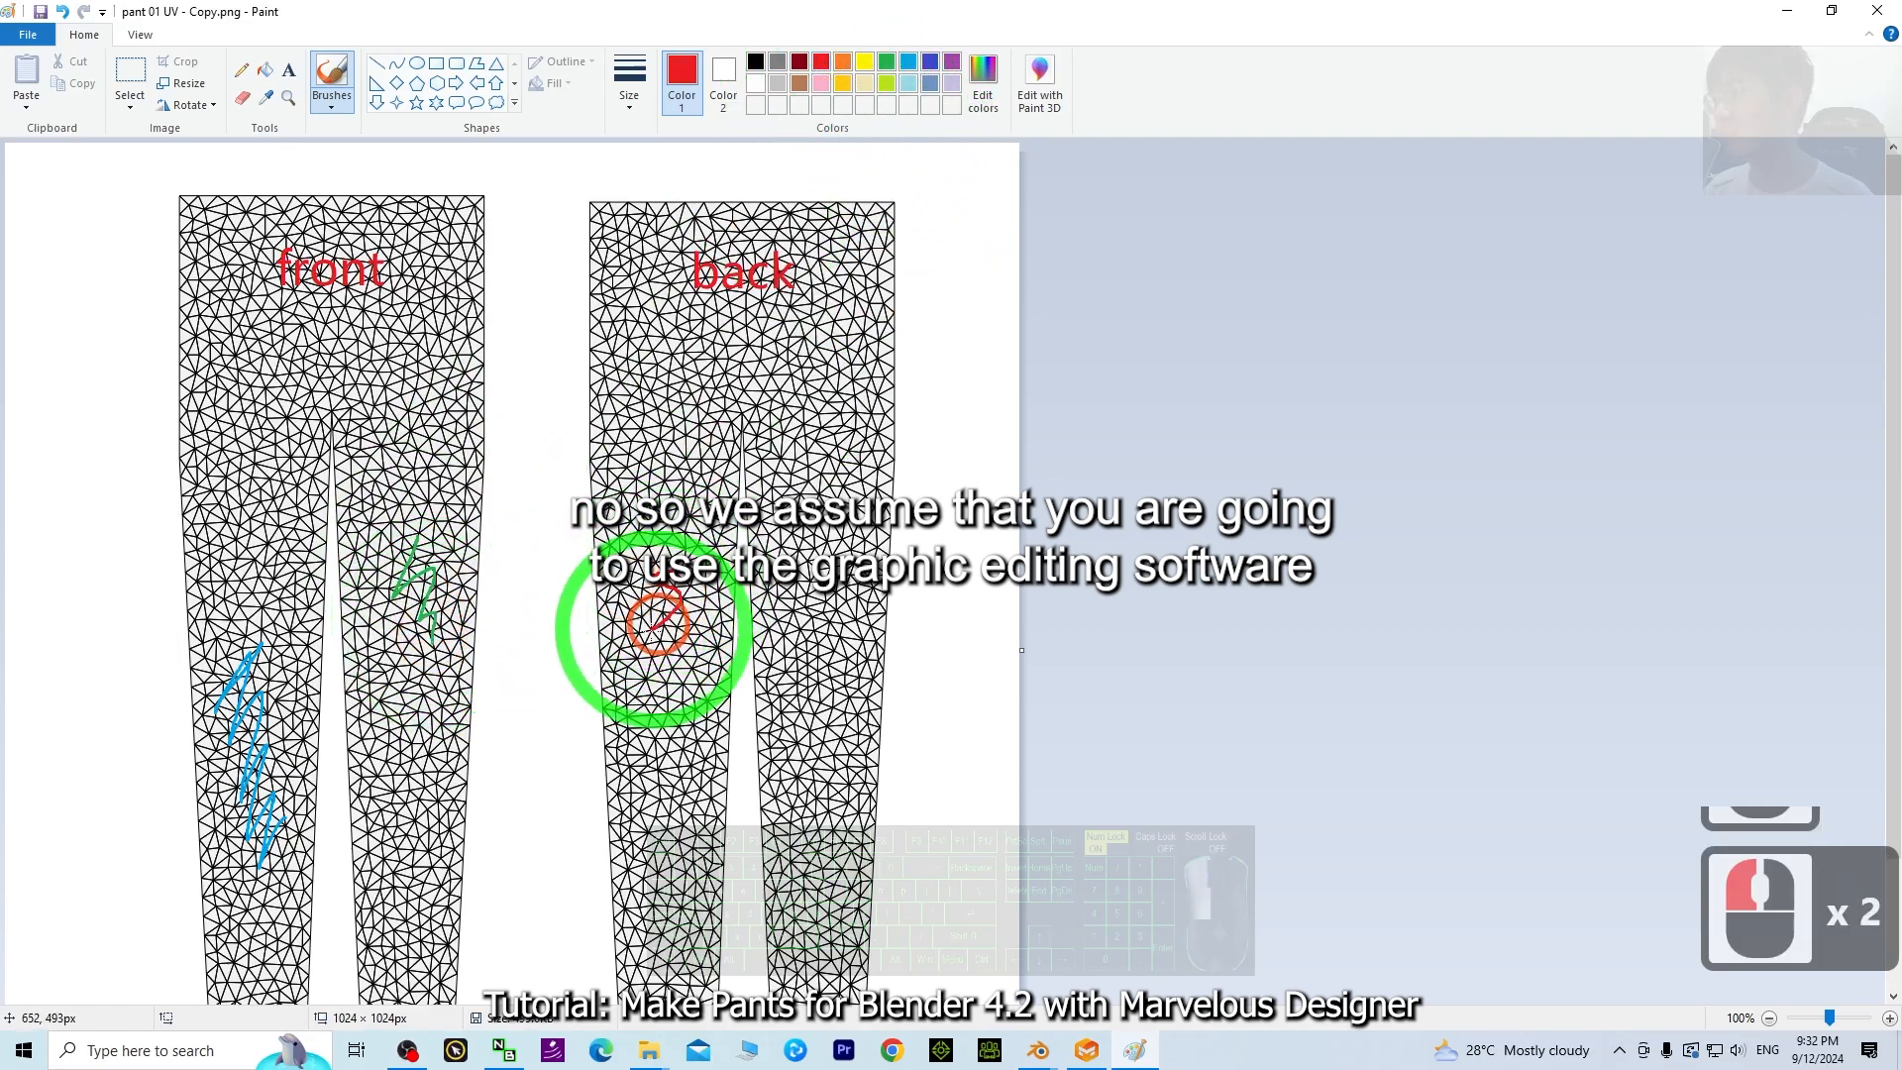
pyautogui.moveTo(652, 629); pyautogui.dragTo(683, 704)
pyautogui.moveTo(850, 572)
pyautogui.mouseDown()
pyautogui.moveTo(817, 597)
pyautogui.moveTo(811, 718)
pyautogui.mouseUp()
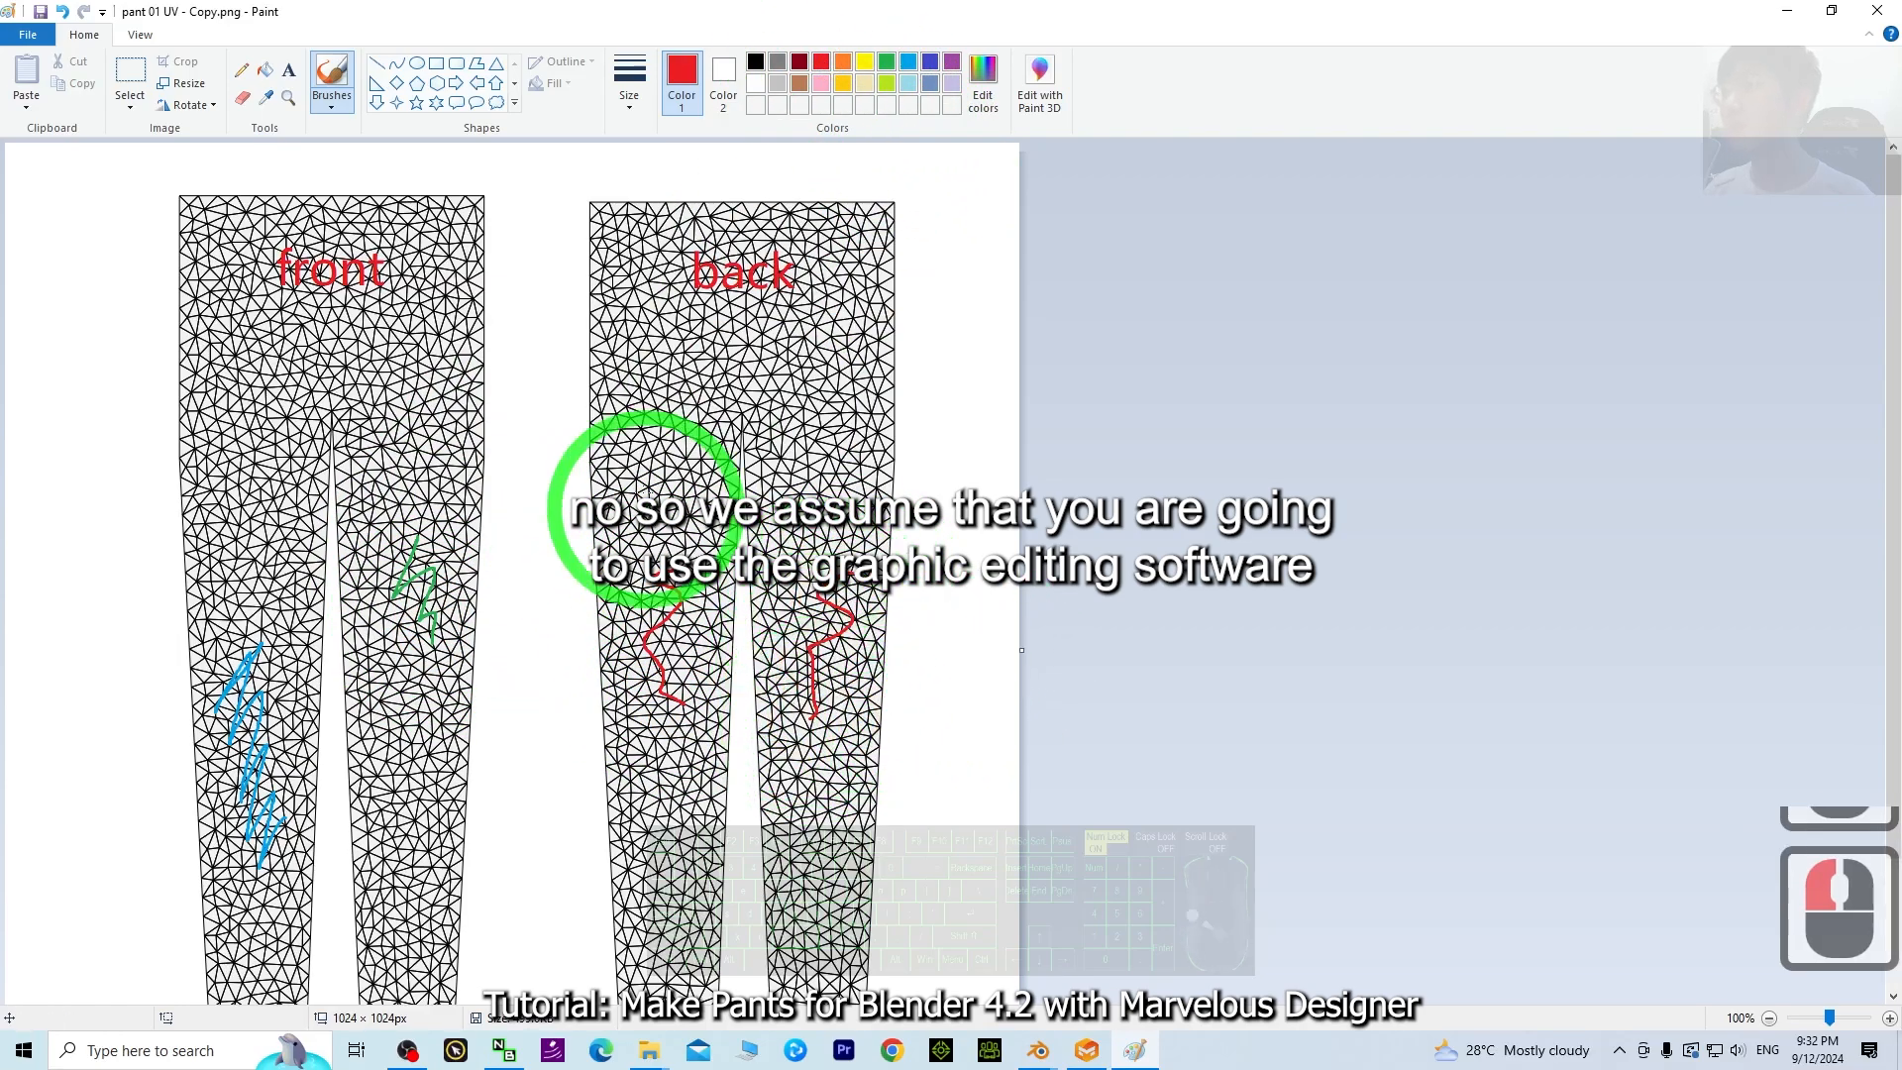
pyautogui.scroll(-3, 989, 611)
pyautogui.scroll(3, 966, 624)
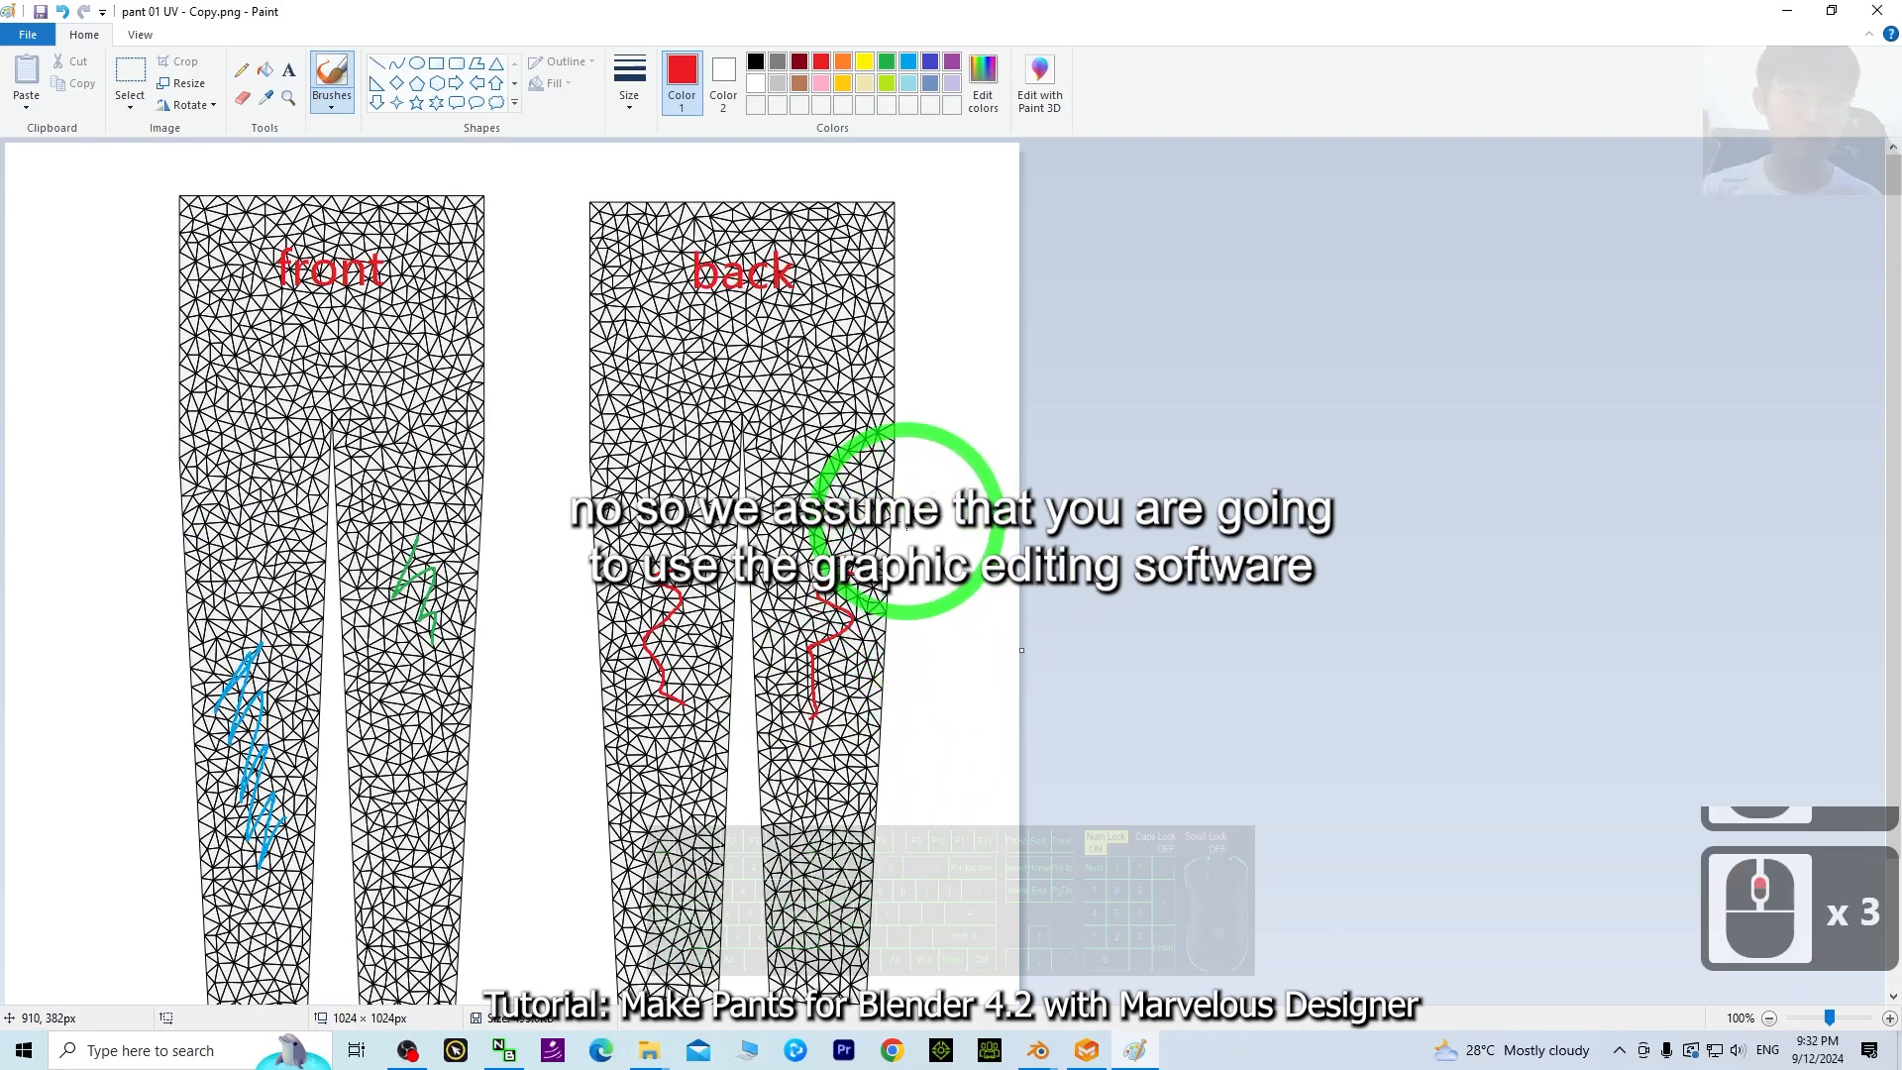
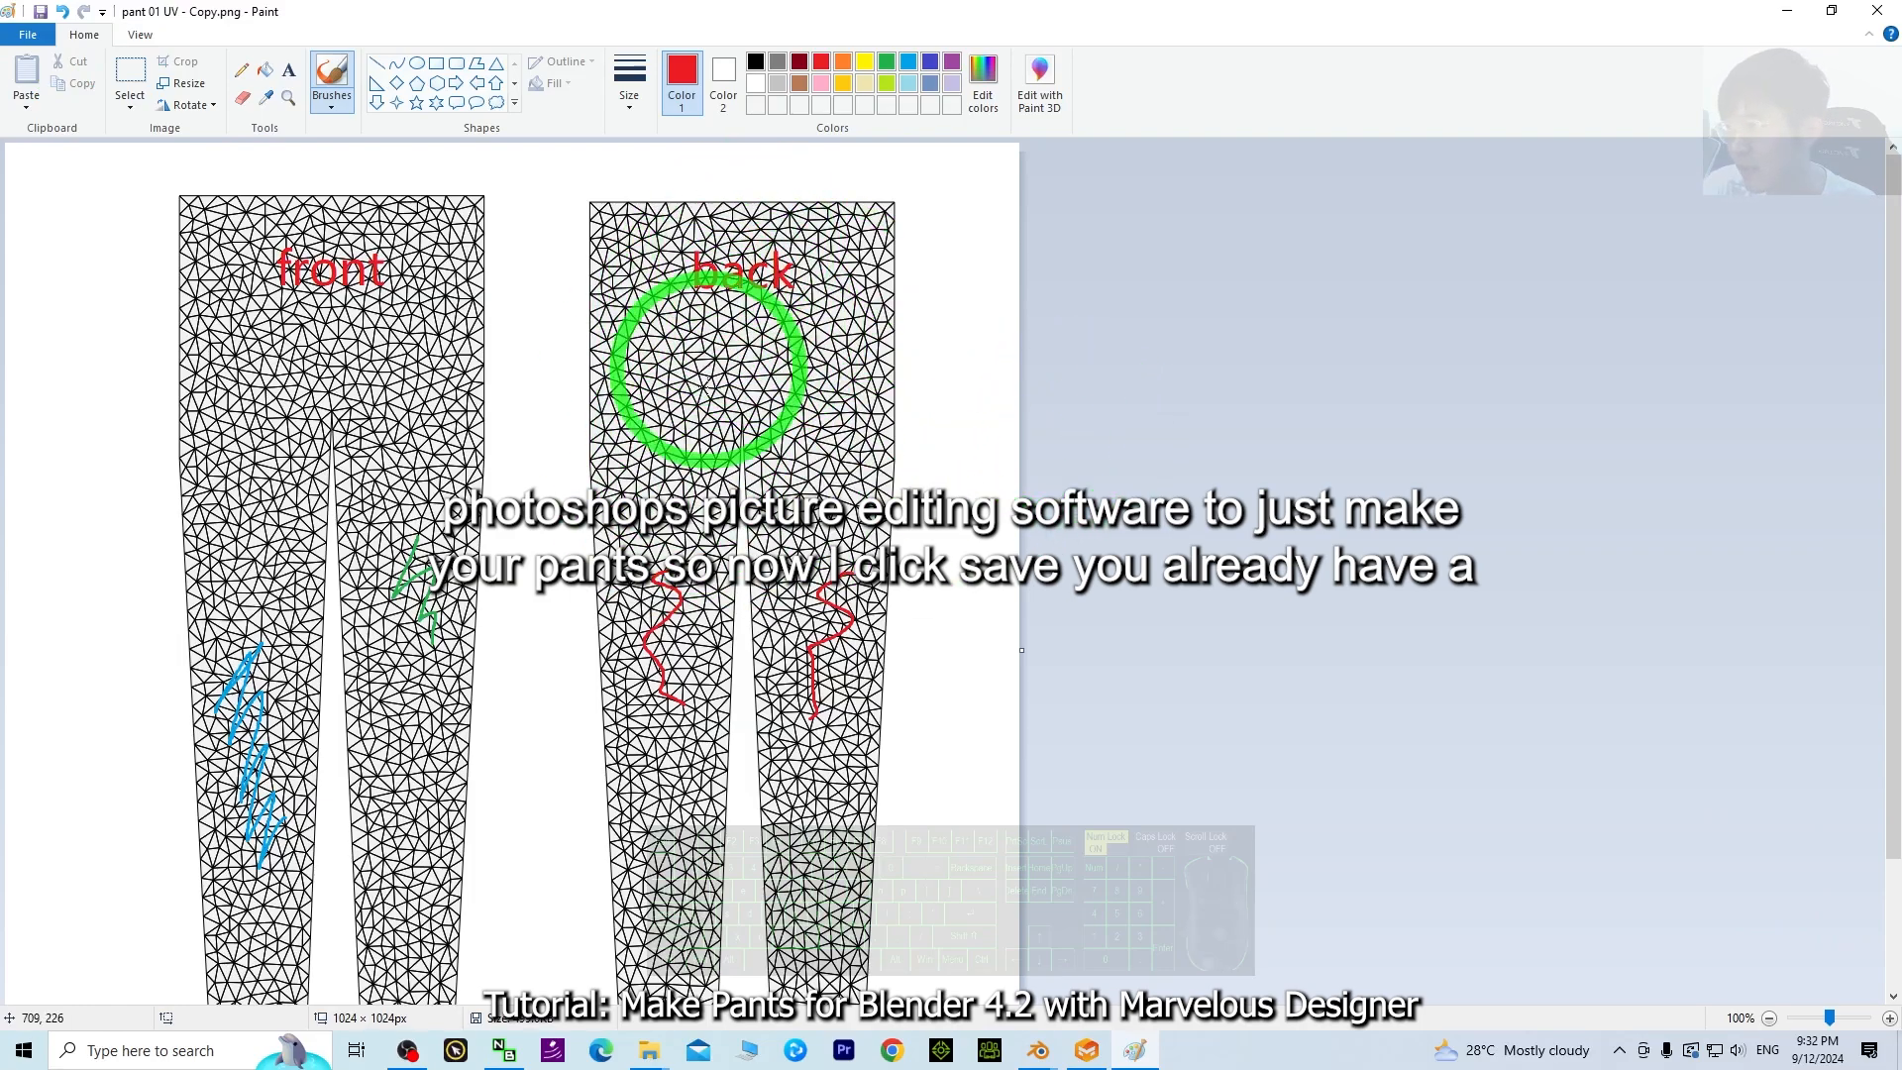
# - Save the painted UV image and close Paint, selecting "pant 01 UV - Copy.png" on the desktop
pyautogui.scroll(-4, 828, 637)
pyautogui.scroll(4, 806, 722)
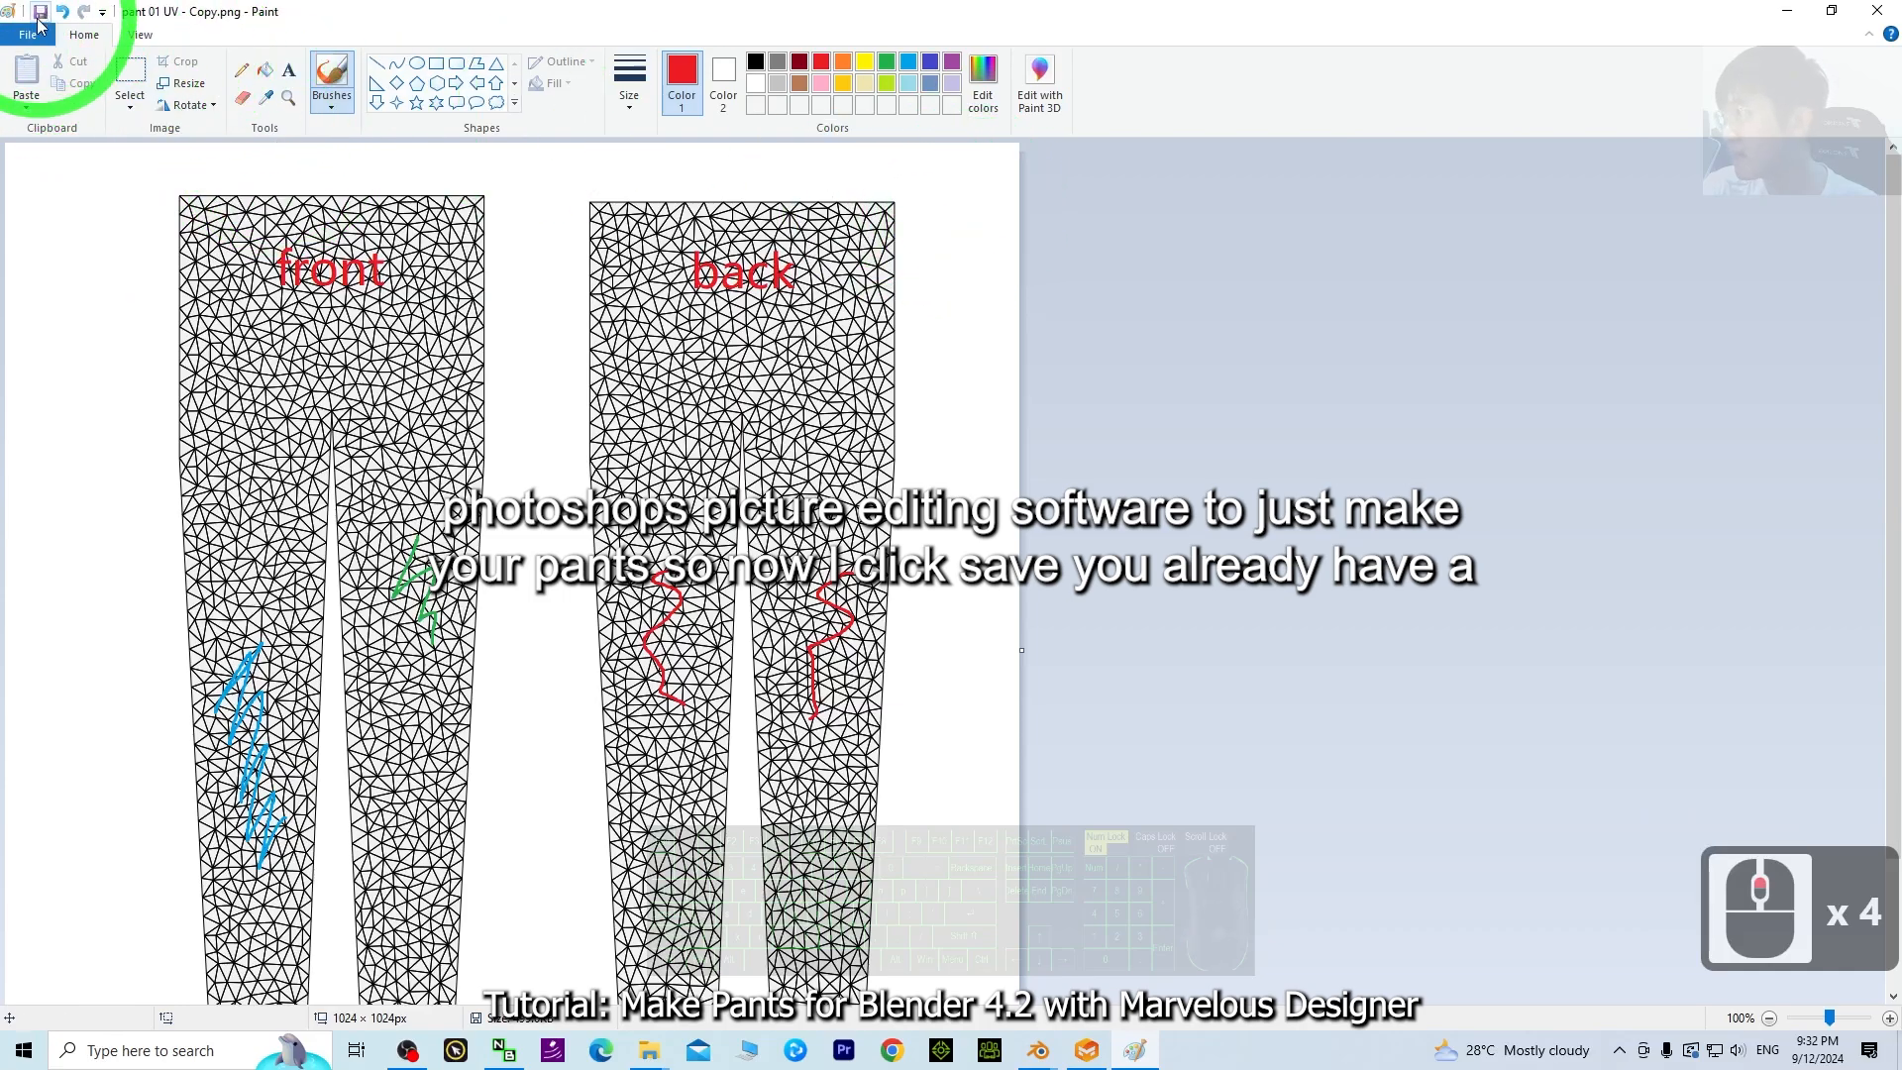
pyautogui.click(1879, 14)
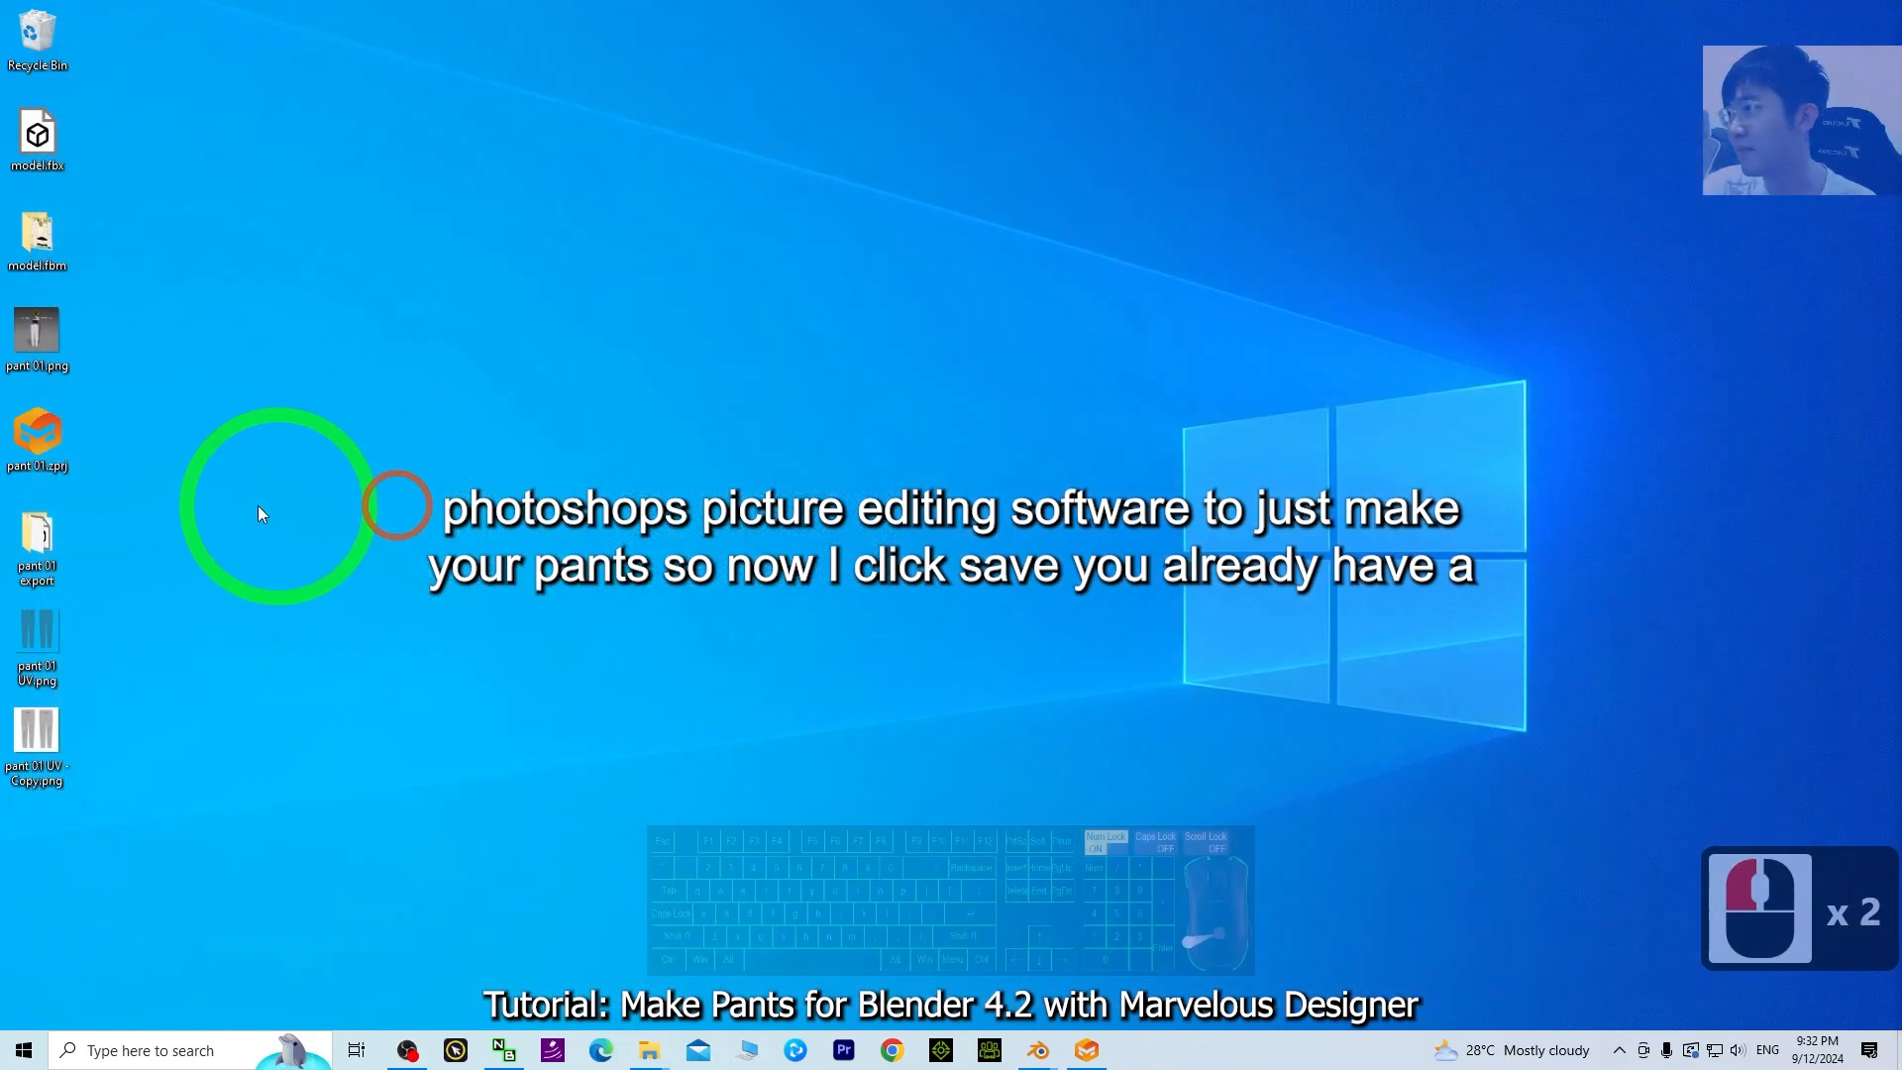
pyautogui.click(70, 750)
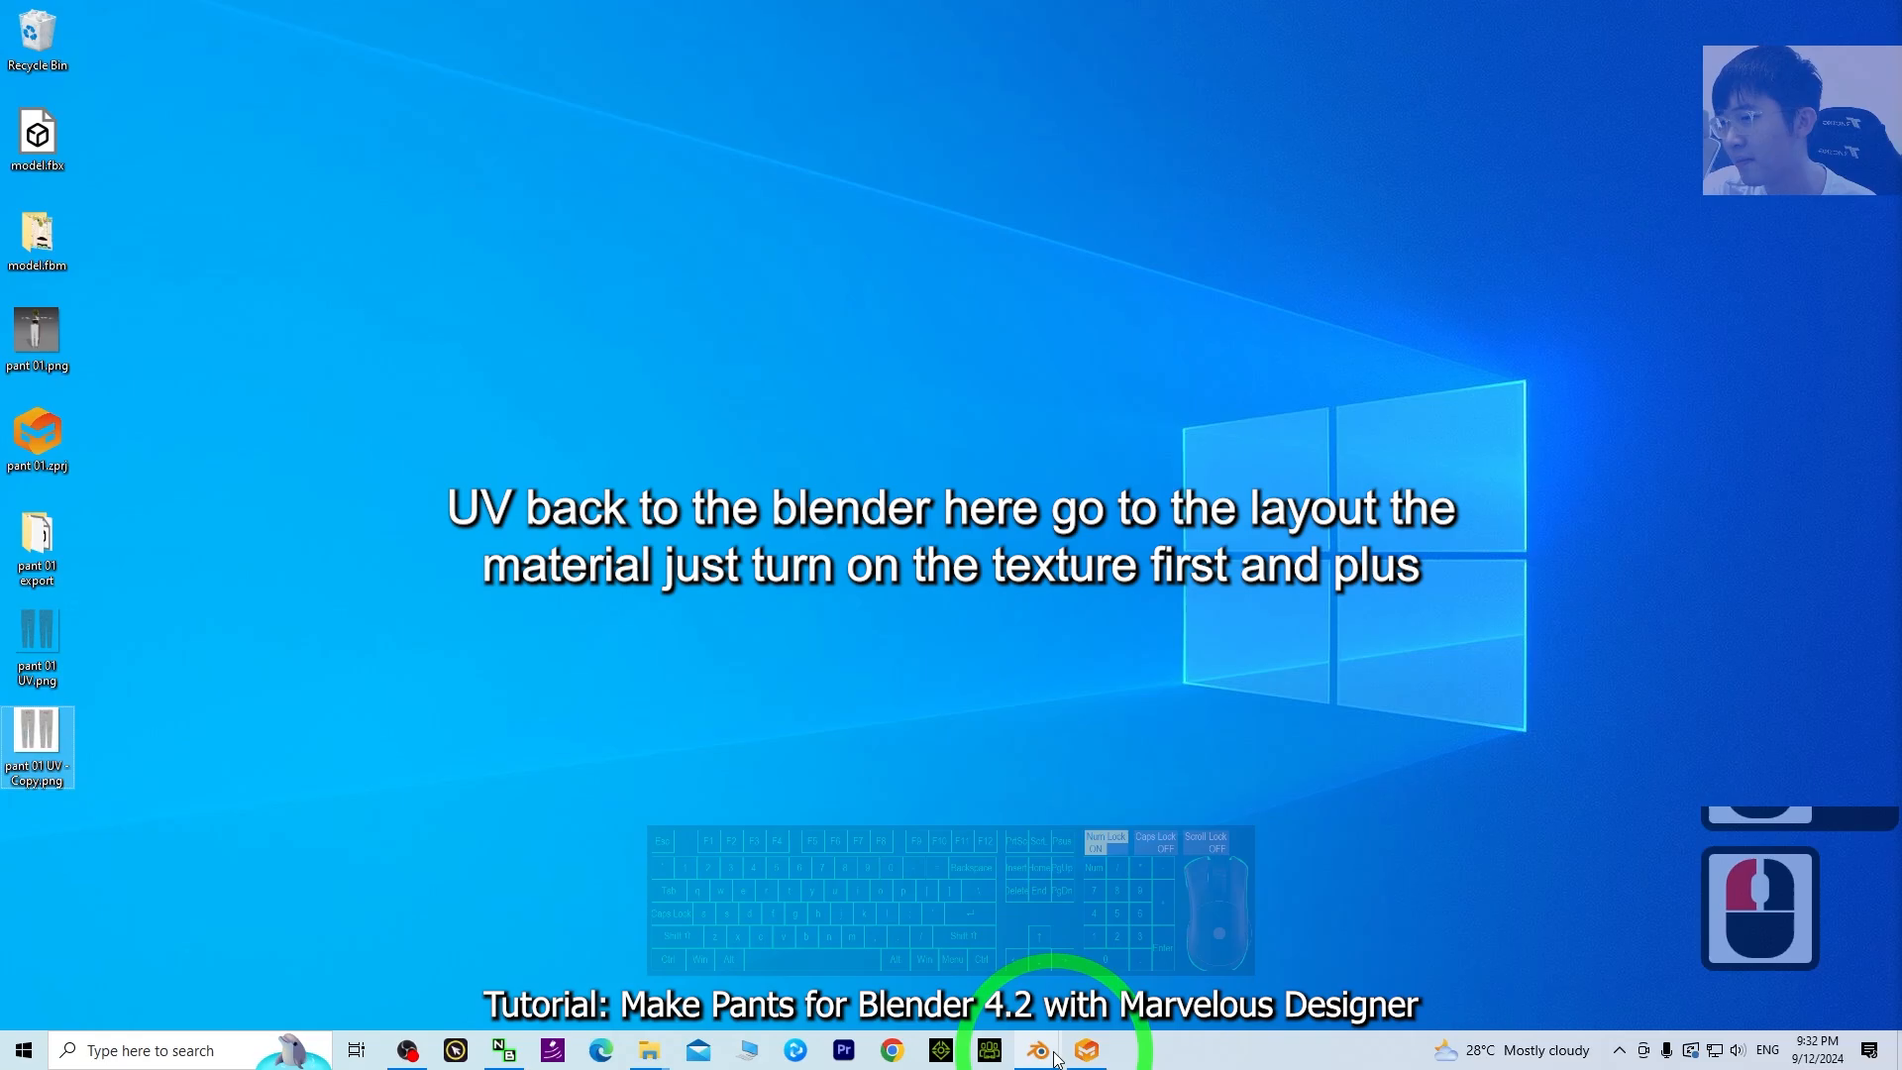
# - Switch to the Blender window with the pants and show them in Material Preview in the Layout workspace
pyautogui.click(1053, 1056)
pyautogui.click(1163, 967)
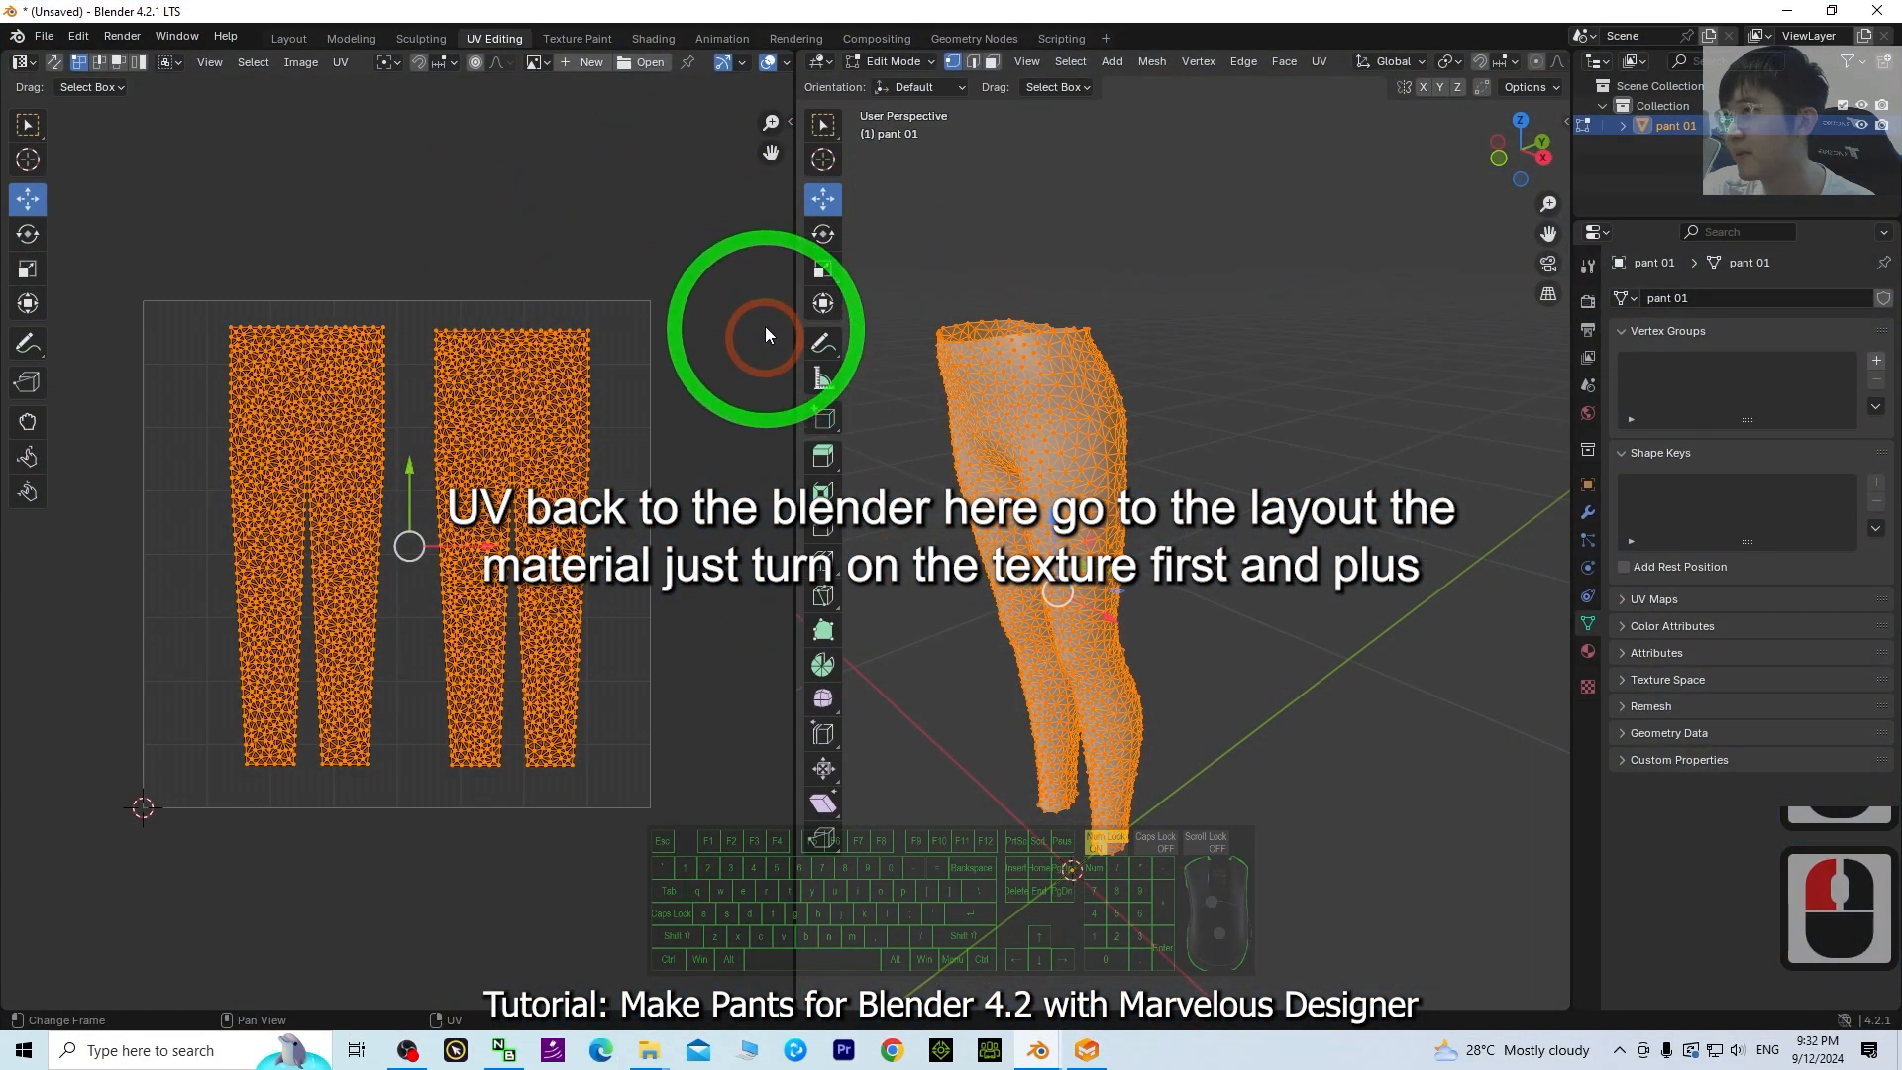
pyautogui.click(287, 40)
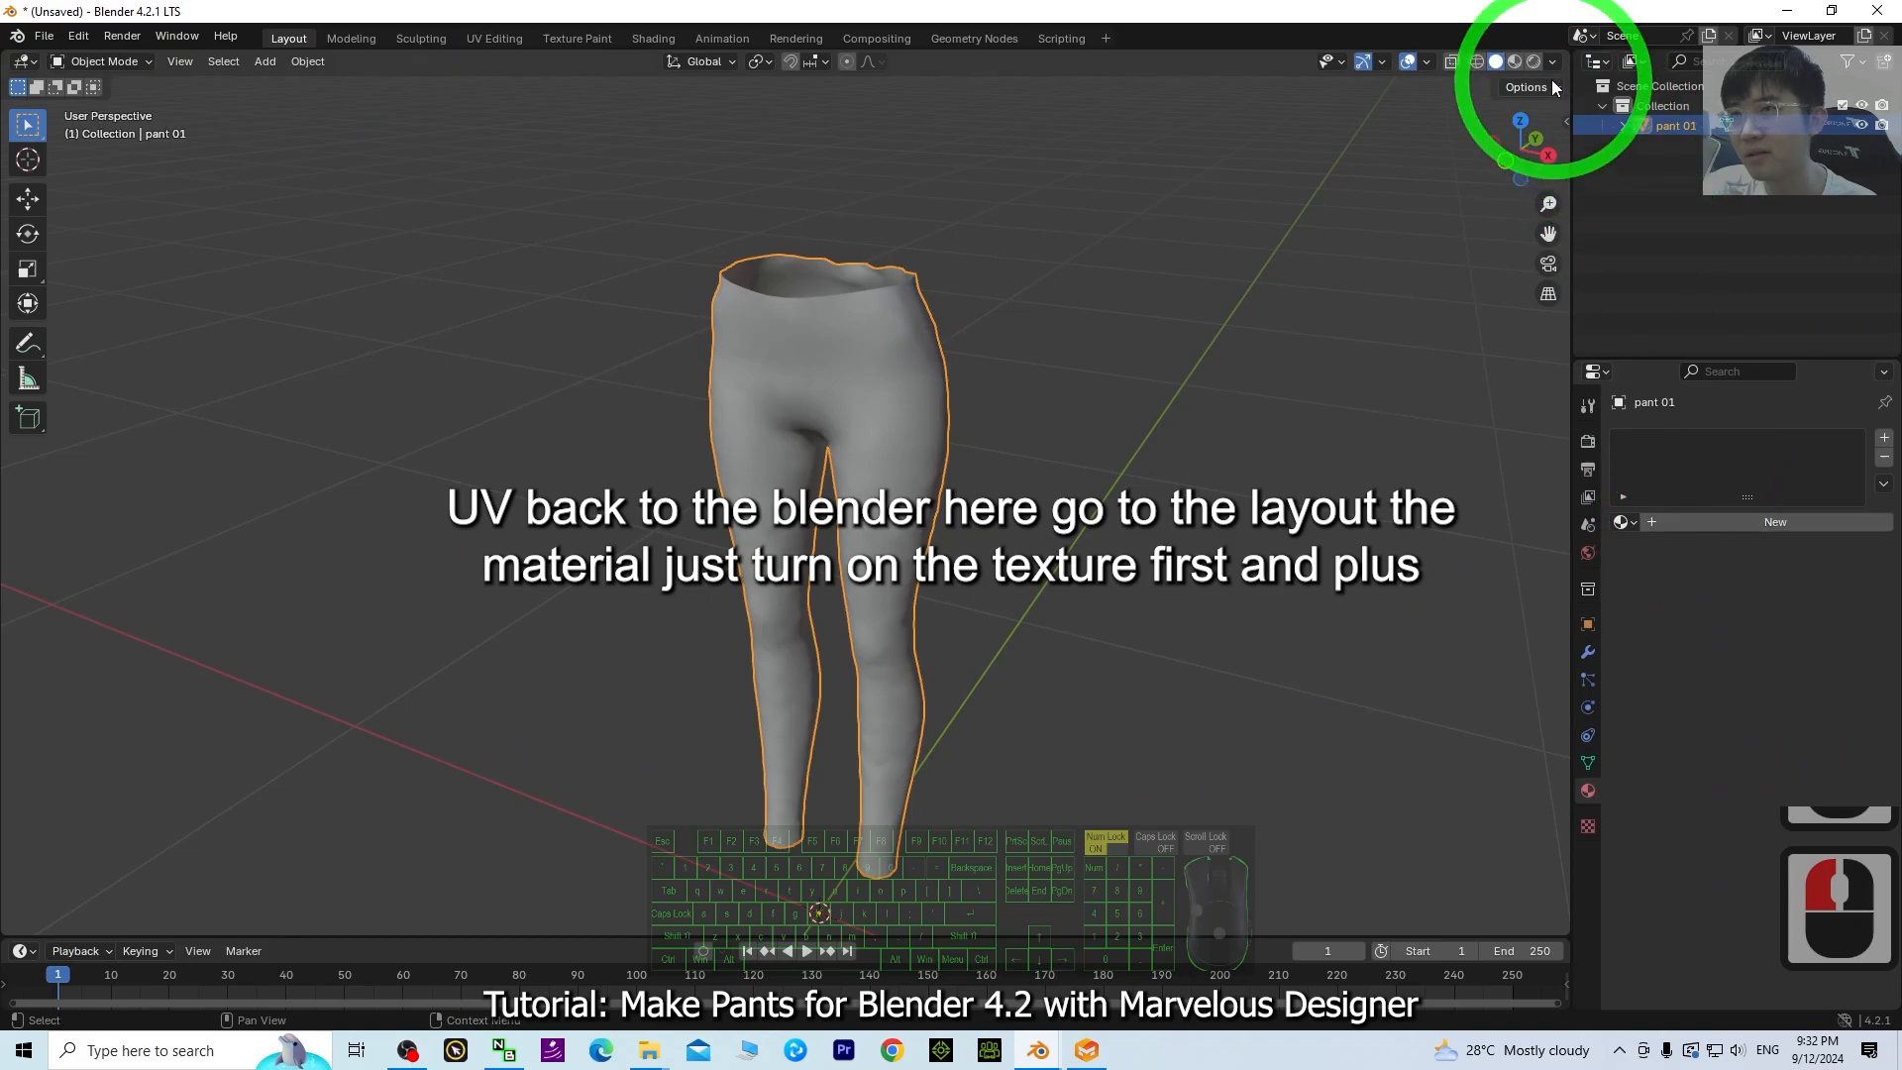
pyautogui.click(1516, 62)
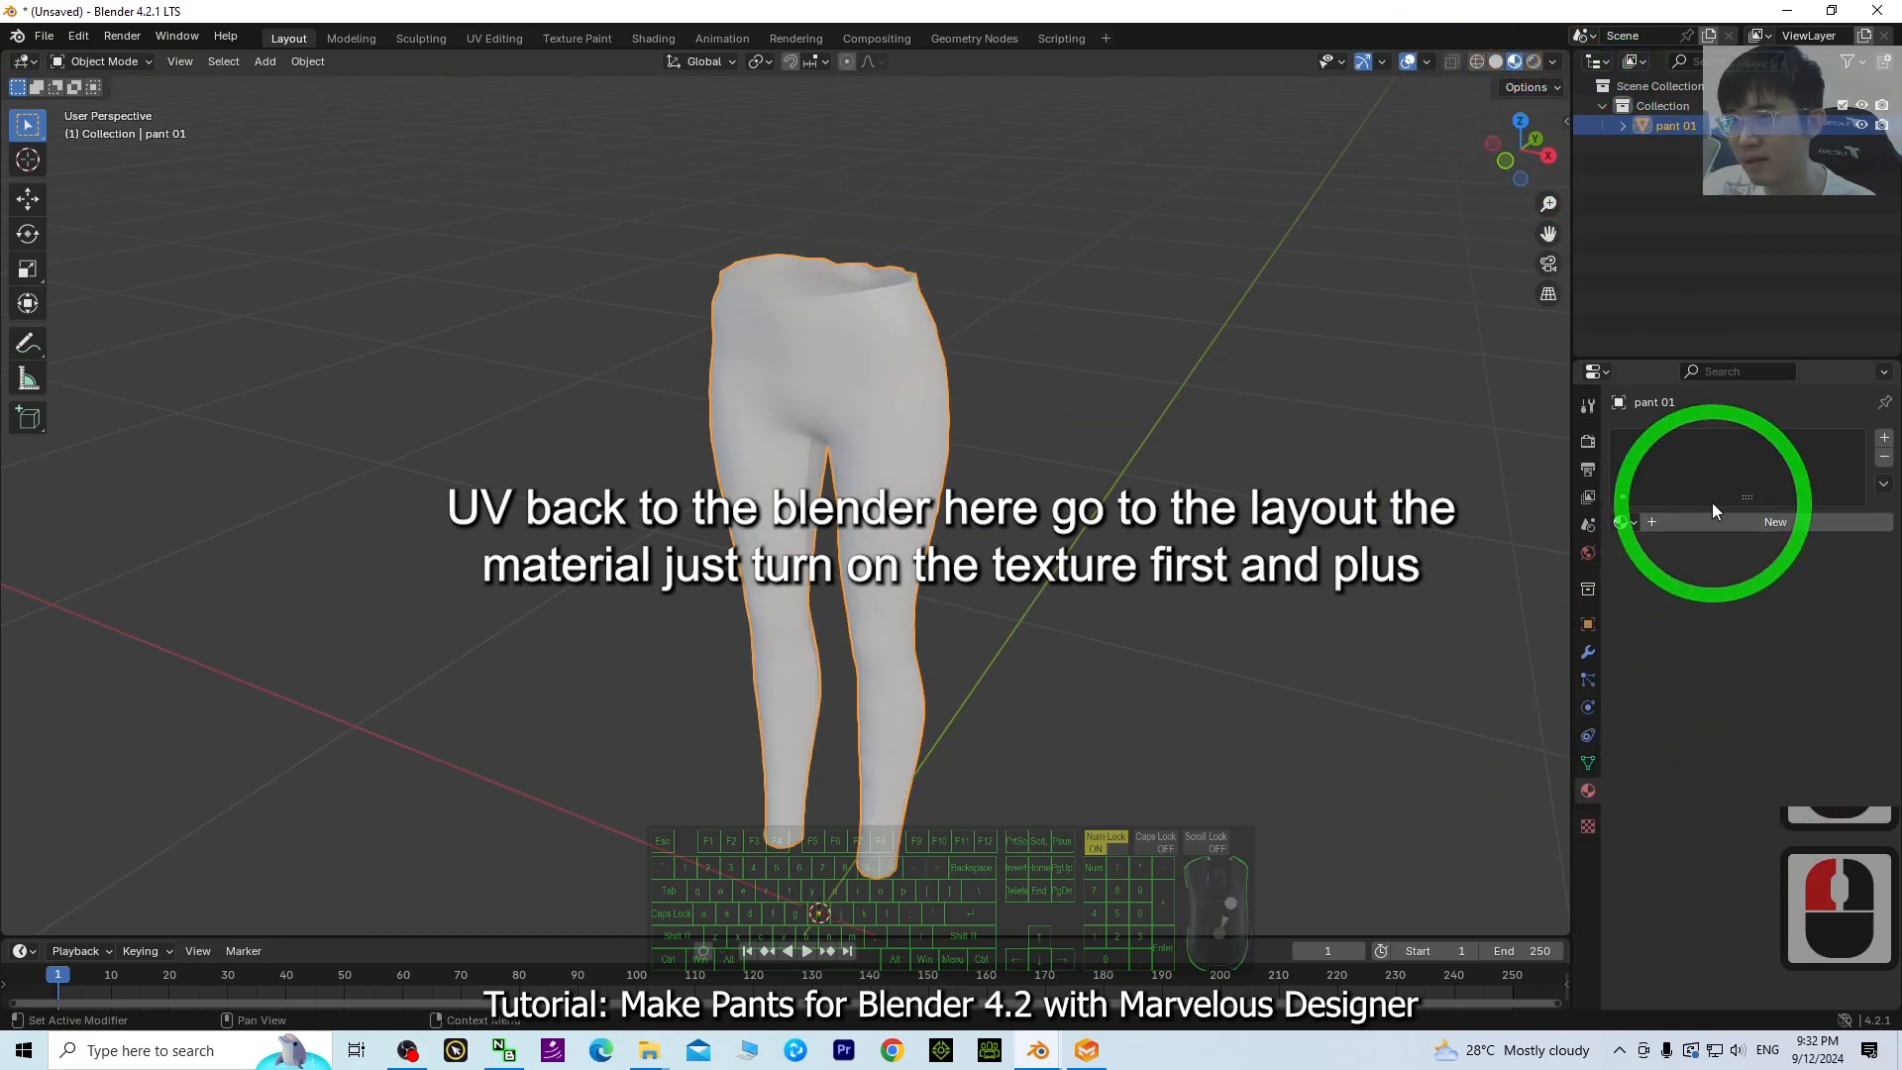
# - Create a new material on pant 01 and set its Base Color to an Image Texture
pyautogui.click(1702, 525)
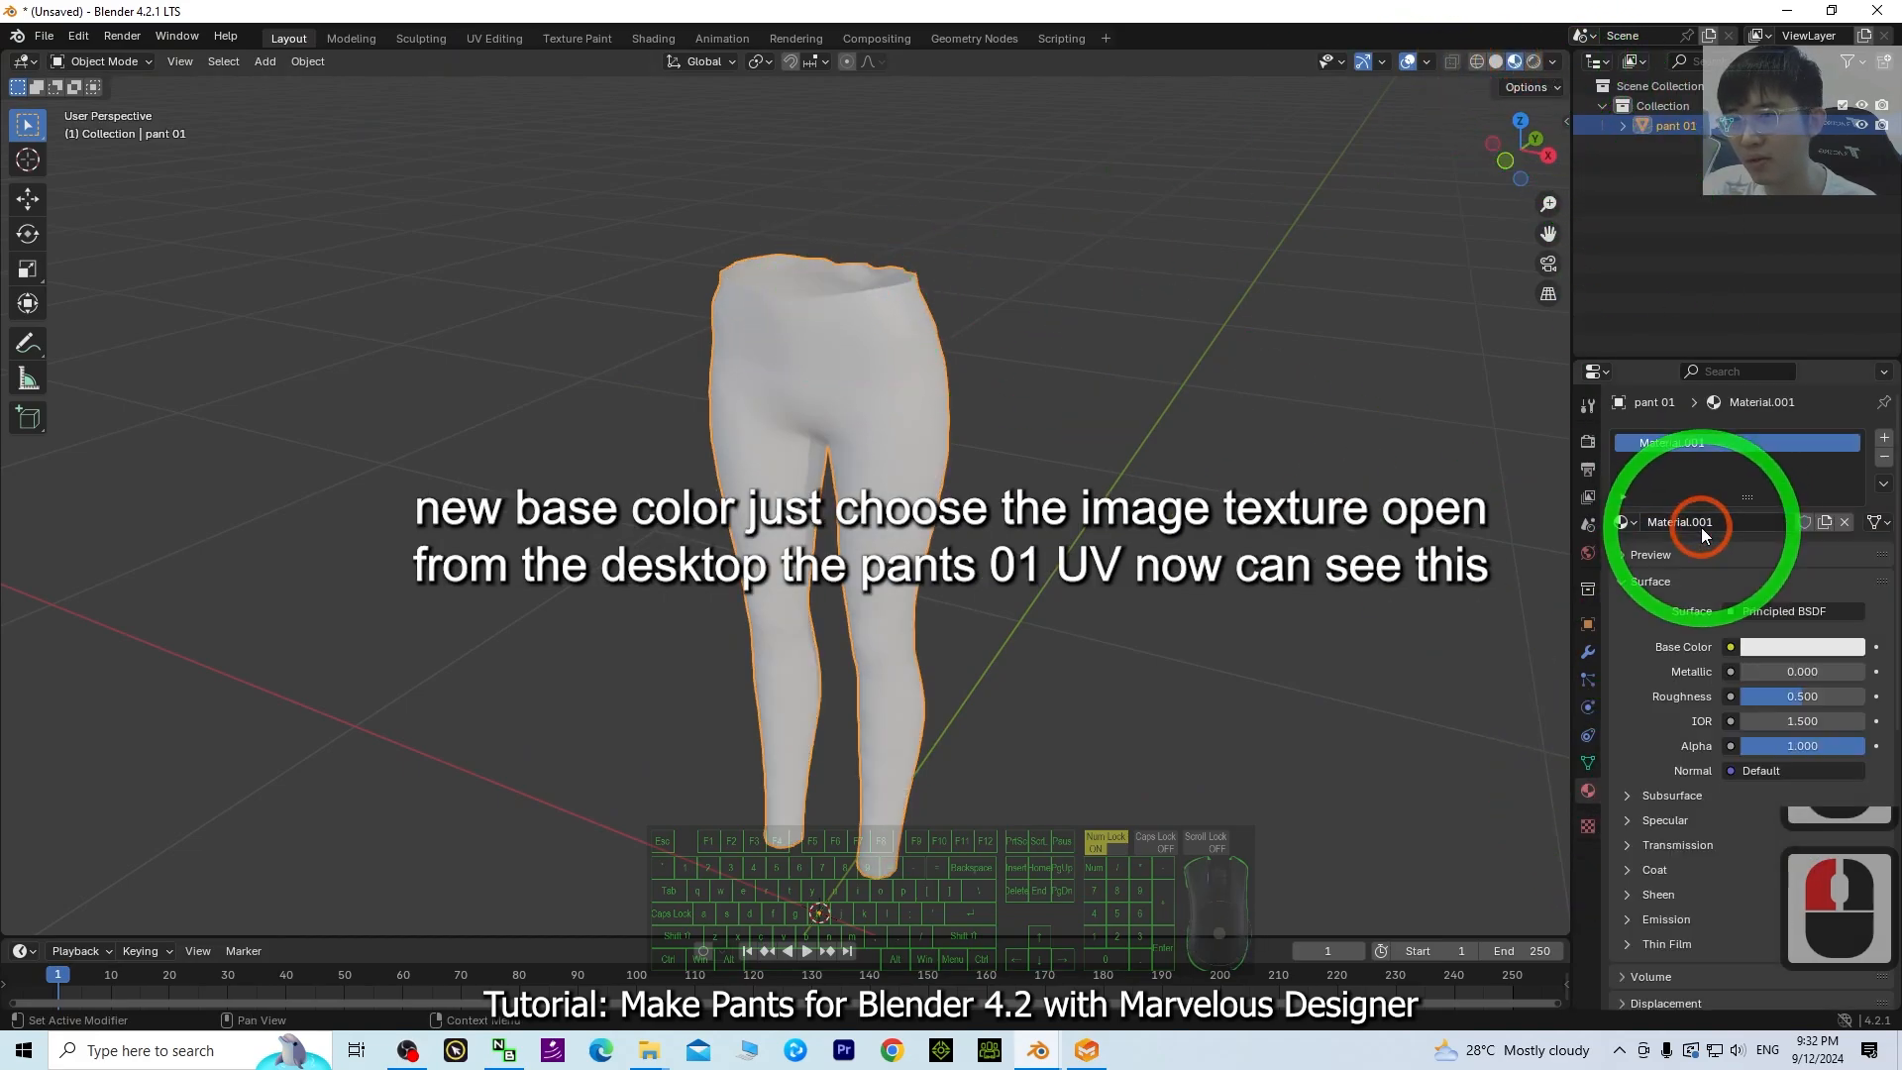
pyautogui.click(1731, 648)
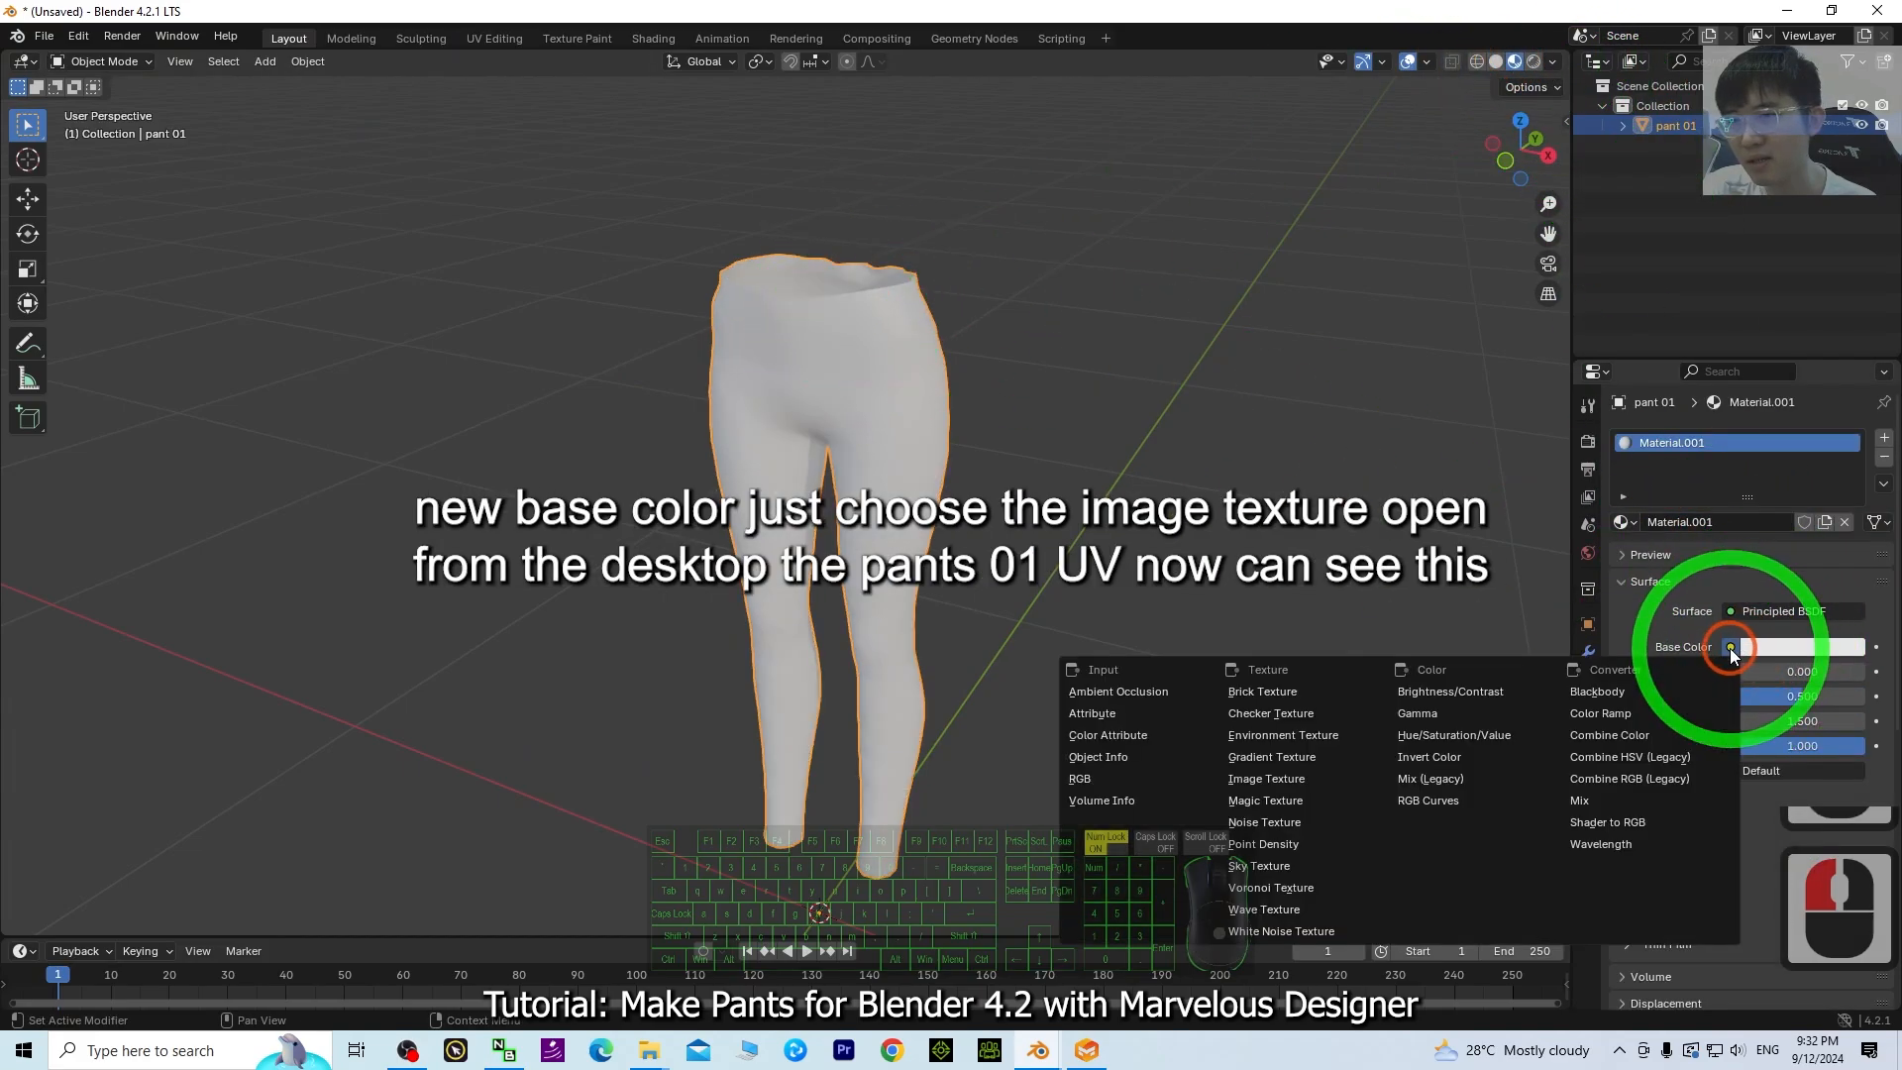
pyautogui.click(1265, 779)
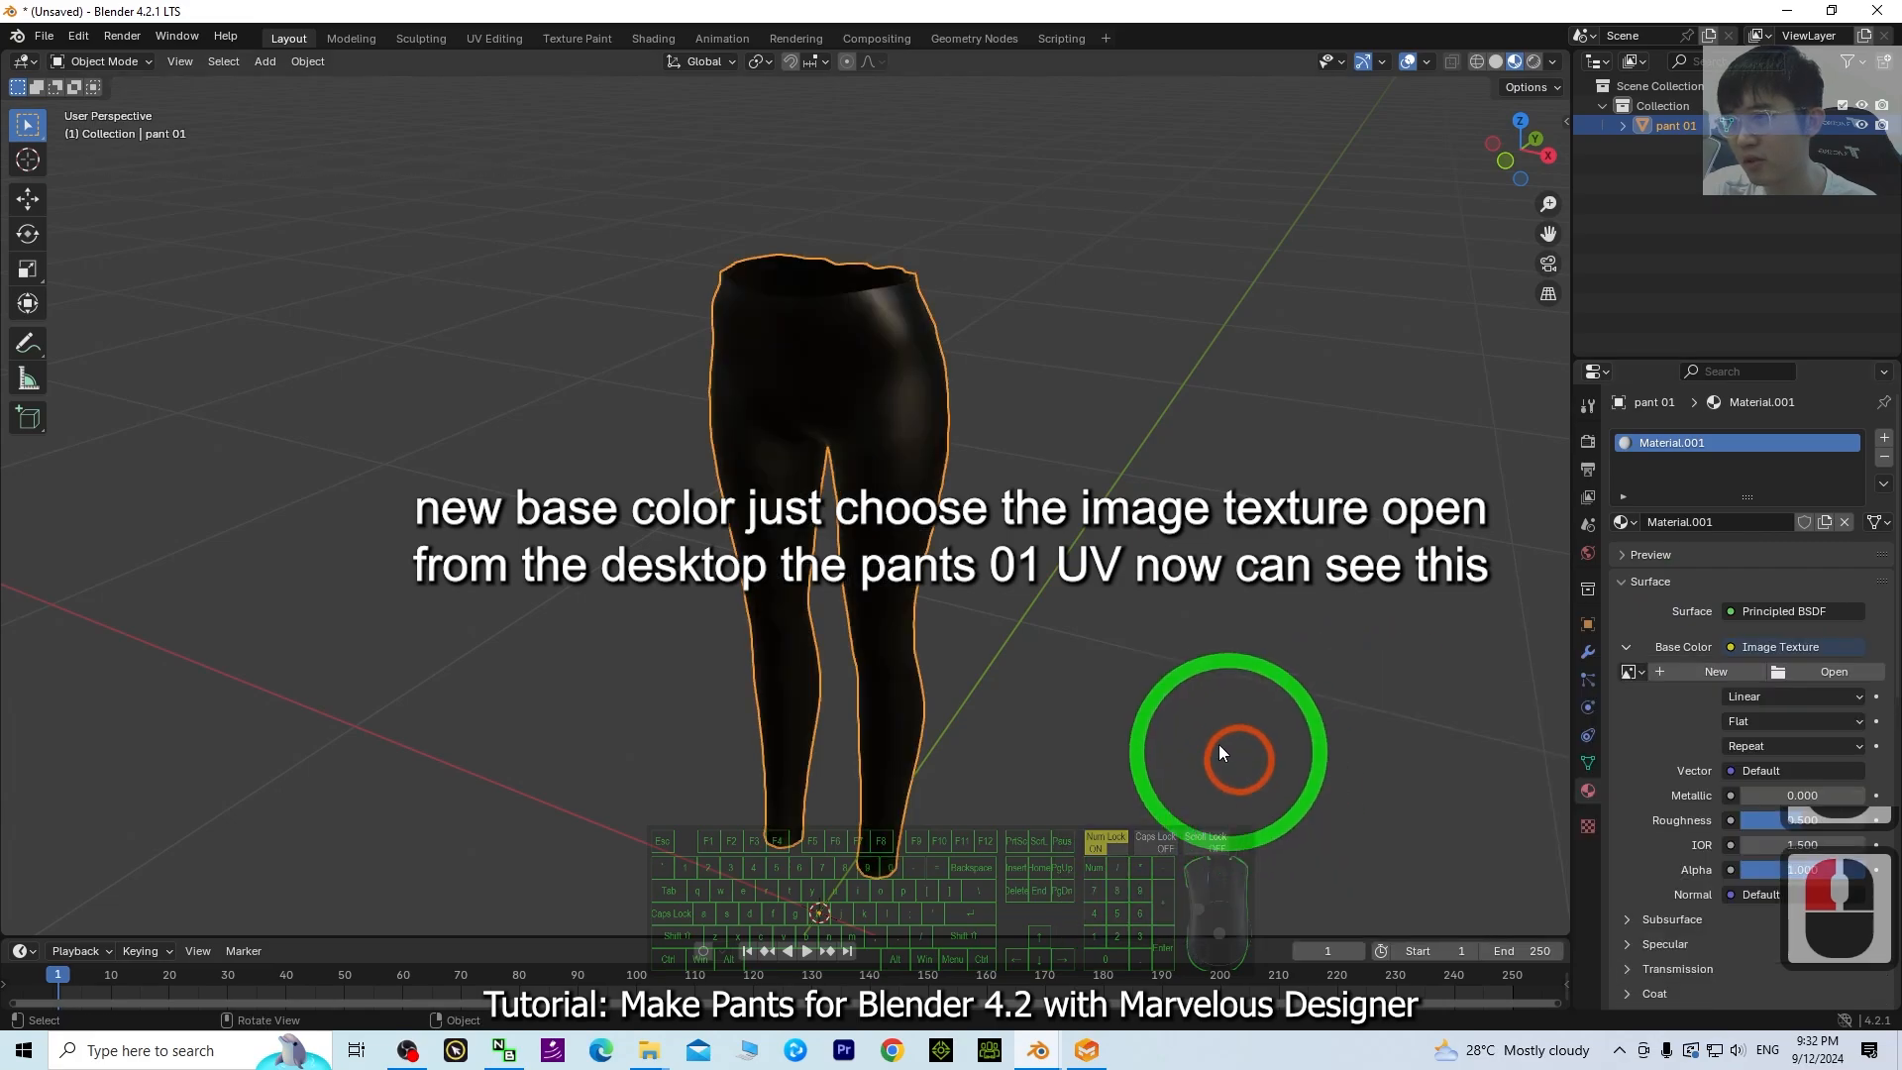
# - Load "pant 01 UV - Copy.png" from the desktop as the base color image and check it on the pants
pyautogui.click(1805, 676)
pyautogui.click(415, 364)
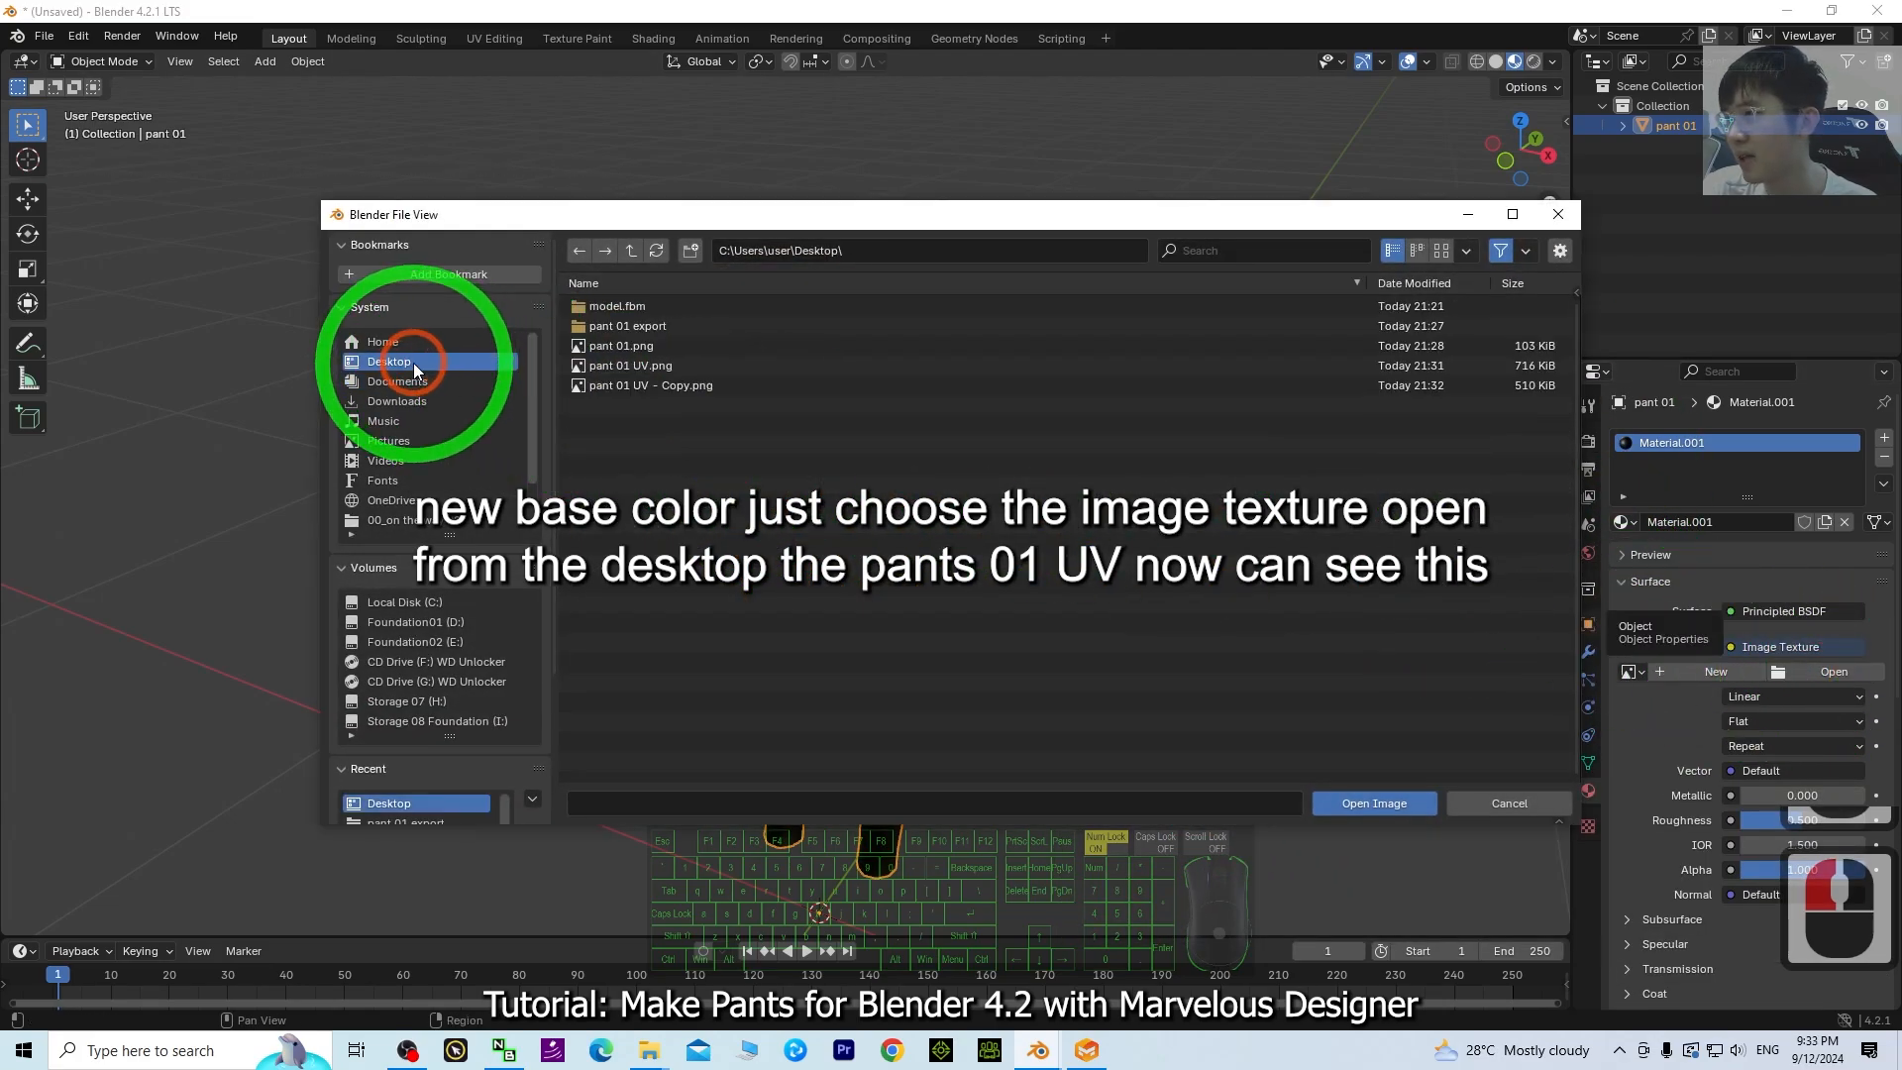
pyautogui.click(622, 385)
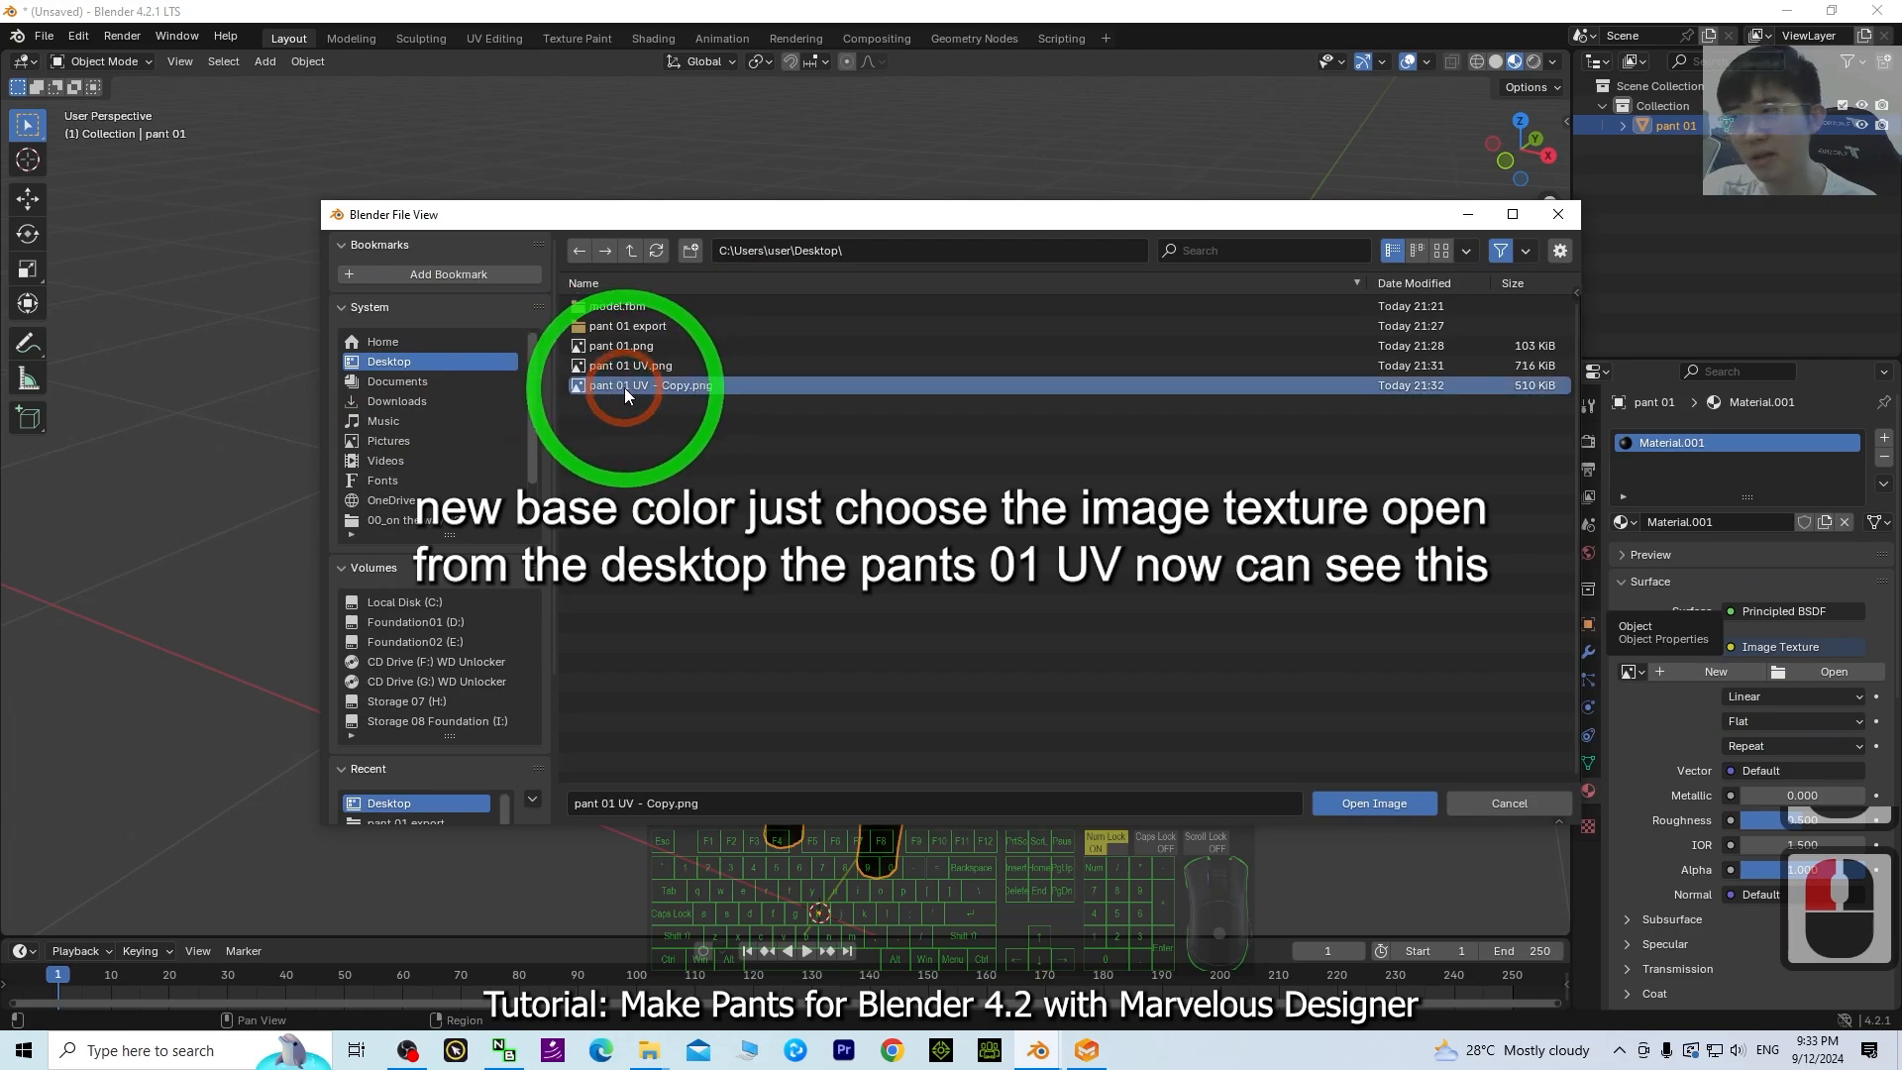
pyautogui.doubleClick(624, 389)
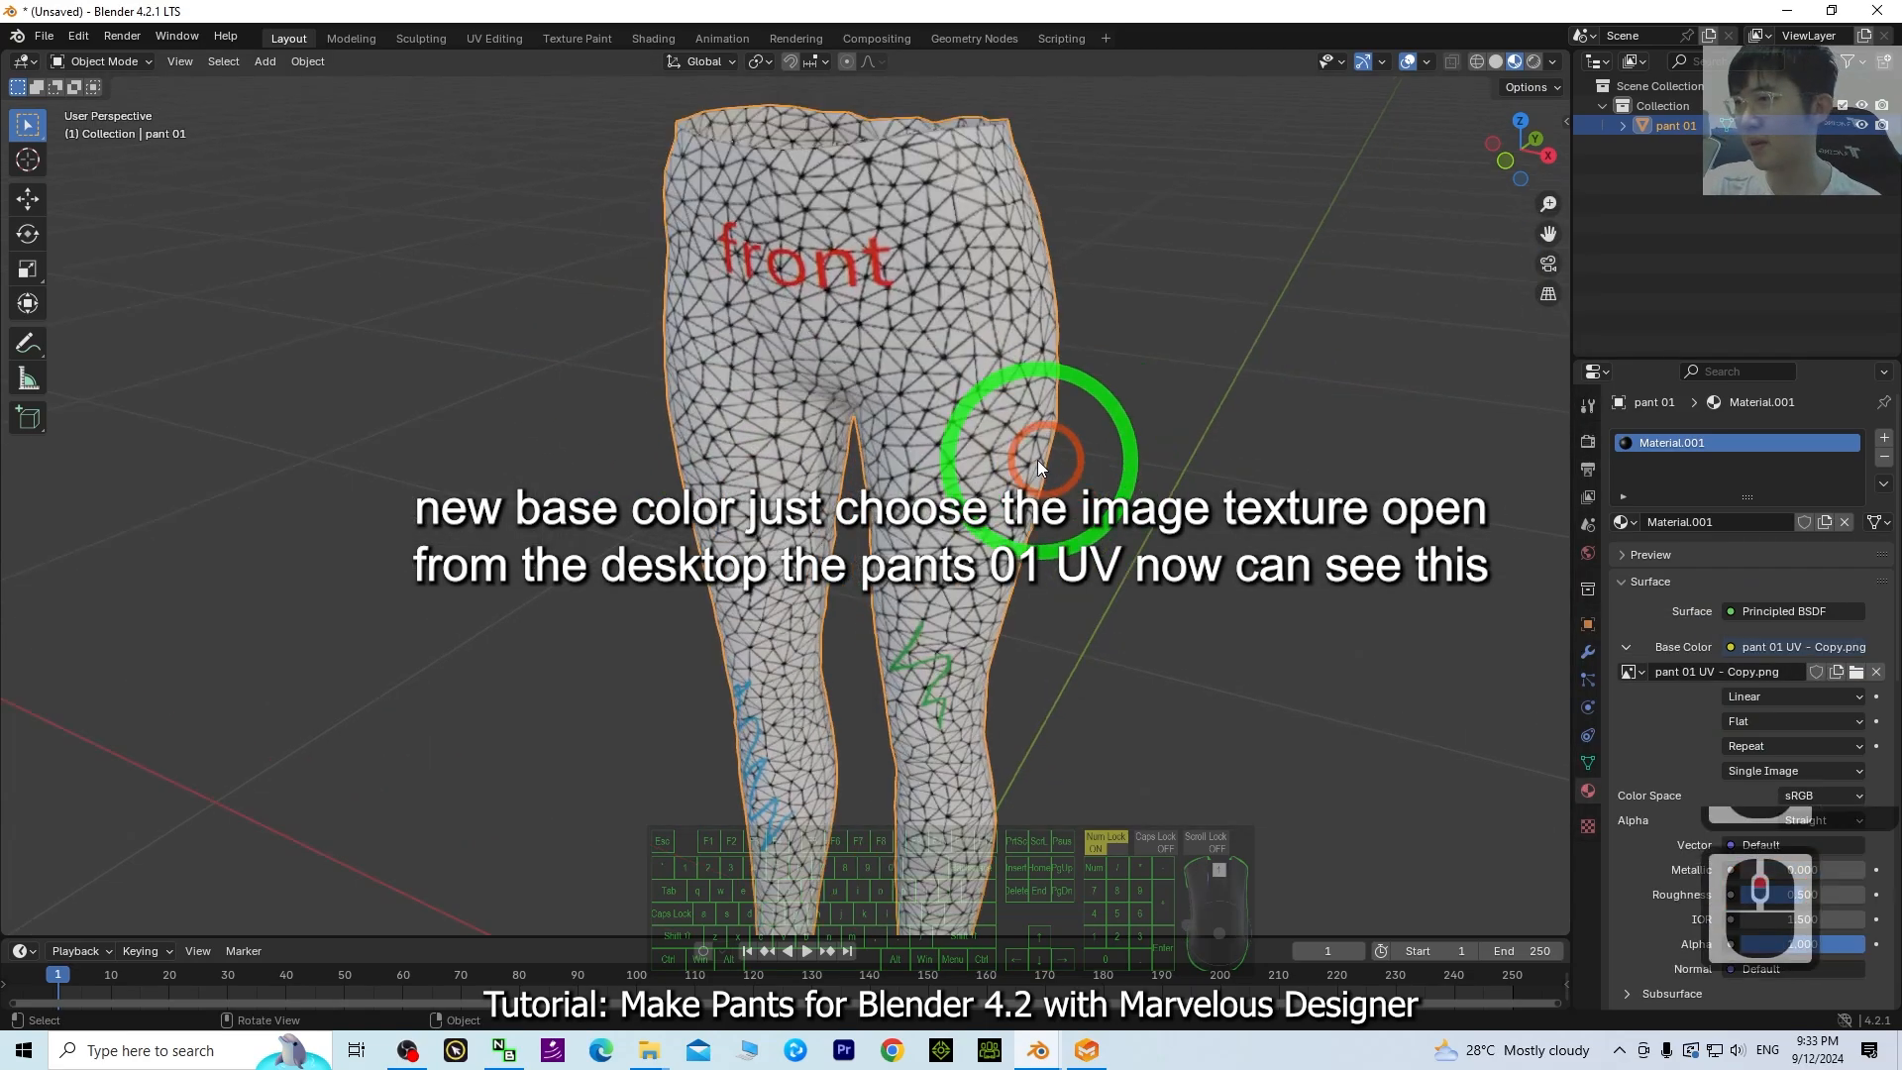
pyautogui.moveTo(1037, 459); pyautogui.dragTo(1202, 654, button='middle')
pyautogui.scroll(3, 938, 365)
pyautogui.scroll(-3, 922, 297)
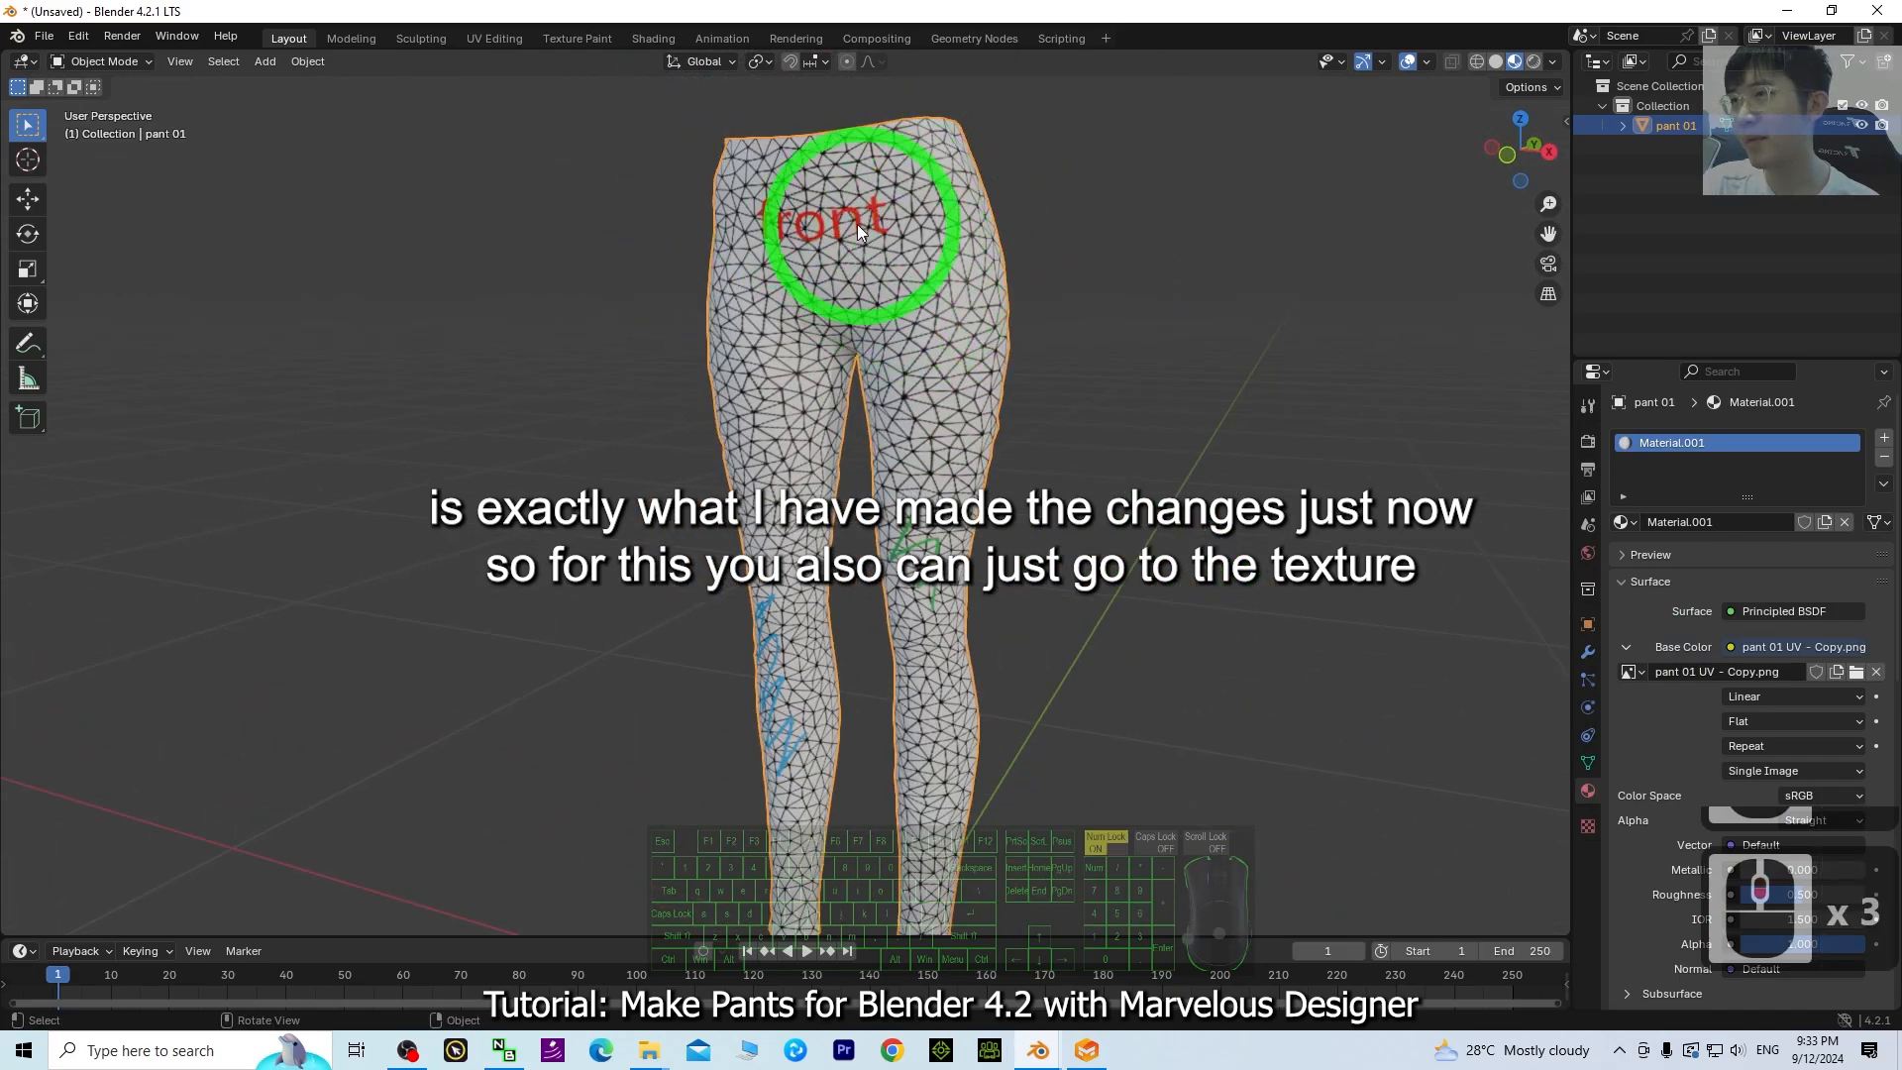
pyautogui.moveTo(1047, 378); pyautogui.dragTo(900, 377, button='middle')
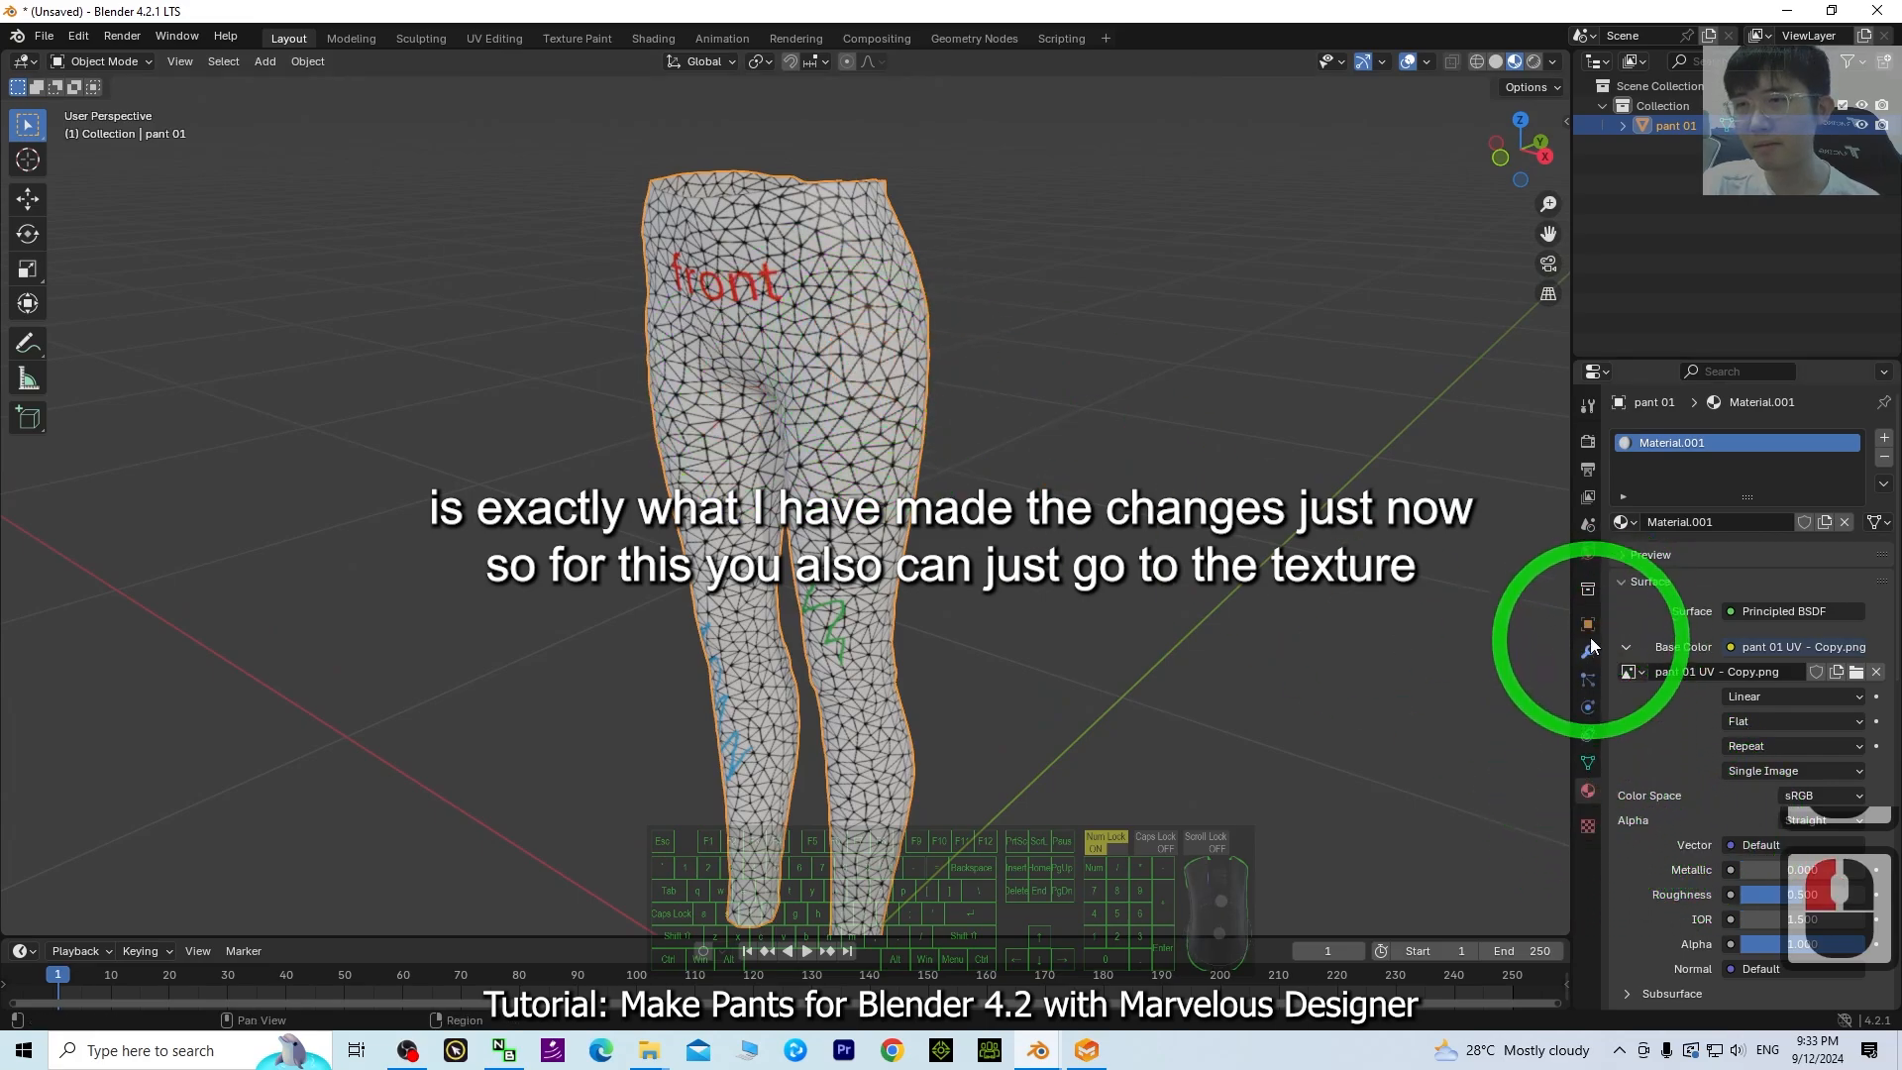
# - In the Texture Paint workspace, paint a mint green patch on the front thigh above the green zigzag
pyautogui.click(574, 38)
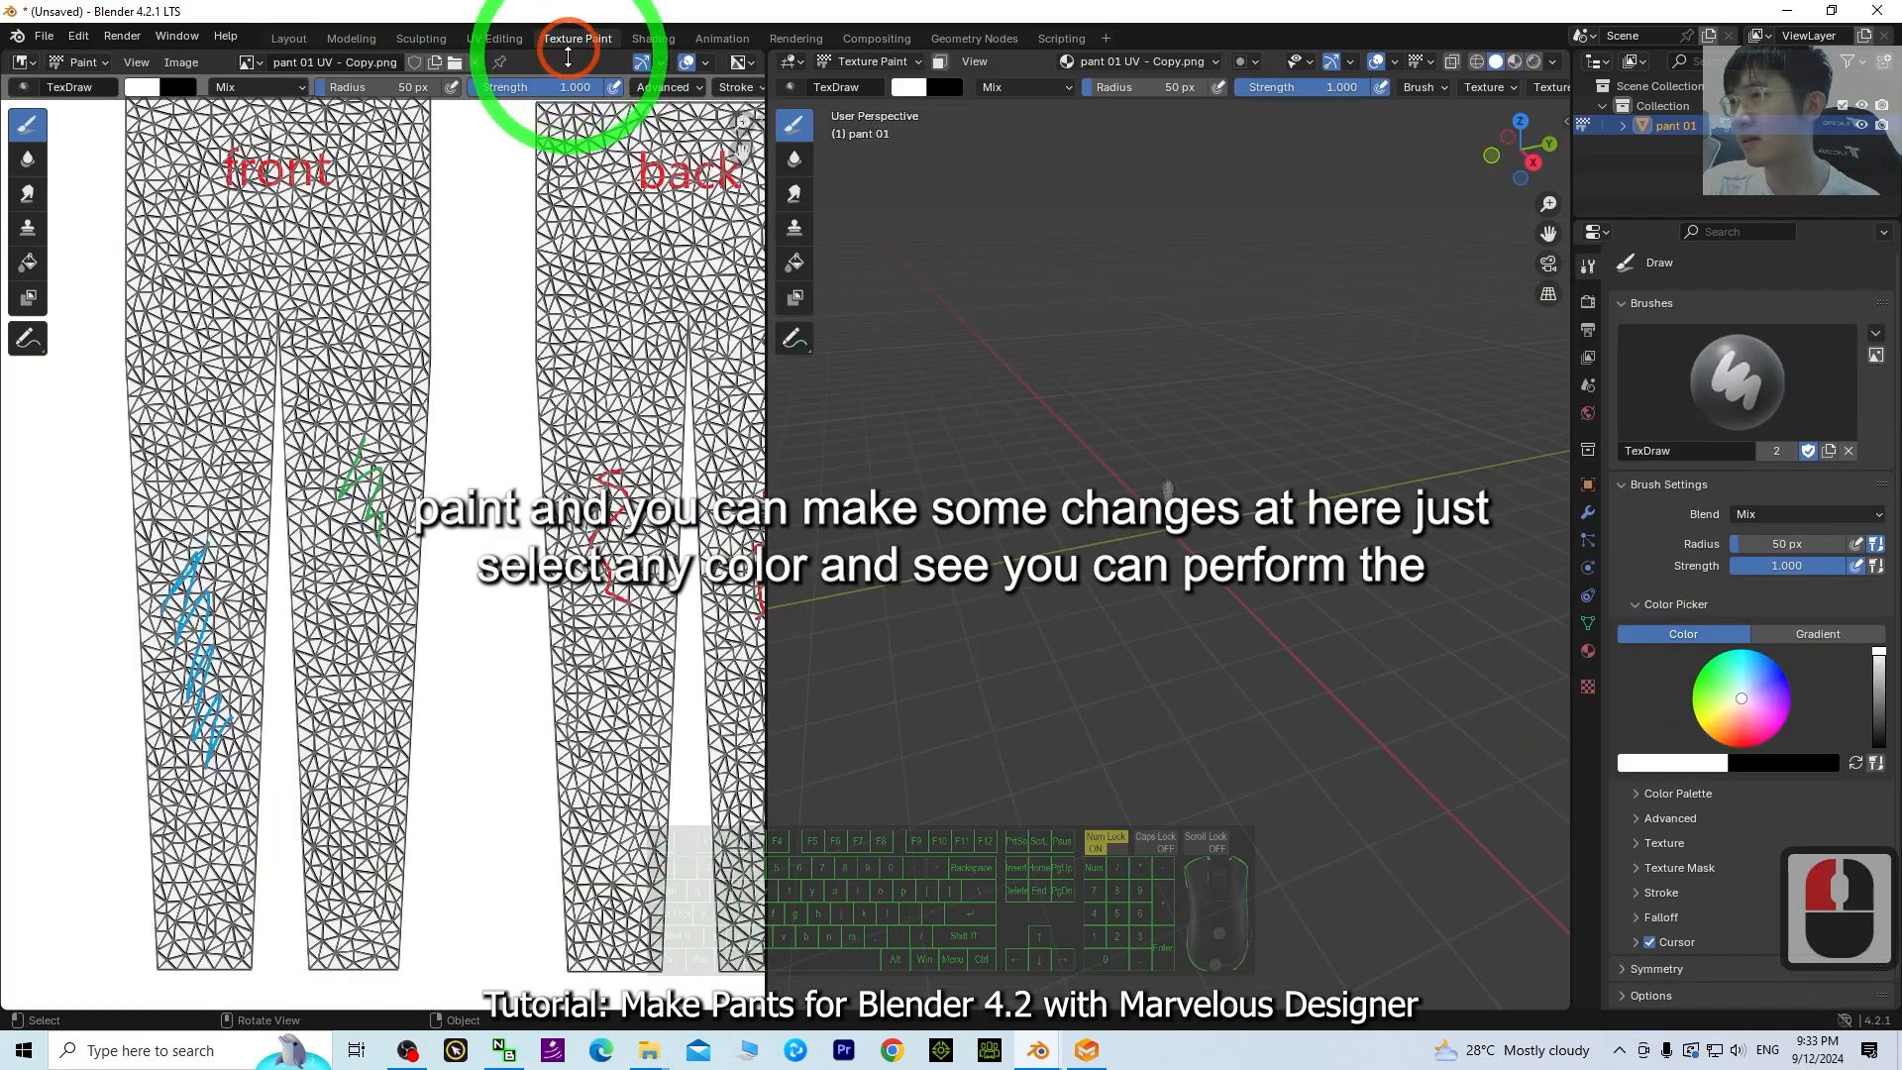
pyautogui.scroll(11, 1258, 414)
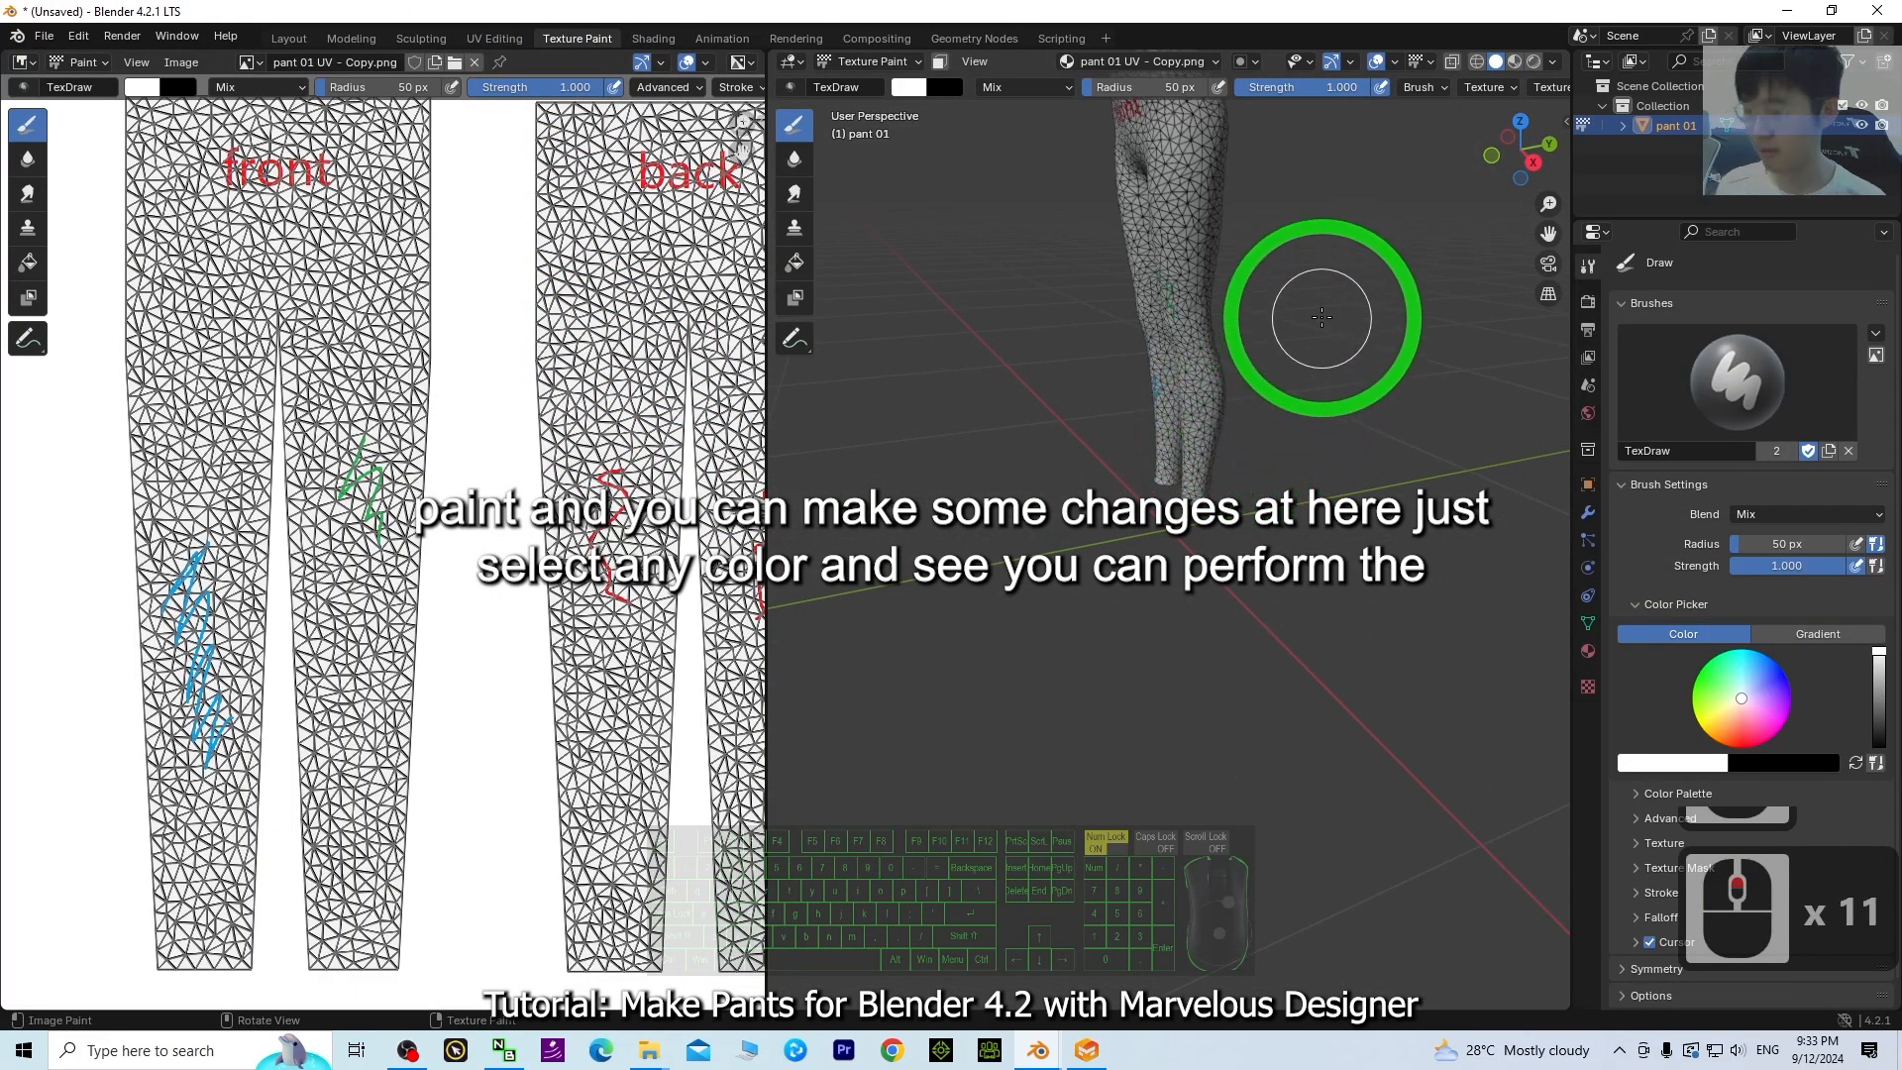
pyautogui.keyDown('shift'); pyautogui.moveTo(1322, 278); pyautogui.dragTo(1282, 470, button='middle'); pyautogui.keyUp('shift')
pyautogui.scroll(3, 1282, 496)
pyautogui.scroll(1, 1303, 707)
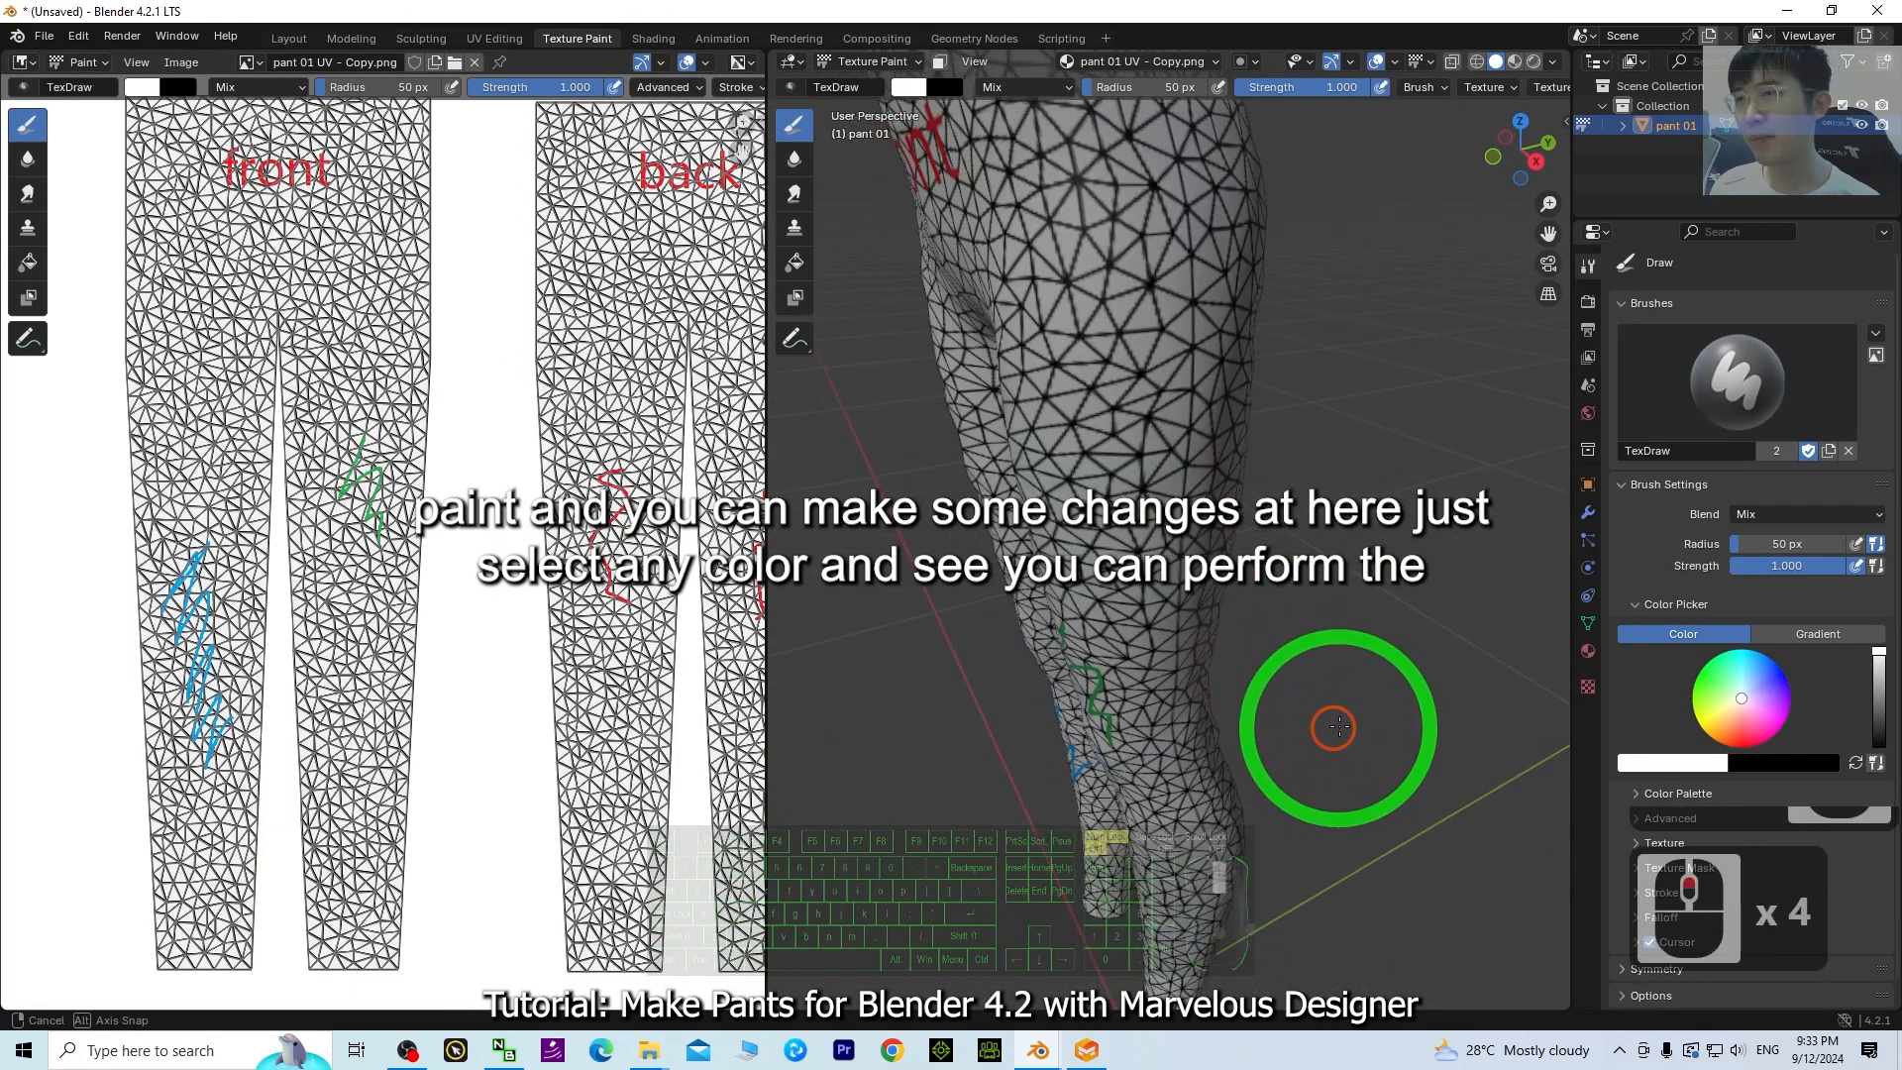
pyautogui.moveTo(1324, 713); pyautogui.dragTo(1361, 536, button='middle')
pyautogui.moveTo(1763, 675)
pyautogui.mouseDown()
pyautogui.moveTo(1764, 692)
pyautogui.moveTo(1724, 677)
pyautogui.moveTo(1732, 715)
pyautogui.moveTo(1729, 667)
pyautogui.mouseUp()
pyautogui.moveTo(1129, 429); pyautogui.dragTo(1160, 486)
pyautogui.scroll(-3, 1486, 563)
pyautogui.scroll(-3, 630, 443)
pyautogui.scroll(-1, 630, 442)
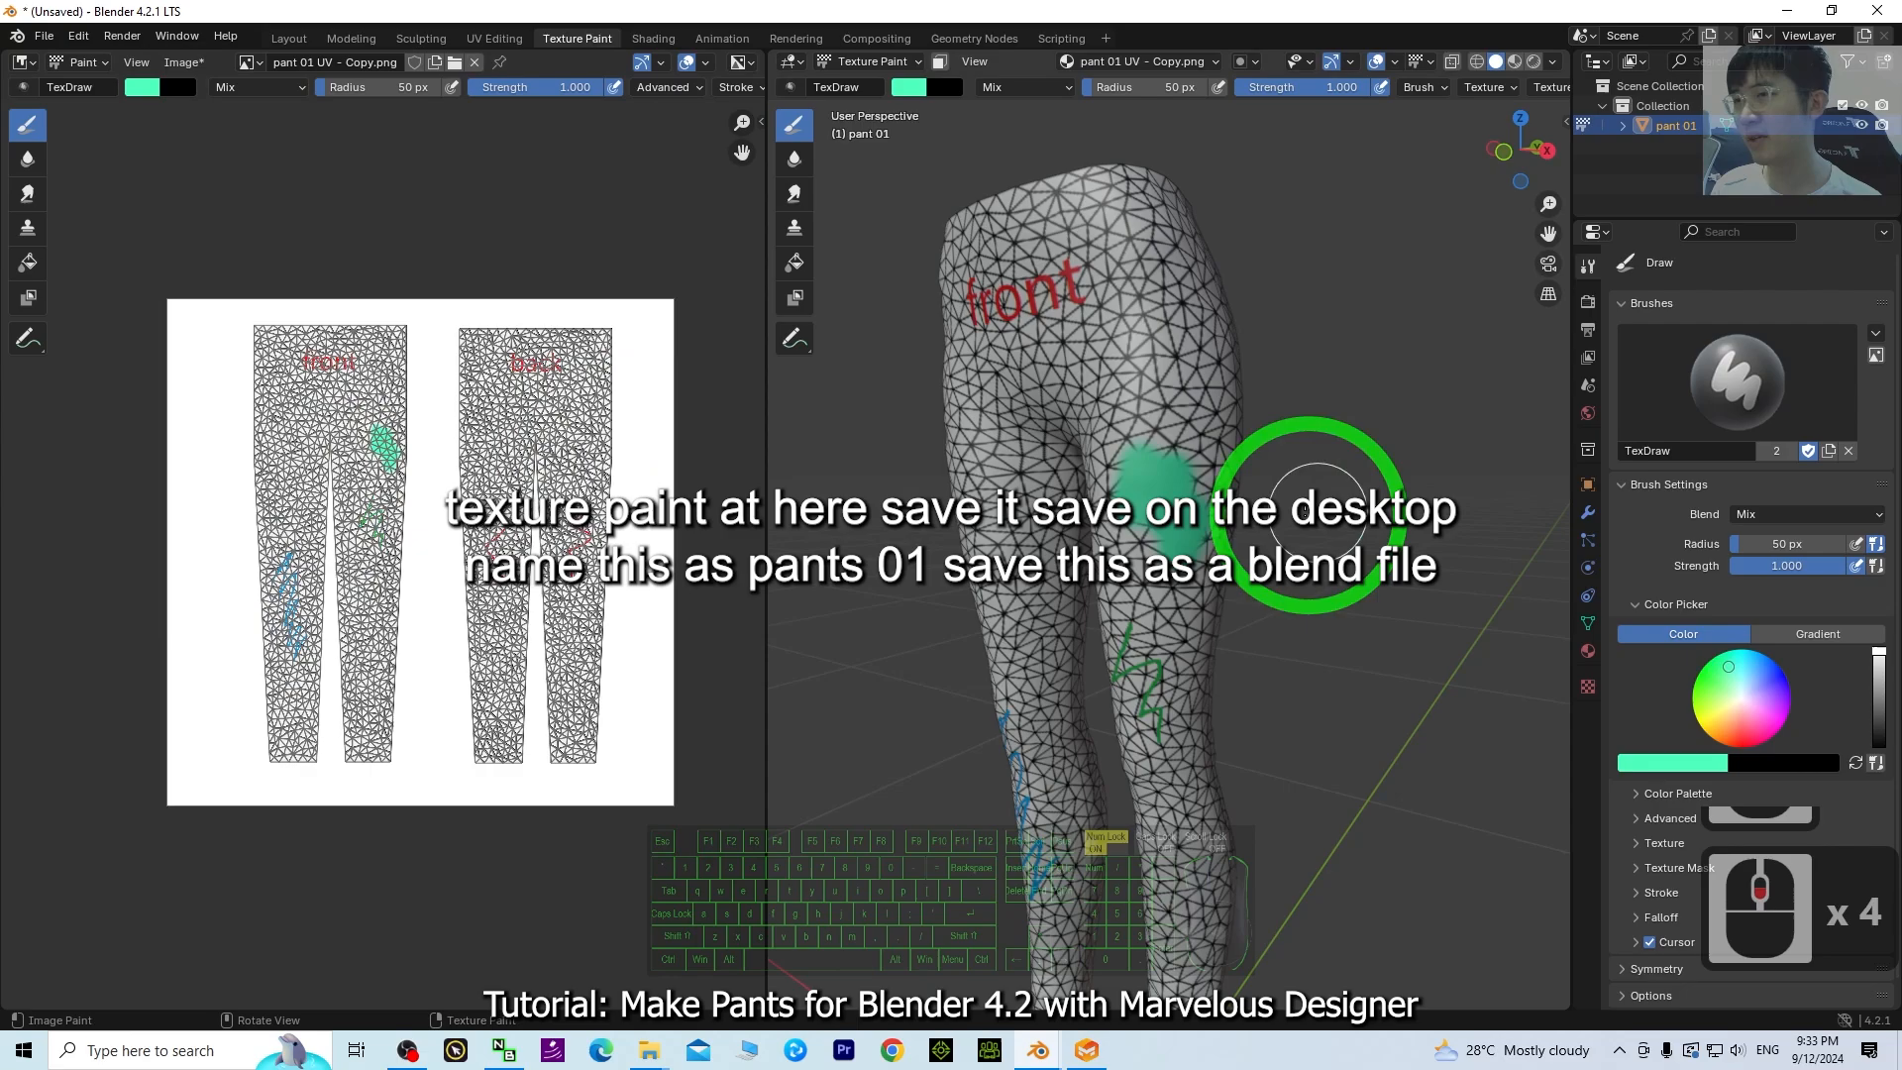
pyautogui.scroll(2, 1119, 489)
# - Save the Blender file on the desktop as "pant 01" and return to the Layout workspace
pyautogui.hotkey('ctrl', 's')
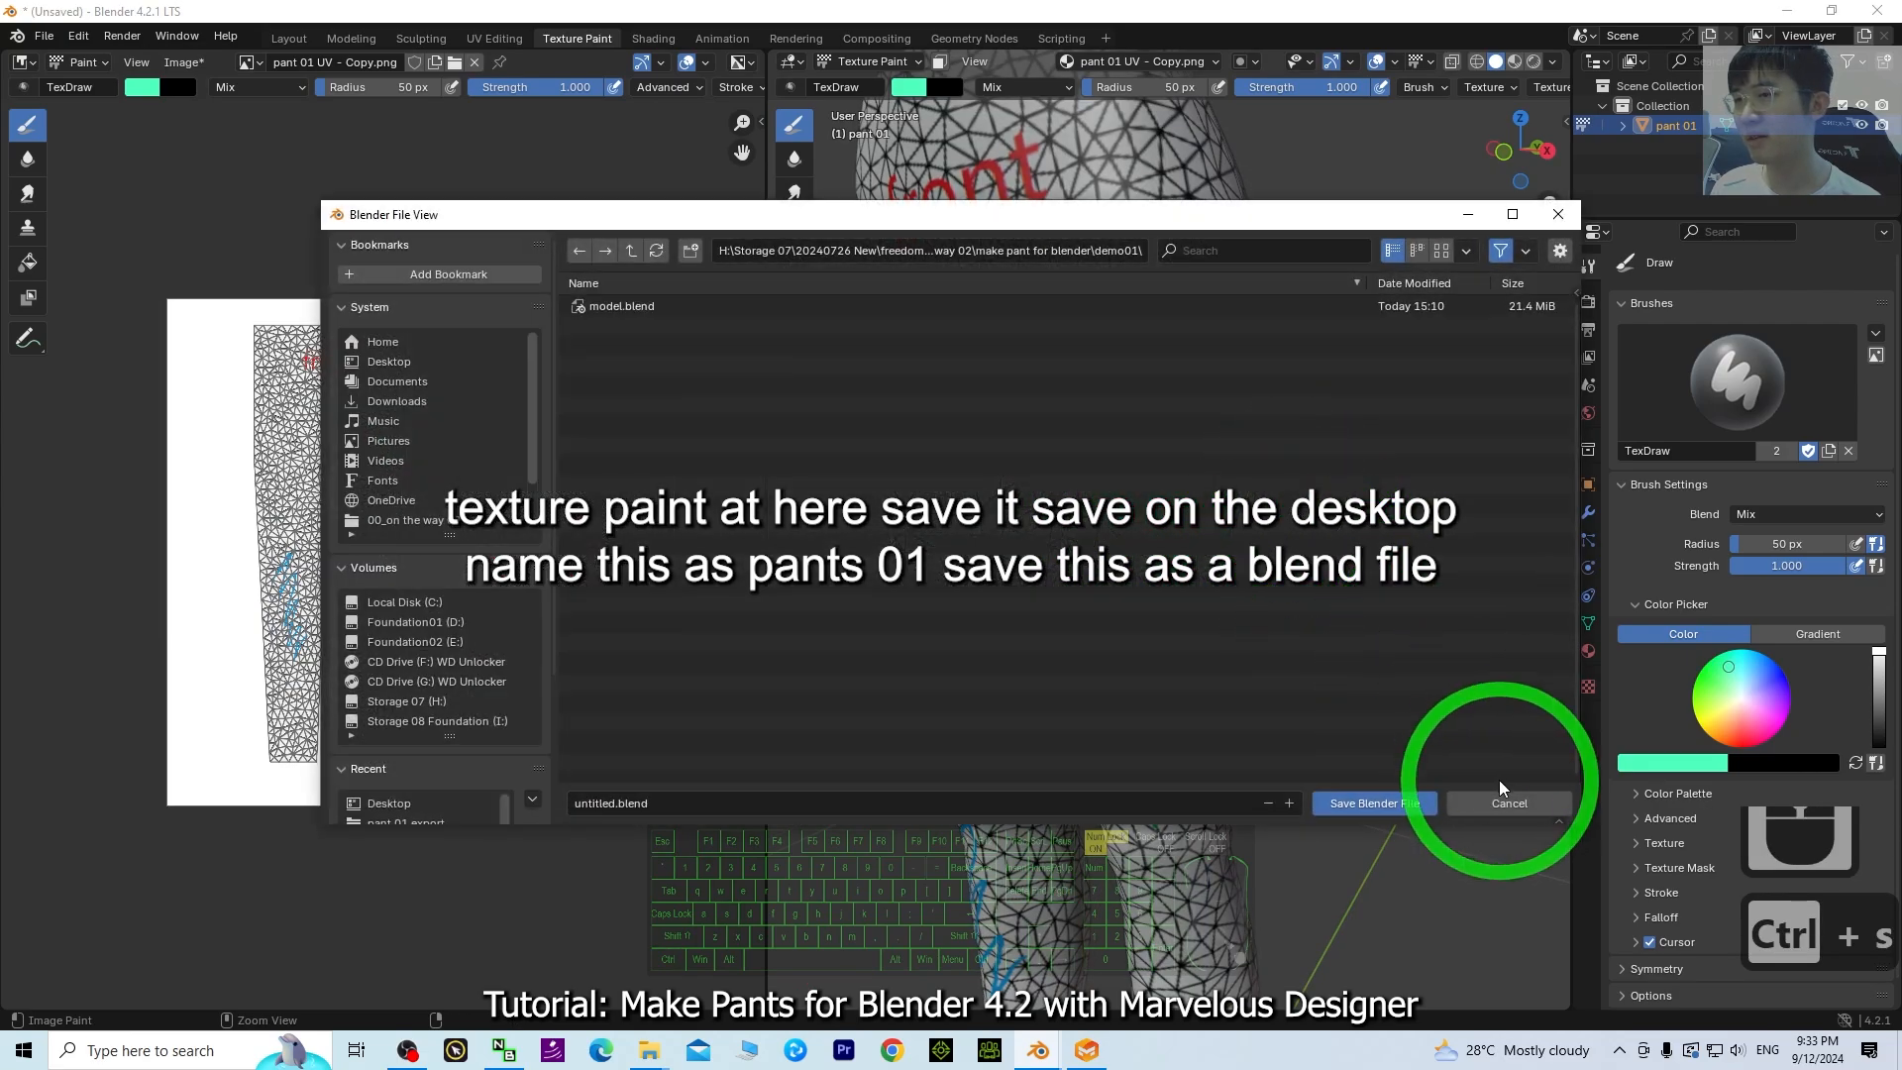
pyautogui.click(424, 361)
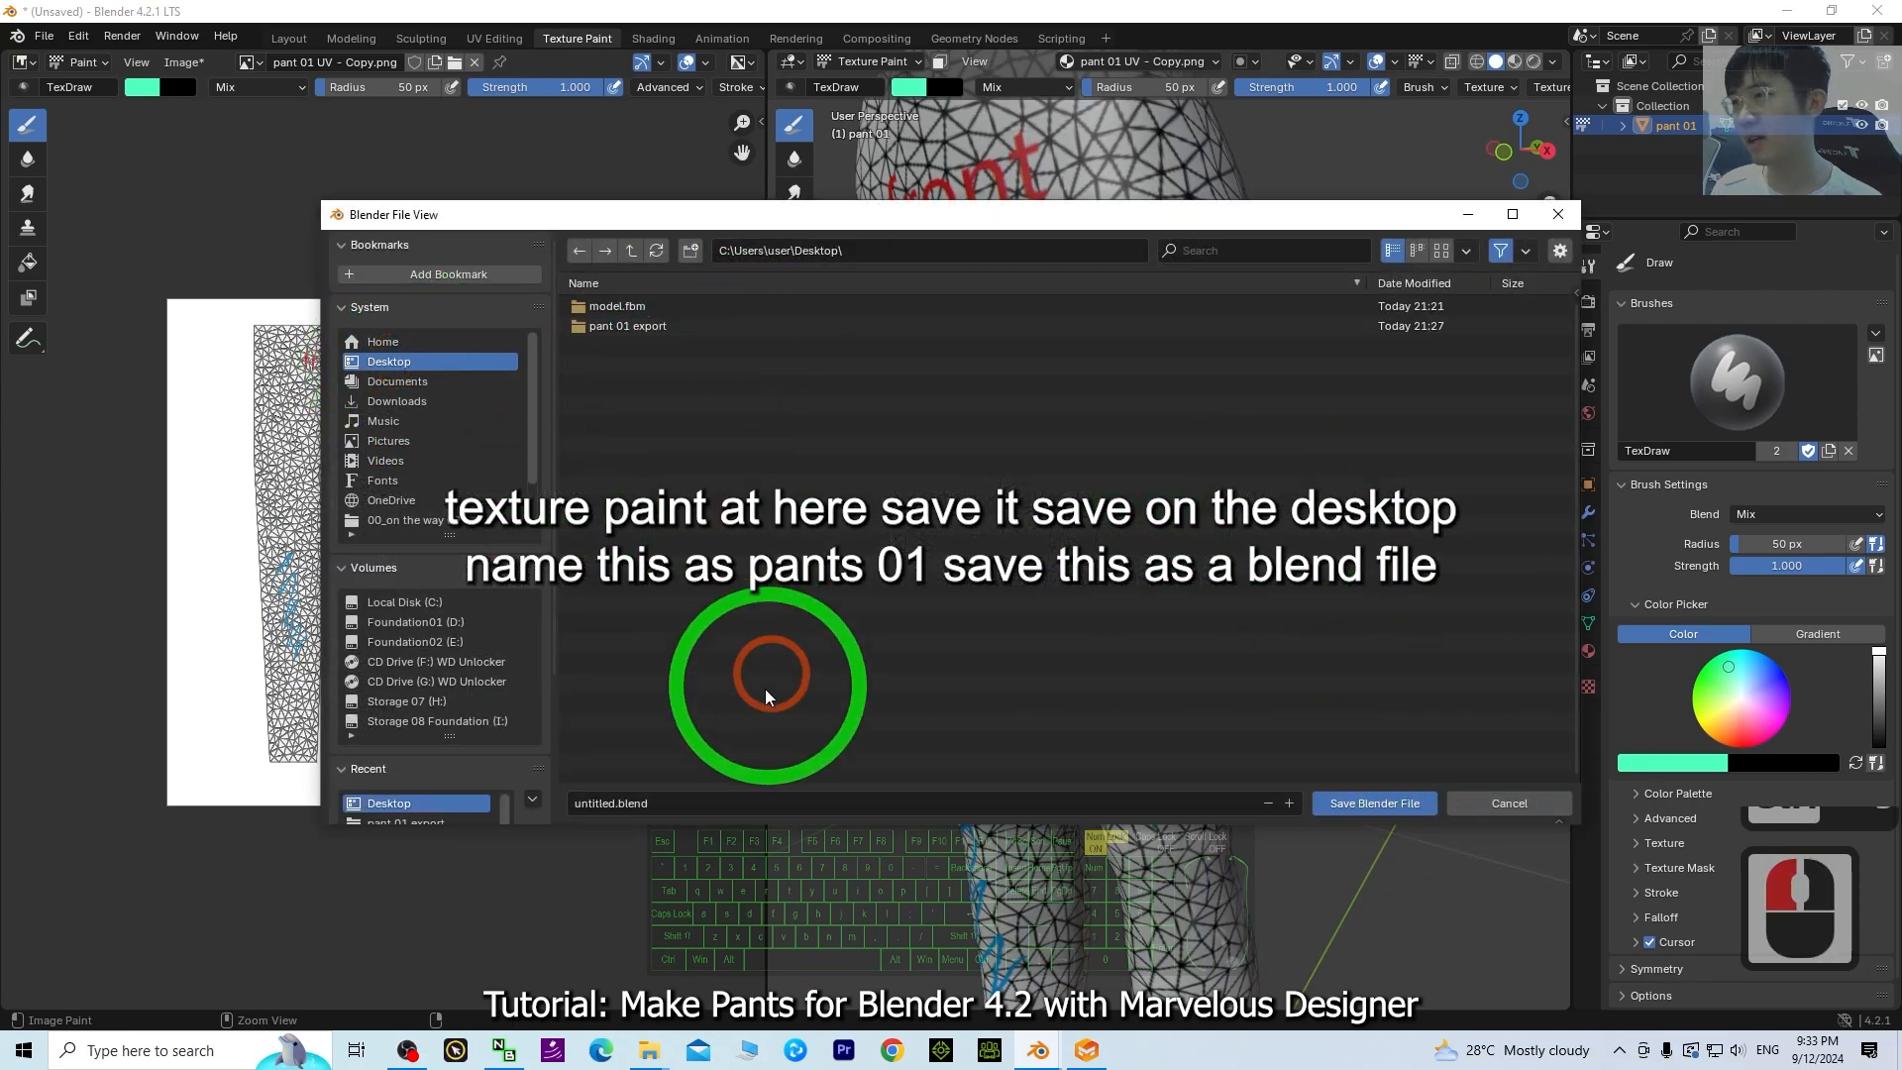
pyautogui.click(683, 802)
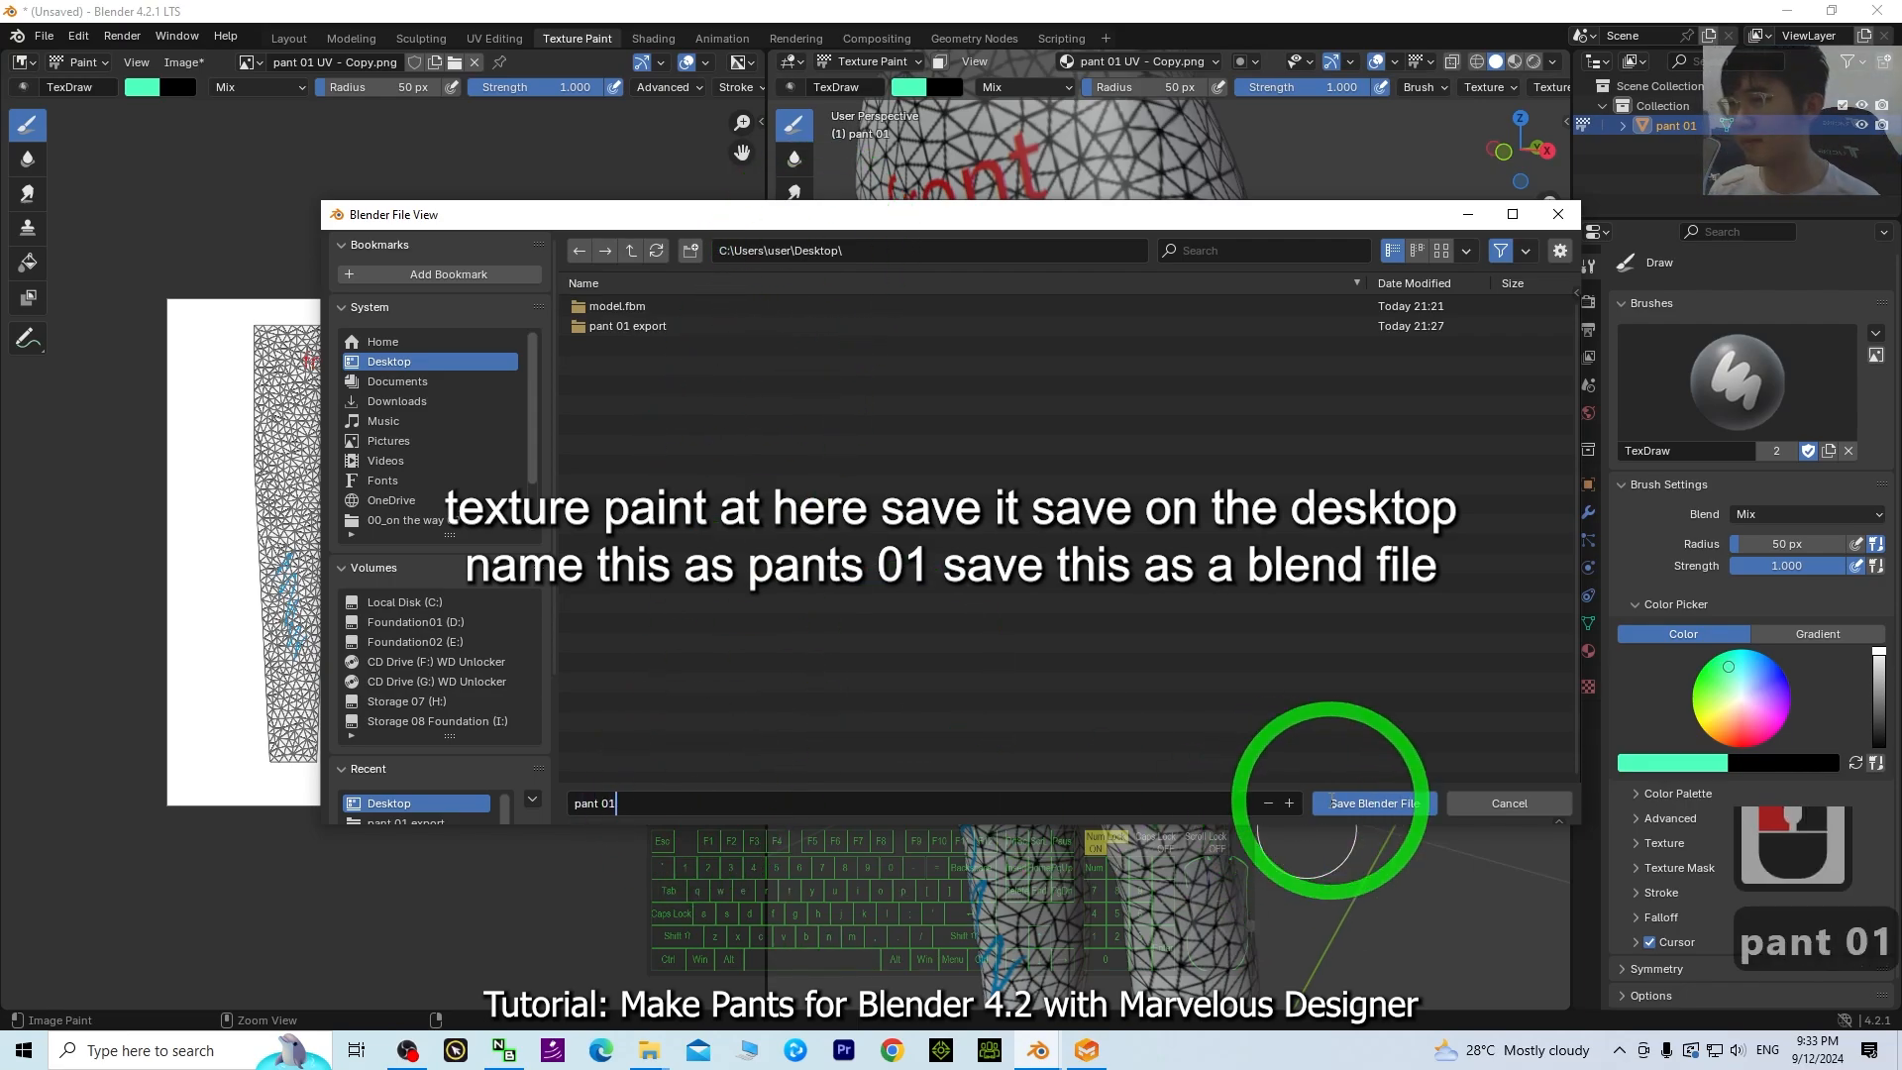
pyautogui.click(1342, 822)
pyautogui.scroll(4, 1278, 525)
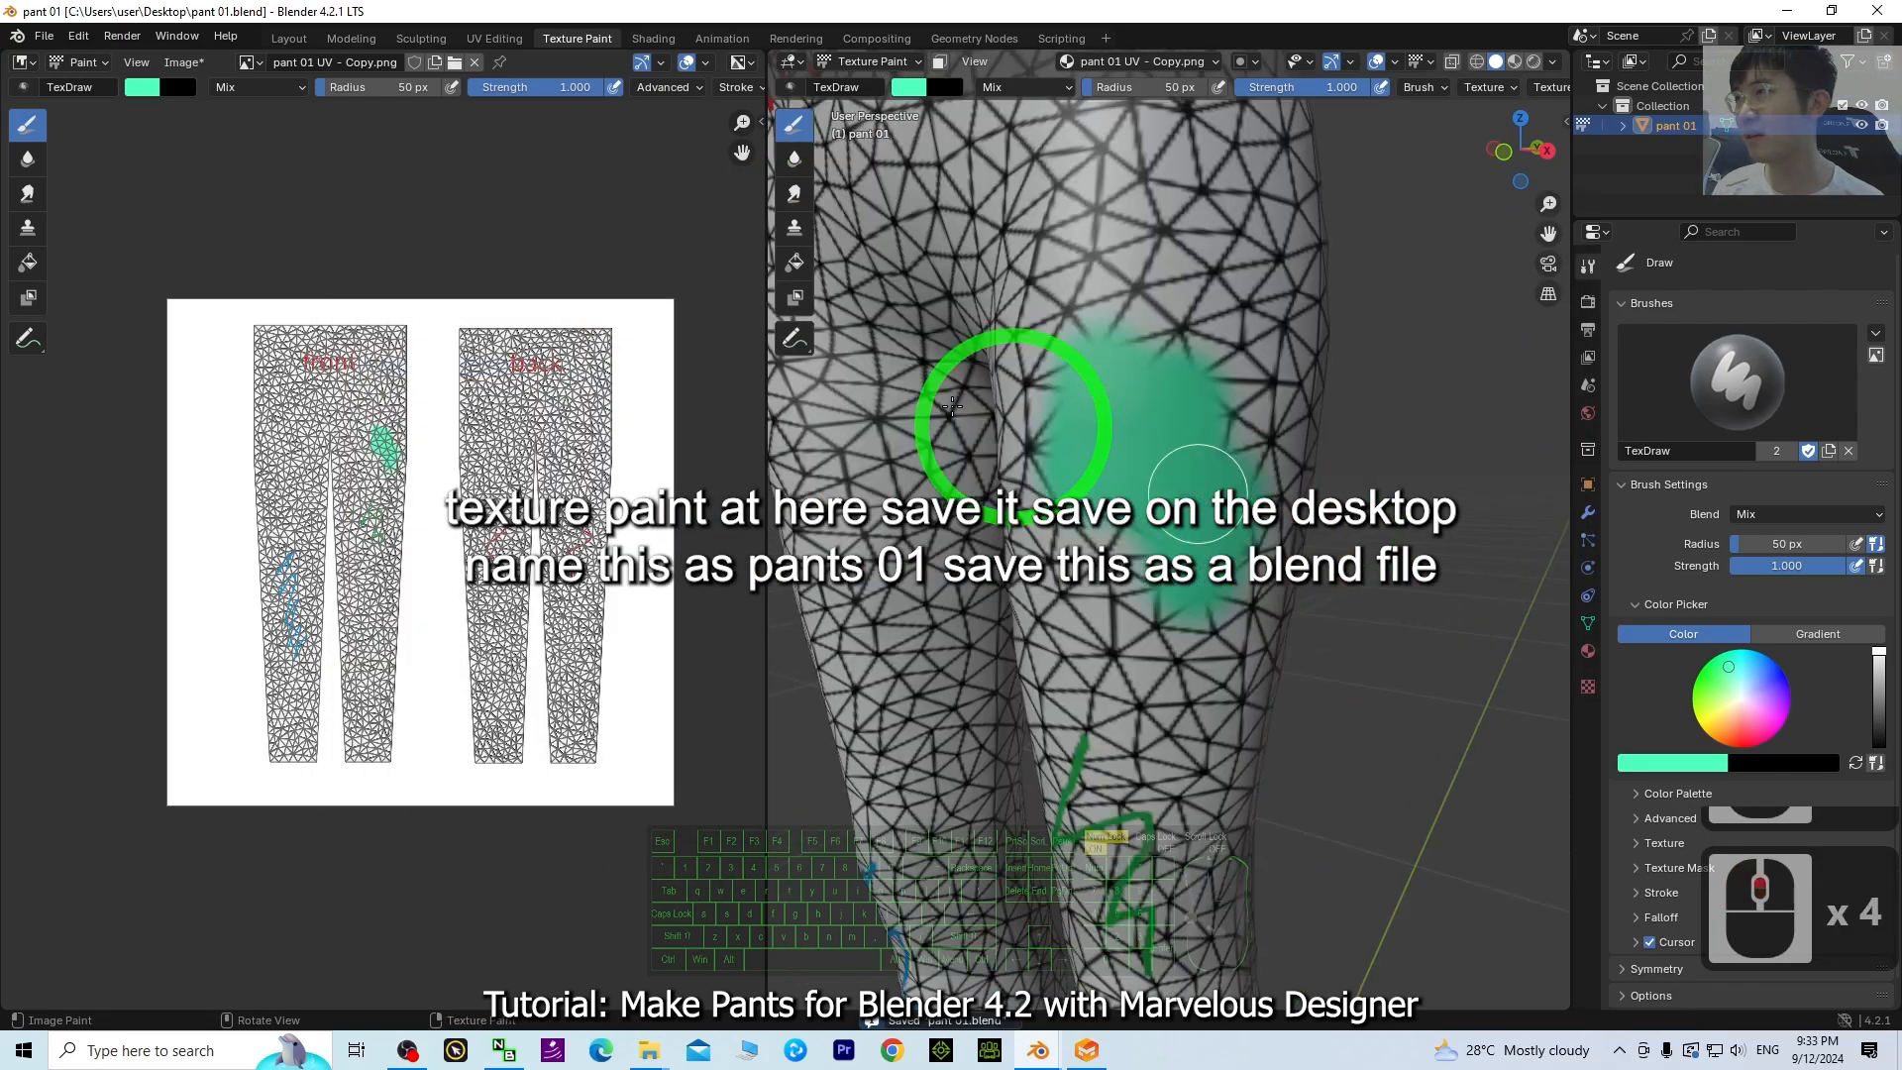
pyautogui.click(288, 37)
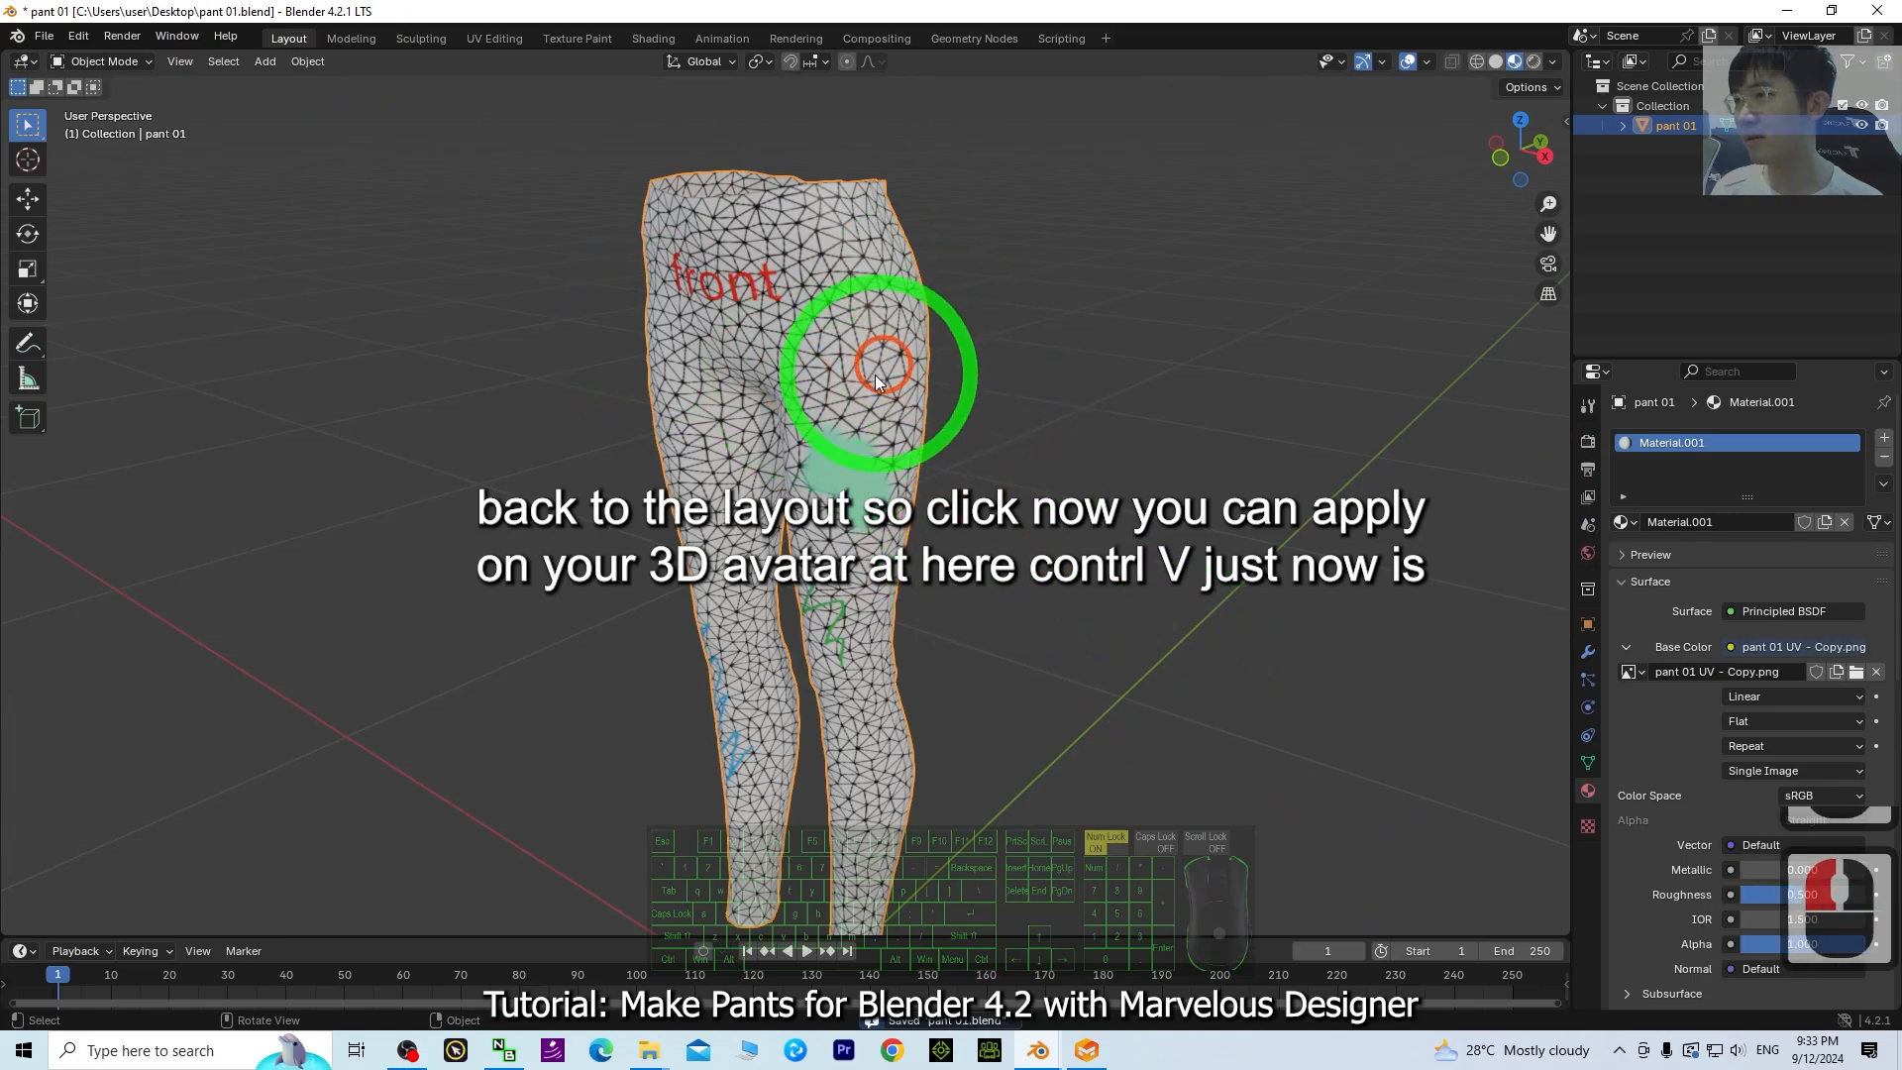
# - Try to copy the pants and paste them into the avatar's "model" file while its armature is in Pose Mode
pyautogui.hotkey('ctrl', 'c')
pyautogui.click(1037, 1047)
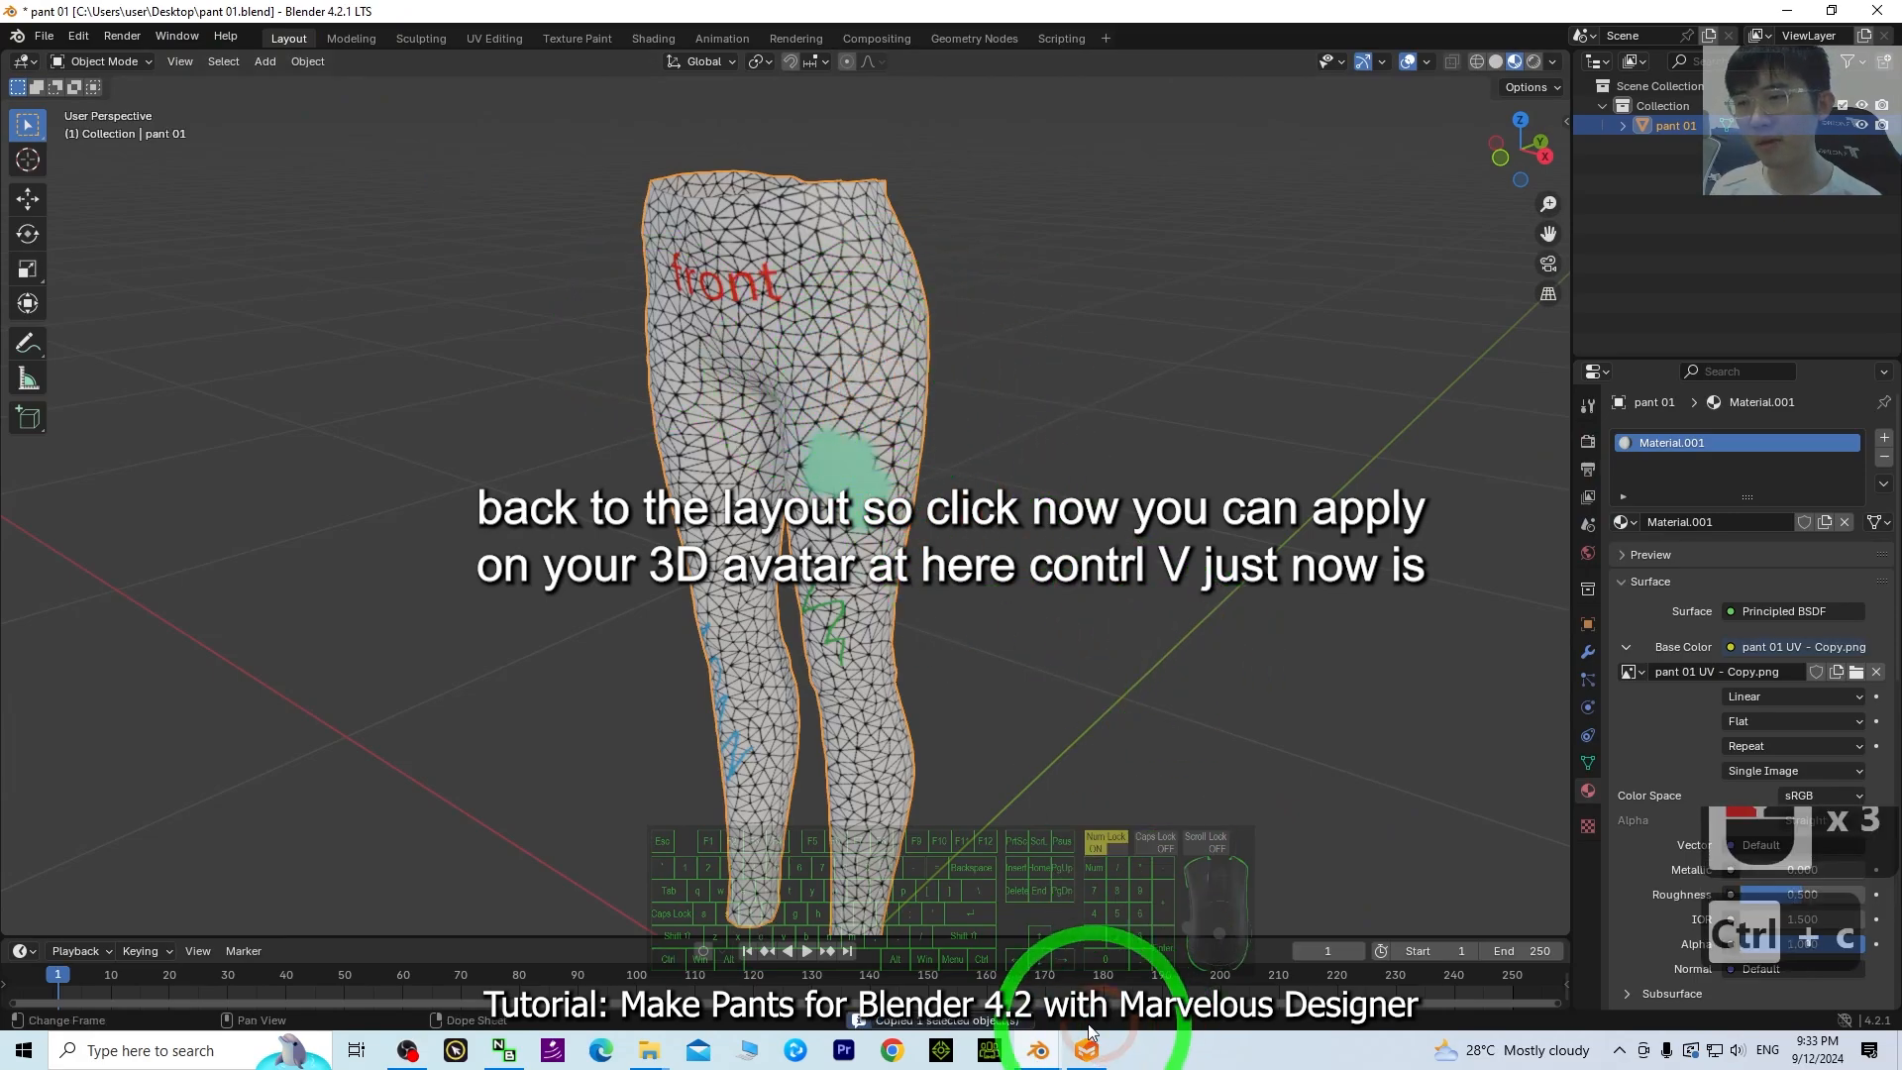
pyautogui.click(959, 969)
pyautogui.scroll(3, 866, 579)
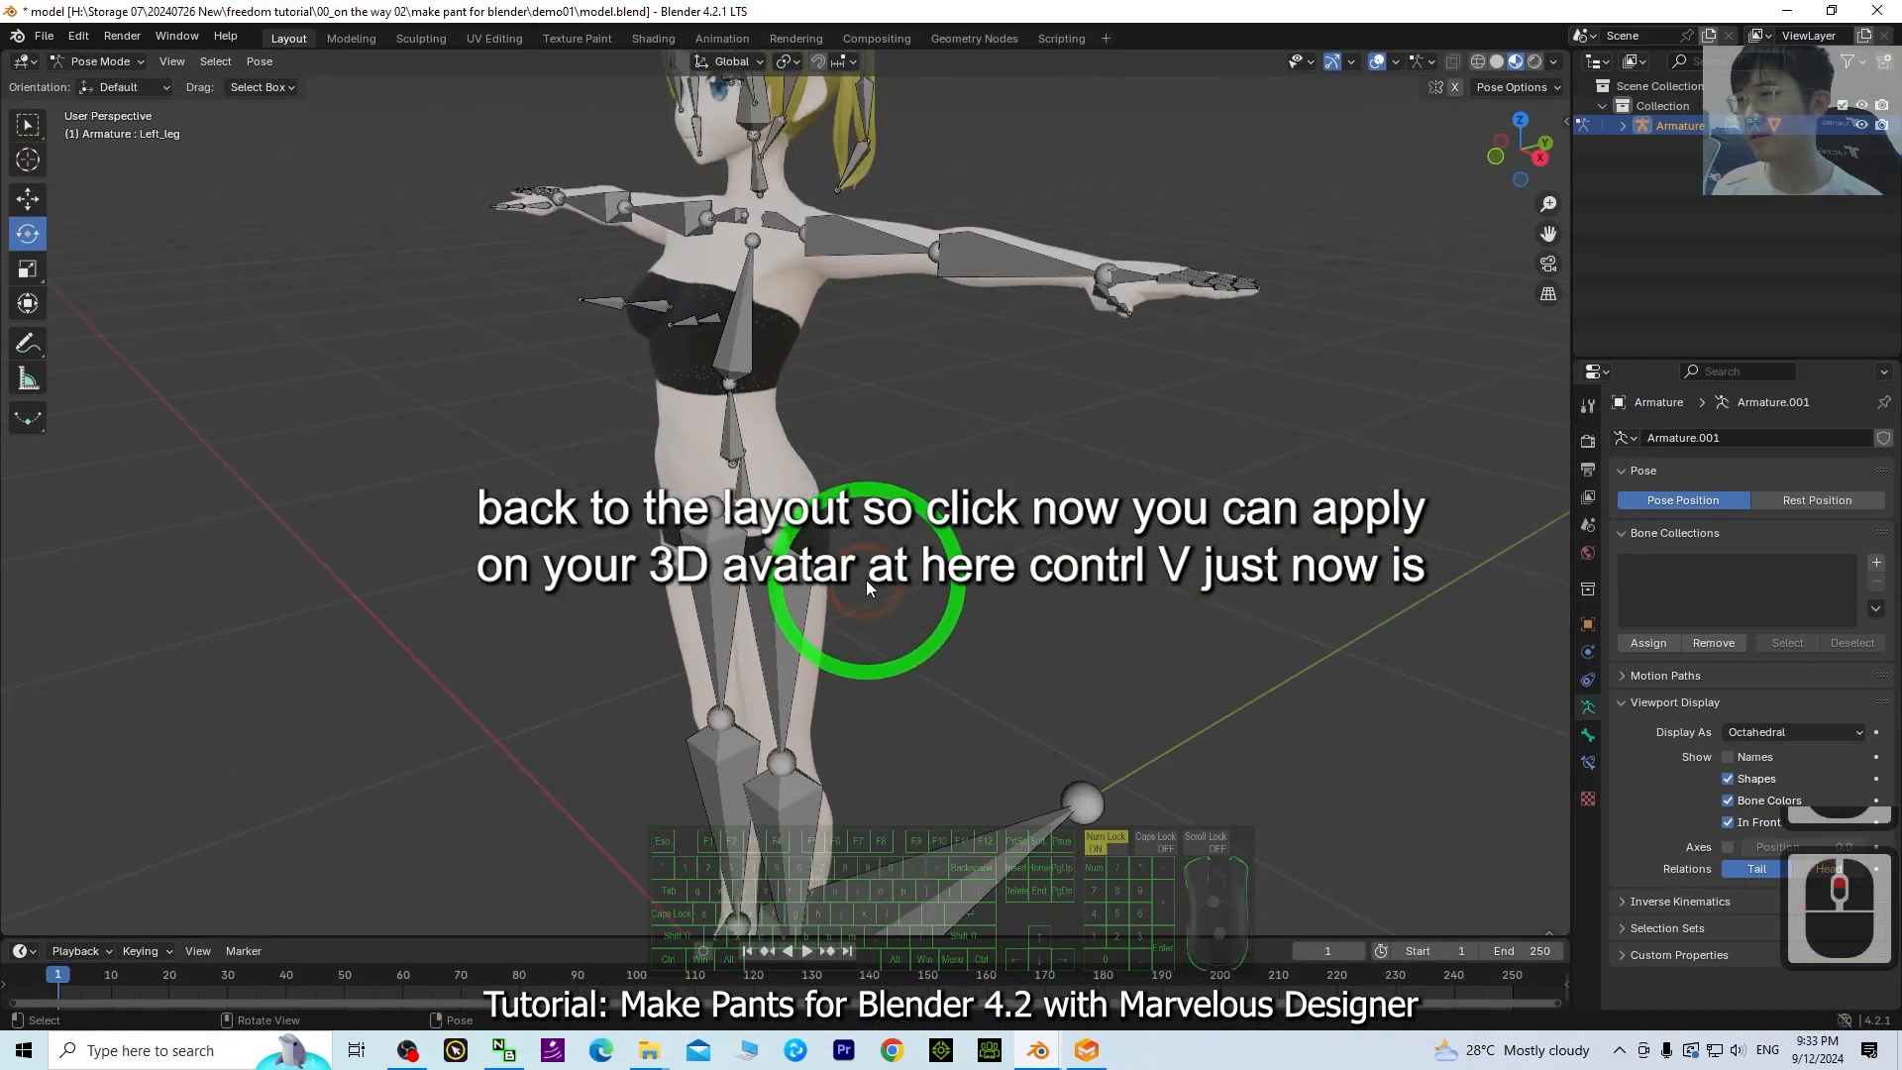
pyautogui.scroll(-2, 872, 584)
pyautogui.moveTo(1073, 711); pyautogui.dragTo(1032, 658, button='middle')
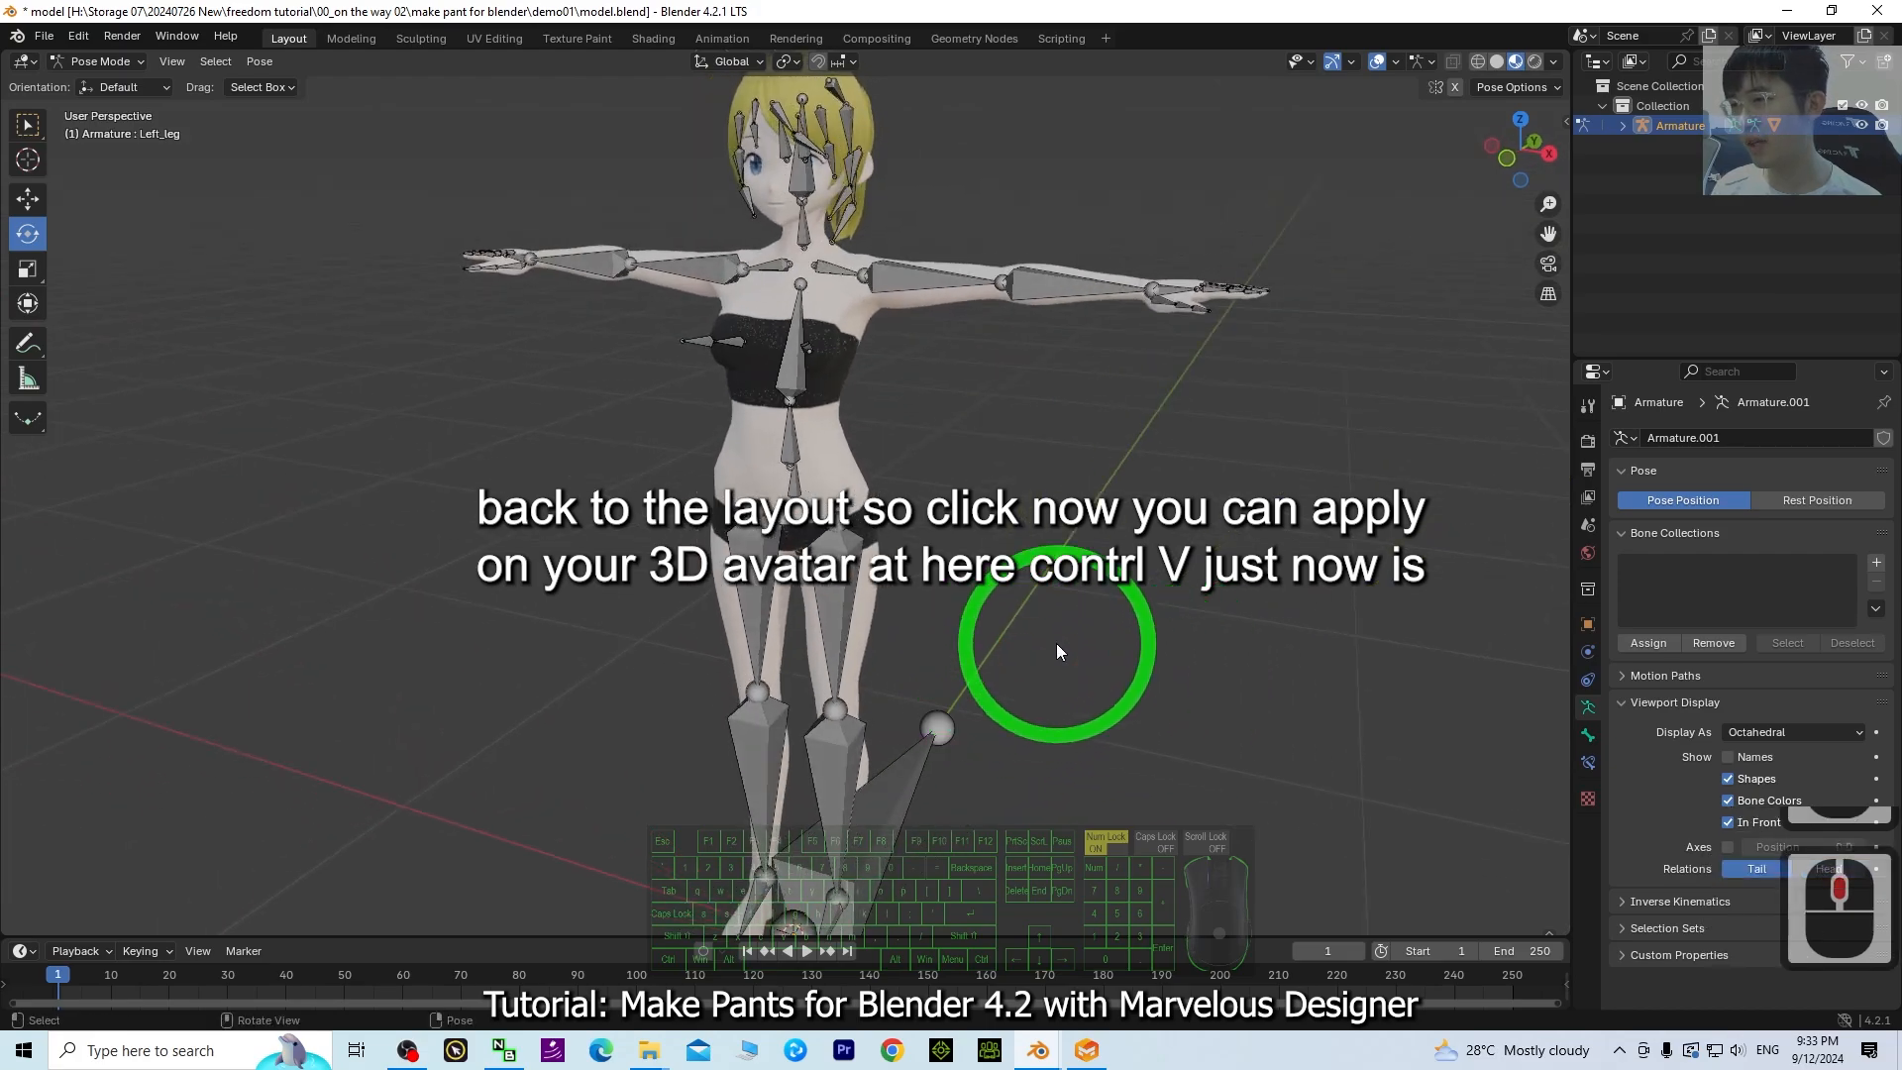
pyautogui.click(835, 443)
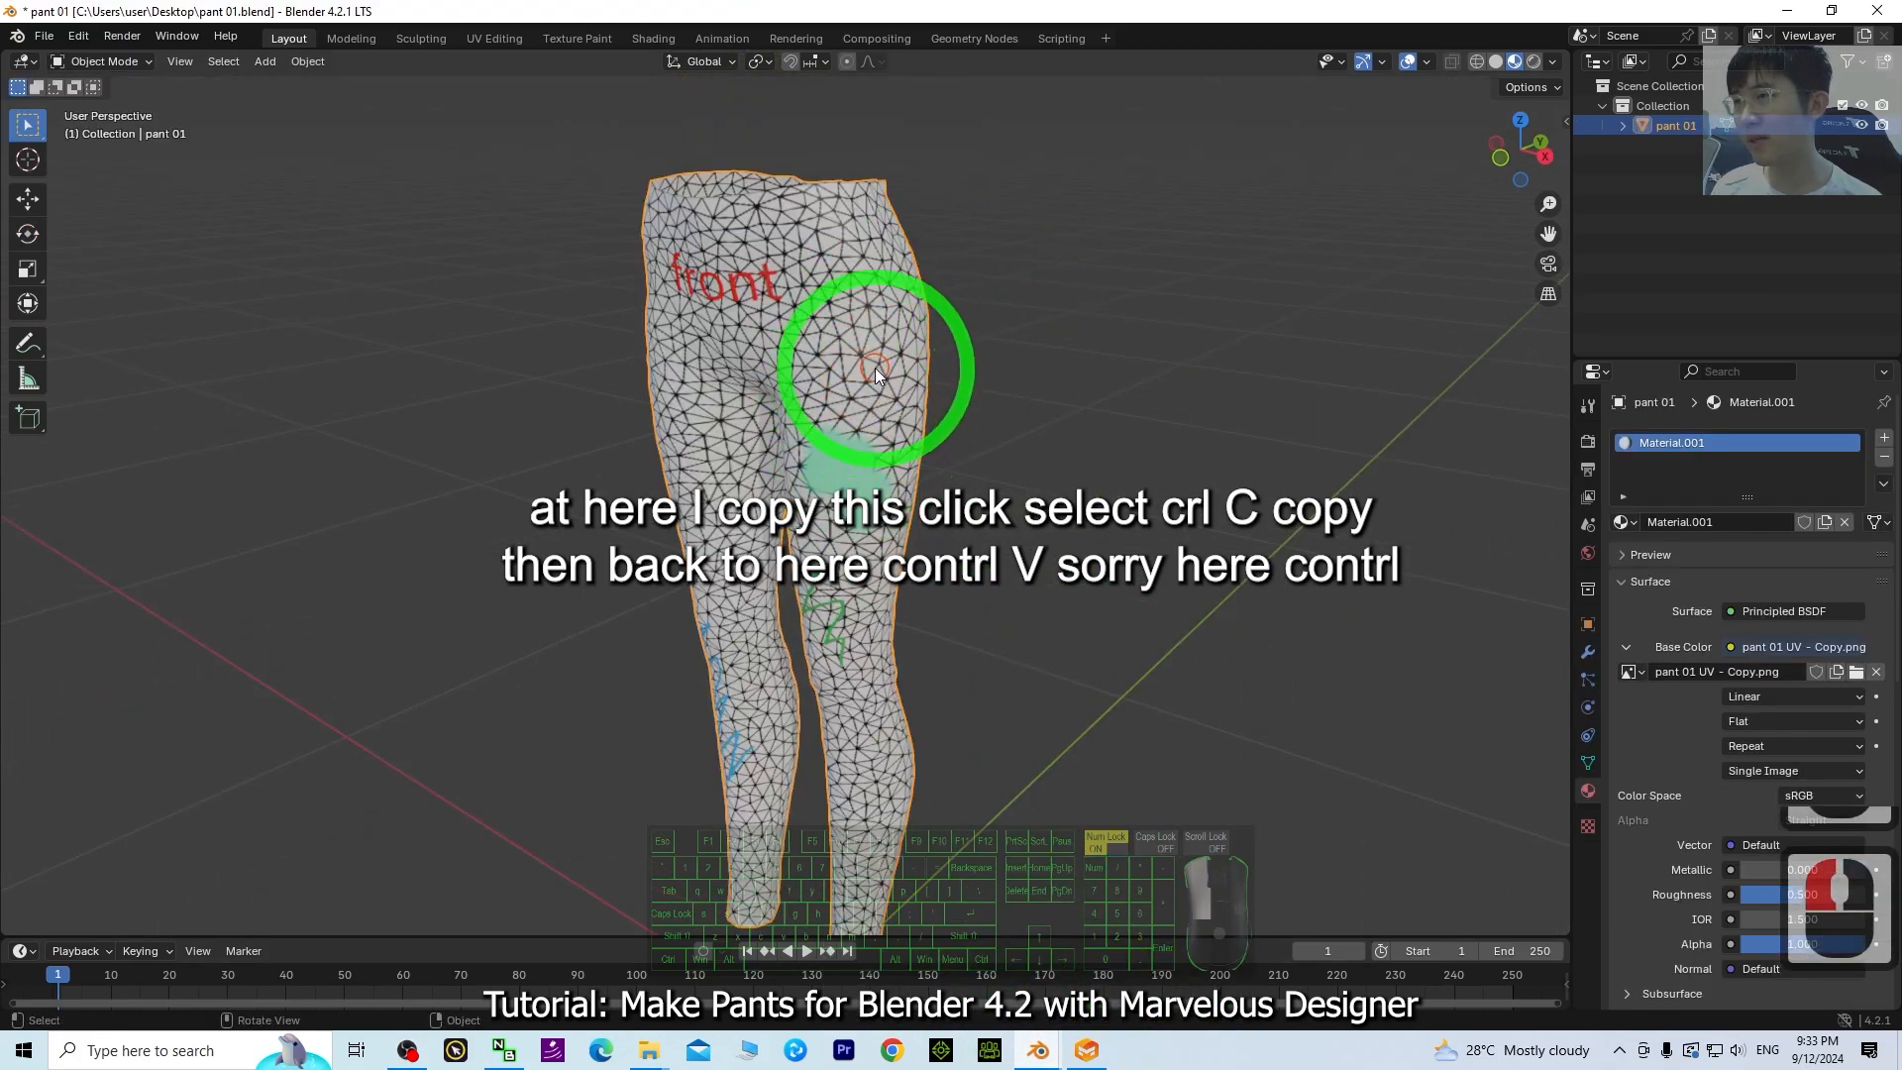
pyautogui.click(860, 345)
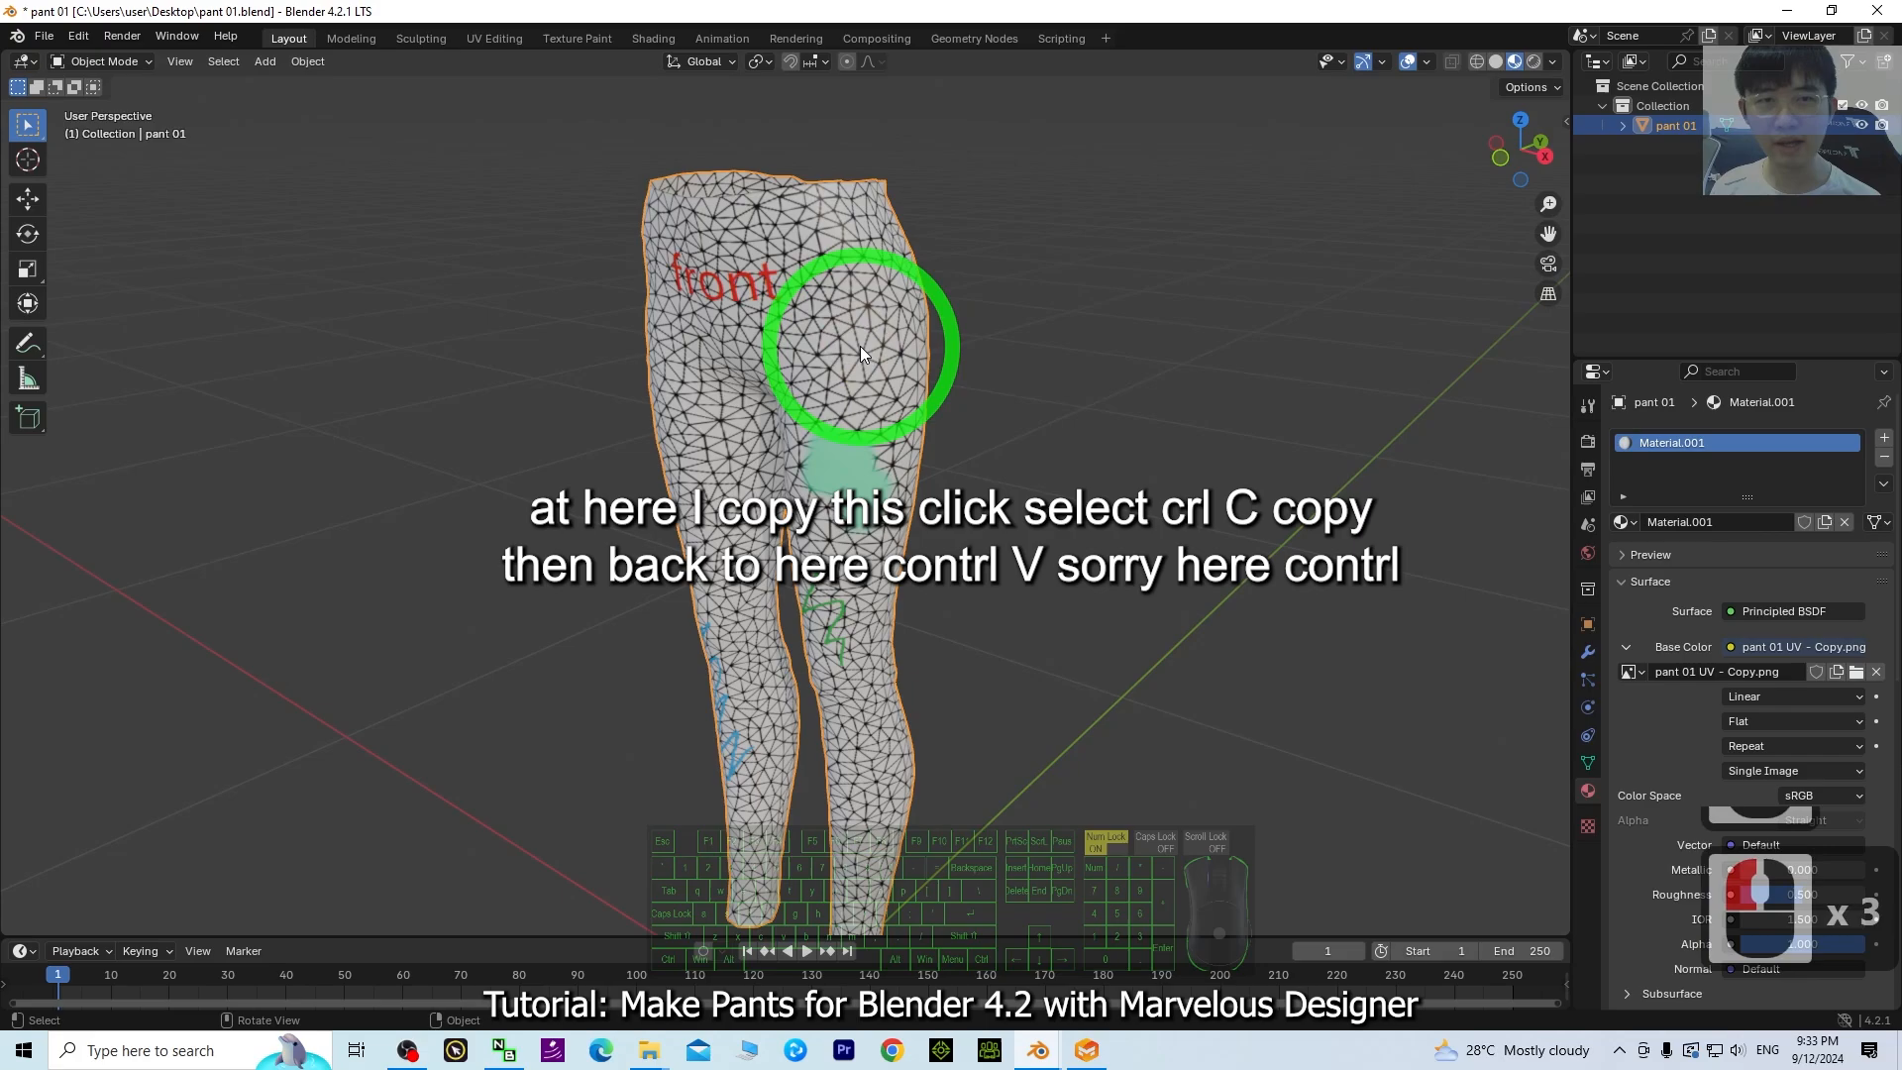
pyautogui.hotkey('ctrl', 'c')
pyautogui.moveTo(1038, 1037)
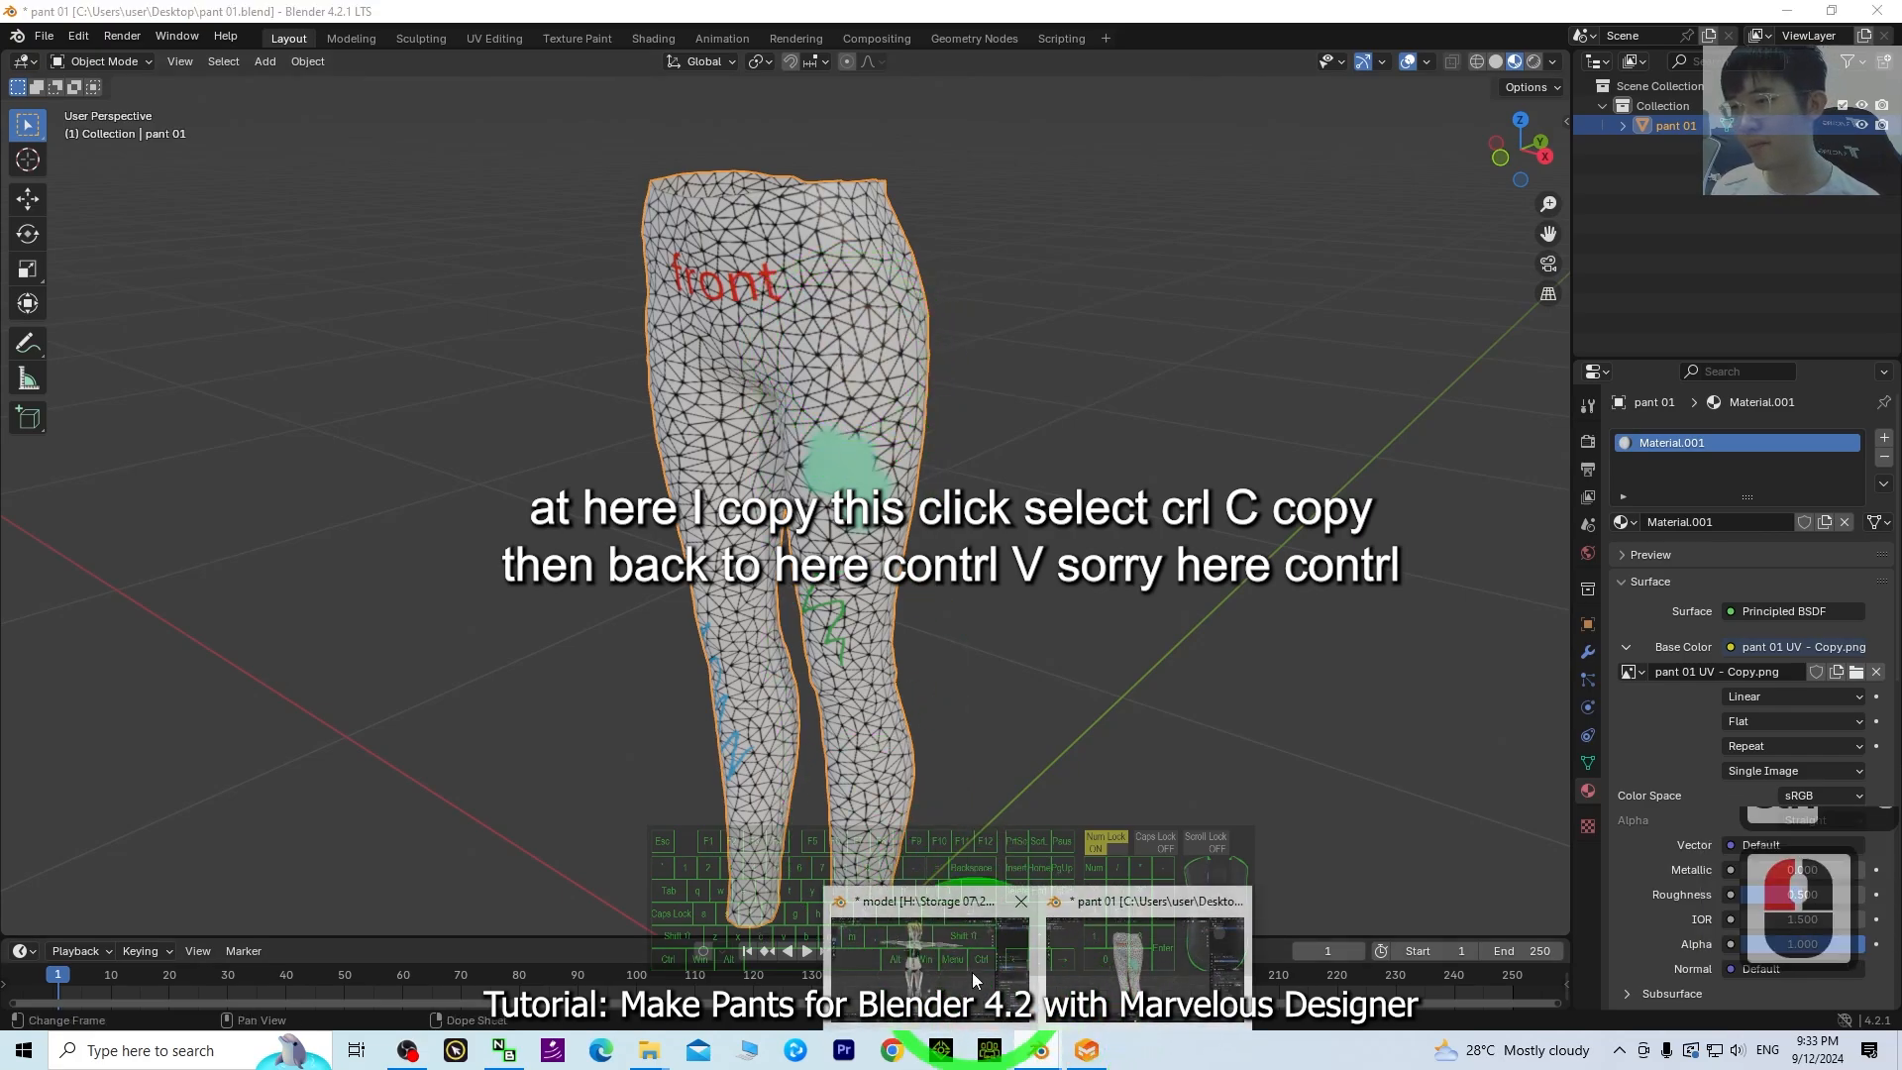
pyautogui.click(966, 802)
pyautogui.hotkey('ctrl', 'v')
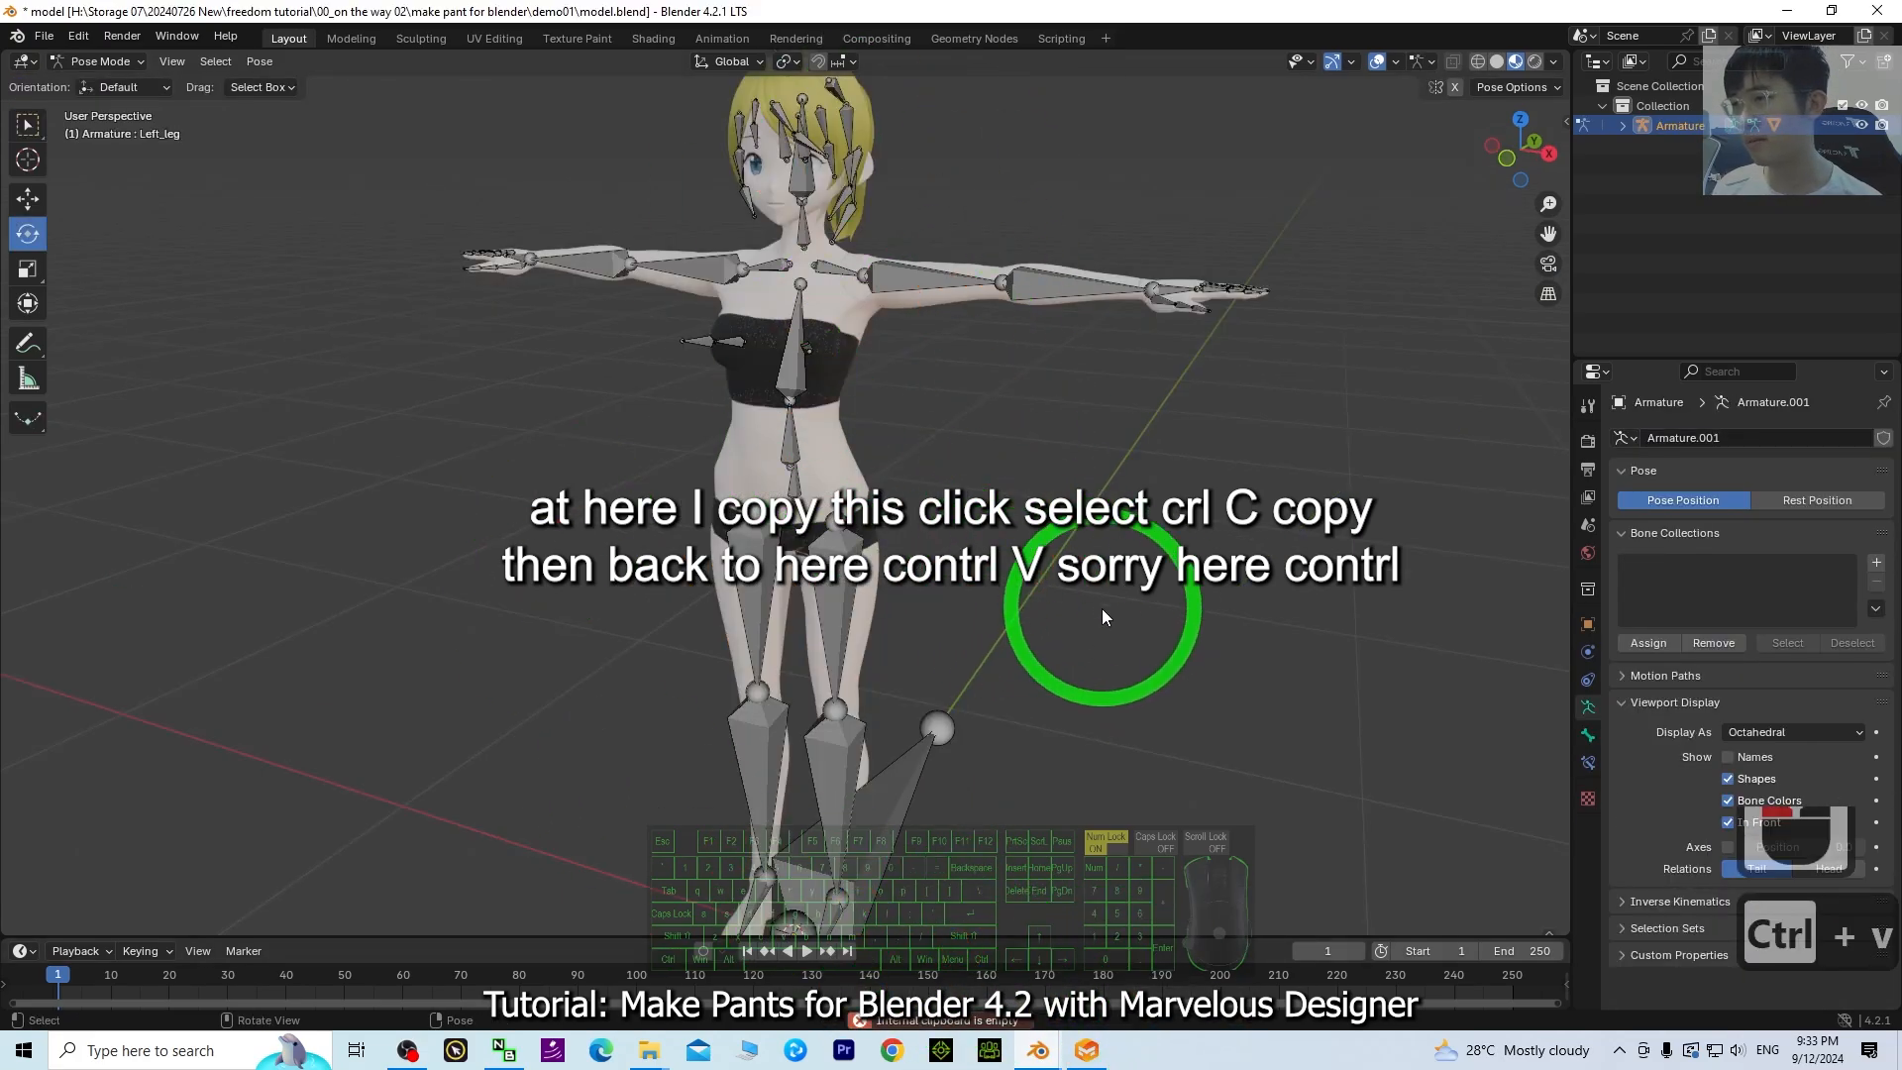
# - Copy the pants again from the "pant 01" file and return to the avatar's "model" file
pyautogui.click(1109, 1048)
pyautogui.click(1152, 976)
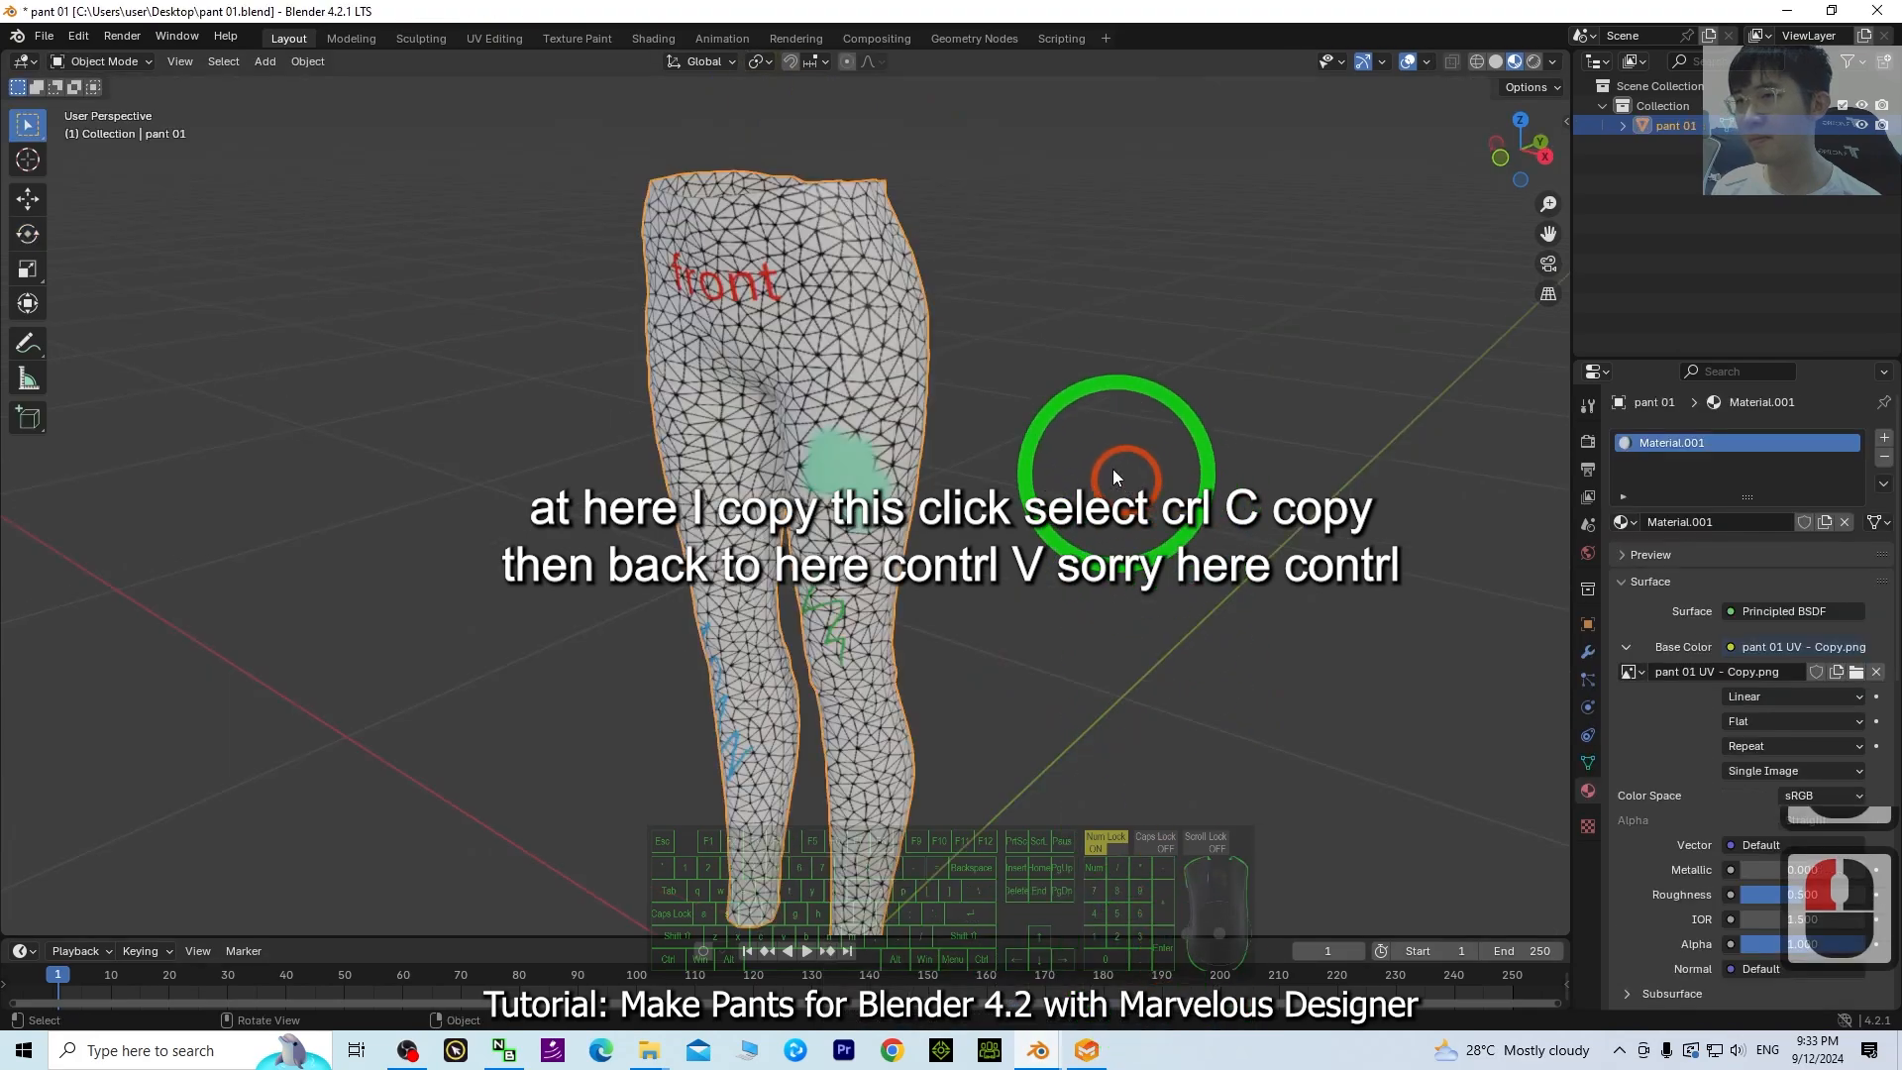
pyautogui.click(927, 327)
pyautogui.hotkey('ctrl', 'c')
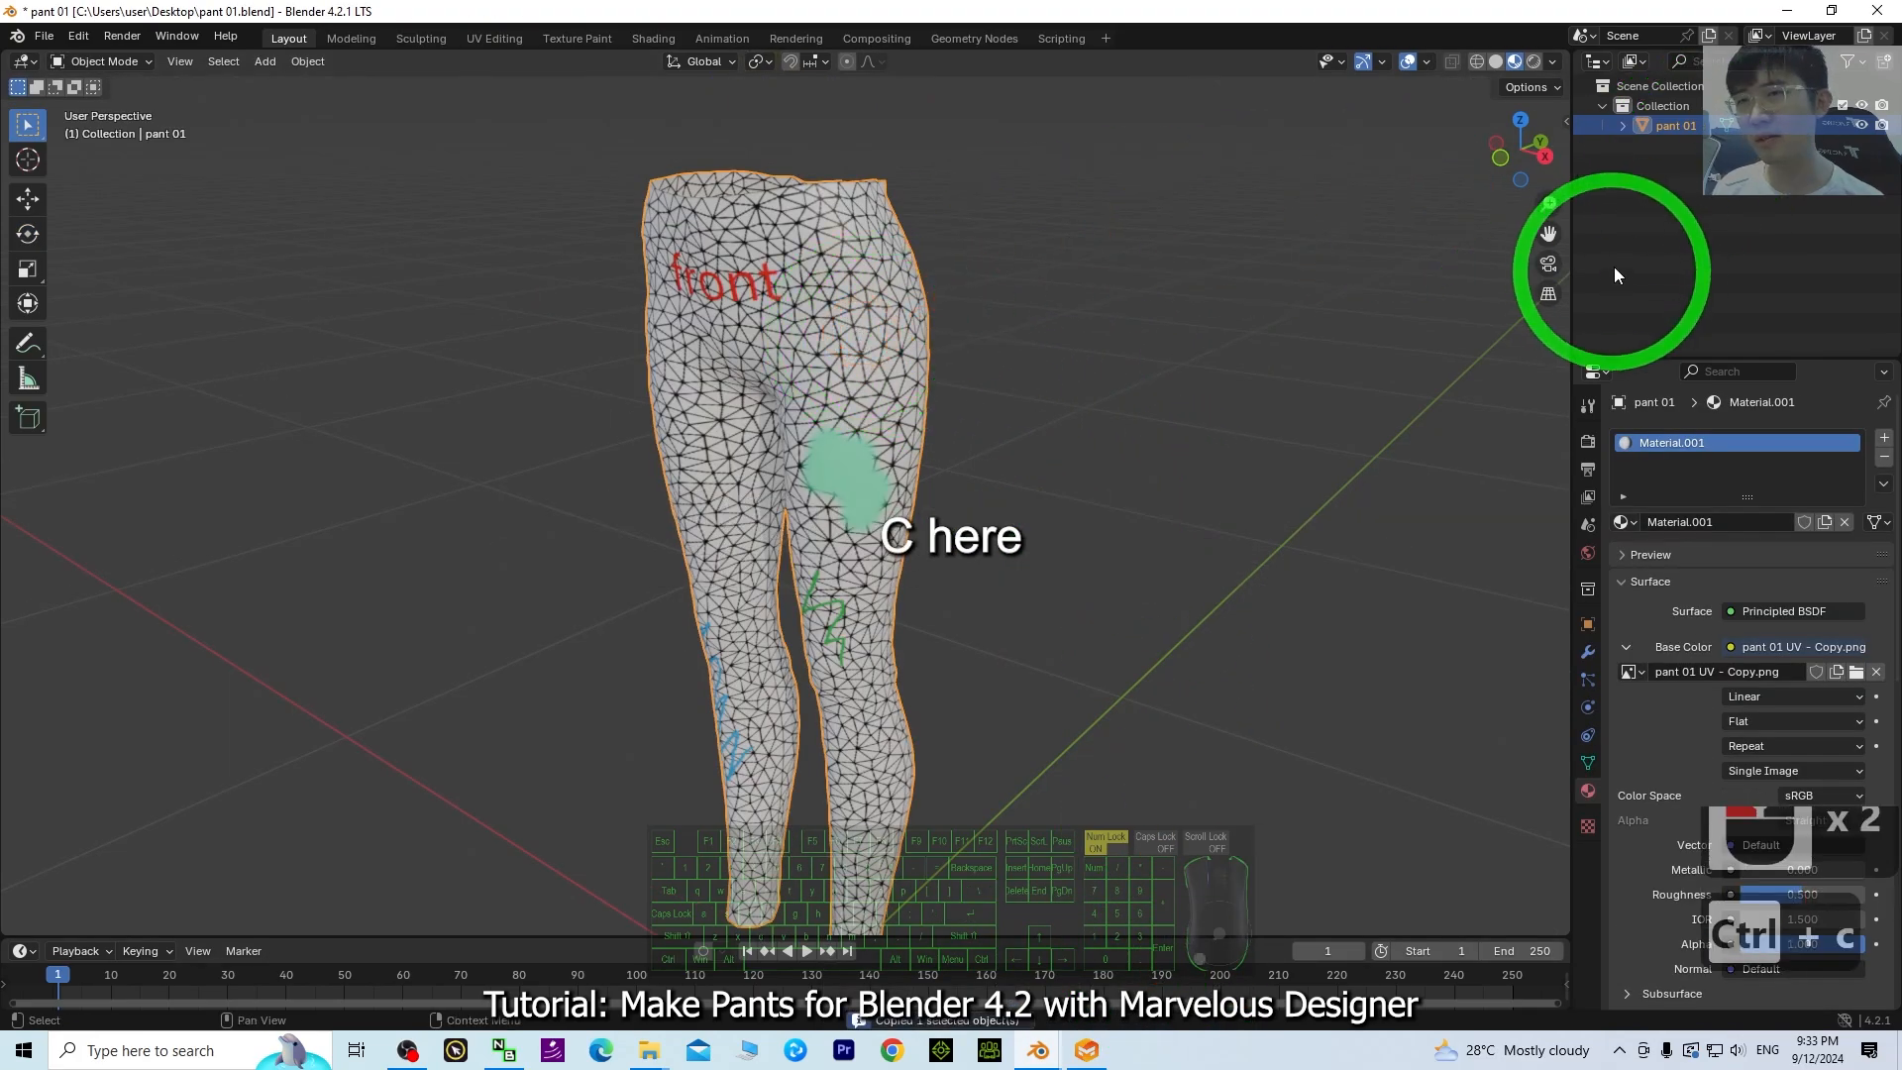
pyautogui.click(1791, 10)
pyautogui.click(1017, 506)
pyautogui.click(845, 477)
pyautogui.click(1111, 457)
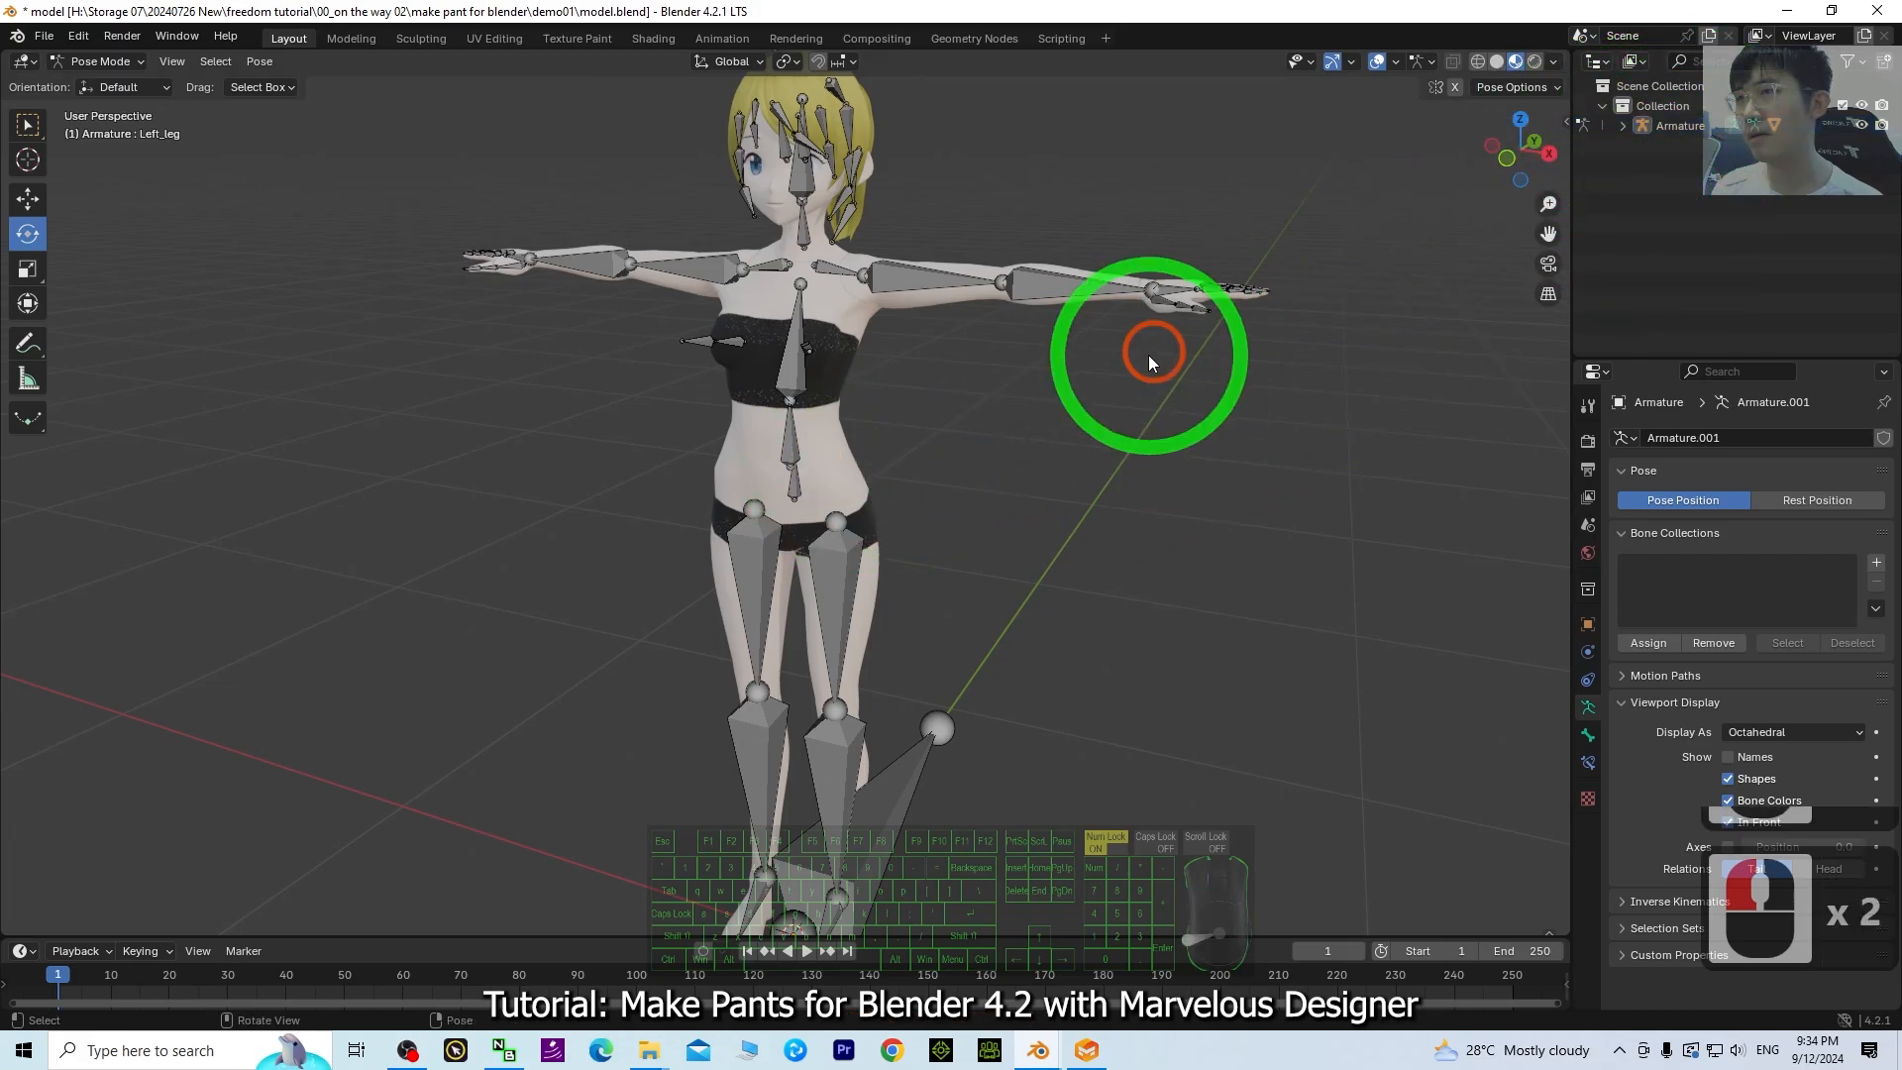
# - Switch the armature from Pose Mode to Object Mode, paste the copied pants and check their fit on the avatar
pyautogui.click(953, 289)
pyautogui.click(102, 61)
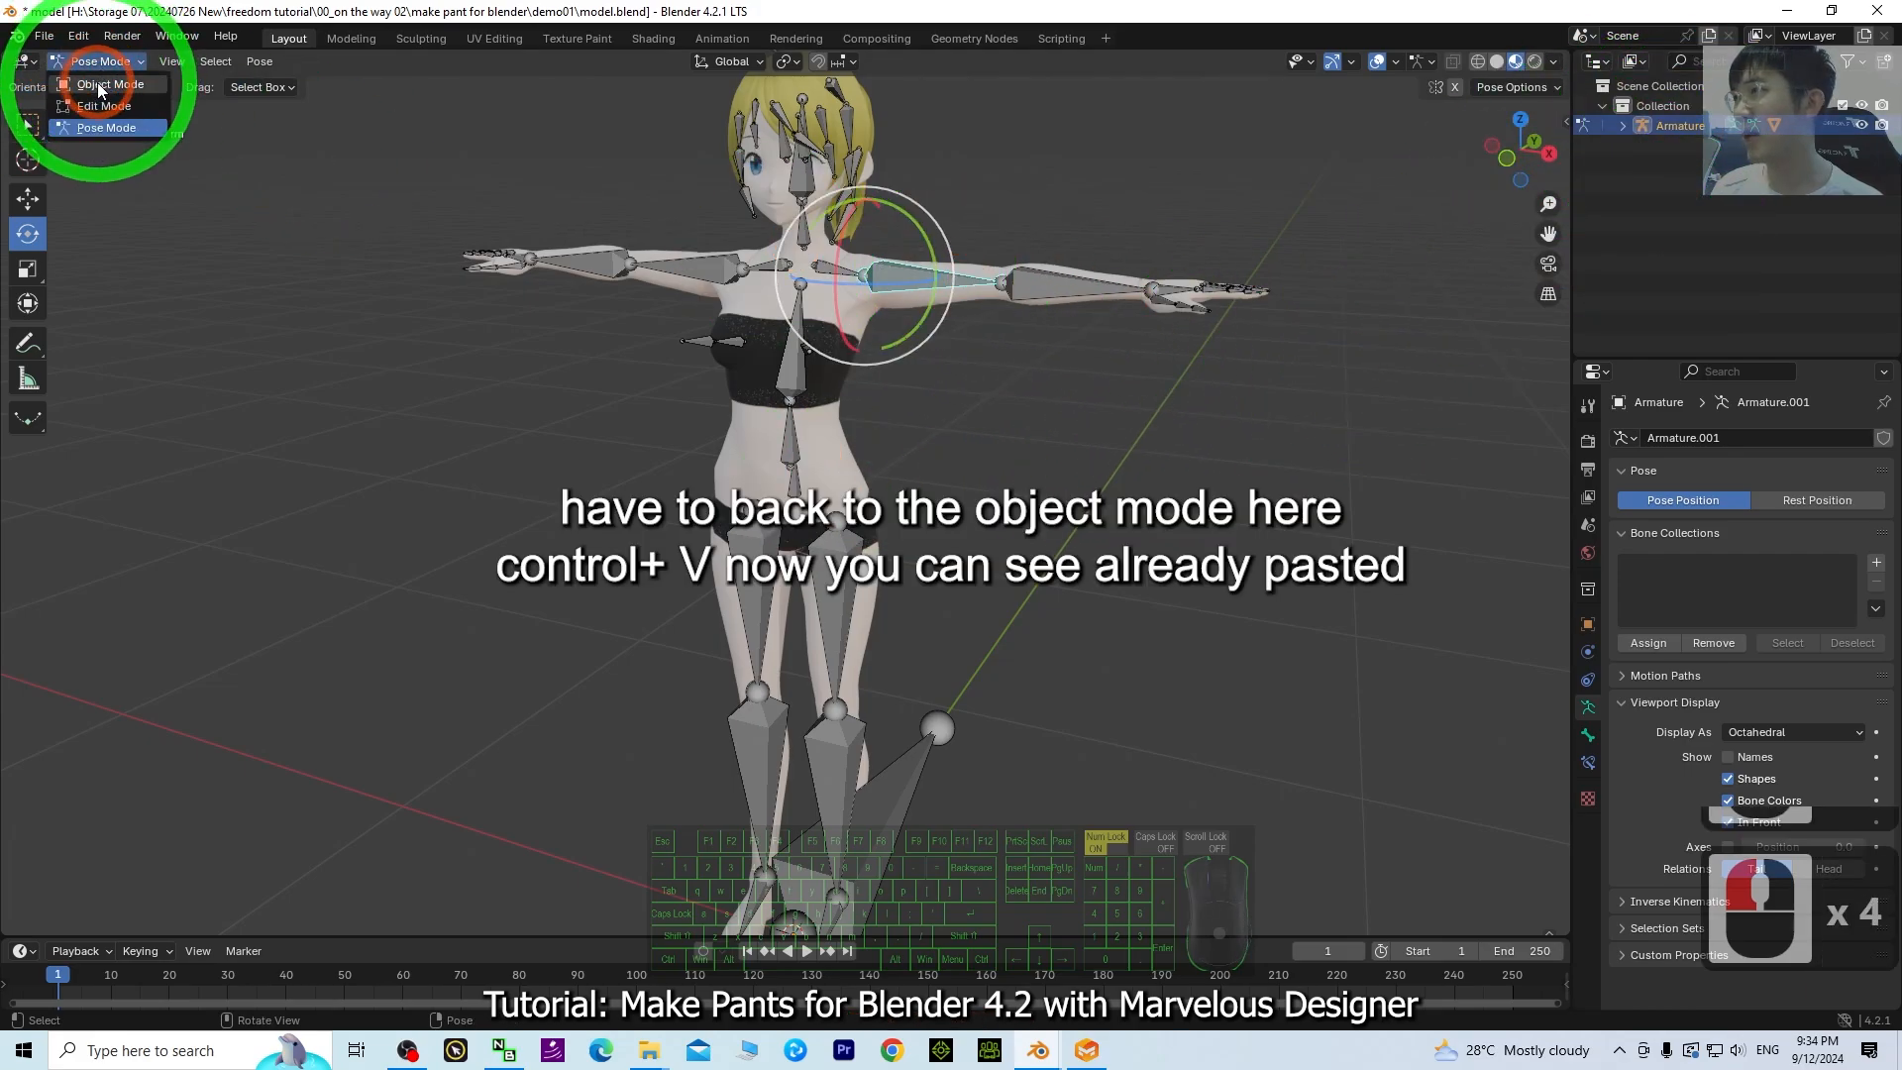
pyautogui.click(99, 84)
pyautogui.hotkey('ctrl', 'v')
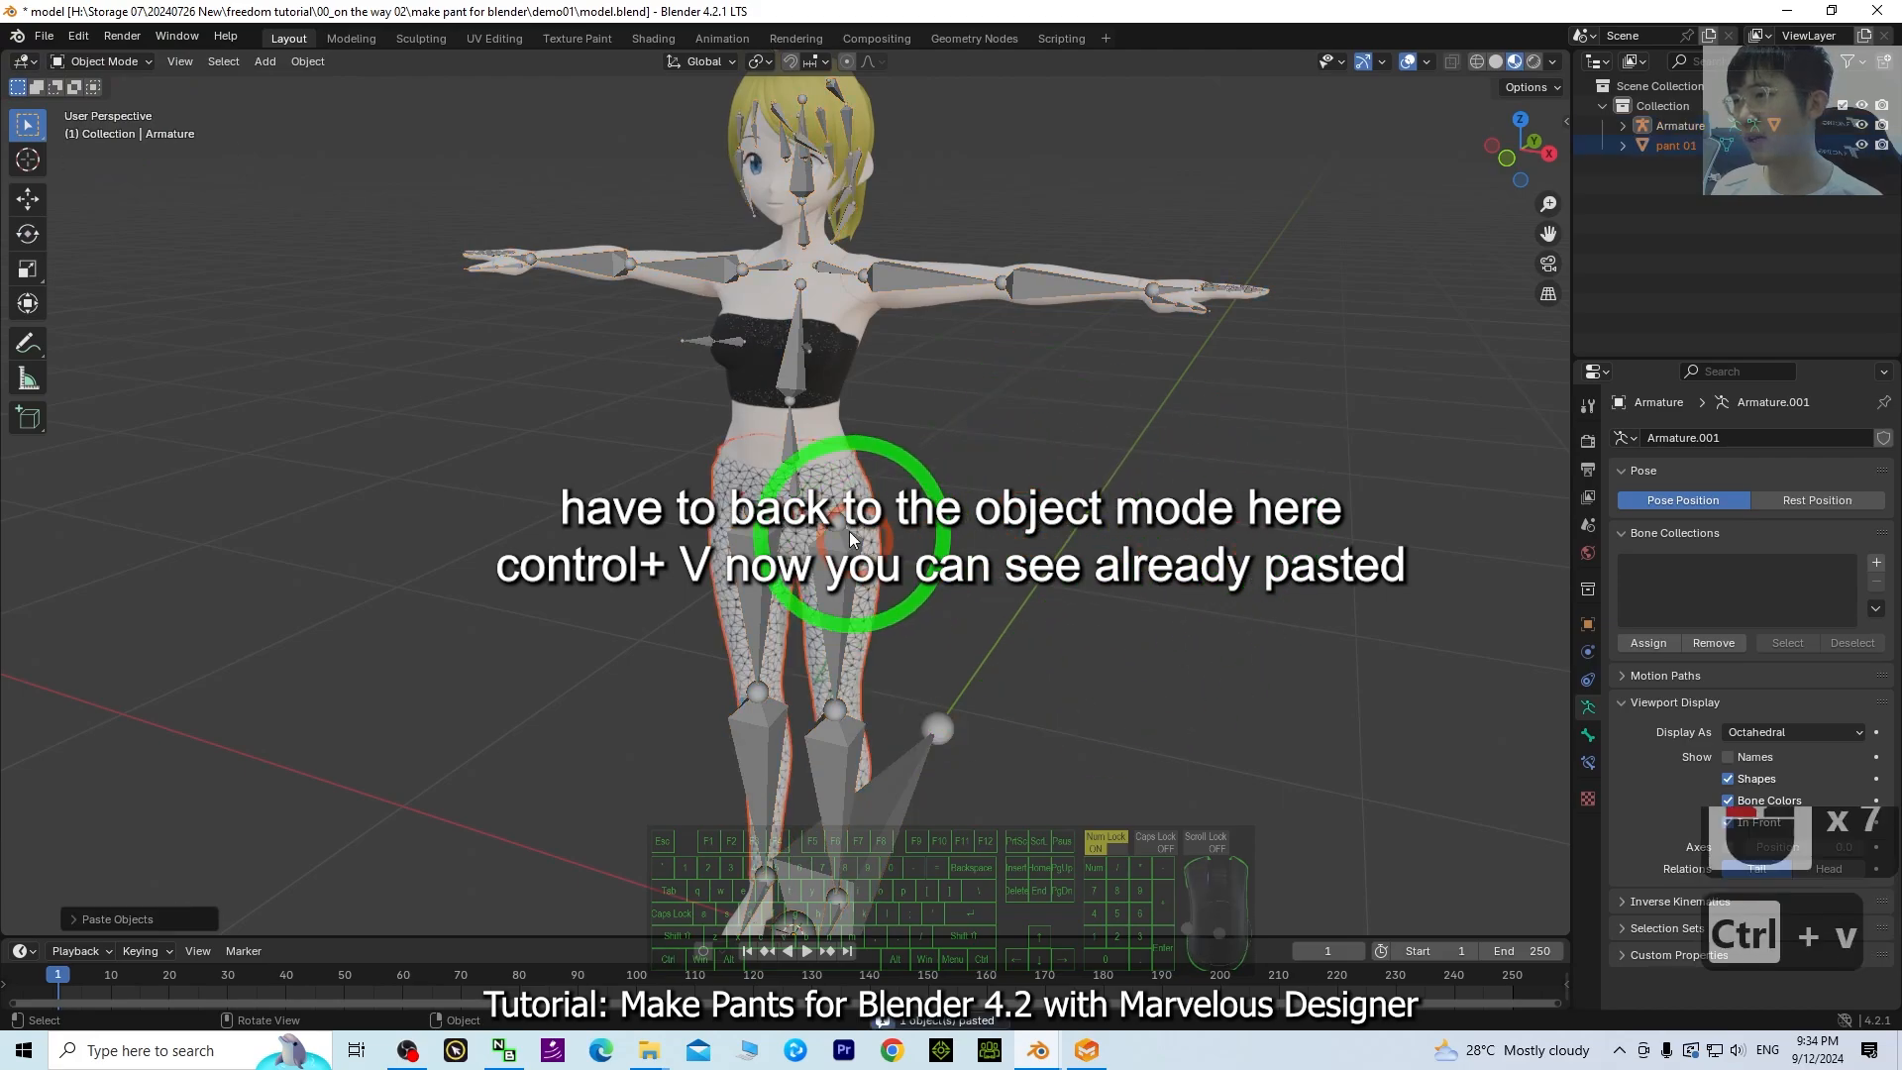
pyautogui.scroll(4, 1143, 640)
pyautogui.moveTo(1165, 711); pyautogui.dragTo(1254, 593, button='middle')
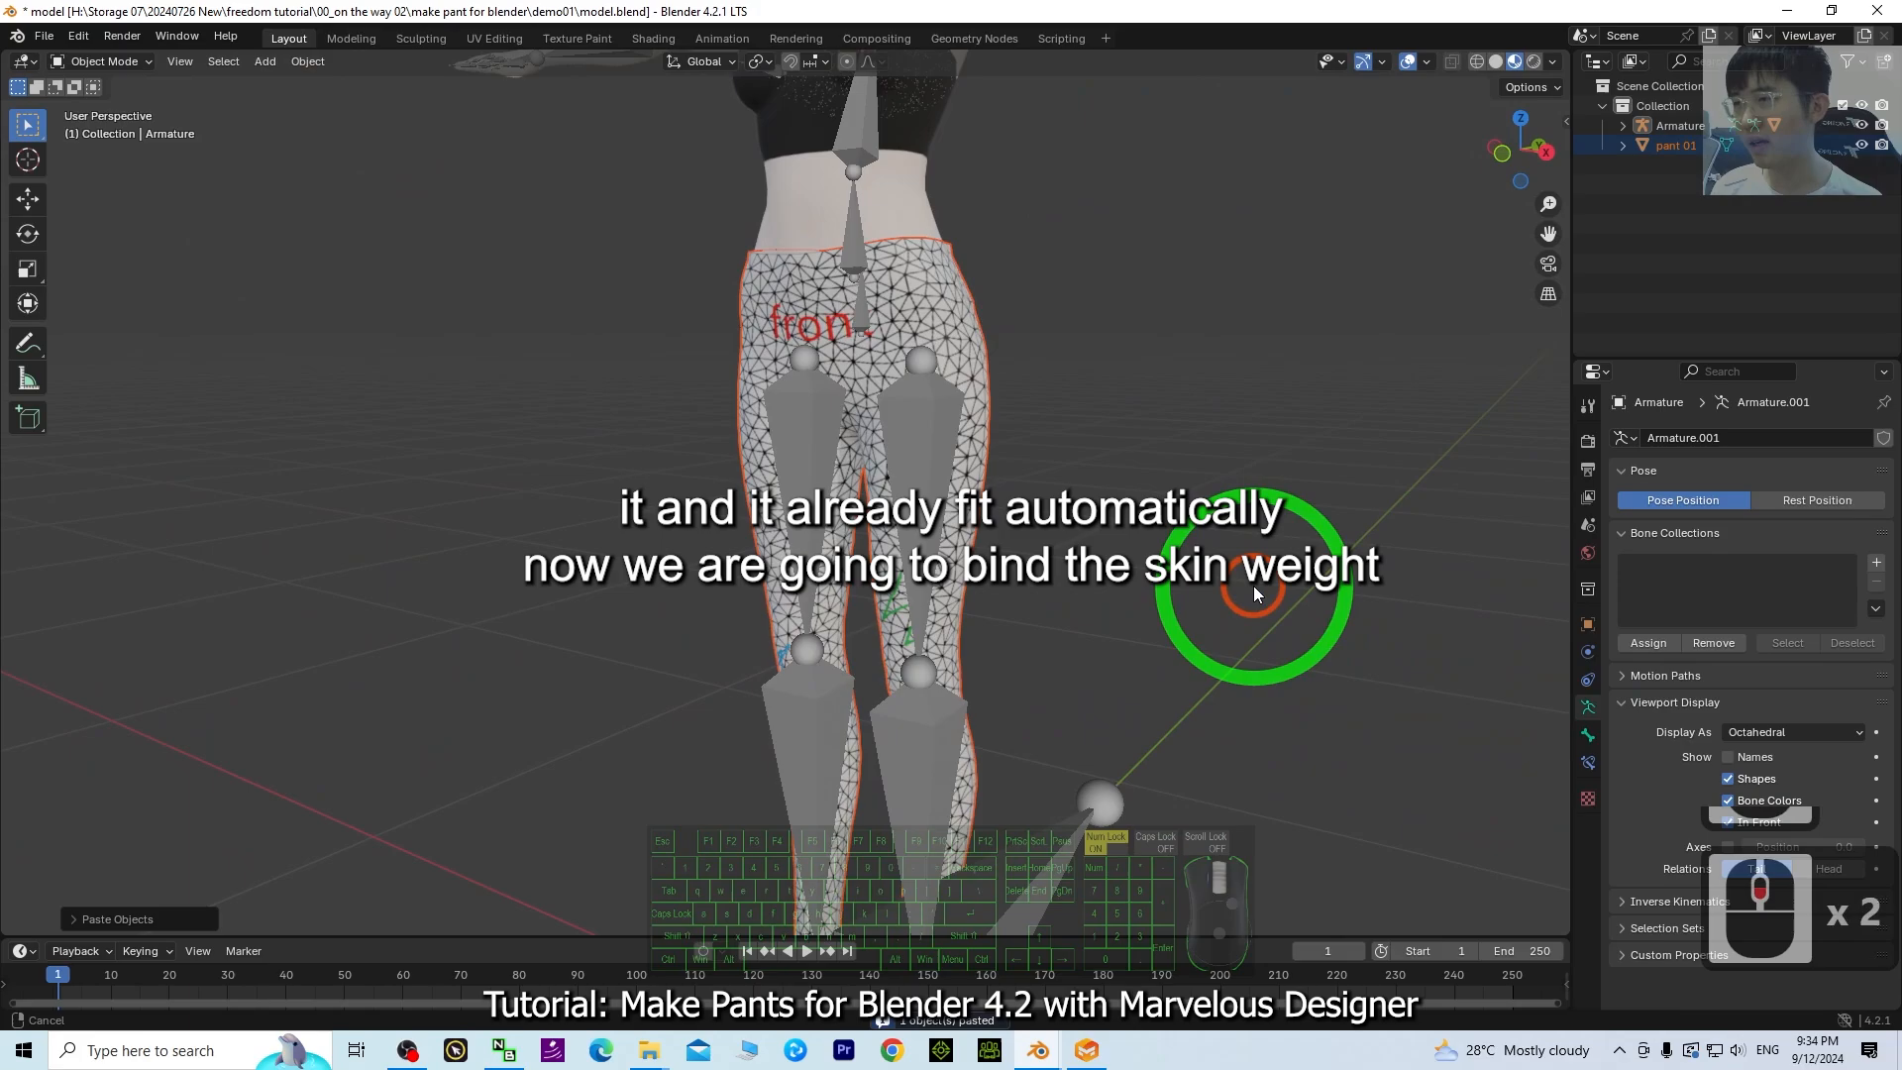
# - Select the pants and the skeleton, and parent the pants to the armature with Armature Deform
pyautogui.click(943, 294)
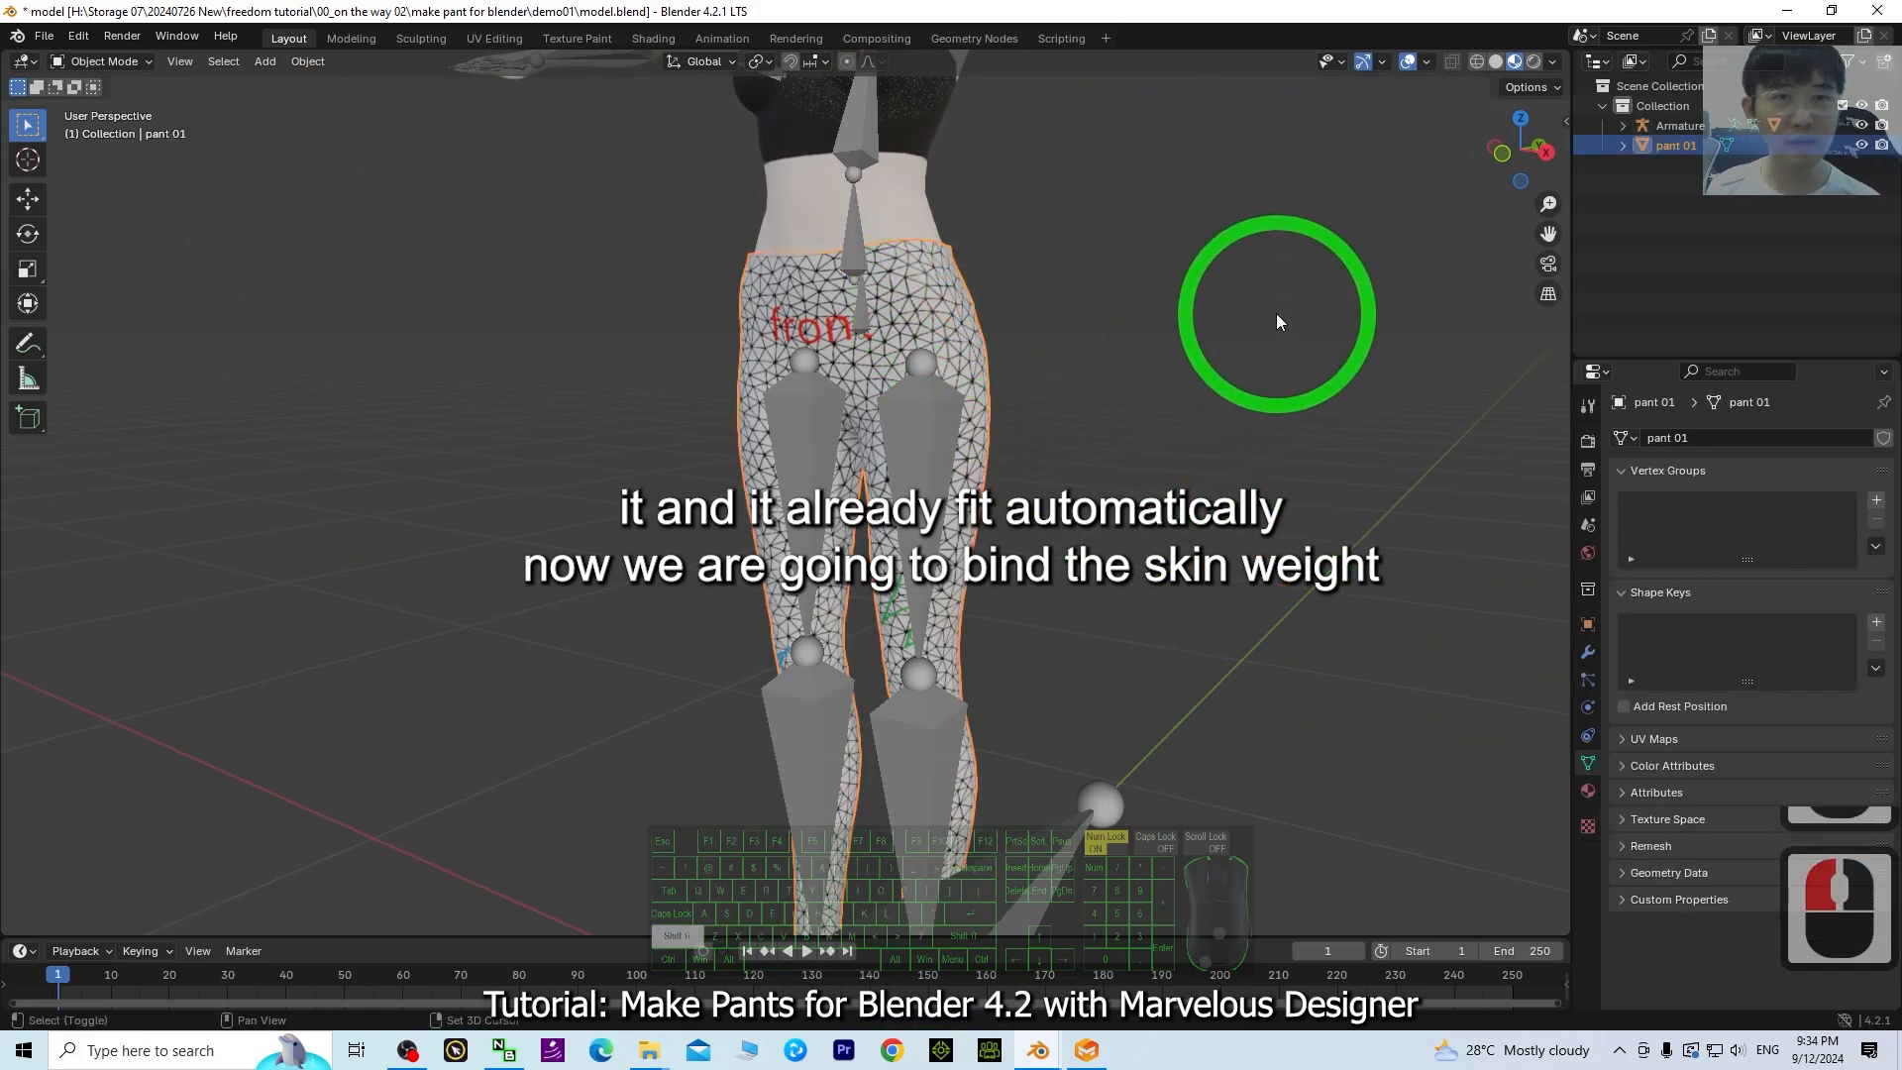
pyautogui.scroll(-5, 1275, 320)
pyautogui.click(876, 471)
pyautogui.click(885, 471)
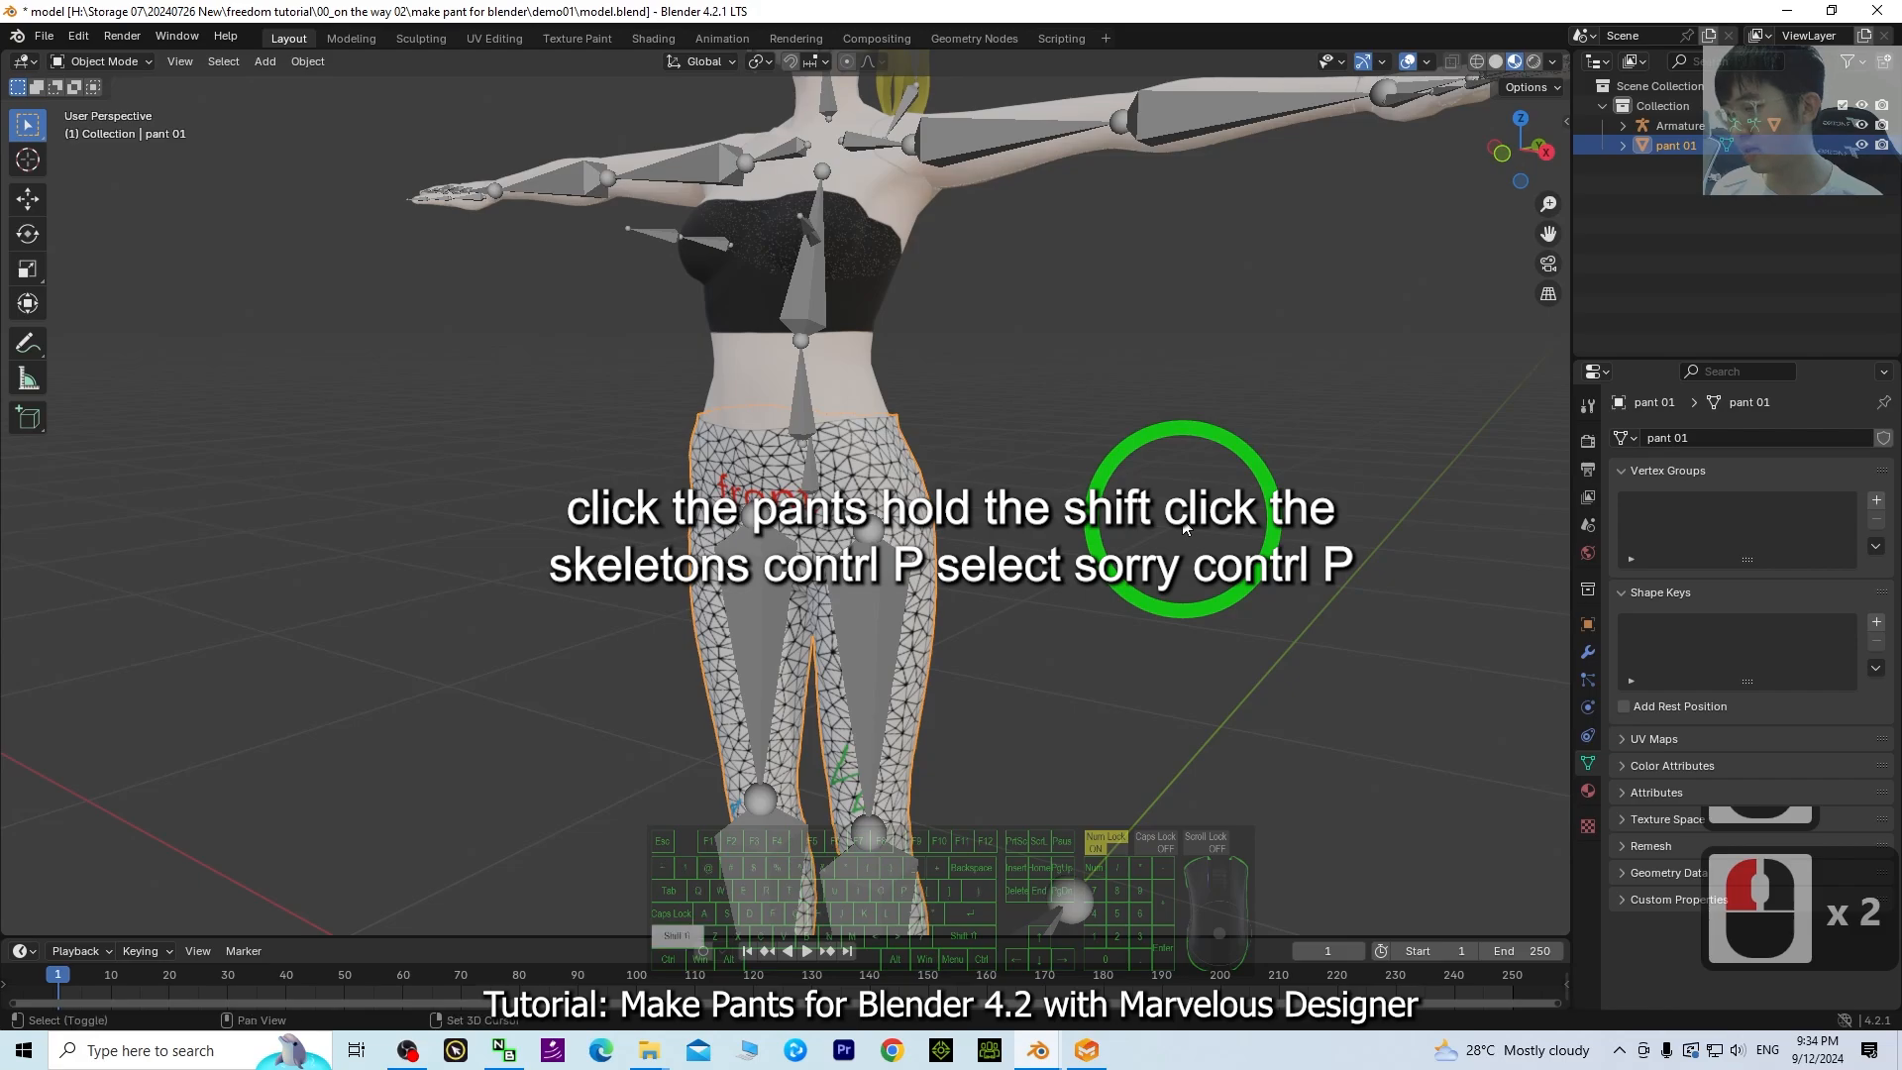
pyautogui.keyDown('shift'); pyautogui.click(868, 616); pyautogui.keyUp('shift')
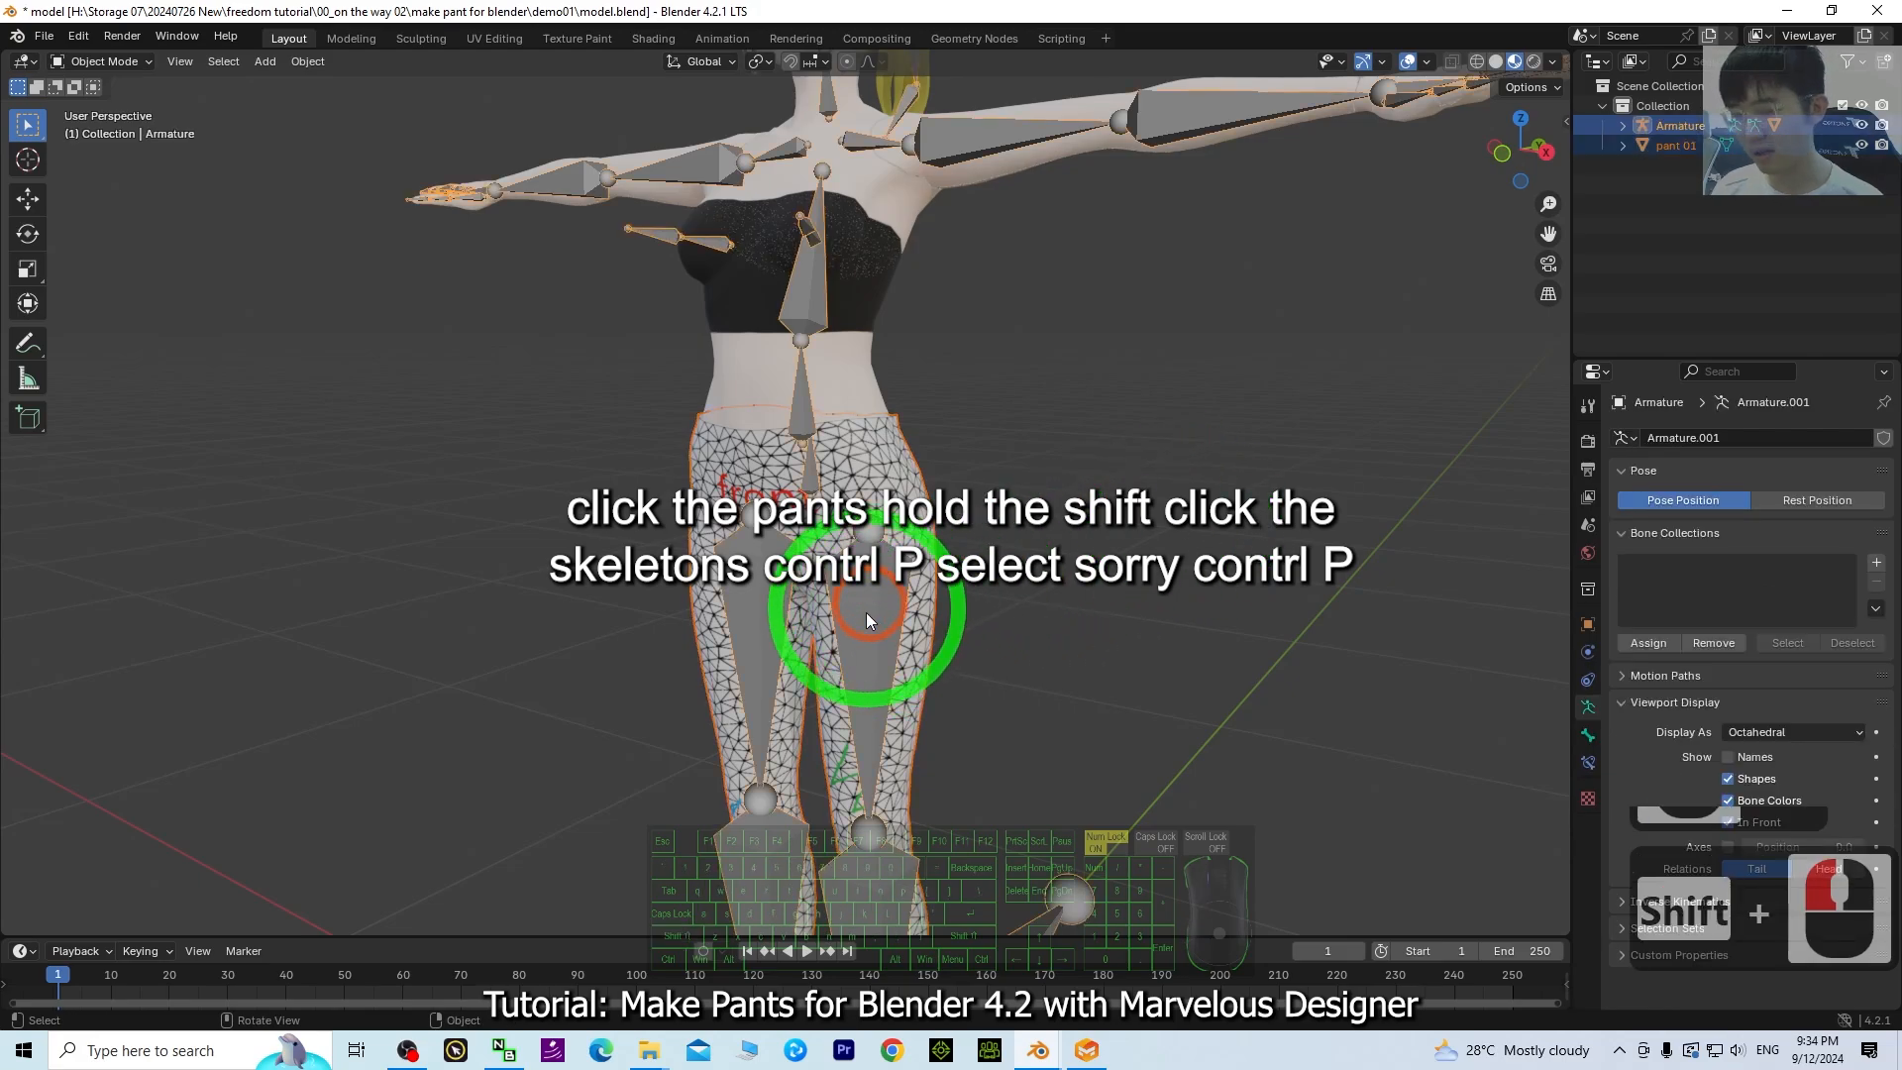
pyautogui.hotkey('ctrl', 'p')
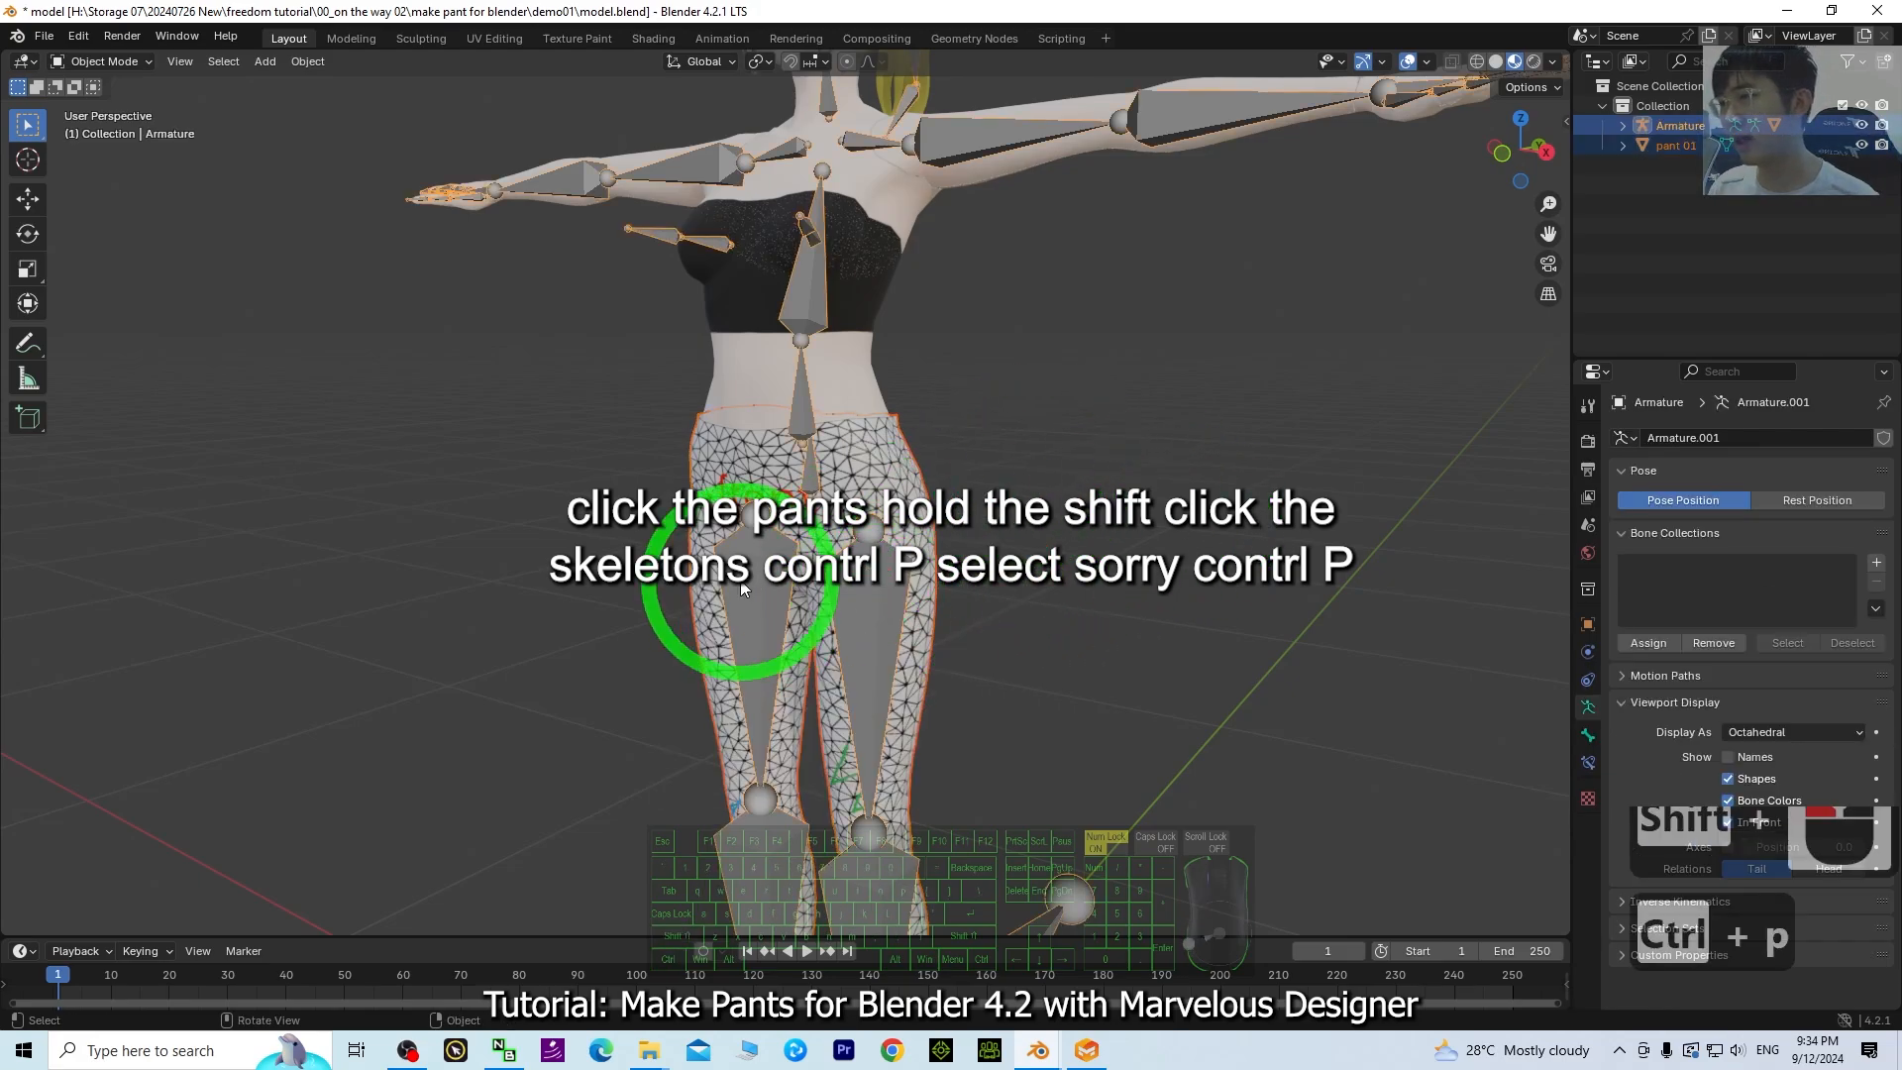
pyautogui.hotkey('ctrl', 'p')
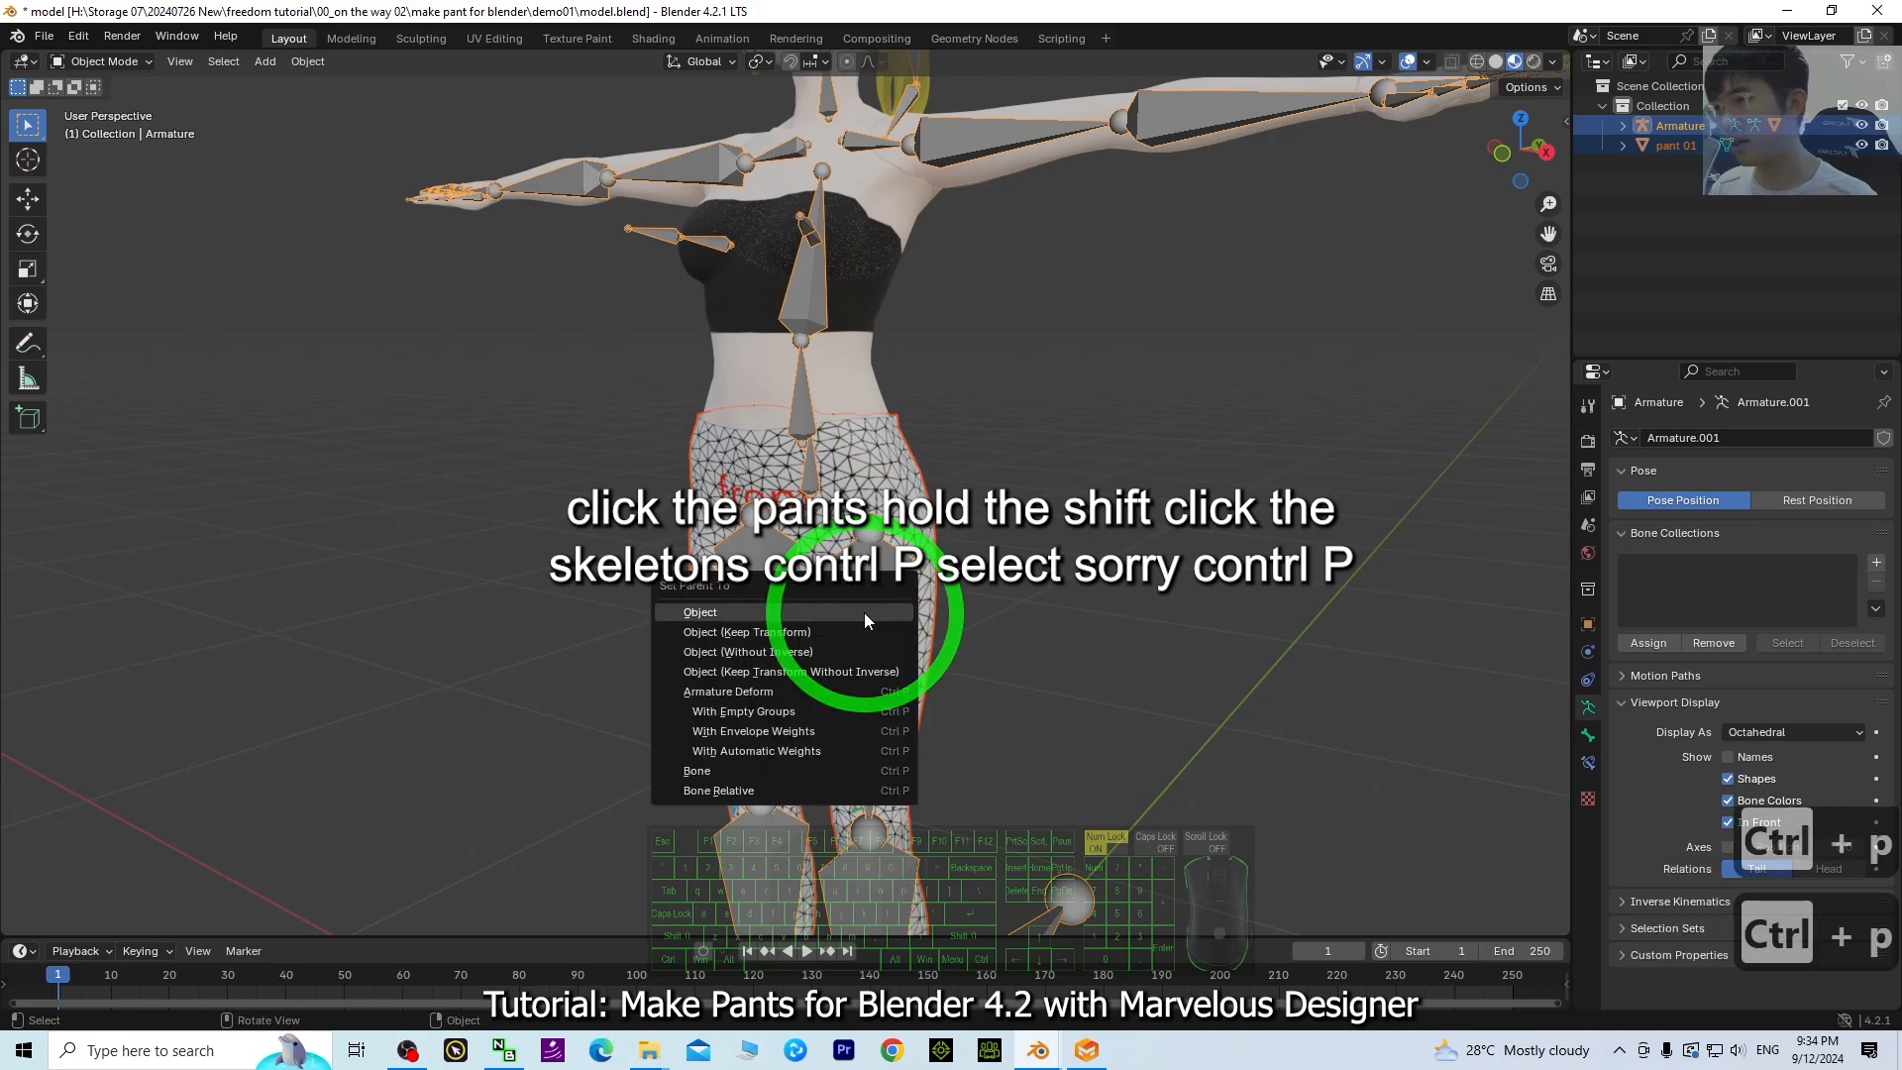
pyautogui.click(729, 693)
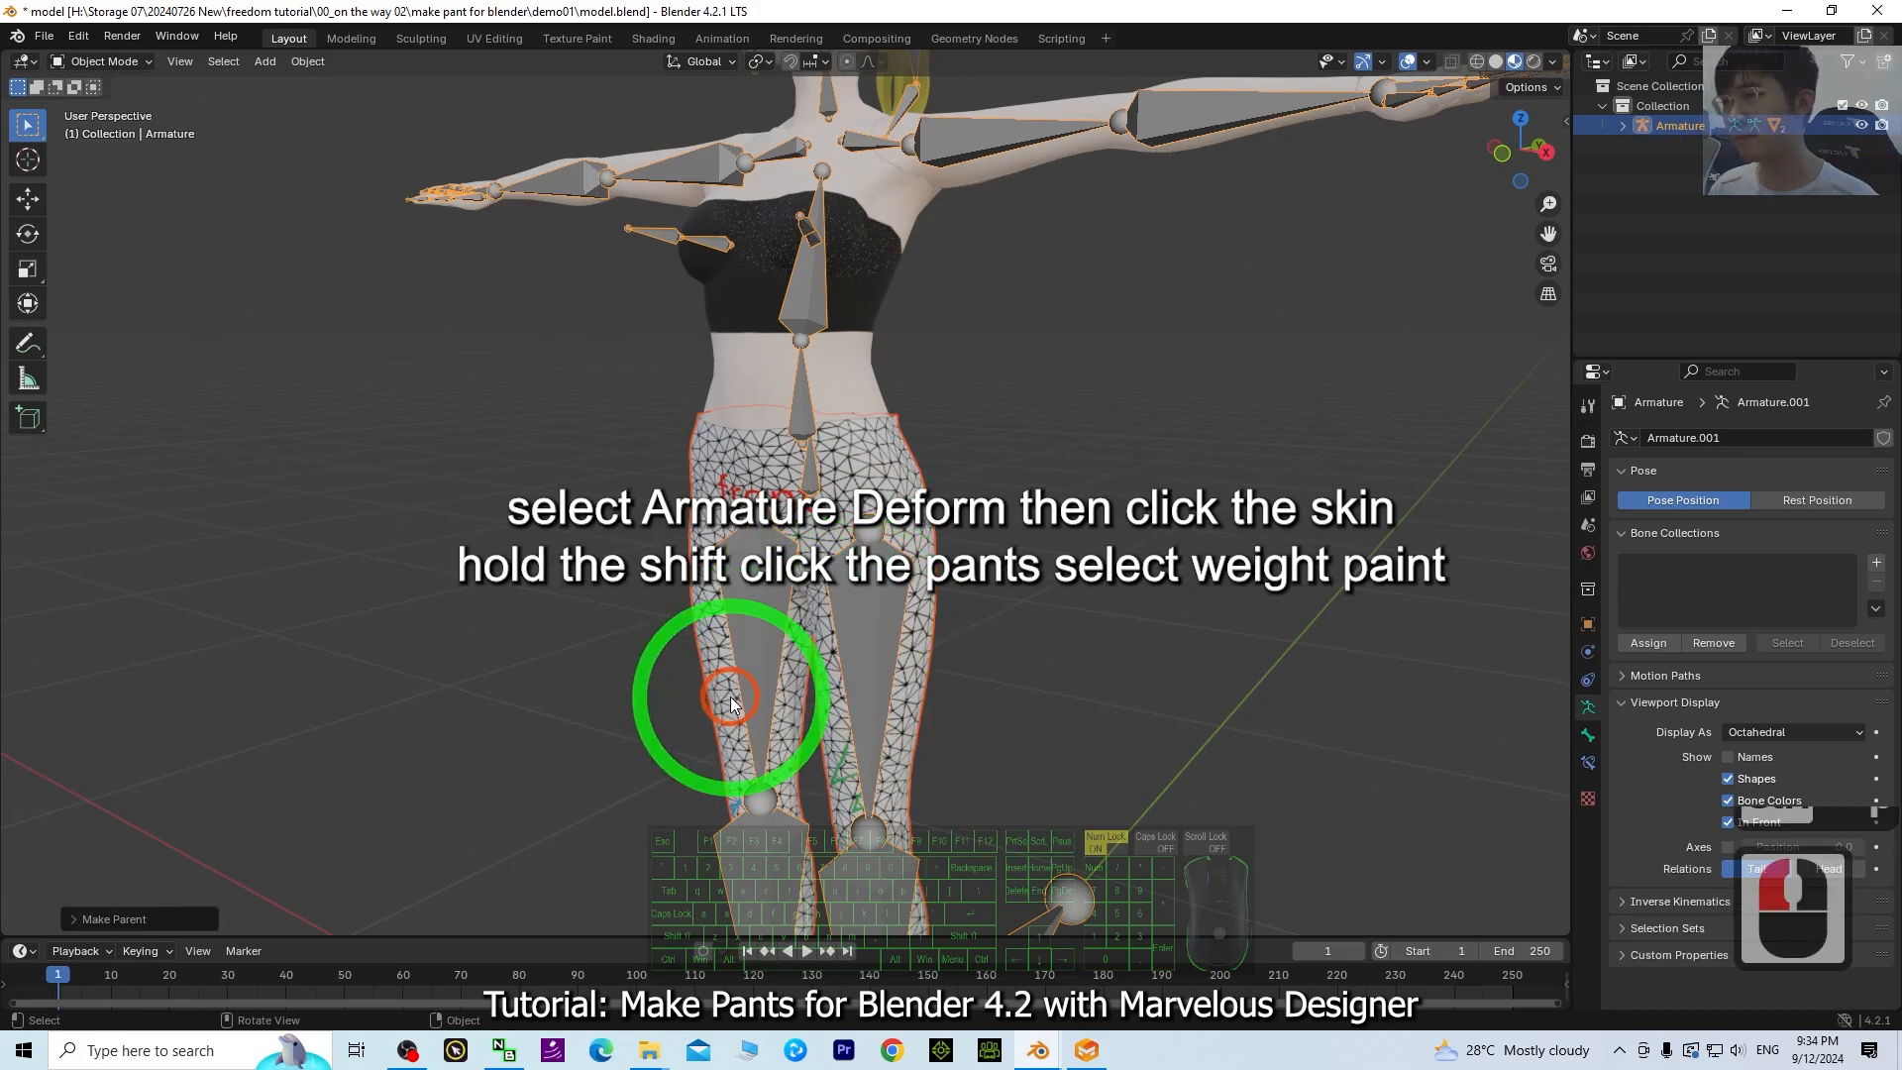
# - Select the avatar's body, add the pants as the active object, and enter Weight Paint mode
pyautogui.click(1195, 495)
pyautogui.click(857, 389)
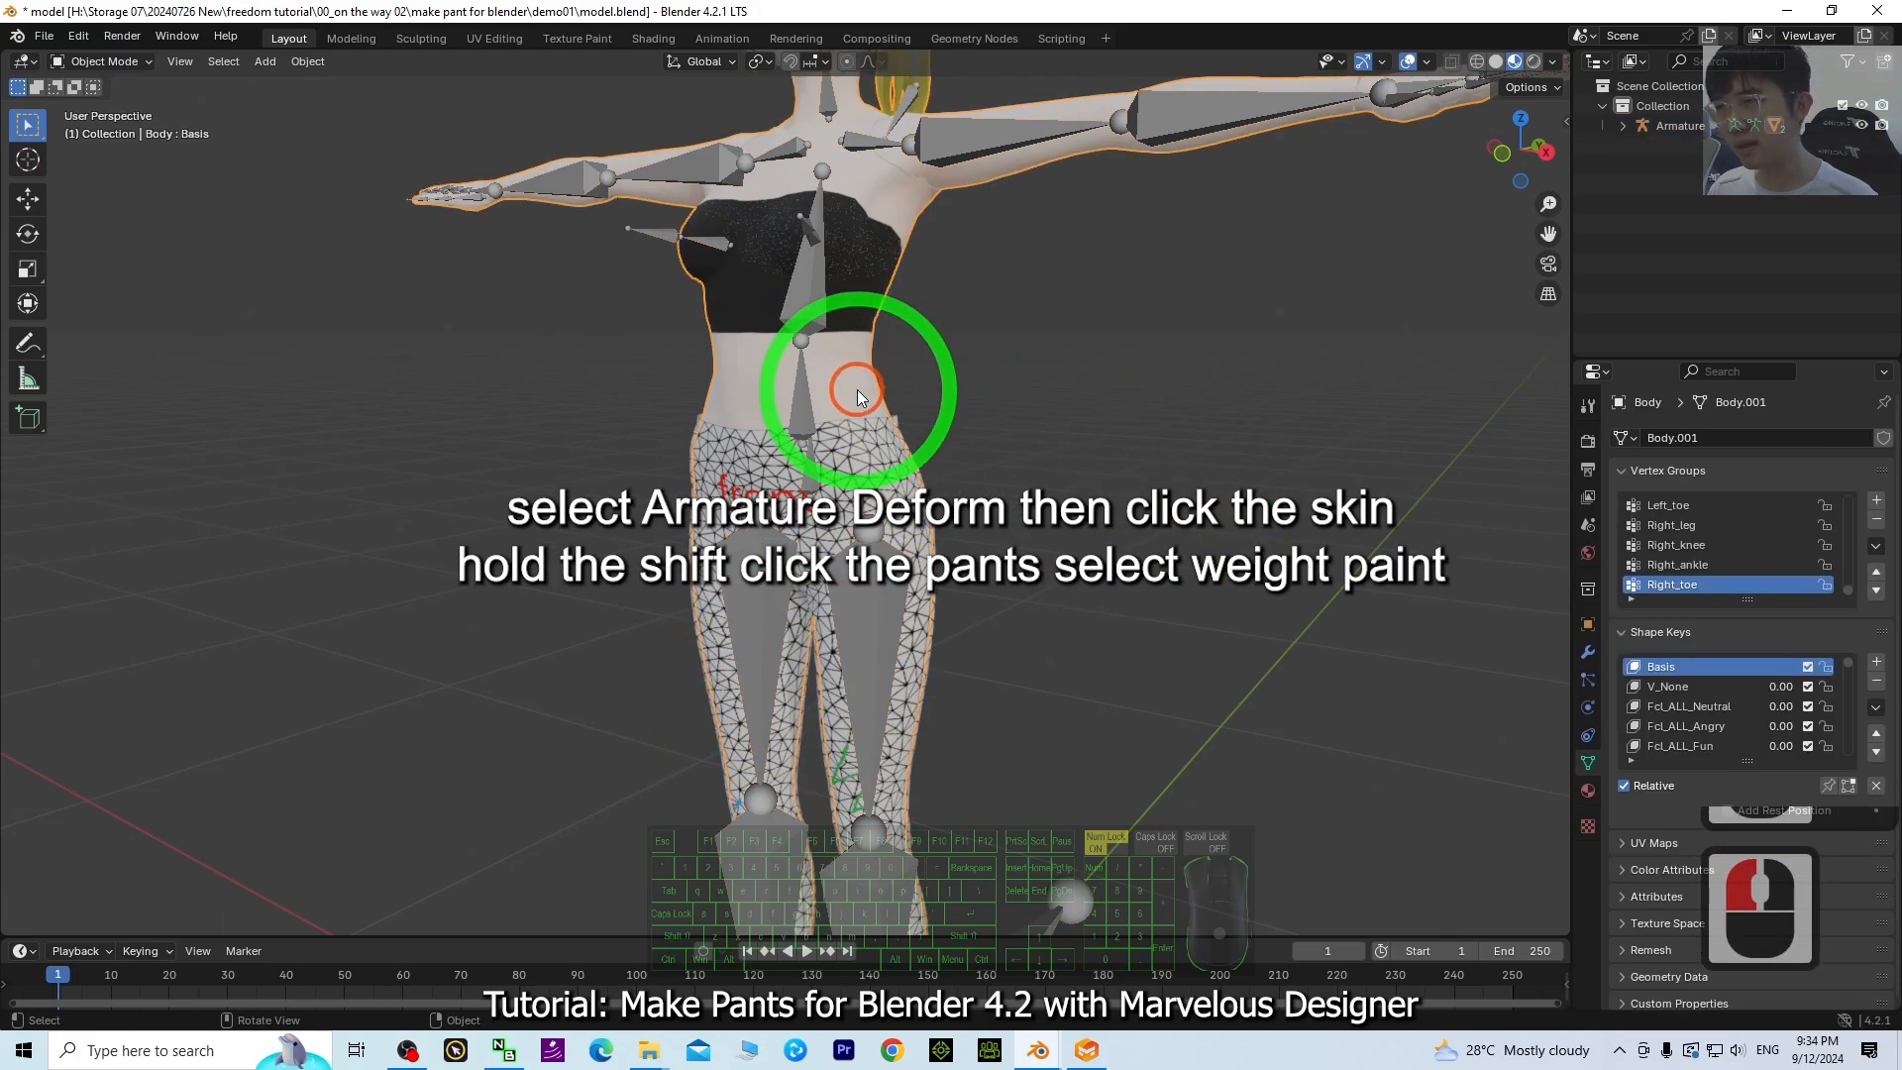
pyautogui.keyDown('shift'); pyautogui.click(863, 457); pyautogui.keyUp('shift')
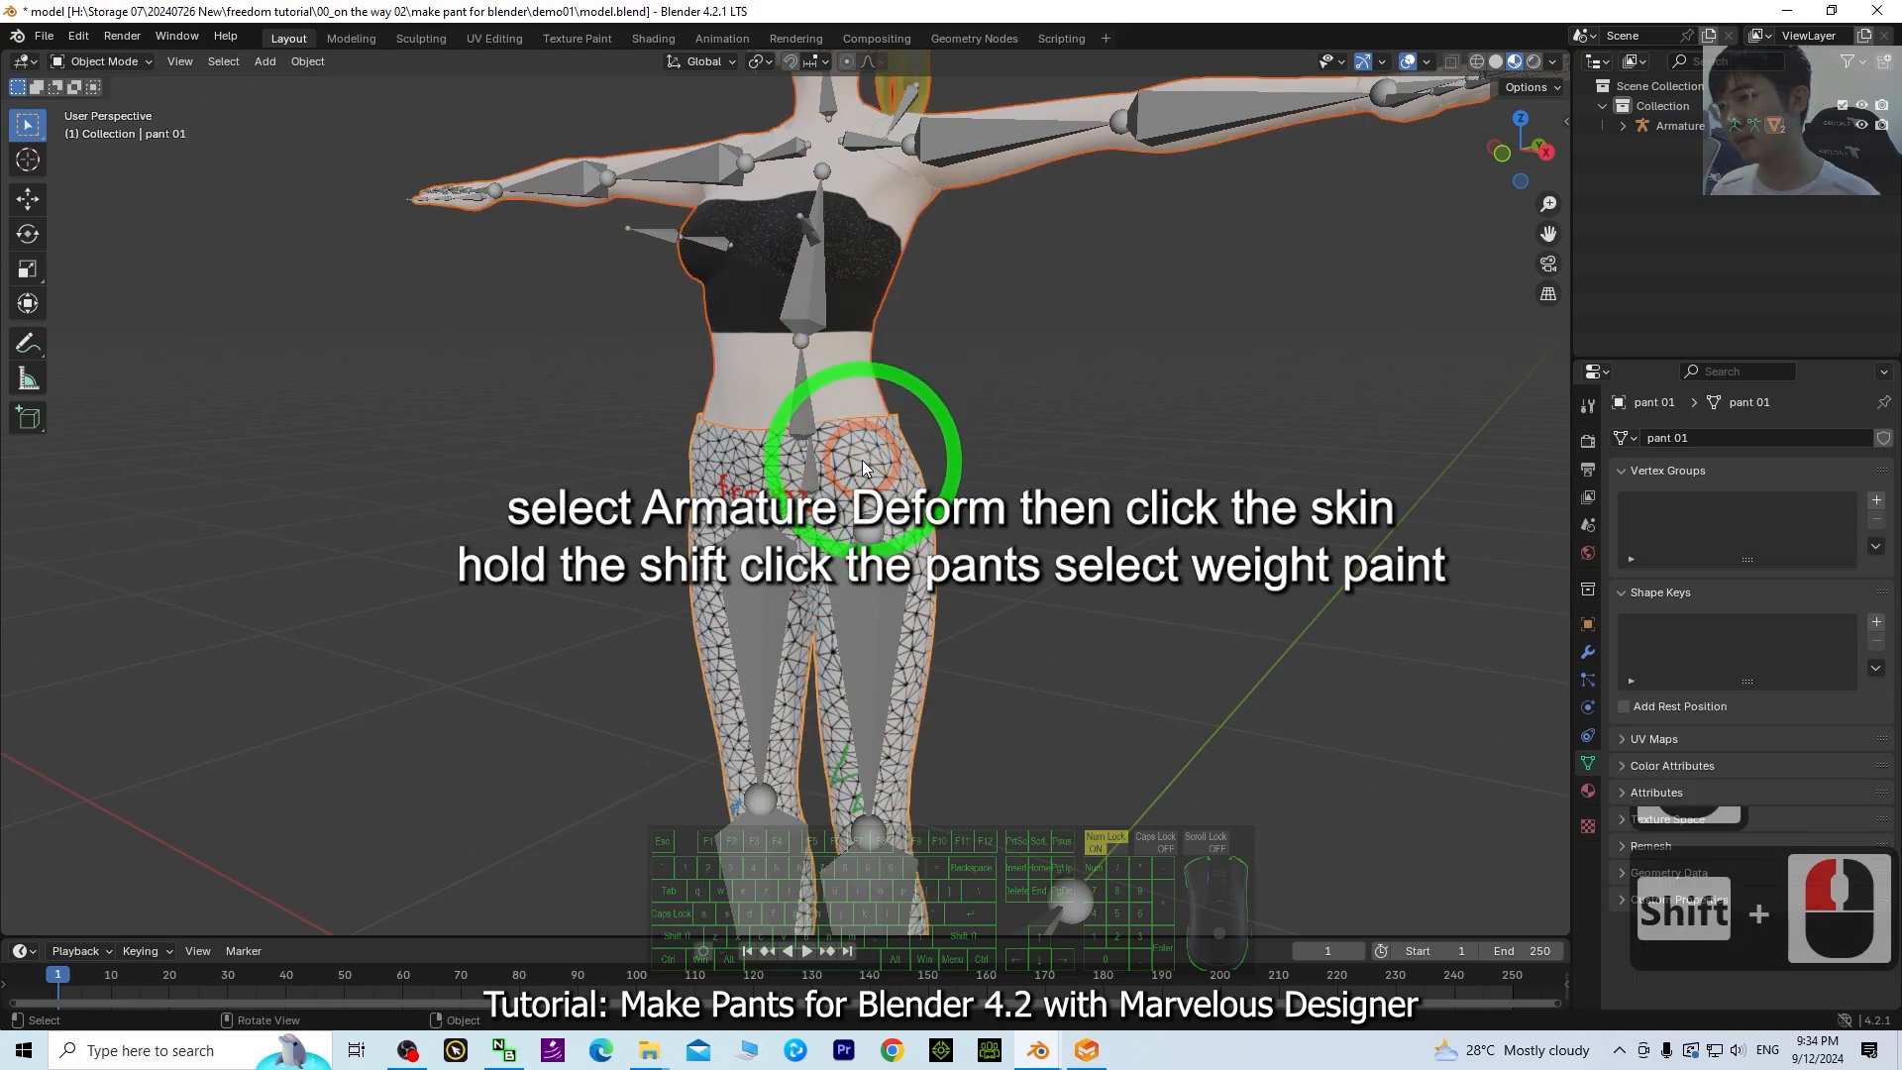
pyautogui.click(109, 61)
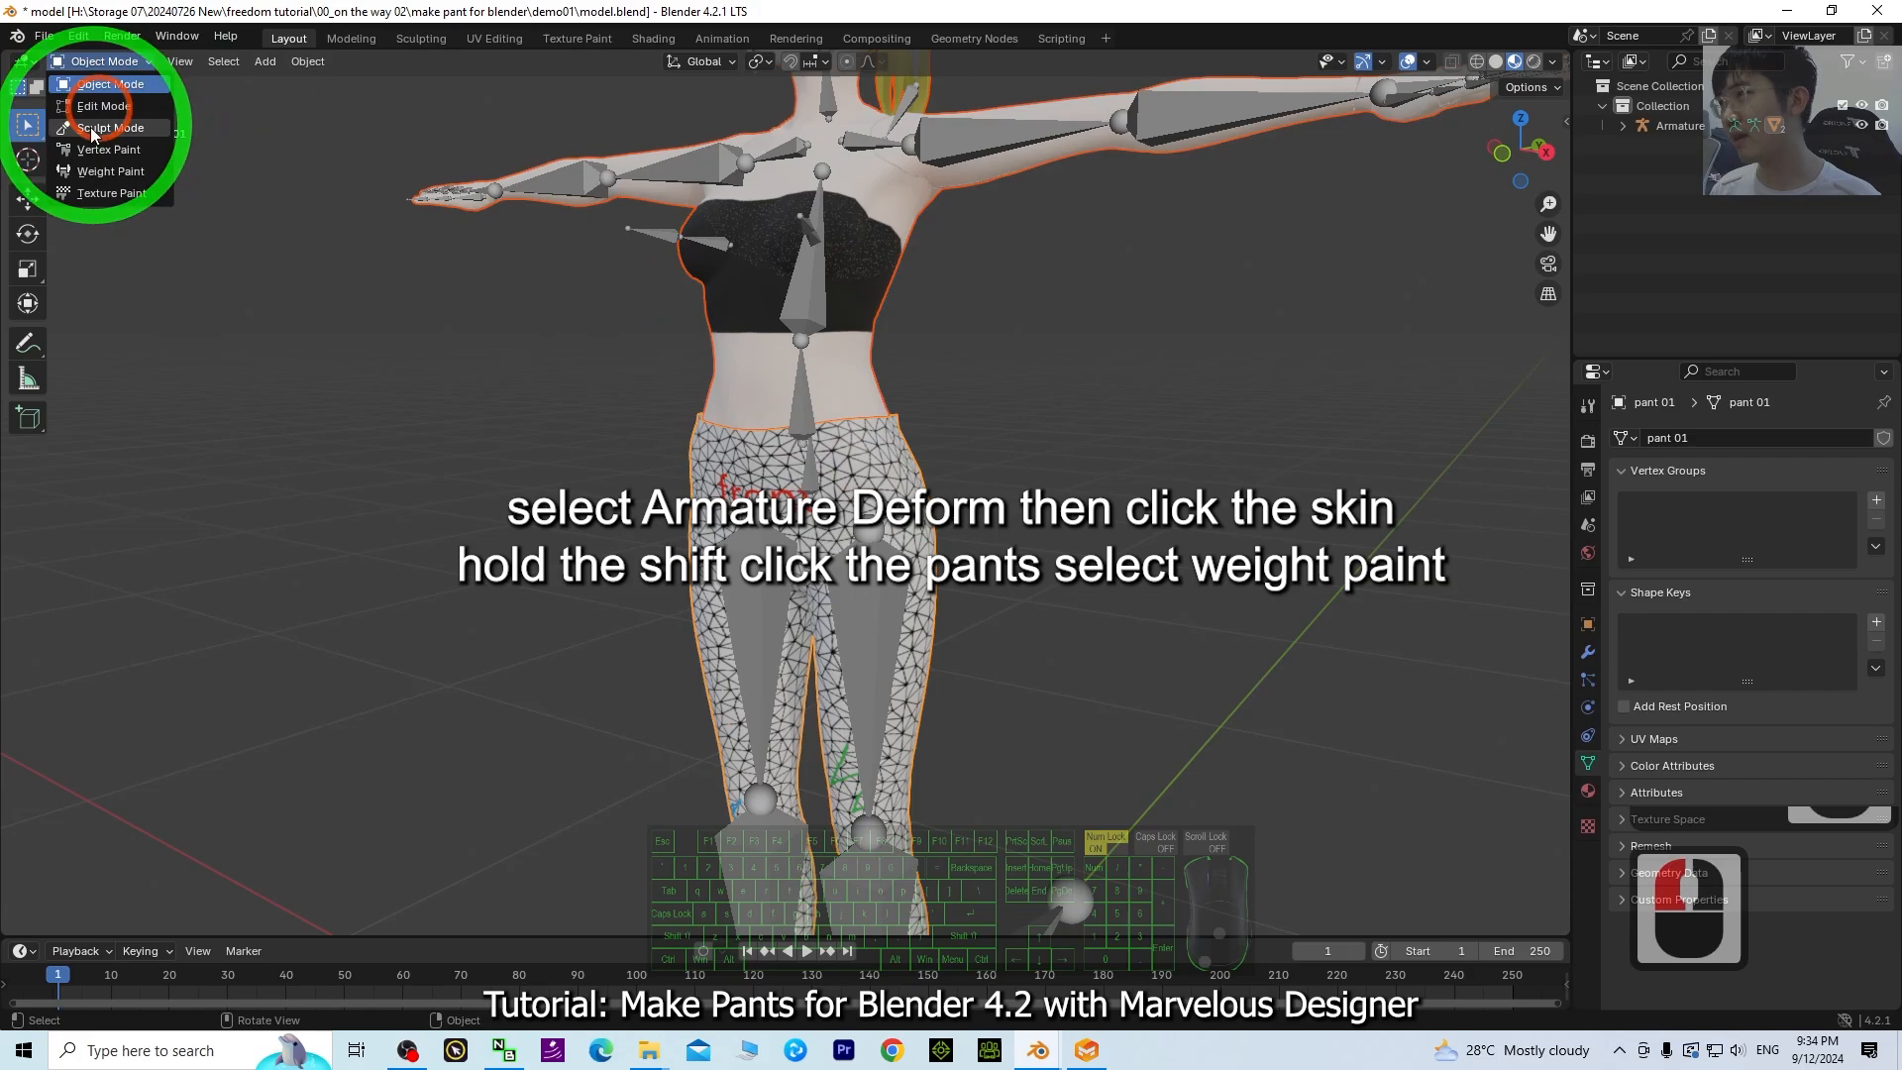
pyautogui.click(110, 171)
pyautogui.scroll(-3, 1146, 403)
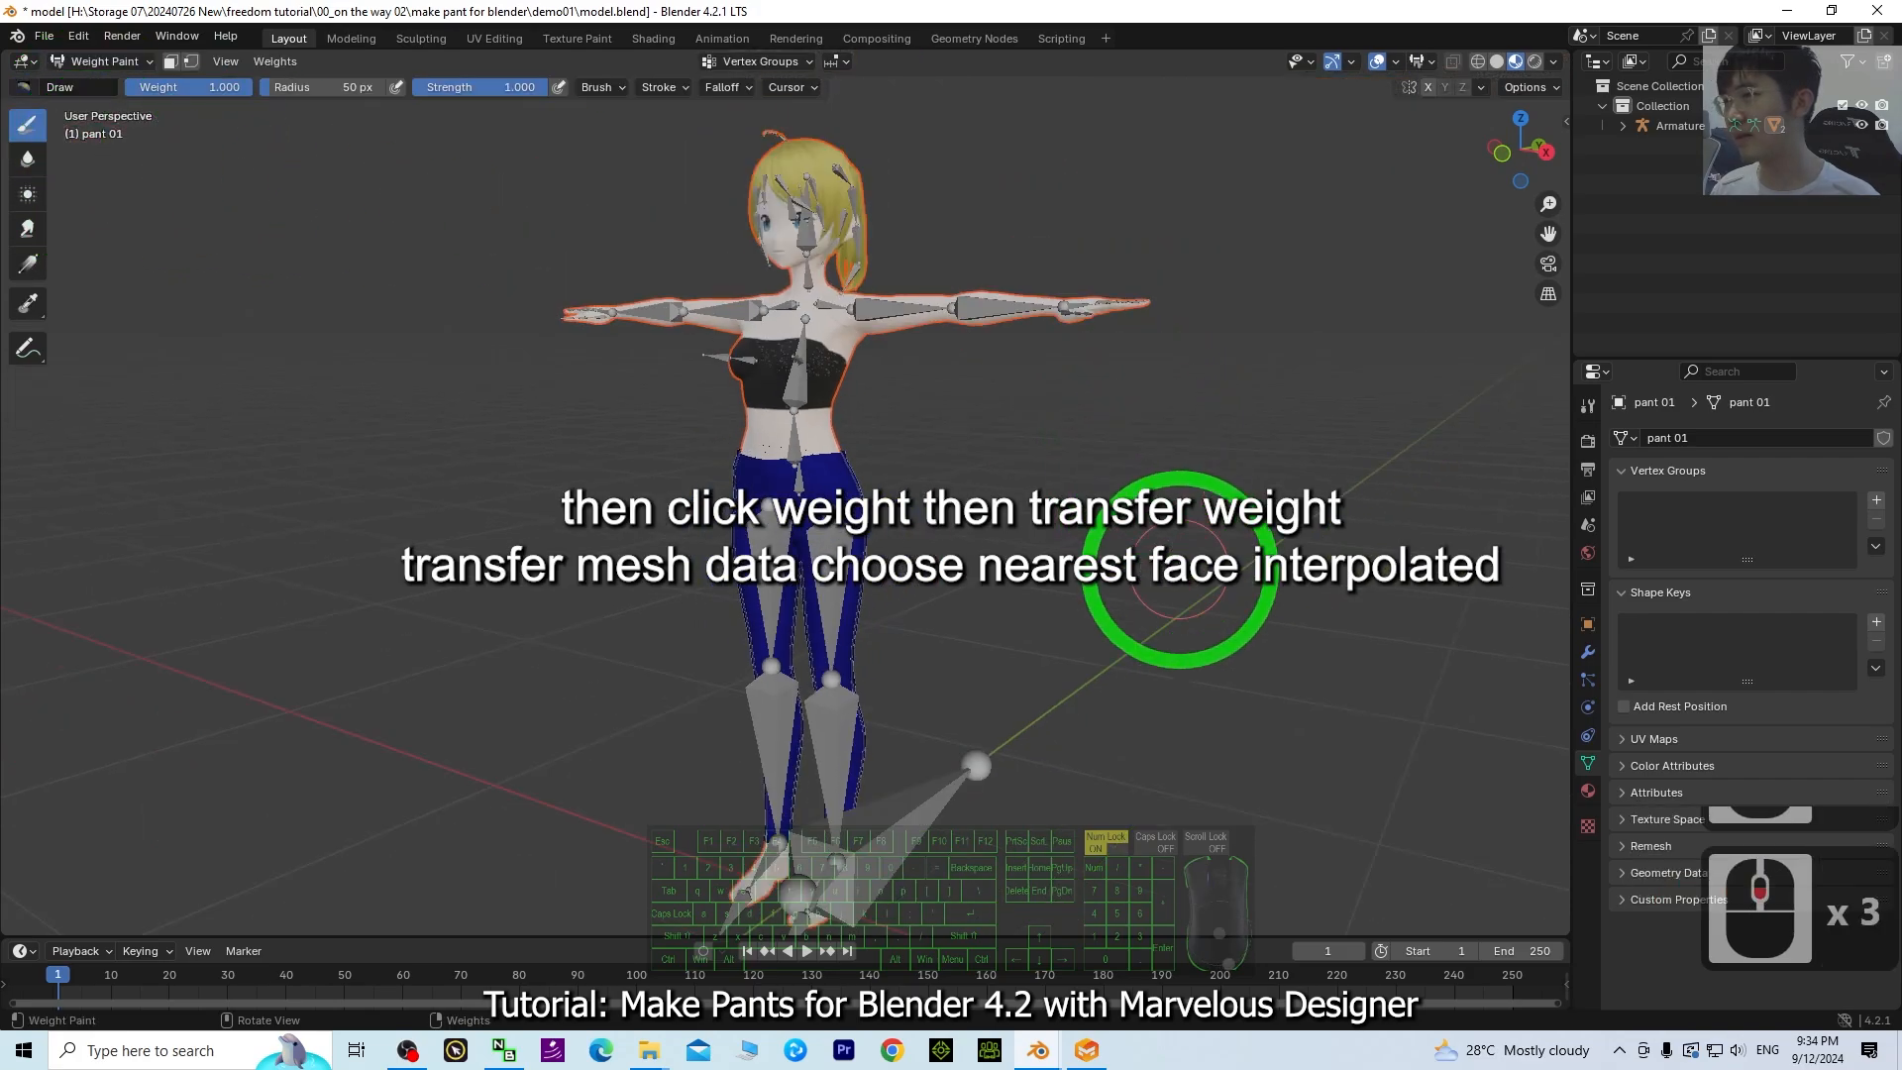
pyautogui.moveTo(1178, 572); pyautogui.dragTo(1281, 607, button='middle')
# - Transfer the body's weights to the pants using Nearest Face Interpolated vertex mapping and a 5 m ray radius
pyautogui.click(269, 64)
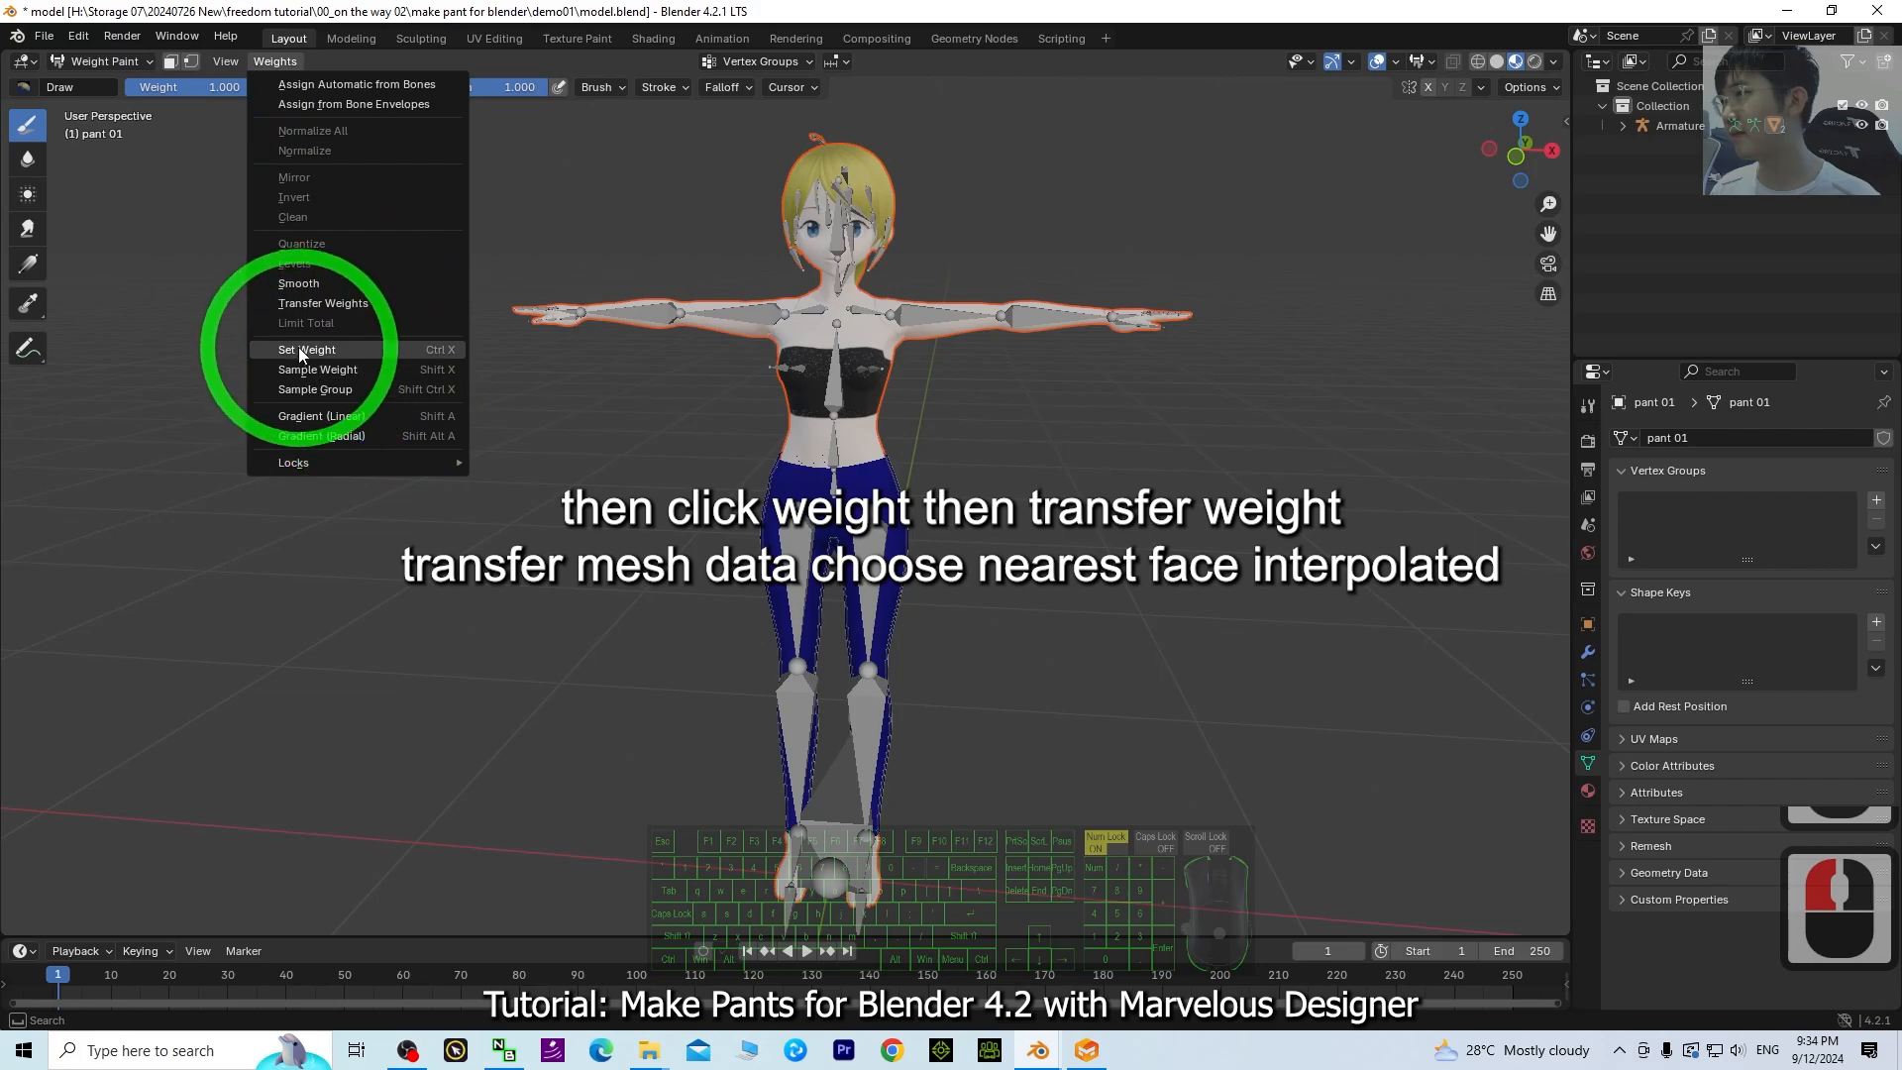
pyautogui.click(337, 300)
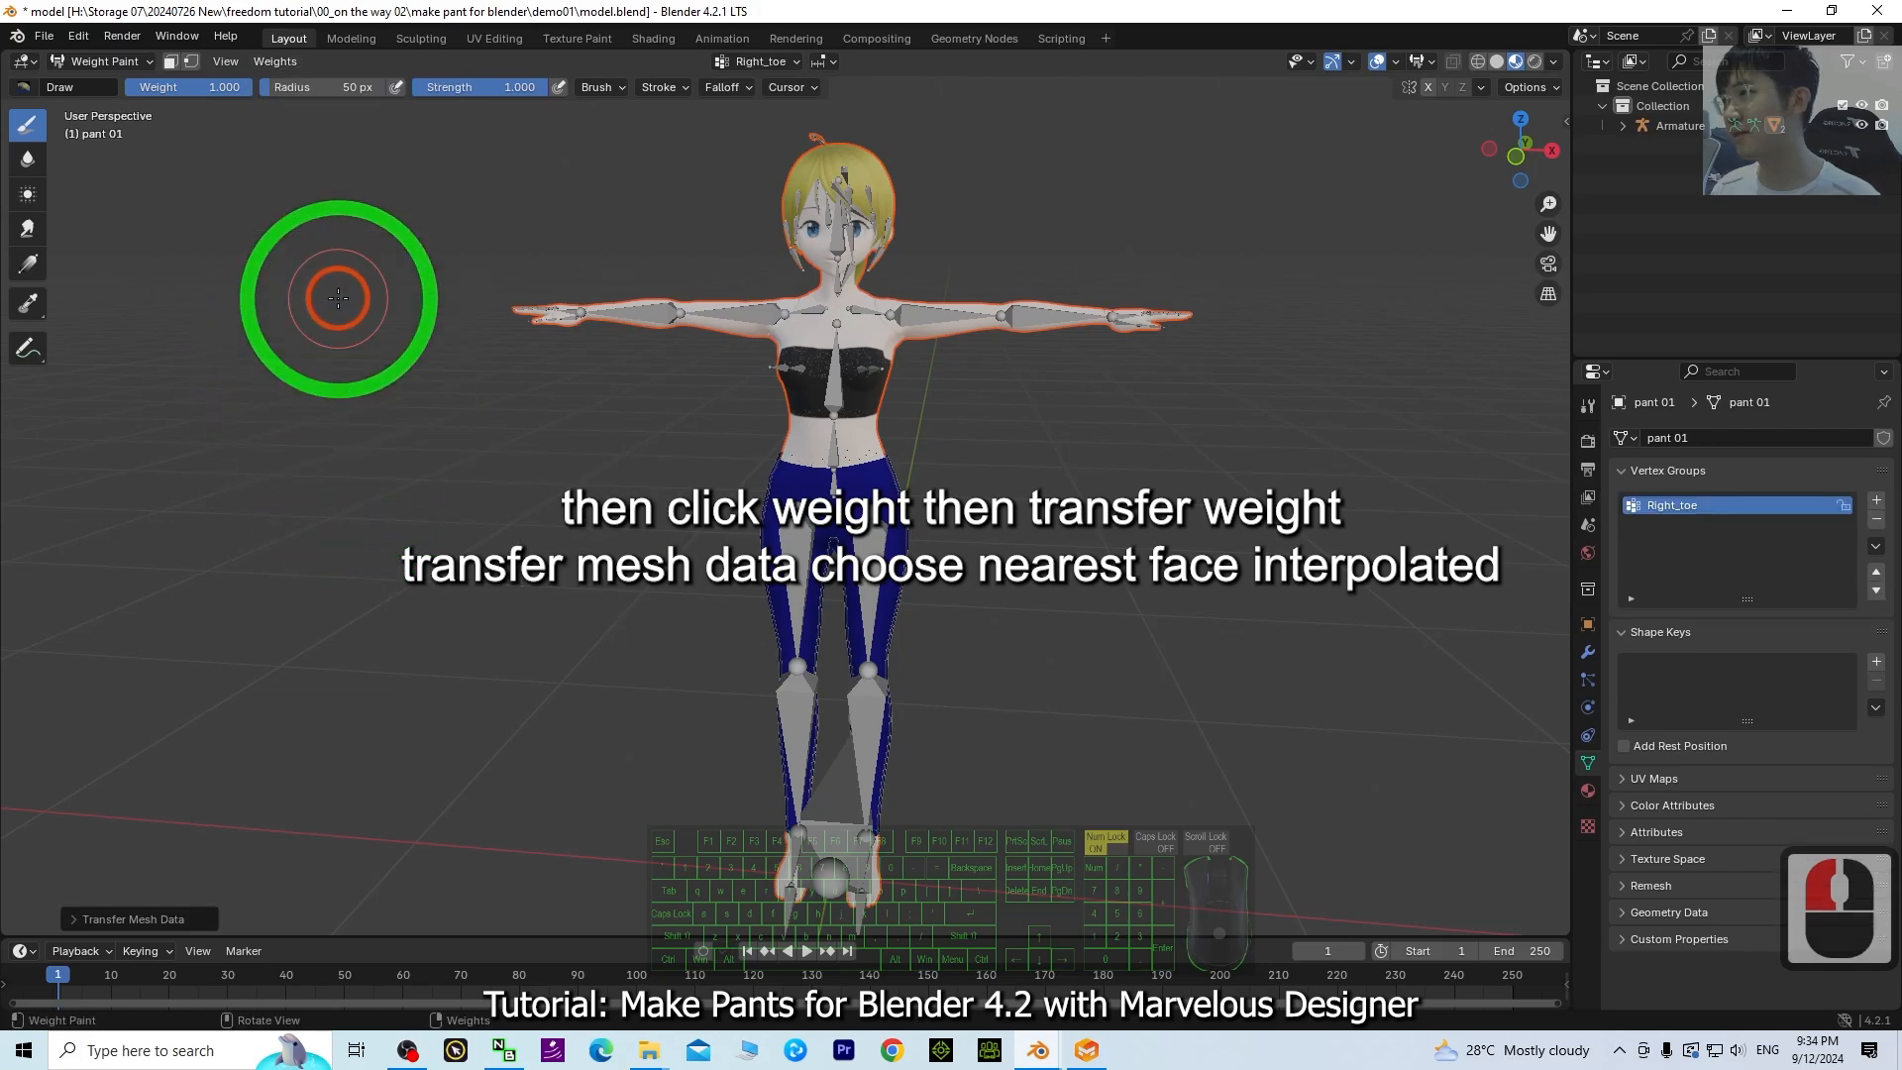
pyautogui.click(117, 919)
pyautogui.click(242, 739)
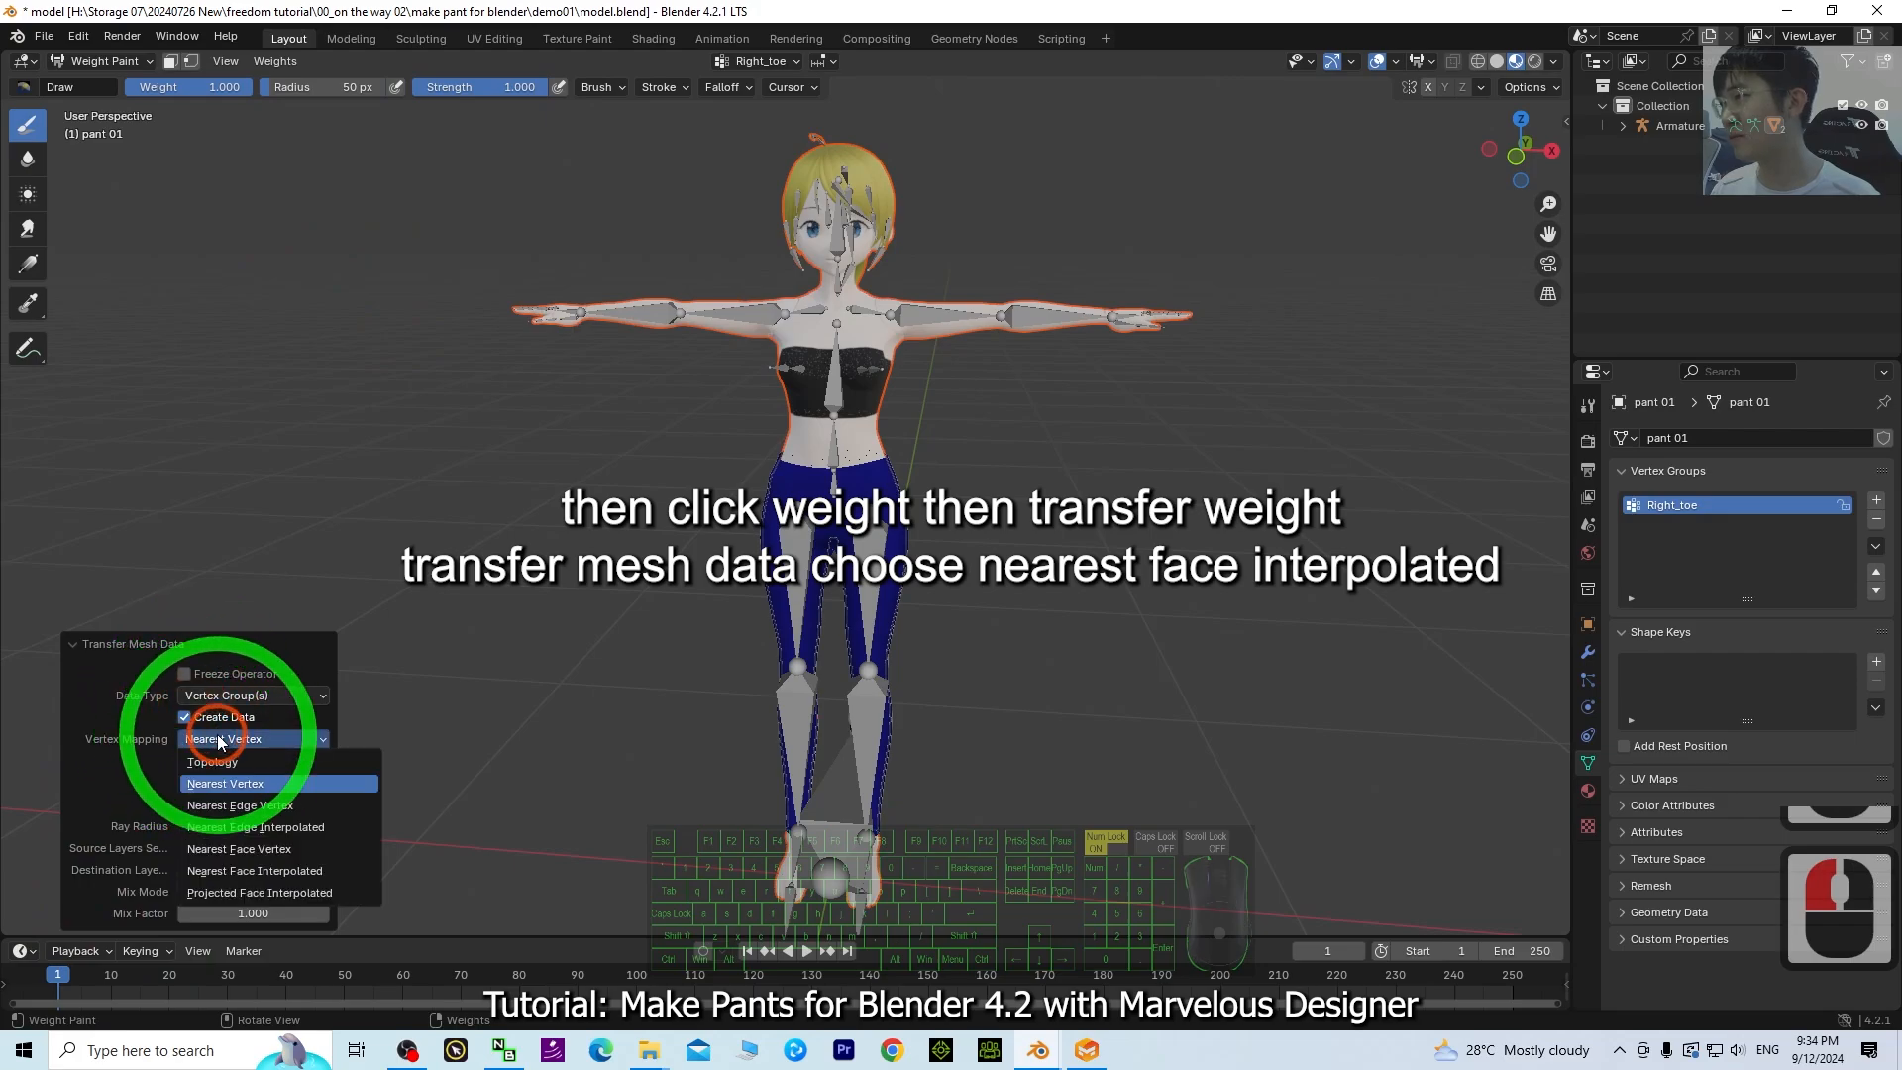
pyautogui.click(272, 872)
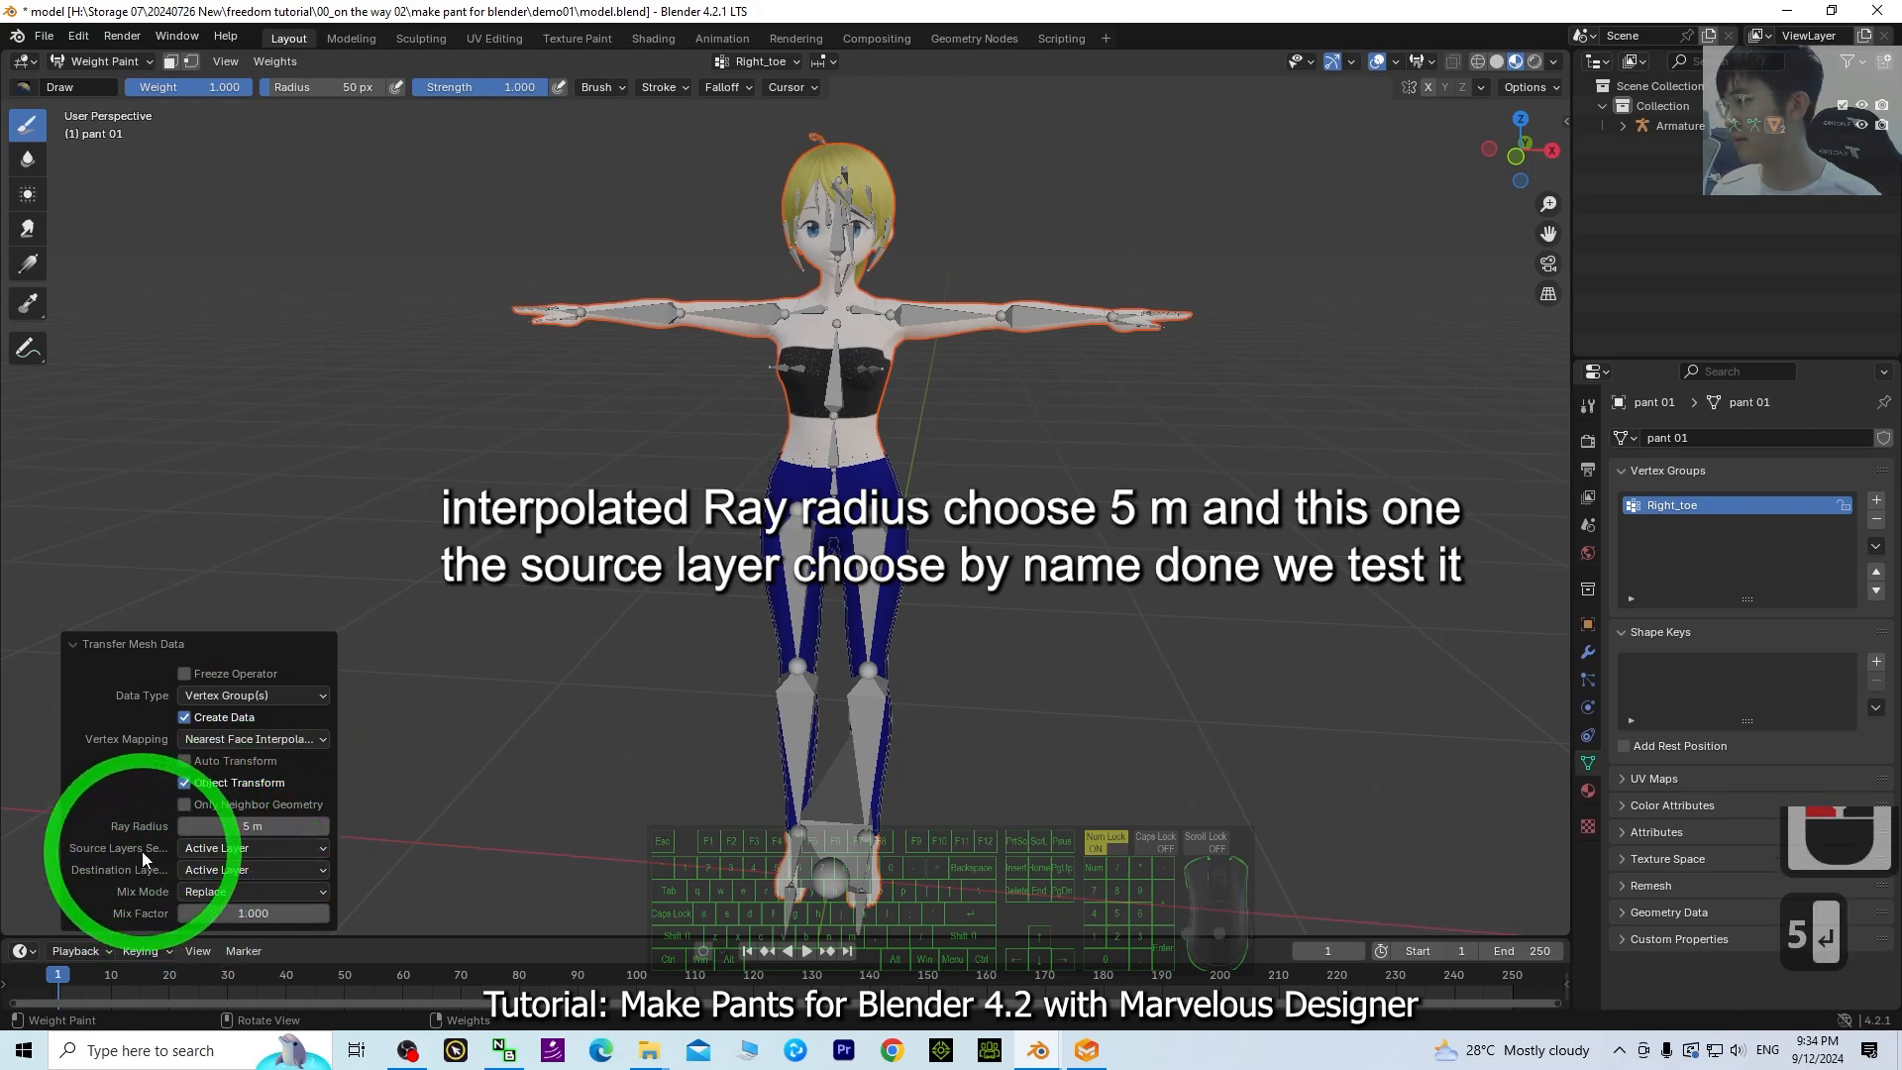
# - Set the weight transfer's source layers selection to By Name
pyautogui.click(246, 848)
pyautogui.click(242, 847)
pyautogui.click(240, 848)
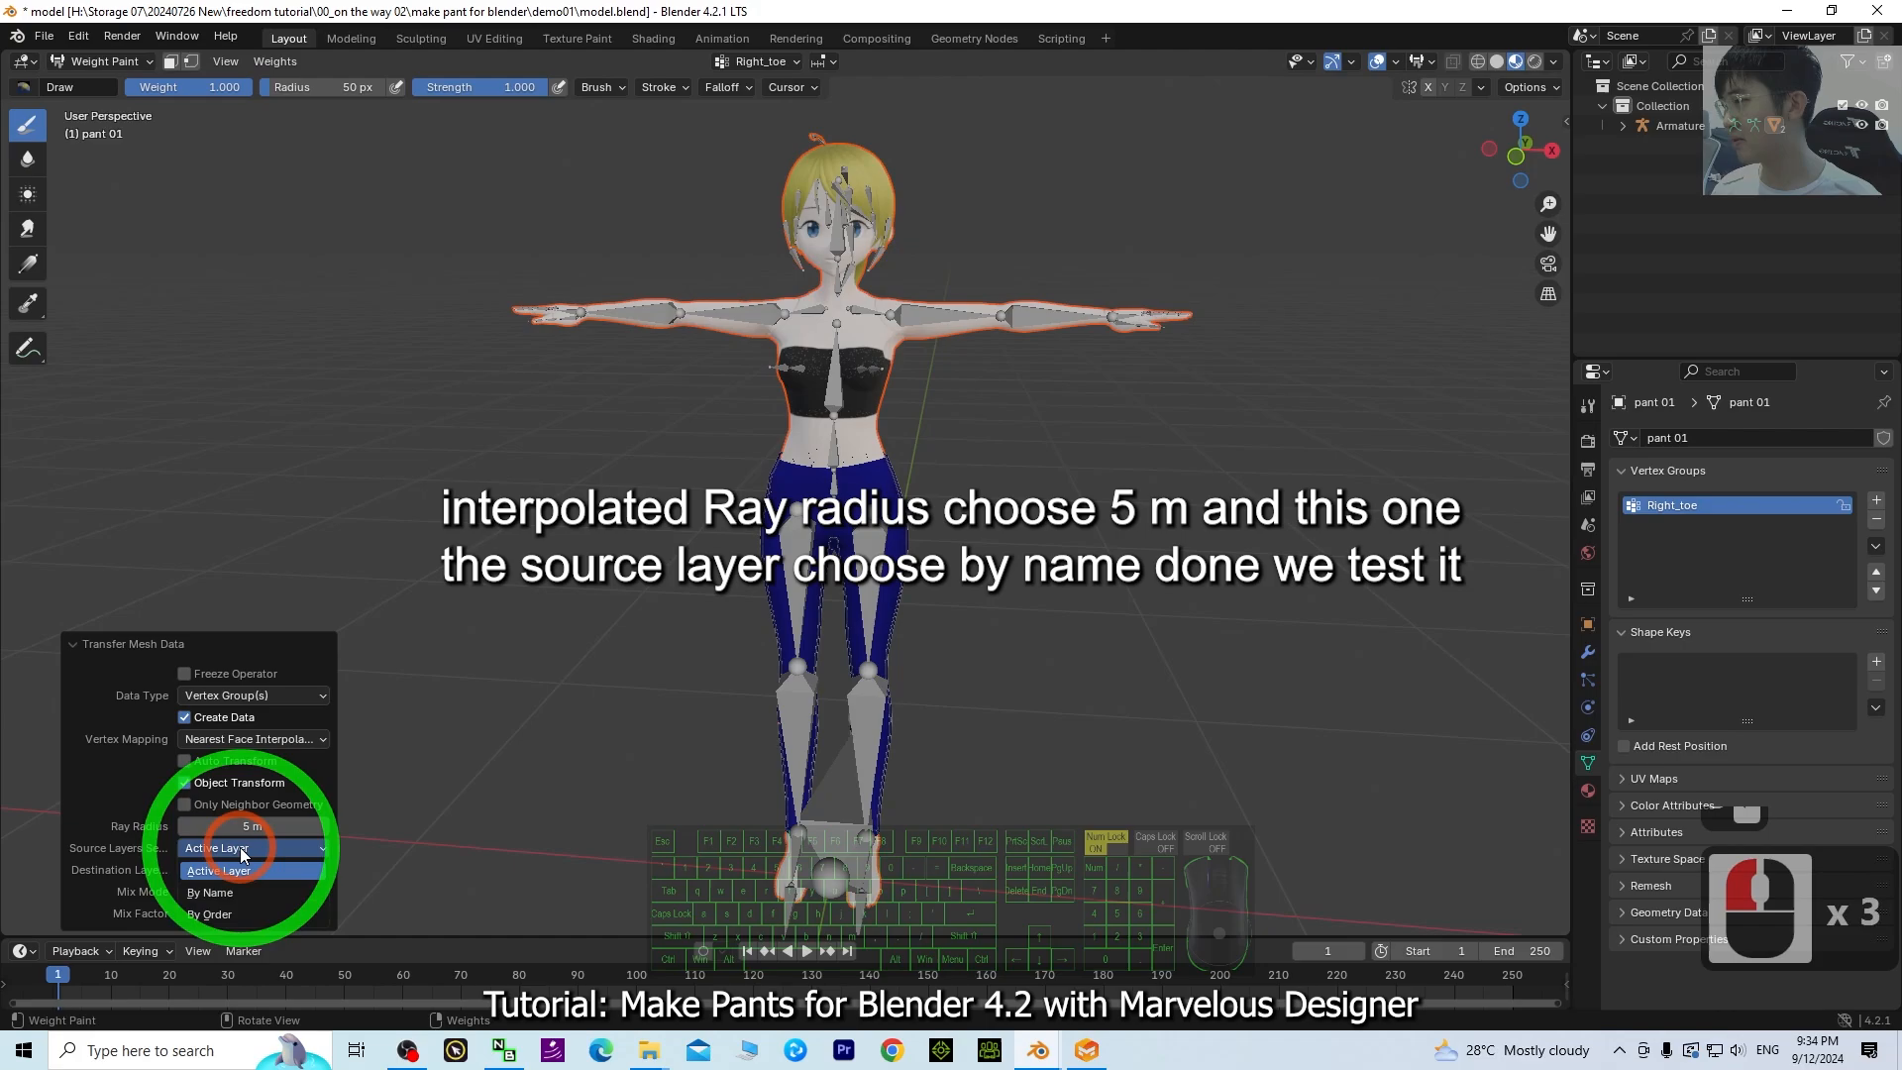
pyautogui.click(211, 891)
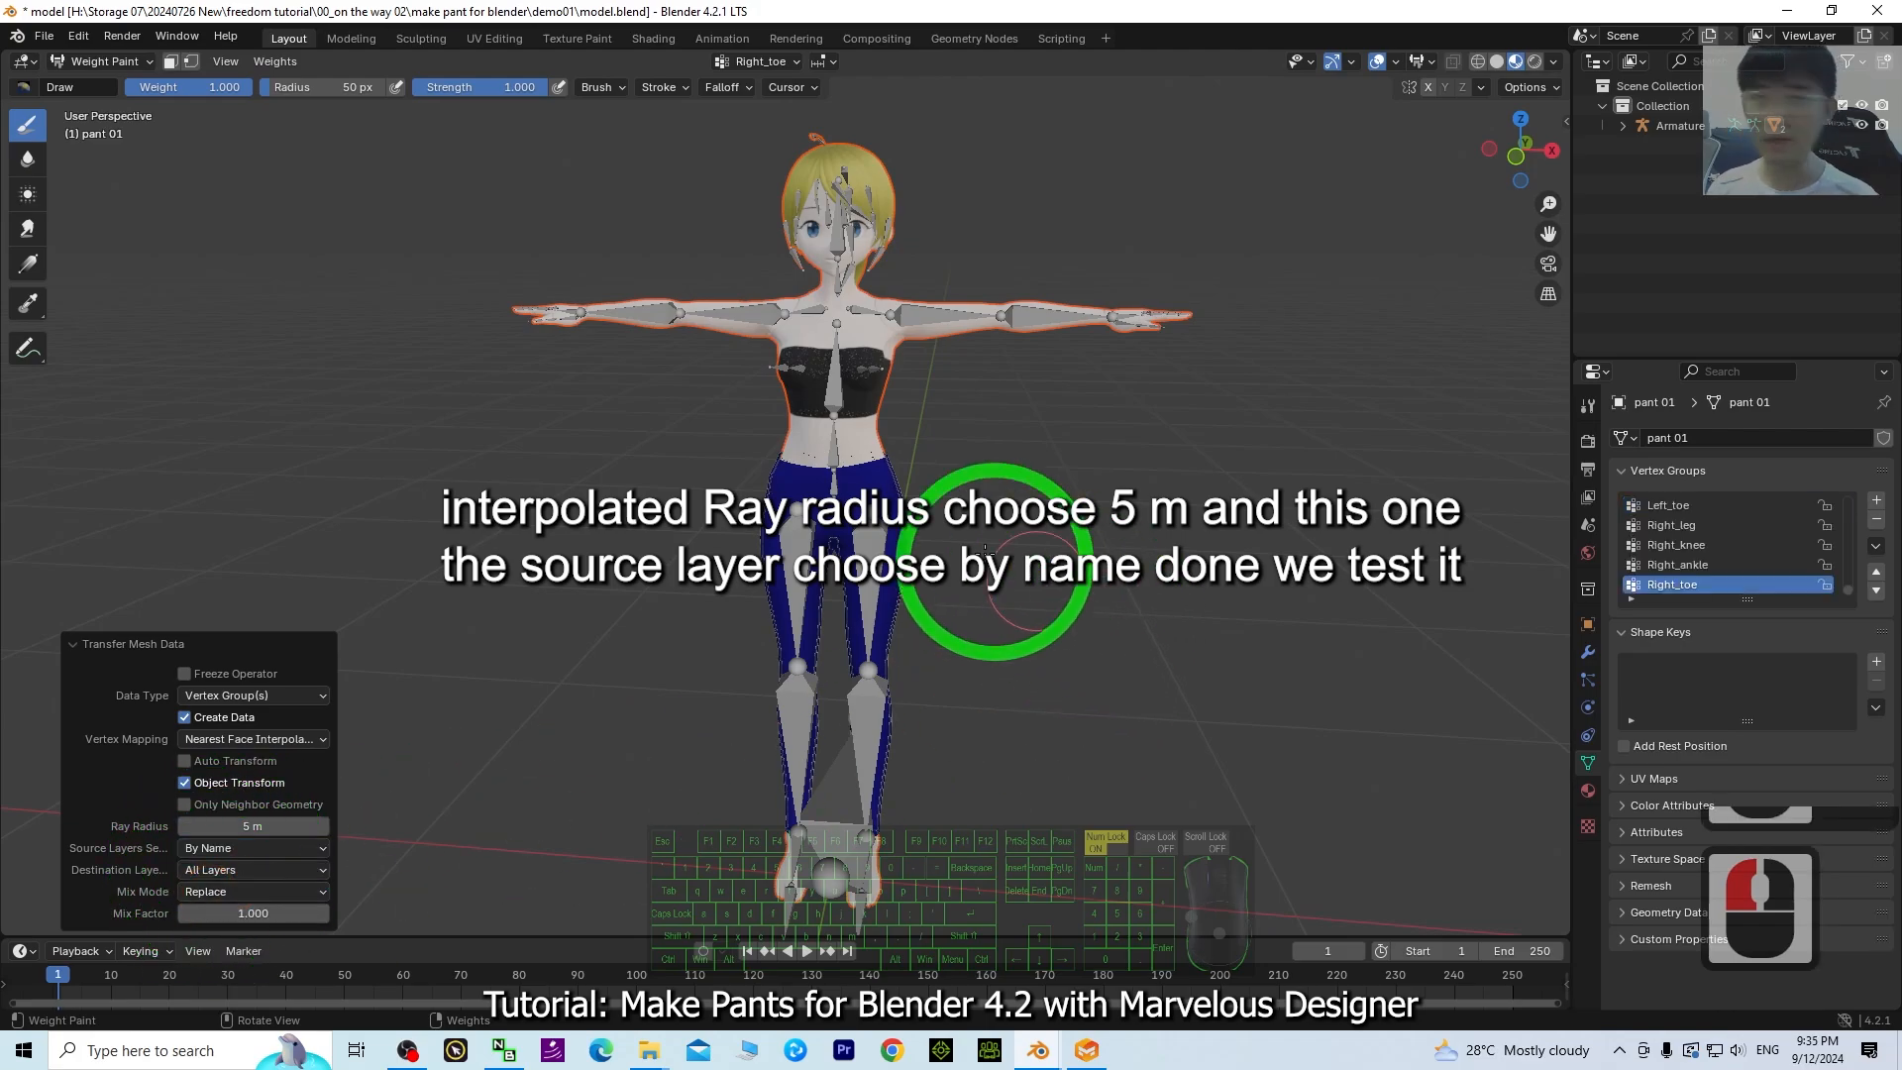
# - Return to Object Mode and select the avatar's armature around the pants
pyautogui.click(387, 416)
pyautogui.click(142, 64)
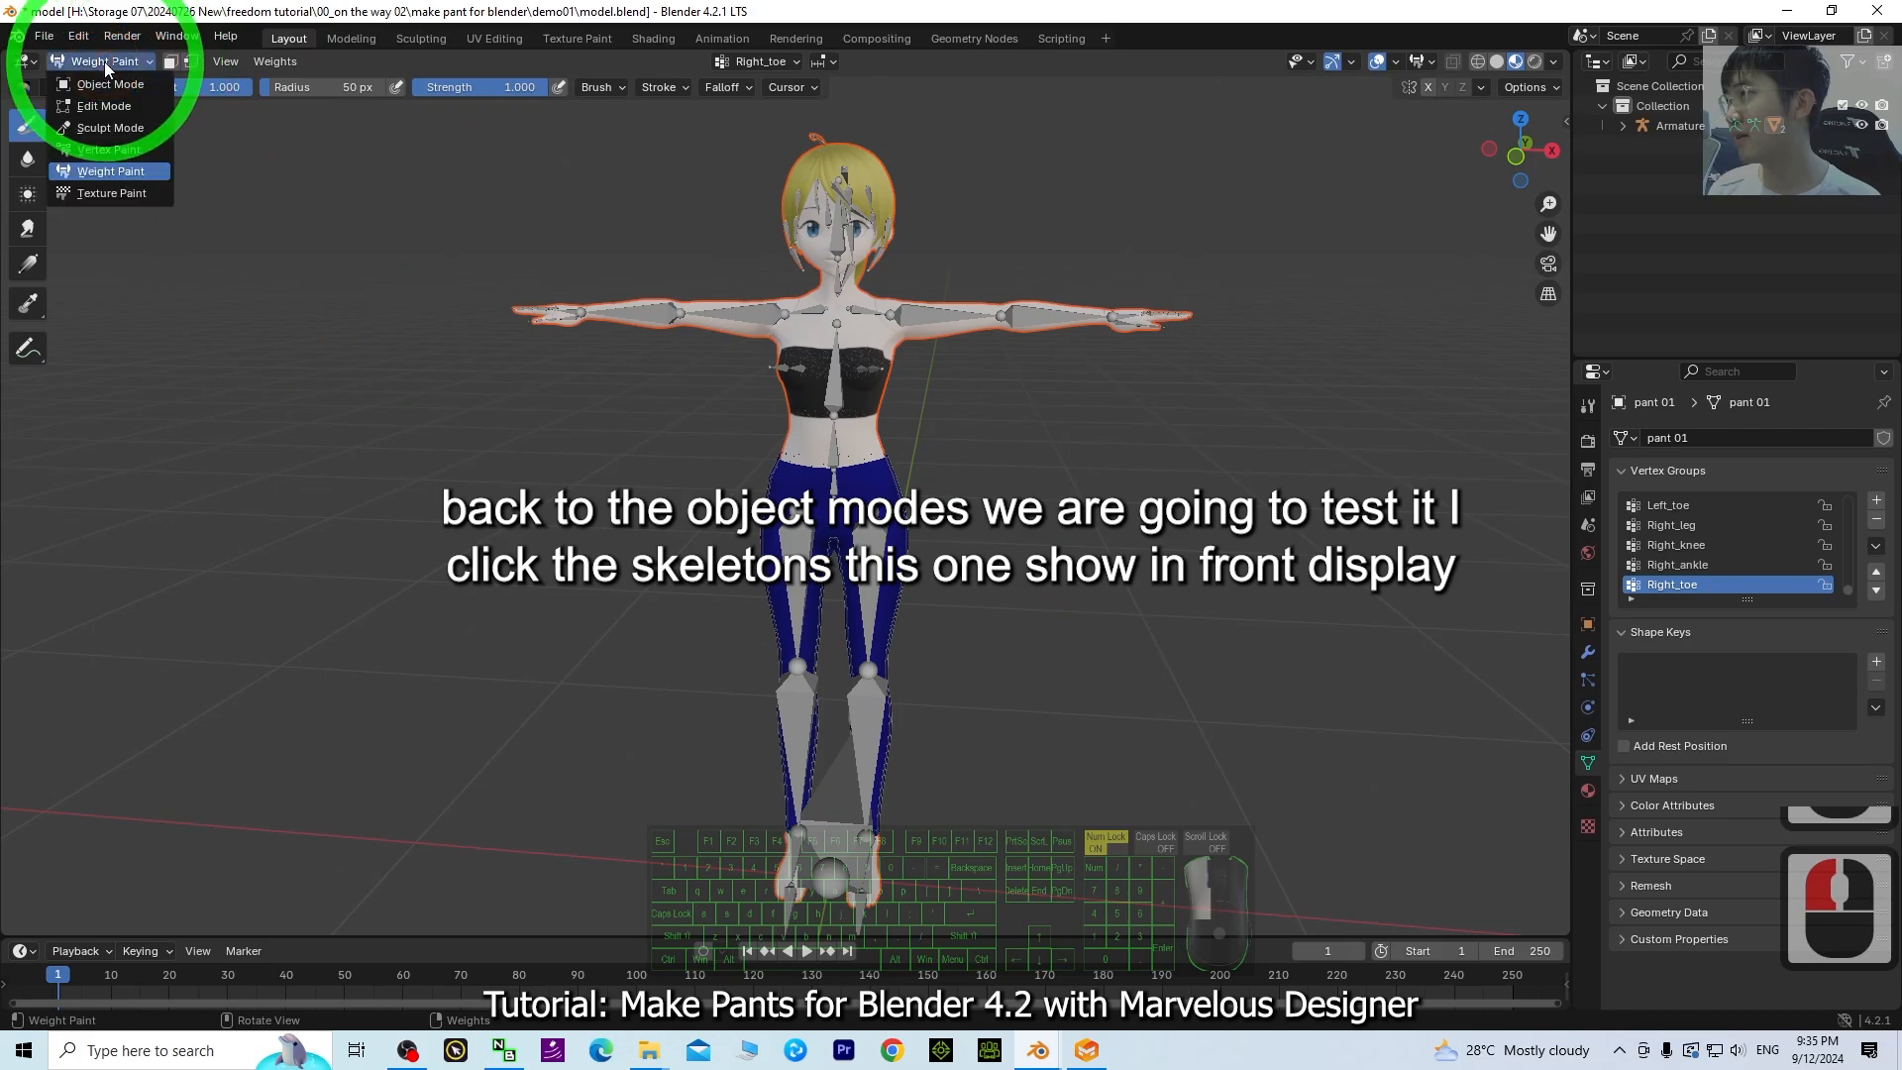
pyautogui.click(94, 74)
pyautogui.click(972, 519)
pyautogui.moveTo(1222, 634); pyautogui.dragTo(1120, 498, button='middle')
pyautogui.scroll(3, 1102, 640)
pyautogui.click(886, 430)
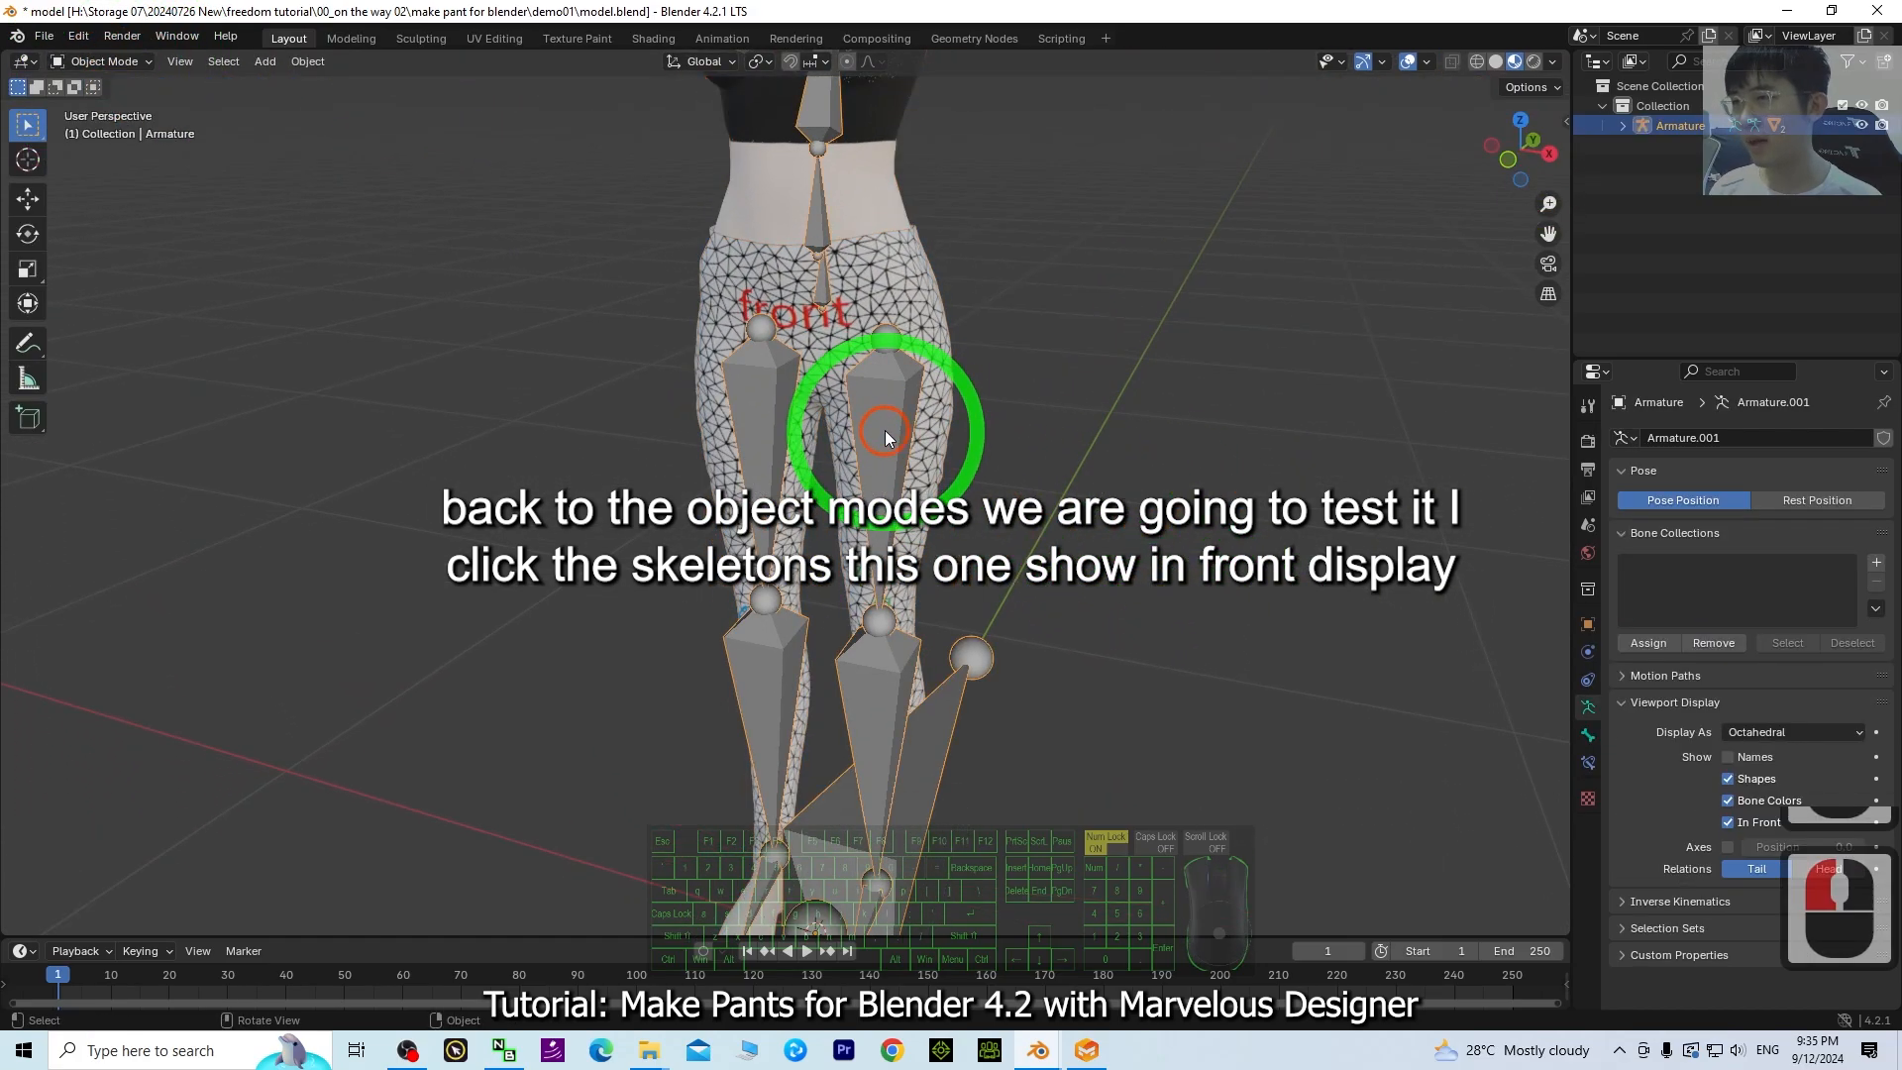
# - Toggle the armature's In Front display off and on to compare how the bones show against the pants
pyautogui.click(1713, 701)
pyautogui.click(1732, 826)
pyautogui.click(1730, 824)
pyautogui.click(1731, 824)
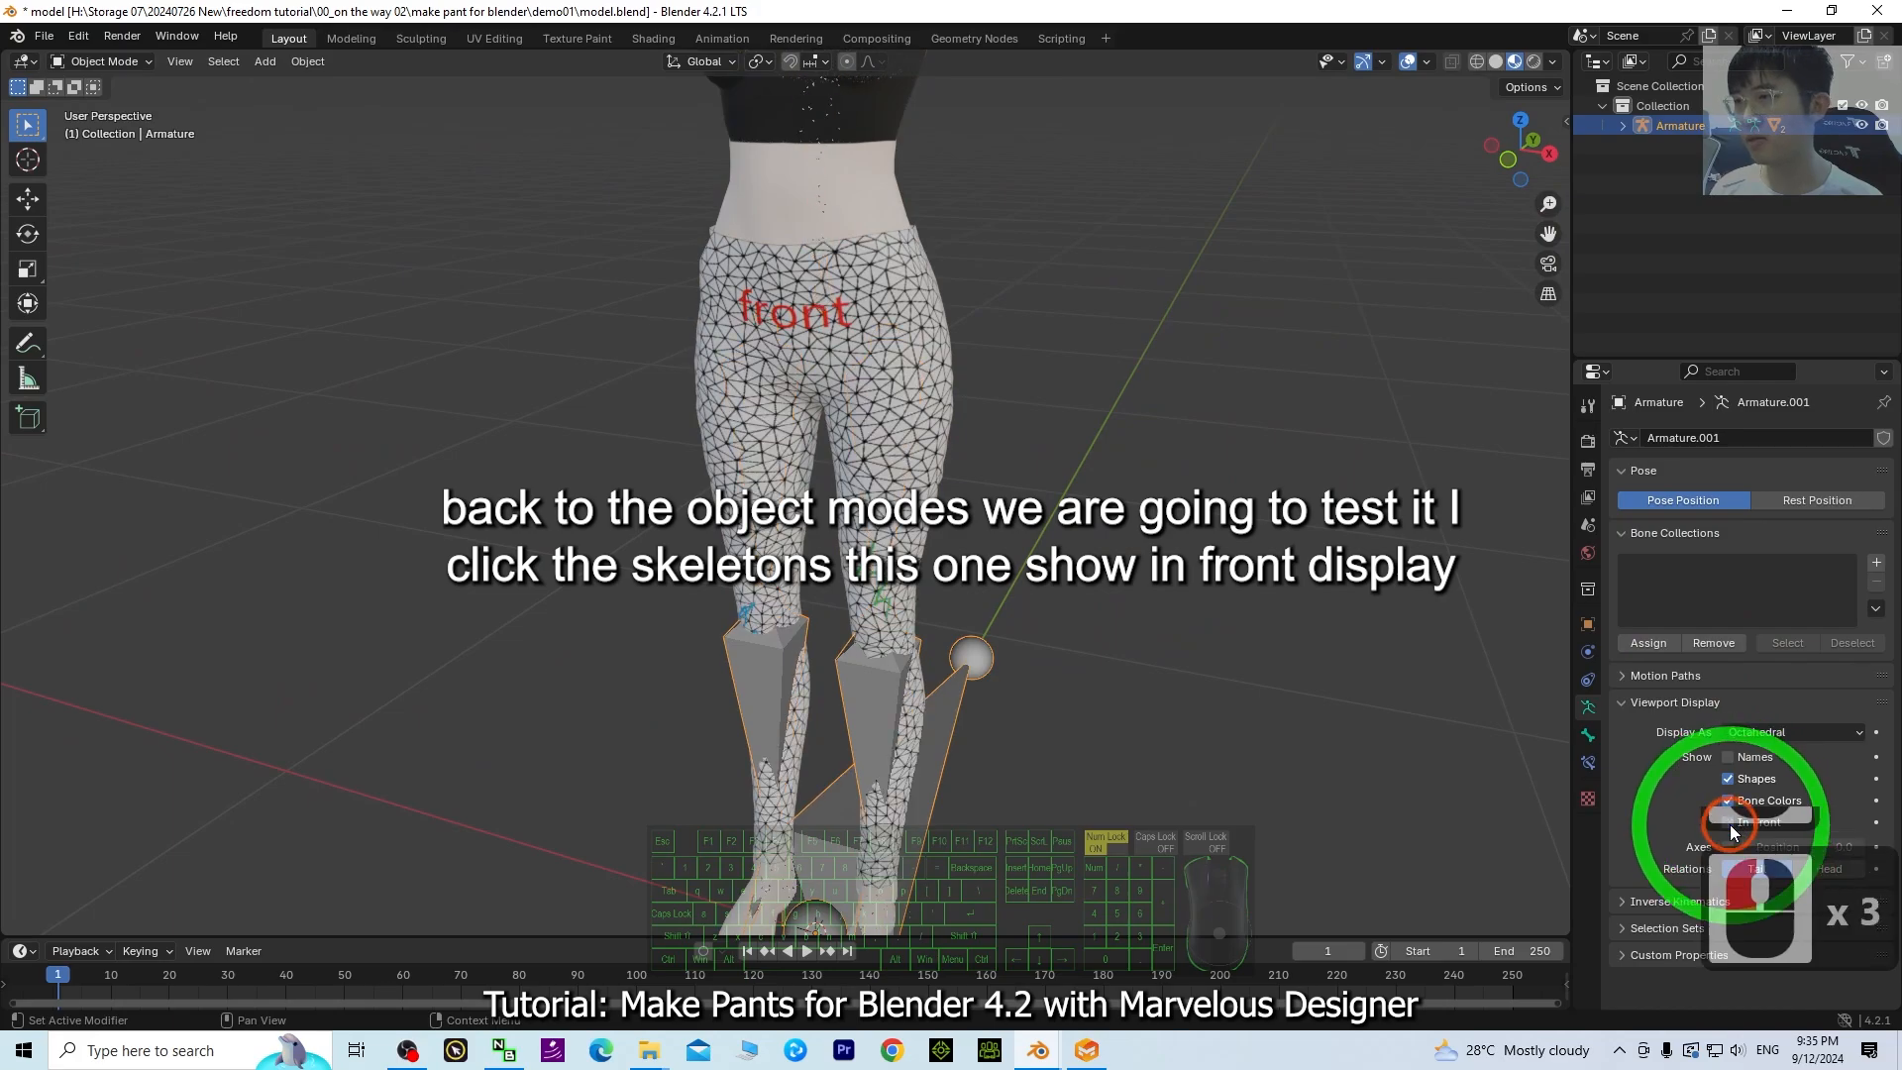
pyautogui.click(1731, 824)
pyautogui.click(1731, 824)
pyautogui.click(1731, 824)
# - Set the armature's bone display to Stick and keep the armature selected
pyautogui.click(1758, 735)
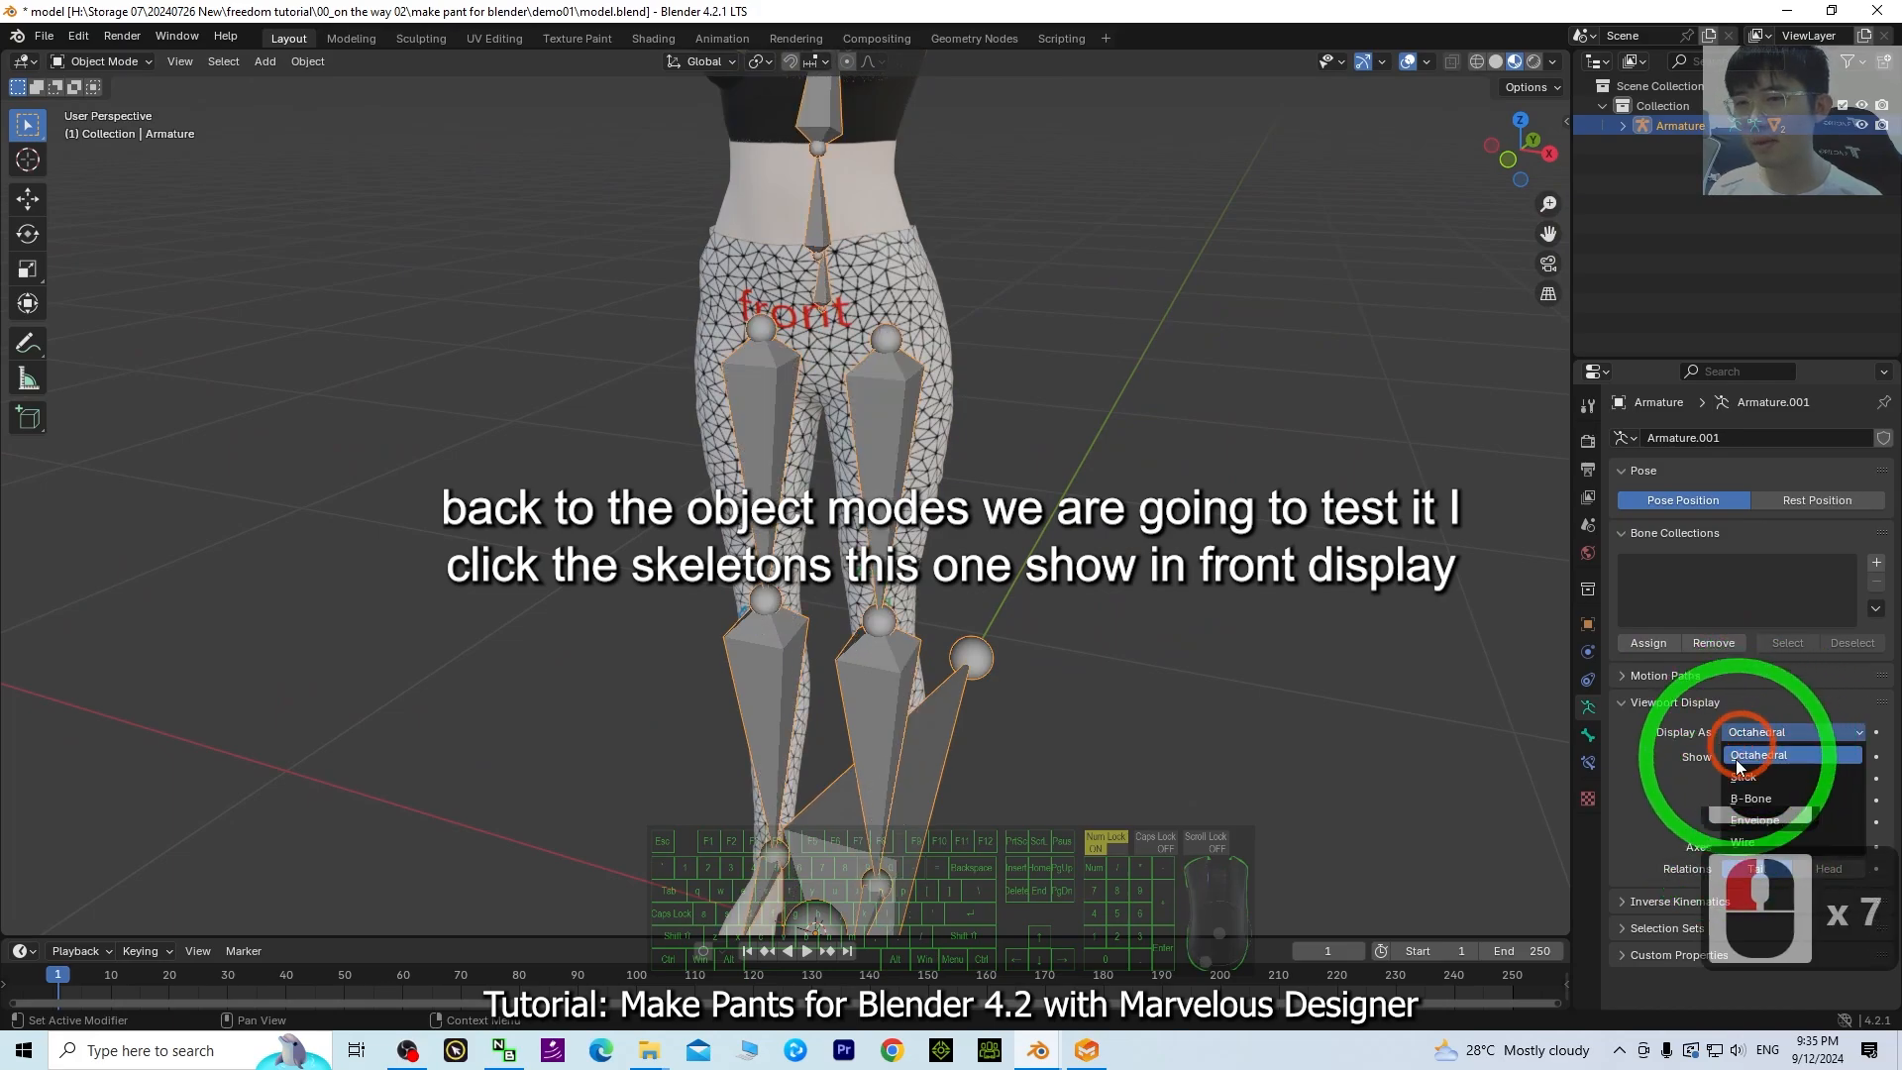
pyautogui.click(1748, 758)
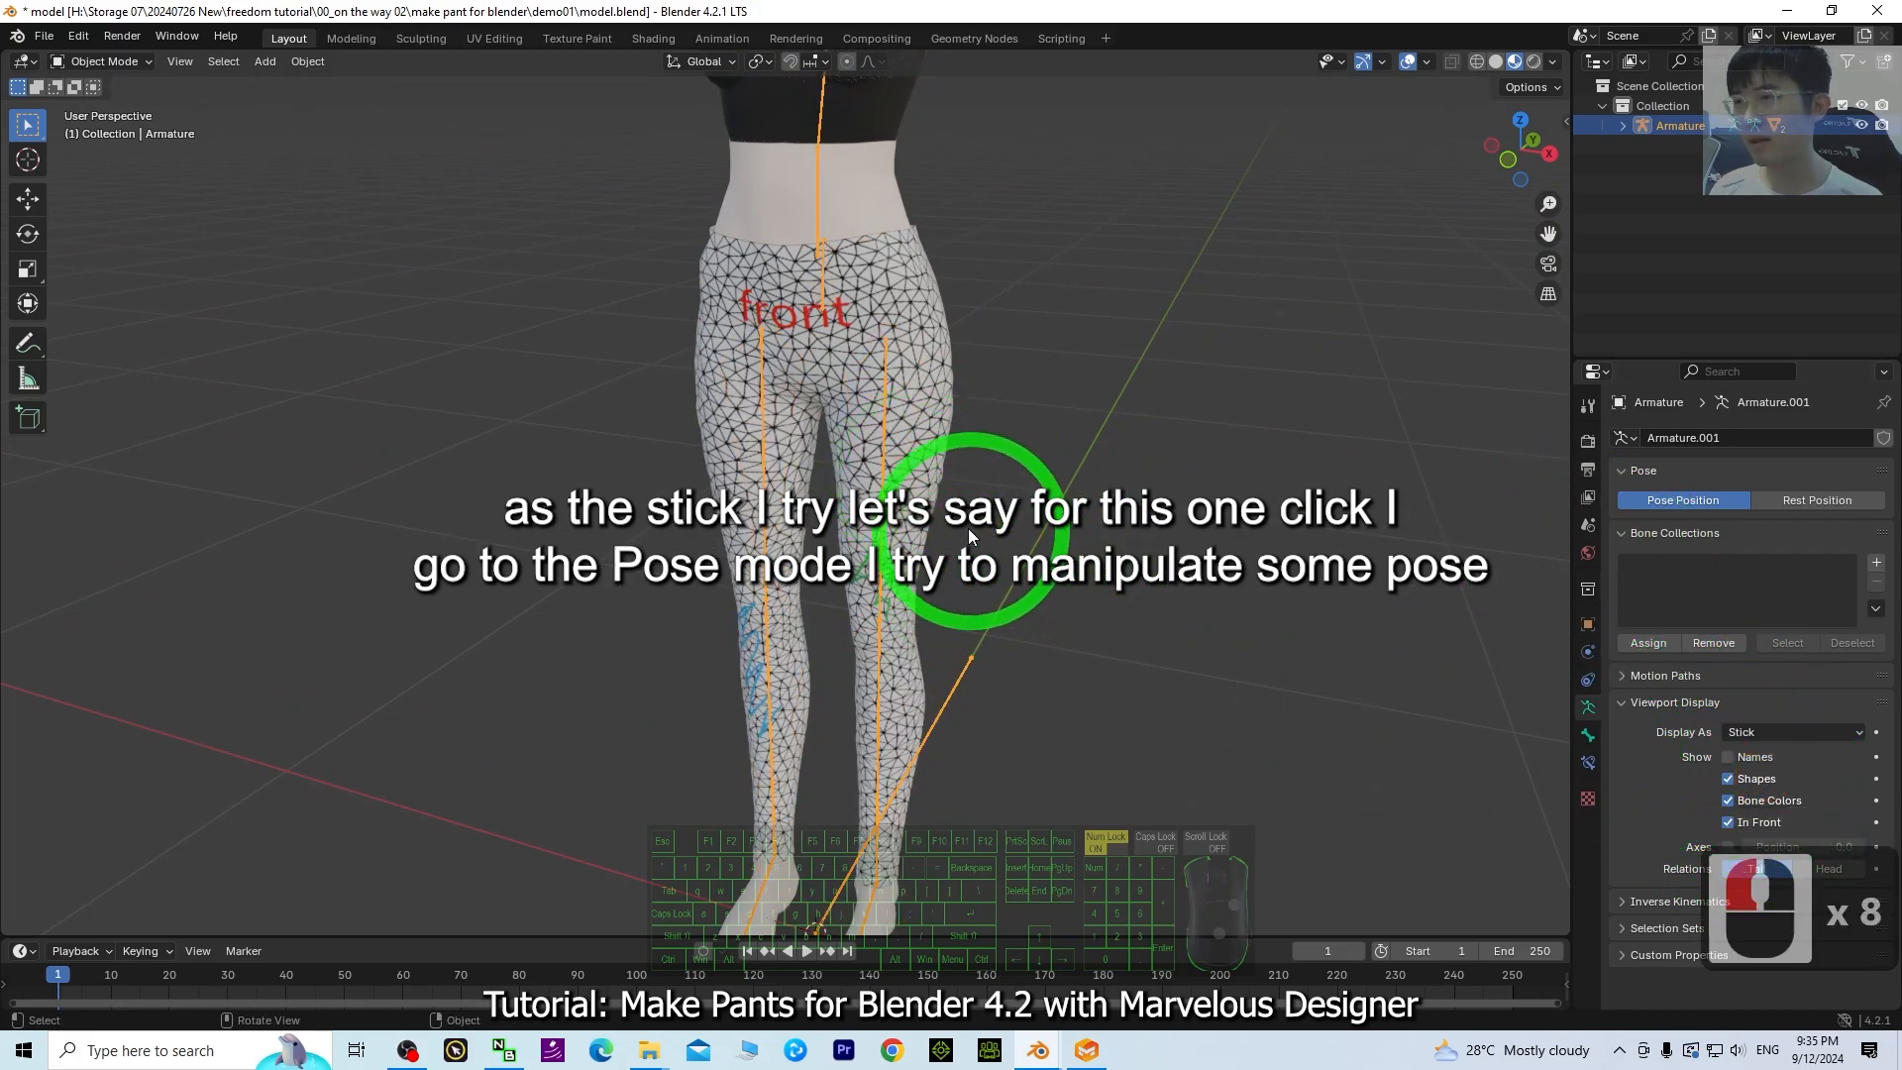
pyautogui.click(882, 495)
pyautogui.click(1752, 735)
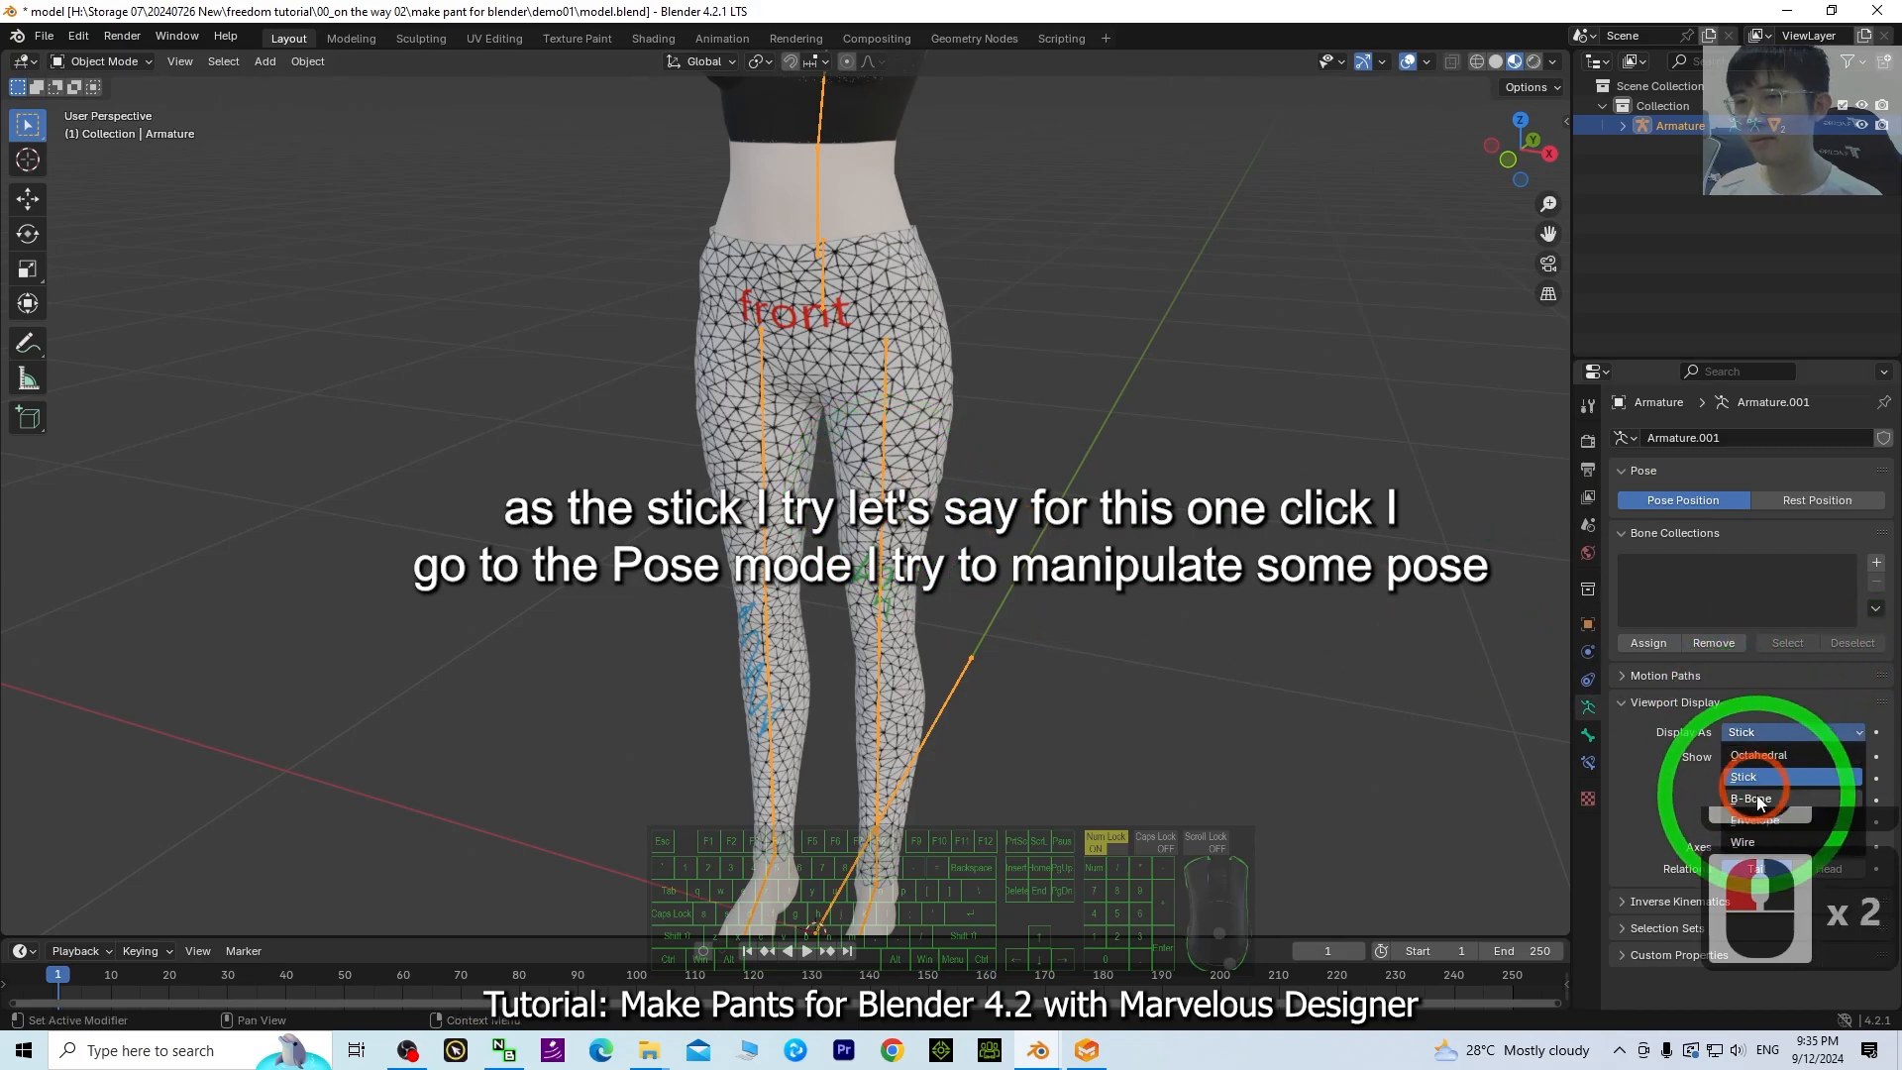
pyautogui.click(867, 547)
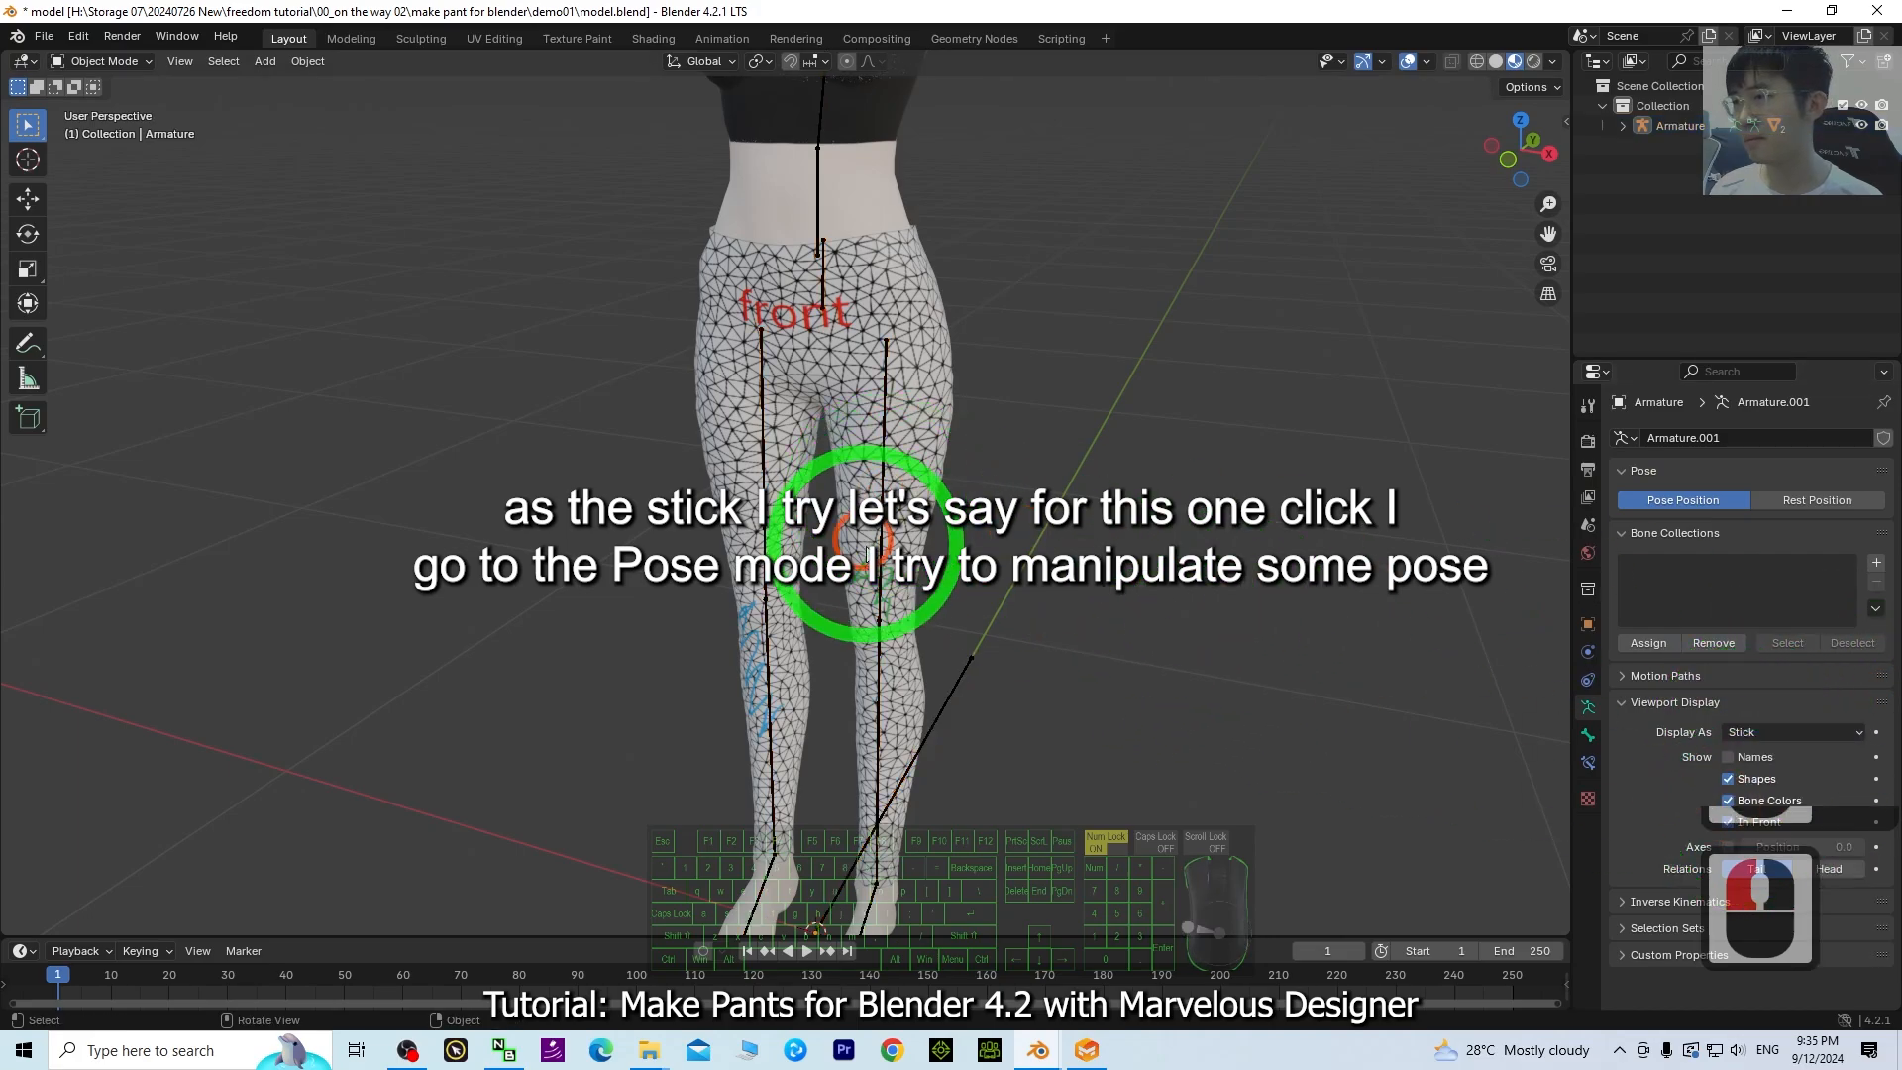
pyautogui.click(877, 653)
# - In Pose Mode, rotate the Left_knee bone 75.1° about the global X axis and check how the pants follow the bent leg
pyautogui.moveTo(1388, 615); pyautogui.dragTo(1277, 639, button='middle')
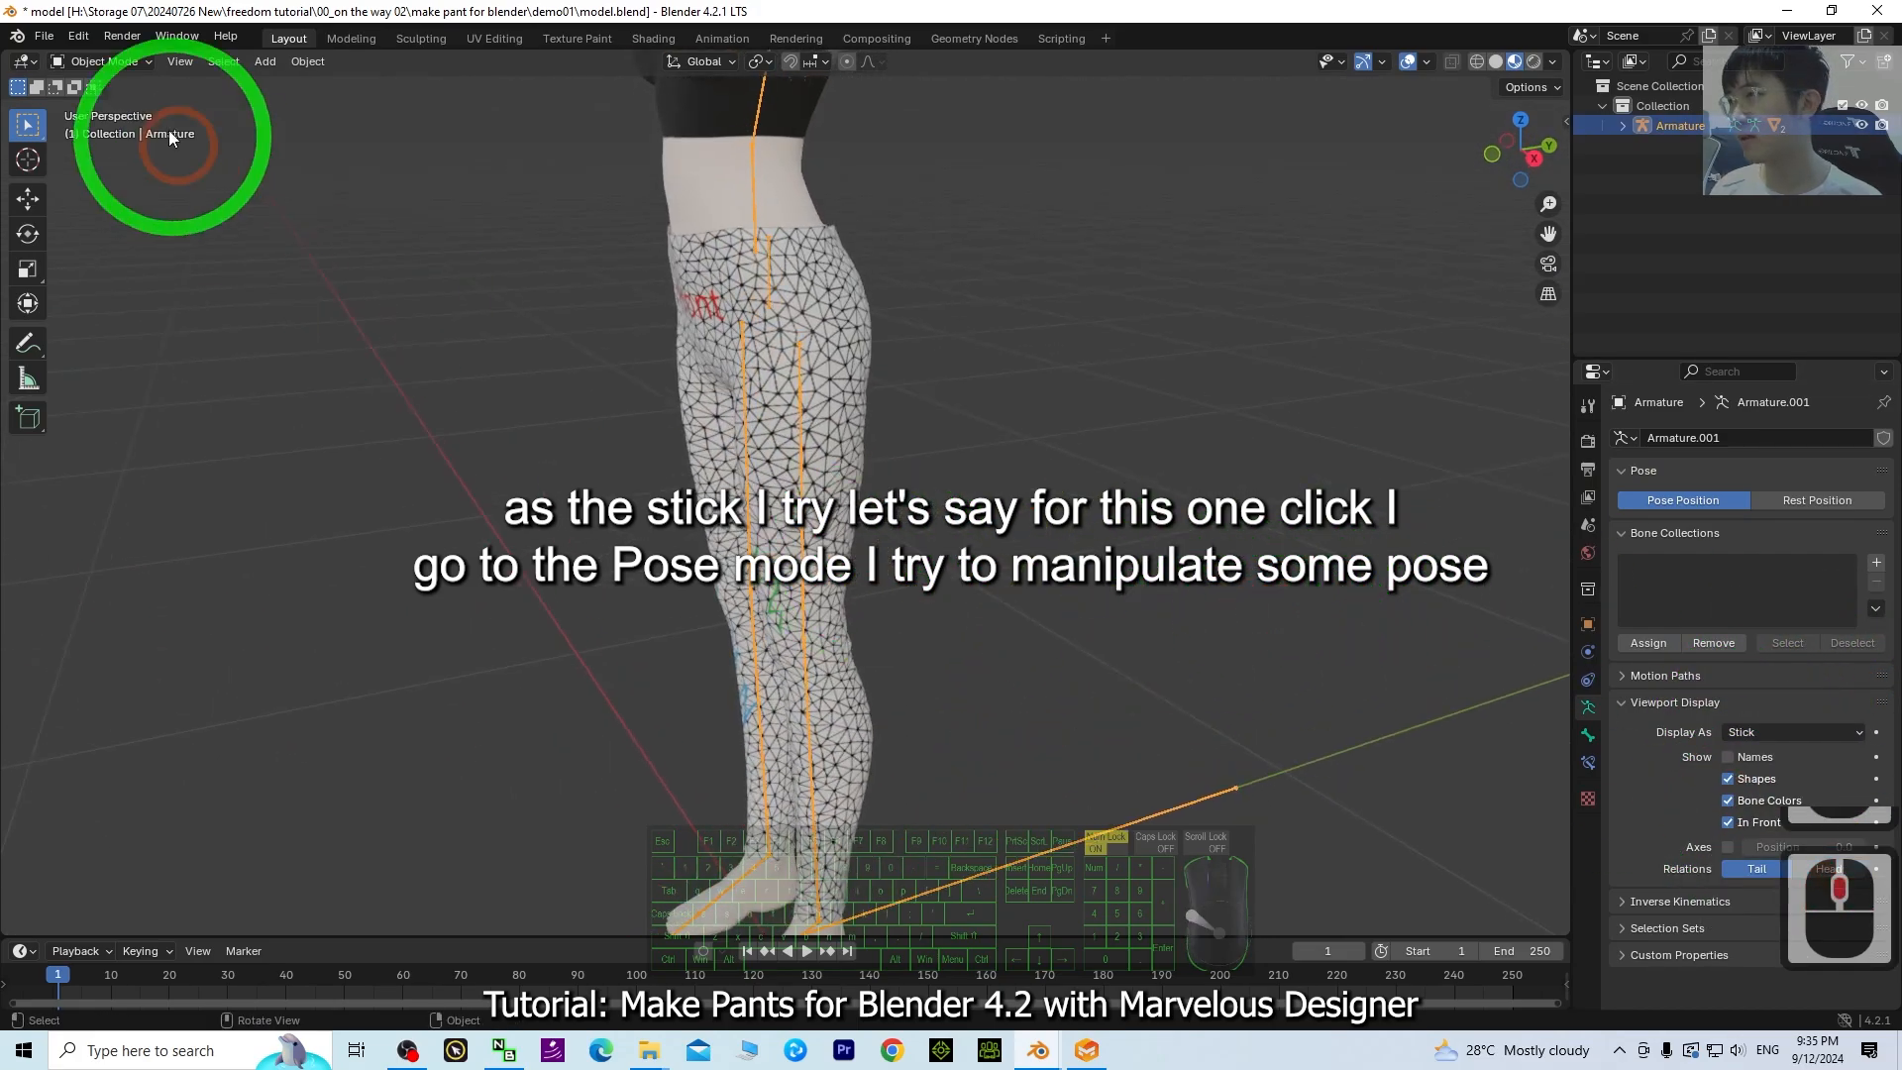
pyautogui.click(117, 61)
pyautogui.click(99, 107)
pyautogui.click(852, 710)
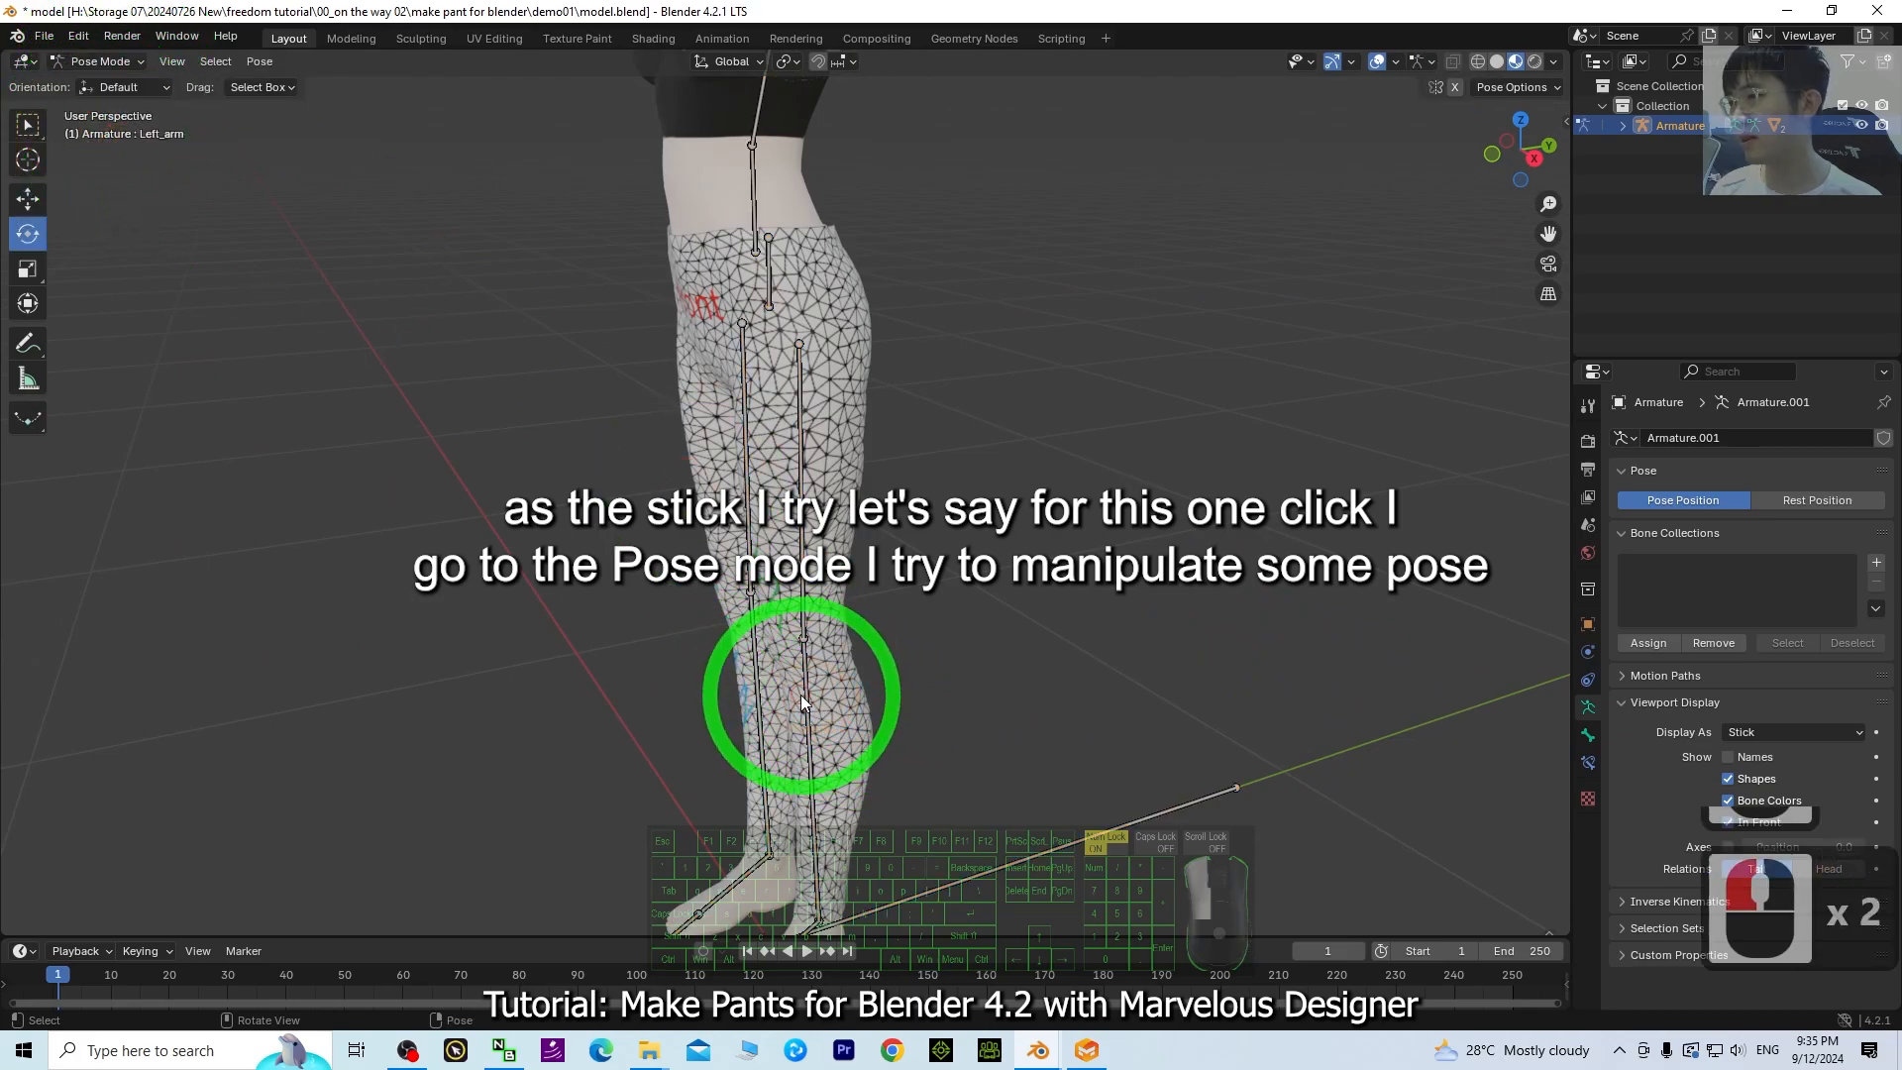
pyautogui.click(792, 644)
pyautogui.moveTo(757, 594); pyautogui.dragTo(1407, 616)
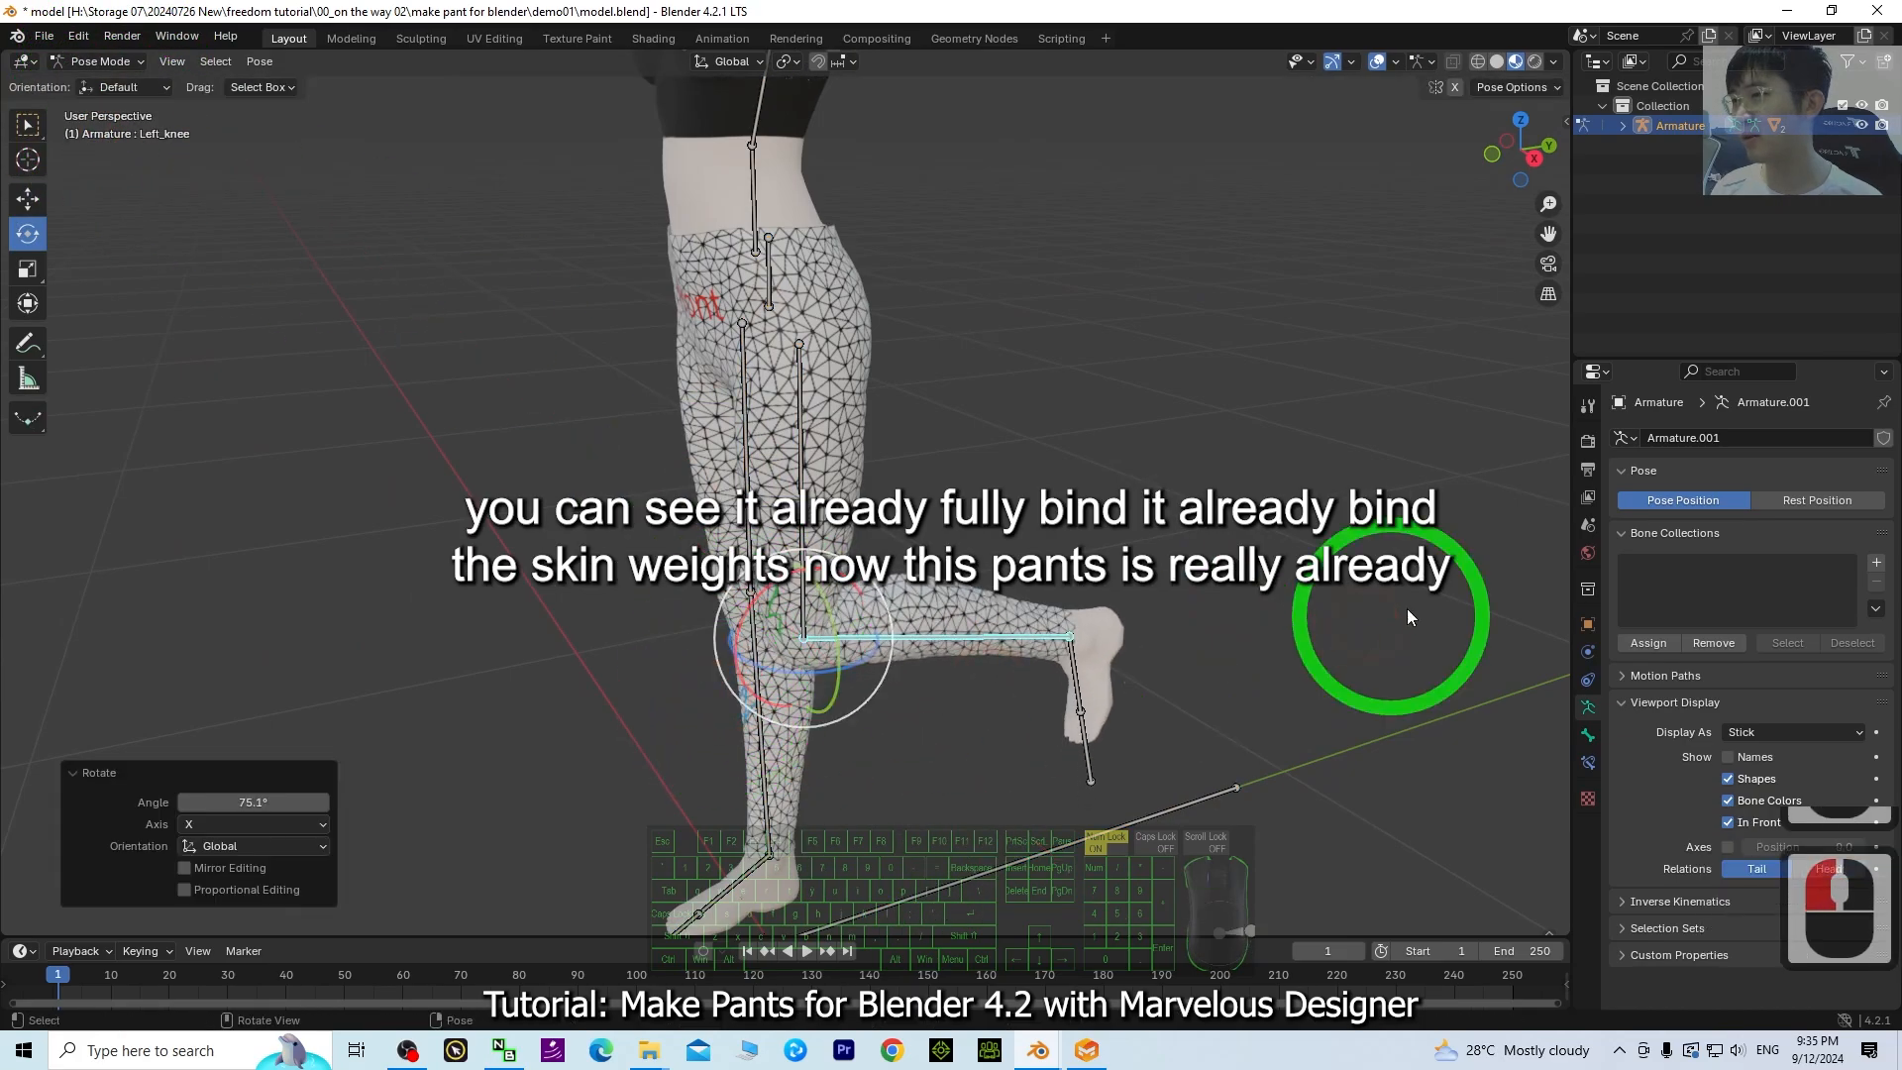
pyautogui.rightClick(1406, 616)
pyautogui.moveTo(1306, 388); pyautogui.dragTo(858, 264, button='middle')
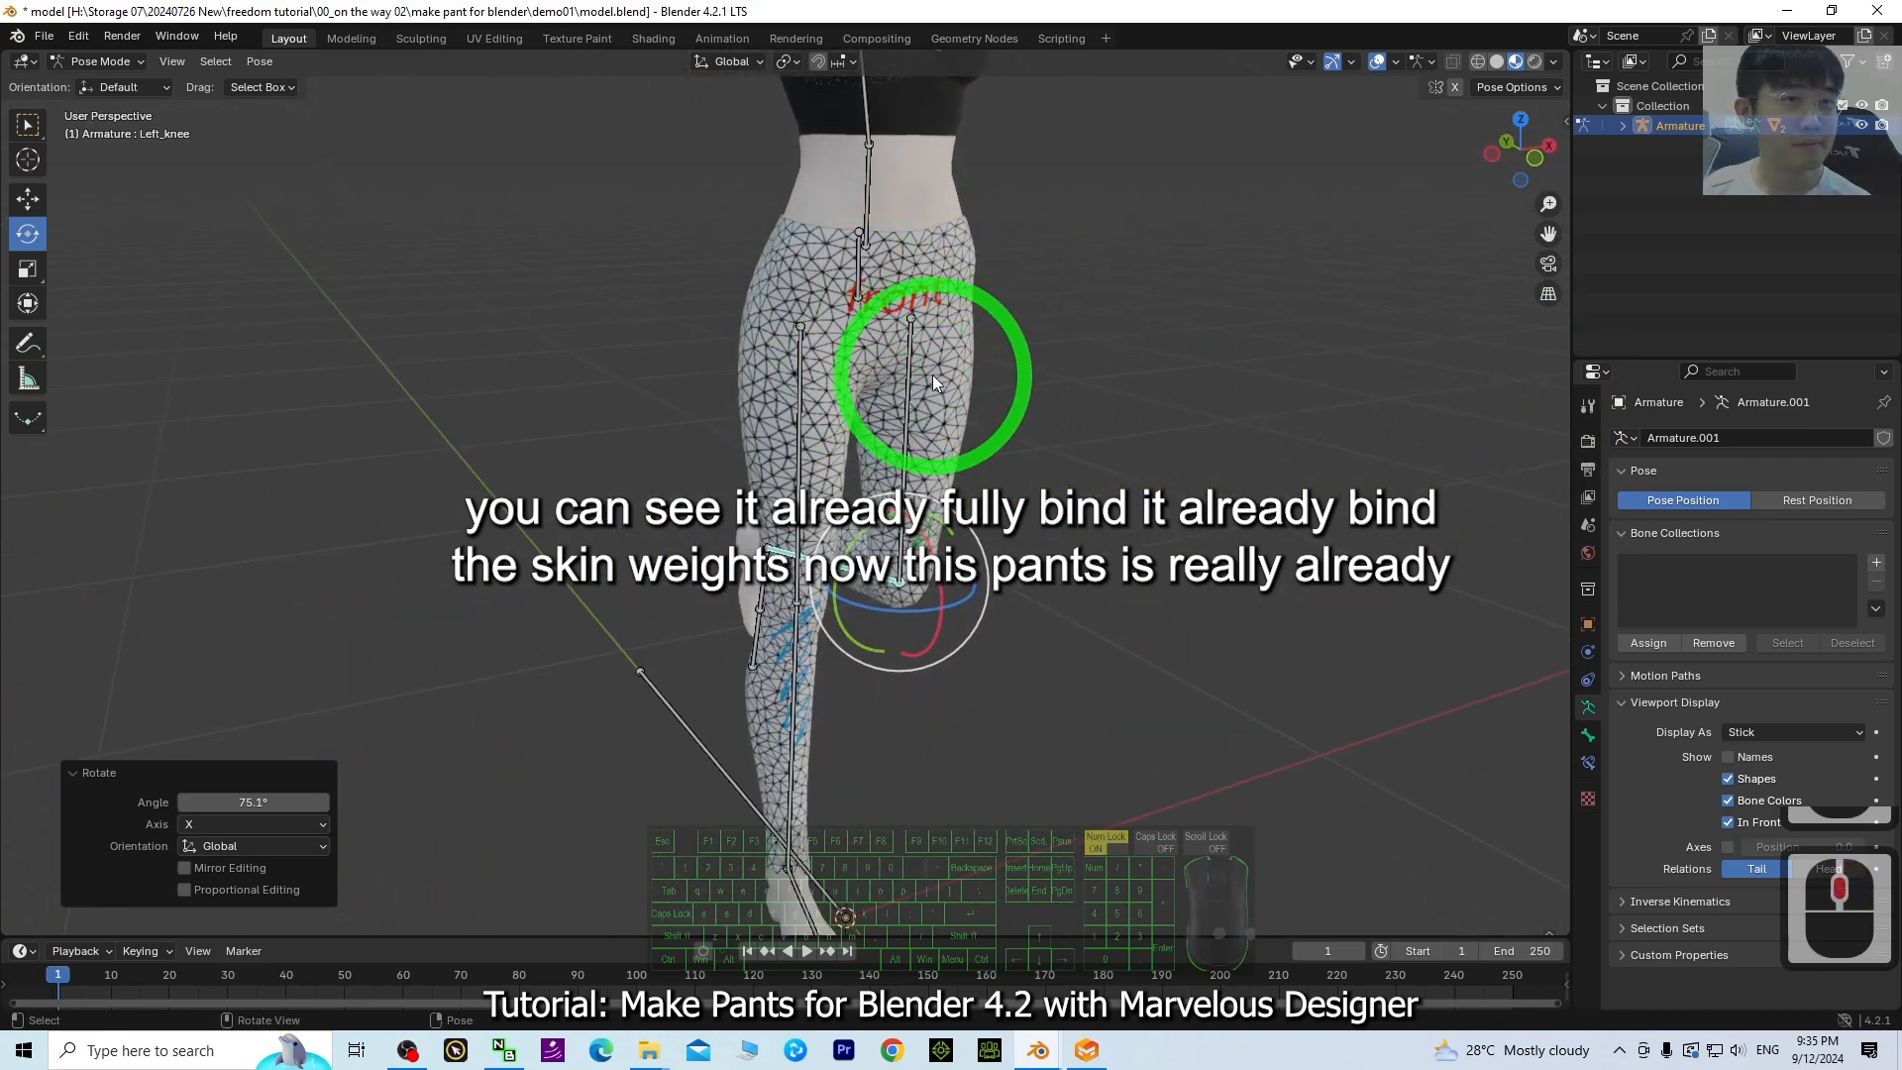
pyautogui.moveTo(616, 455); pyautogui.dragTo(452, 454, button='middle')
pyautogui.scroll(-4, 1021, 423)
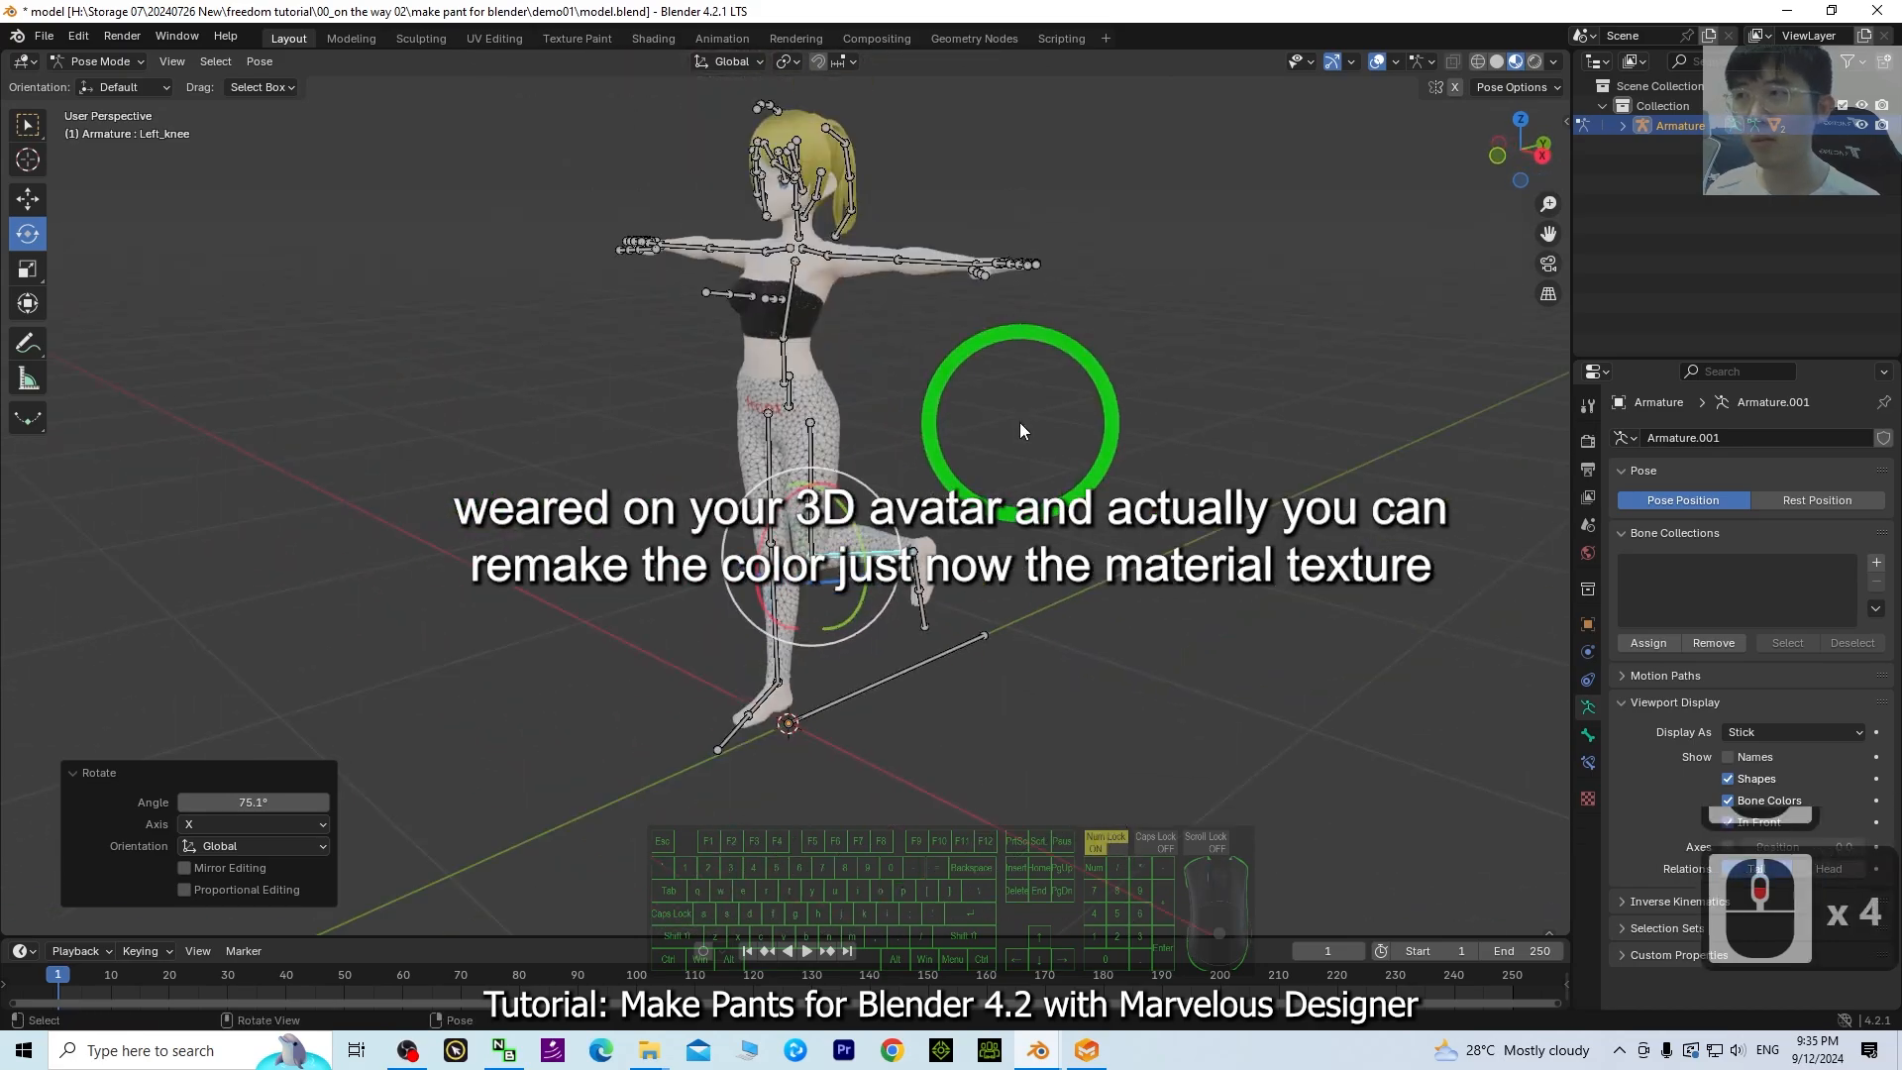
# - Return to Object Mode, select the pants and replace their PNG-textured material with a new plain material
pyautogui.scroll(4, 807, 421)
pyautogui.moveTo(808, 421); pyautogui.dragTo(920, 558, button='middle')
pyautogui.click(1587, 797)
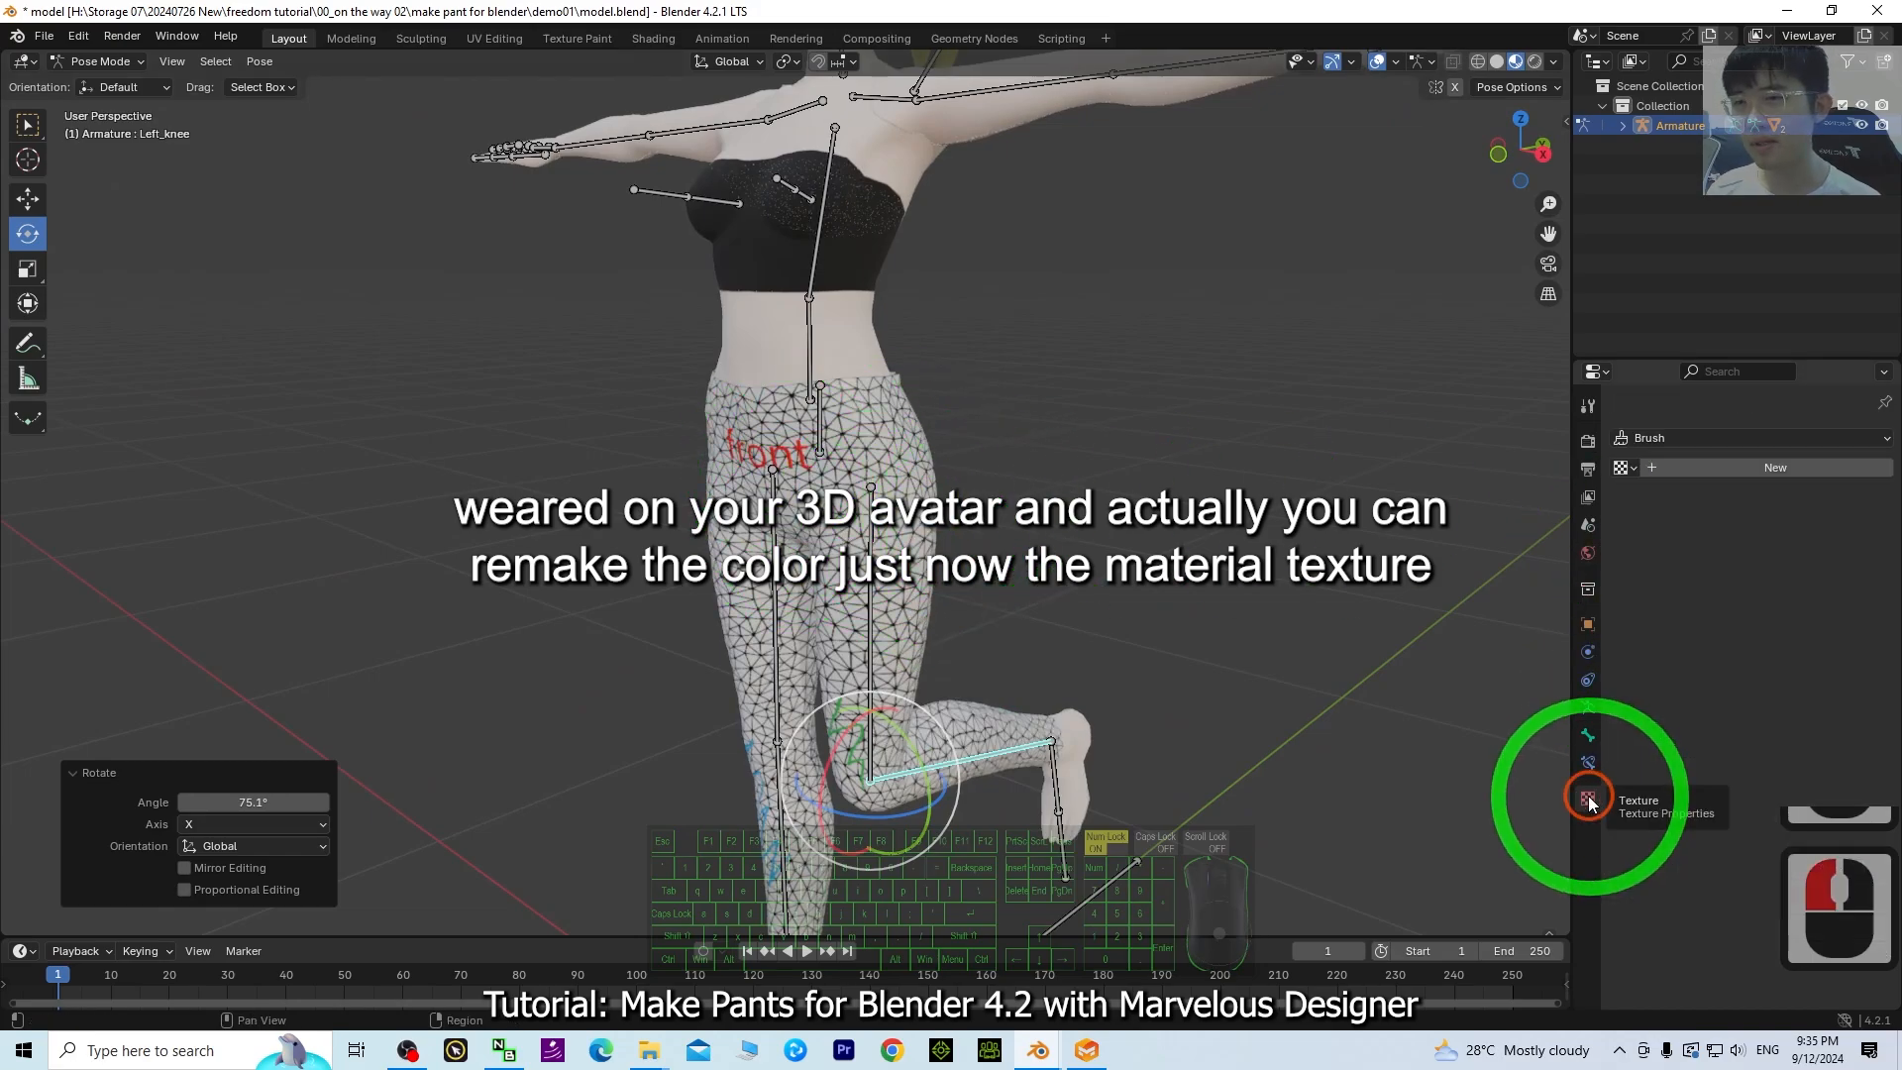
pyautogui.click(109, 62)
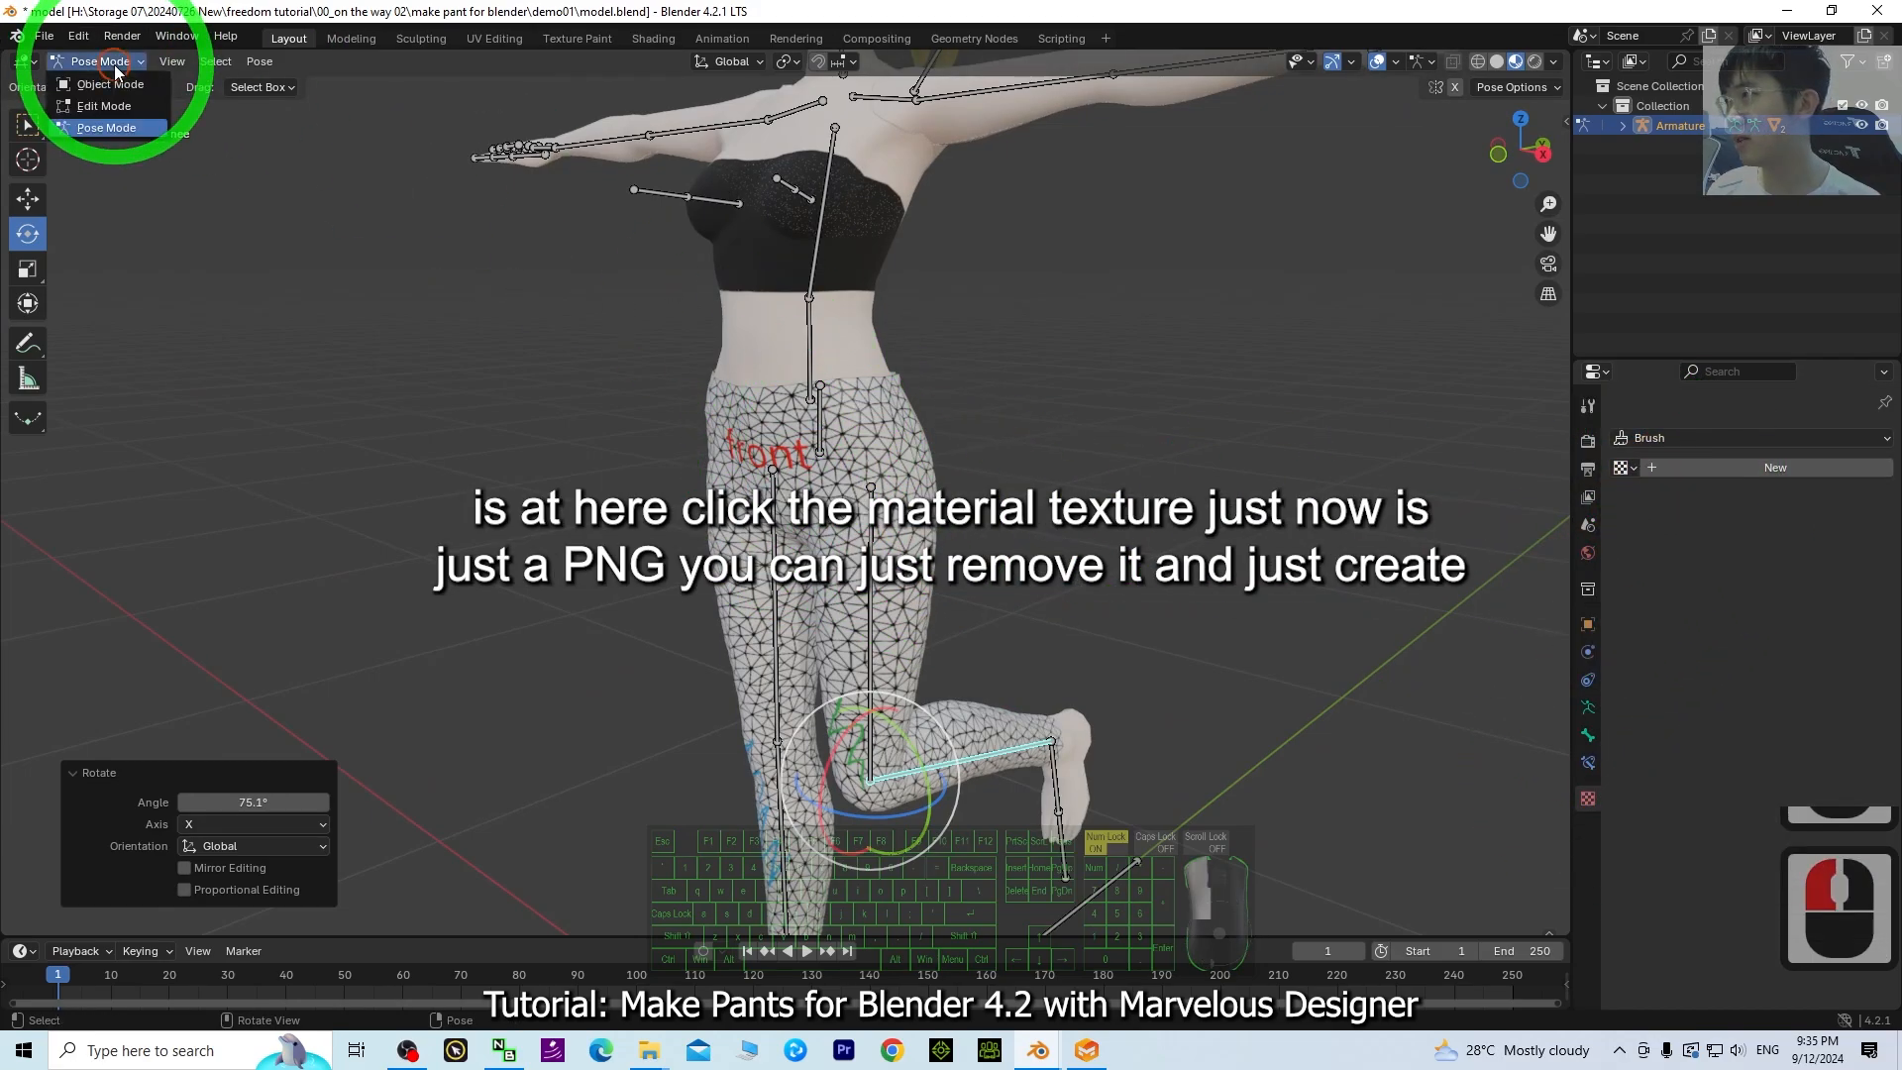
pyautogui.click(109, 85)
pyautogui.click(875, 432)
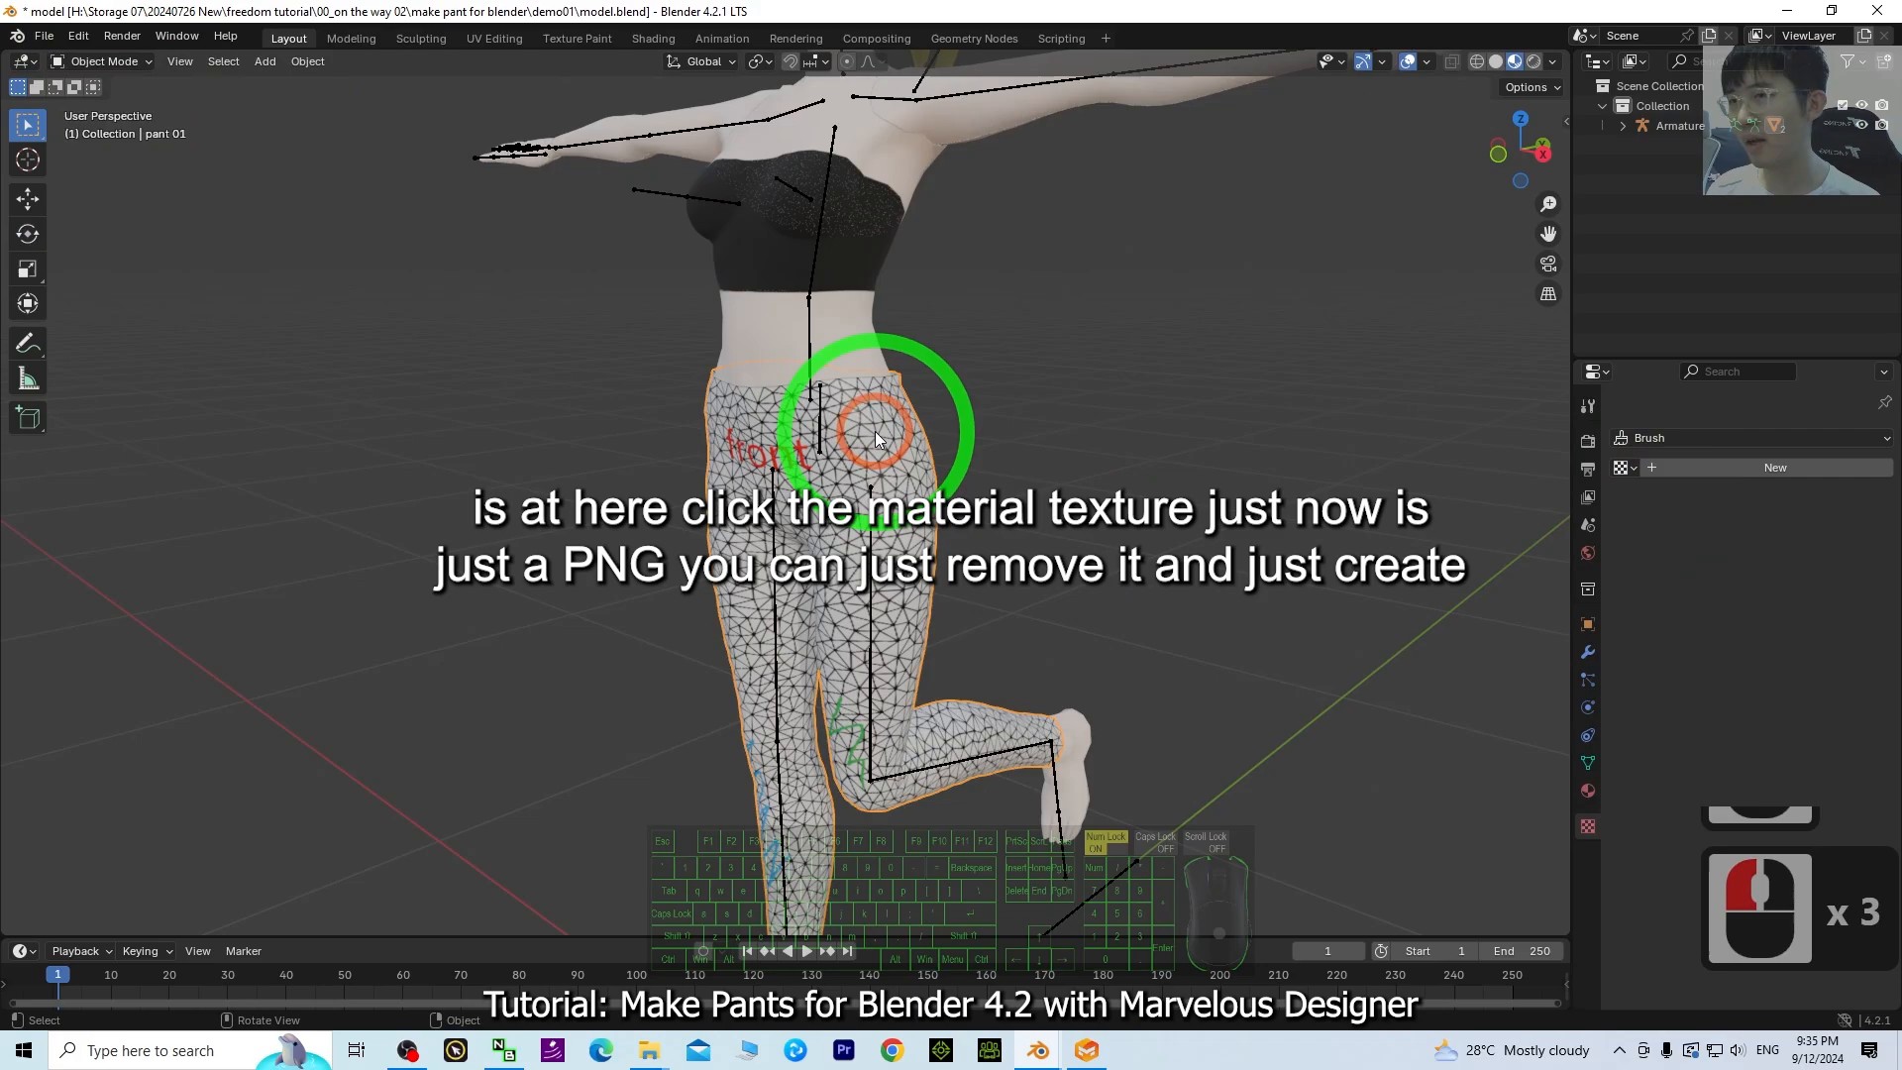
pyautogui.click(1588, 790)
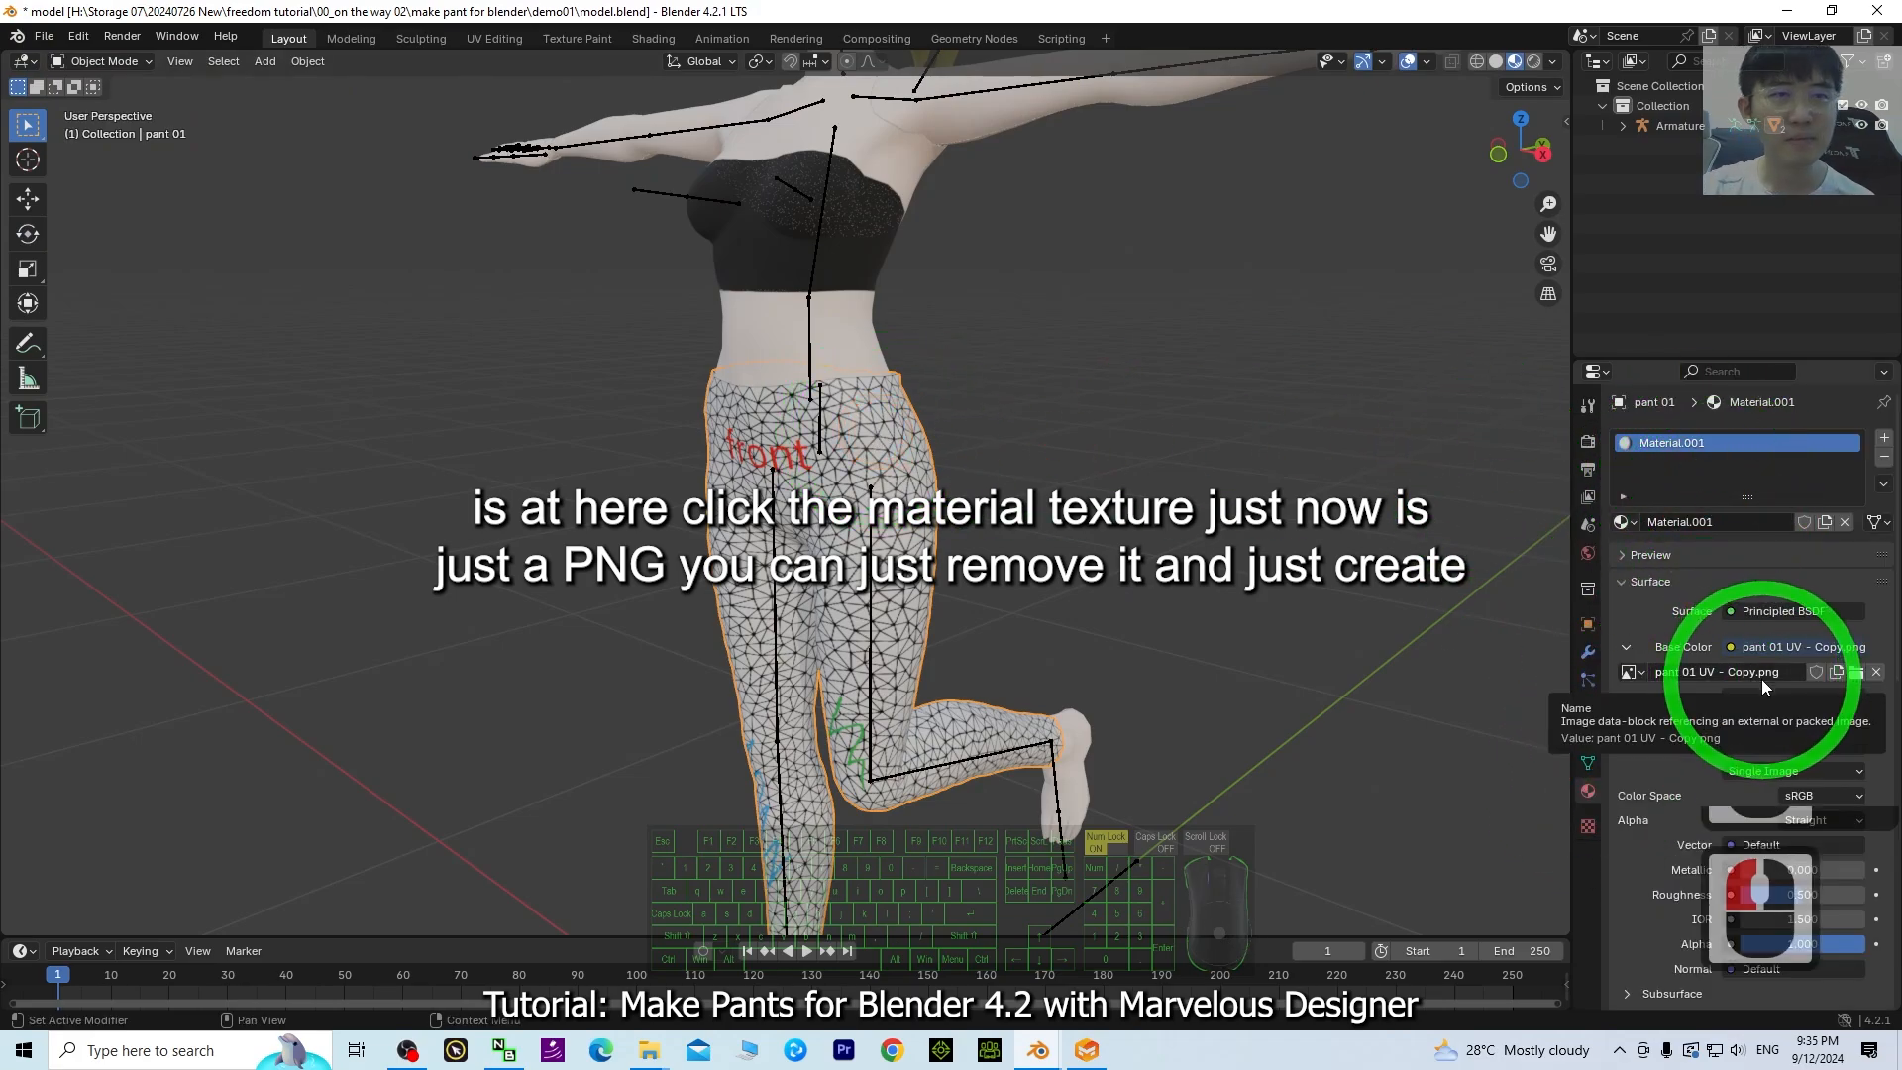
pyautogui.click(1845, 522)
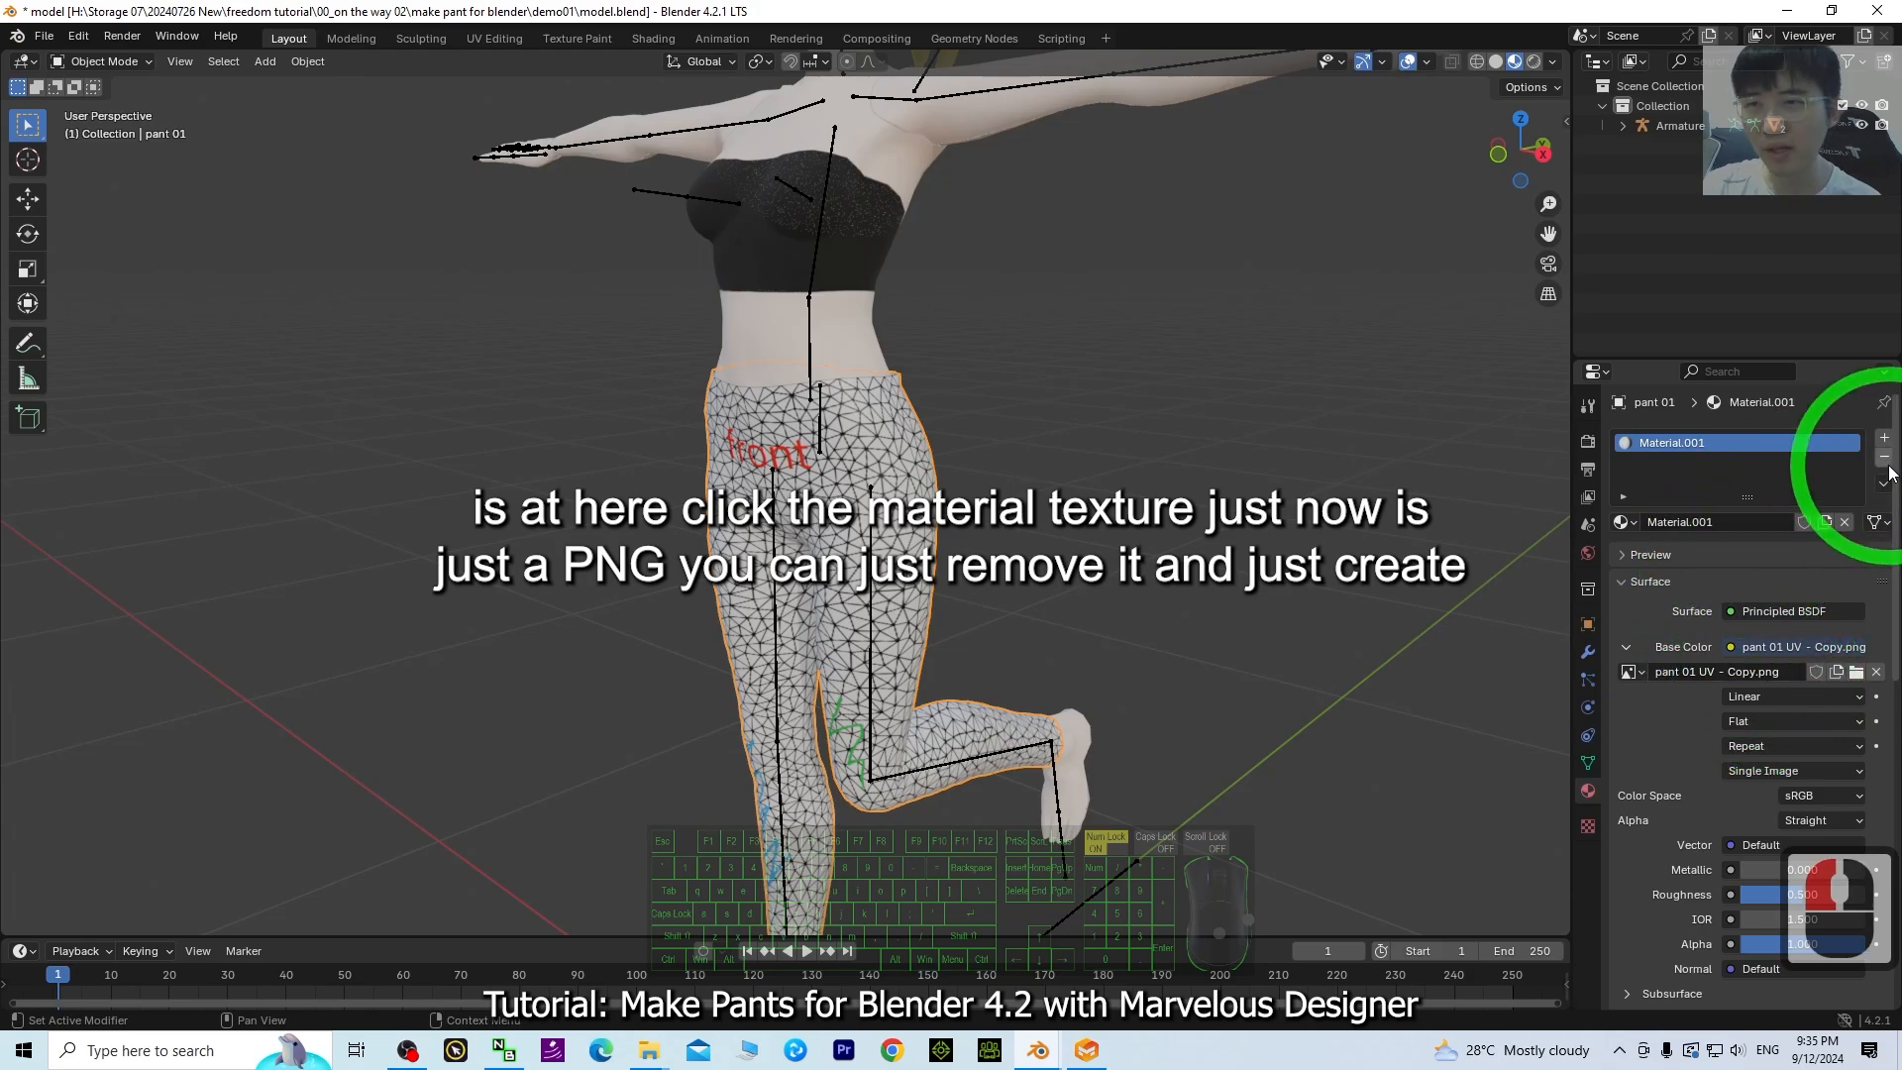
pyautogui.click(1691, 517)
# - Set the pants material's base color to a bright blue and its roughness to 0.421
pyautogui.click(1755, 646)
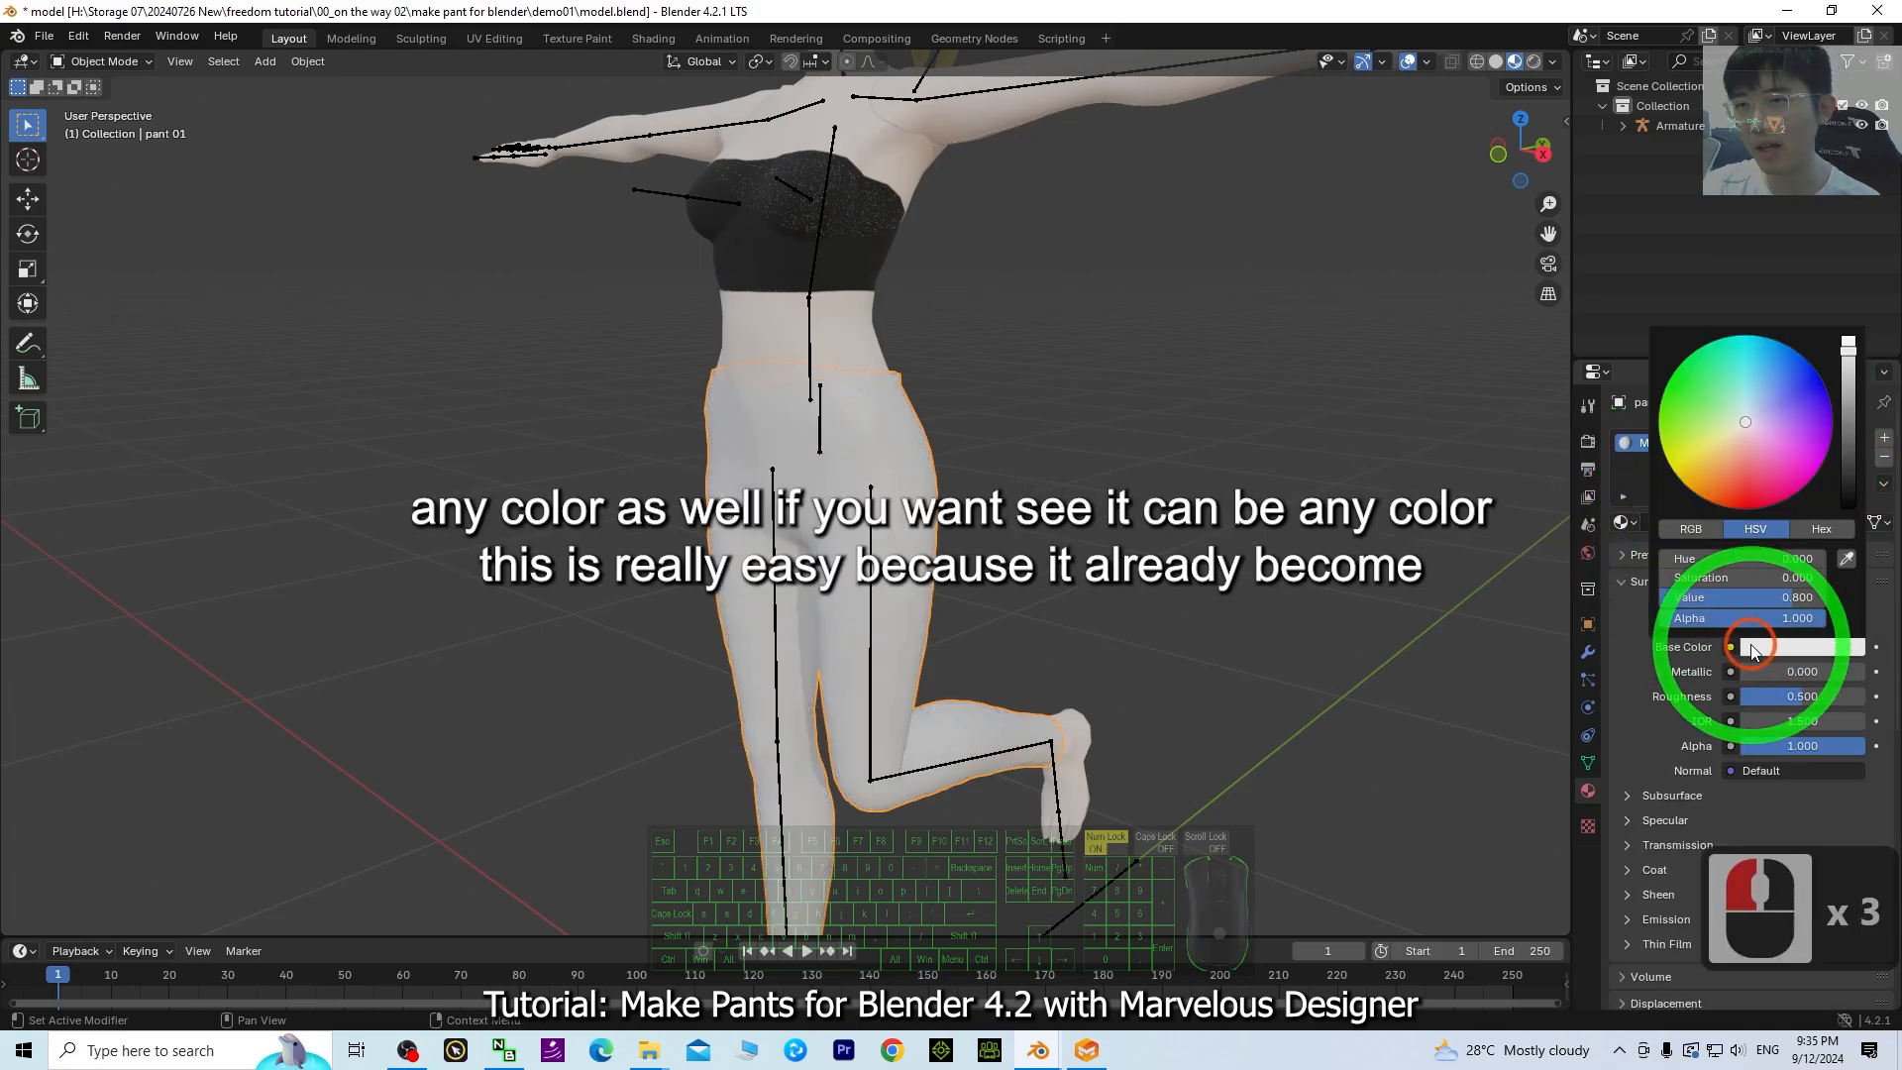
pyautogui.moveTo(1694, 431); pyautogui.dragTo(1783, 365)
pyautogui.moveTo(1104, 594); pyautogui.dragTo(1180, 599, button='middle')
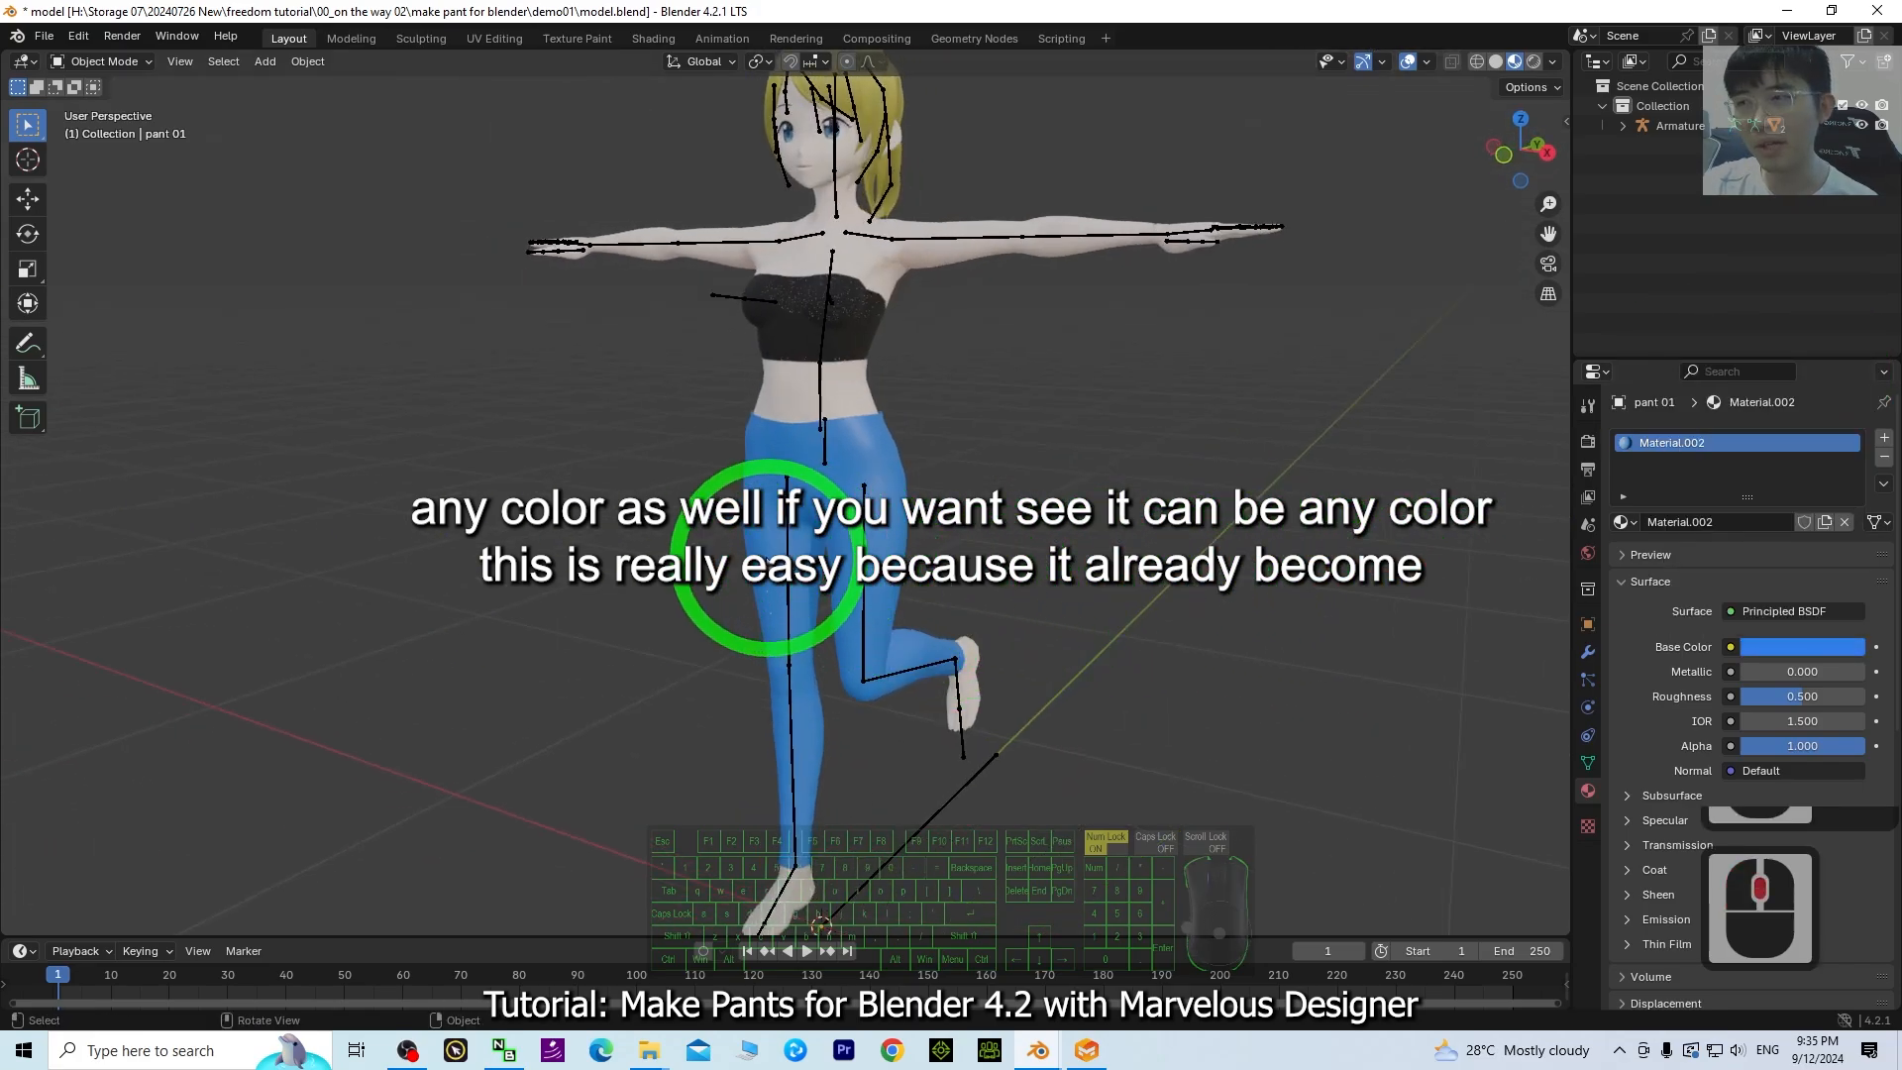
pyautogui.scroll(4, 768, 557)
pyautogui.scroll(-2, 871, 550)
pyautogui.moveTo(1833, 696); pyautogui.dragTo(1792, 696)
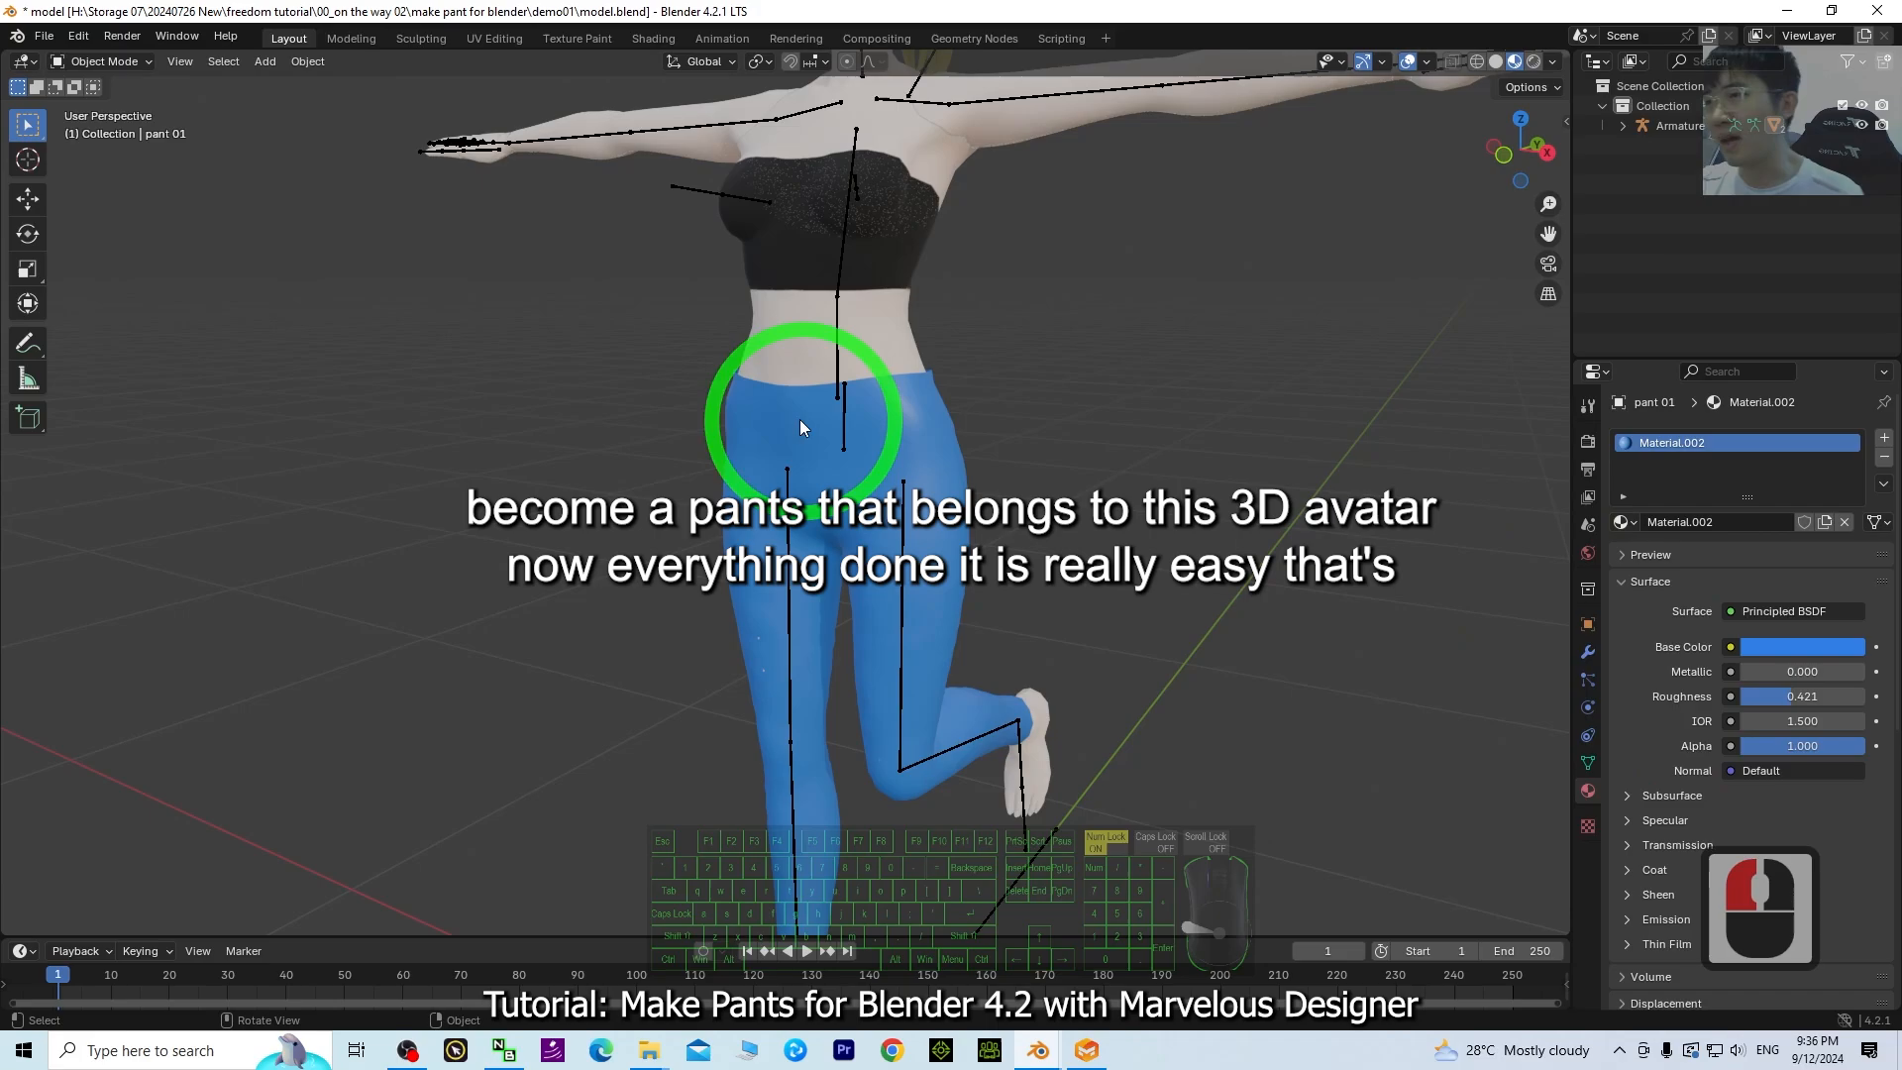
# - Examine the blue pants on the posed avatar from several angles, briefly switching to Marvelous Designer to view the source pattern
pyautogui.scroll(-3, 847, 434)
pyautogui.moveTo(1194, 603); pyautogui.dragTo(1116, 445, button='middle')
pyautogui.scroll(4, 820, 425)
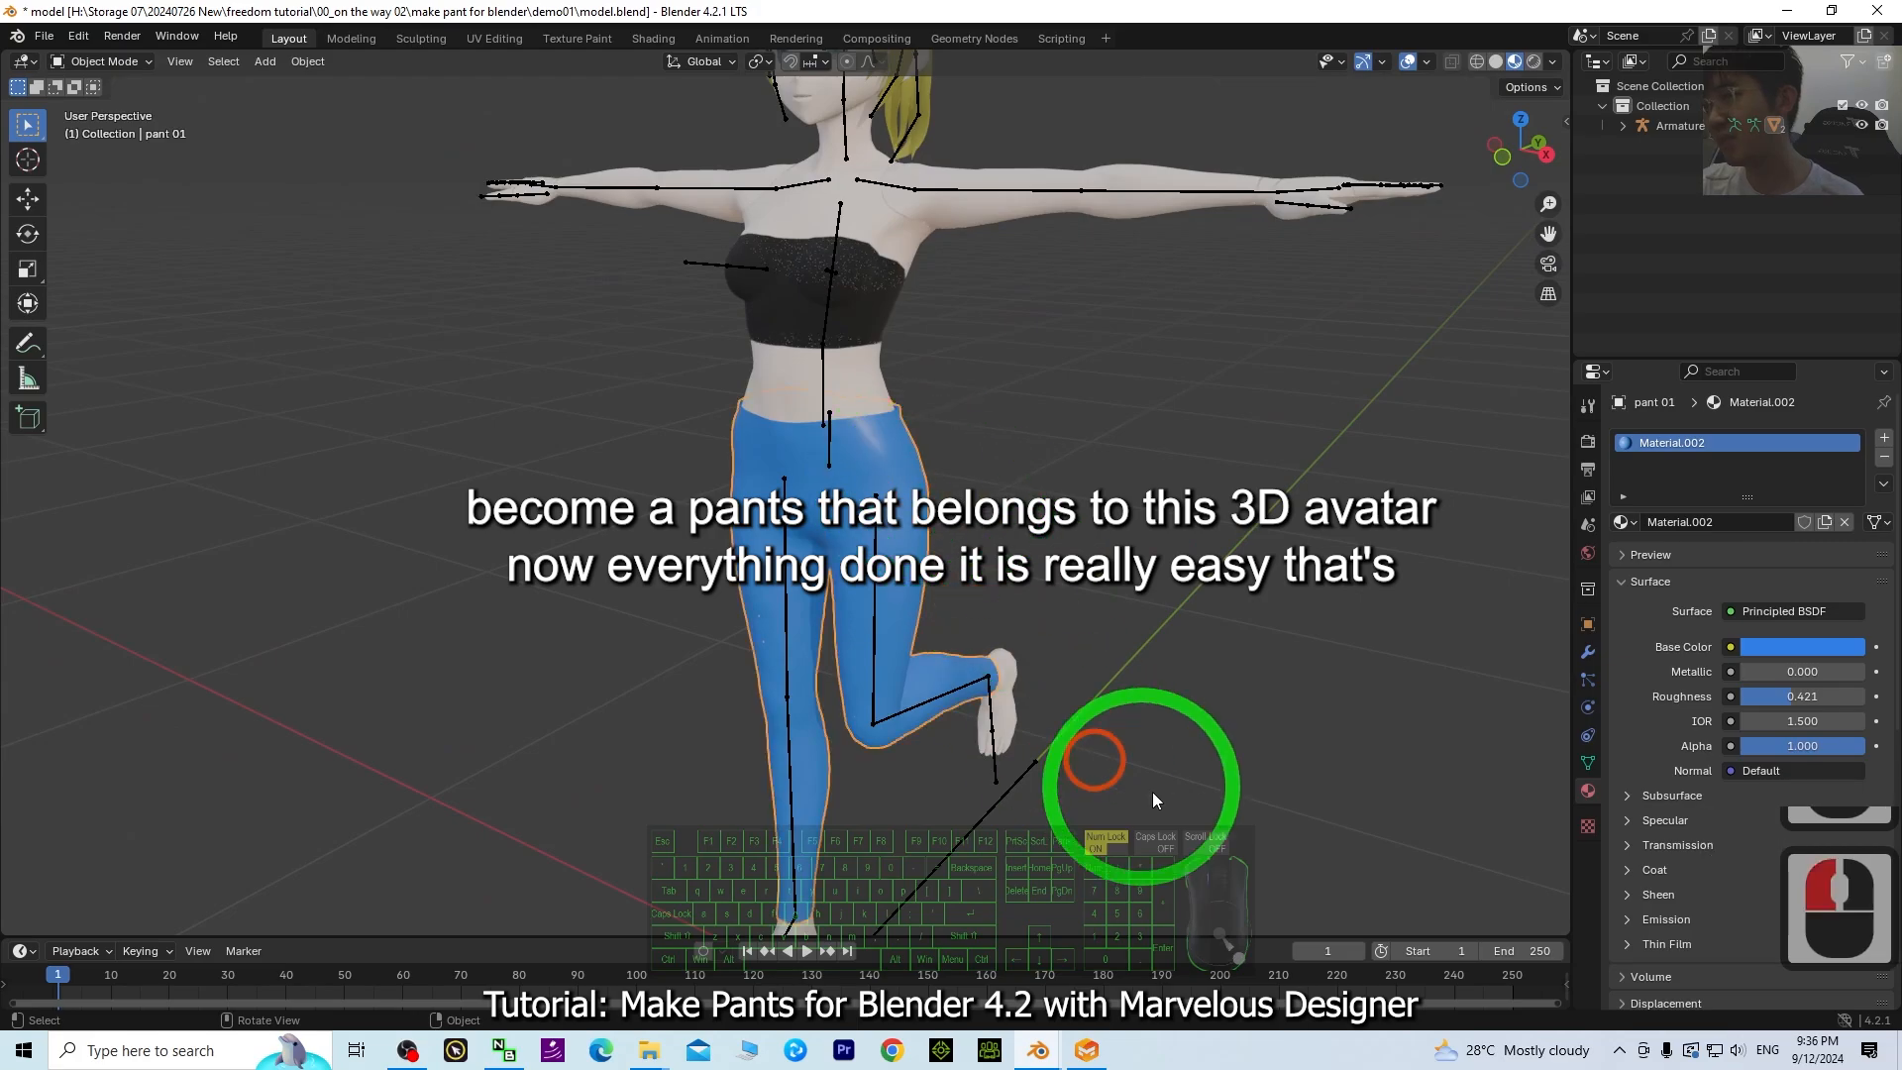
pyautogui.moveTo(1096, 769); pyautogui.dragTo(1118, 632, button='middle')
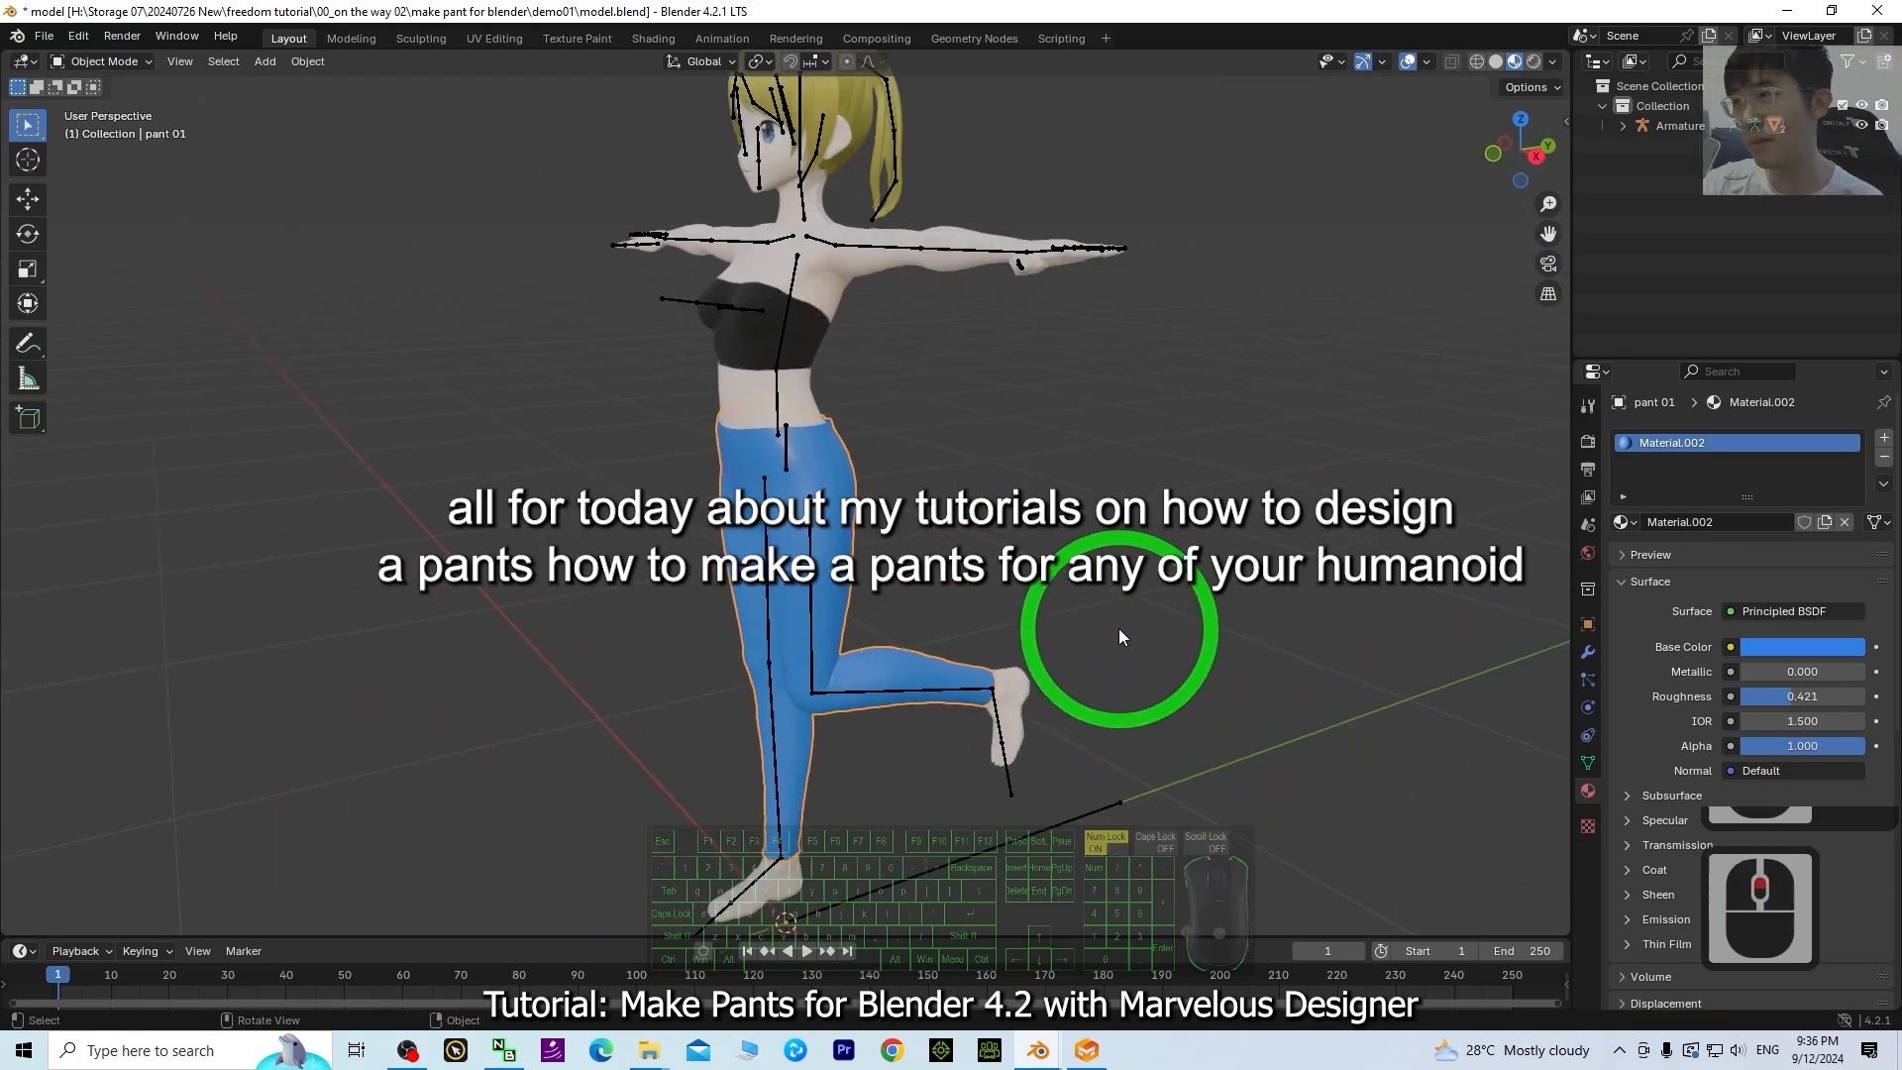
pyautogui.click(1085, 1048)
pyautogui.scroll(-2, 733, 698)
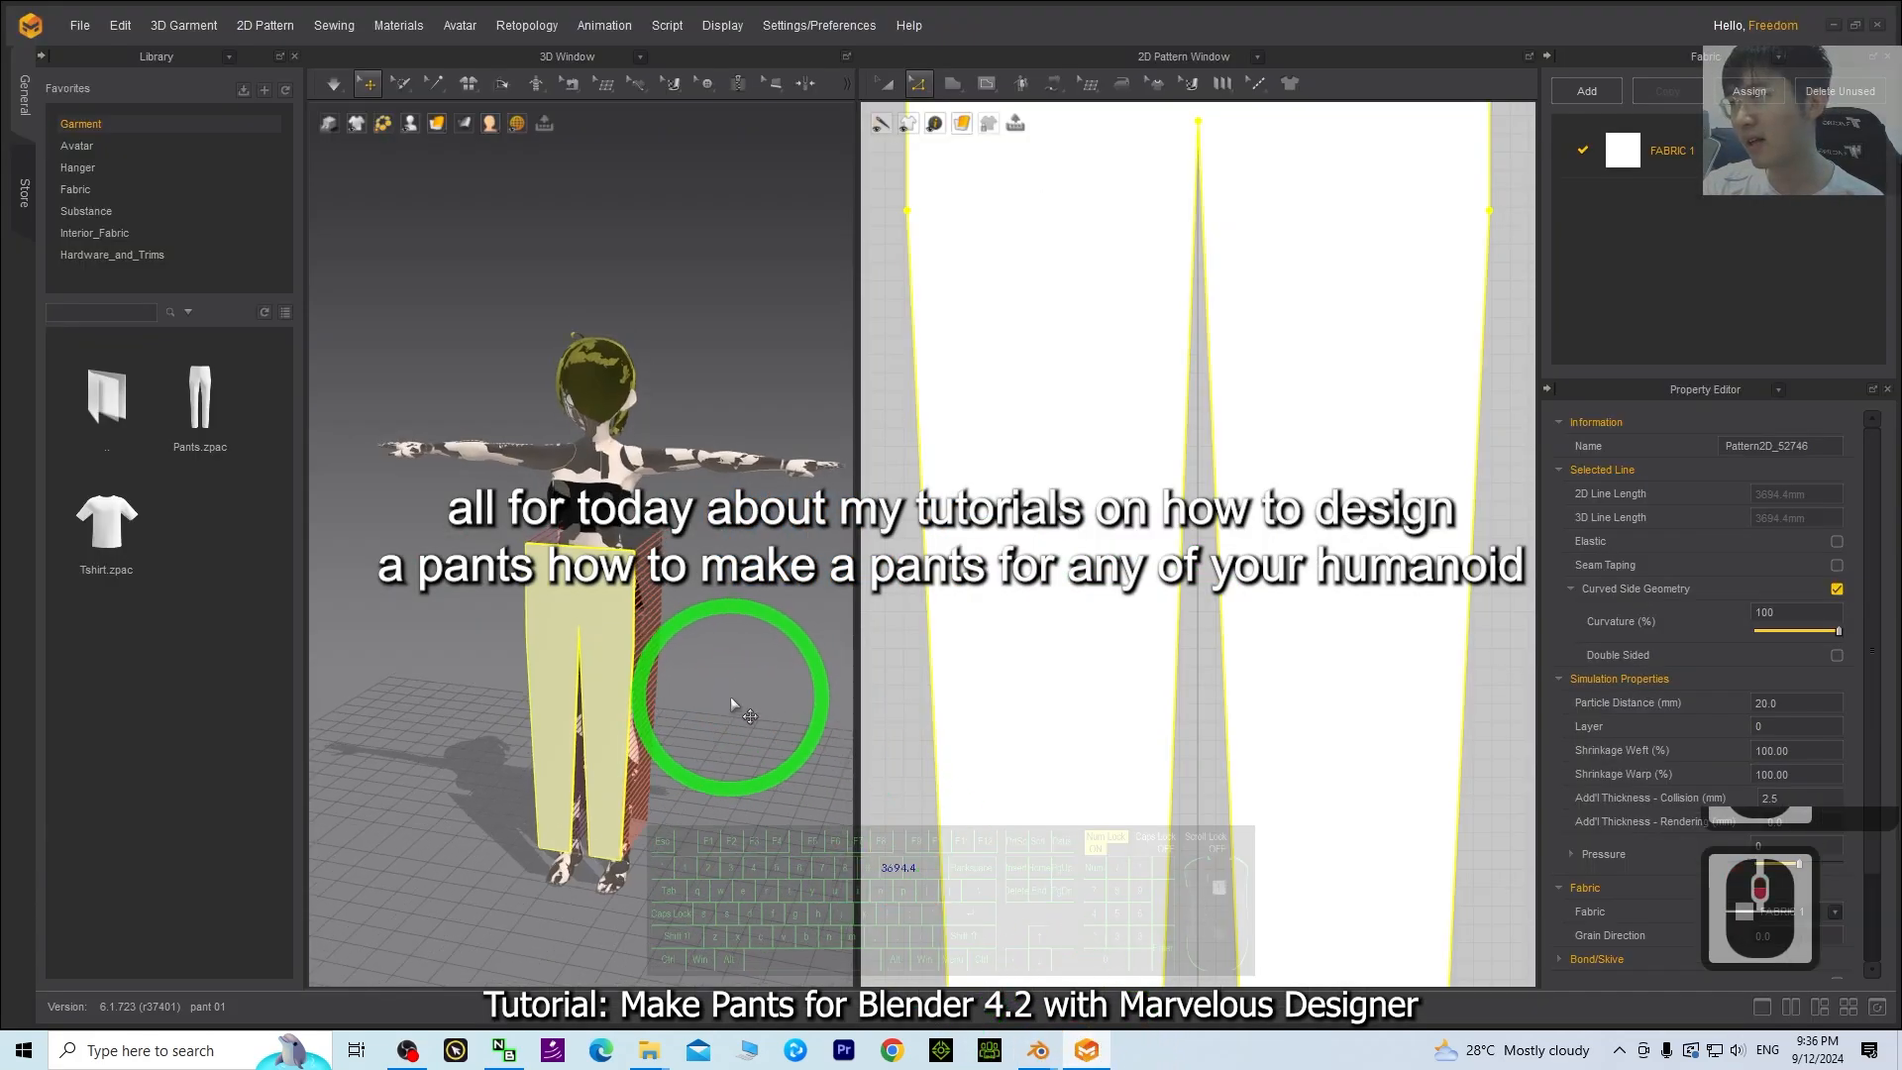
pyautogui.click(1040, 1052)
pyautogui.moveTo(971, 426); pyautogui.dragTo(1040, 375, button='middle')
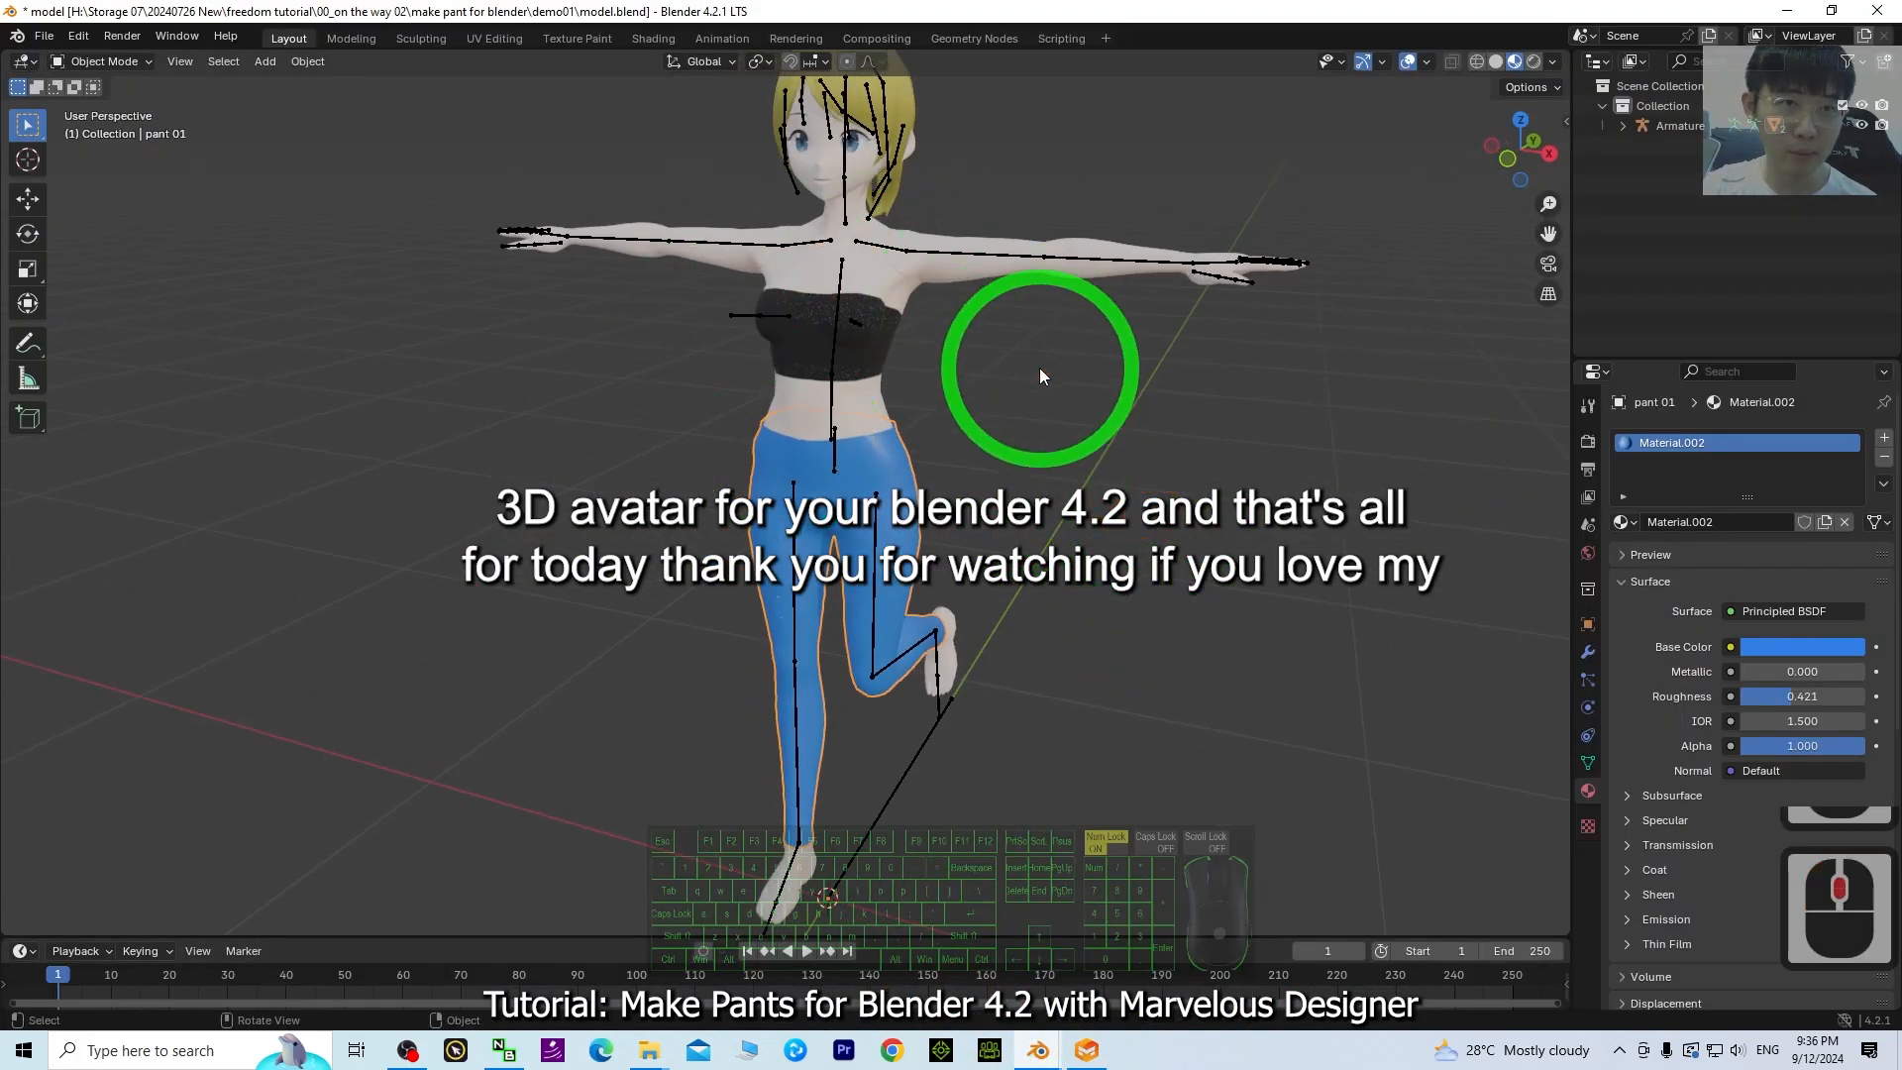
pyautogui.moveTo(1410, 480); pyautogui.dragTo(1370, 485, button='middle')
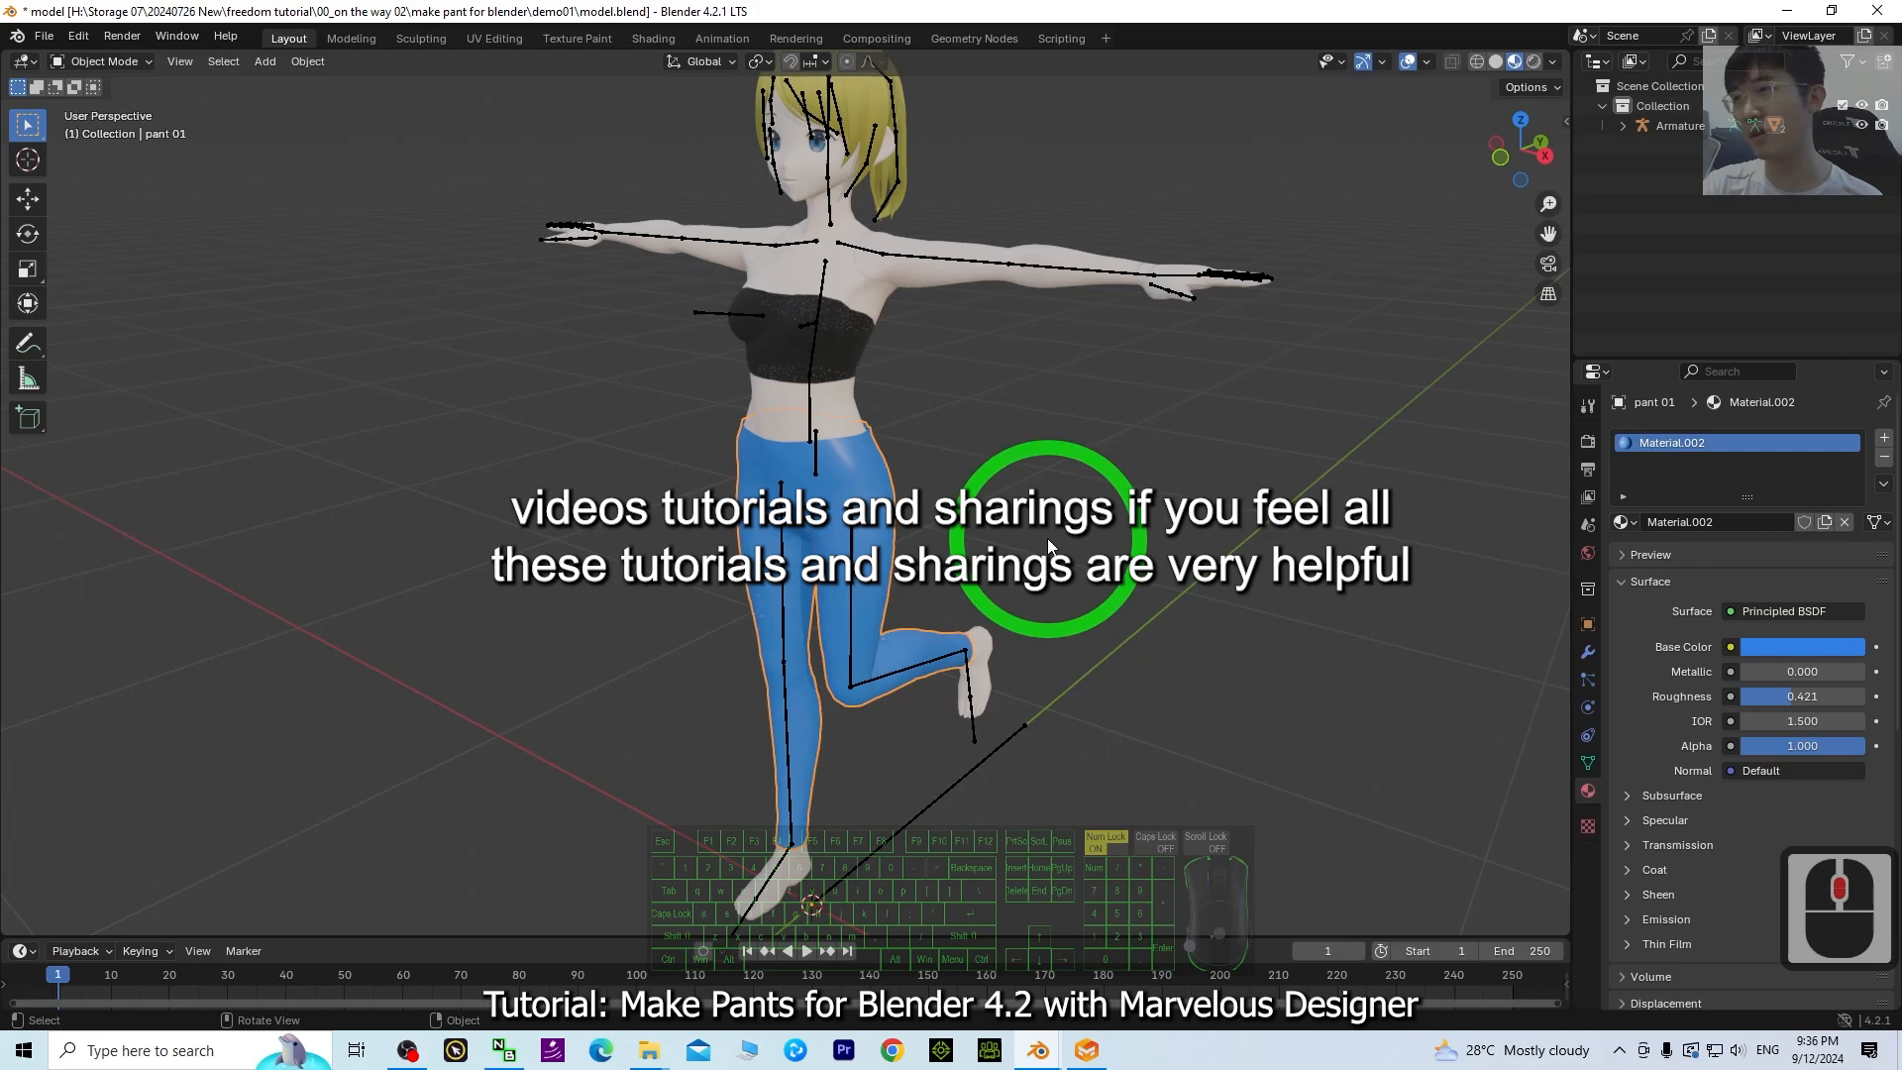
pyautogui.moveTo(1049, 543); pyautogui.dragTo(1233, 495, button='middle')
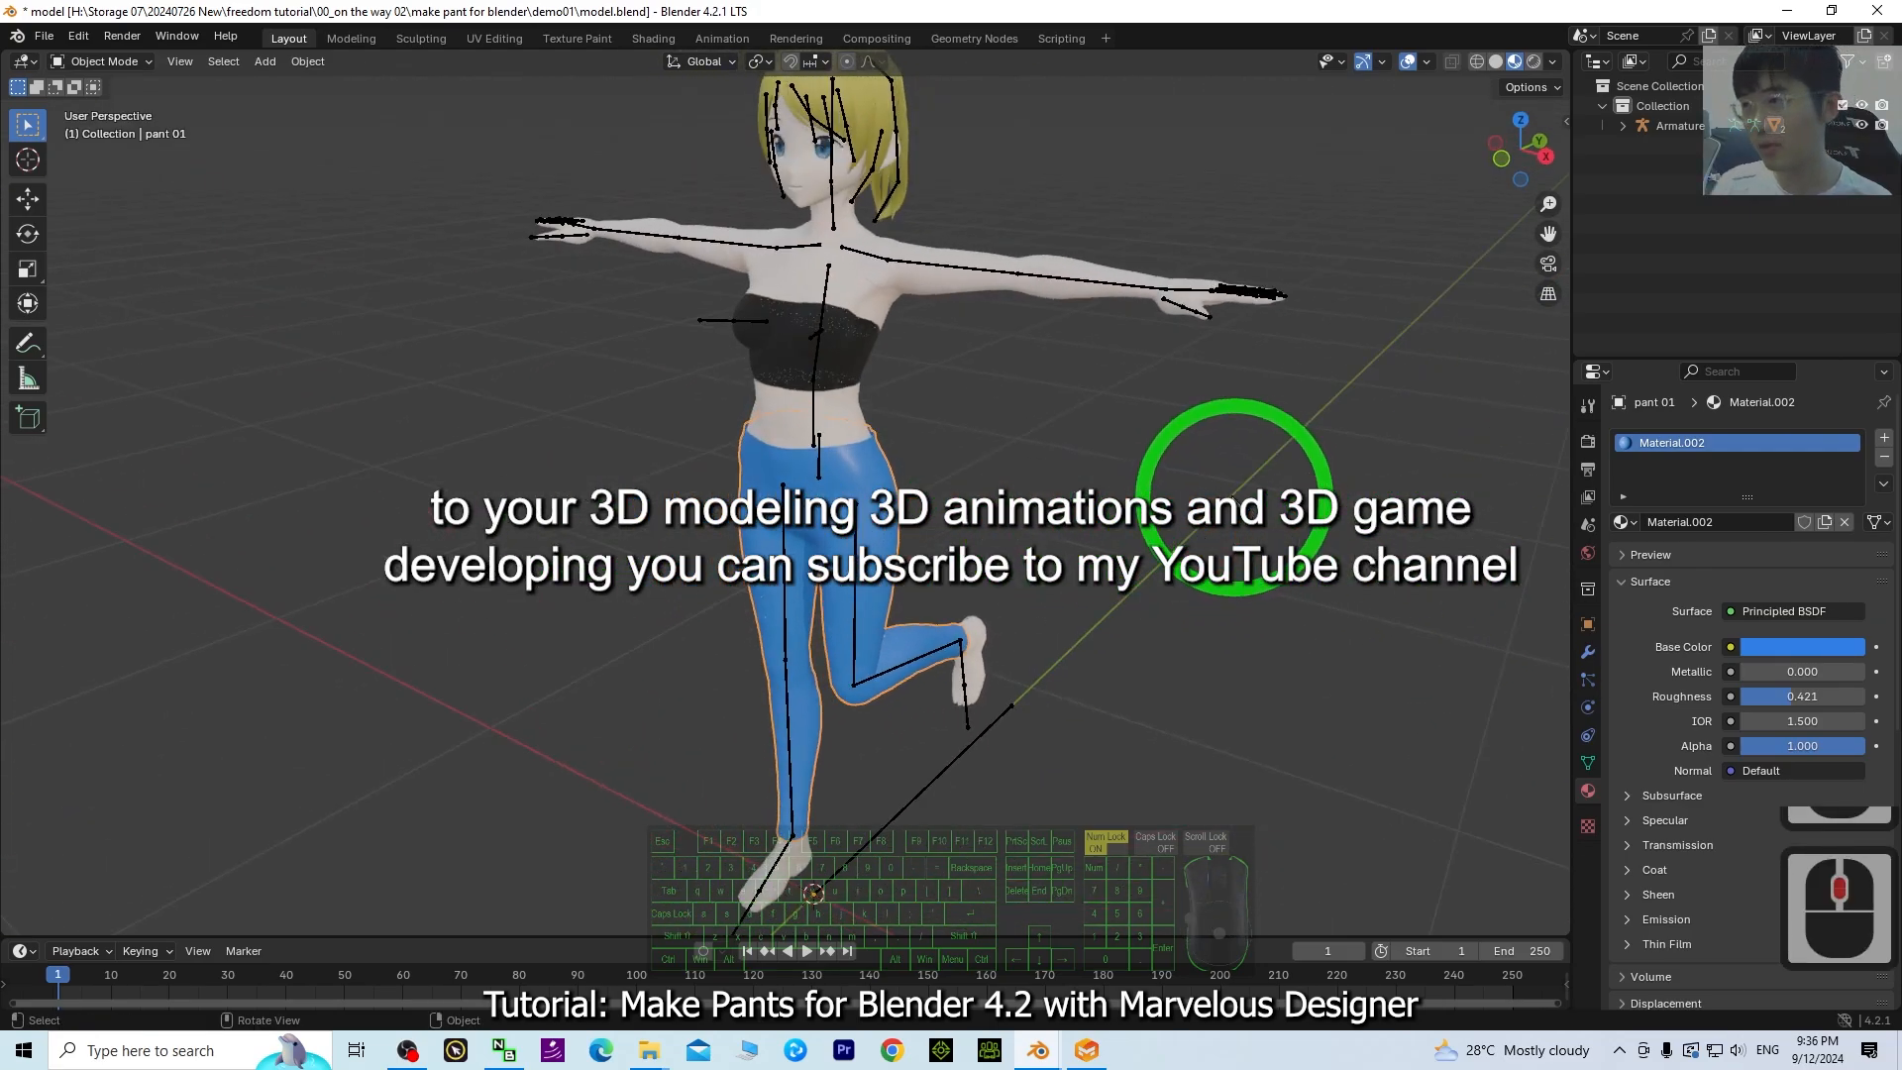
pyautogui.keyDown('shift'); pyautogui.moveTo(1075, 449); pyautogui.dragTo(1138, 590, button='middle'); pyautogui.keyUp('shift')
pyautogui.scroll(2, 1095, 584)
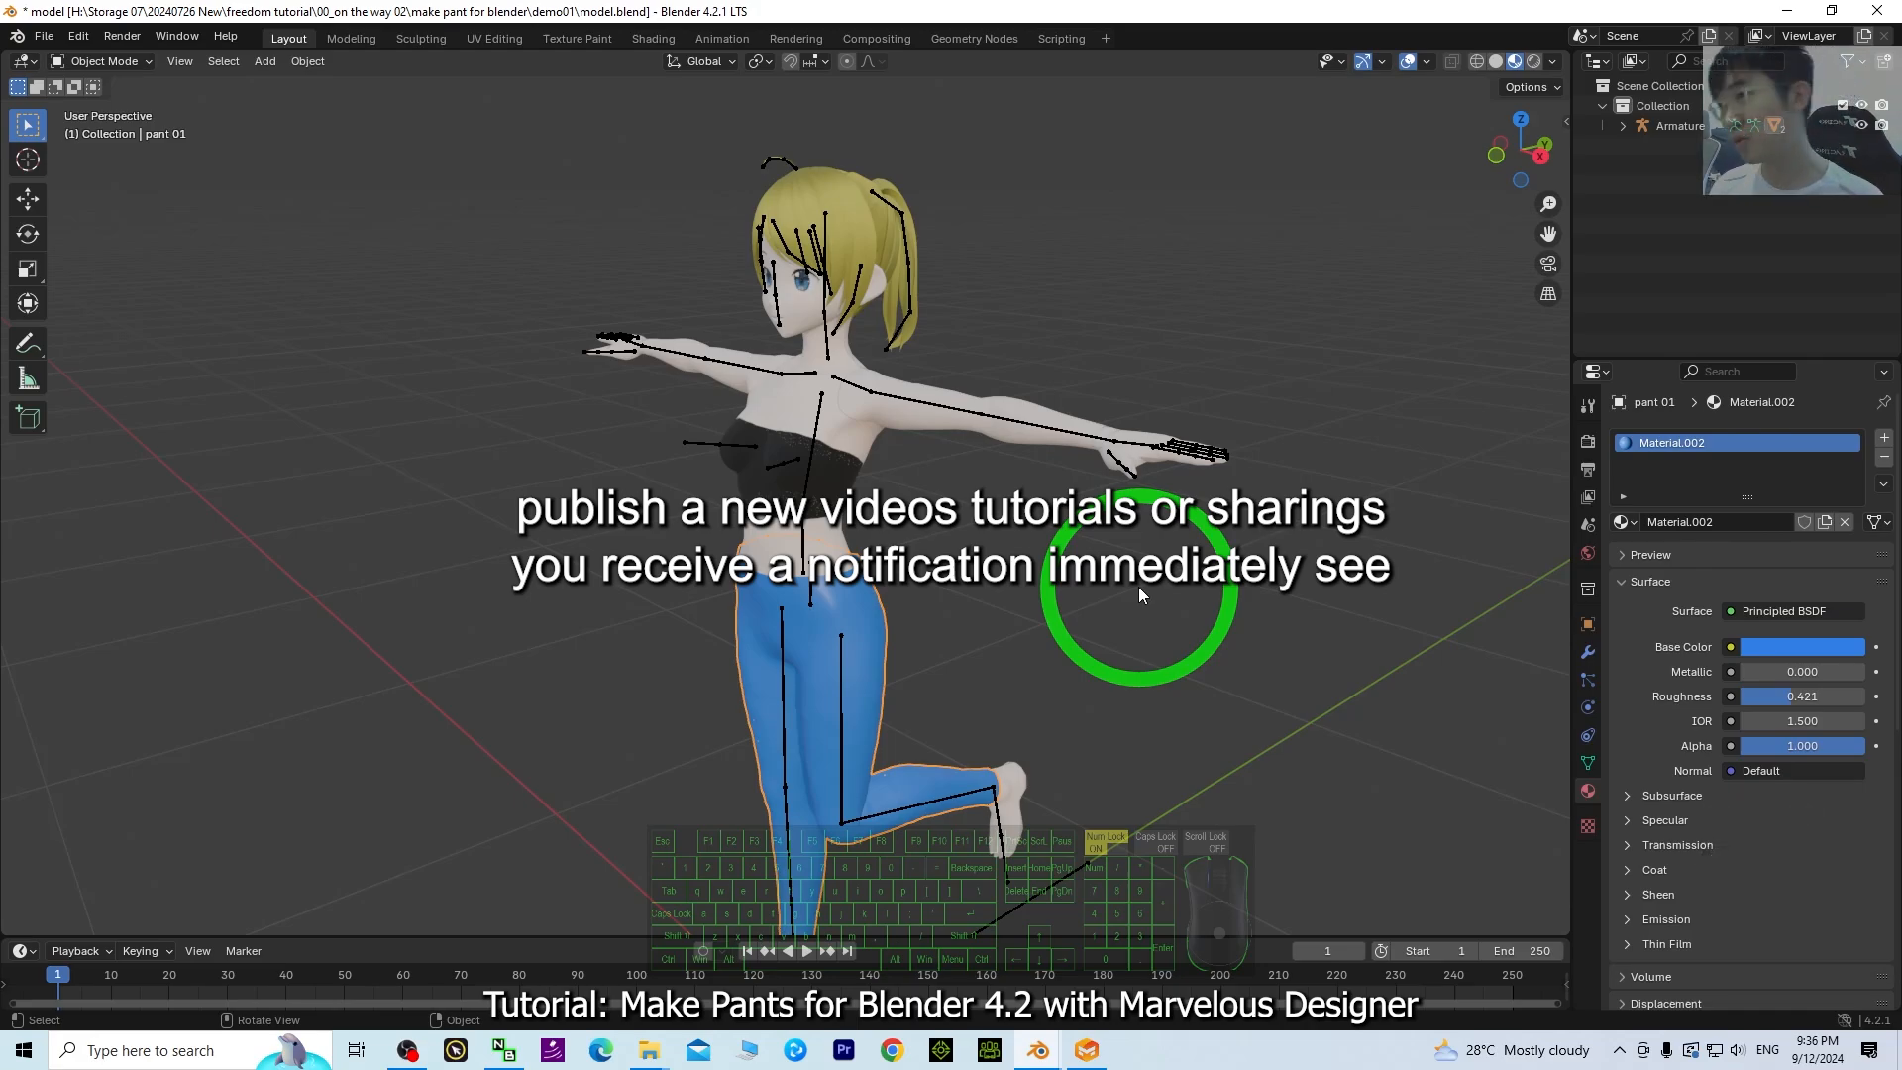
# - Change the pants material's base color to green with hue 0.421, saturation 0.945 and value 0.801
pyautogui.moveTo(1000, 595); pyautogui.dragTo(1159, 634, button='middle')
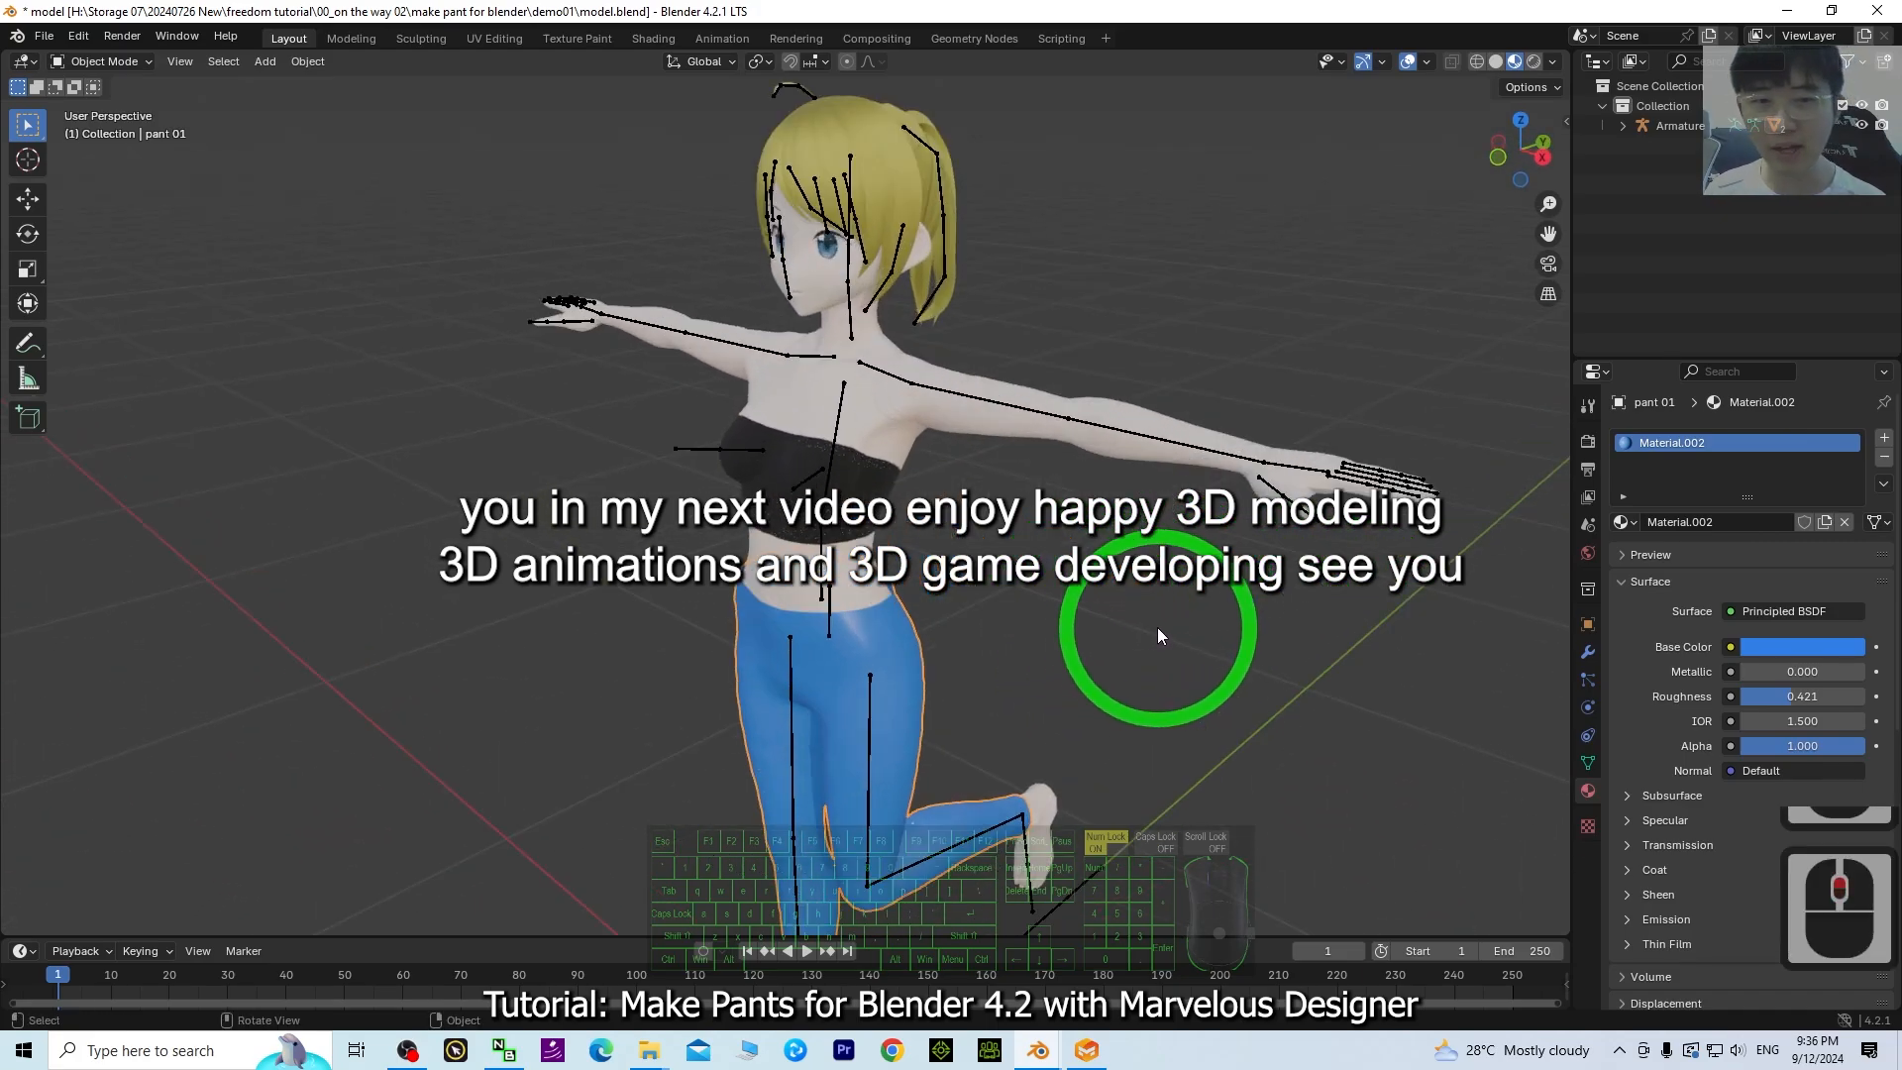
pyautogui.moveTo(1175, 764); pyautogui.dragTo(904, 466, button='middle')
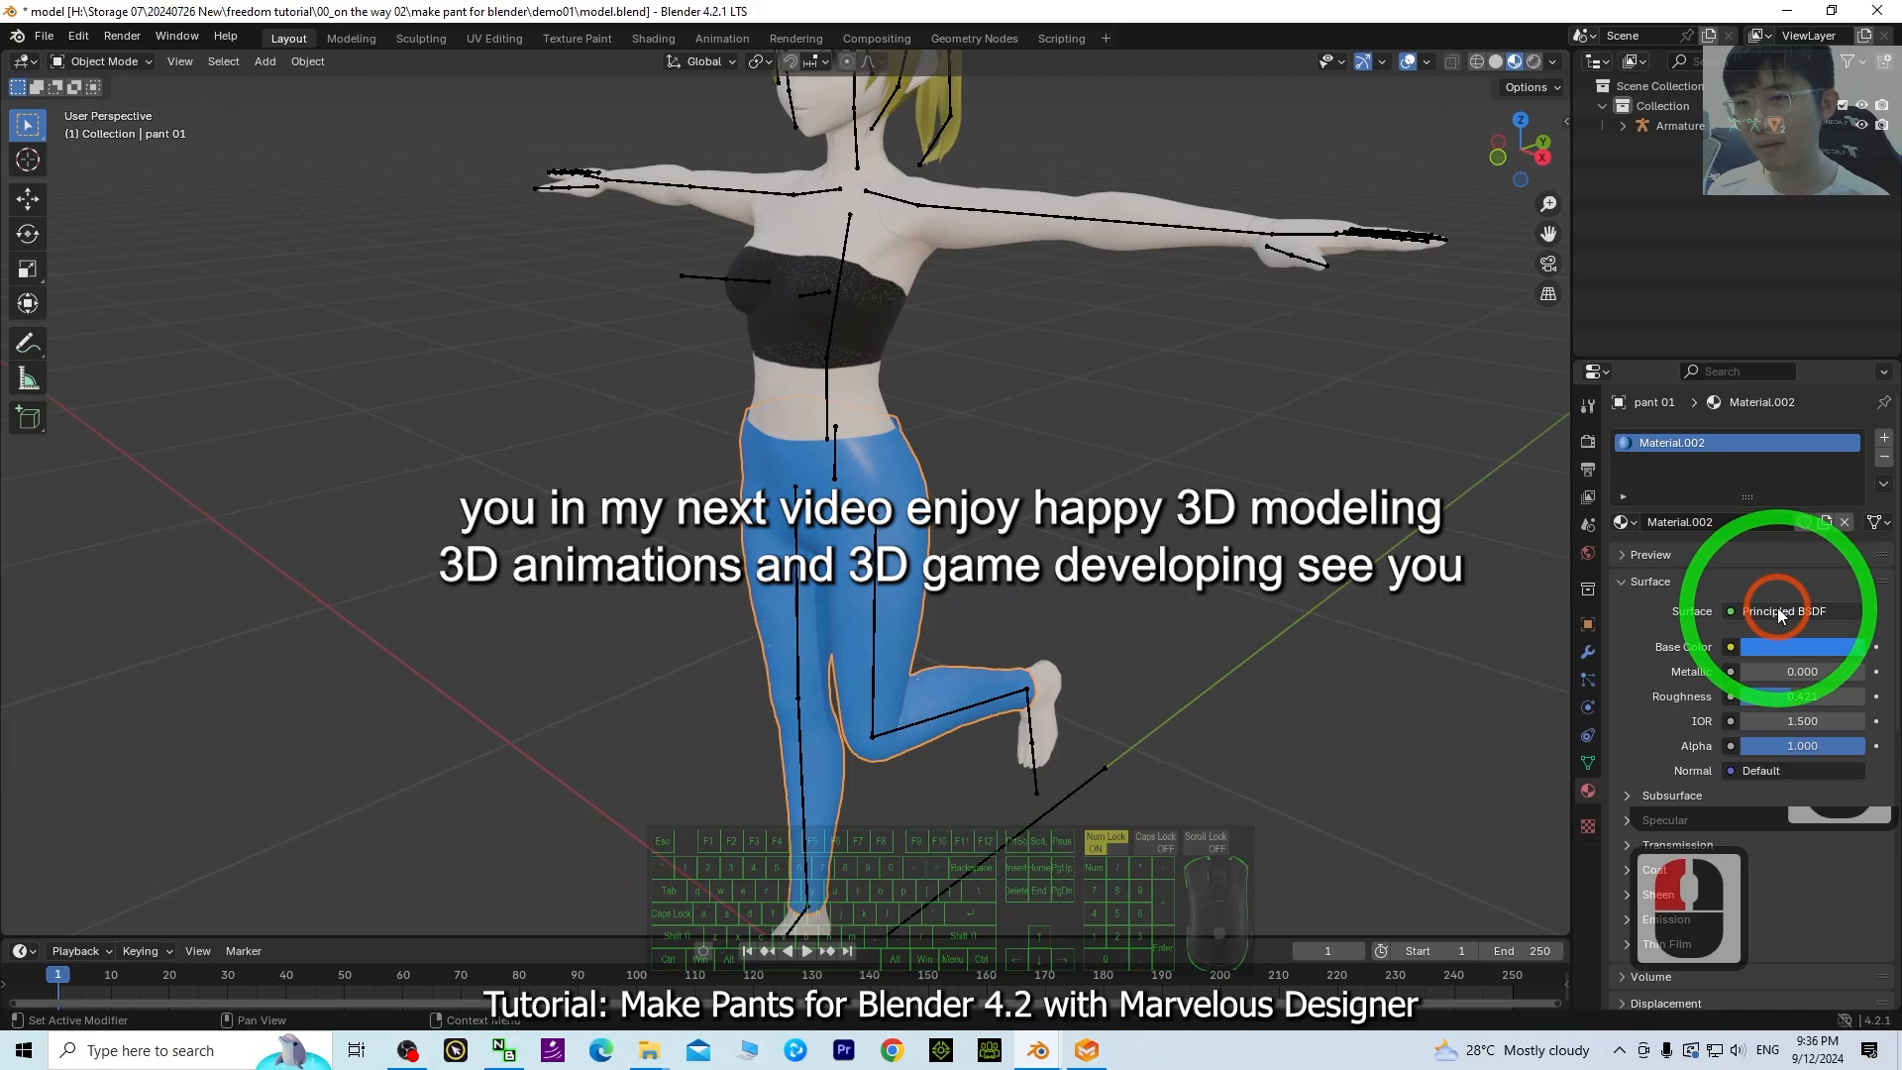
pyautogui.click(1783, 647)
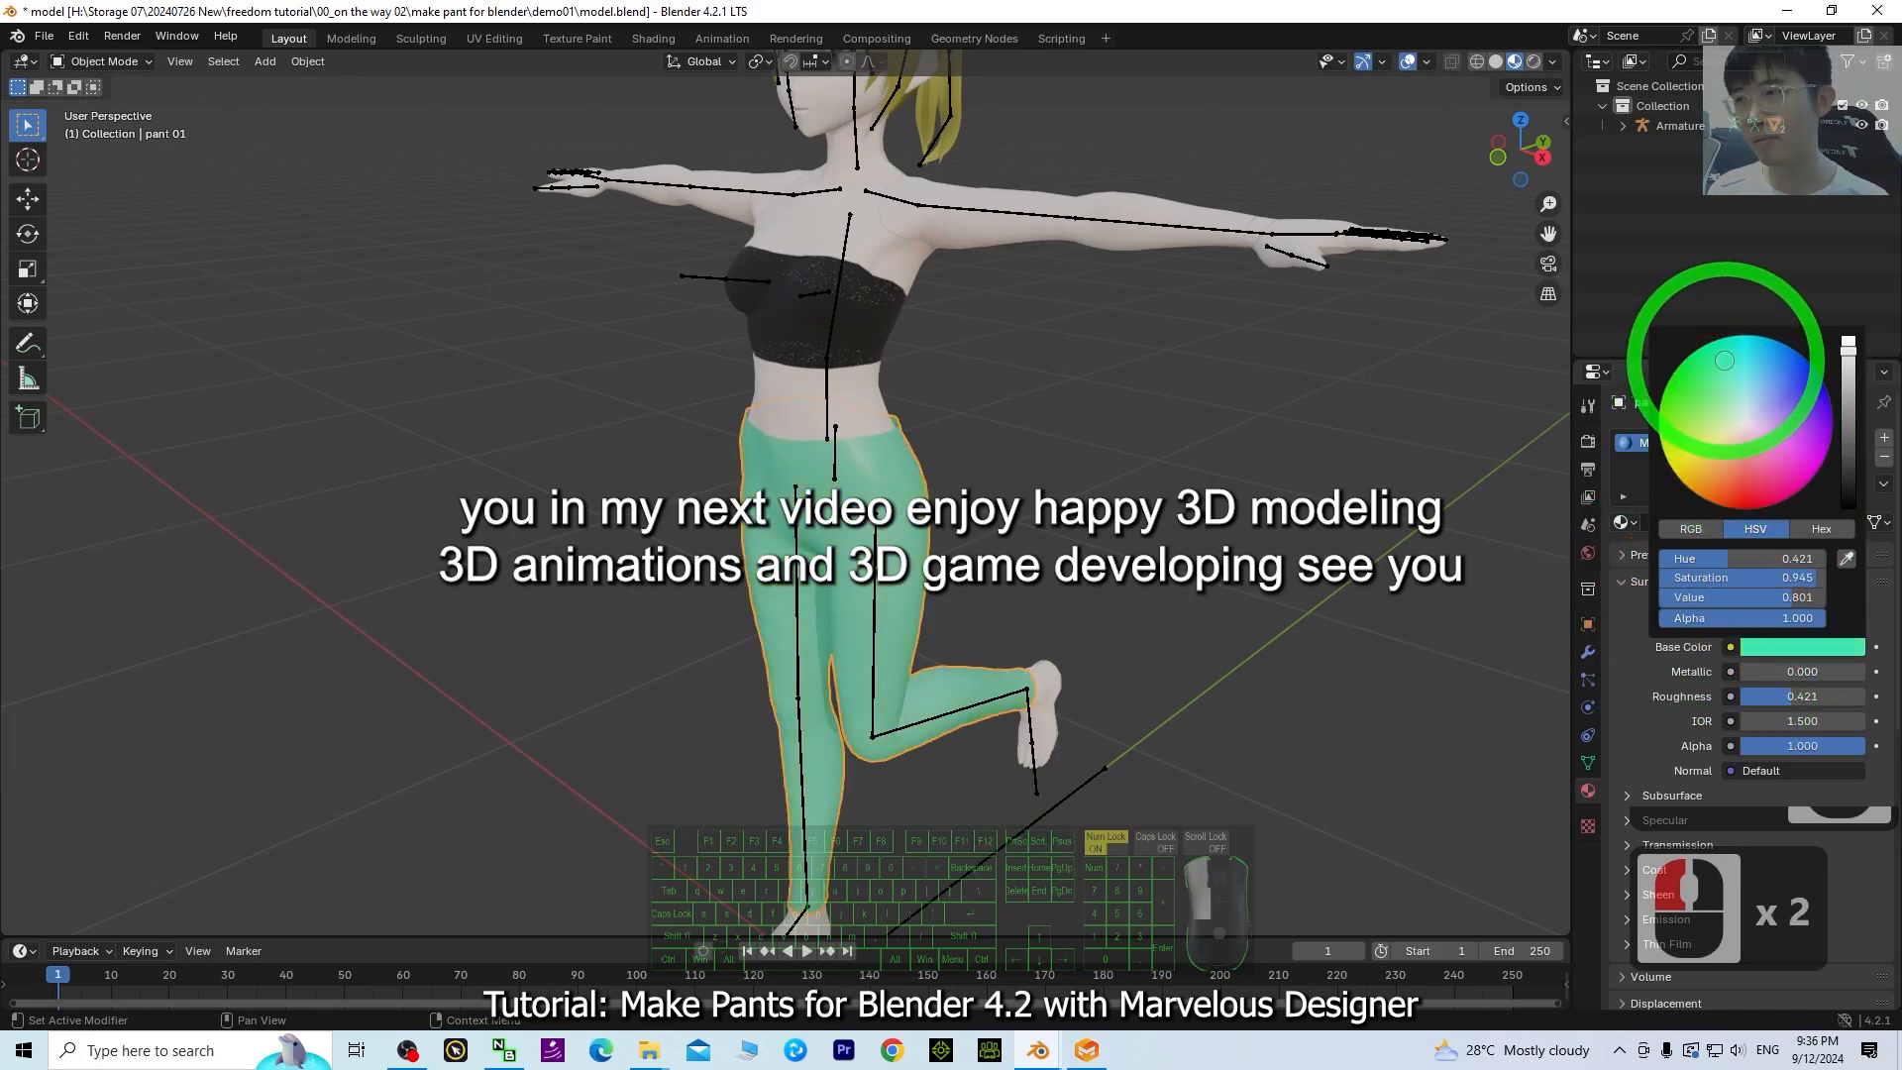